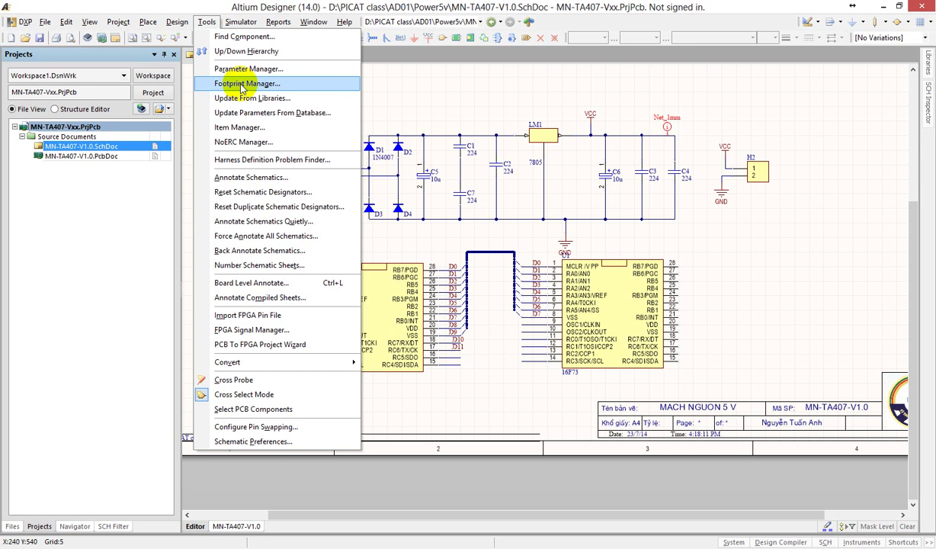
# Review the footprints assigned to components U1 and U2 in the Footprint Manager, leaving them unedited
pyautogui.click(301, 84)
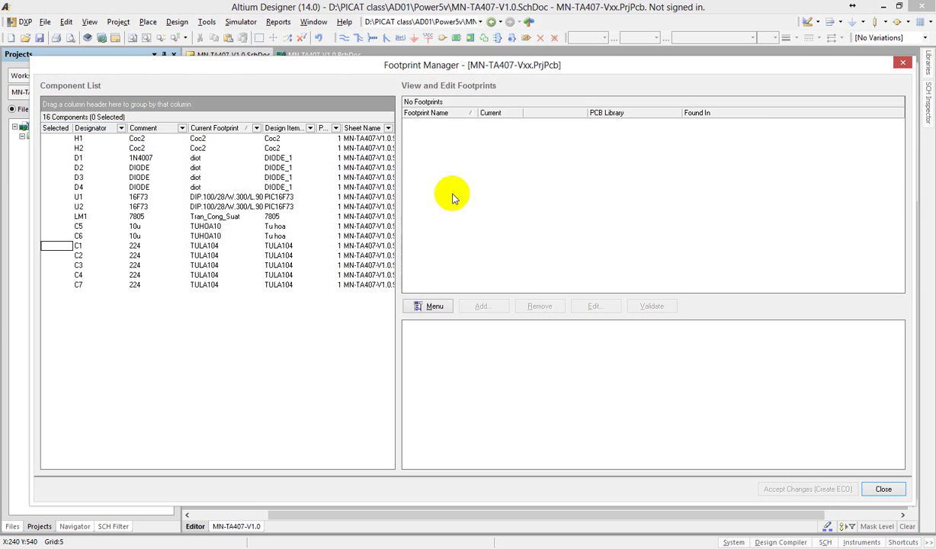
pyautogui.click(191, 196)
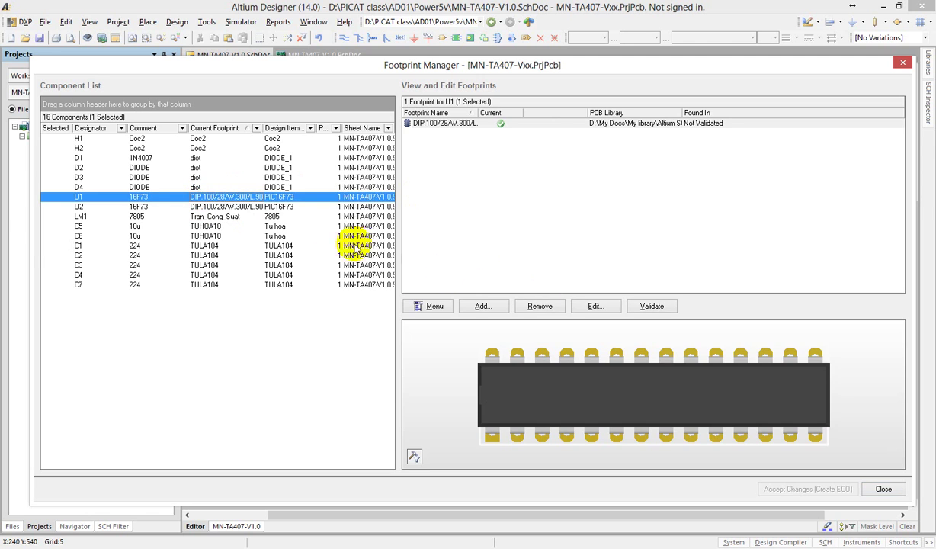
pyautogui.click(260, 207)
pyautogui.click(209, 197)
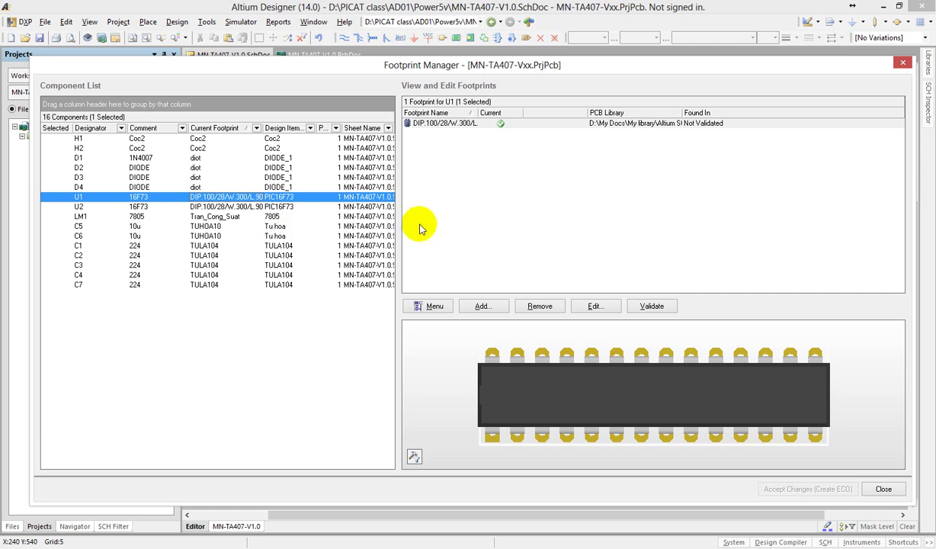
pyautogui.click(884, 488)
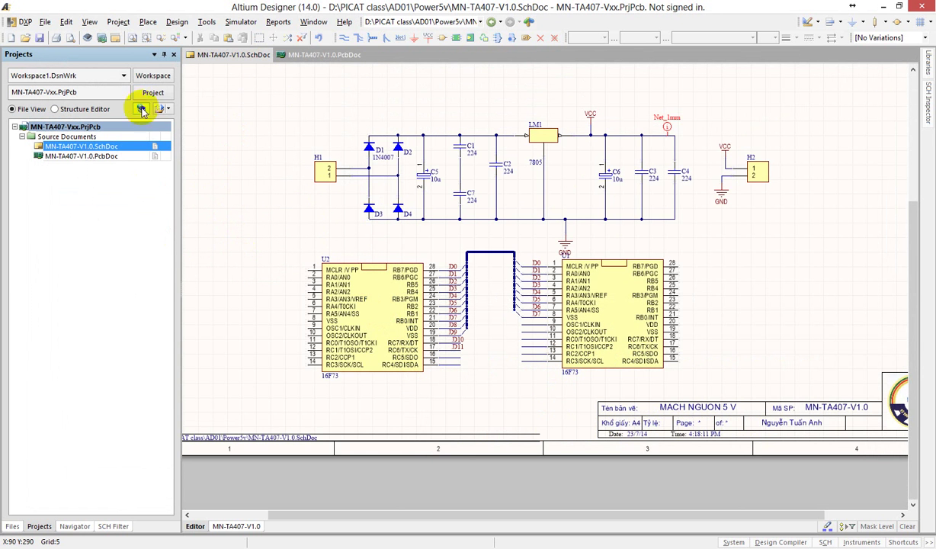
pyautogui.click(177, 21)
pyautogui.click(177, 37)
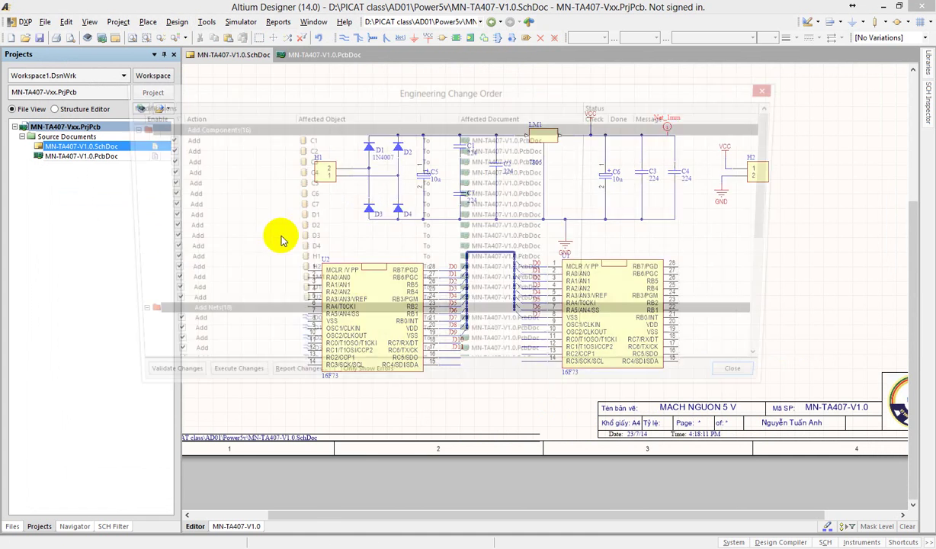
pyautogui.click(156, 381)
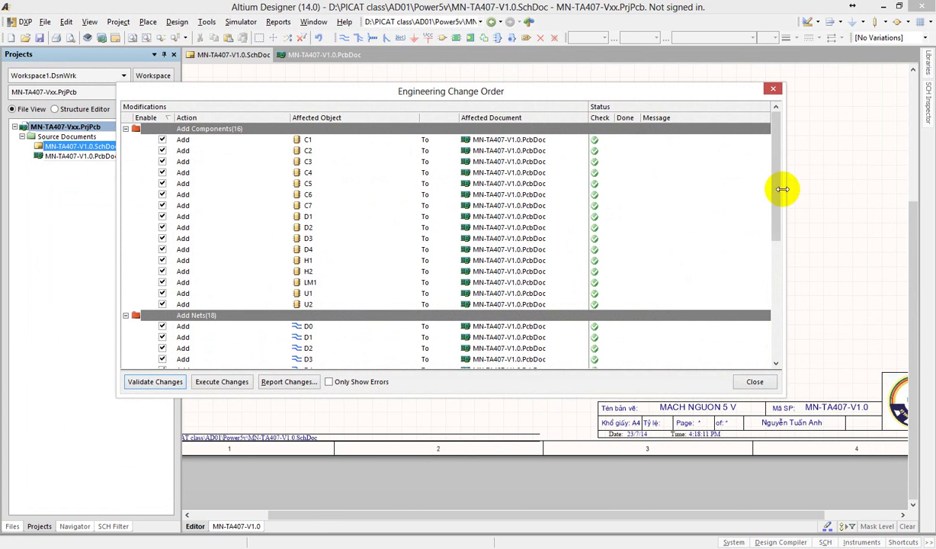
pyautogui.scroll(-2, 773, 228)
pyautogui.scroll(2, 758, 194)
pyautogui.click(593, 283)
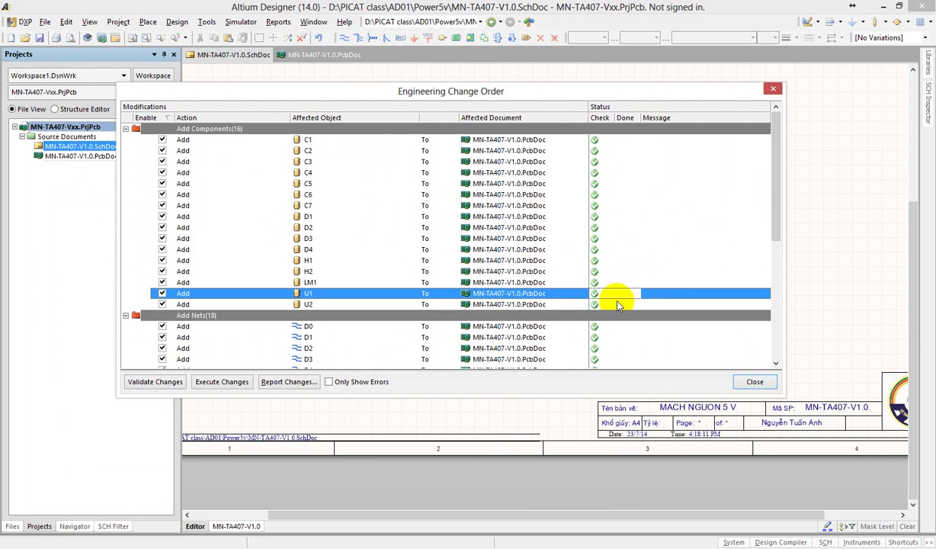
pyautogui.click(619, 293)
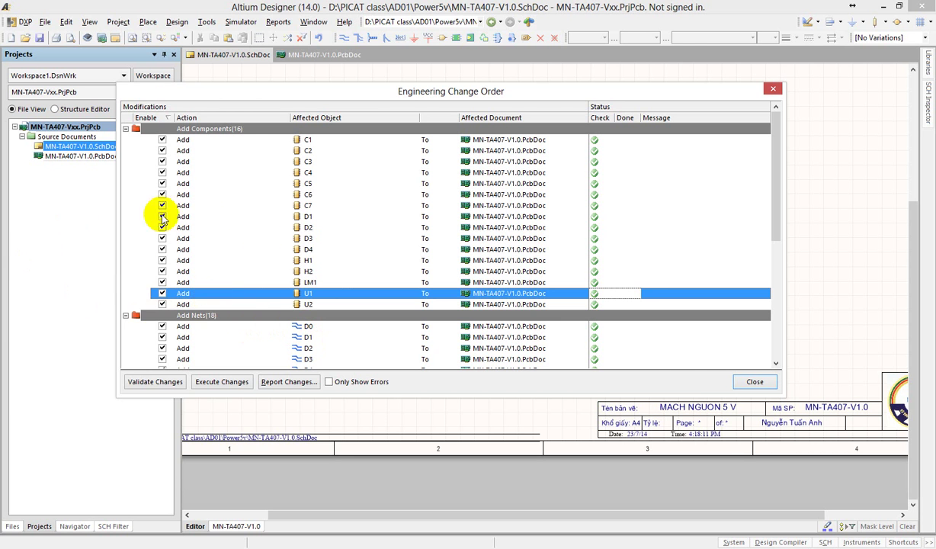
pyautogui.click(753, 383)
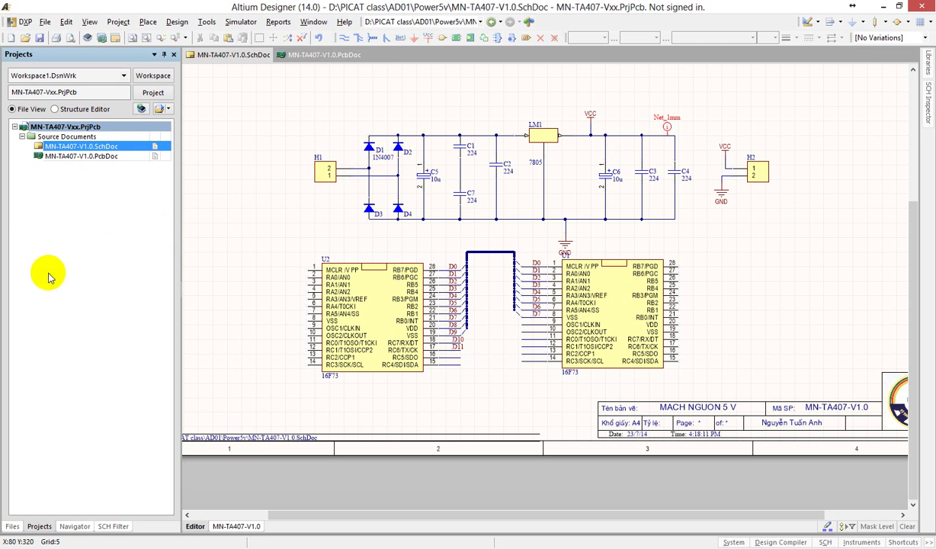
# Update MN-TA407-V1.0.PcbDoc from the schematic by validating and executing all changes in the Engineering Change Order
pyautogui.click(176, 22)
pyautogui.click(180, 35)
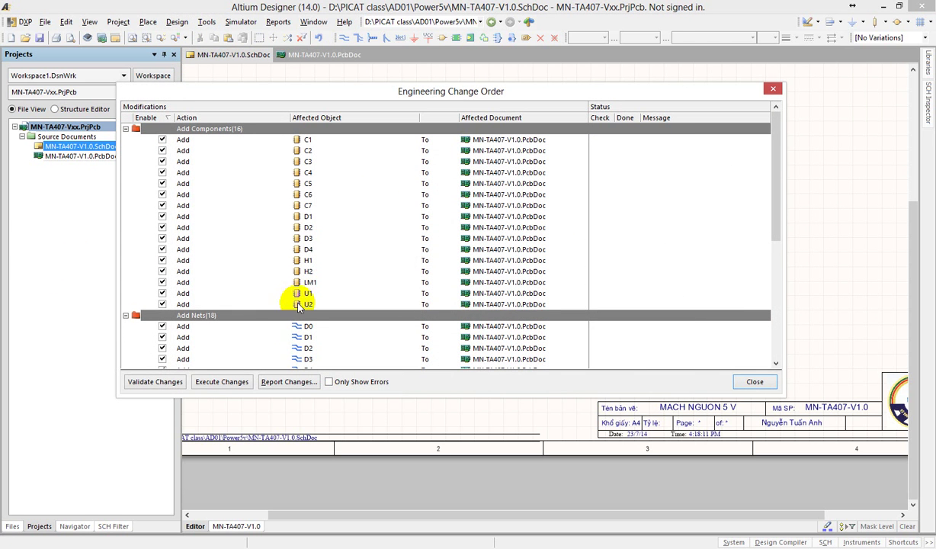
pyautogui.click(160, 379)
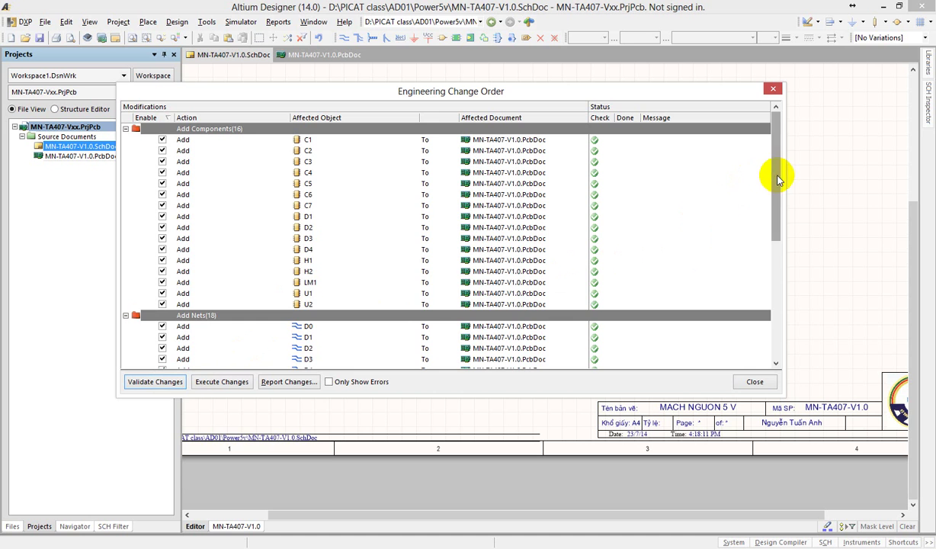
pyautogui.moveTo(778, 173); pyautogui.dragTo(742, 163)
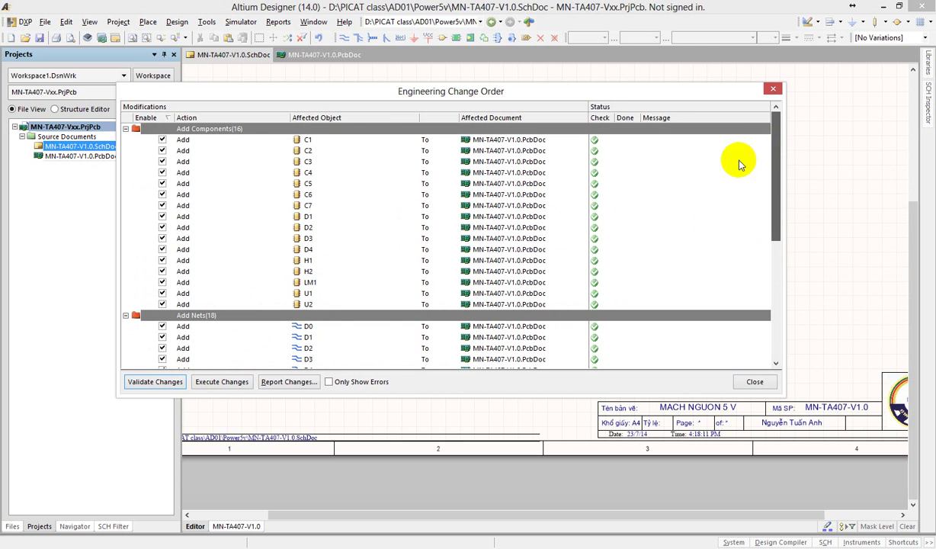
pyautogui.click(221, 382)
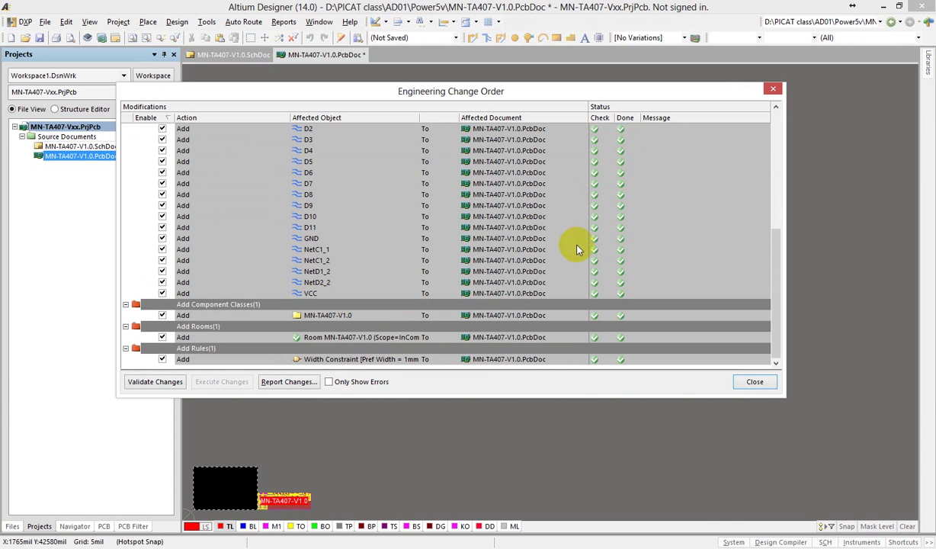
# Check the executed change order by filtering it to errors only, restore the full list and close the order
pyautogui.click(337, 382)
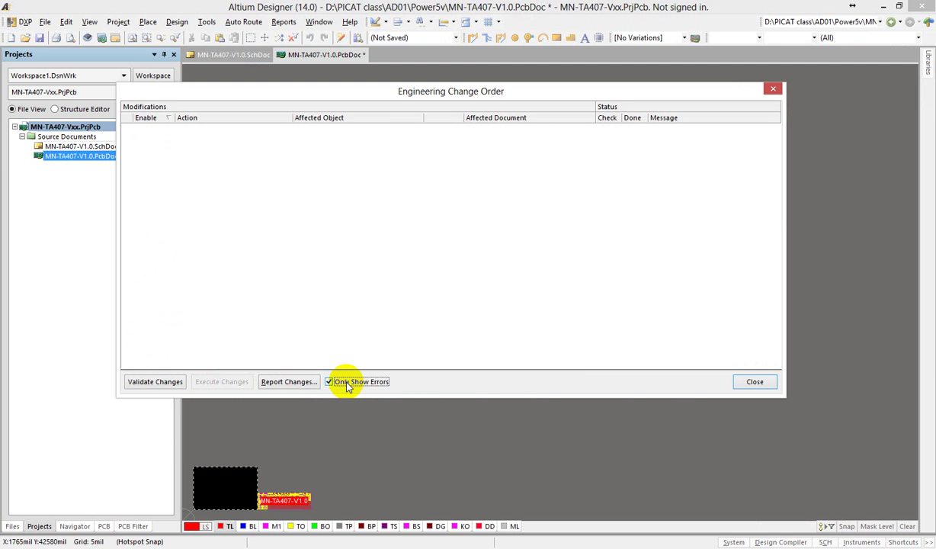
pyautogui.click(346, 383)
pyautogui.click(346, 383)
pyautogui.click(347, 383)
pyautogui.click(347, 383)
pyautogui.click(347, 384)
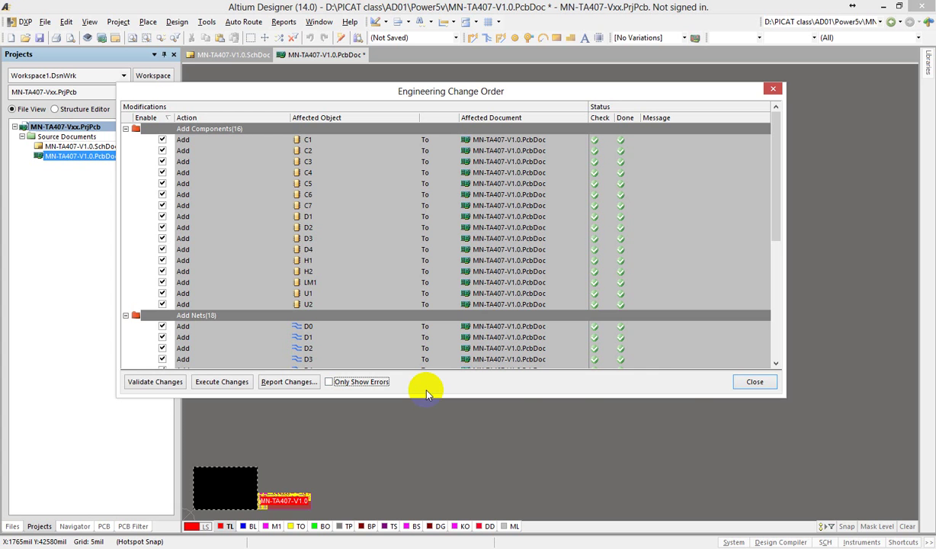
pyautogui.click(755, 382)
# Examine the imported components and the MN-TA407-V1.0 room beside the board area
pyautogui.moveTo(236, 501)
pyautogui.mouseDown(button='right')
pyautogui.moveTo(313, 455)
pyautogui.moveTo(432, 272)
pyautogui.mouseUp(button='right')
pyautogui.keyDown('ctrl'); pyautogui.scroll(3, 236, 501); pyautogui.keyUp('ctrl')
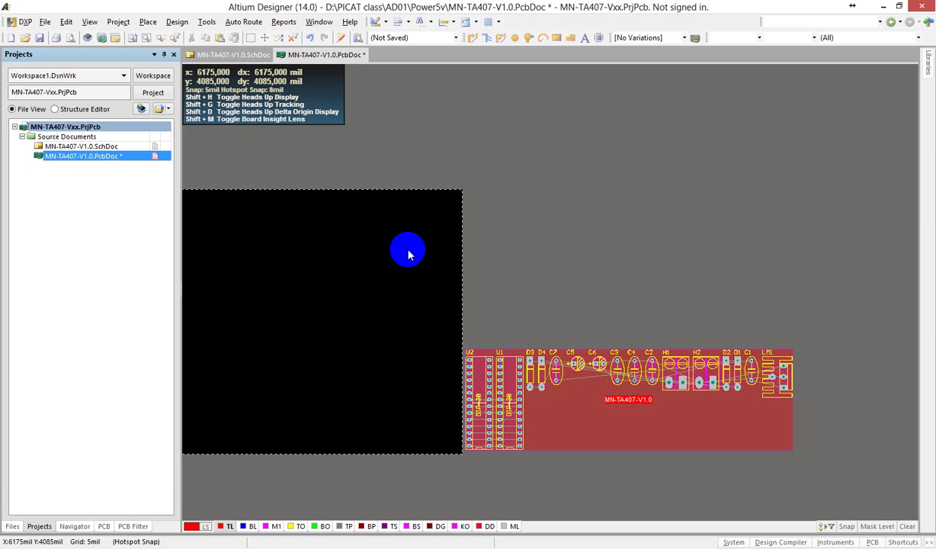
pyautogui.click(555, 234)
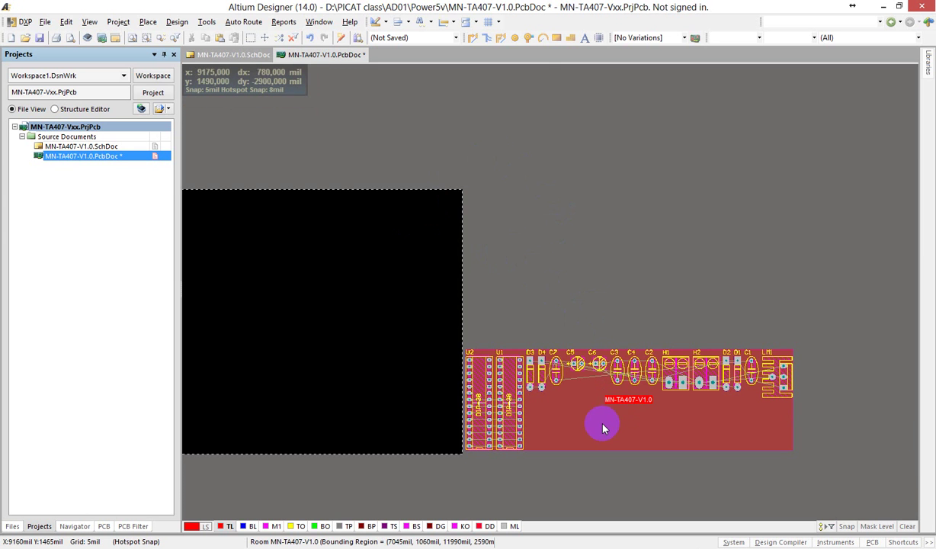
pyautogui.keyDown('ctrl'); pyautogui.scroll(2, 601, 425); pyautogui.keyUp('ctrl')
pyautogui.click(616, 397)
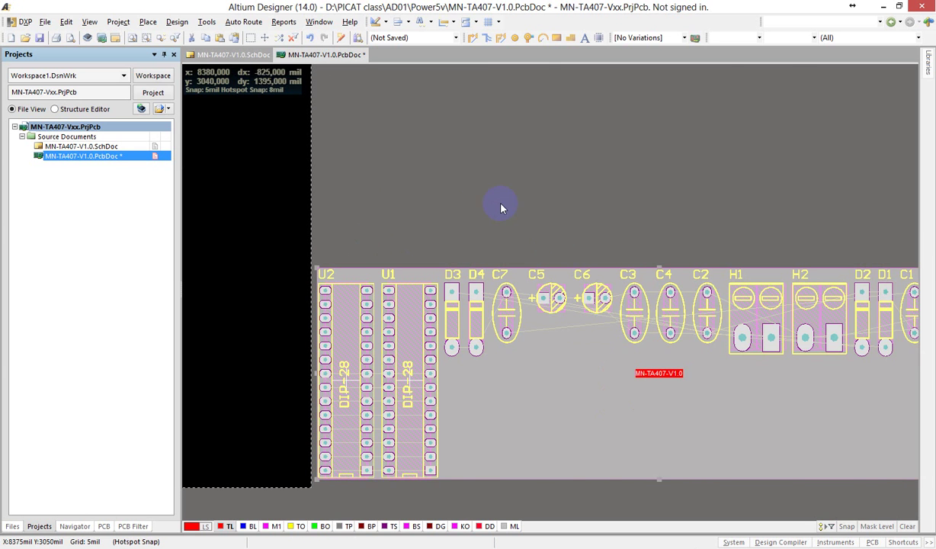
pyautogui.click(503, 242)
pyautogui.click(522, 340)
pyautogui.click(407, 188)
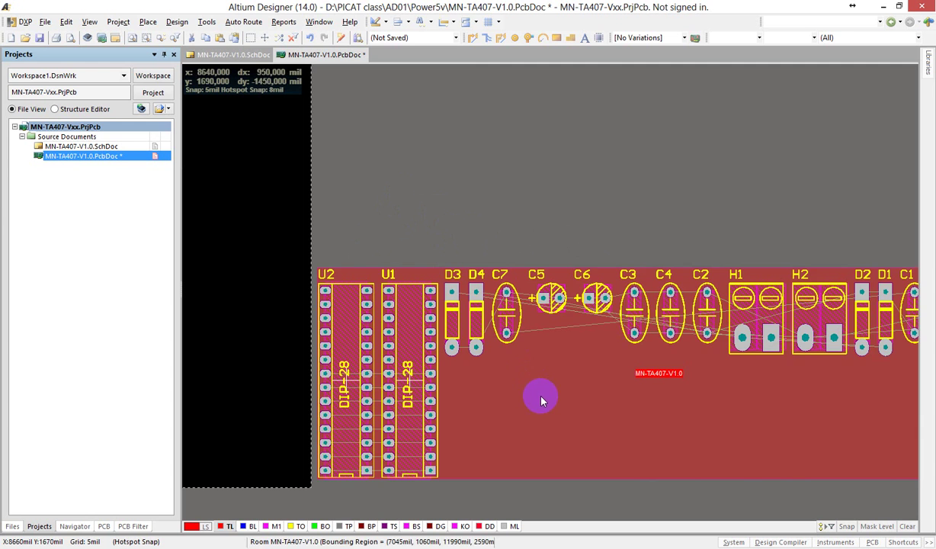
pyautogui.click(539, 397)
pyautogui.click(539, 276)
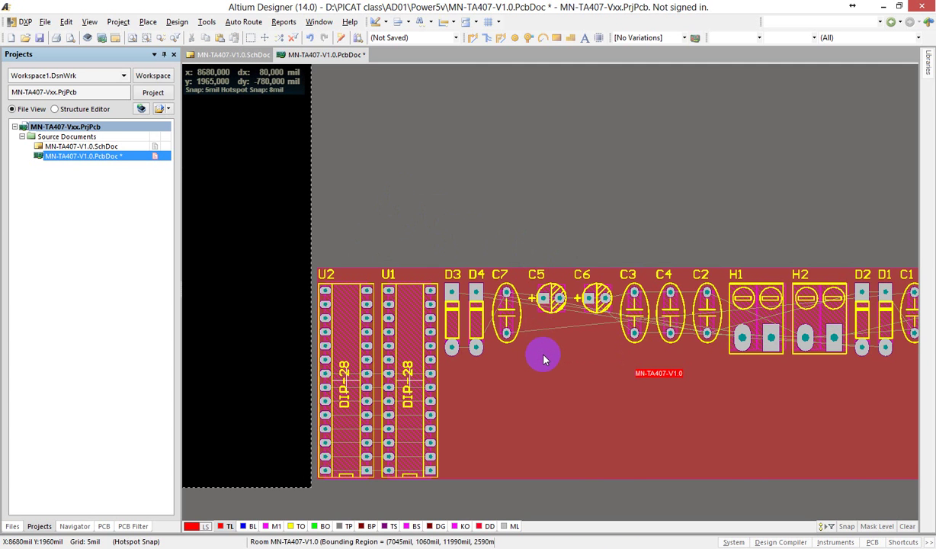
pyautogui.scroll(-1, 543, 358)
pyautogui.scroll(-1, 518, 336)
pyautogui.keyDown('ctrl'); pyautogui.scroll(-2, 488, 316); pyautogui.keyUp('ctrl')
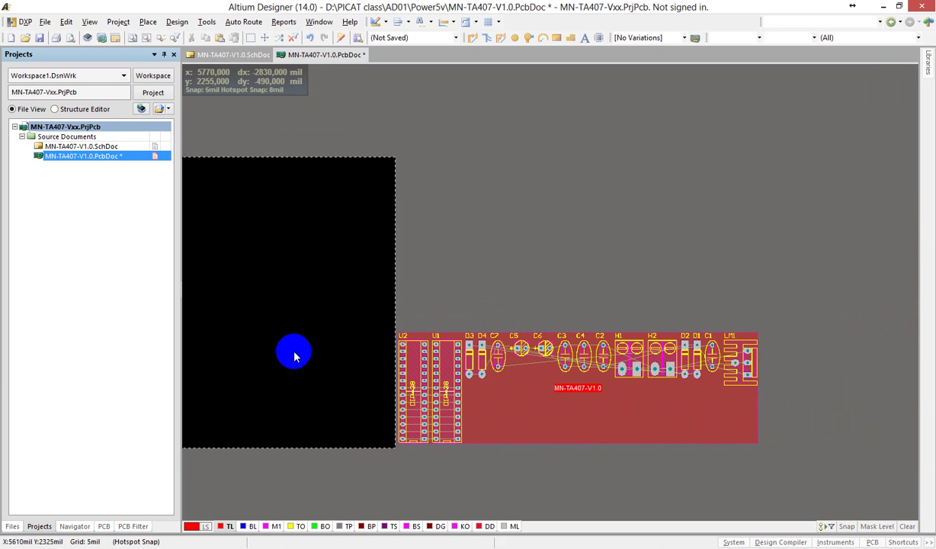
# Move the MN-TA407-V1.0 room with its components slightly away from the board edge, and delete the room itself
pyautogui.moveTo(292, 351); pyautogui.dragTo(429, 345, button='right')
pyautogui.click(635, 414)
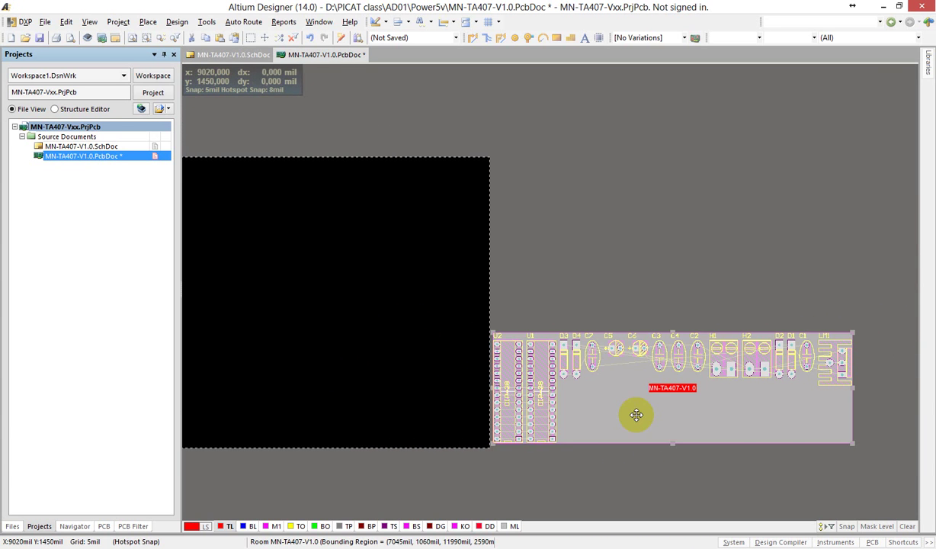
pyautogui.moveTo(673, 418); pyautogui.dragTo(680, 367)
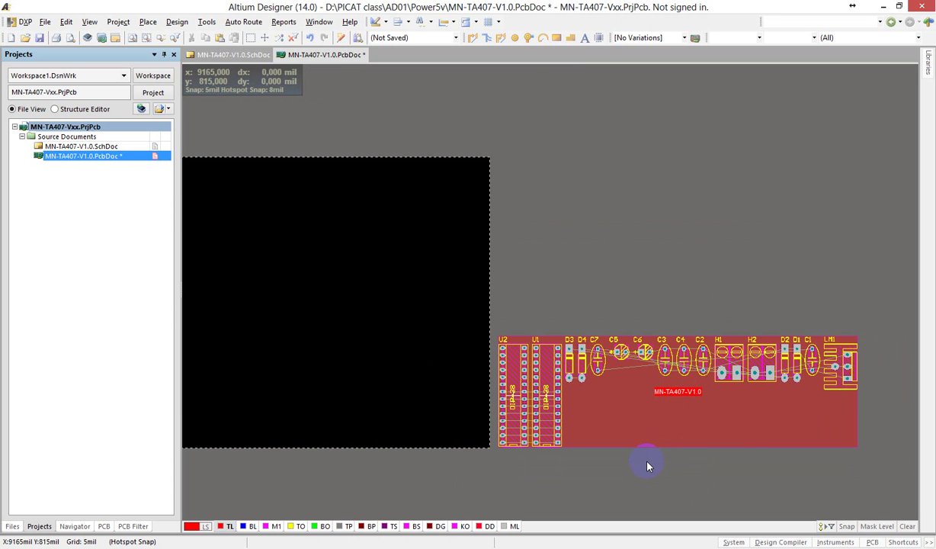
pyautogui.moveTo(635, 430); pyautogui.dragTo(703, 392)
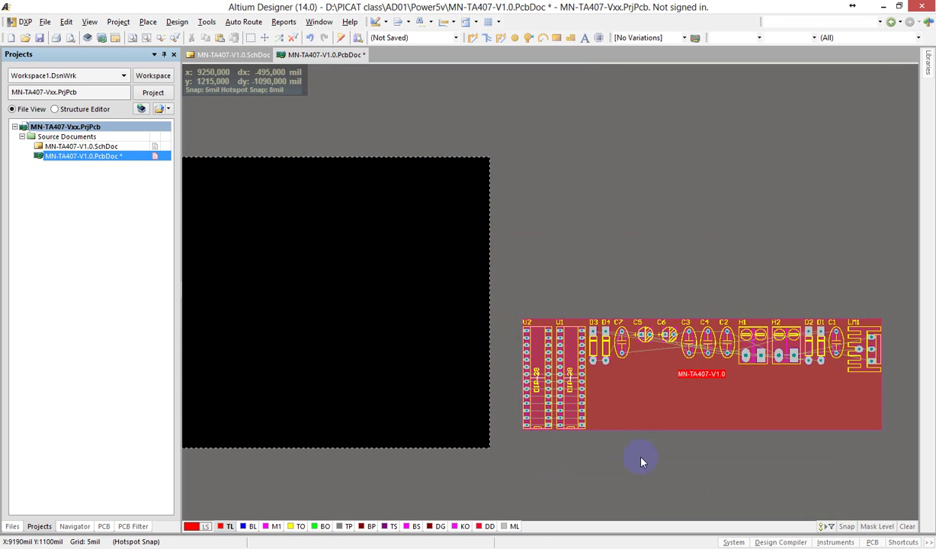
pyautogui.click(667, 410)
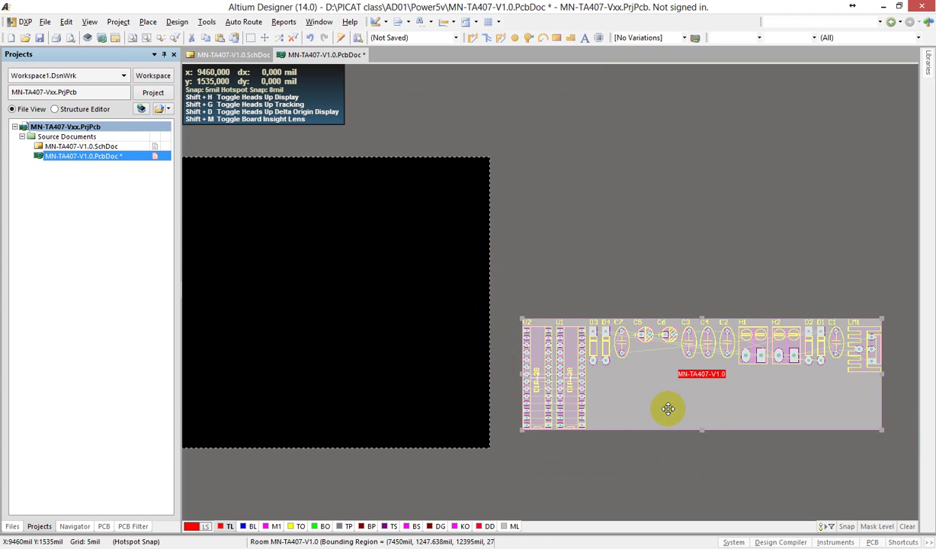
pyautogui.press('Delete')
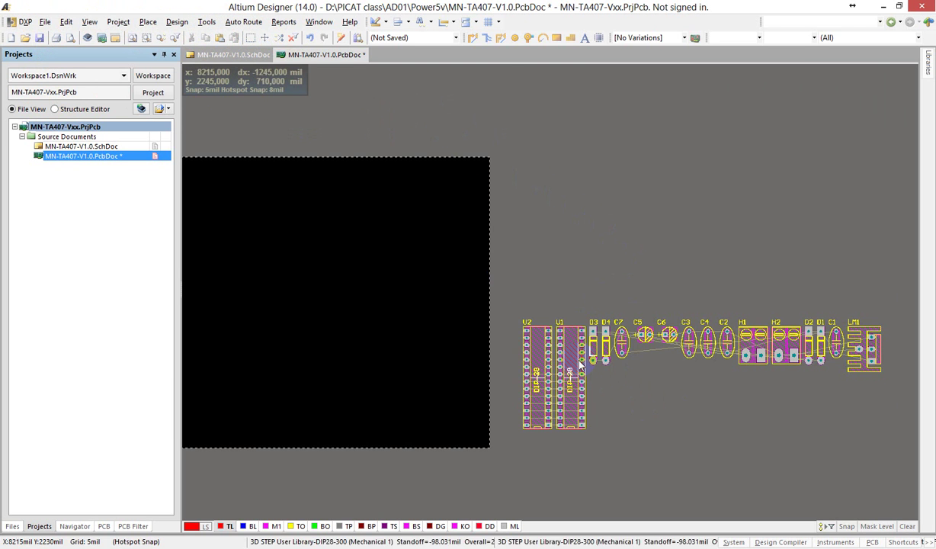
# Move component U1 so that it overlaps U2, and return it to its place between U2 and D3
pyautogui.moveTo(570, 381); pyautogui.dragTo(555, 382)
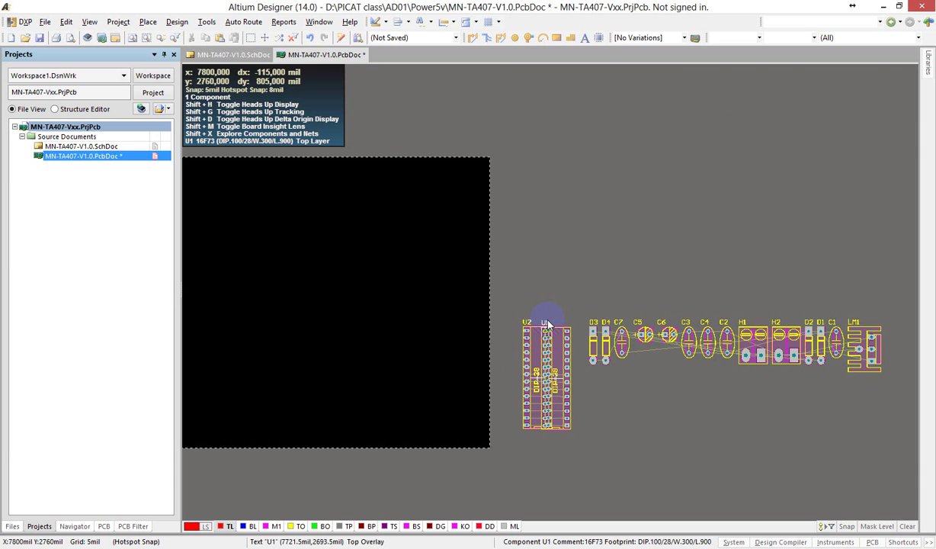
pyautogui.click(236, 21)
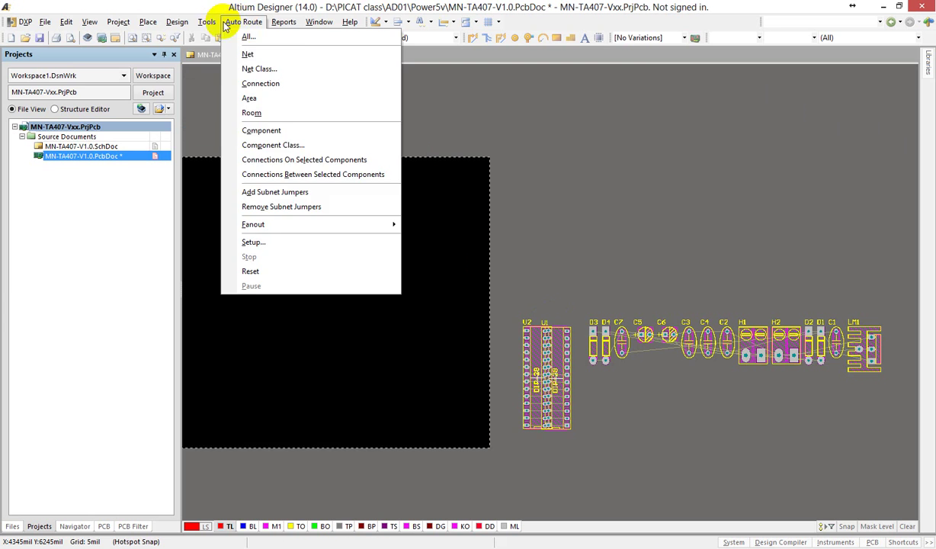
pyautogui.moveTo(209, 24)
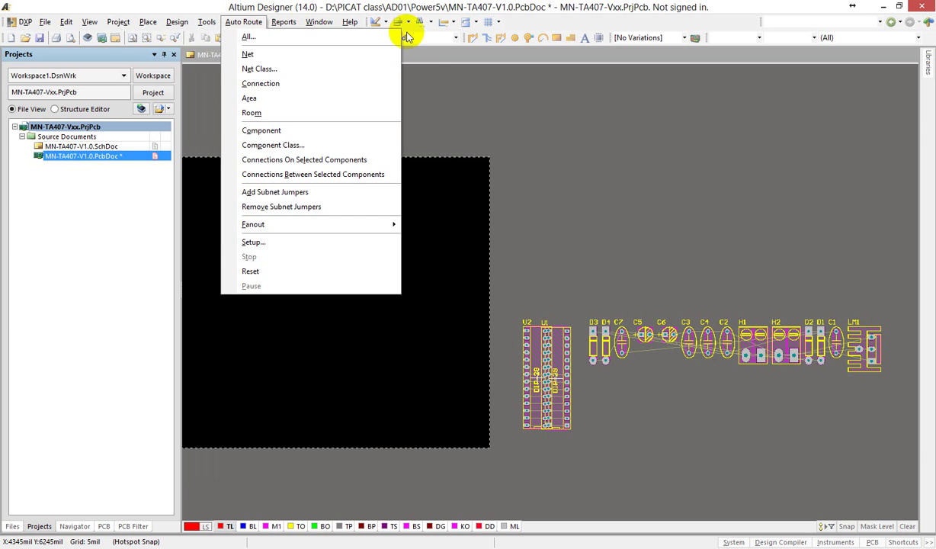
pyautogui.click(499, 126)
pyautogui.moveTo(561, 352); pyautogui.dragTo(571, 383)
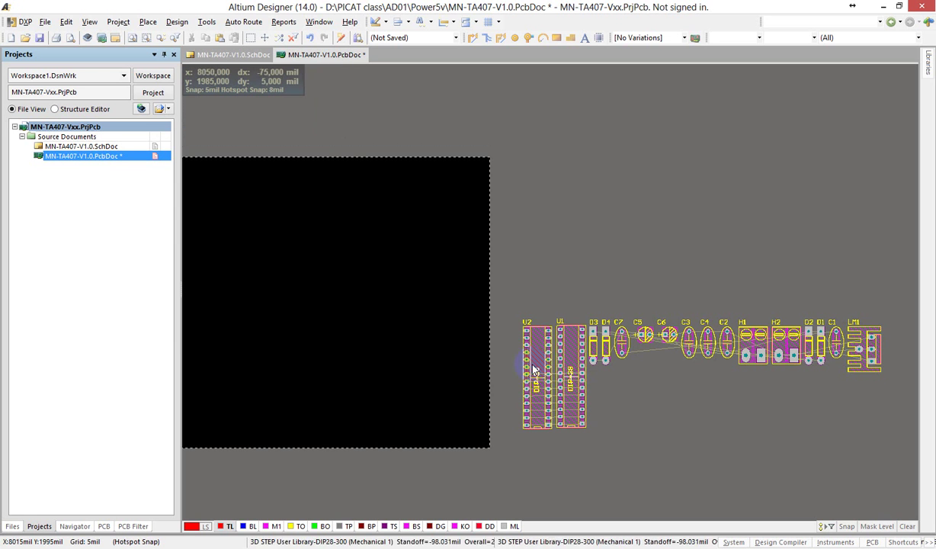
# Place diode D3 on top of U1, and move it back out beside D4
pyautogui.keyDown('ctrl'); pyautogui.scroll(2, 564, 372); pyautogui.keyUp('ctrl')
pyautogui.keyDown('ctrl'); pyautogui.scroll(2, 565, 371); pyautogui.keyUp('ctrl')
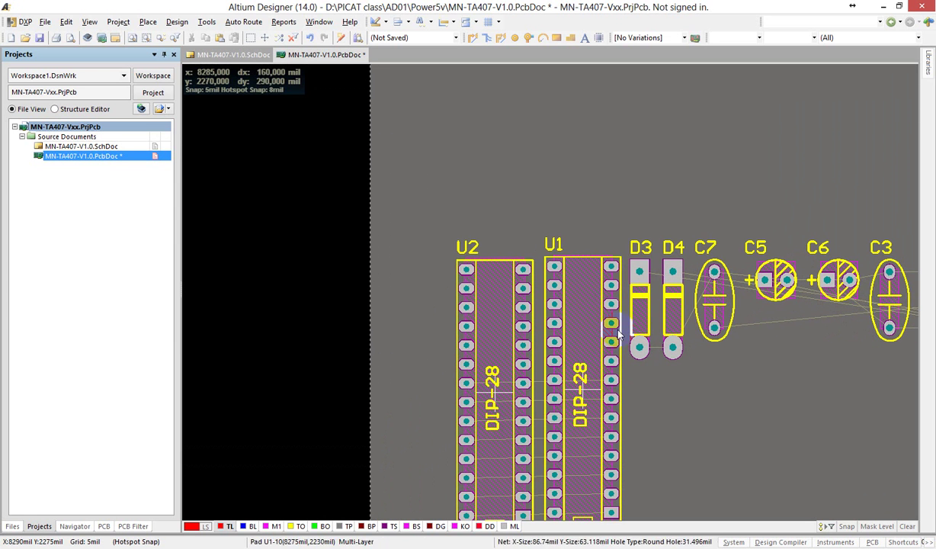
pyautogui.moveTo(640, 348); pyautogui.dragTo(581, 356)
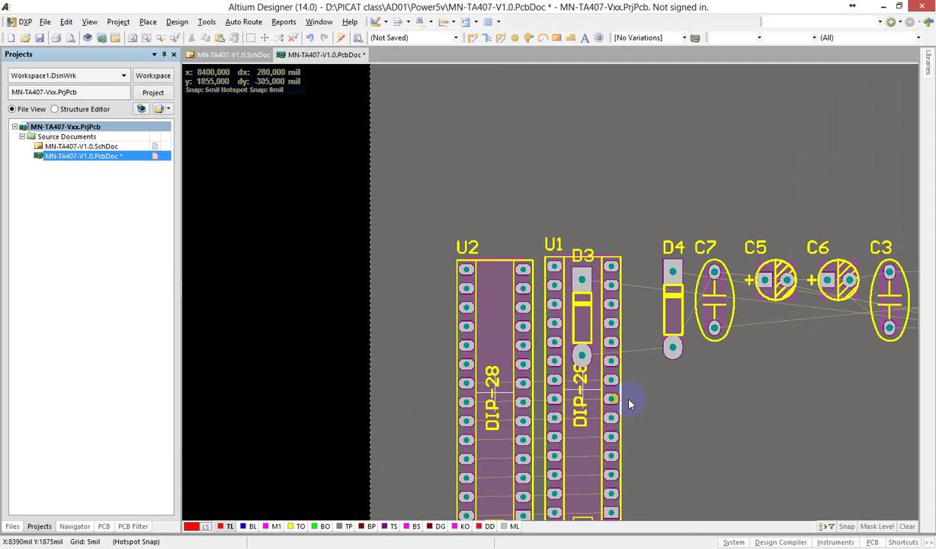
pyautogui.click(611, 327)
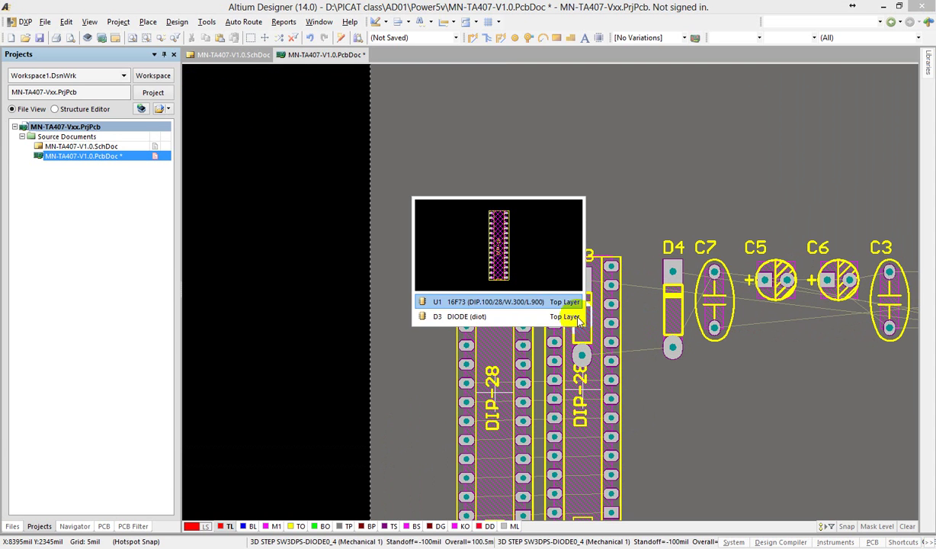
pyautogui.click(554, 316)
pyautogui.click(646, 349)
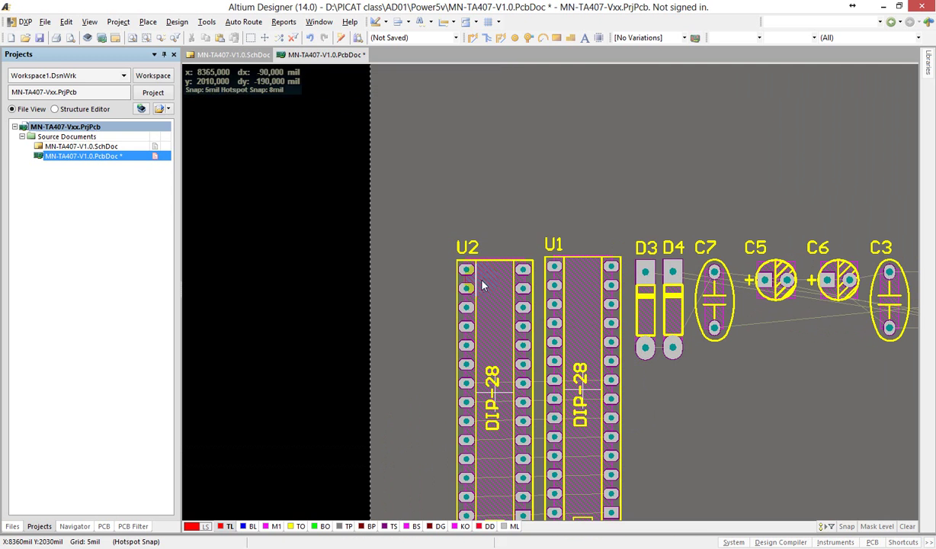
# Inspect the Online DRC option in the general PCB Editor preferences and accept the dialog
pyautogui.click(27, 22)
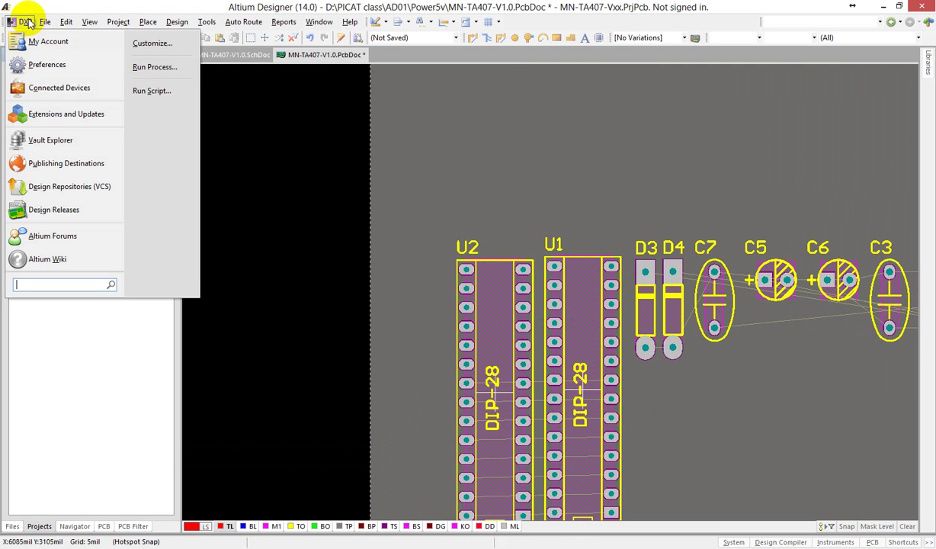
pyautogui.click(47, 67)
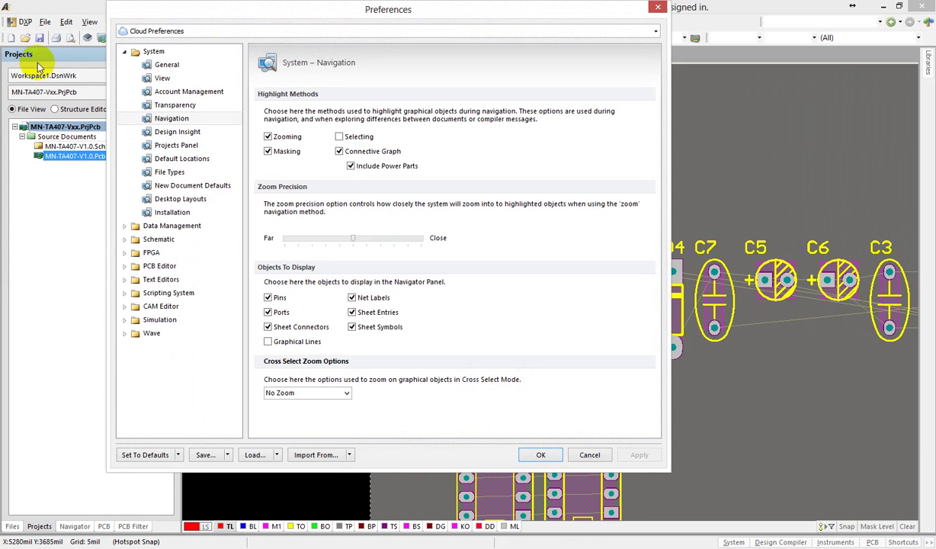
pyautogui.click(126, 267)
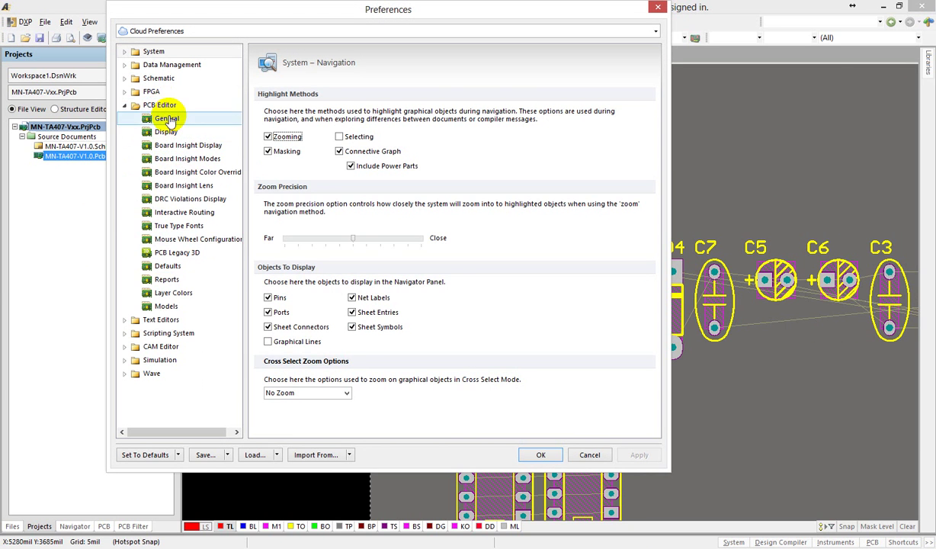
pyautogui.click(166, 119)
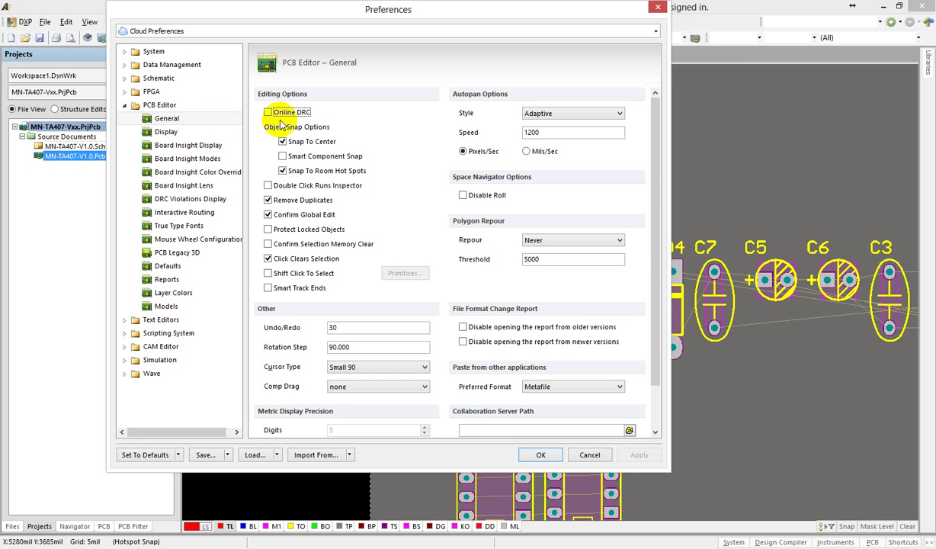
pyautogui.click(554, 458)
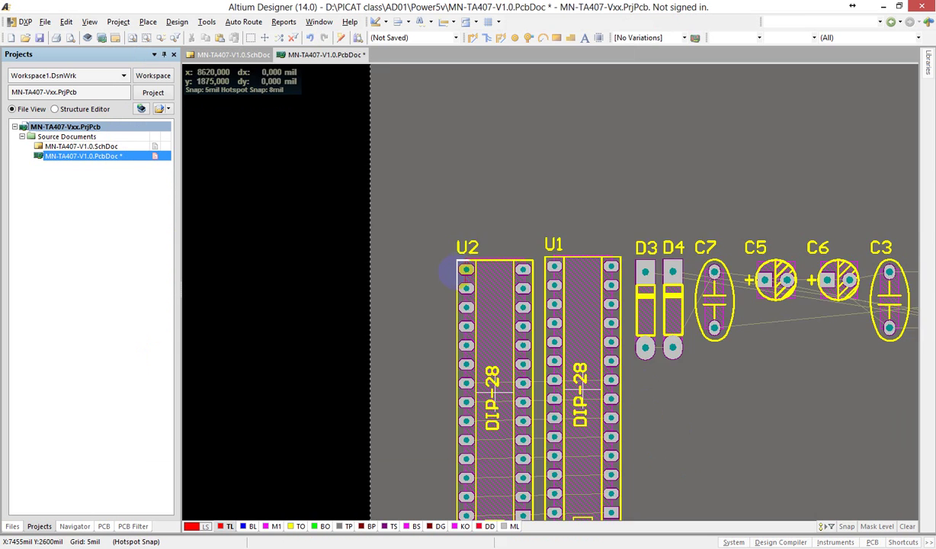
# Select all imported components and move them together with the board area to the middle of the PCB workspace
pyautogui.moveTo(680, 411)
pyautogui.mouseDown(button='middle')
pyautogui.moveTo(455, 271)
pyautogui.moveTo(425, 238)
pyautogui.moveTo(424, 247)
pyautogui.mouseUp(button='middle')
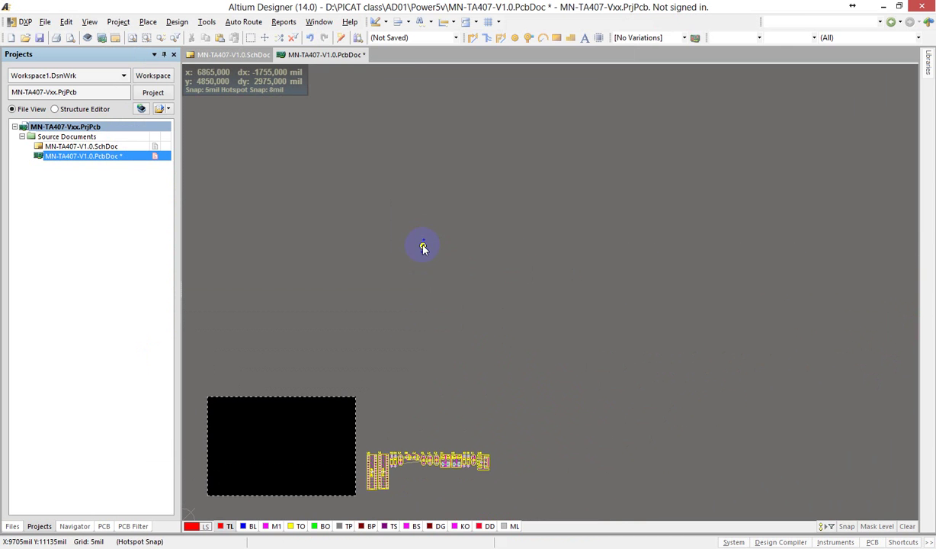
pyautogui.keyDown('ctrl'); pyautogui.scroll(6, 391, 434); pyautogui.keyUp('ctrl')
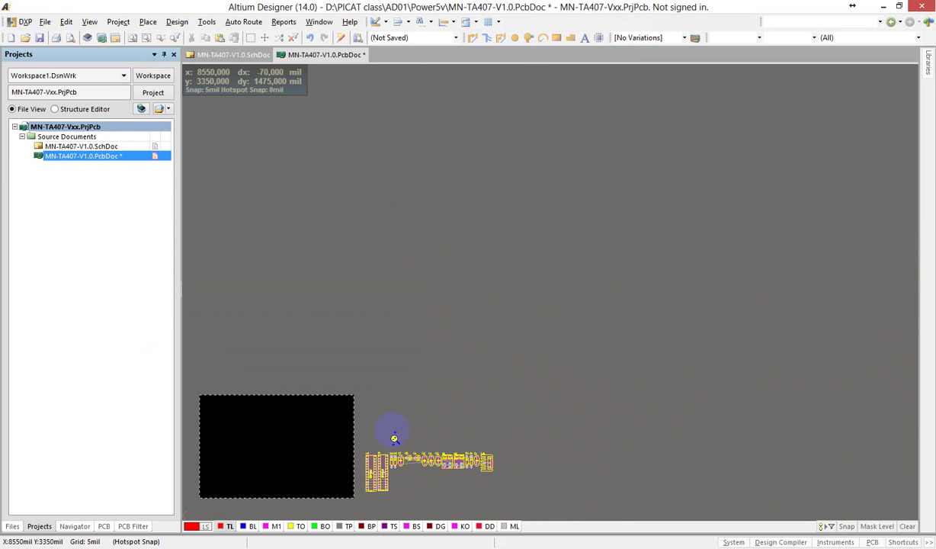
pyautogui.moveTo(395, 437); pyautogui.dragTo(526, 237, button='right')
pyautogui.keyDown('ctrl'); pyautogui.scroll(-4, 655, 179); pyautogui.keyUp('ctrl')
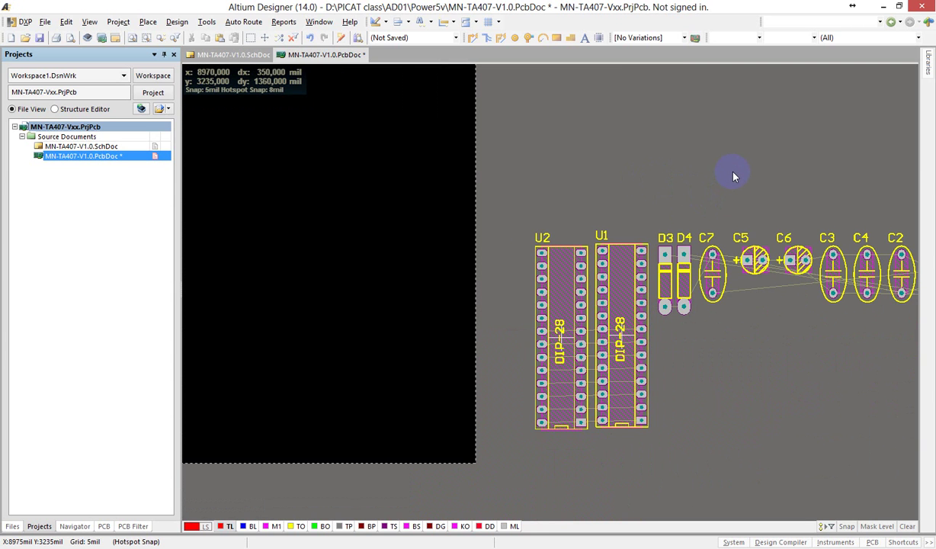
pyautogui.keyDown('ctrl'); pyautogui.scroll(-5, 733, 177); pyautogui.keyUp('ctrl')
pyautogui.keyDown('ctrl'); pyautogui.scroll(-1, 734, 178); pyautogui.keyUp('ctrl')
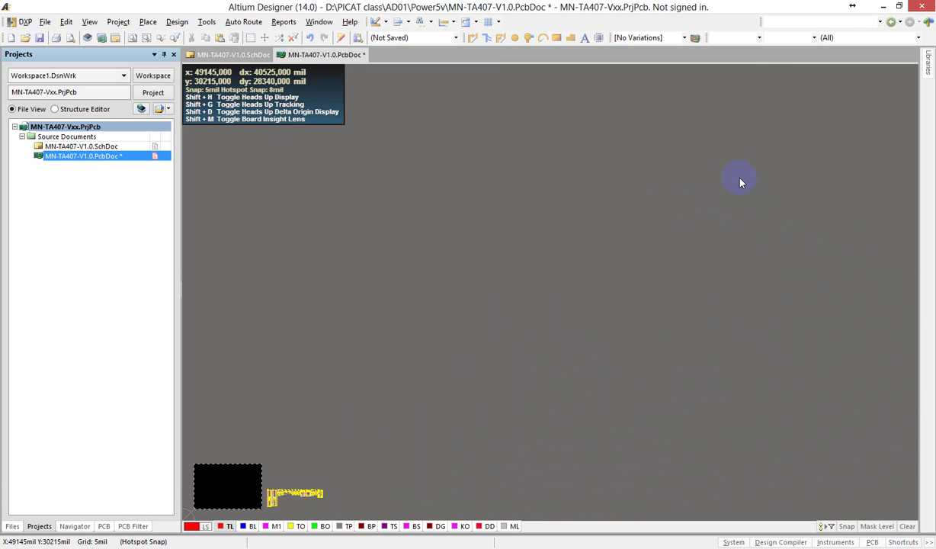
pyautogui.moveTo(238, 499); pyautogui.dragTo(245, 490)
pyautogui.moveTo(245, 489); pyautogui.dragTo(315, 464, button='middle')
pyautogui.moveTo(315, 468); pyautogui.dragTo(597, 198, button='right')
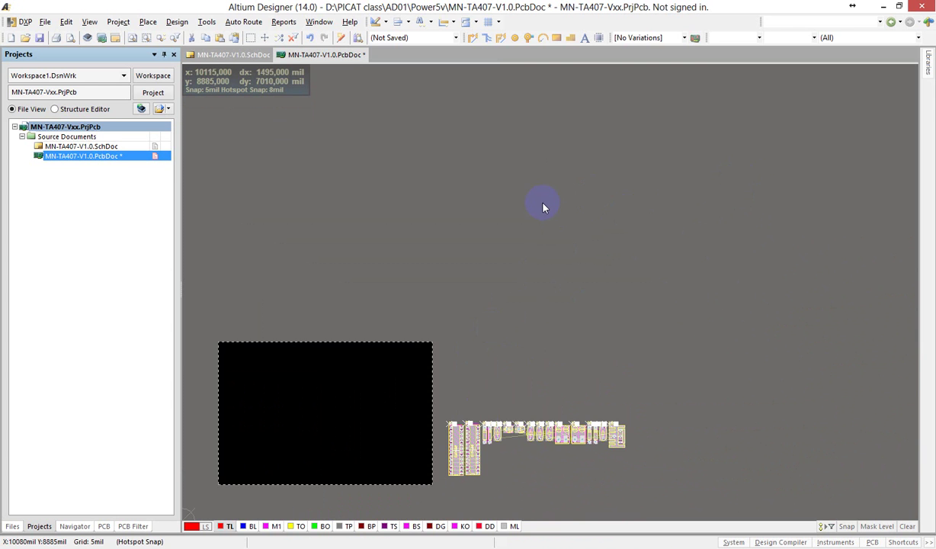
pyautogui.keyDown('ctrl'); pyautogui.scroll(-4, 503, 251); pyautogui.keyUp('ctrl')
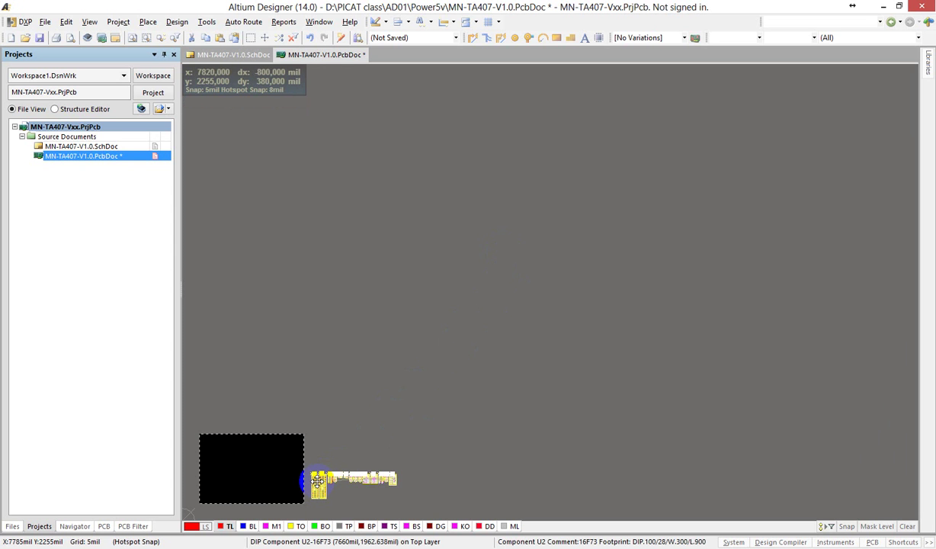
pyautogui.moveTo(318, 480); pyautogui.dragTo(587, 277)
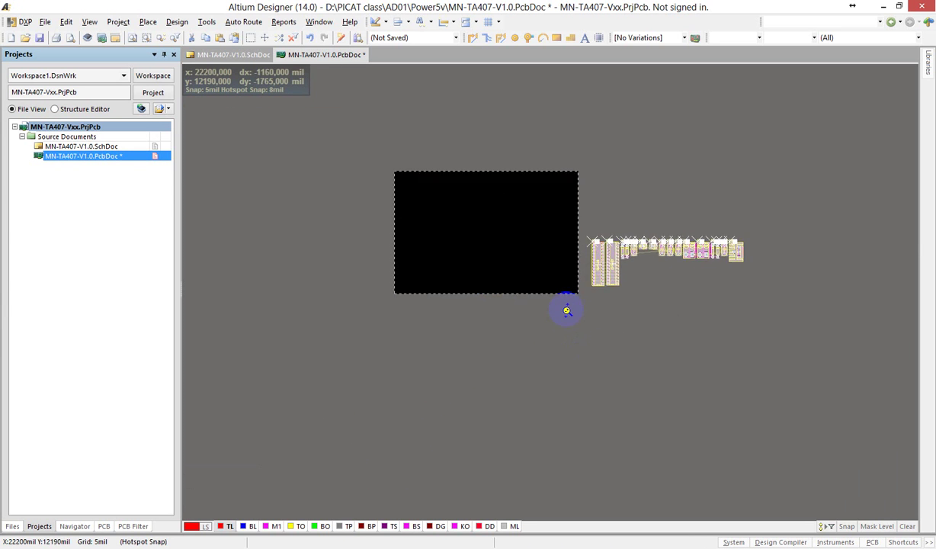
pyautogui.keyDown('ctrl'); pyautogui.scroll(2, 564, 309); pyautogui.keyUp('ctrl')
pyautogui.keyDown('ctrl'); pyautogui.scroll(-3, 530, 349); pyautogui.keyUp('ctrl')
pyautogui.keyDown('ctrl'); pyautogui.scroll(4, 530, 349); pyautogui.keyUp('ctrl')
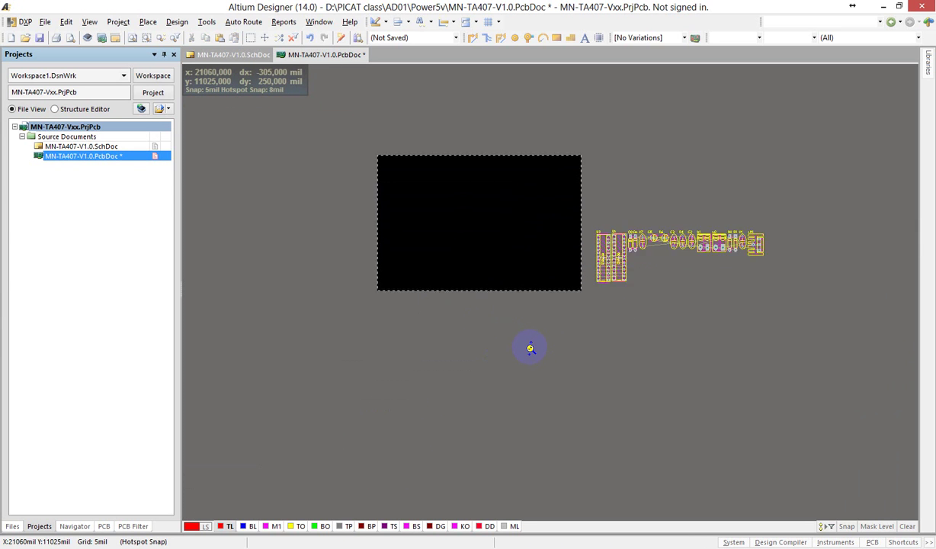
pyautogui.click(537, 262)
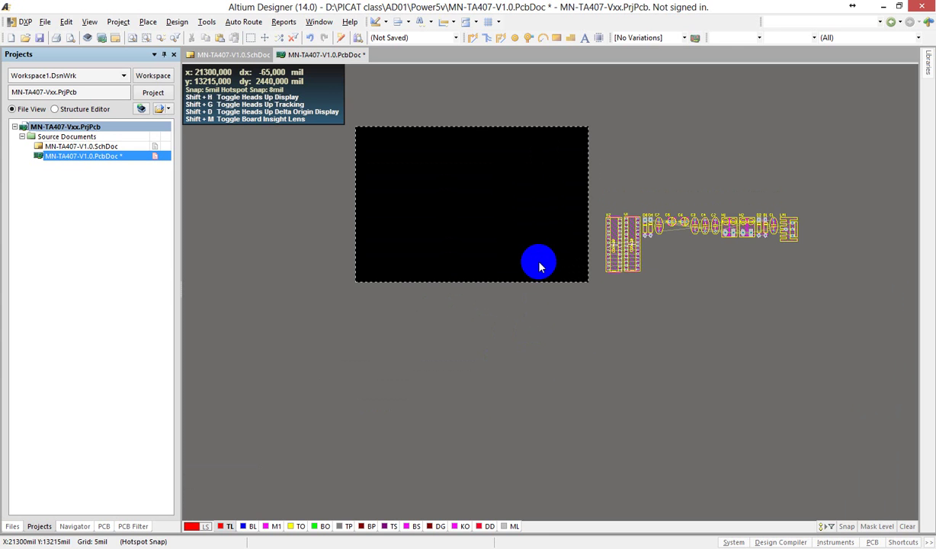
# Set the Projects panel to auto-hide and tile the PCB and schematic documents vertically
pyautogui.keyDown('ctrl'); pyautogui.scroll(3, 695, 215); pyautogui.keyUp('ctrl')
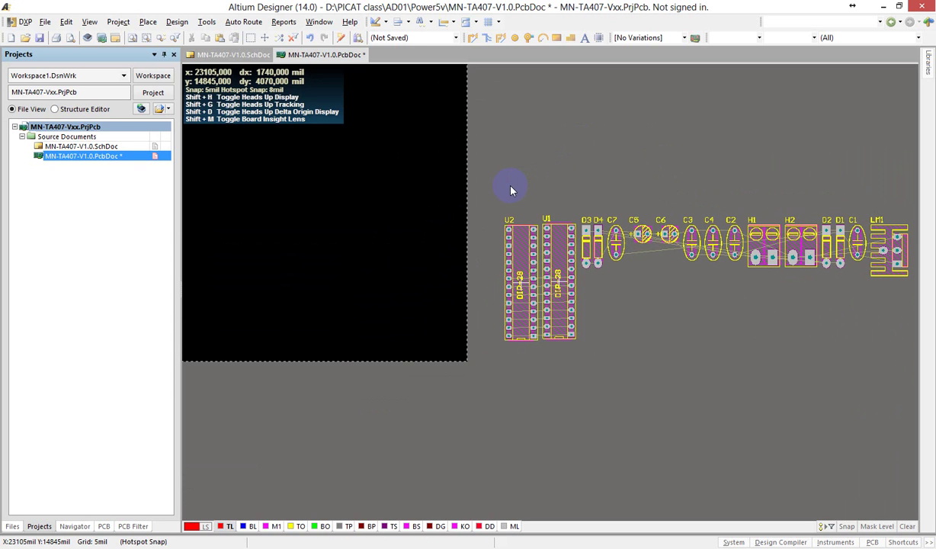
pyautogui.hotkey('shift', 'h')
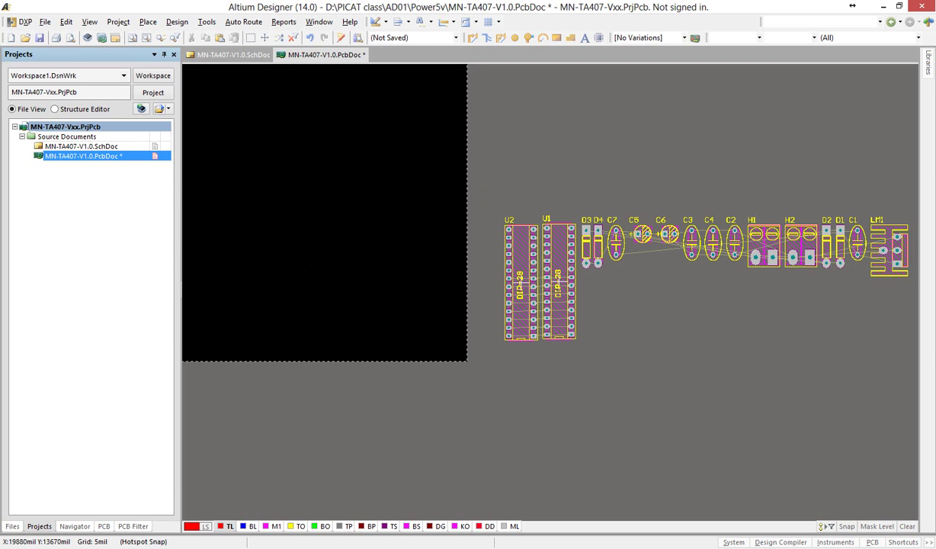
pyautogui.click(164, 54)
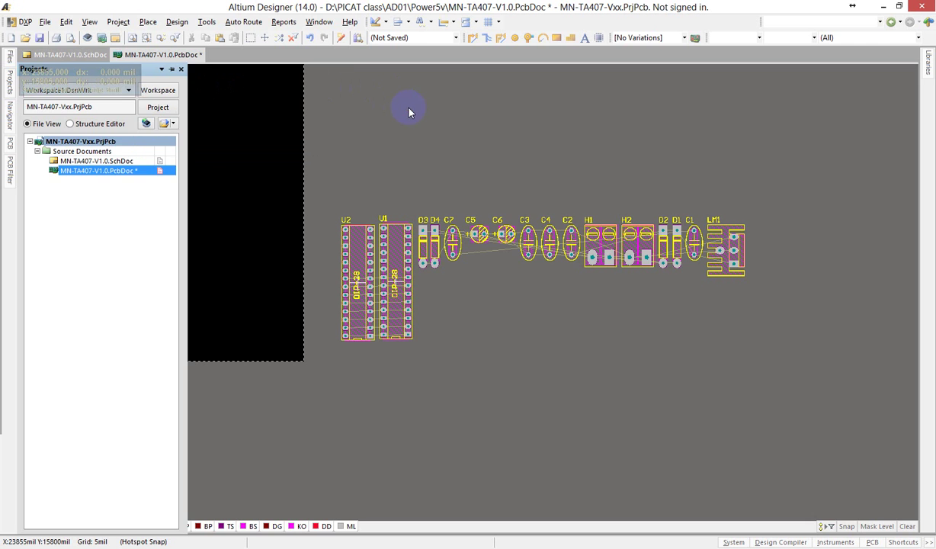
pyautogui.click(318, 21)
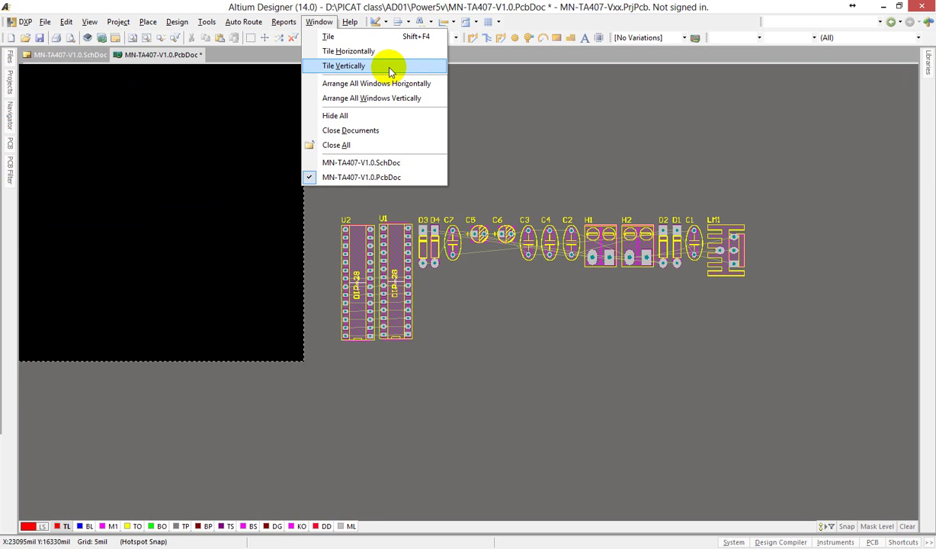
pyautogui.click(343, 65)
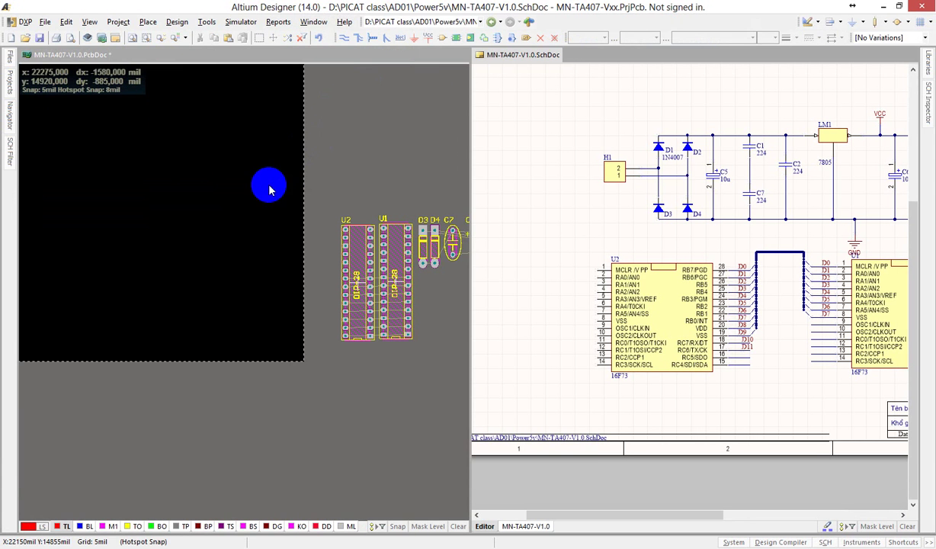
# Frame the board components and the full circuit in their documents, and check the Cross Select Mode setting in the schematic
pyautogui.click(220, 192)
pyautogui.keyDown('ctrl'); pyautogui.scroll(-1, 221, 192); pyautogui.keyUp('ctrl')
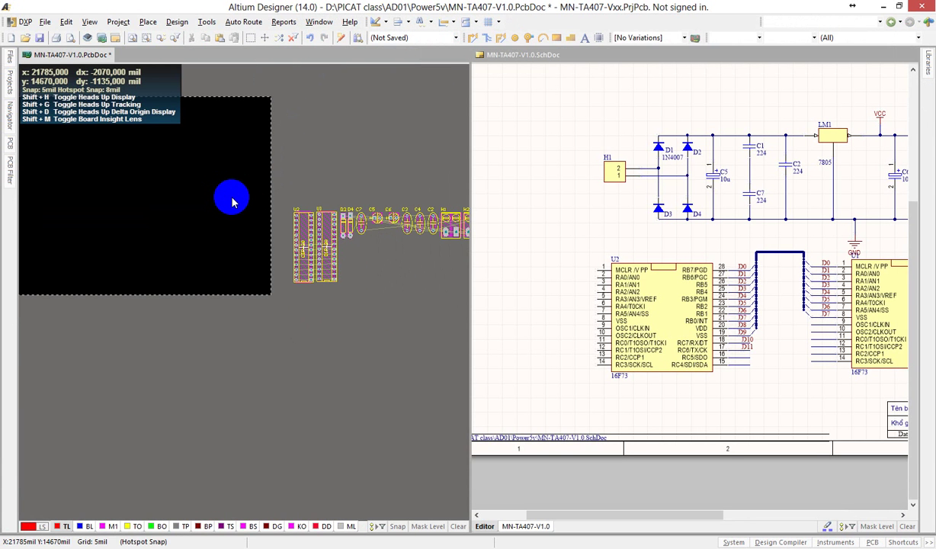
pyautogui.moveTo(232, 202); pyautogui.dragTo(219, 267, button='right')
pyautogui.click(606, 199)
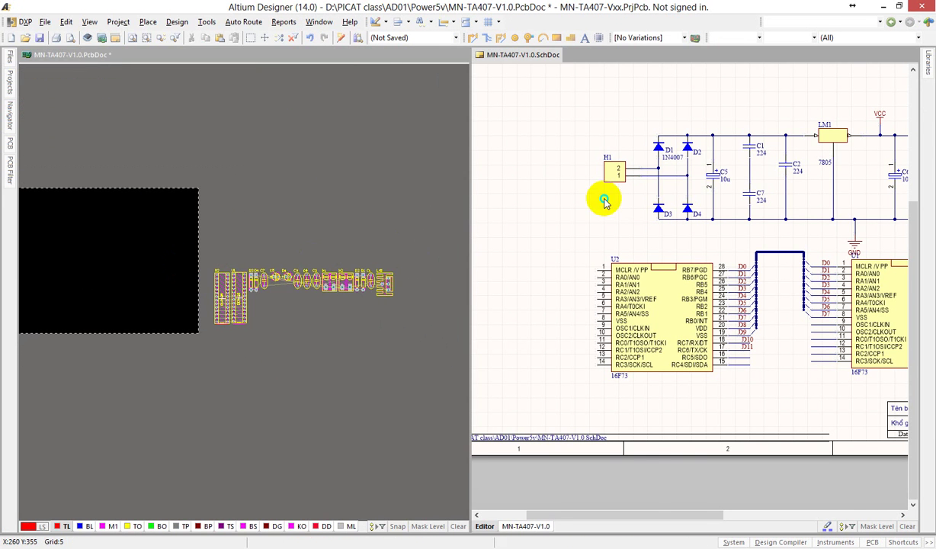
pyautogui.keyDown('ctrl'); pyautogui.scroll(-1, 531, 234); pyautogui.keyUp('ctrl')
pyautogui.keyDown('ctrl'); pyautogui.scroll(-2, 615, 214); pyautogui.keyUp('ctrl')
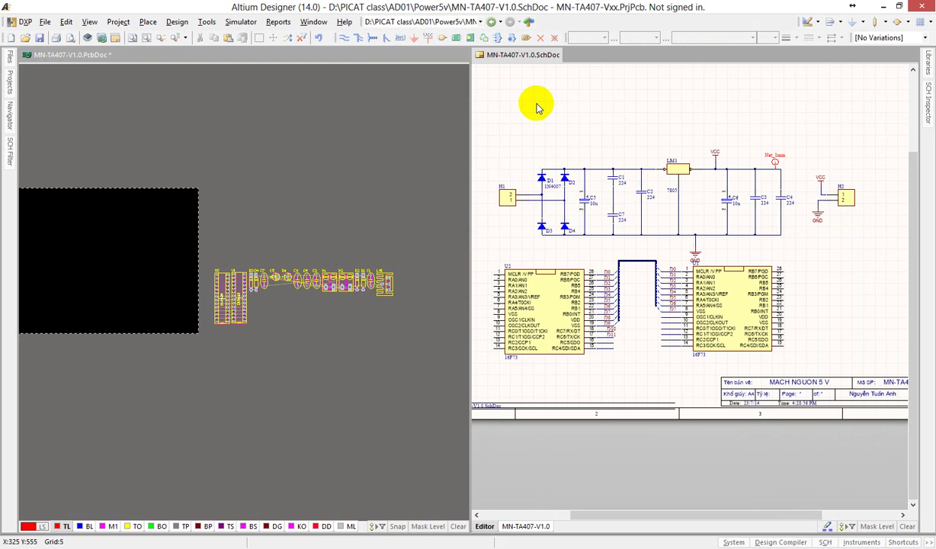
pyautogui.keyDown('shift'); pyautogui.hscroll(1, 556, 108); pyautogui.keyUp('shift')
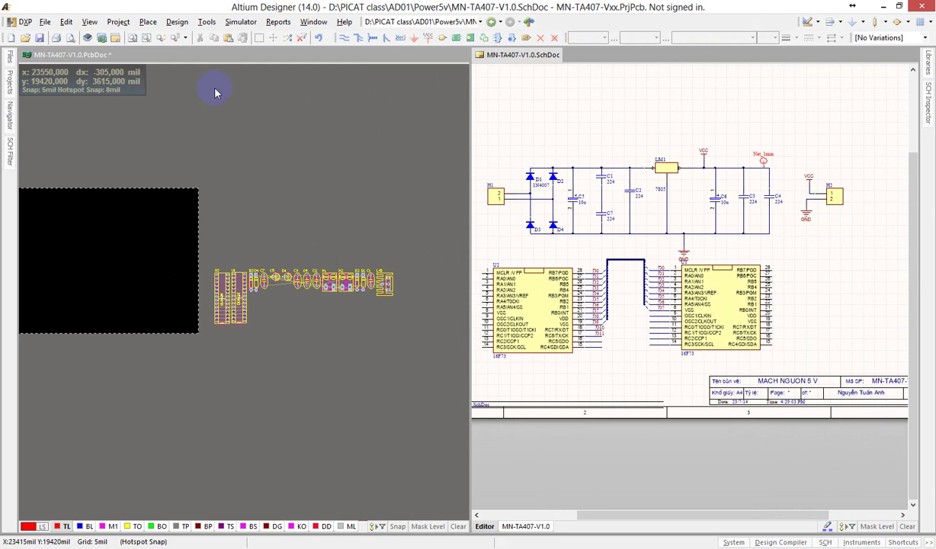
pyautogui.click(205, 22)
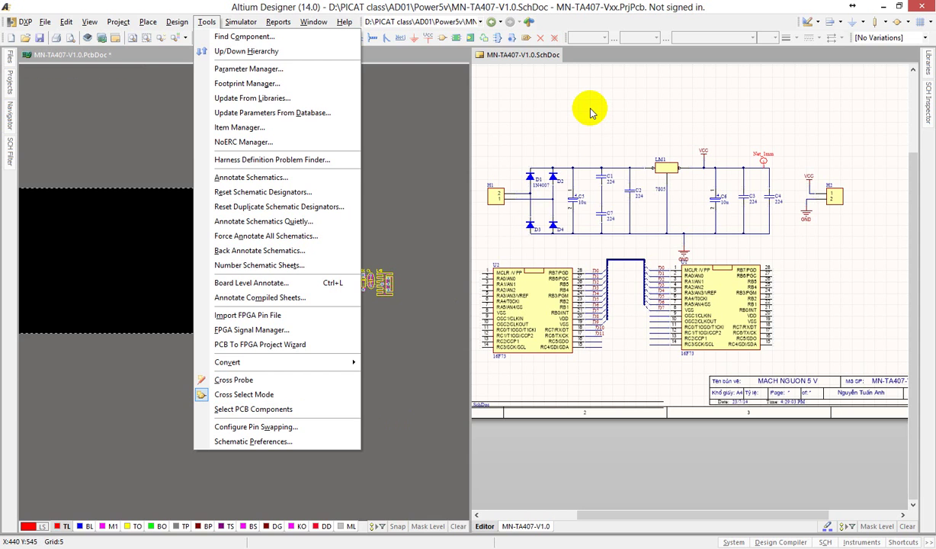
pyautogui.click(552, 102)
# Select connector H1 and the four bridge diodes D1 to D4 in the schematic
pyautogui.keyDown('ctrl'); pyautogui.scroll(1, 494, 193); pyautogui.keyUp('ctrl')
pyautogui.keyDown('ctrl'); pyautogui.scroll(4, 494, 193); pyautogui.keyUp('ctrl')
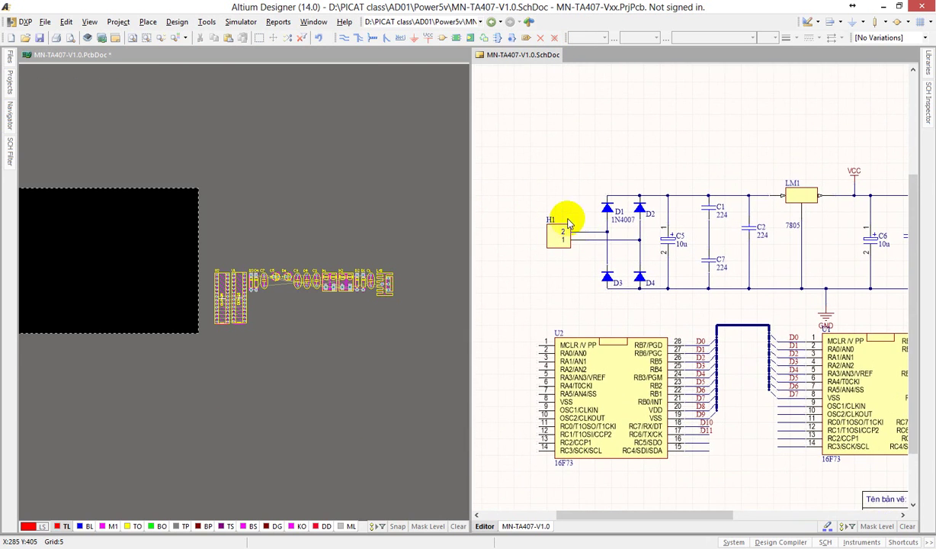
pyautogui.moveTo(484, 122); pyautogui.dragTo(691, 359)
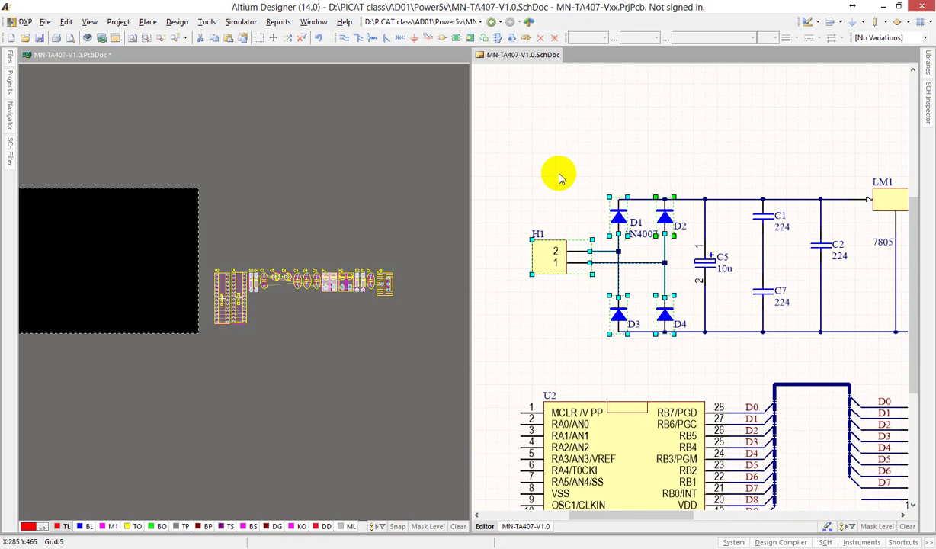
pyautogui.moveTo(505, 136); pyautogui.dragTo(694, 364)
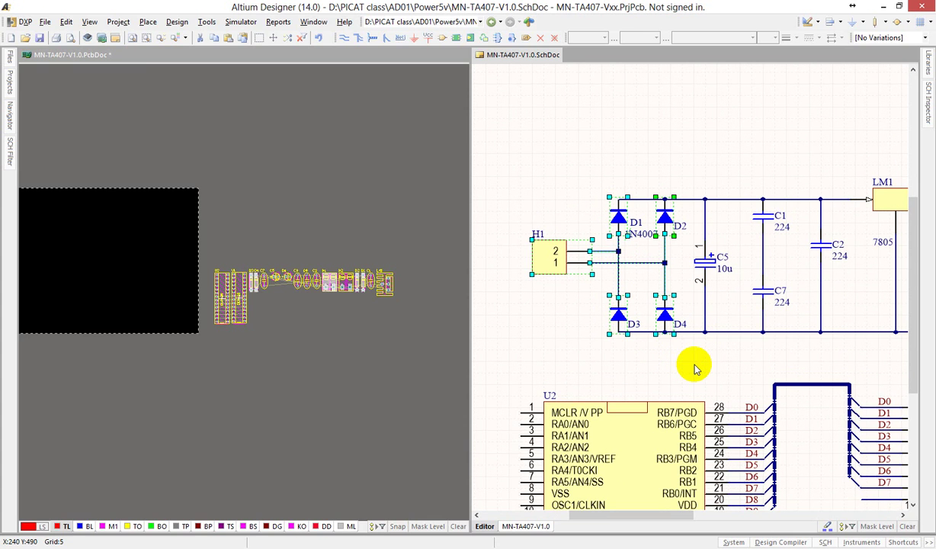
# Arrange the cross-selected H1 and D1 to D4 within a small rectangle near the board's upper-left corner
pyautogui.moveTo(156, 212)
pyautogui.mouseDown()
pyautogui.moveTo(86, 219)
pyautogui.moveTo(71, 231)
pyautogui.mouseUp()
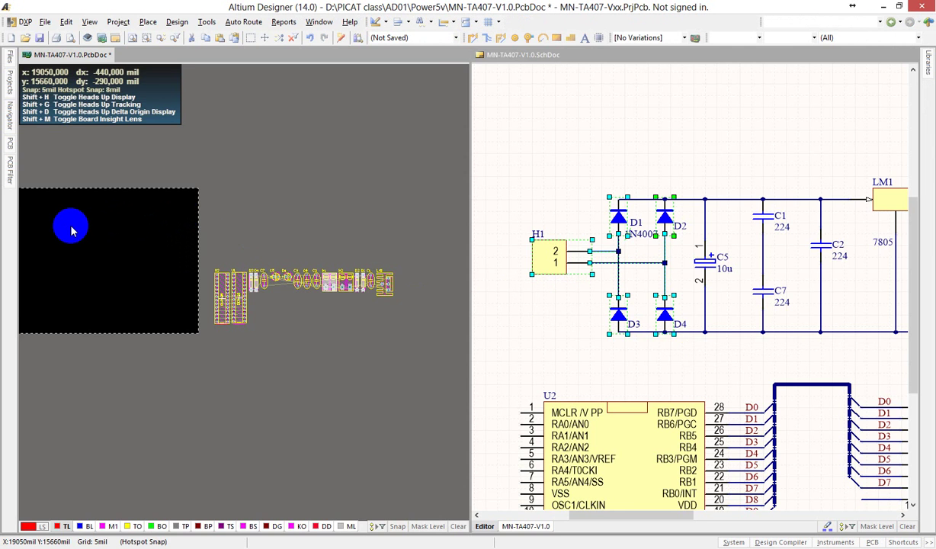
pyautogui.moveTo(73, 231); pyautogui.dragTo(192, 263, button='right')
pyautogui.keyDown('ctrl'); pyautogui.scroll(3, 192, 262); pyautogui.keyUp('ctrl')
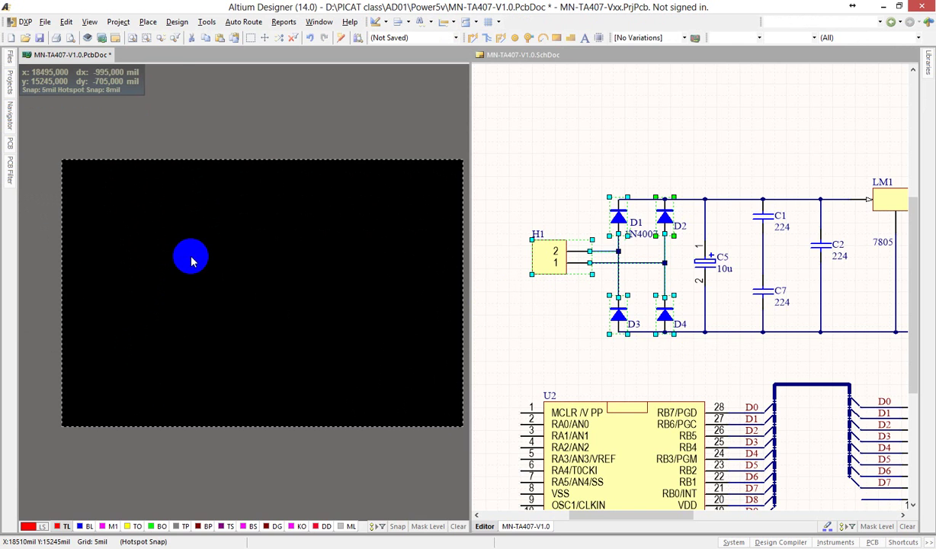
pyautogui.keyDown('ctrl'); pyautogui.scroll(-2, 193, 266); pyautogui.keyUp('ctrl')
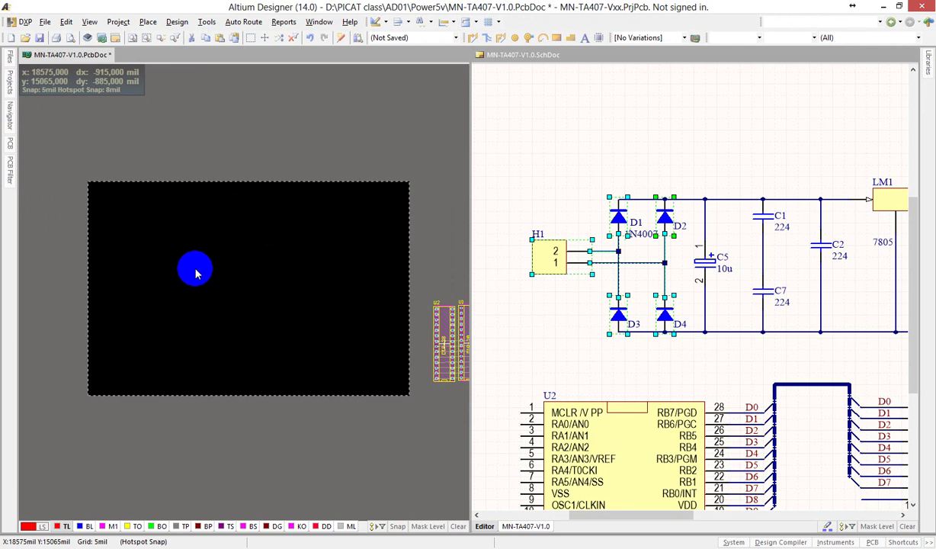
pyautogui.keyDown('ctrl'); pyautogui.scroll(1, 152, 259); pyautogui.keyUp('ctrl')
pyautogui.moveTo(181, 280); pyautogui.dragTo(169, 279, button='right')
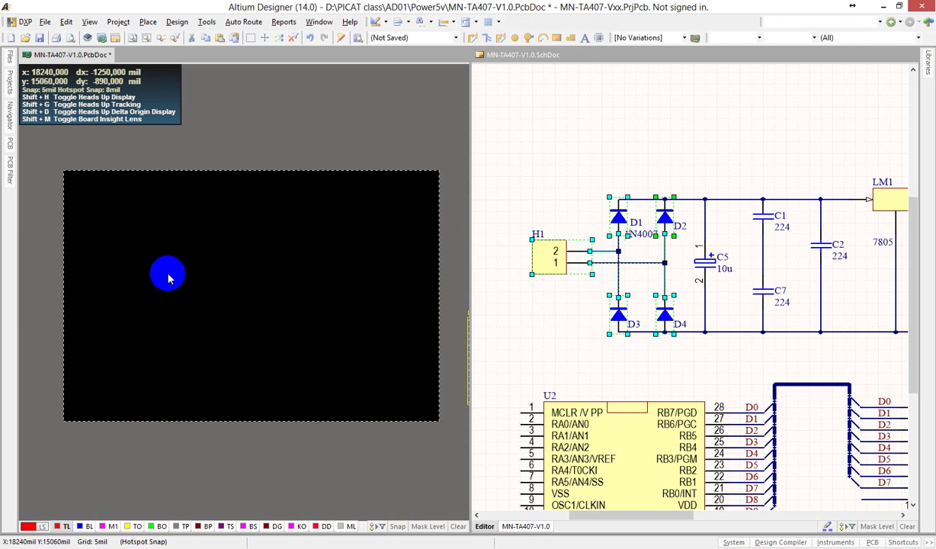
pyautogui.rightClick(169, 279)
pyautogui.press('o')
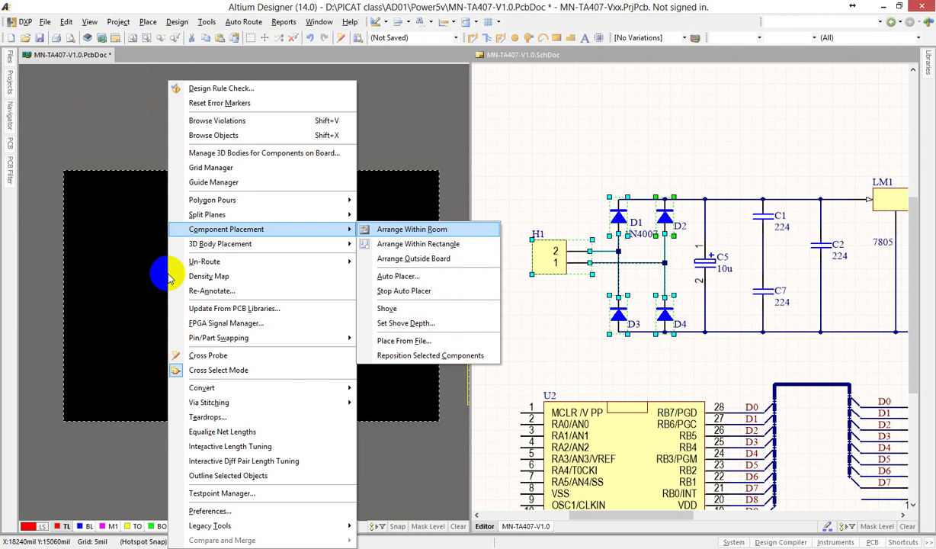
pyautogui.press('l')
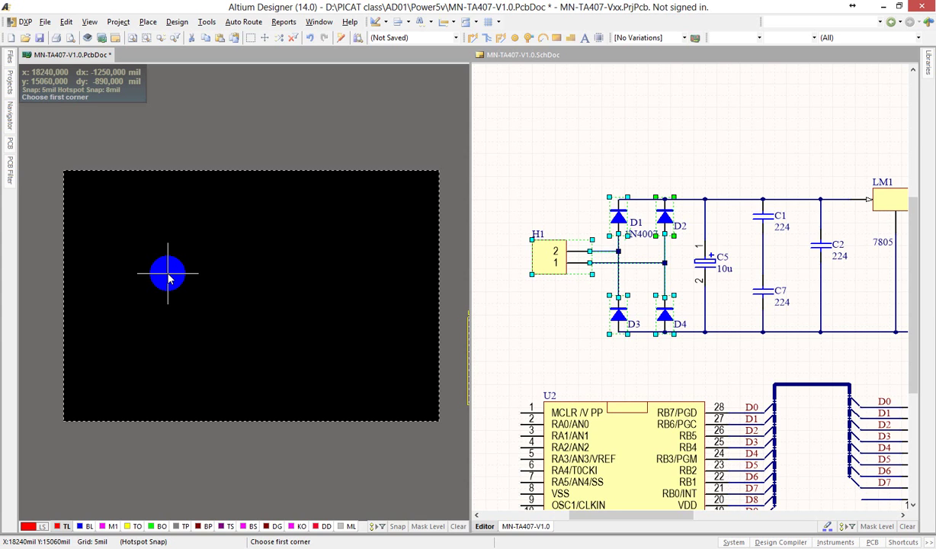
pyautogui.click(81, 185)
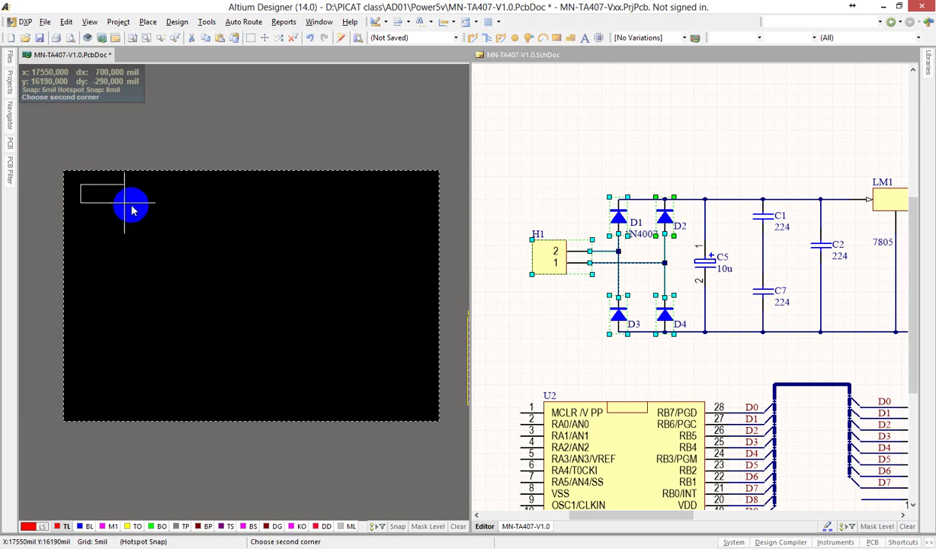
pyautogui.click(156, 226)
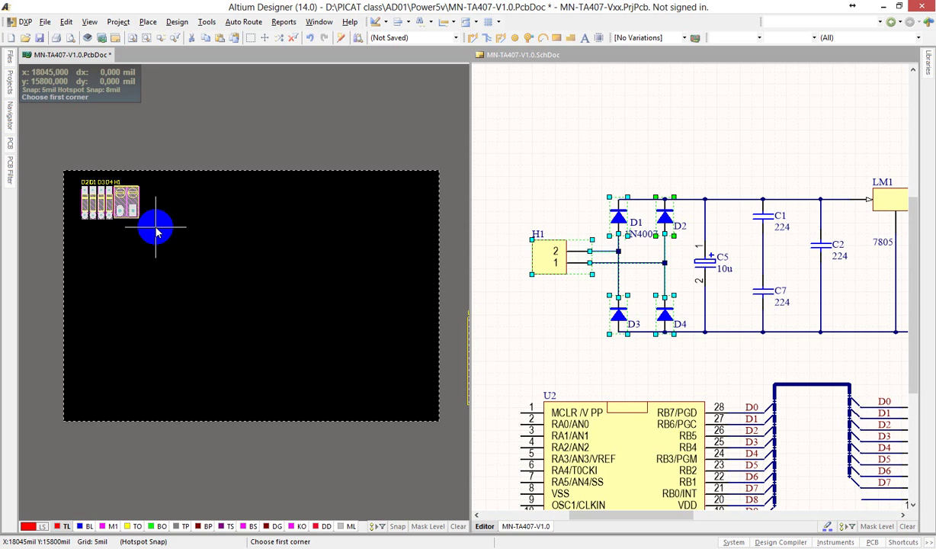
# Rearrange H1 and D1 to D4 within a rectangle at the board's upper-left corner, and clear the selection
pyautogui.click(80, 366)
pyautogui.click(171, 424)
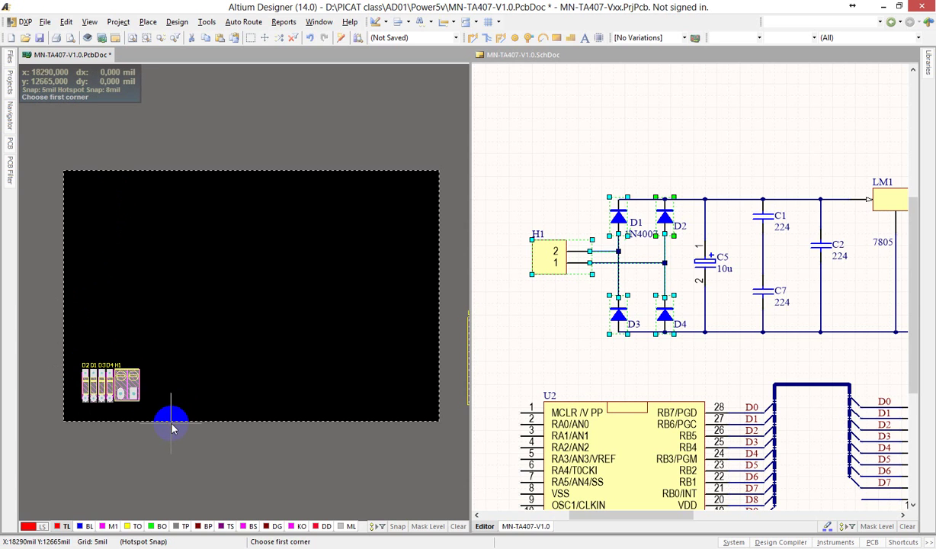
pyautogui.click(74, 180)
pyautogui.click(162, 238)
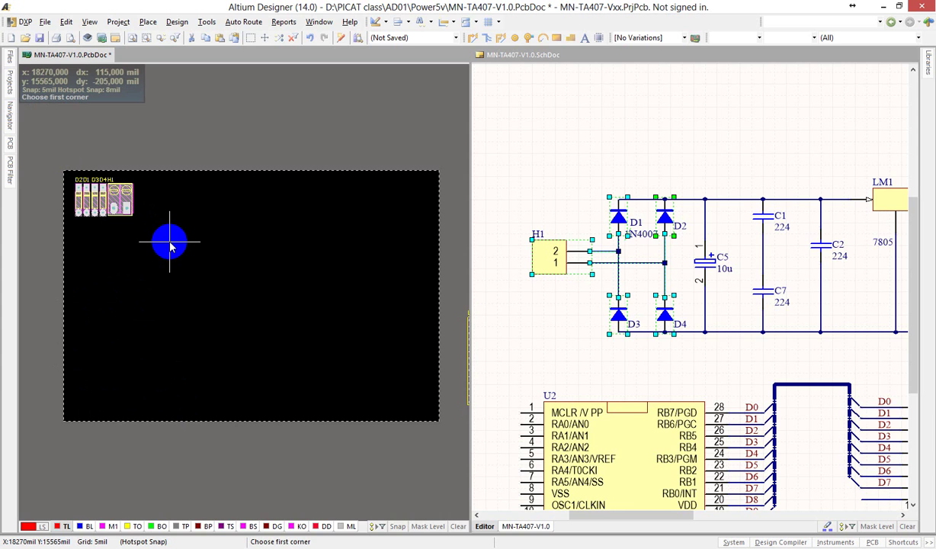
pyautogui.rightClick(165, 240)
pyautogui.click(194, 294)
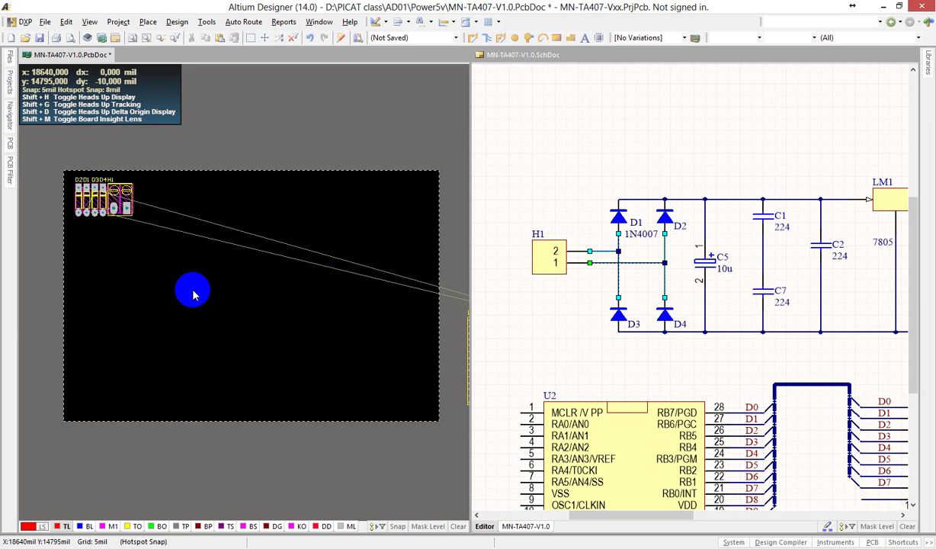
# Select the input capacitors C1, C2, C5 and C7 in the schematic
pyautogui.click(640, 152)
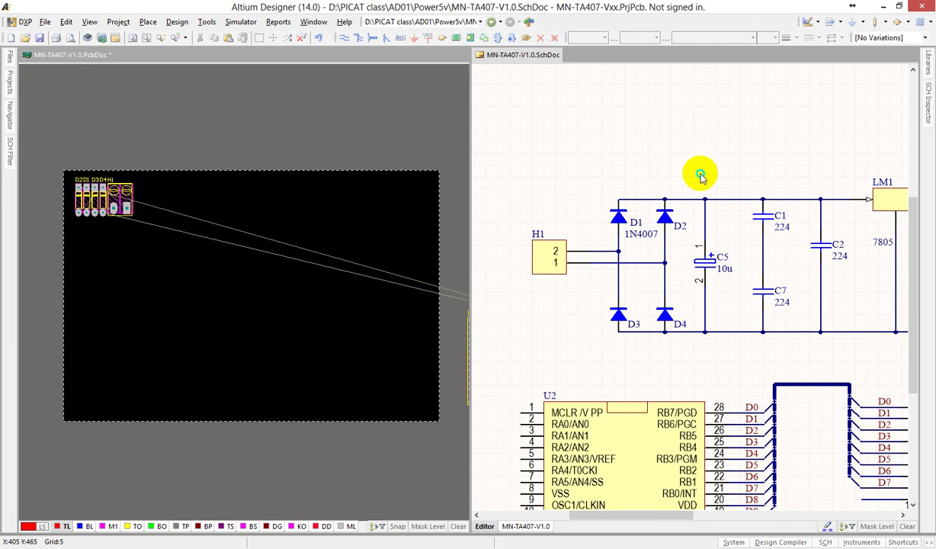
pyautogui.moveTo(700, 173); pyautogui.dragTo(622, 150, button='right')
pyautogui.moveTo(621, 150); pyautogui.dragTo(785, 333)
# Arrange the cross-selected C1, C2, C5 and C7 within a rectangle beside H1 along the board's upper edge
pyautogui.click(382, 303)
pyautogui.click(194, 209)
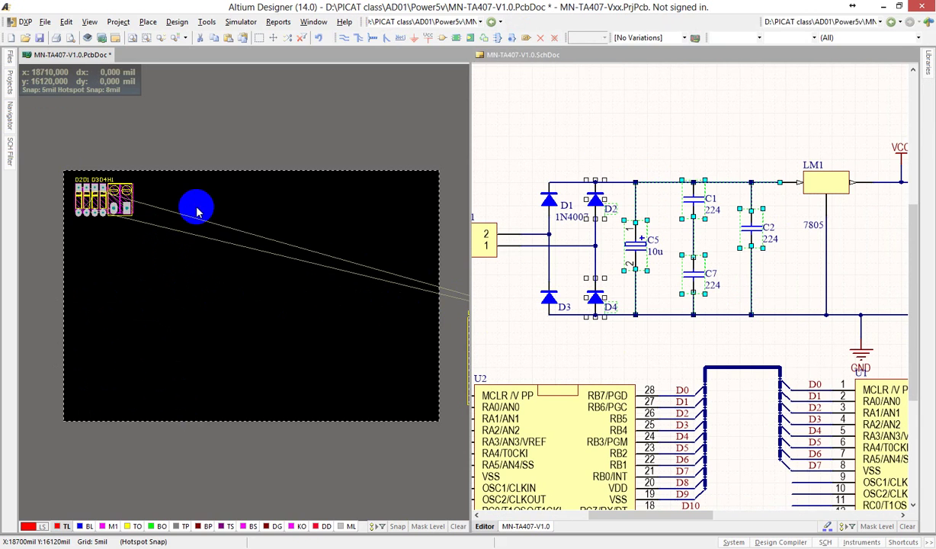
pyautogui.rightClick(197, 212)
pyautogui.moveTo(252, 228)
pyautogui.click(438, 244)
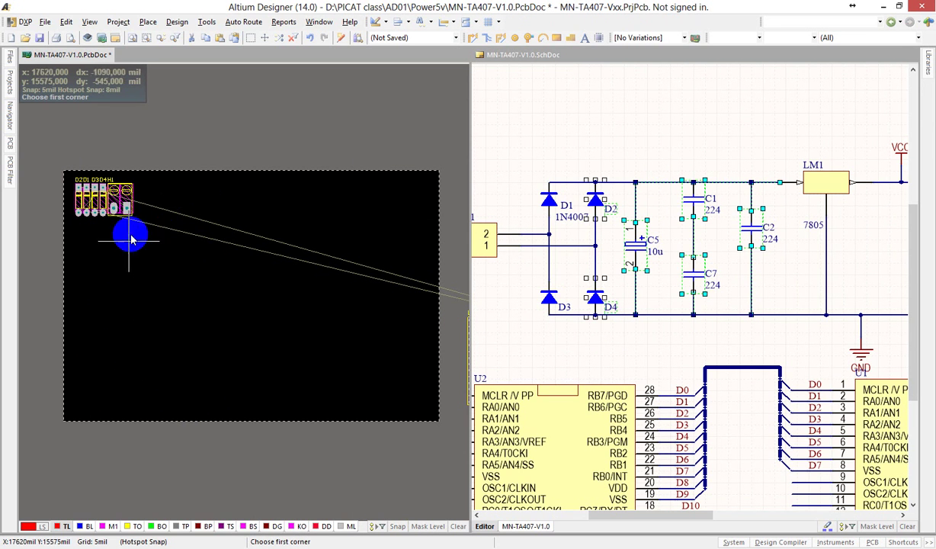
pyautogui.click(159, 180)
pyautogui.click(247, 232)
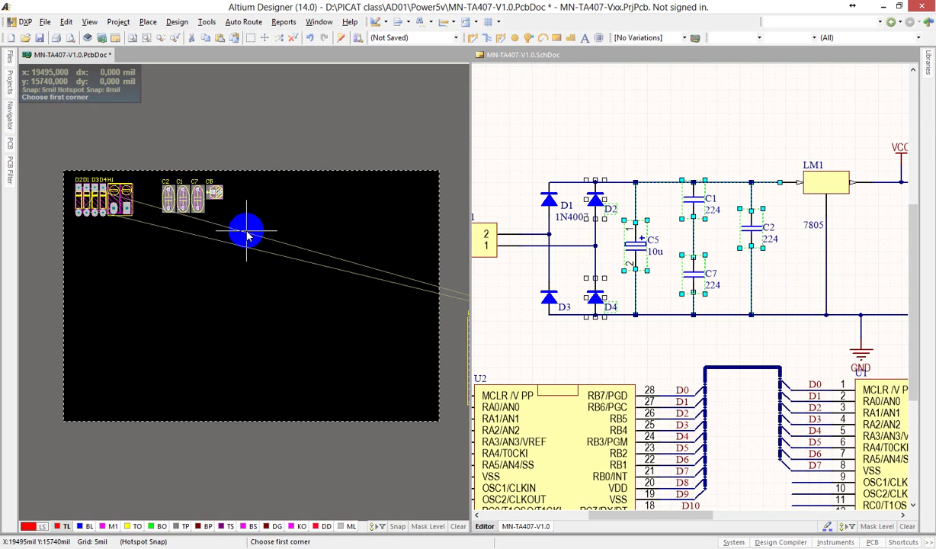
pyautogui.rightClick(246, 235)
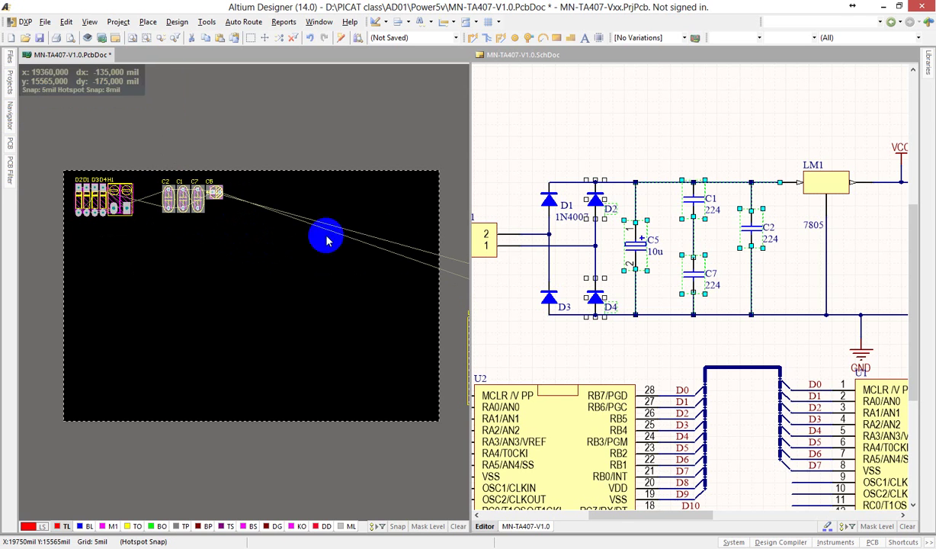
# Clear the capacitor selection and select the 7805 regulator LM1 in the schematic
pyautogui.click(616, 133)
pyautogui.keyDown('shift'); pyautogui.hscroll(5, 660, 181); pyautogui.keyUp('shift')
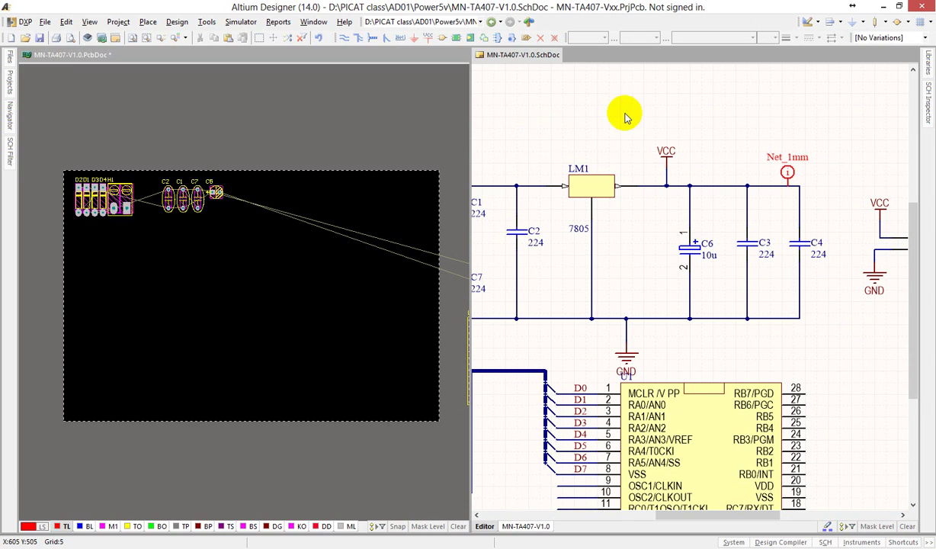
pyautogui.click(591, 192)
# Arrange the cross-selected LM1 within a small rectangle beside the input capacitors near the board's upper edge
pyautogui.click(246, 236)
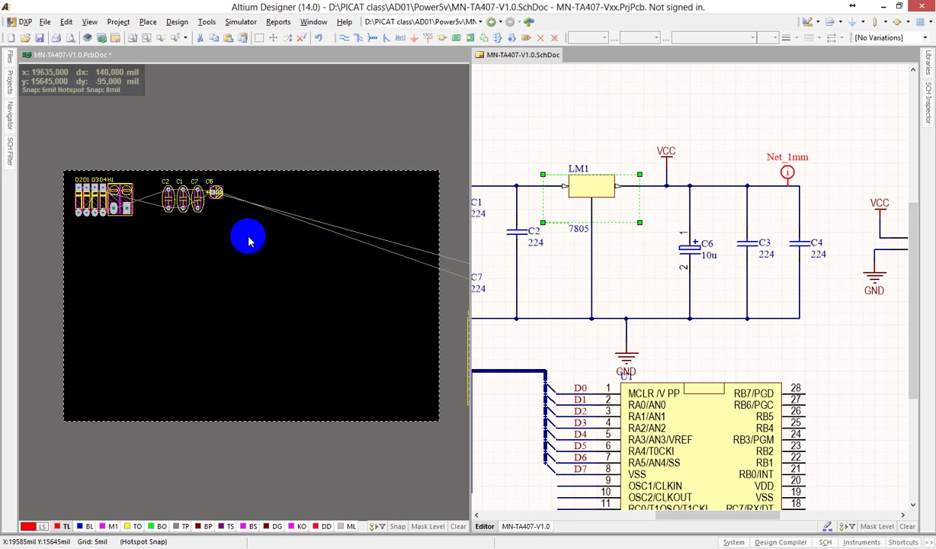
pyautogui.press('t')
pyautogui.press('o')
pyautogui.press('l')
pyautogui.click(246, 183)
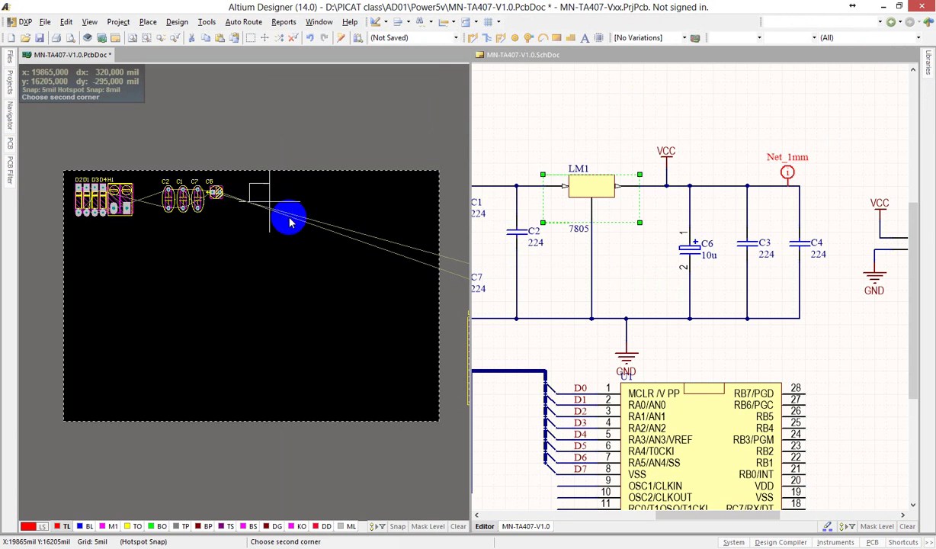
pyautogui.click(301, 217)
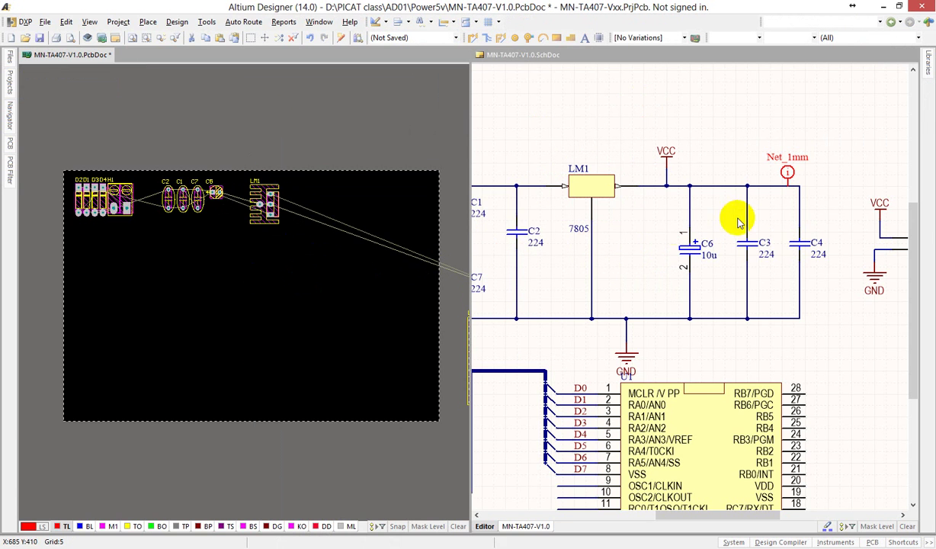
# Select the output capacitors C3, C4 and C6 together with connector H2 in the schematic
pyautogui.click(631, 243)
pyautogui.press('s')
pyautogui.press('i')
pyautogui.click(631, 167)
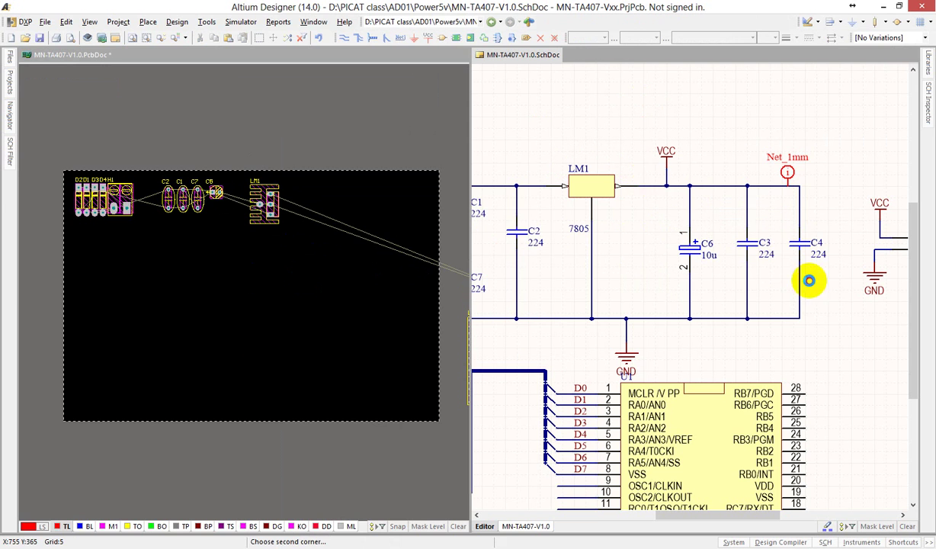
pyautogui.click(838, 309)
pyautogui.moveTo(838, 313); pyautogui.dragTo(733, 292, button='right')
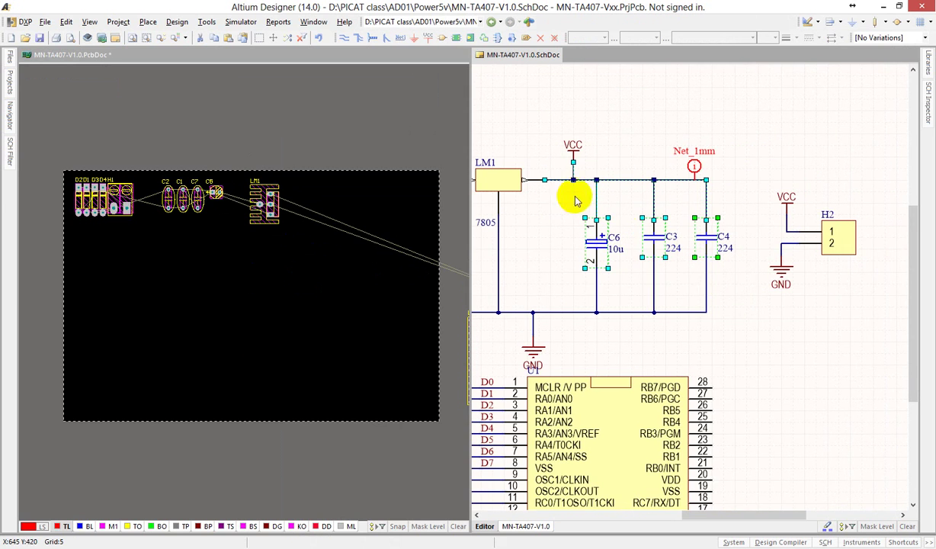
pyautogui.press('s')
pyautogui.press('i')
pyautogui.click(529, 141)
pyautogui.click(874, 309)
# Arrange the cross-selected H2, C3, C4 and C6 within a rectangle near the board's upper-right corner, and clear the component selection
pyautogui.click(286, 276)
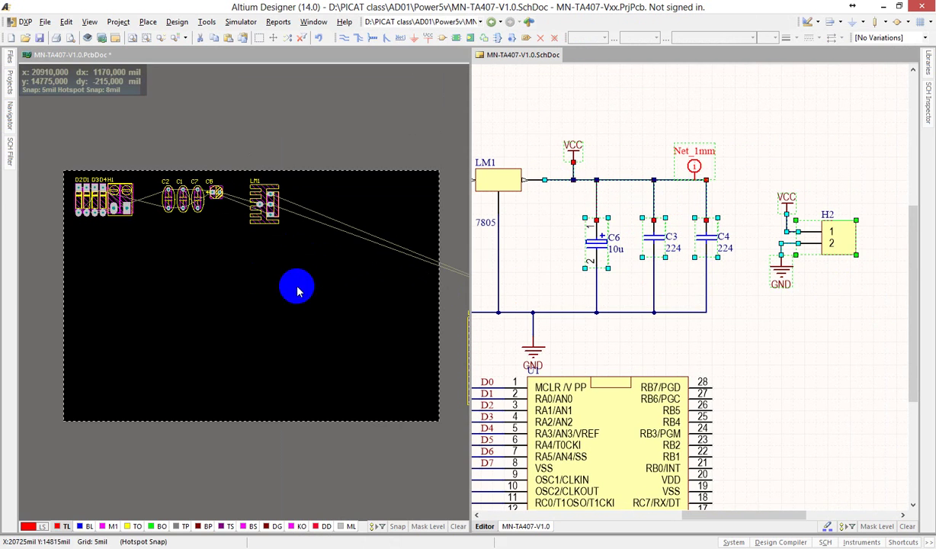
pyautogui.press('t')
pyautogui.press('o')
pyautogui.press('l')
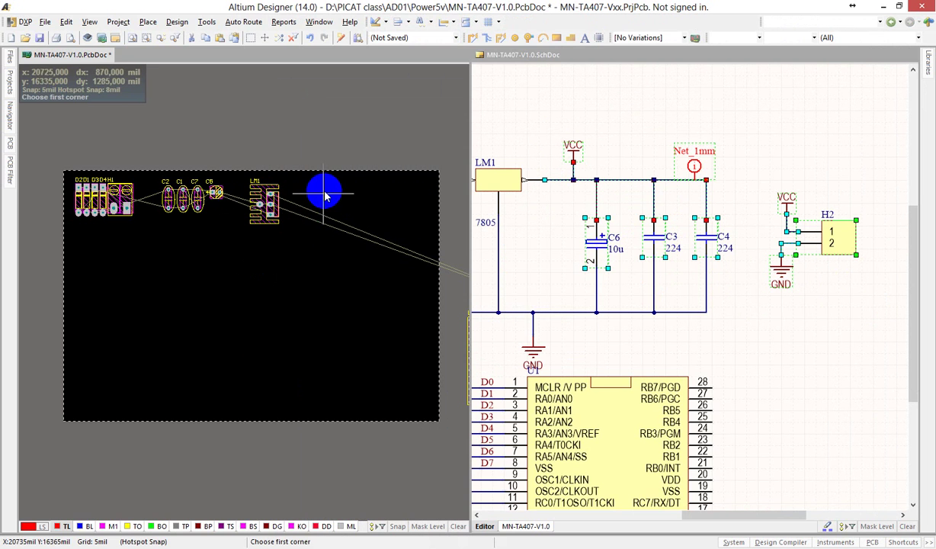
pyautogui.click(324, 181)
pyautogui.click(421, 256)
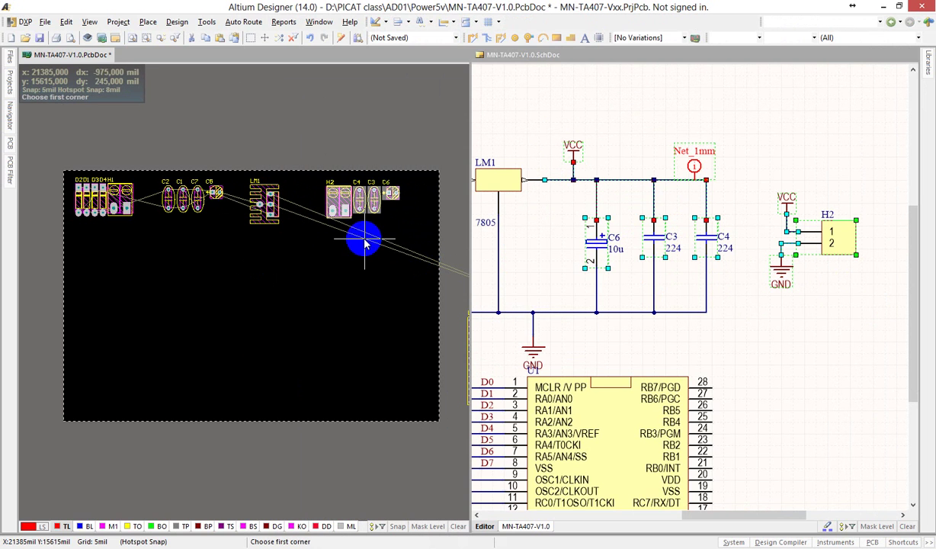
pyautogui.rightClick(334, 282)
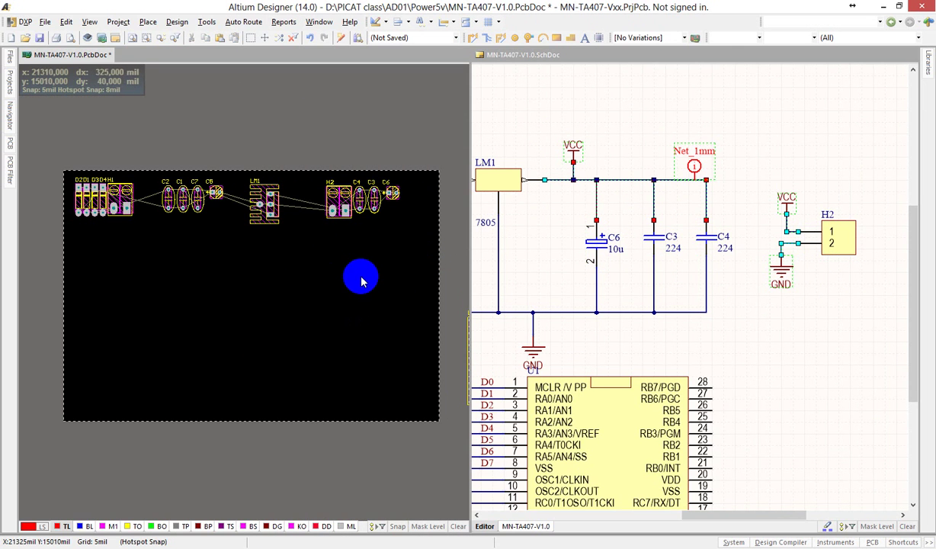
pyautogui.press('shift')
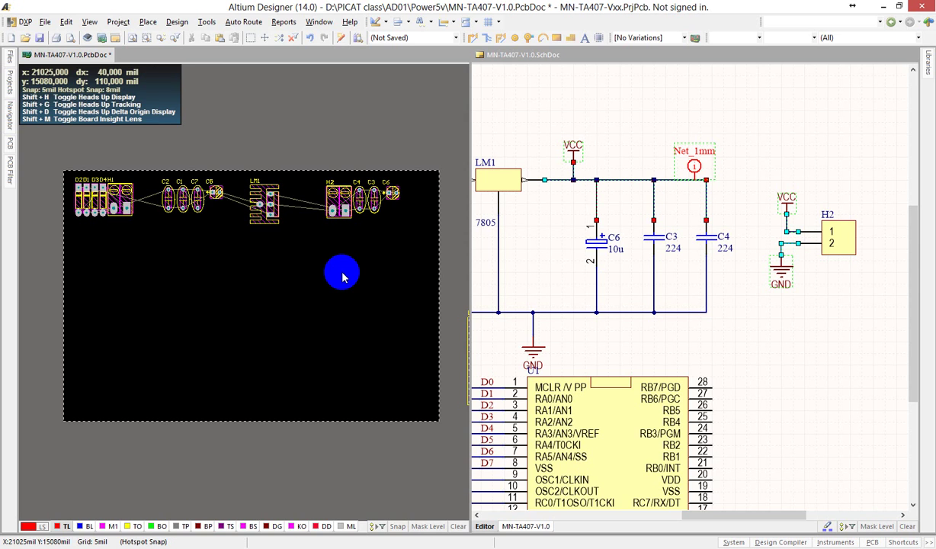
pyautogui.click(288, 268)
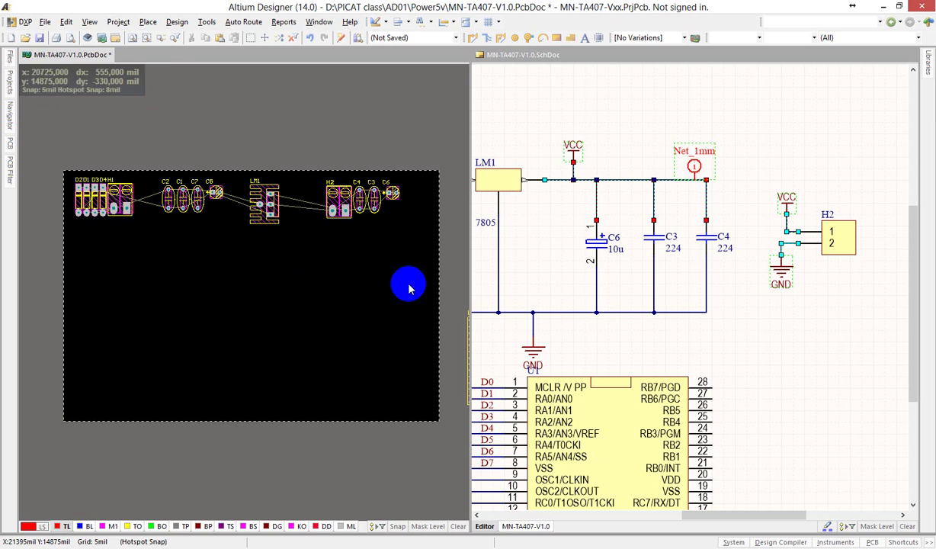
# Select microcontroller U2 and its attached wiring in the schematic
pyautogui.click(839, 275)
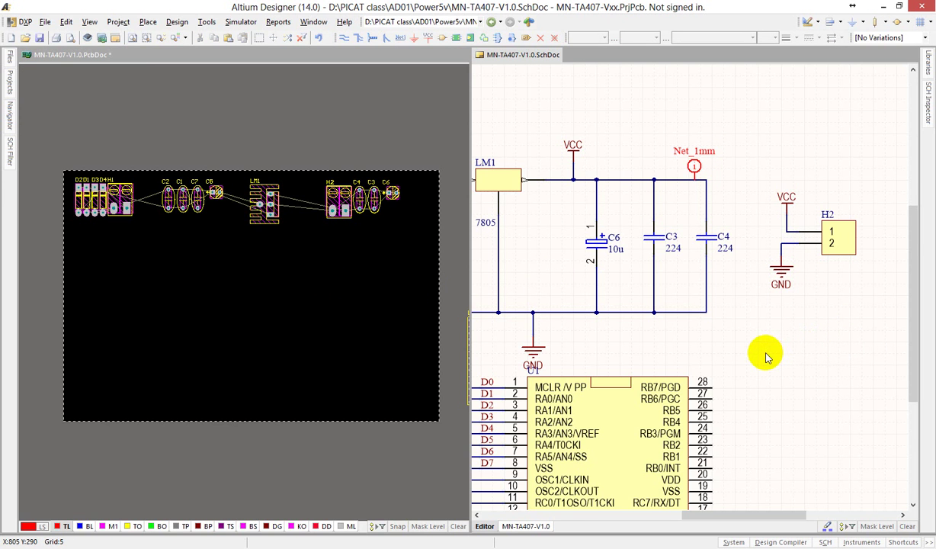
pyautogui.scroll(-3, 773, 350)
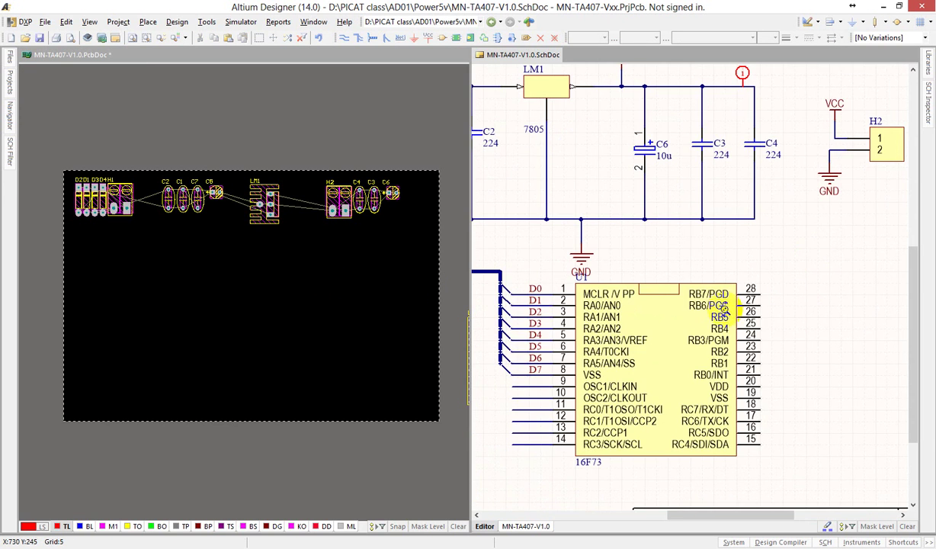
pyautogui.keyDown('ctrl'); pyautogui.scroll(-4, 680, 308); pyautogui.keyUp('ctrl')
pyautogui.keyDown('ctrl'); pyautogui.scroll(4, 610, 355); pyautogui.keyUp('ctrl')
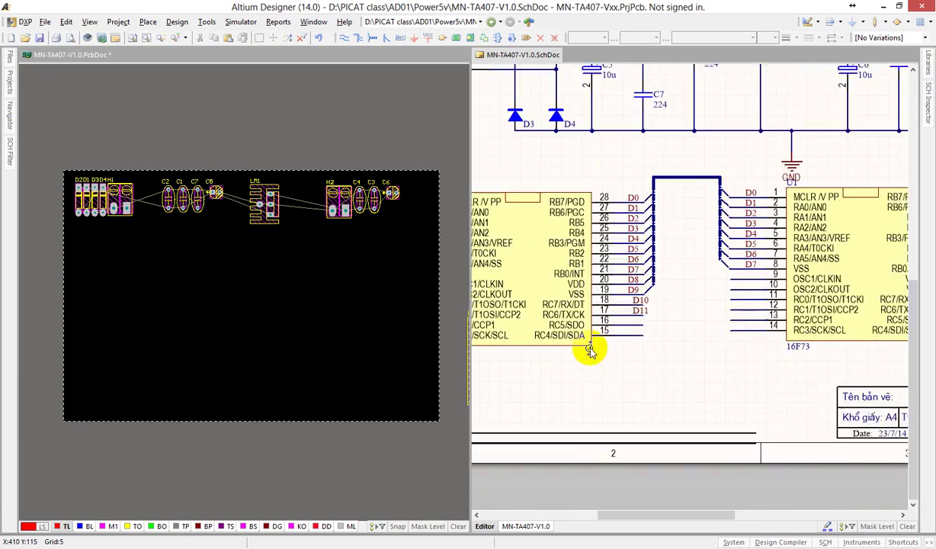
pyautogui.keyDown('ctrl'); pyautogui.scroll(3, 589, 308); pyautogui.keyUp('ctrl')
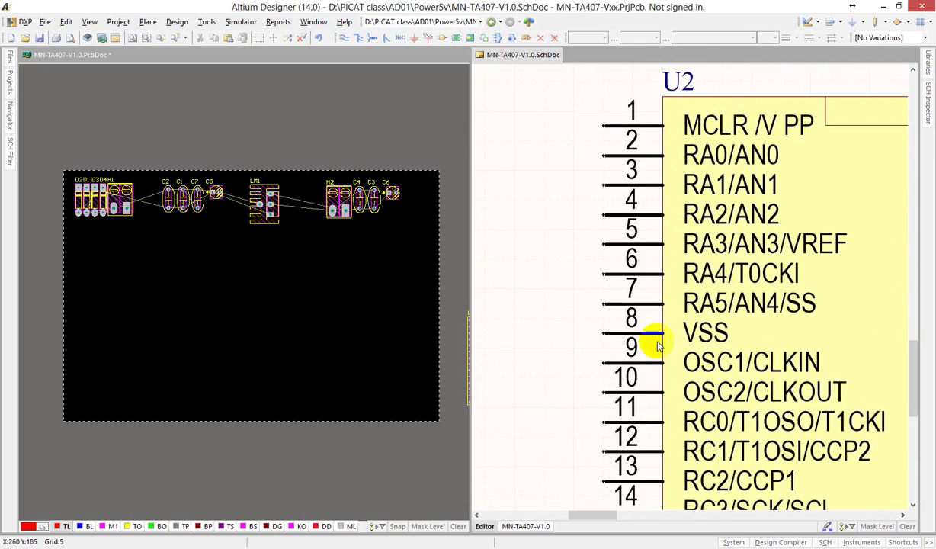
pyautogui.keyDown('shift'); pyautogui.scroll(-6, 654, 345); pyautogui.keyUp('shift')
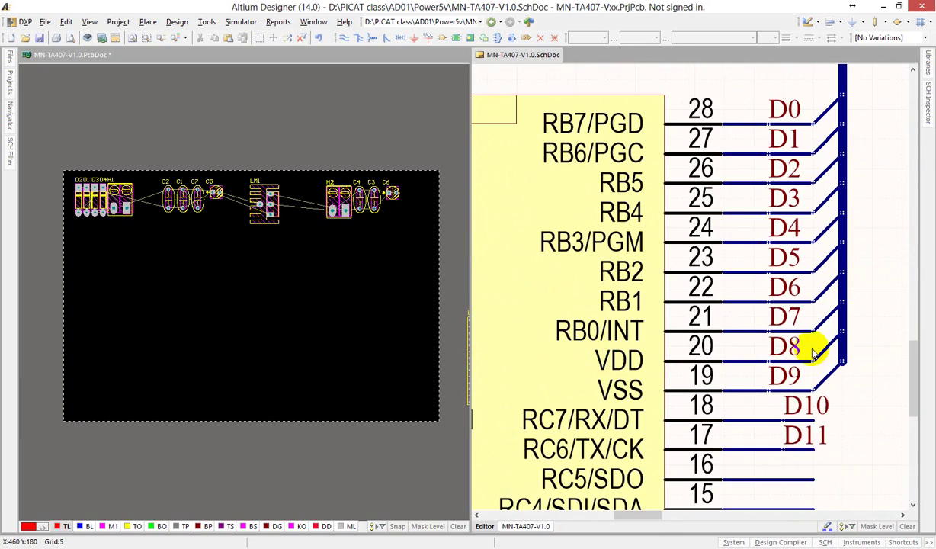
pyautogui.keyDown('ctrl'); pyautogui.scroll(-4, 819, 374); pyautogui.keyUp('ctrl')
pyautogui.moveTo(491, 217); pyautogui.dragTo(873, 476)
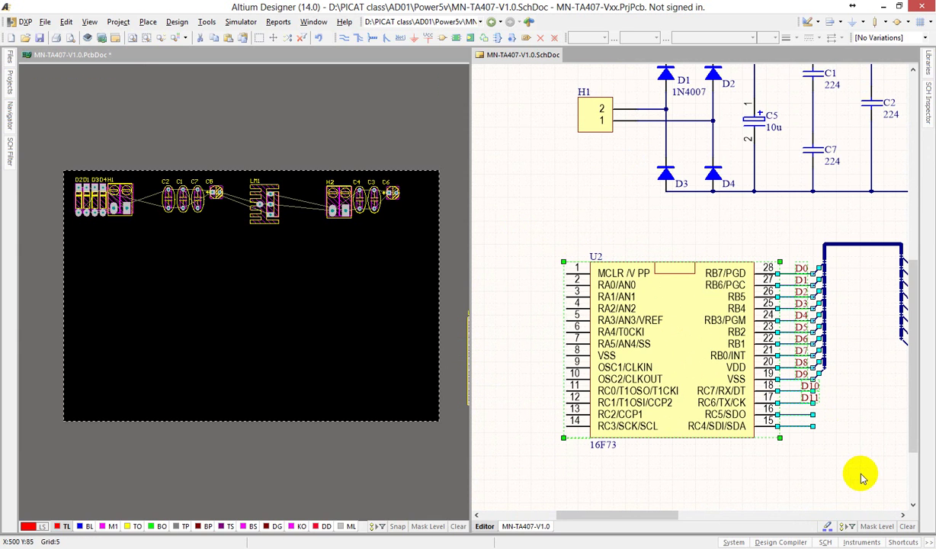
pyautogui.click(240, 204)
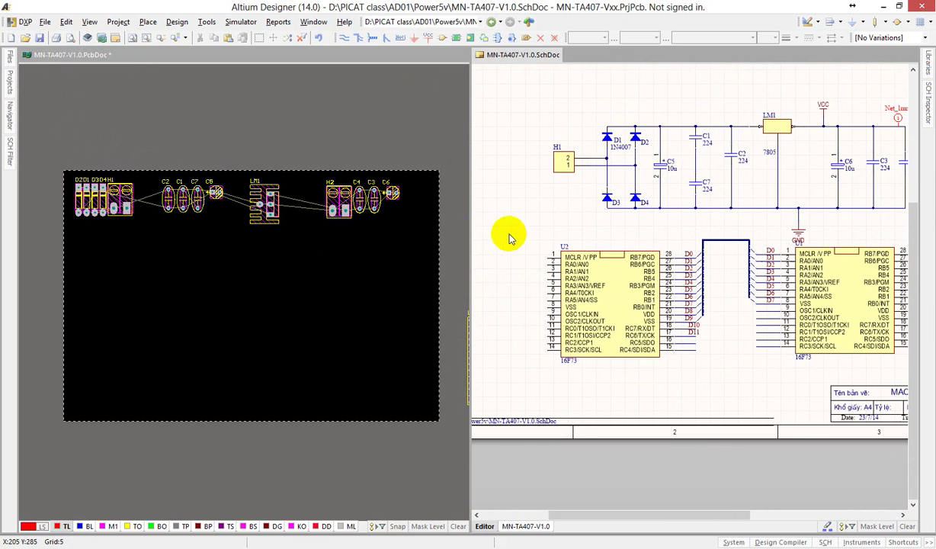
# Select both microcontrollers in the schematic and try to arrange them on the board
pyautogui.keyDown('ctrl'); pyautogui.scroll(-1, 508, 235); pyautogui.keyUp('ctrl')
pyautogui.keyDown('ctrl'); pyautogui.scroll(-1, 629, 280); pyautogui.keyUp('ctrl')
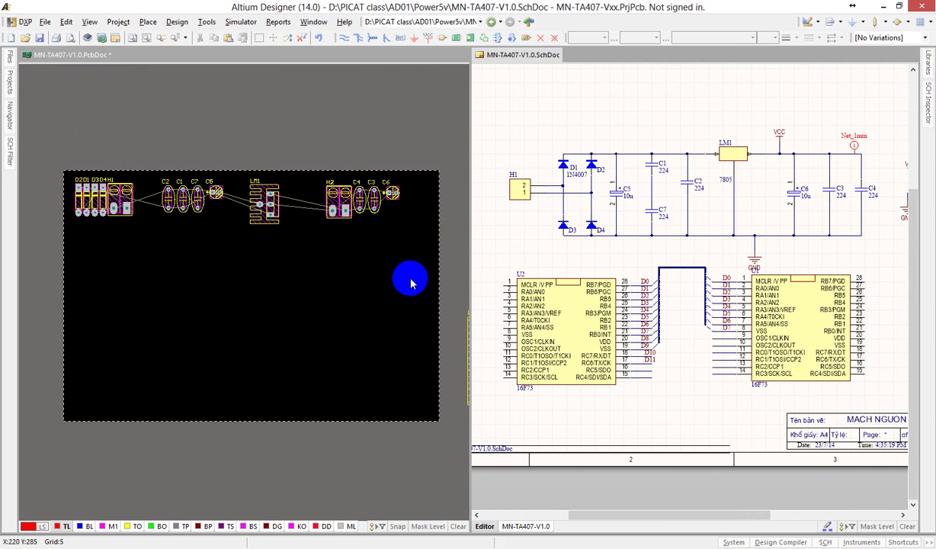
pyautogui.click(335, 278)
pyautogui.click(634, 315)
pyautogui.click(863, 399)
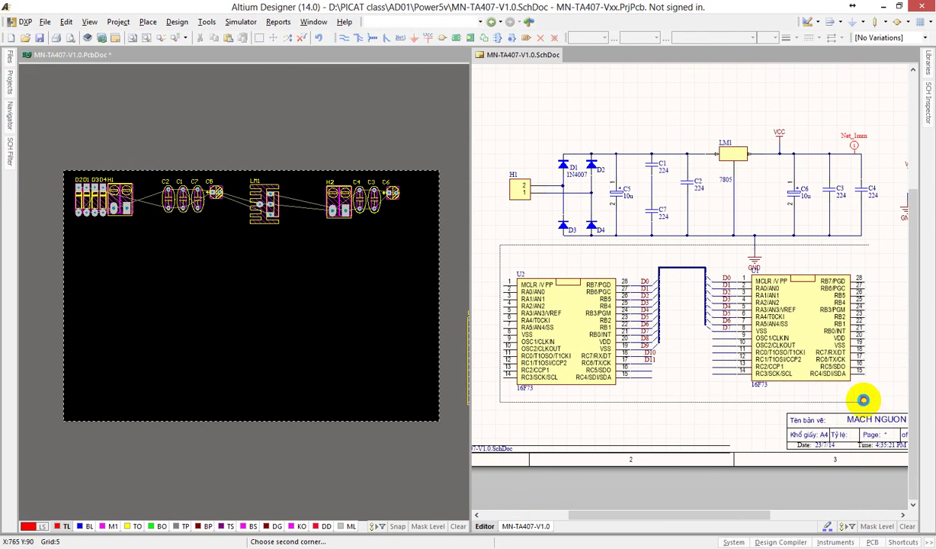
pyautogui.click(163, 340)
pyautogui.press('t')
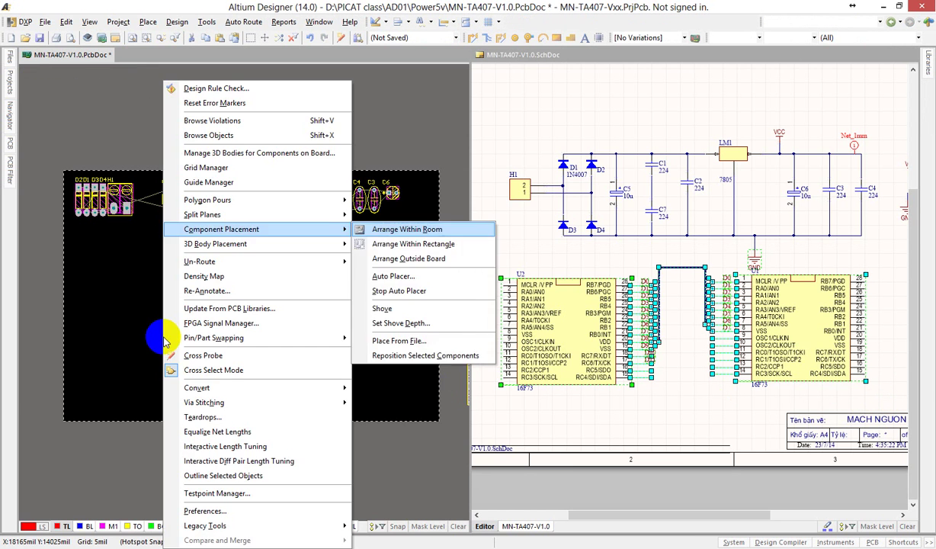
pyautogui.press('l')
pyautogui.press('Escape')
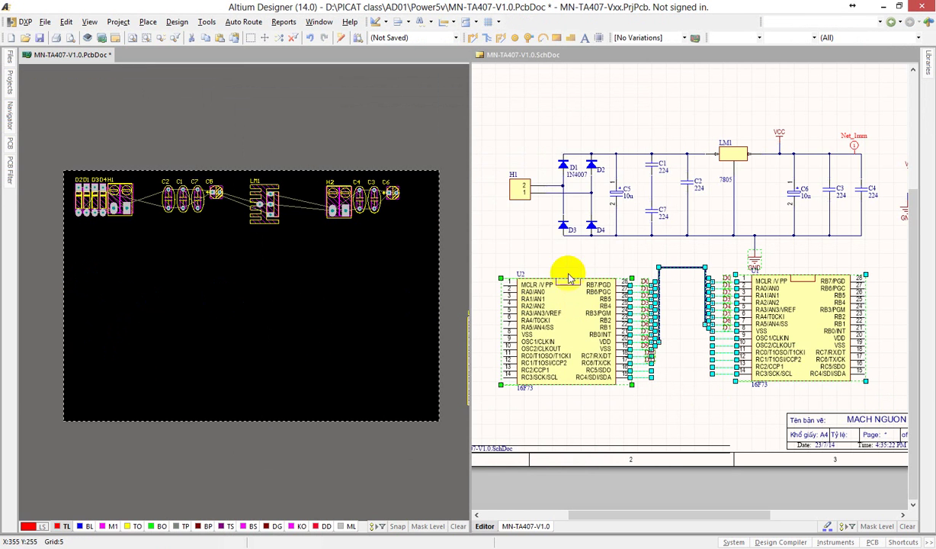
# Clear the selection and reselect U1 and U2 with their connecting bus in the schematic
pyautogui.click(506, 251)
pyautogui.click(488, 254)
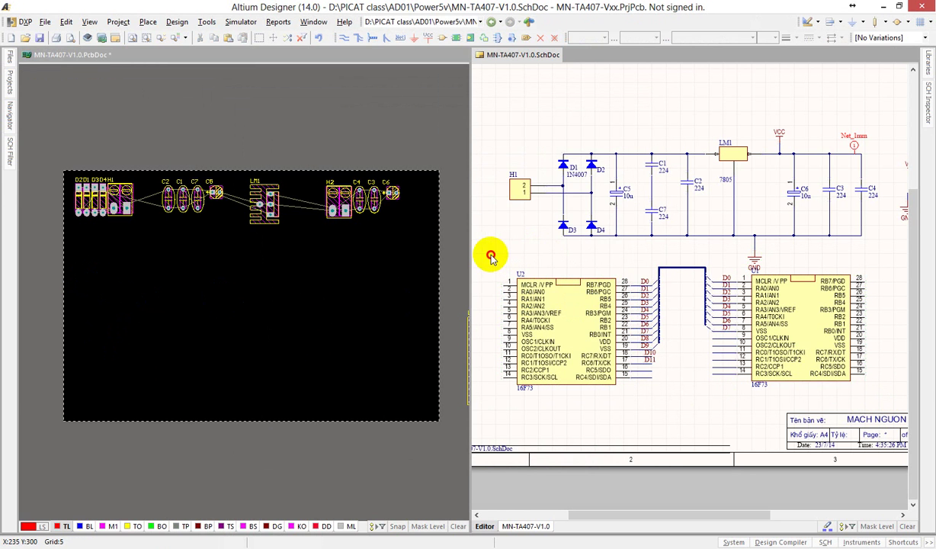
pyautogui.click(872, 415)
# Arrange the cross-selected U1 and U2 within a rectangle of about 3885 by 2035 mil in the board's lower-left area
pyautogui.moveTo(255, 334); pyautogui.dragTo(160, 319, button='right')
pyautogui.press('Escape')
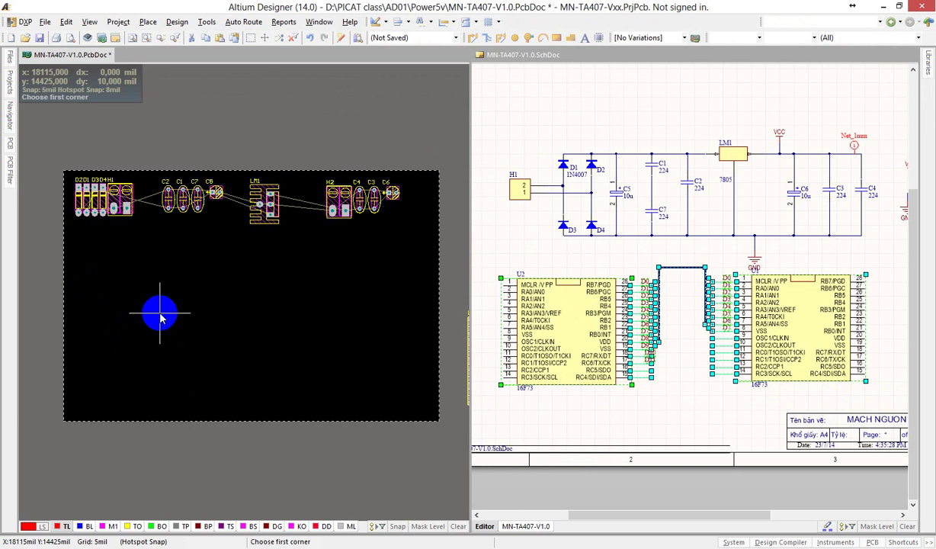
pyautogui.click(98, 275)
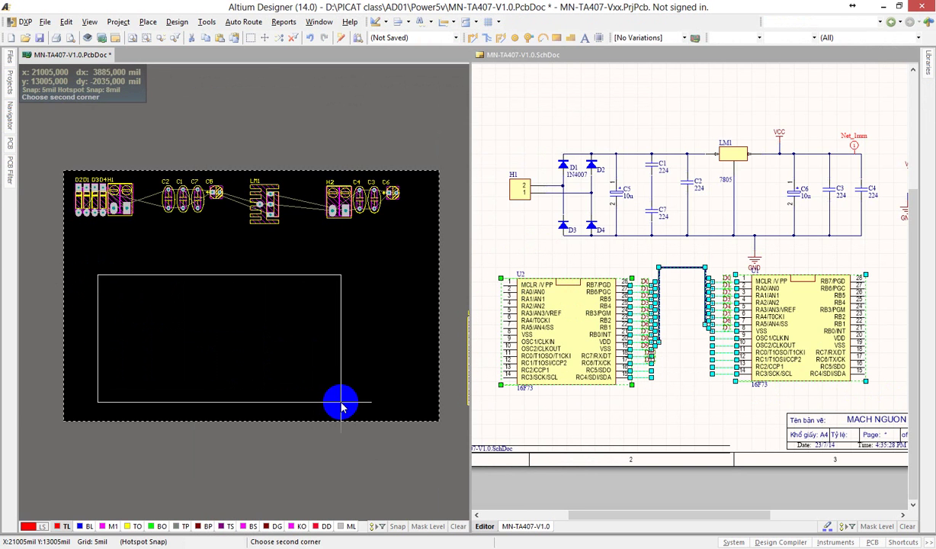
pyautogui.click(340, 401)
pyautogui.press('Escape')
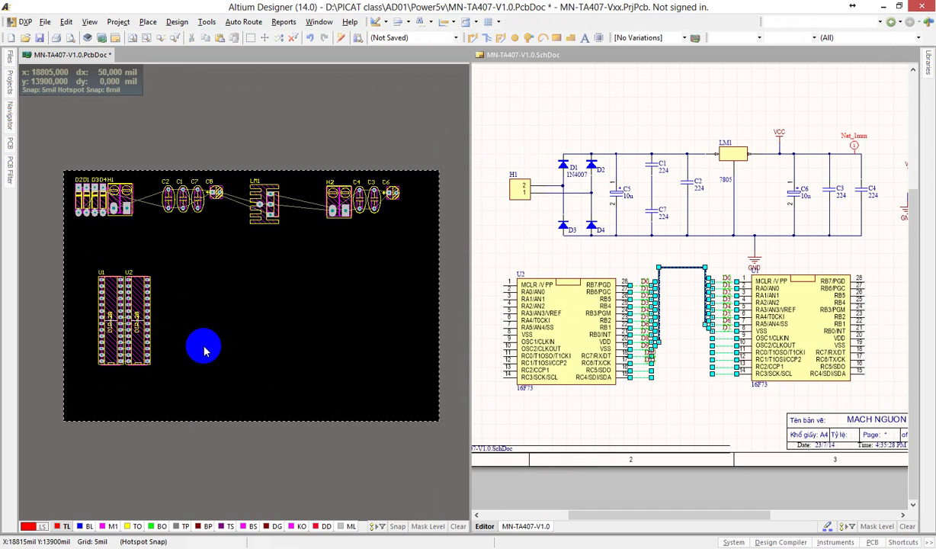
# Widen the PCB view beside the schematic so the whole board fits larger in it
pyautogui.press('shift')
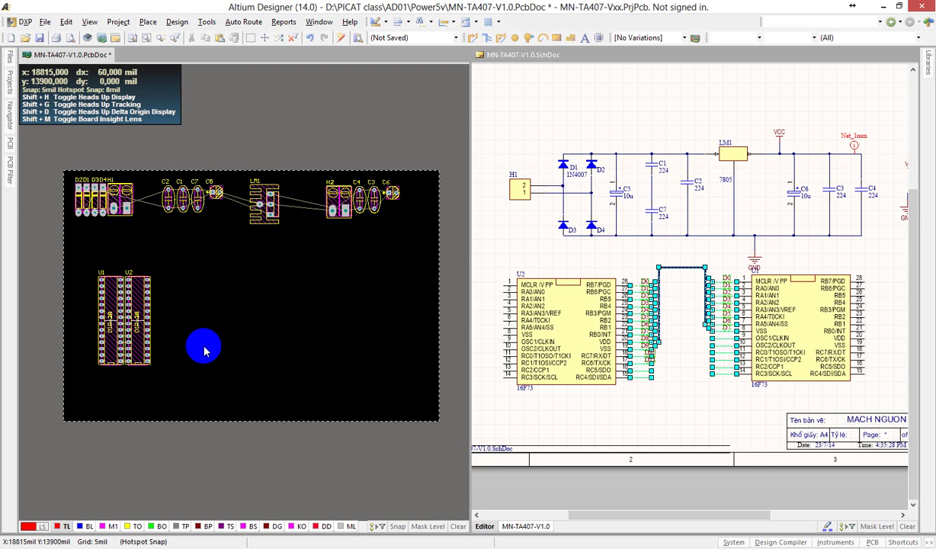
pyautogui.moveTo(204, 351)
pyautogui.mouseDown()
pyautogui.moveTo(124, 312)
pyautogui.moveTo(118, 214)
pyautogui.moveTo(221, 236)
pyautogui.mouseUp()
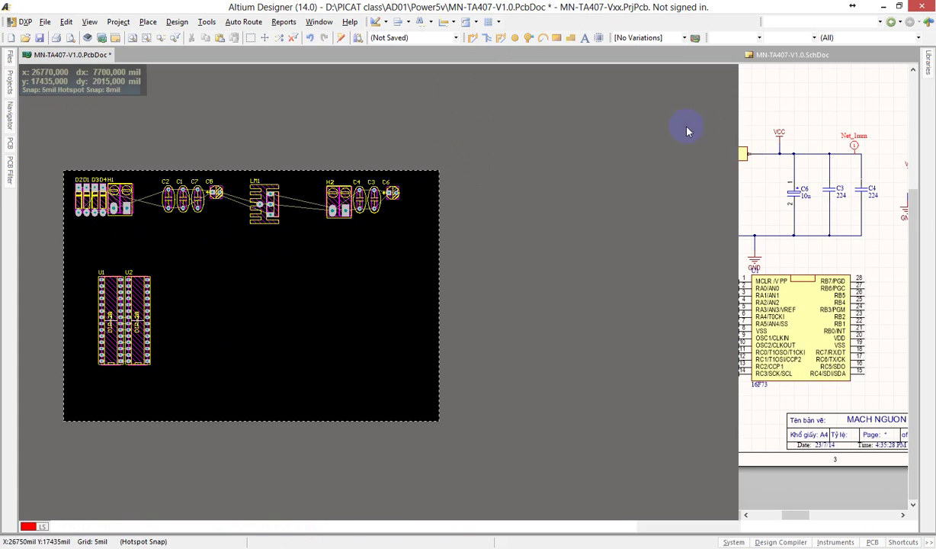
pyautogui.moveTo(370, 267); pyautogui.dragTo(89, 231)
pyautogui.moveTo(89, 232); pyautogui.dragTo(370, 231, button='right')
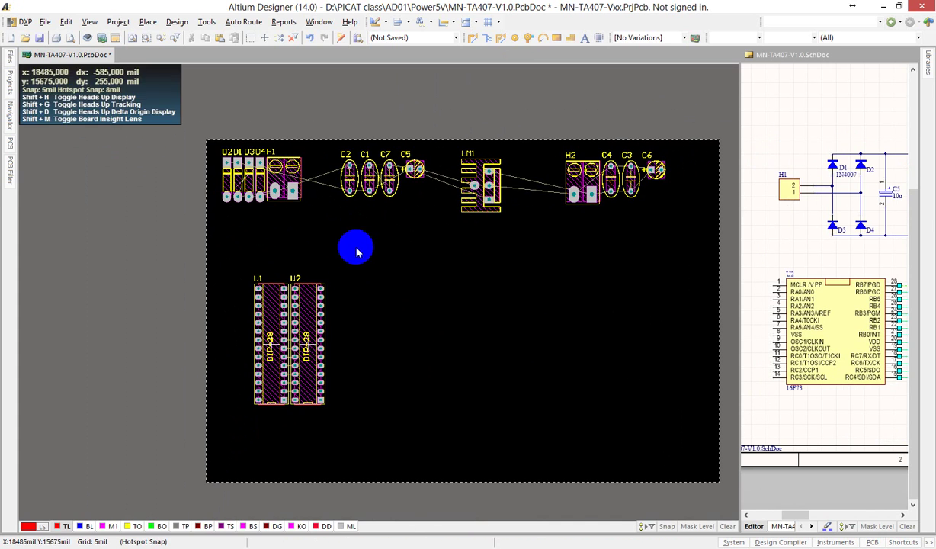
# Move U2 and U1 toward the board's middle, standing upright side by side with a gap for their connections
pyautogui.moveTo(325, 317); pyautogui.dragTo(481, 338)
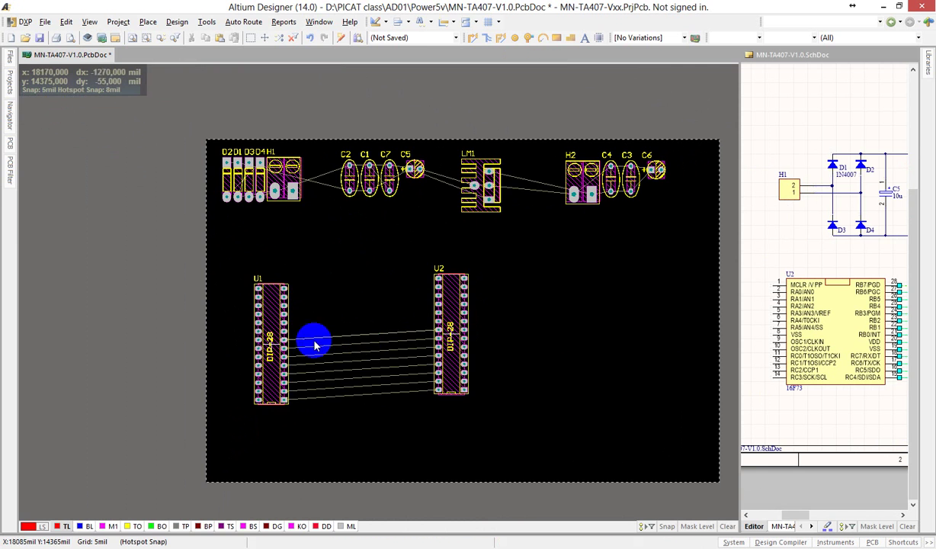
pyautogui.moveTo(283, 338); pyautogui.dragTo(391, 334)
pyautogui.keyDown('ctrl'); pyautogui.scroll(4, 390, 334); pyautogui.keyUp('ctrl')
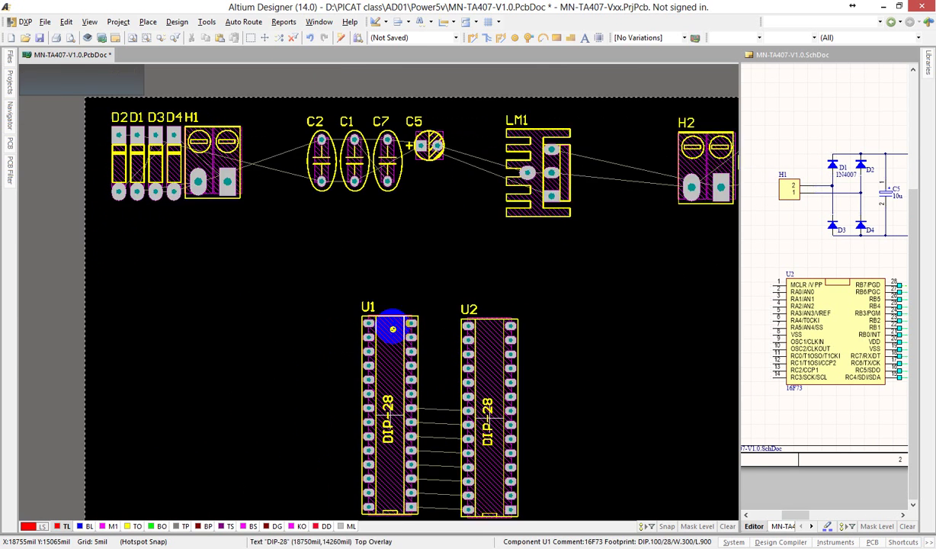
pyautogui.click(513, 331)
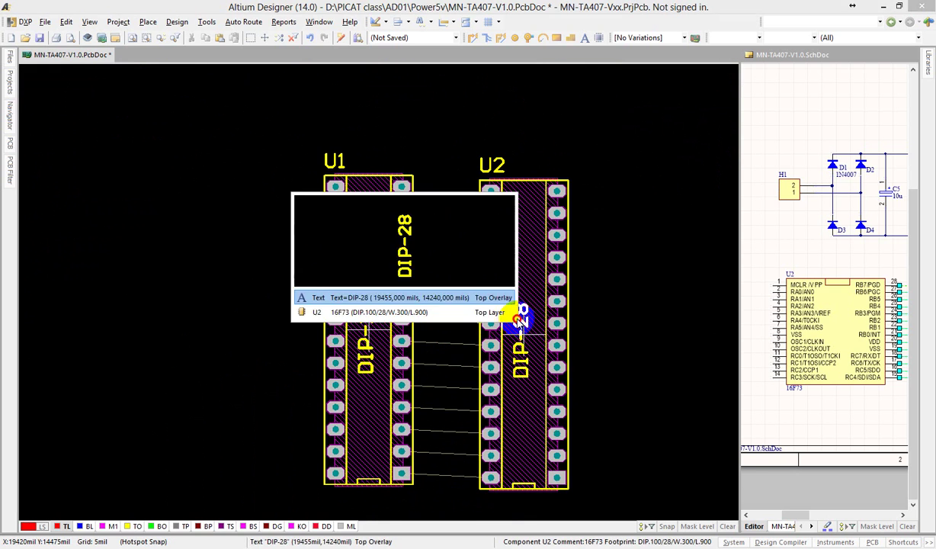
pyautogui.click(503, 311)
pyautogui.click(606, 301)
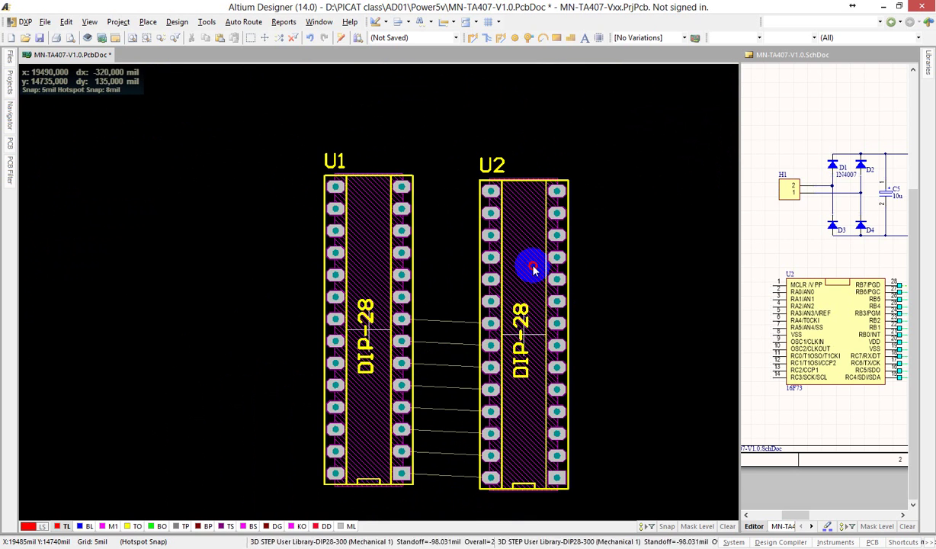
pyautogui.moveTo(526, 331); pyautogui.dragTo(597, 337)
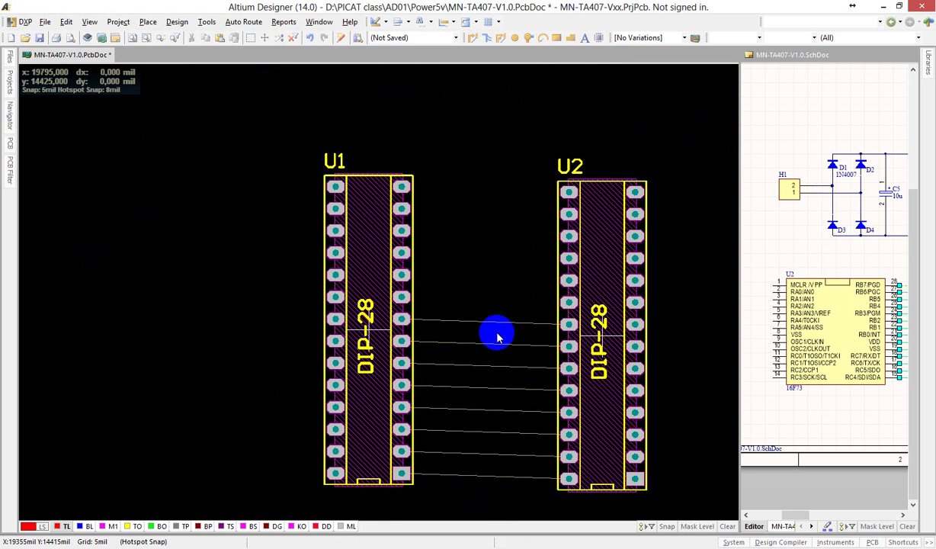
pyautogui.keyDown('ctrl'); pyautogui.scroll(-4, 496, 330); pyautogui.keyUp('ctrl')
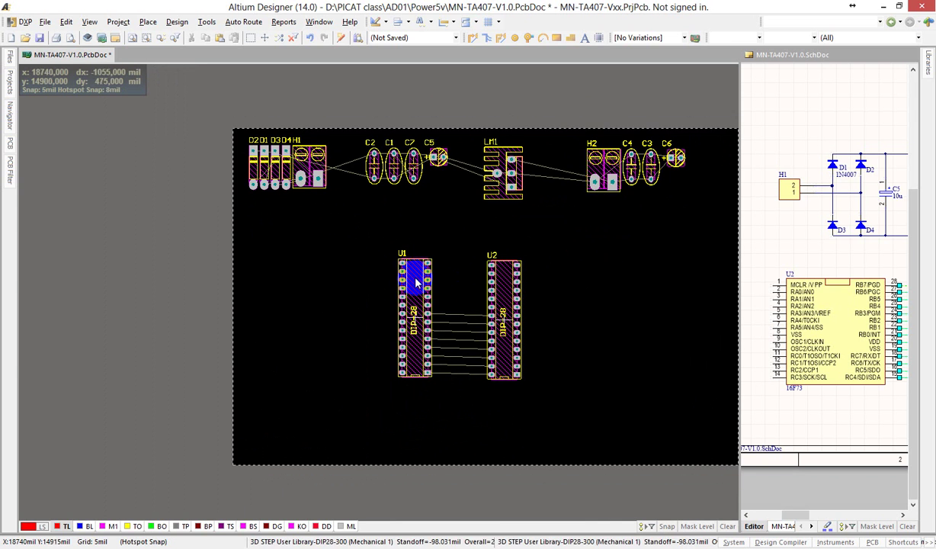
# Lay U1 and U2 horizontally in one row along the board's bottom edge, with their notched ends facing each other
pyautogui.moveTo(410, 272); pyautogui.dragTo(314, 434)
pyautogui.press('space')
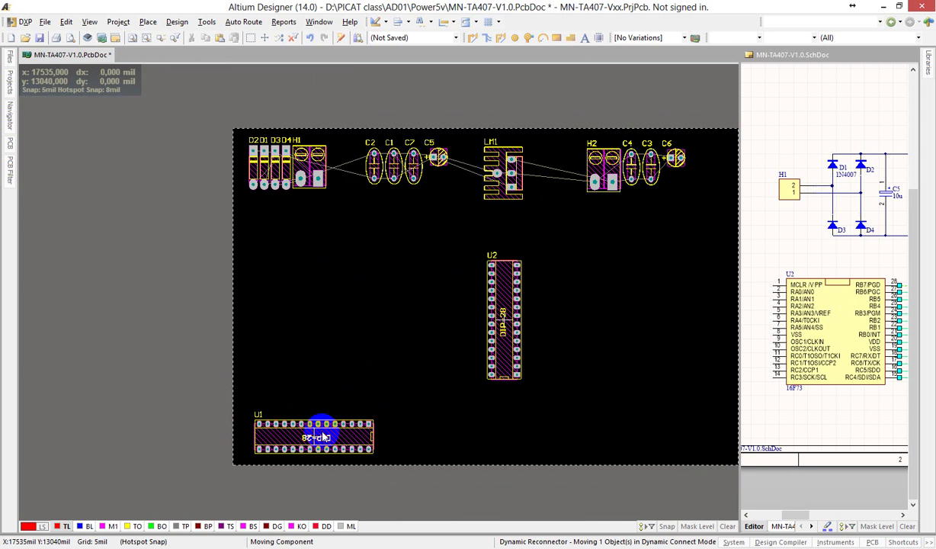
pyautogui.moveTo(520, 288); pyautogui.dragTo(553, 434)
pyautogui.press('space')
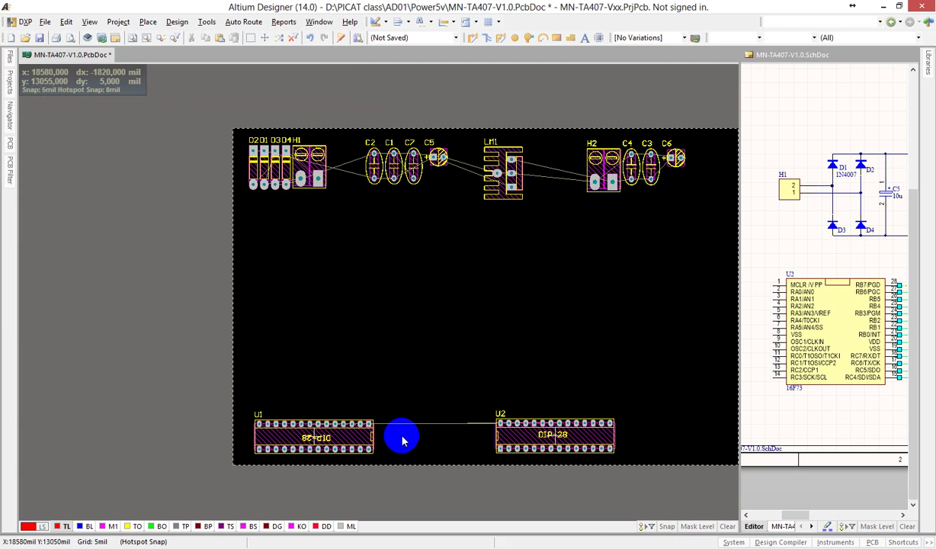
# Move U2 up toward the board's middle to show its connections to U1, and return it in line with U1
pyautogui.press('shift')
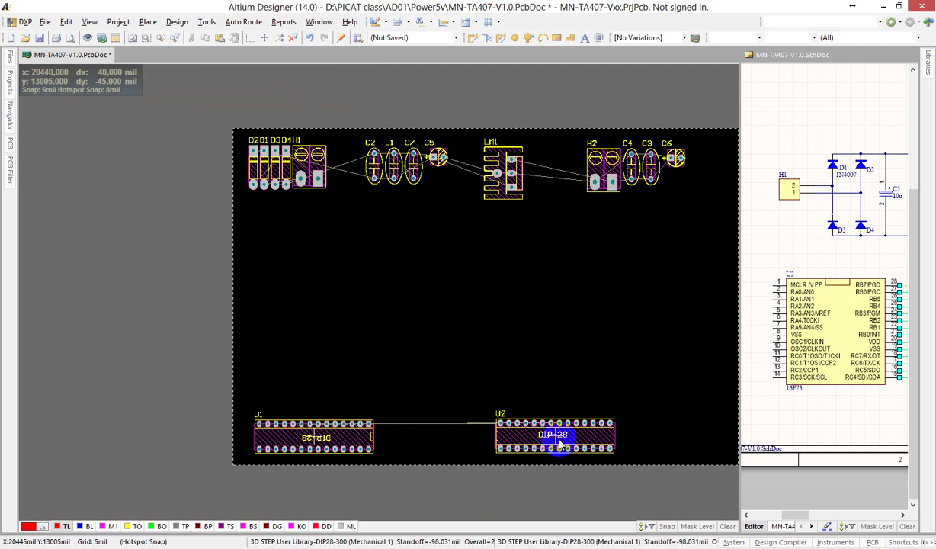
pyautogui.moveTo(543, 436); pyautogui.dragTo(552, 351)
pyautogui.press('shift')
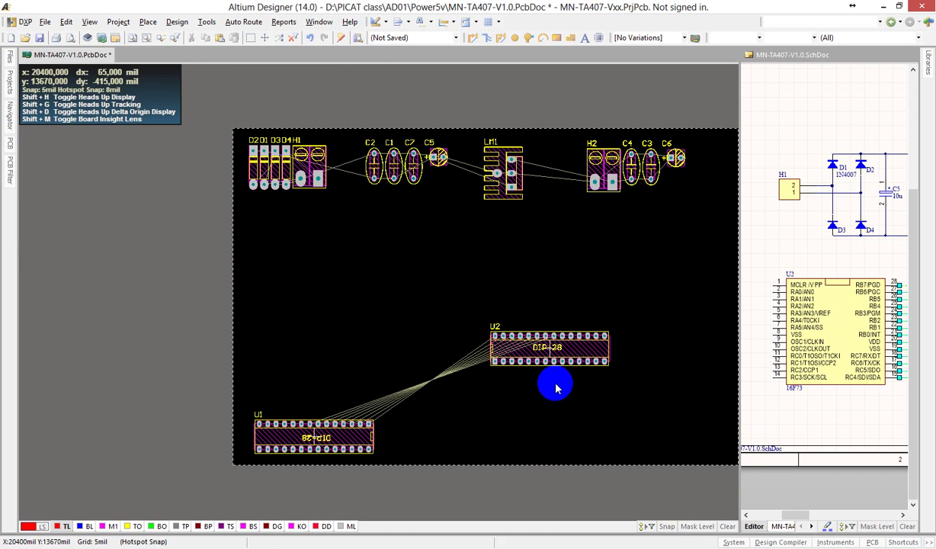
pyautogui.moveTo(553, 343); pyautogui.dragTo(546, 441)
pyautogui.keyDown('ctrl'); pyautogui.scroll(3, 335, 433); pyautogui.keyUp('ctrl')
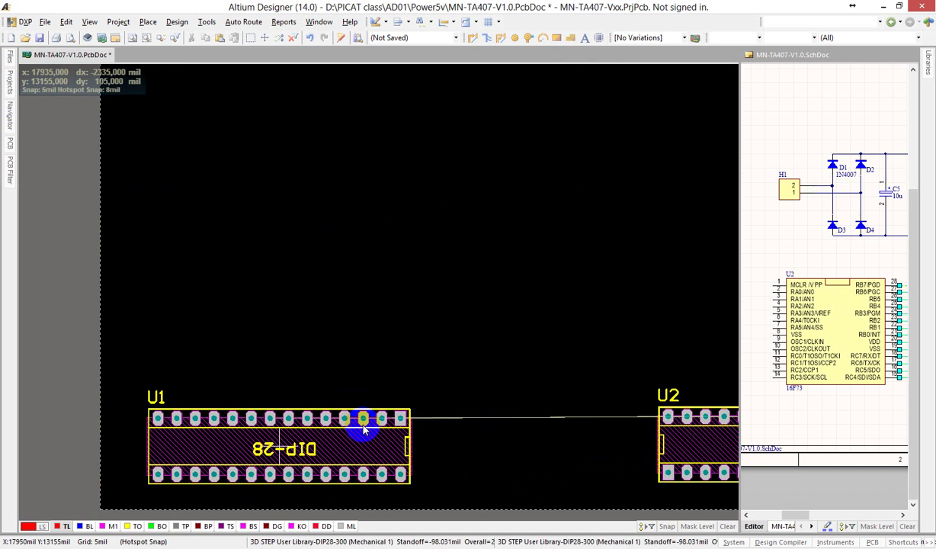
pyautogui.keyDown('ctrl'); pyautogui.scroll(-2, 445, 390); pyautogui.keyUp('ctrl')
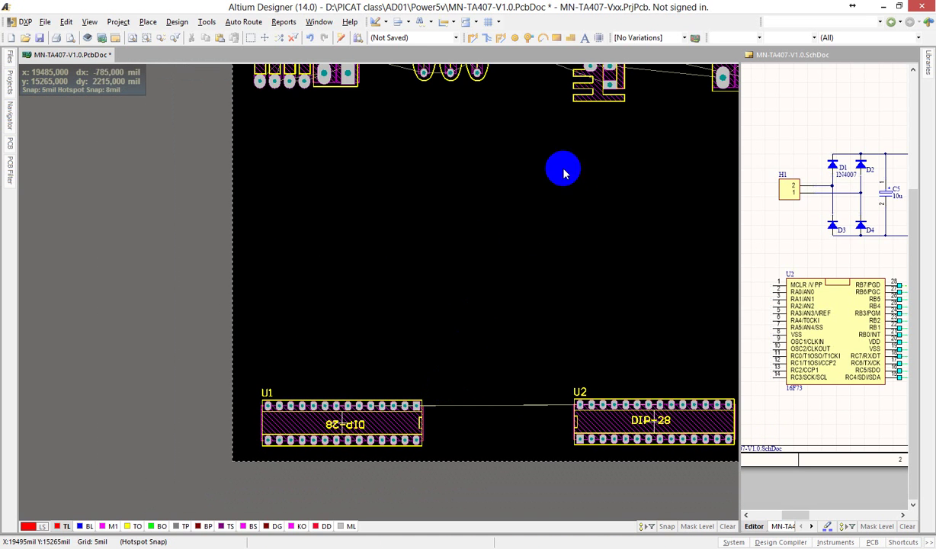
# Move connector H1 below the diode group near the board's left edge and rotate it so its pads face right
pyautogui.moveTo(490, 156); pyautogui.dragTo(385, 297, button='right')
pyautogui.keyDown('ctrl'); pyautogui.scroll(-2, 385, 297); pyautogui.keyUp('ctrl')
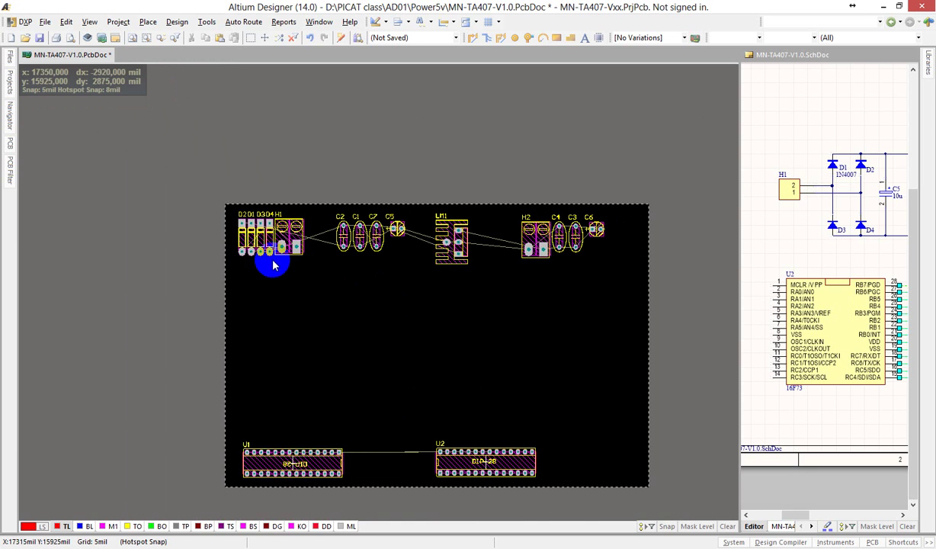
pyautogui.keyDown('ctrl'); pyautogui.scroll(1, 263, 252); pyautogui.keyUp('ctrl')
pyautogui.moveTo(412, 240); pyautogui.dragTo(401, 285, button='right')
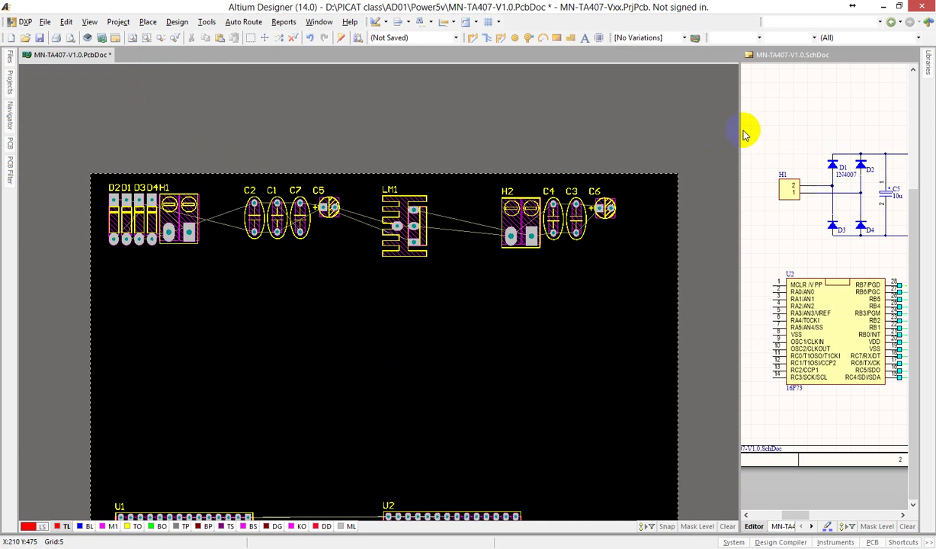
pyautogui.moveTo(740, 129)
pyautogui.mouseDown()
pyautogui.moveTo(664, 133)
pyautogui.moveTo(765, 133)
pyautogui.moveTo(744, 133)
pyautogui.mouseUp()
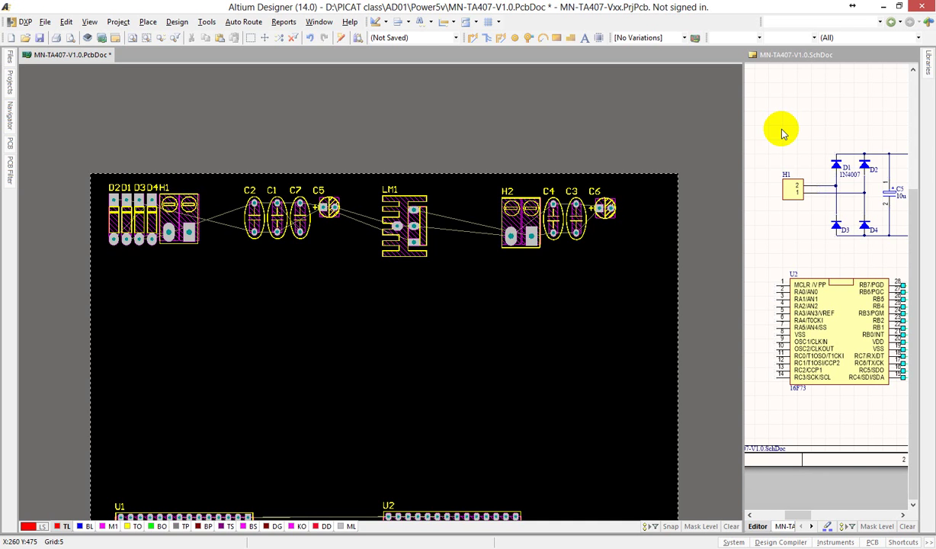
pyautogui.click(296, 333)
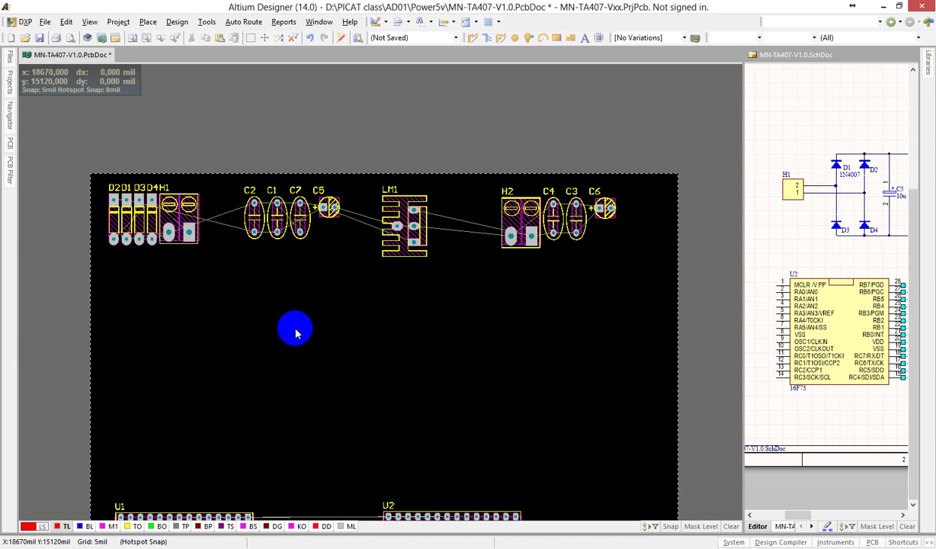
pyautogui.press('shift')
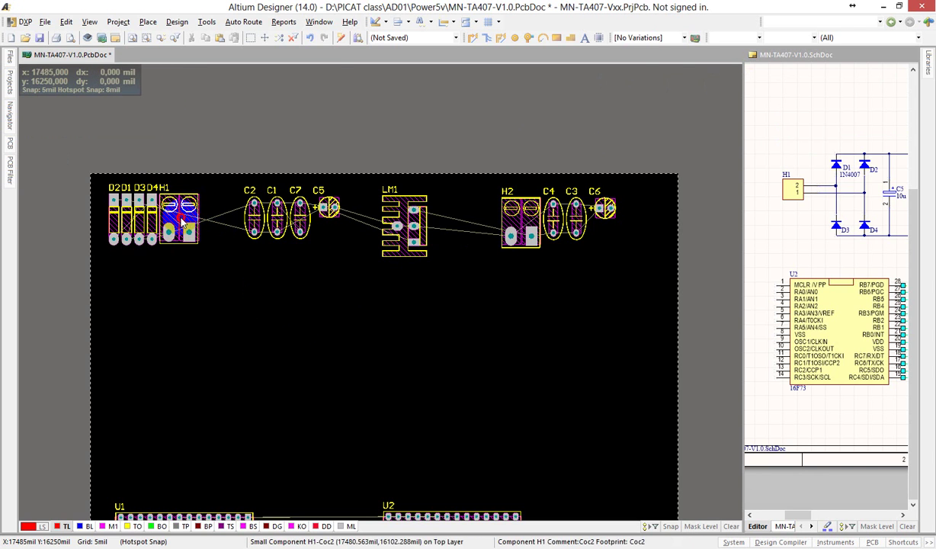
pyautogui.moveTo(186, 229); pyautogui.dragTo(178, 306)
pyautogui.press('space')
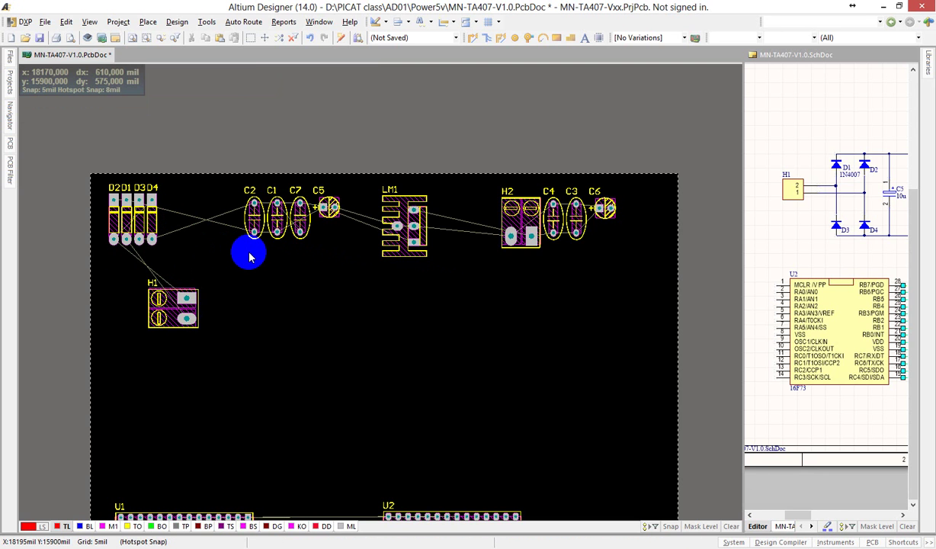
# Select diodes D1 to D4 together, rotate them to lie horizontally, and place the group directly right of H1
pyautogui.keyDown('ctrl'); pyautogui.scroll(1, 132, 256); pyautogui.keyUp('ctrl')
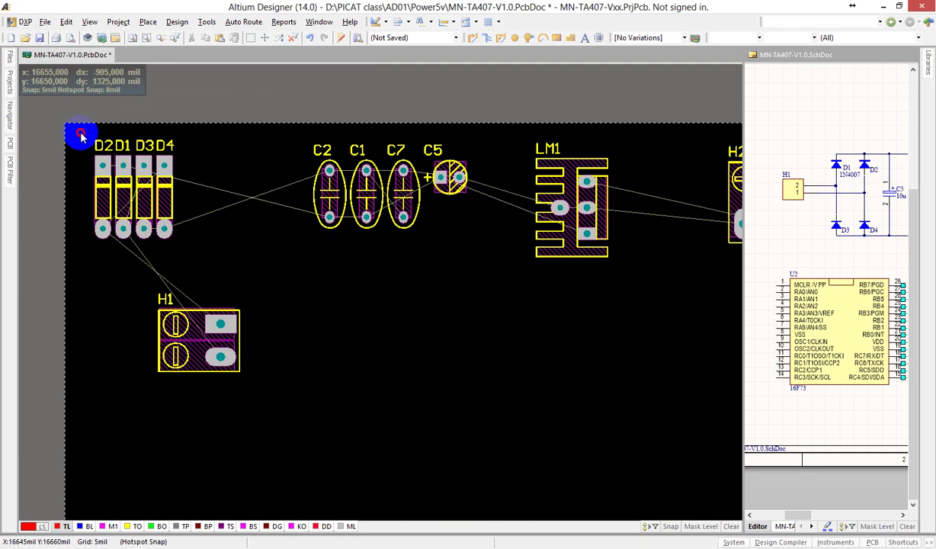
pyautogui.moveTo(79, 136); pyautogui.dragTo(181, 242)
pyautogui.press('space')
pyautogui.moveTo(143, 197); pyautogui.dragTo(327, 347)
pyautogui.press('space')
pyautogui.press('space')
pyautogui.press('space')
pyautogui.press('space')
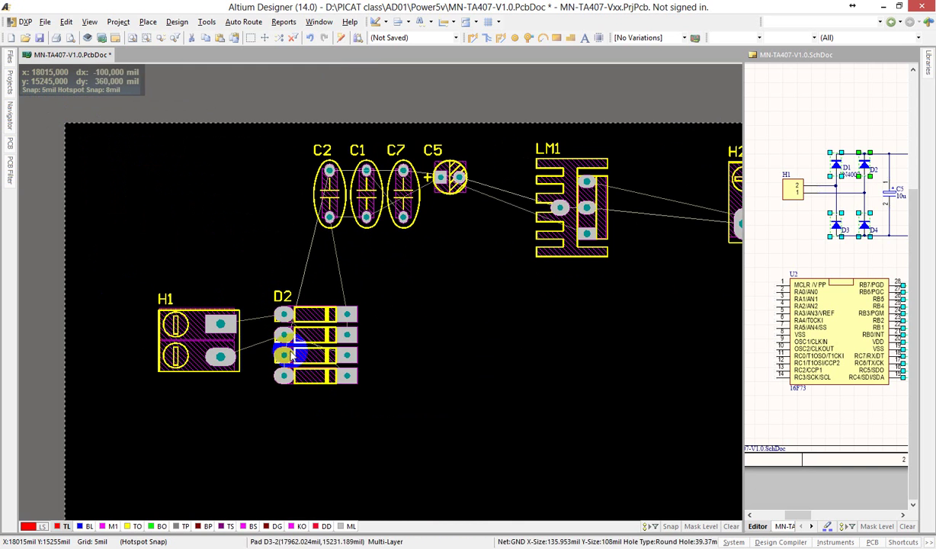
# Examine the diode group's placement and the board grid around it at close range
pyautogui.keyDown('ctrl'); pyautogui.scroll(3, 290, 347); pyautogui.keyUp('ctrl')
pyautogui.keyDown('ctrl'); pyautogui.scroll(1, 289, 349); pyautogui.keyUp('ctrl')
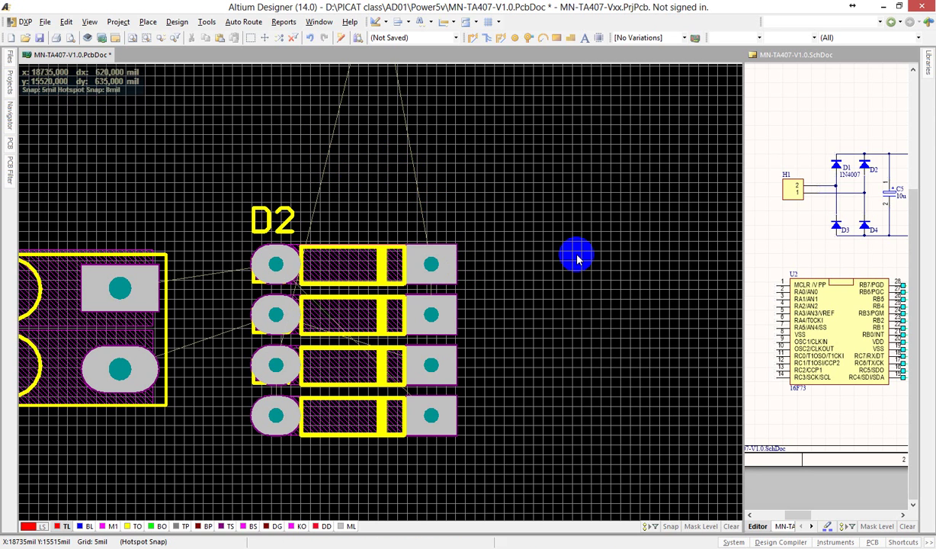
pyautogui.keyDown('ctrl'); pyautogui.scroll(-5, 575, 276); pyautogui.keyUp('ctrl')
pyautogui.moveTo(581, 292); pyautogui.dragTo(395, 263, button='right')
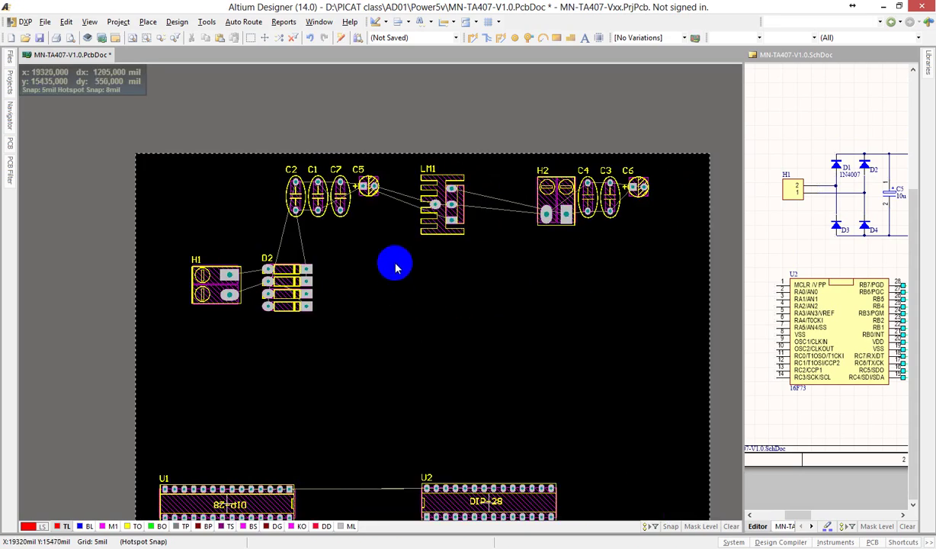
pyautogui.keyDown('ctrl'); pyautogui.scroll(6, 266, 234); pyautogui.keyUp('ctrl')
pyautogui.keyDown('ctrl'); pyautogui.scroll(-5, 266, 235); pyautogui.keyUp('ctrl')
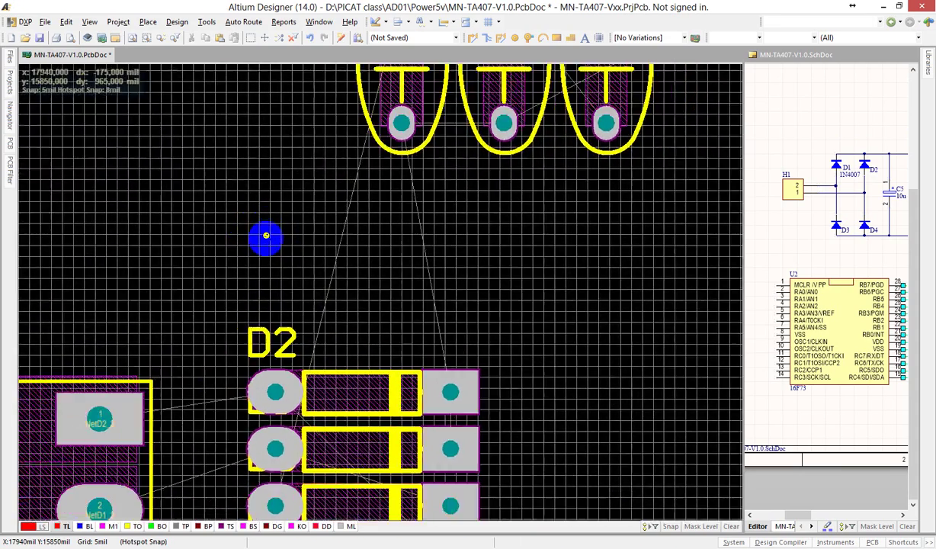
pyautogui.keyDown('ctrl'); pyautogui.scroll(-2, 267, 234); pyautogui.keyUp('ctrl')
pyautogui.keyDown('ctrl'); pyautogui.scroll(2, 266, 234); pyautogui.keyUp('ctrl')
# Set the board's measurement unit to Metric in the Board Options
pyautogui.rightClick(502, 312)
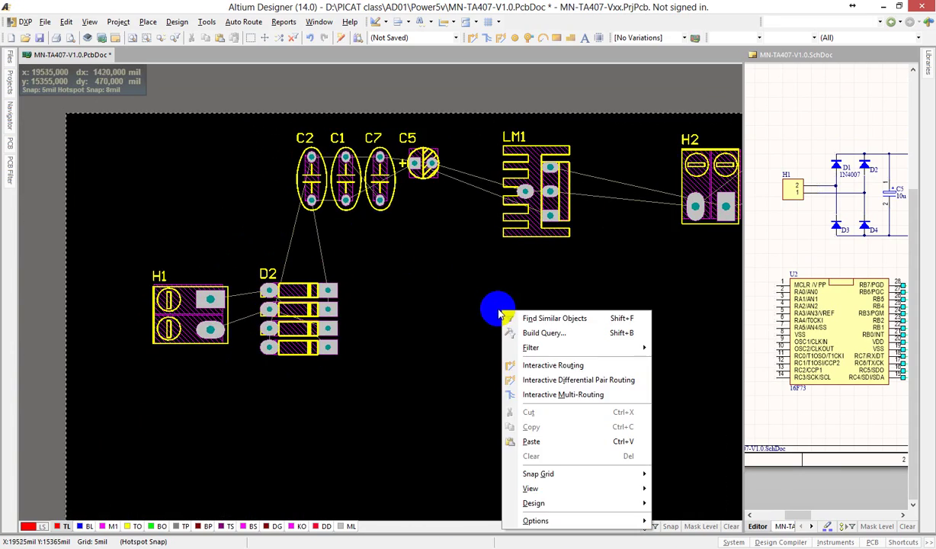
pyautogui.rightClick(387, 262)
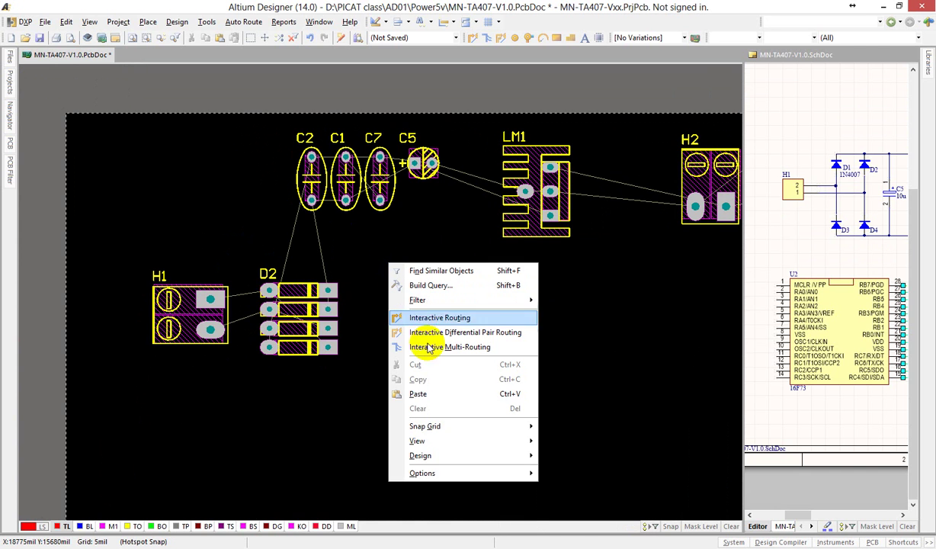
pyautogui.moveTo(440, 476)
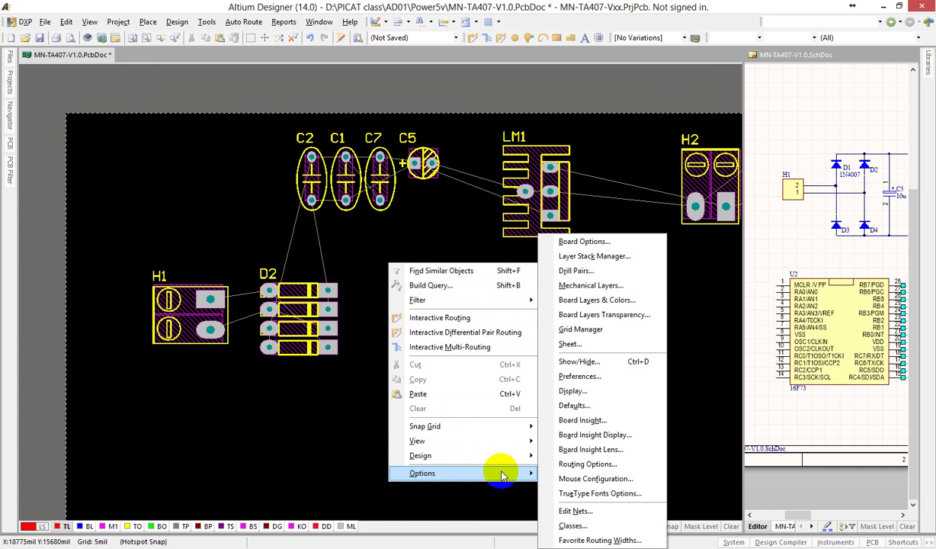
pyautogui.click(608, 243)
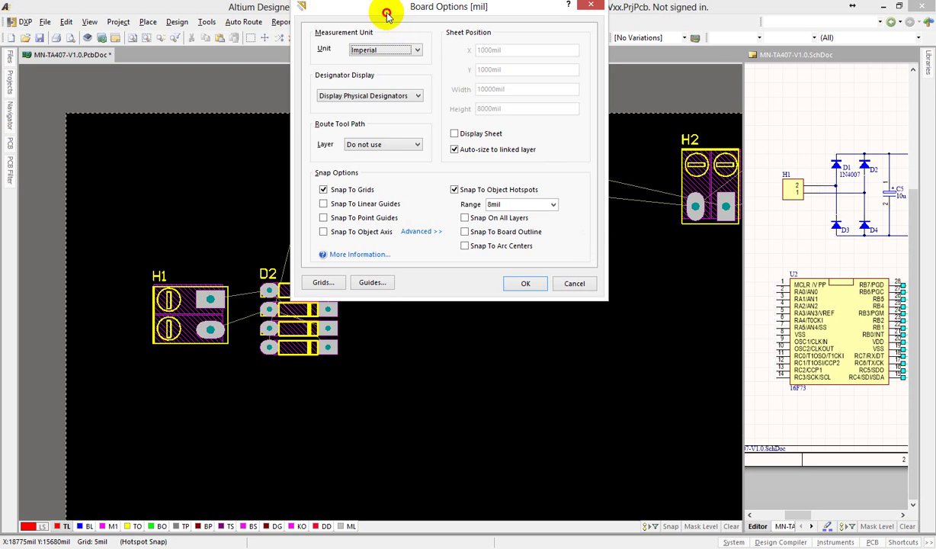
pyautogui.moveTo(387, 9); pyautogui.dragTo(353, 54)
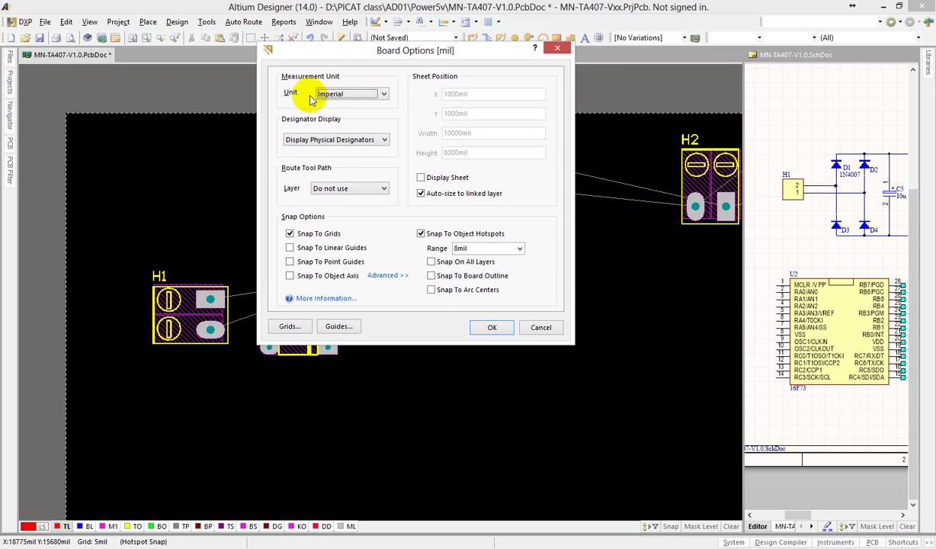
pyautogui.click(383, 94)
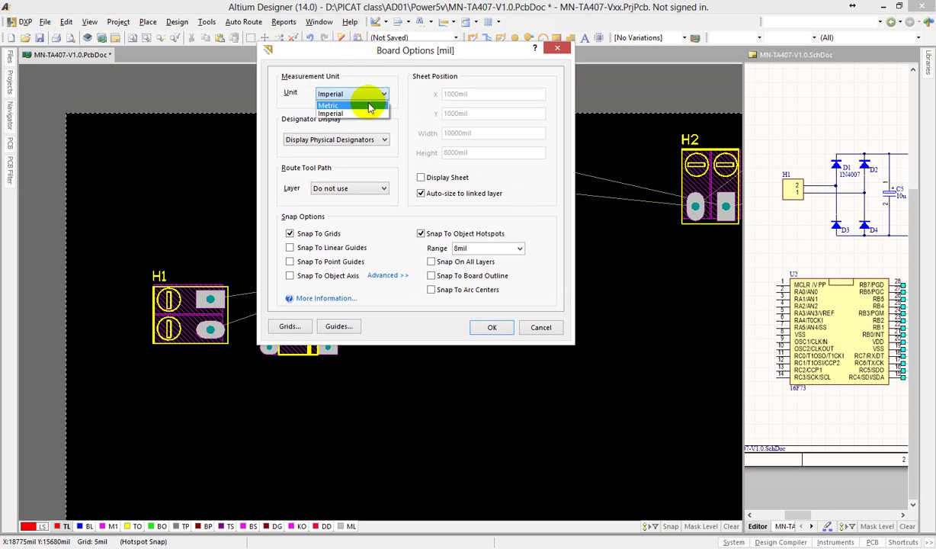
pyautogui.click(369, 107)
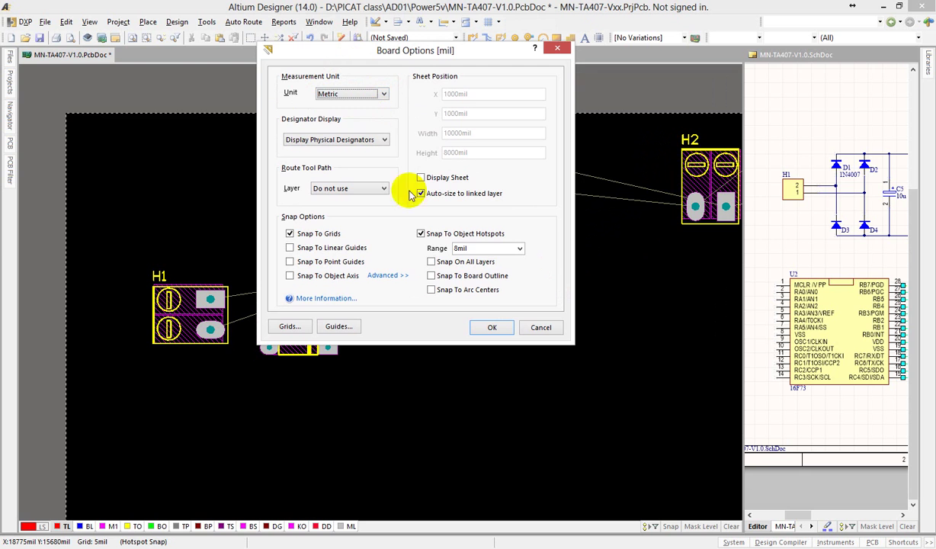
pyautogui.click(492, 327)
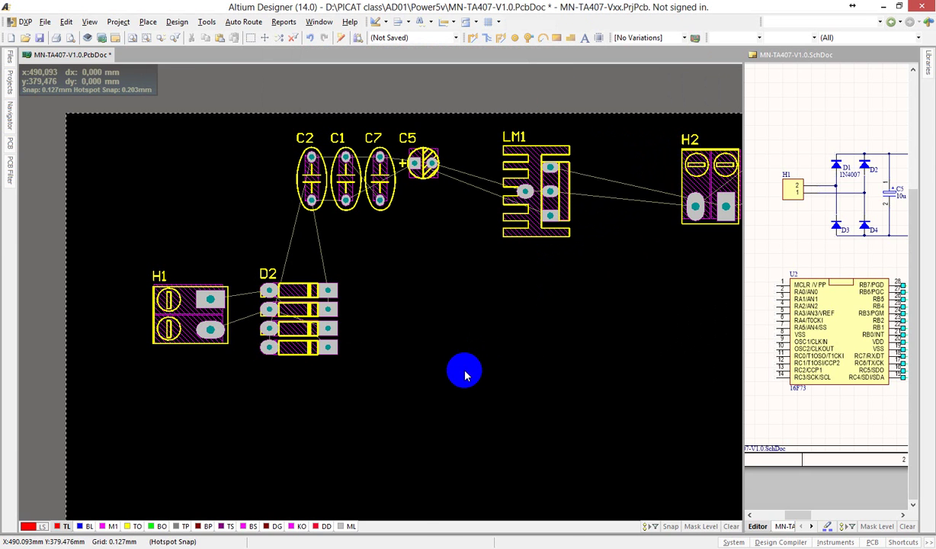
# In the Global Board Snap Grid settings, display both fine and coarse grids as Dots with a 10x Grid Step multiplier
pyautogui.rightClick(431, 314)
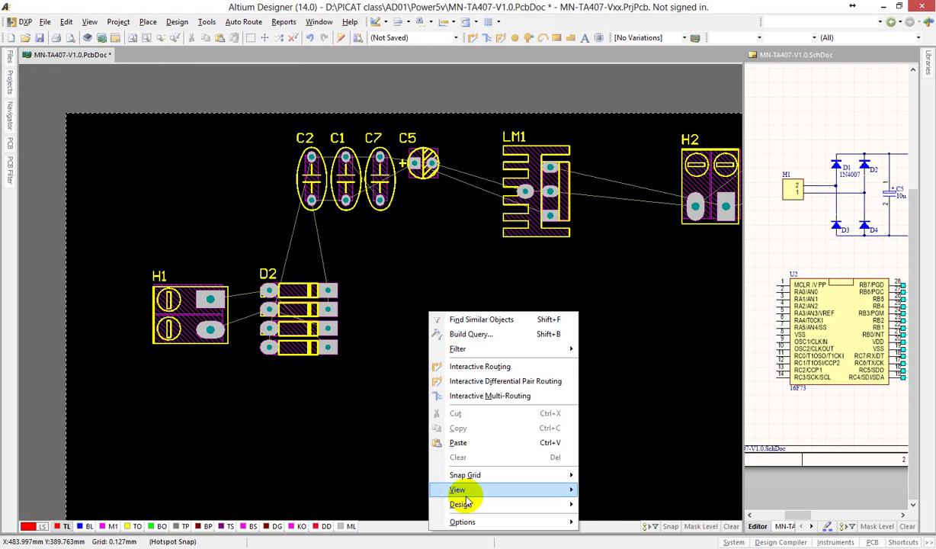
pyautogui.moveTo(481, 521)
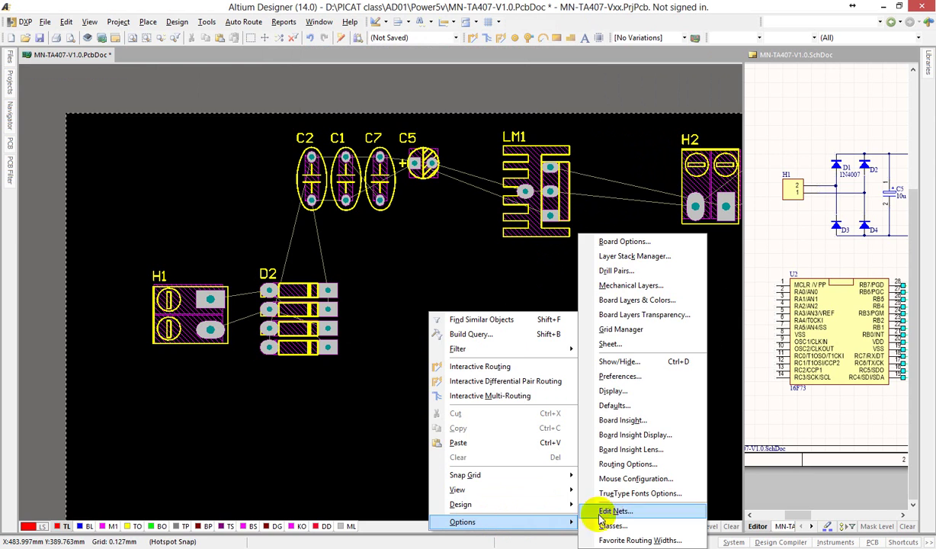
pyautogui.click(624, 242)
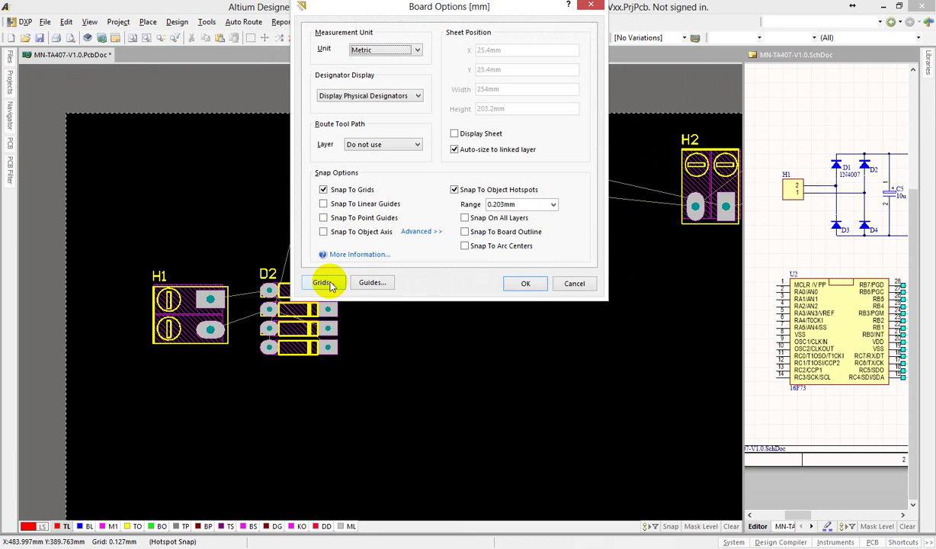
pyautogui.click(323, 283)
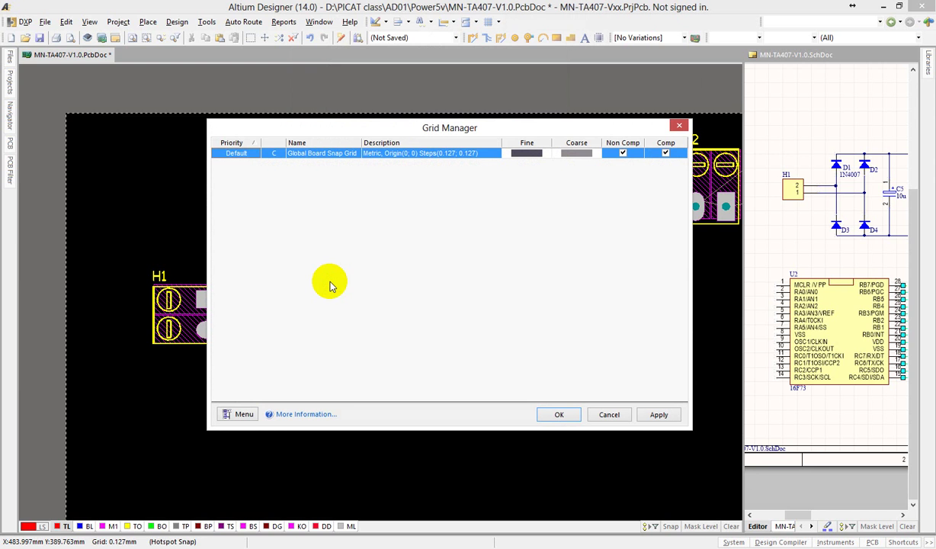
pyautogui.doubleClick(431, 154)
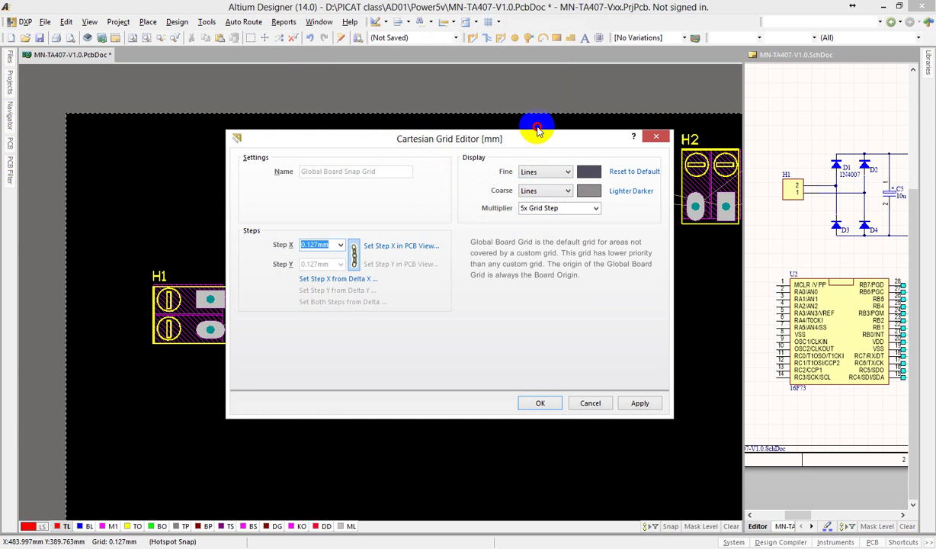
pyautogui.moveTo(522, 138); pyautogui.dragTo(504, 134)
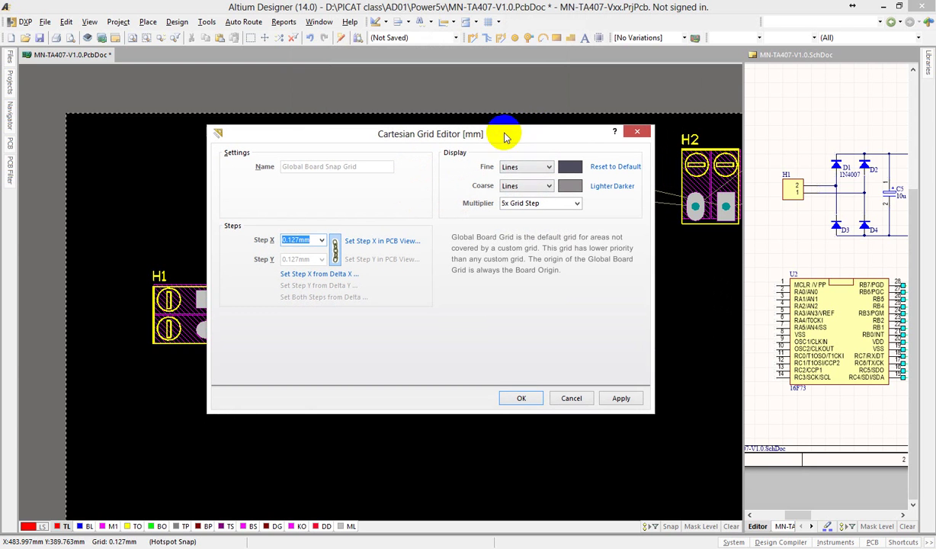
pyautogui.click(549, 168)
pyautogui.click(536, 189)
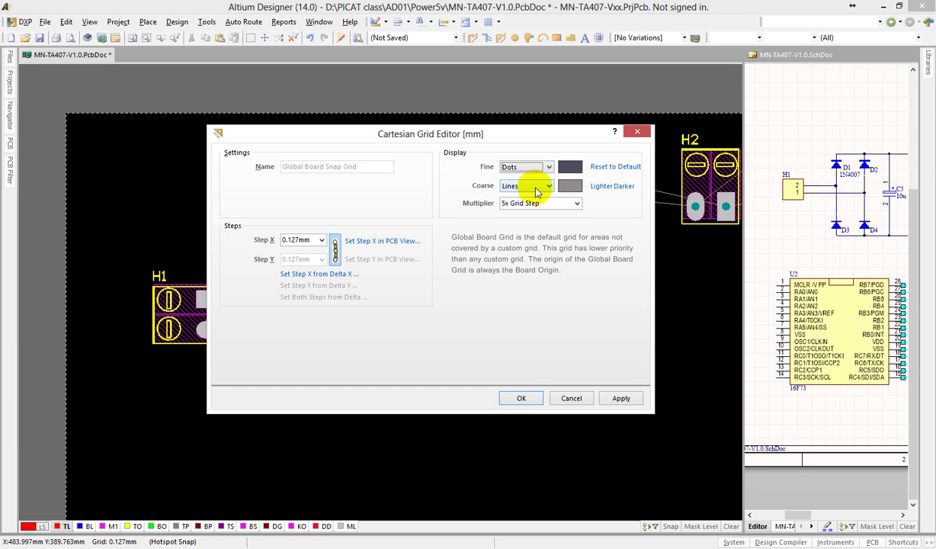
pyautogui.click(542, 188)
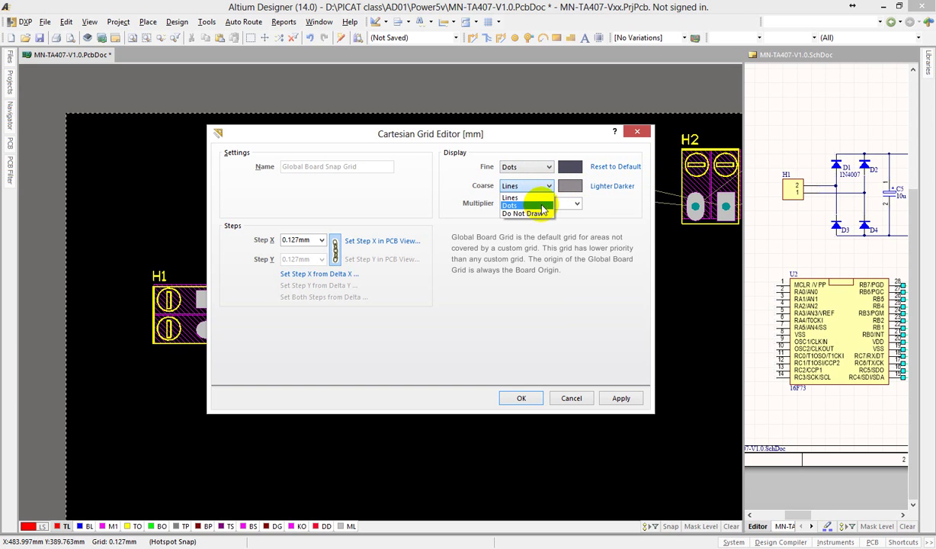
pyautogui.click(538, 205)
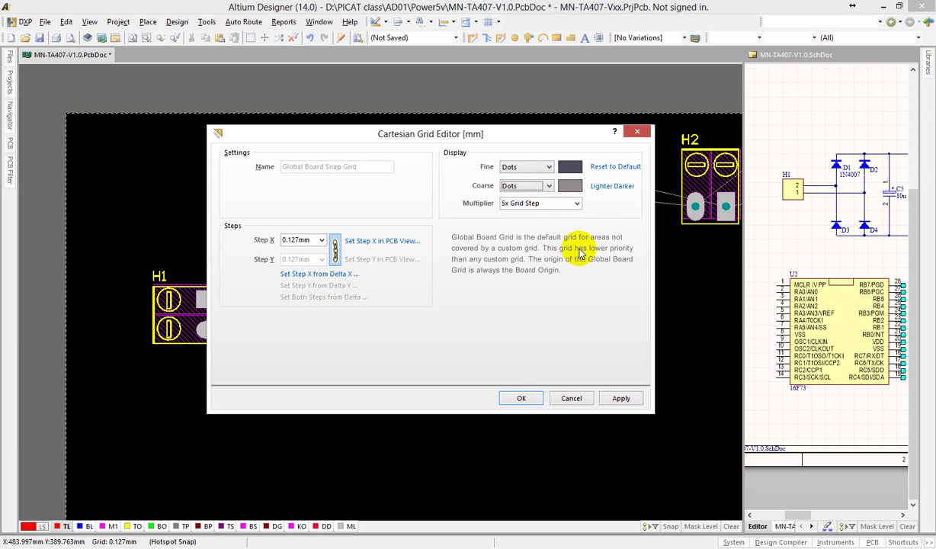
pyautogui.click(576, 204)
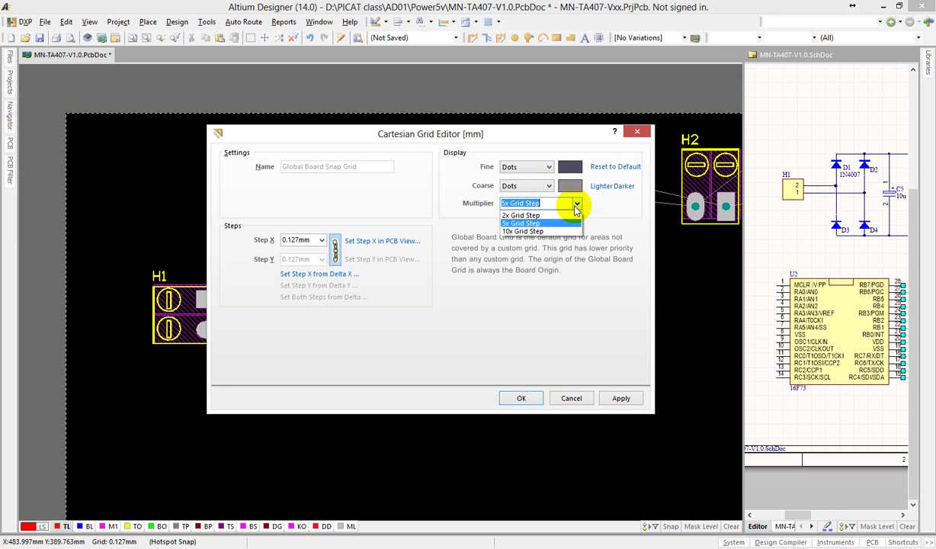
pyautogui.click(540, 231)
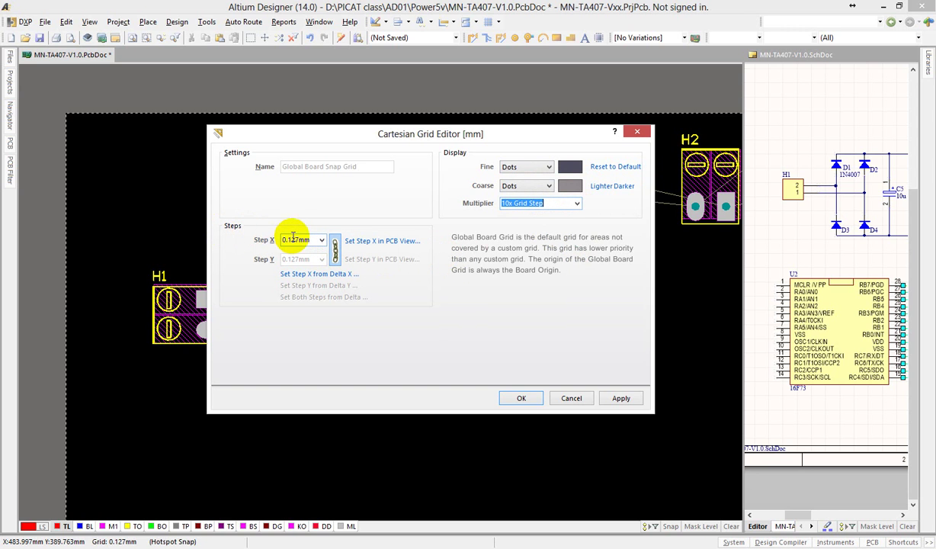
# Set the snap grid's Step X to 0.65 mm and accept the grid and board option changes
pyautogui.click(322, 240)
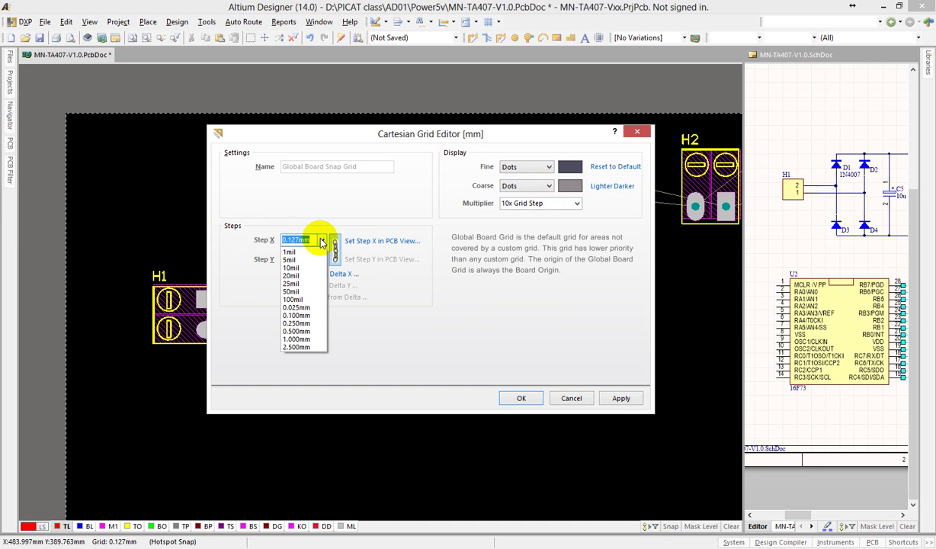
pyautogui.click(308, 209)
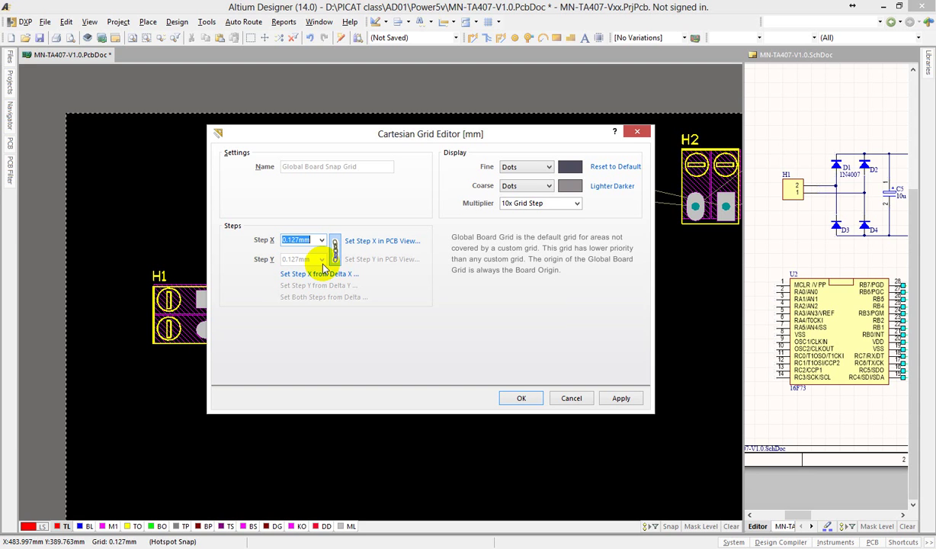
pyautogui.click(283, 240)
pyautogui.press('BackSpace')
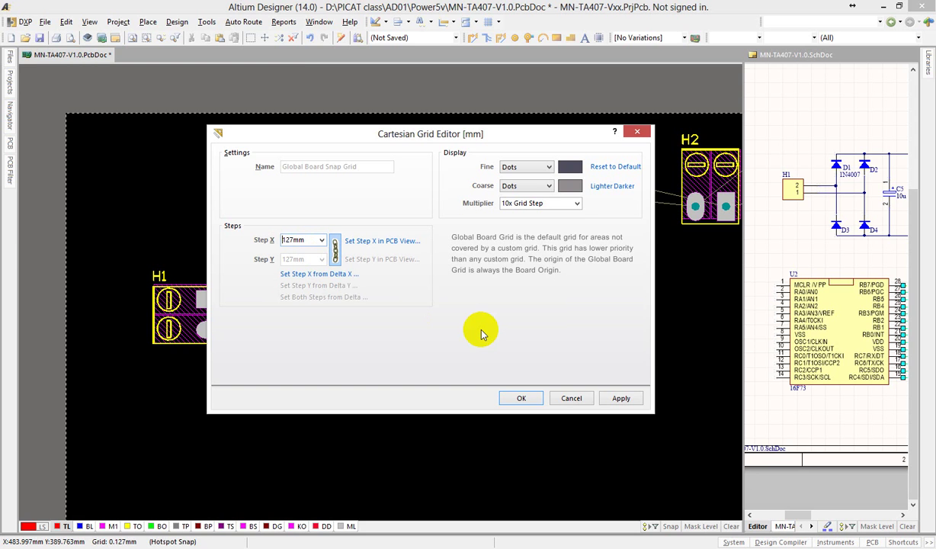
pyautogui.hotkey('shift', 'Right')
pyautogui.hotkey('shift', 'Right')
pyautogui.hotkey('shift', 'Right')
pyautogui.write('0.')
pyautogui.click(521, 398)
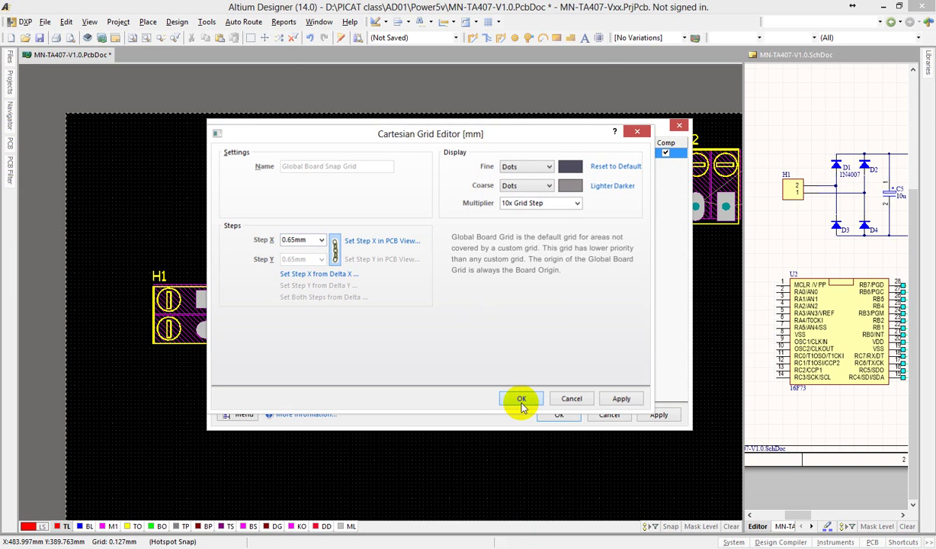
pyautogui.click(559, 414)
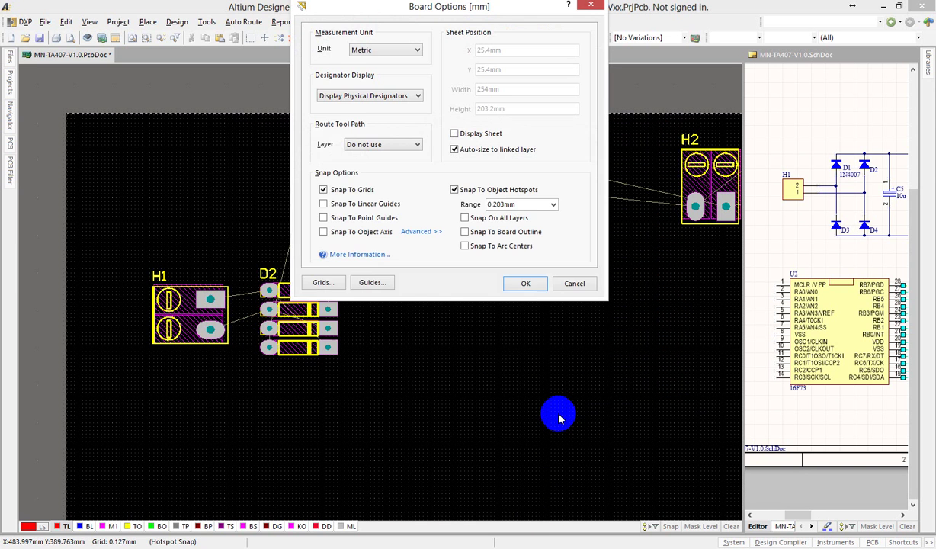
pyautogui.click(523, 284)
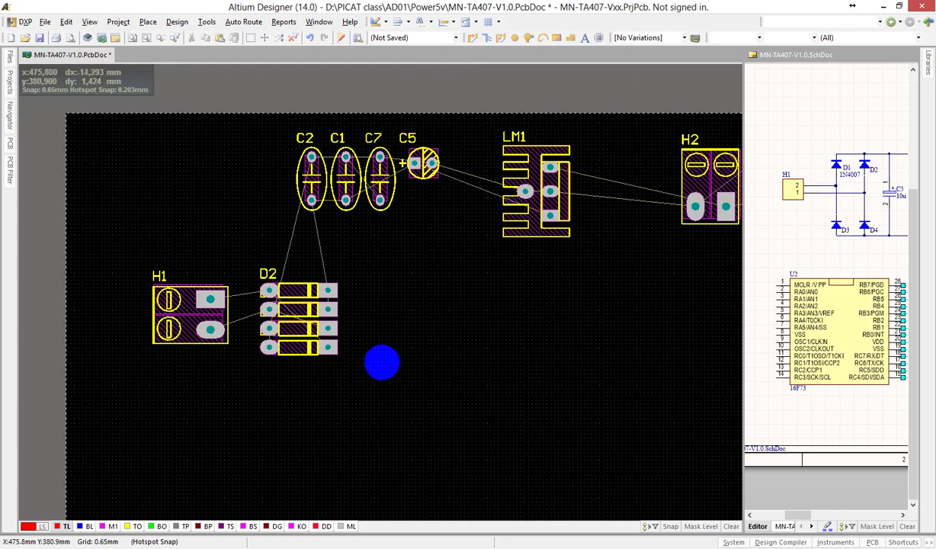
# Try the new snap grid by shifting diodes D3 and D1 horizontally out of the diode column
pyautogui.keyDown('ctrl'); pyautogui.scroll(2, 382, 363); pyautogui.keyUp('ctrl')
pyautogui.keyDown('ctrl'); pyautogui.scroll(2, 382, 363); pyautogui.keyUp('ctrl')
pyautogui.keyDown('ctrl'); pyautogui.scroll(-2, 382, 363); pyautogui.keyUp('ctrl')
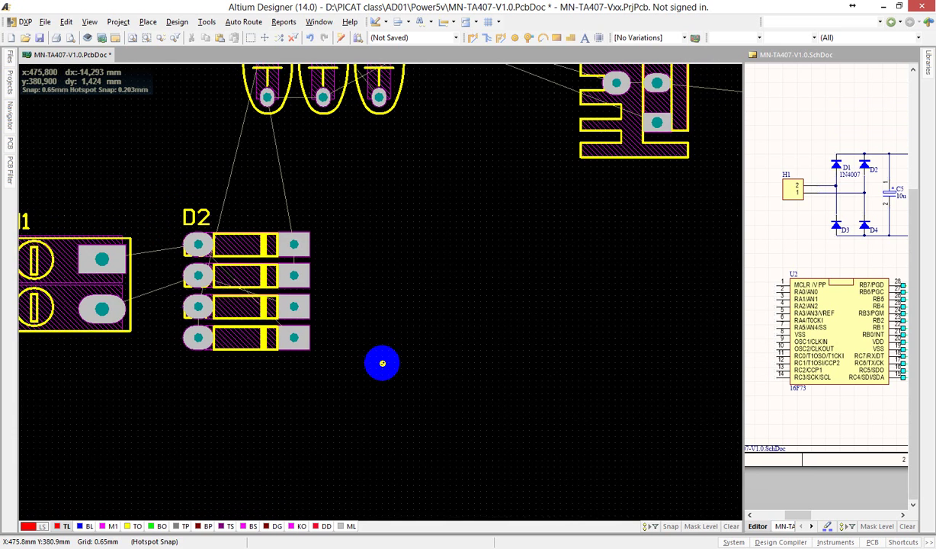
pyautogui.press('shift')
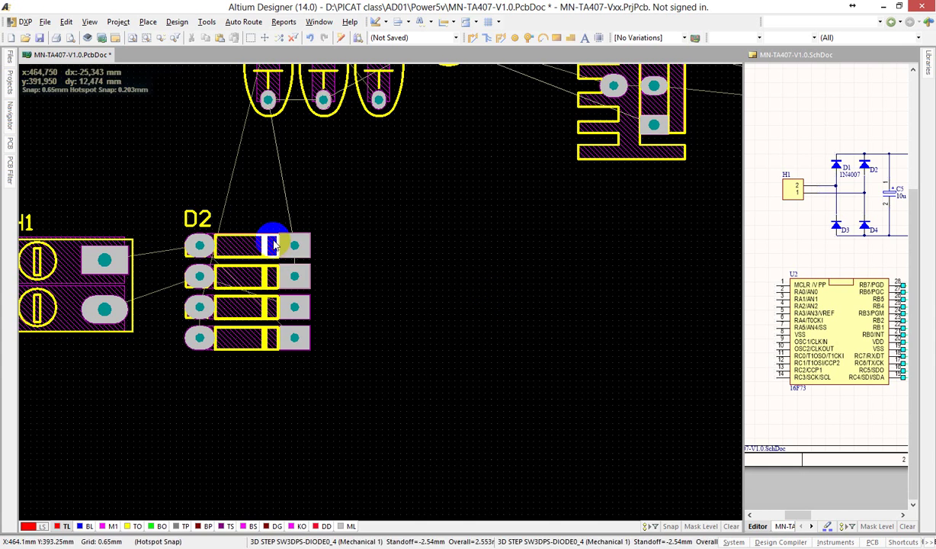
pyautogui.keyDown('ctrl'); pyautogui.scroll(1, 230, 285); pyautogui.keyUp('ctrl')
pyautogui.keyDown('ctrl'); pyautogui.scroll(1, 230, 285); pyautogui.keyUp('ctrl')
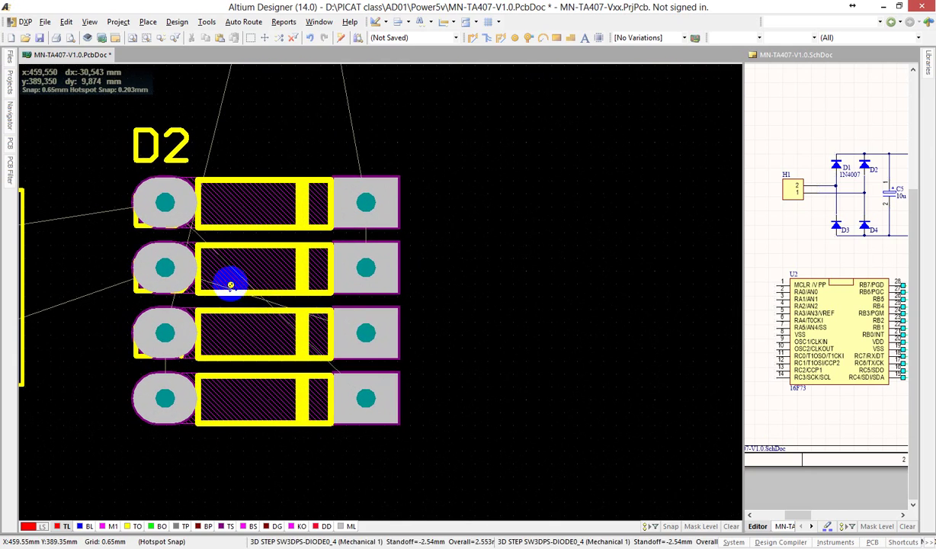
pyautogui.moveTo(234, 328)
pyautogui.mouseDown()
pyautogui.moveTo(223, 328)
pyautogui.moveTo(232, 331)
pyautogui.mouseUp()
pyautogui.keyDown('ctrl'); pyautogui.scroll(2, 395, 305); pyautogui.keyUp('ctrl')
pyautogui.keyDown('ctrl'); pyautogui.scroll(1, 442, 294); pyautogui.keyUp('ctrl')
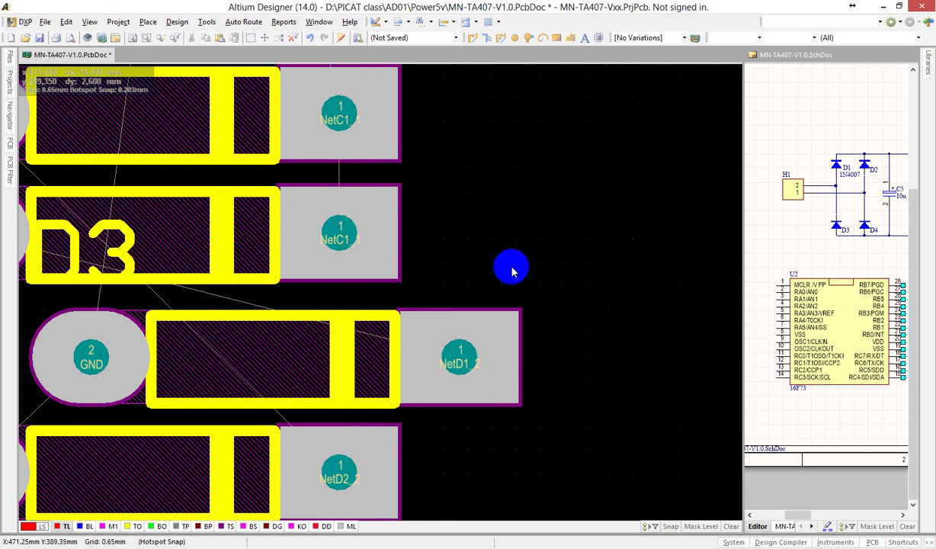
pyautogui.moveTo(359, 359); pyautogui.dragTo(95, 339)
pyautogui.moveTo(204, 250); pyautogui.dragTo(345, 289)
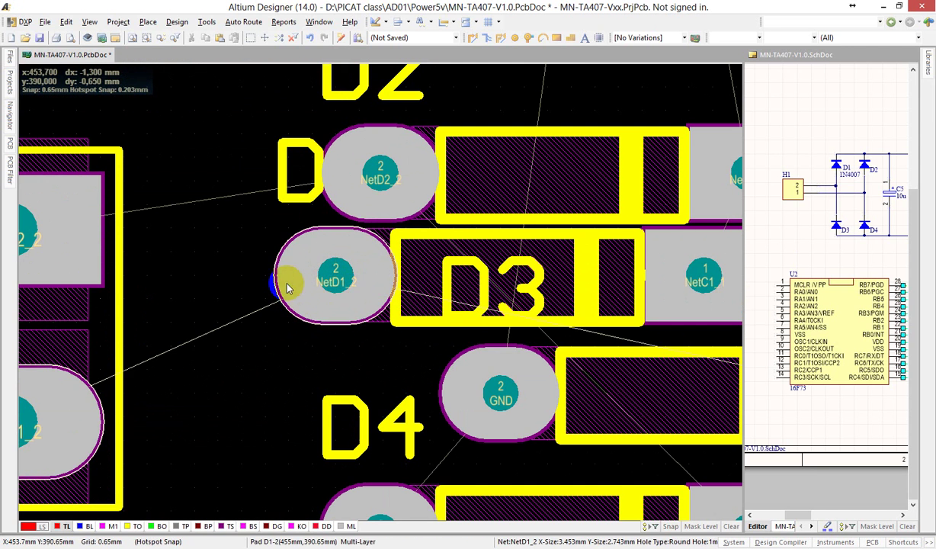
# Realign diodes D1 and D4 in a column beneath D2 and place D3 directly below D4, offset slightly right
pyautogui.keyDown('ctrl'); pyautogui.scroll(-5, 274, 290); pyautogui.keyUp('ctrl')
pyautogui.moveTo(366, 336); pyautogui.dragTo(275, 447)
pyautogui.moveTo(303, 389); pyautogui.dragTo(282, 358)
pyautogui.moveTo(334, 384); pyautogui.dragTo(279, 301)
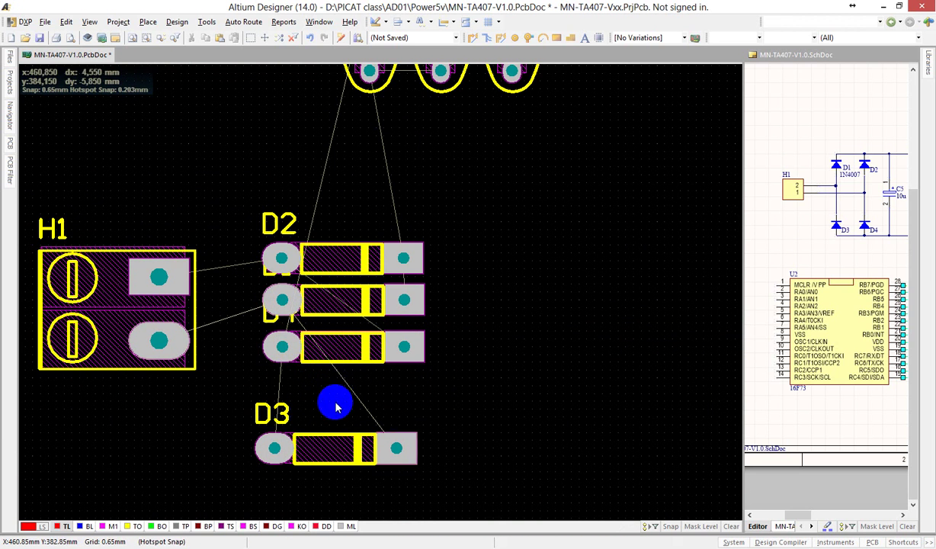
pyautogui.moveTo(273, 447); pyautogui.dragTo(297, 389)
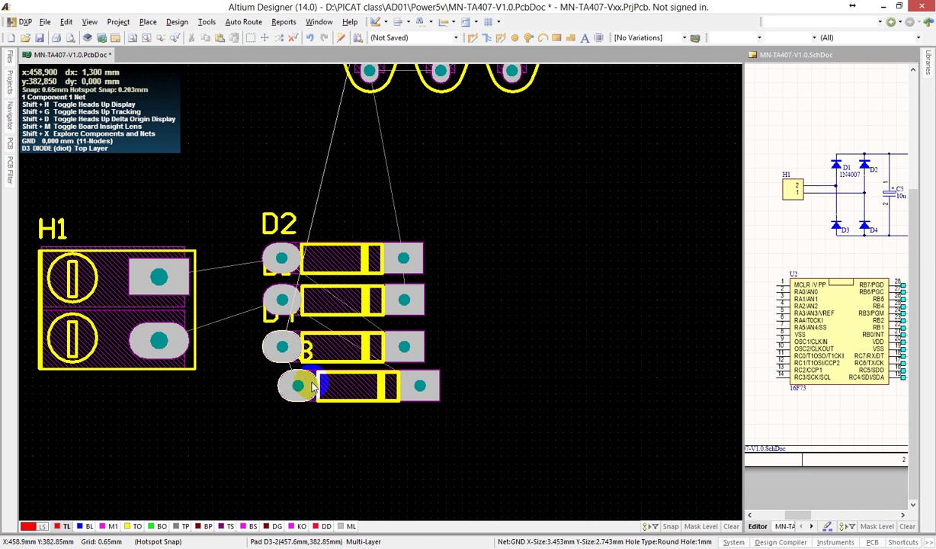
# Move connector H1 closer to the board's left edge, slightly lower than before
pyautogui.keyDown('ctrl'); pyautogui.scroll(-3, 328, 254); pyautogui.keyUp('ctrl')
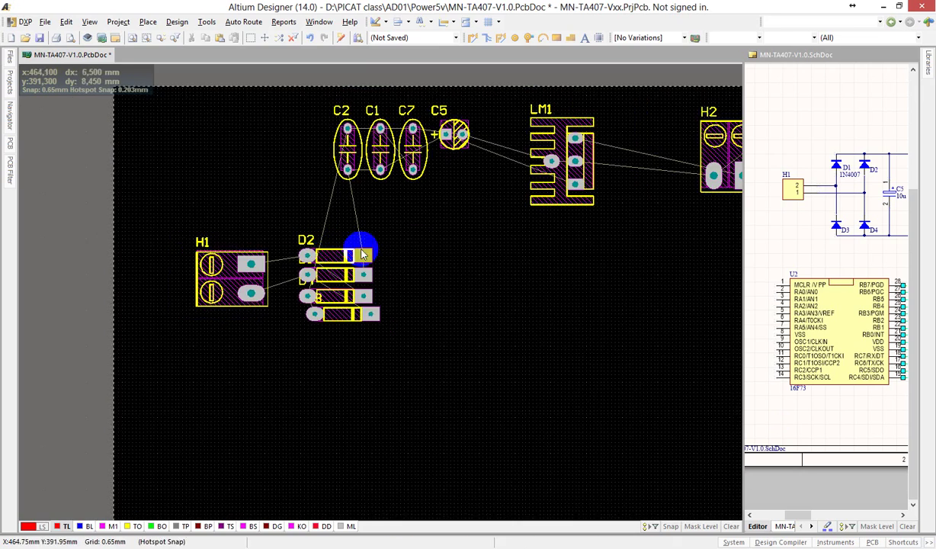
pyautogui.moveTo(364, 253); pyautogui.dragTo(282, 320, button='right')
pyautogui.moveTo(84, 294); pyautogui.dragTo(182, 391)
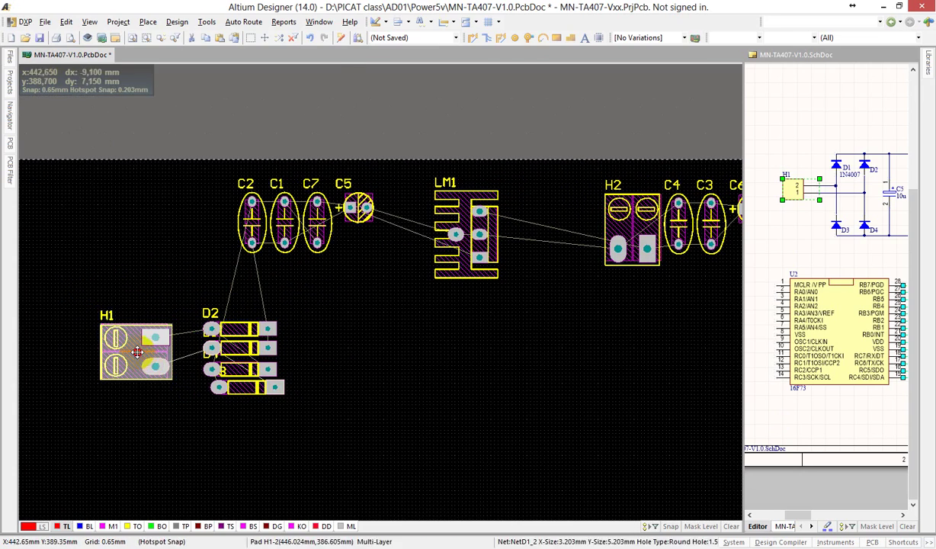
pyautogui.moveTo(137, 351); pyautogui.dragTo(97, 362)
# Move the four-diode group next to H1 and place capacitors C2, C1, C7 and C5 together right of the diodes
pyautogui.moveTo(154, 286); pyautogui.dragTo(218, 388)
pyautogui.click(253, 369)
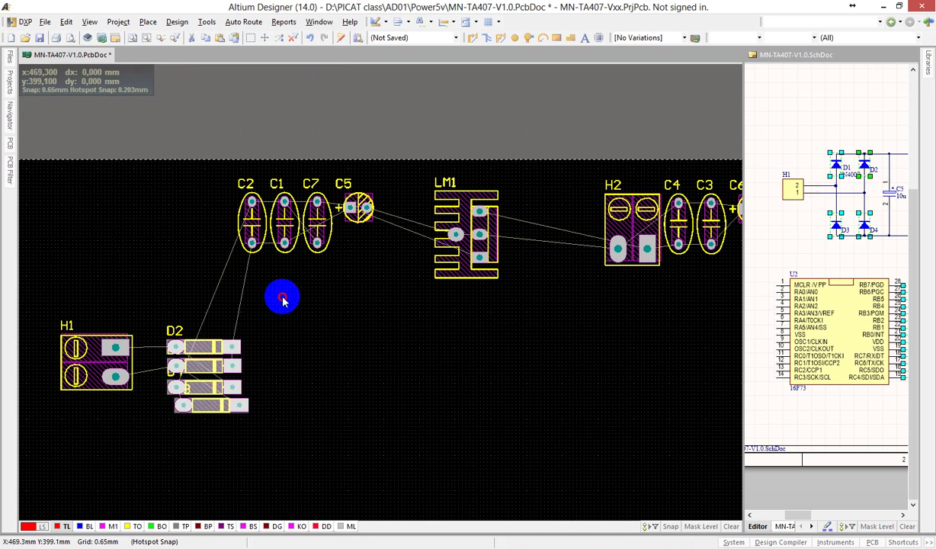
pyautogui.moveTo(252, 183); pyautogui.dragTo(378, 255)
pyautogui.moveTo(290, 221); pyautogui.dragTo(320, 367)
# Rotate regulator LM1 so its pads face left and place it just below capacitors C7 and C5
pyautogui.click(471, 288)
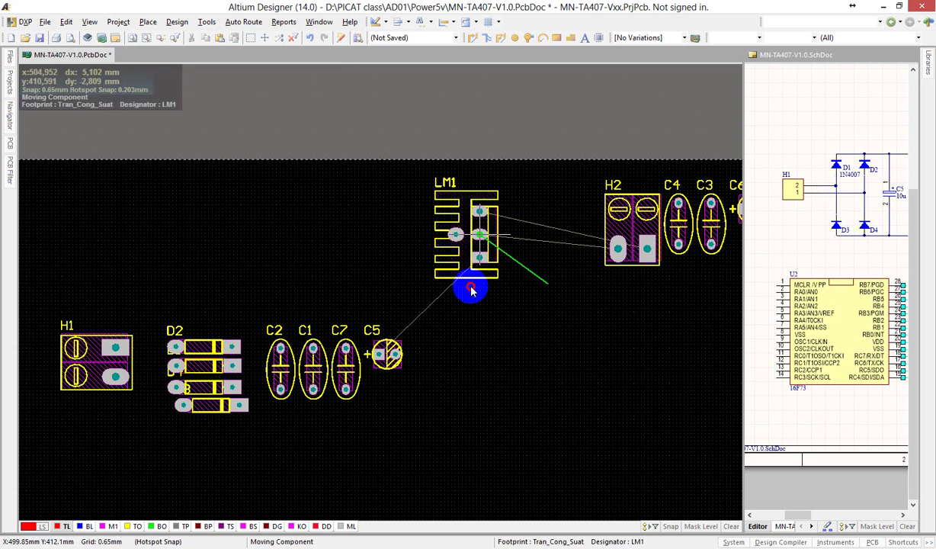
pyautogui.press('space')
pyautogui.press('space')
pyautogui.press('space')
pyautogui.moveTo(470, 289); pyautogui.dragTo(350, 459)
pyautogui.press('space')
pyautogui.press('space')
pyautogui.press('space')
# Place connector H2 below H1 with its pads facing right, and move capacitors C4, C3 and C6 between H2 and LM1
pyautogui.keyDown('ctrl'); pyautogui.scroll(-3, 418, 424); pyautogui.keyUp('ctrl')
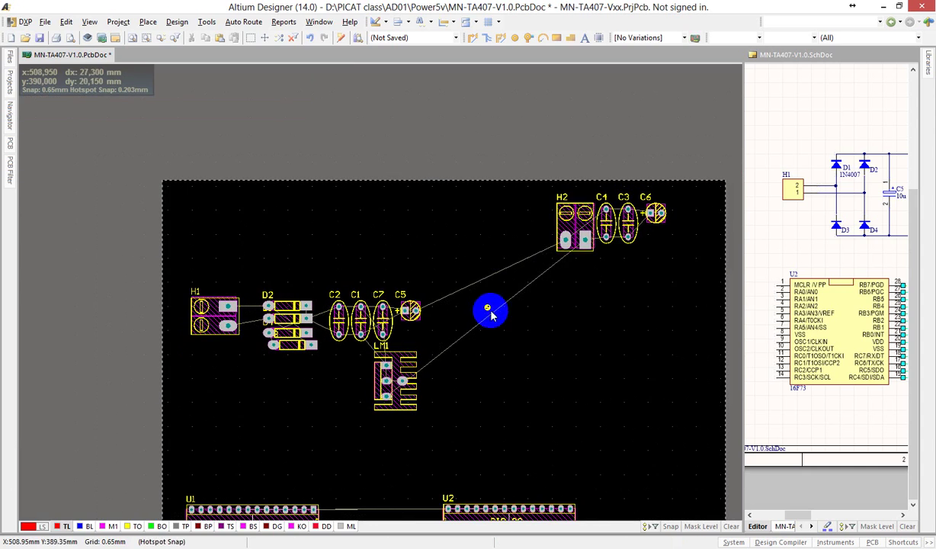
pyautogui.moveTo(560, 226); pyautogui.dragTo(217, 391)
pyautogui.moveTo(547, 177)
pyautogui.mouseDown()
pyautogui.moveTo(679, 257)
pyautogui.moveTo(669, 263)
pyautogui.mouseUp()
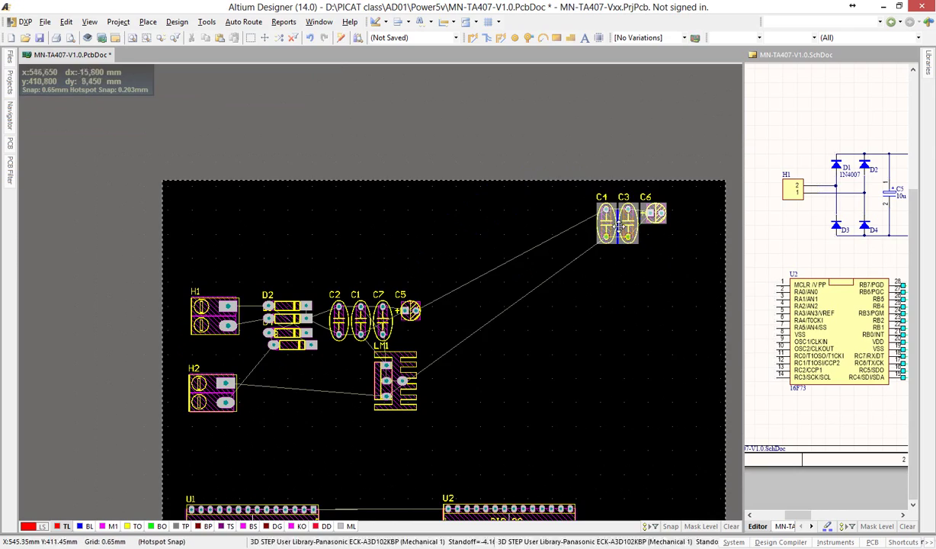
pyautogui.moveTo(606, 221)
pyautogui.mouseDown()
pyautogui.moveTo(275, 393)
pyautogui.moveTo(271, 376)
pyautogui.mouseUp()
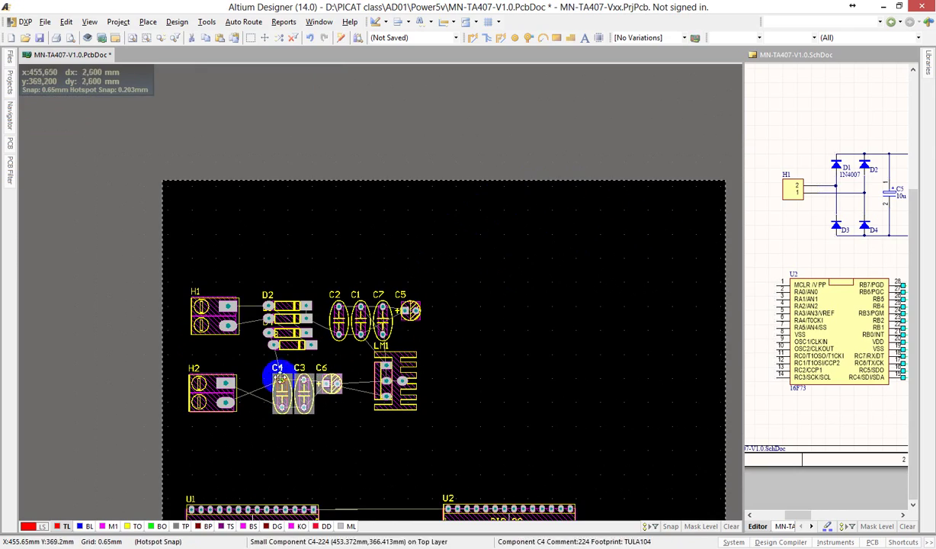
# Examine the power supply placement and the connection lines around capacitors C2, C1, C7 and C5
pyautogui.keyDown('ctrl'); pyautogui.scroll(3, 274, 366); pyautogui.keyUp('ctrl')
pyautogui.moveTo(279, 363); pyautogui.dragTo(341, 289, button='right')
pyautogui.keyDown('ctrl'); pyautogui.scroll(3, 344, 288); pyautogui.keyUp('ctrl')
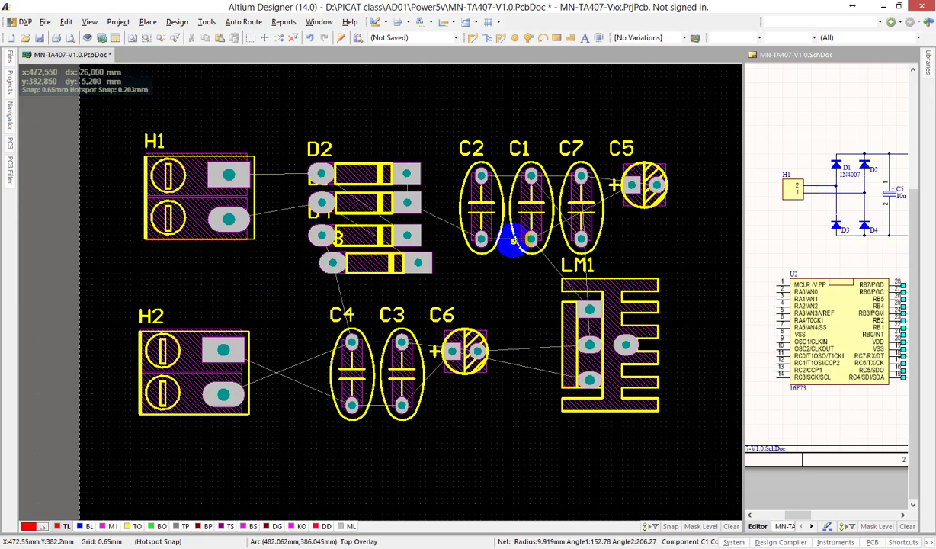
pyautogui.keyDown('ctrl'); pyautogui.scroll(-2, 516, 243); pyautogui.keyUp('ctrl')
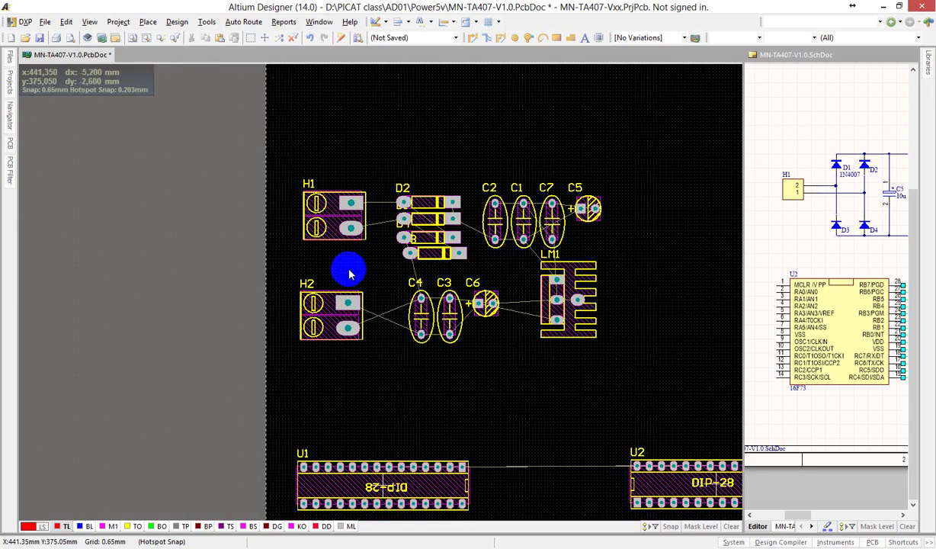
pyautogui.press('shift')
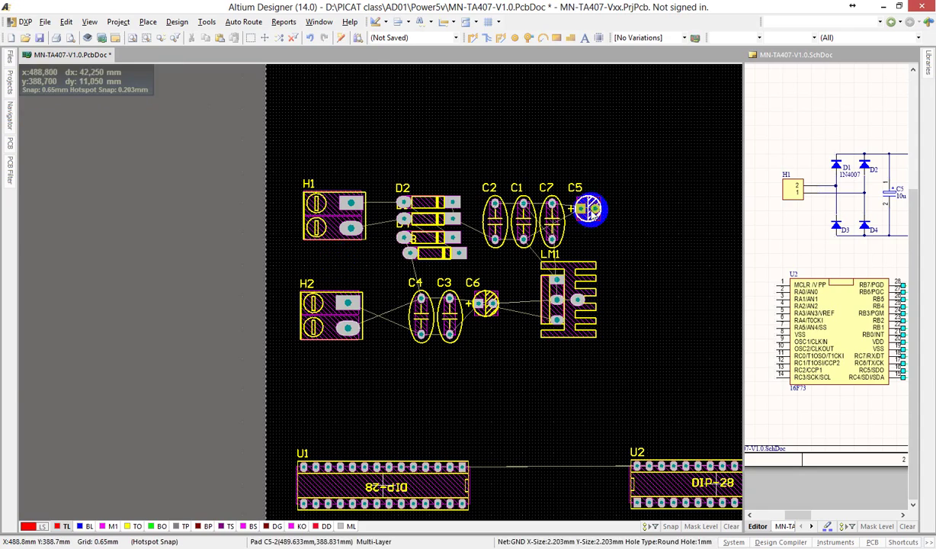
pyautogui.keyDown('ctrl'); pyautogui.scroll(3, 593, 209); pyautogui.keyUp('ctrl')
pyautogui.keyDown('ctrl'); pyautogui.scroll(-3, 621, 196); pyautogui.keyUp('ctrl')
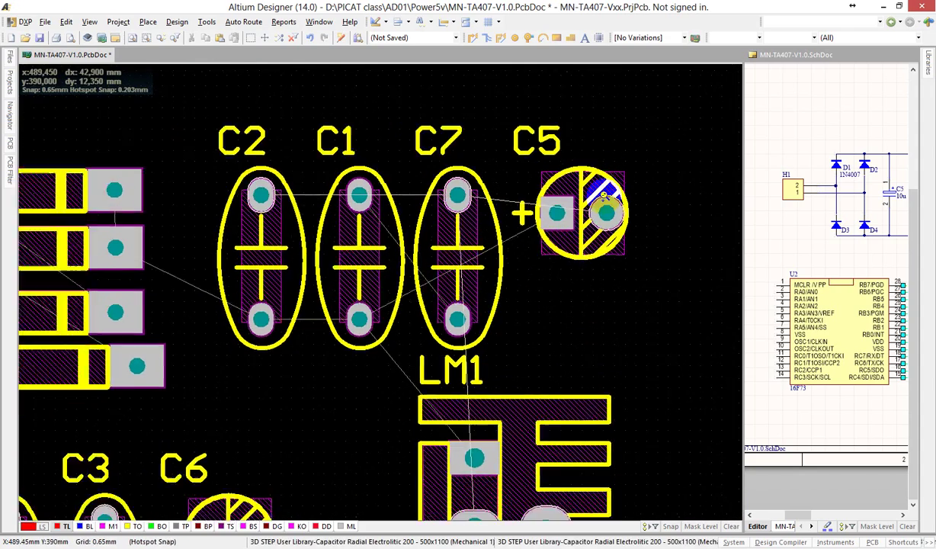
# Review the power supply placement across the whole board, including its distance to U1 and U2
pyautogui.keyDown('ctrl'); pyautogui.scroll(-4, 637, 168); pyautogui.keyUp('ctrl')
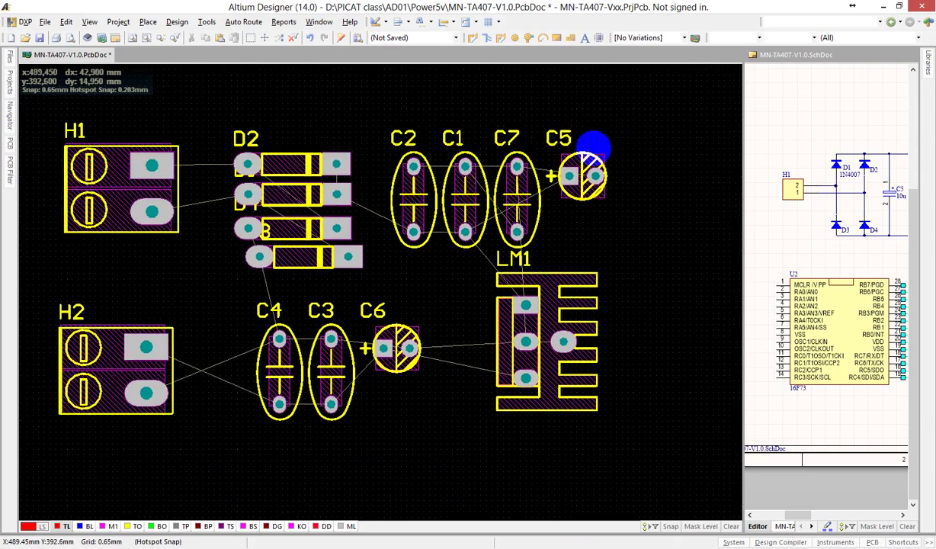
pyautogui.keyDown('ctrl'); pyautogui.scroll(-4, 476, 208); pyautogui.keyUp('ctrl')
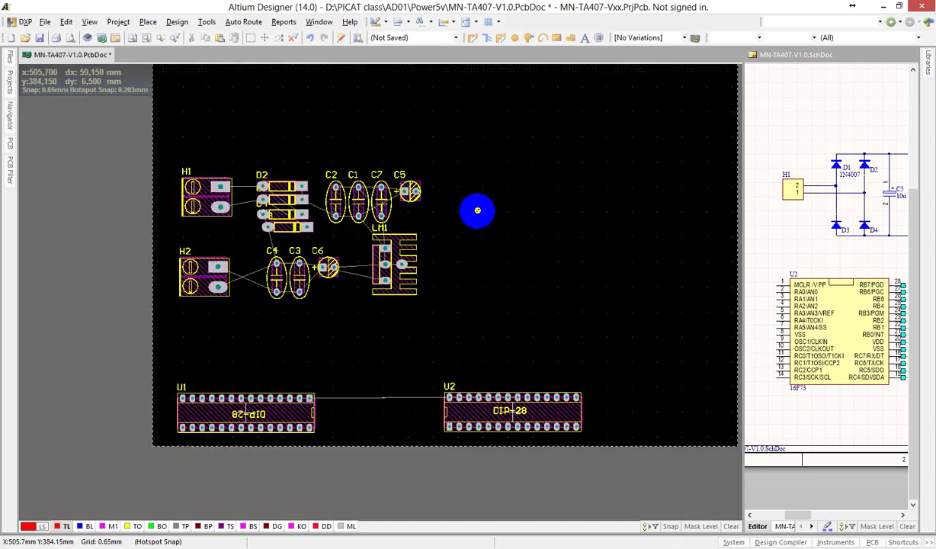
pyautogui.keyDown('ctrl'); pyautogui.scroll(5, 478, 210); pyautogui.keyUp('ctrl')
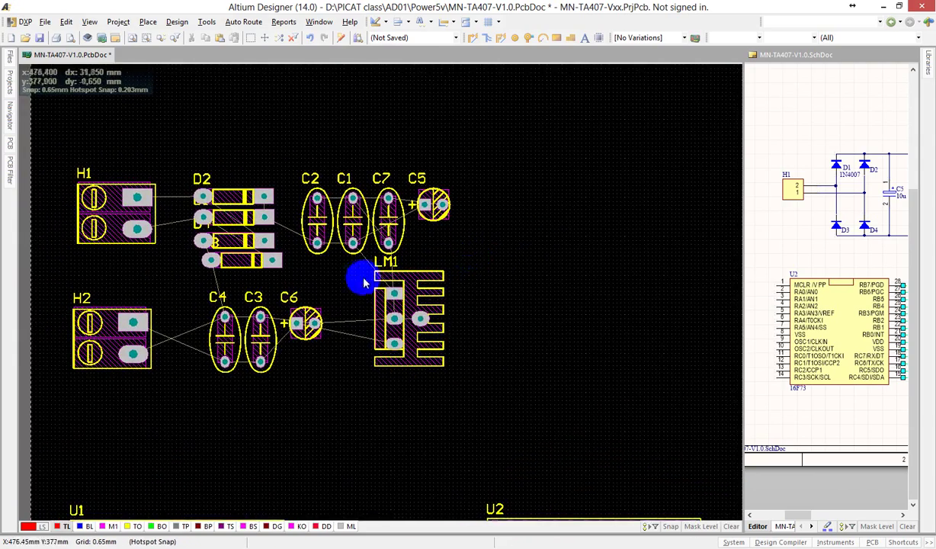
pyautogui.moveTo(359, 273); pyautogui.dragTo(486, 232, button='right')
pyautogui.press('shift')
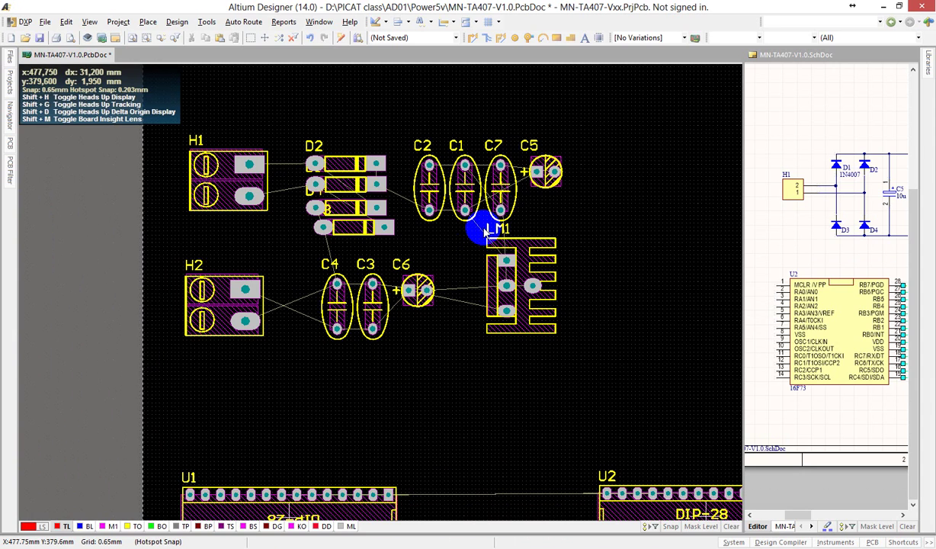
pyautogui.keyDown('ctrl'); pyautogui.scroll(2, 373, 206); pyautogui.keyUp('ctrl')
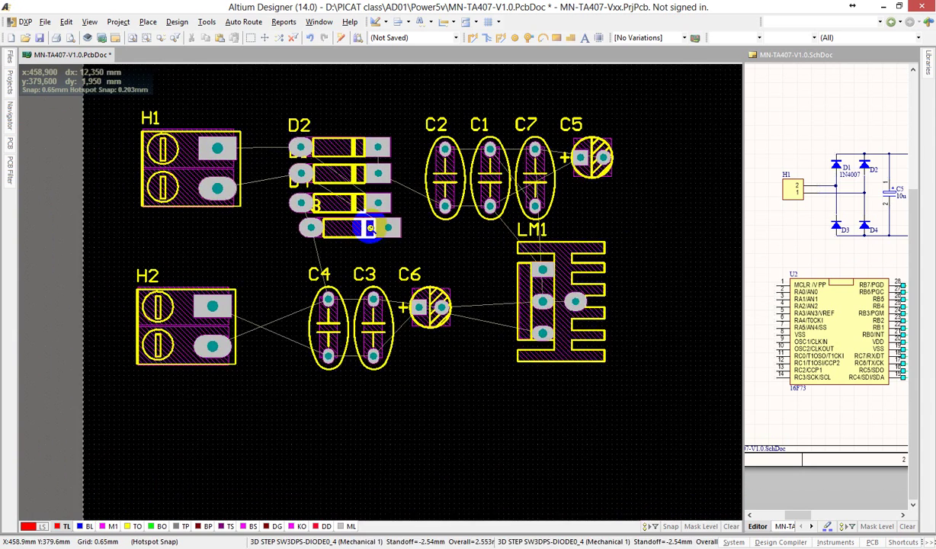
pyautogui.moveTo(431, 267); pyautogui.dragTo(428, 267, button='right')
# Rotate capacitors C2, C1 and C7 by 180° in their row and leave a wider gap between C7 and C5
pyautogui.moveTo(451, 210); pyautogui.dragTo(493, 210)
pyautogui.press('shift')
pyautogui.press('space')
pyautogui.press('space')
pyautogui.press('space')
pyautogui.press('space')
pyautogui.moveTo(566, 206); pyautogui.dragTo(541, 207)
pyautogui.press('space')
pyautogui.press('space')
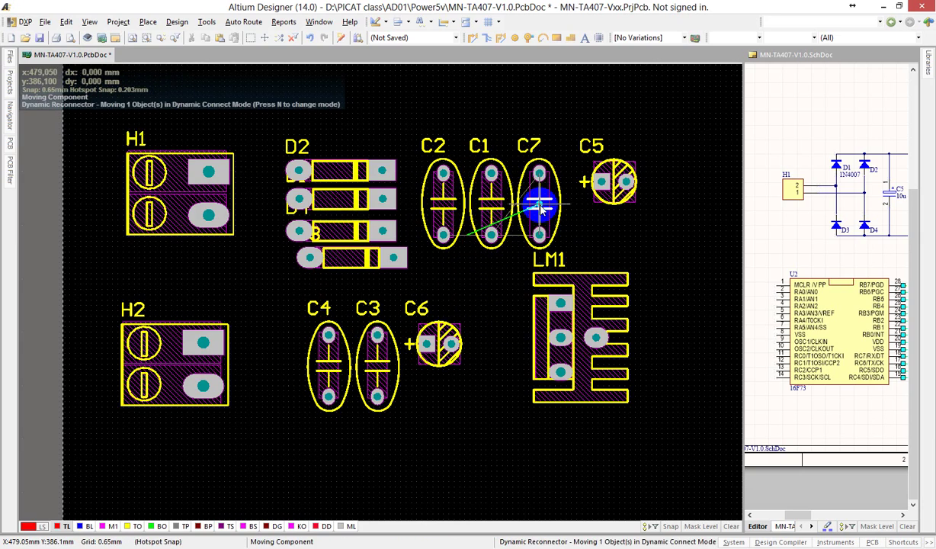
pyautogui.click(540, 206)
# Move capacitor C5 closer to C7 and rotate it so its positive pad faces up
pyautogui.keyDown('ctrl'); pyautogui.scroll(3, 540, 207); pyautogui.keyUp('ctrl')
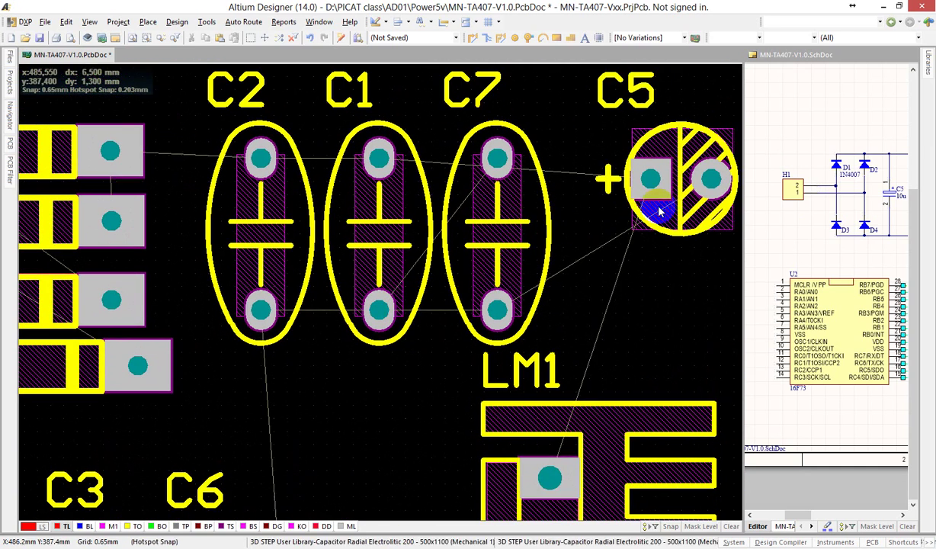
pyautogui.moveTo(660, 212); pyautogui.dragTo(626, 231)
pyautogui.press('space')
pyautogui.press('space')
pyautogui.press('space')
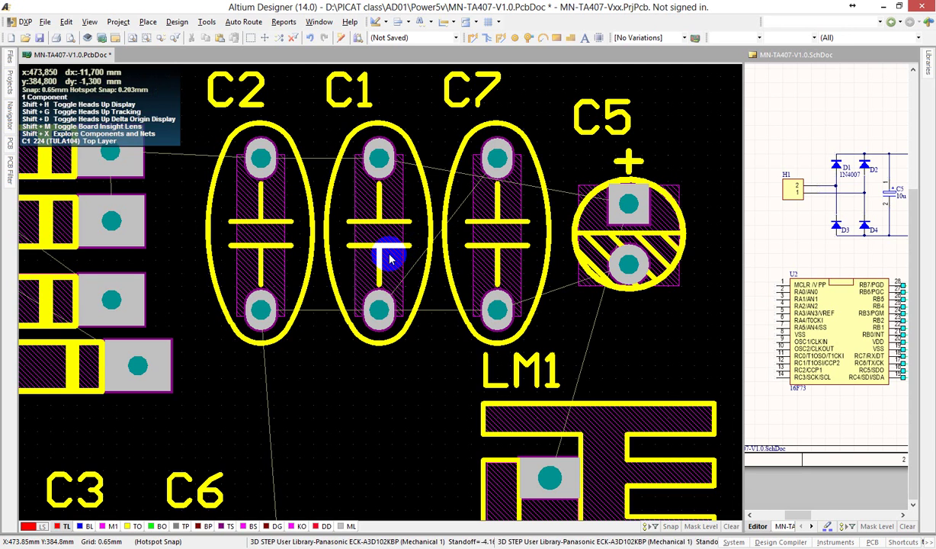
# Move C7 against C1, shift C2 slightly away from them, and rotate C1 by 180°
pyautogui.moveTo(480, 236); pyautogui.dragTo(485, 236)
pyautogui.moveTo(377, 230)
pyautogui.mouseDown()
pyautogui.moveTo(391, 248)
pyautogui.moveTo(378, 236)
pyautogui.mouseUp()
pyautogui.press('space')
pyautogui.press('space')
pyautogui.moveTo(260, 232); pyautogui.dragTo(244, 236)
pyautogui.press('space')
pyautogui.press('space')
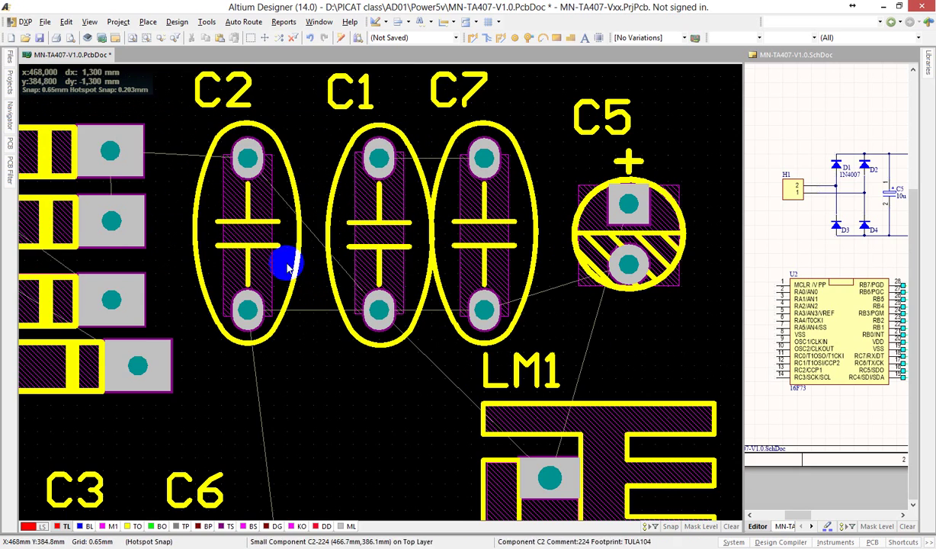
# Move capacitor C4 towards connector H2, away from C3 and slightly higher than it
pyautogui.keyDown('ctrl'); pyautogui.scroll(-1, 355, 292); pyautogui.keyUp('ctrl')
pyautogui.keyDown('ctrl'); pyautogui.scroll(-1, 356, 297); pyautogui.keyUp('ctrl')
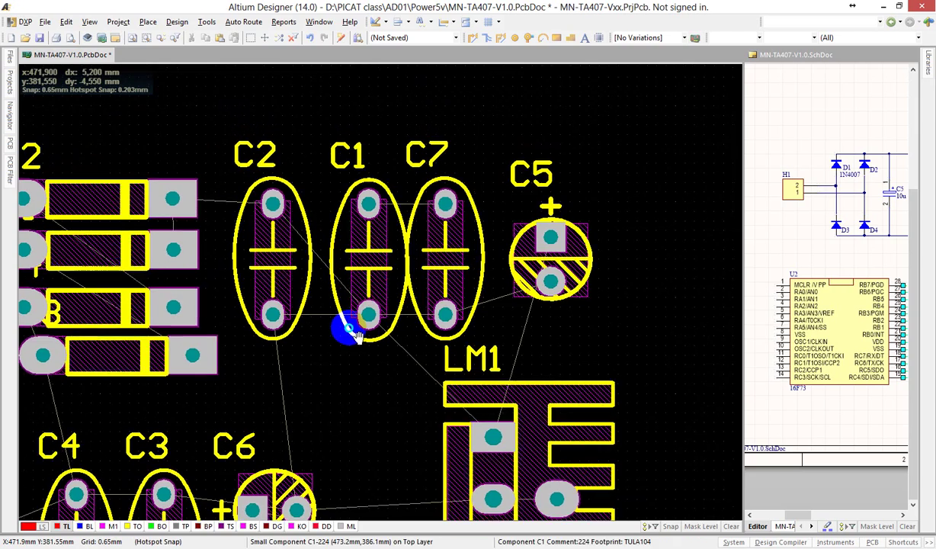
pyautogui.keyDown('ctrl'); pyautogui.scroll(-1, 357, 293); pyautogui.keyUp('ctrl')
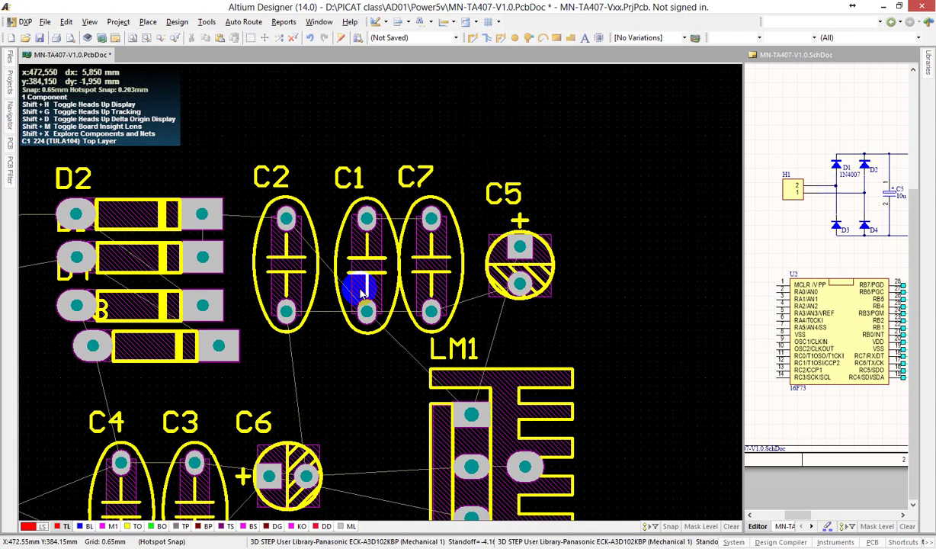
pyautogui.moveTo(383, 223); pyautogui.dragTo(376, 161, button='right')
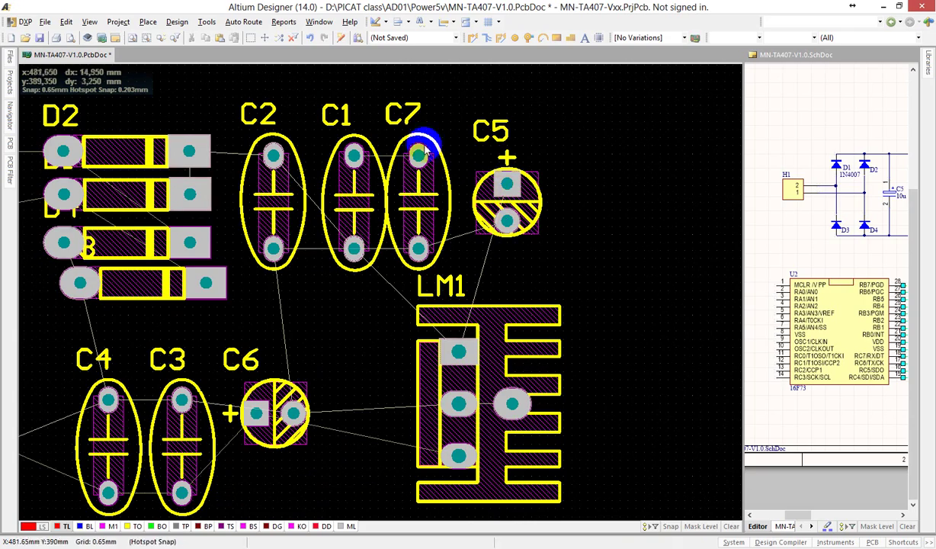
pyautogui.keyDown('ctrl'); pyautogui.scroll(-2, 276, 221); pyautogui.keyUp('ctrl')
pyautogui.moveTo(196, 295); pyautogui.dragTo(377, 214, button='right')
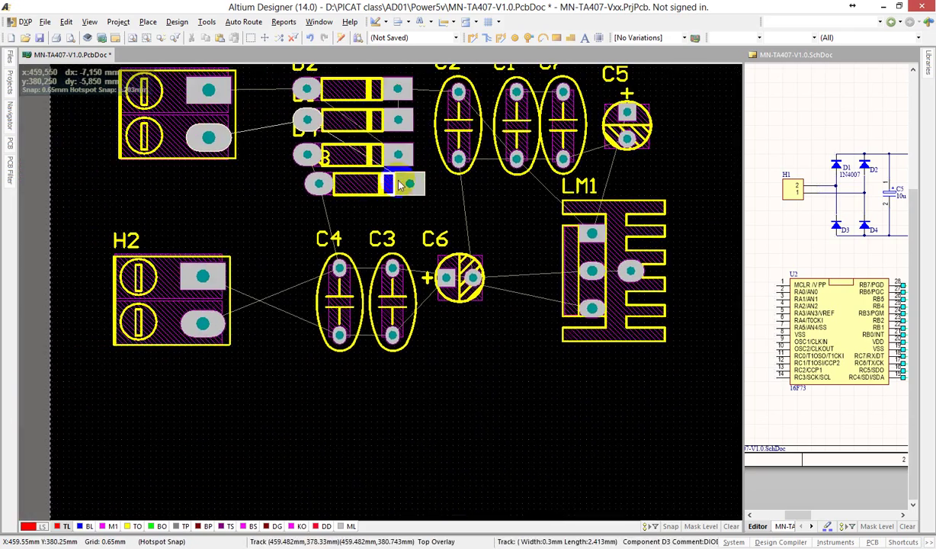
pyautogui.keyDown('ctrl'); pyautogui.scroll(1, 378, 214); pyautogui.keyUp('ctrl')
pyautogui.moveTo(308, 335); pyautogui.dragTo(141, 323)
pyautogui.press('Escape')
pyautogui.moveTo(282, 326); pyautogui.dragTo(183, 299)
# Examine the net names on the pads of H2, C4, H1 and the diodes
pyautogui.keyDown('ctrl'); pyautogui.scroll(3, 183, 299); pyautogui.keyUp('ctrl')
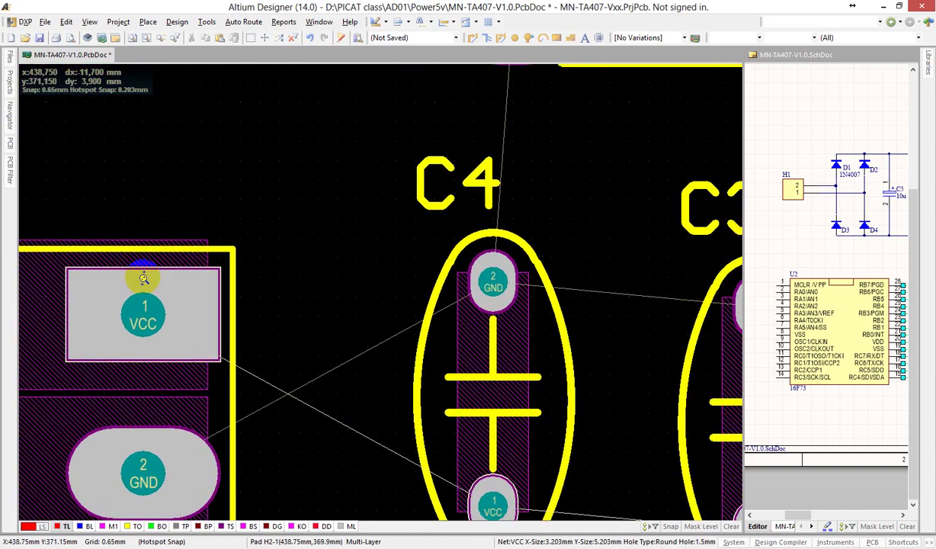
pyautogui.keyDown('ctrl'); pyautogui.scroll(-4, 160, 251); pyautogui.keyUp('ctrl')
pyautogui.keyDown('ctrl'); pyautogui.scroll(5, 205, 255); pyautogui.keyUp('ctrl')
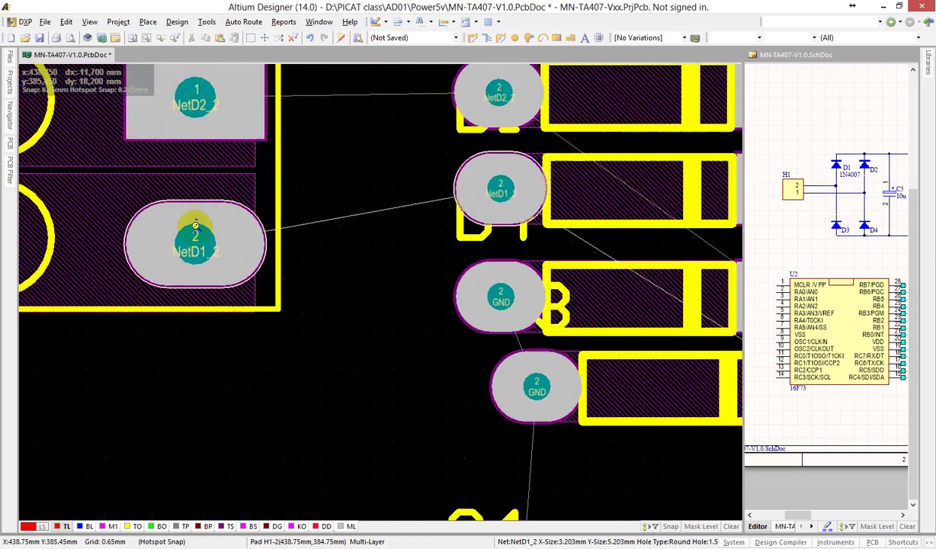
pyautogui.keyDown('ctrl'); pyautogui.scroll(-2, 195, 226); pyautogui.keyUp('ctrl')
pyautogui.keyDown('ctrl'); pyautogui.scroll(-2, 213, 263); pyautogui.keyUp('ctrl')
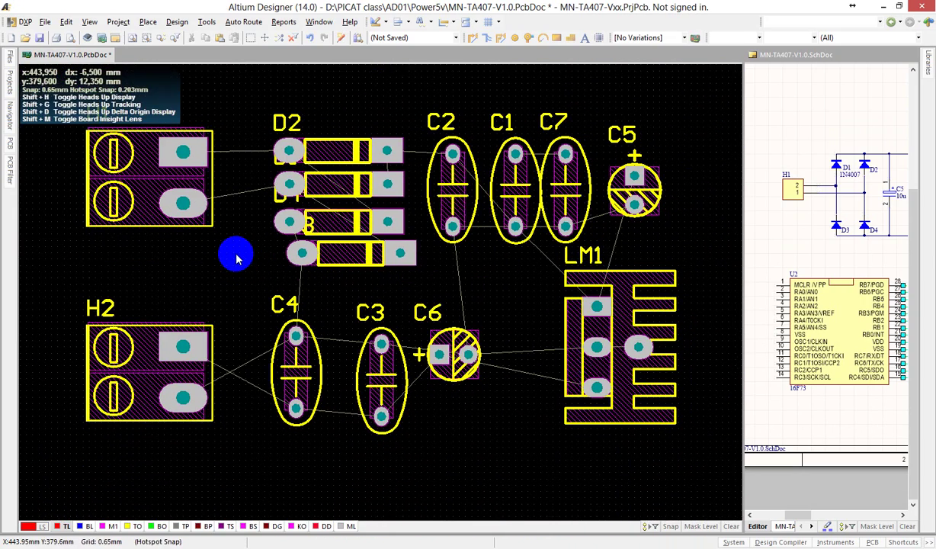
pyautogui.keyDown('ctrl'); pyautogui.scroll(2, 221, 274); pyautogui.keyUp('ctrl')
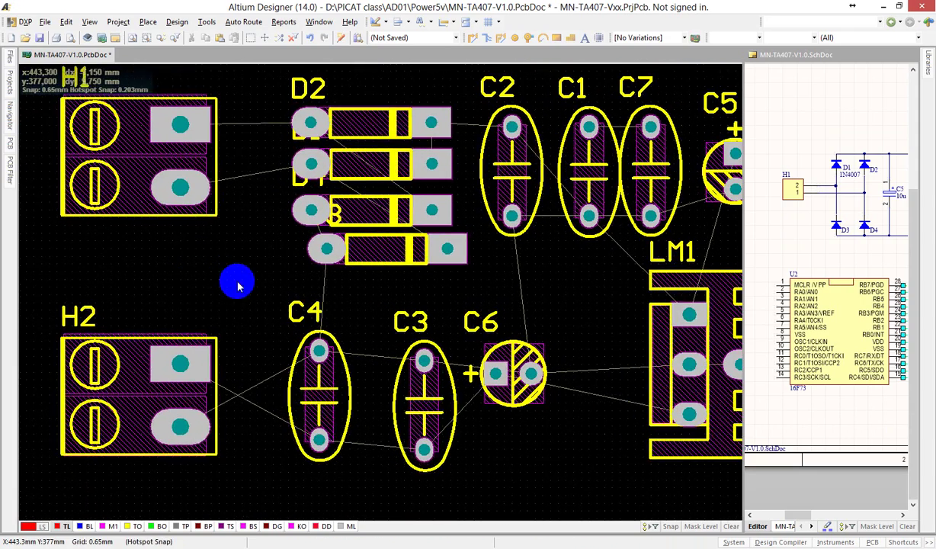
# Move C4, C3 and C6 up and closer together beneath the diodes, rotating C6 so its positive pad faces down
pyautogui.keyDown('ctrl'); pyautogui.scroll(-3, 187, 291); pyautogui.keyUp('ctrl')
pyautogui.moveTo(246, 365); pyautogui.dragTo(243, 341)
pyautogui.moveTo(321, 366); pyautogui.dragTo(296, 353)
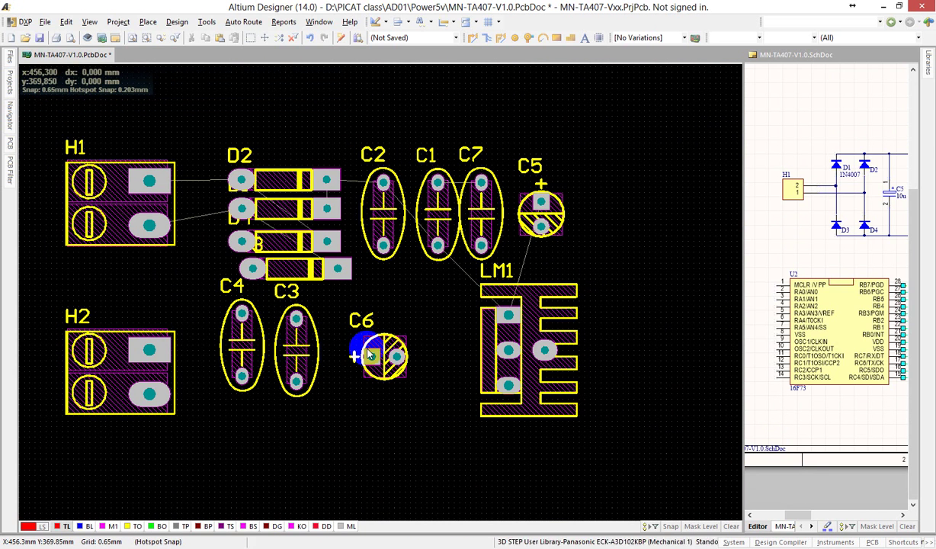
pyautogui.moveTo(370, 355); pyautogui.dragTo(350, 355)
pyautogui.press('space')
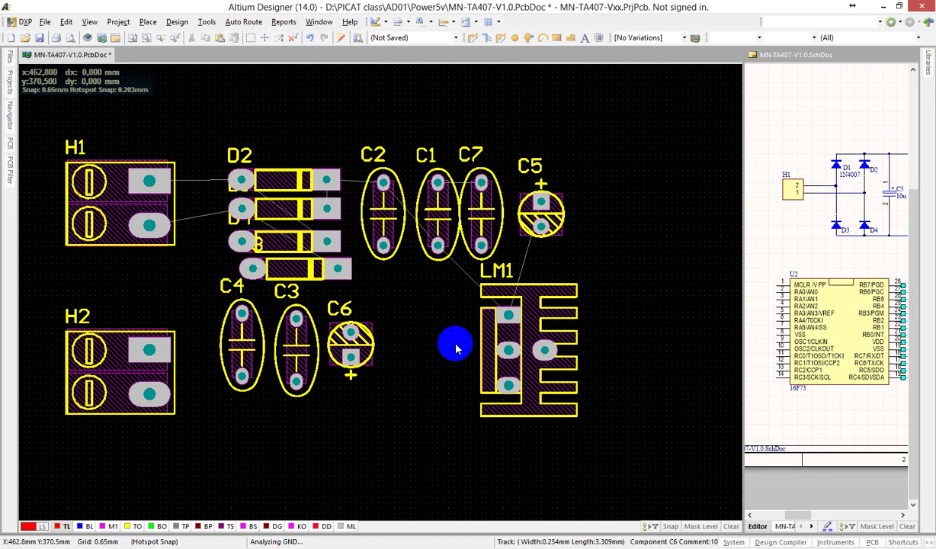
# Compact the layout by shifting LM1, C2 and C1 left, placing C5 below C2, and aligning the lowest diode with the other three
pyautogui.moveTo(518, 320); pyautogui.dragTo(437, 315)
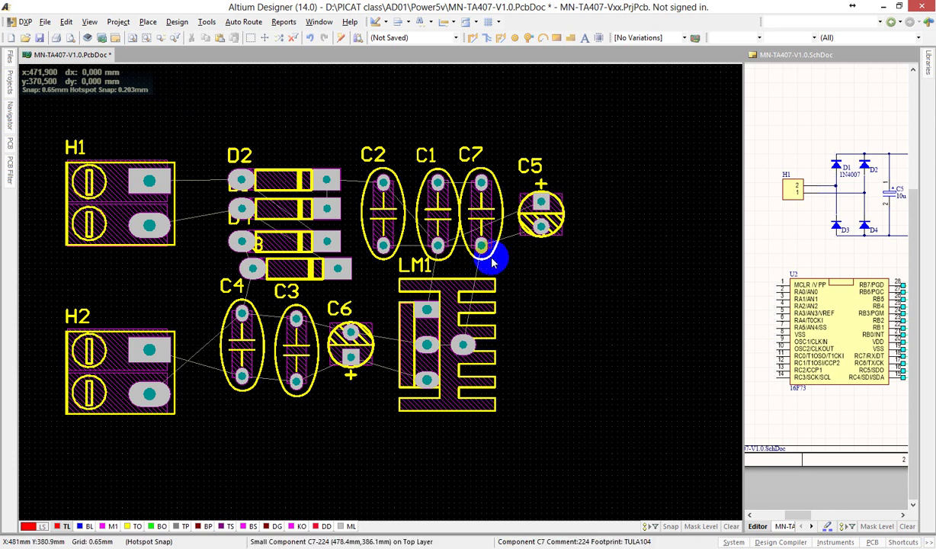
pyautogui.moveTo(377, 210); pyautogui.dragTo(372, 210)
pyautogui.moveTo(444, 210); pyautogui.dragTo(429, 215)
pyautogui.moveTo(539, 220); pyautogui.dragTo(372, 282)
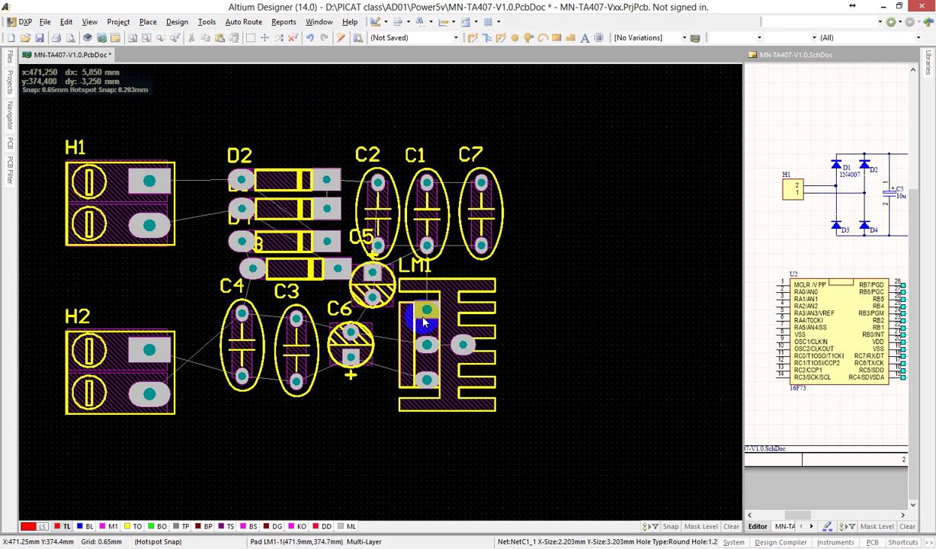
pyautogui.moveTo(425, 322); pyautogui.dragTo(446, 324)
pyautogui.moveTo(372, 288); pyautogui.dragTo(383, 304)
pyautogui.moveTo(308, 267); pyautogui.dragTo(241, 268)
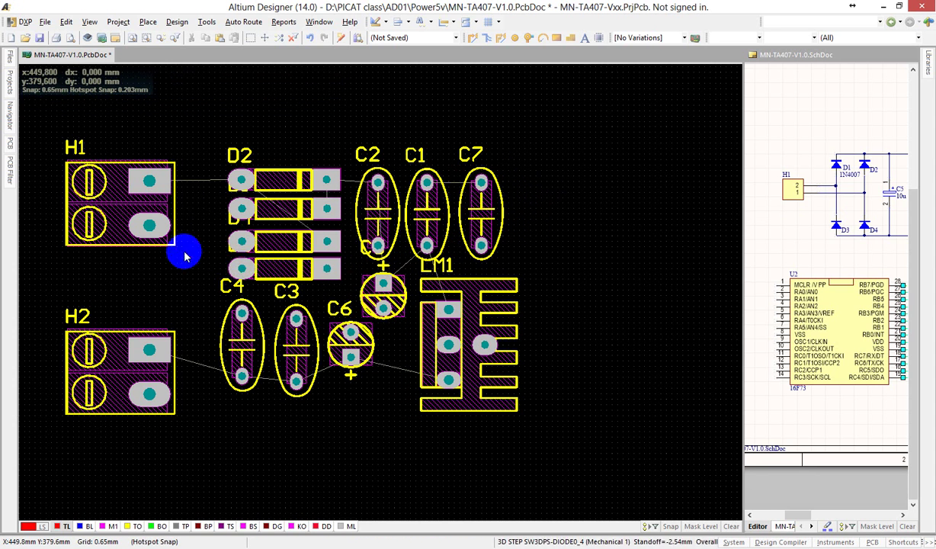
# Stack connector H1 directly above H2 close to the diodes and C4, and nudge C4 and C3 slightly down
pyautogui.moveTo(164, 206); pyautogui.dragTo(196, 217)
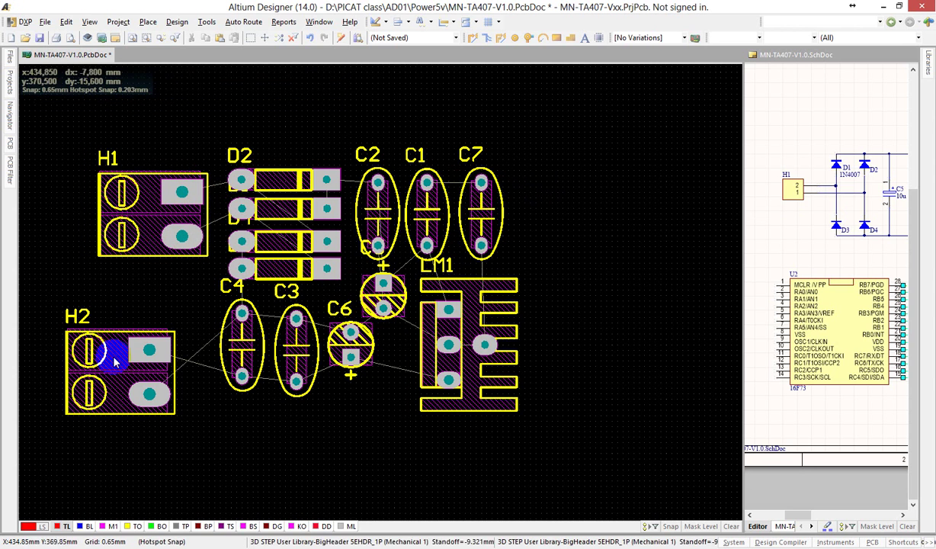
pyautogui.moveTo(114, 363); pyautogui.dragTo(180, 354)
pyautogui.moveTo(240, 335); pyautogui.dragTo(241, 342)
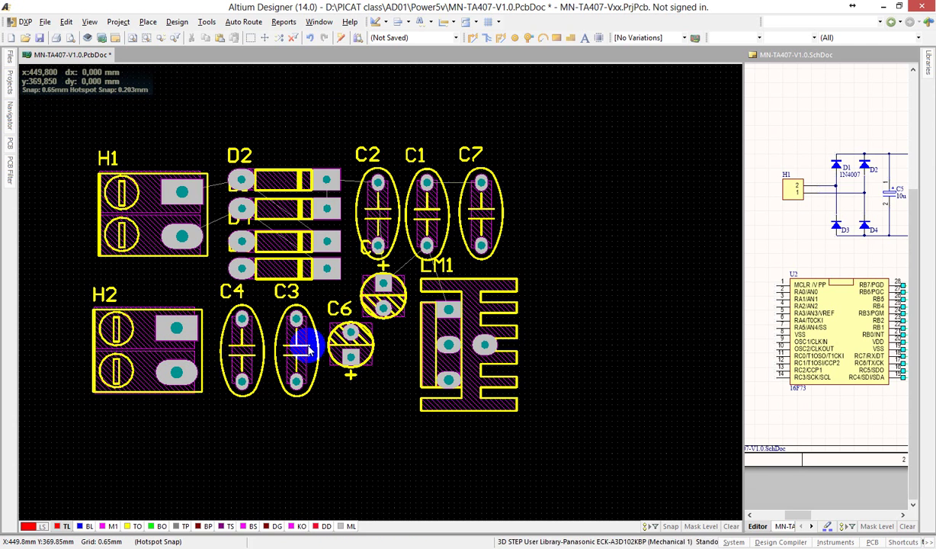
pyautogui.moveTo(299, 349); pyautogui.dragTo(299, 355)
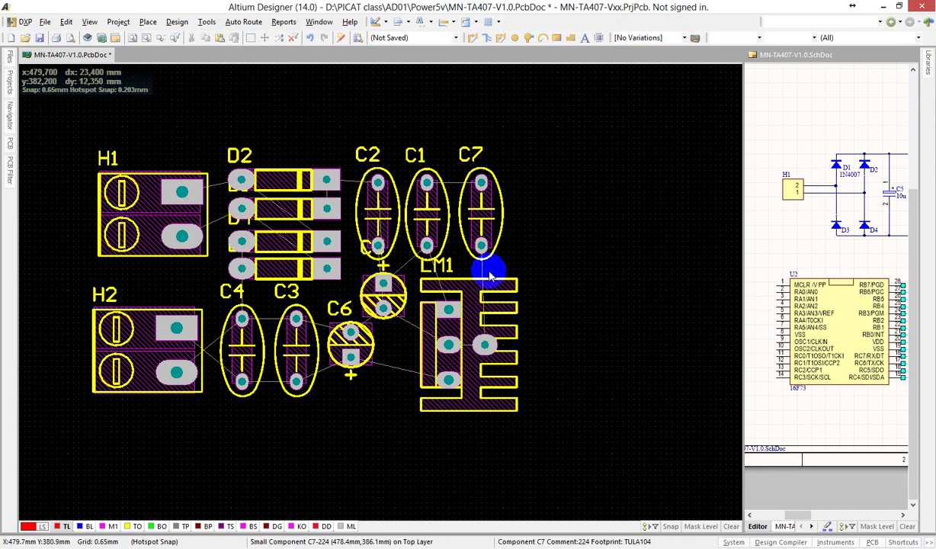
pyautogui.moveTo(190, 350); pyautogui.dragTo(169, 330)
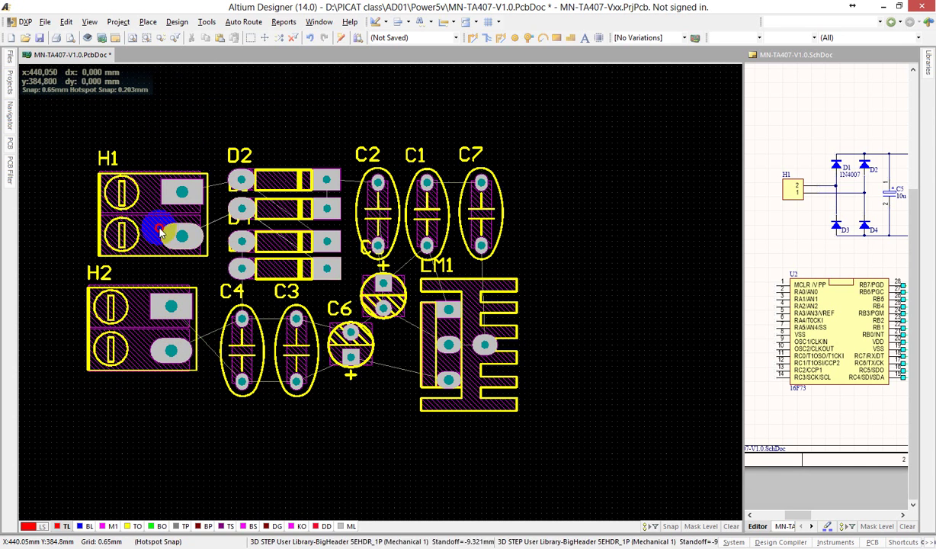
pyautogui.moveTo(179, 229); pyautogui.dragTo(174, 235)
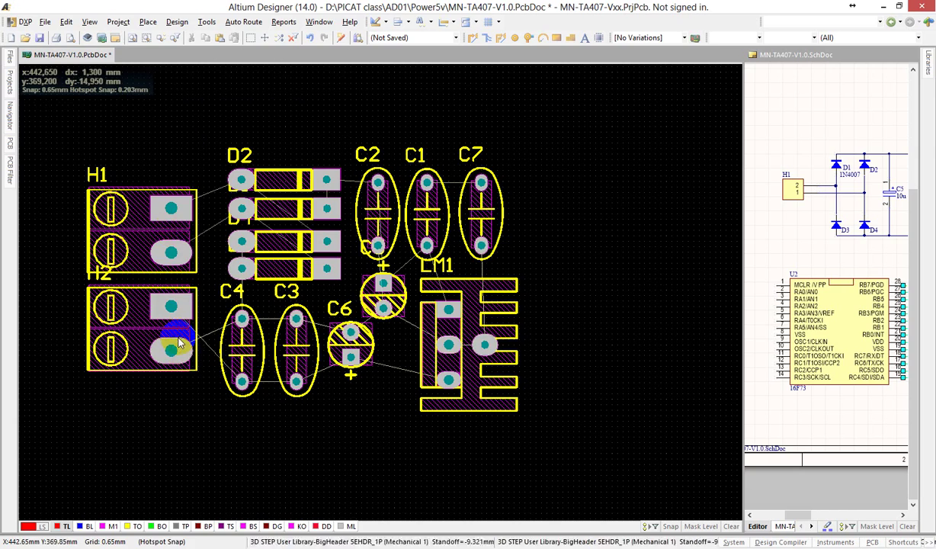
# Offset diodes D1 and D4 sideways in the stack, select all four diodes and distribute them evenly in the vertical direction
pyautogui.keyDown('ctrl'); pyautogui.scroll(-4, 381, 261); pyautogui.keyUp('ctrl')
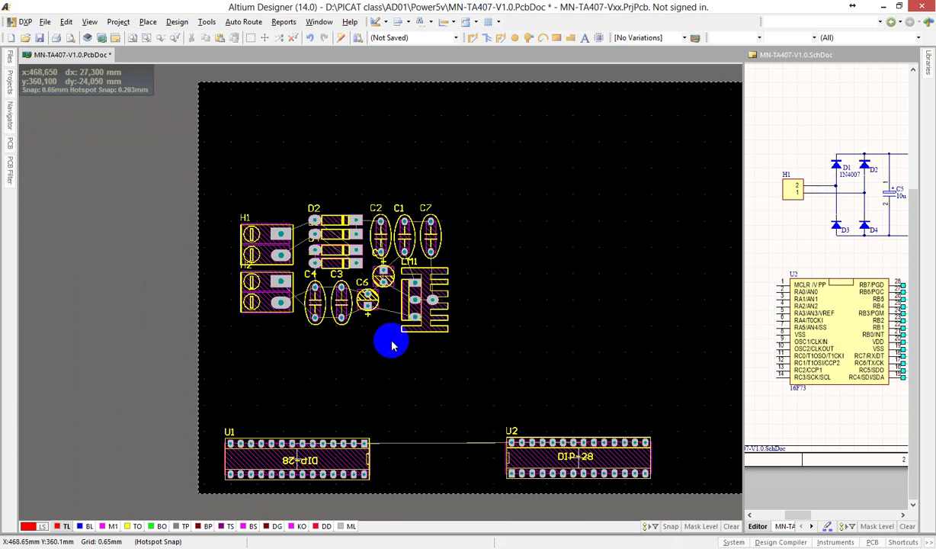
pyautogui.press('shift')
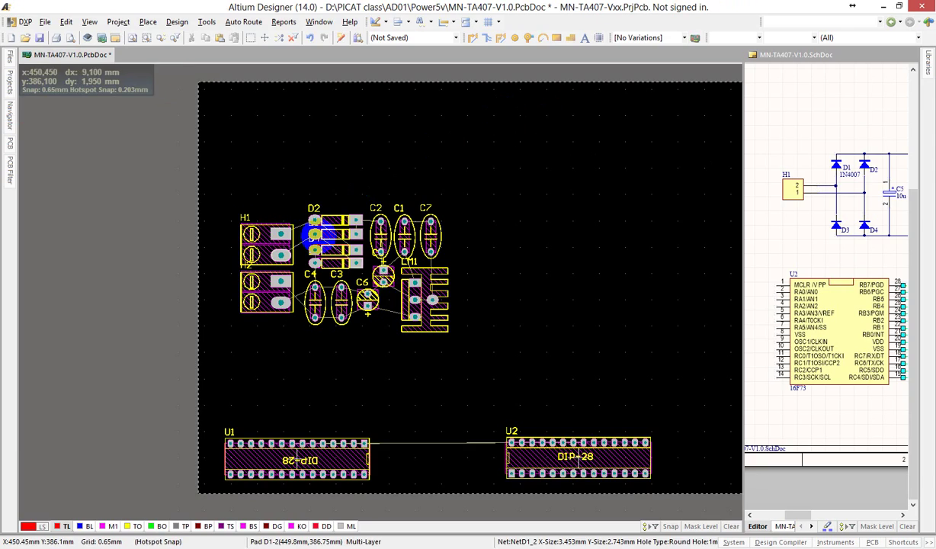
pyautogui.keyDown('ctrl'); pyautogui.scroll(5, 324, 242); pyautogui.keyUp('ctrl')
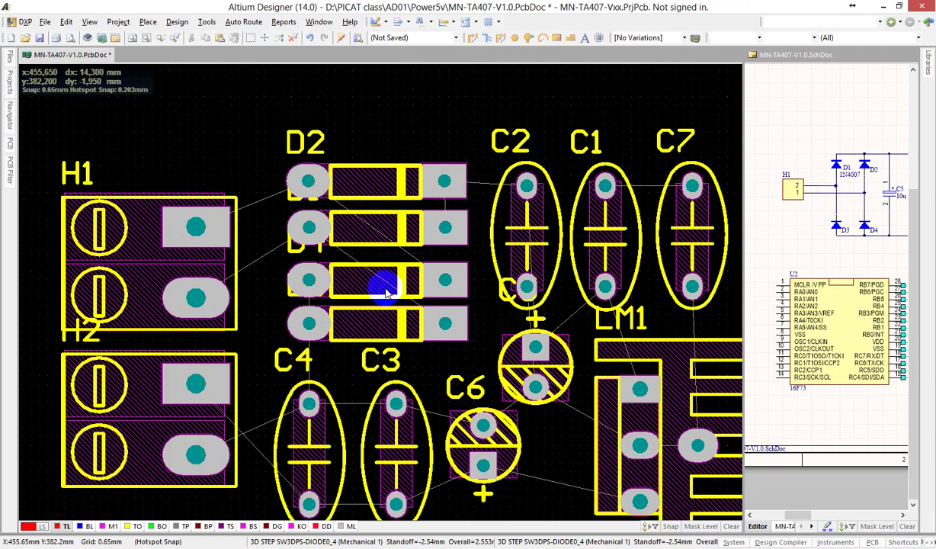
pyautogui.keyDown('ctrl'); pyautogui.scroll(-4, 381, 294); pyautogui.keyUp('ctrl')
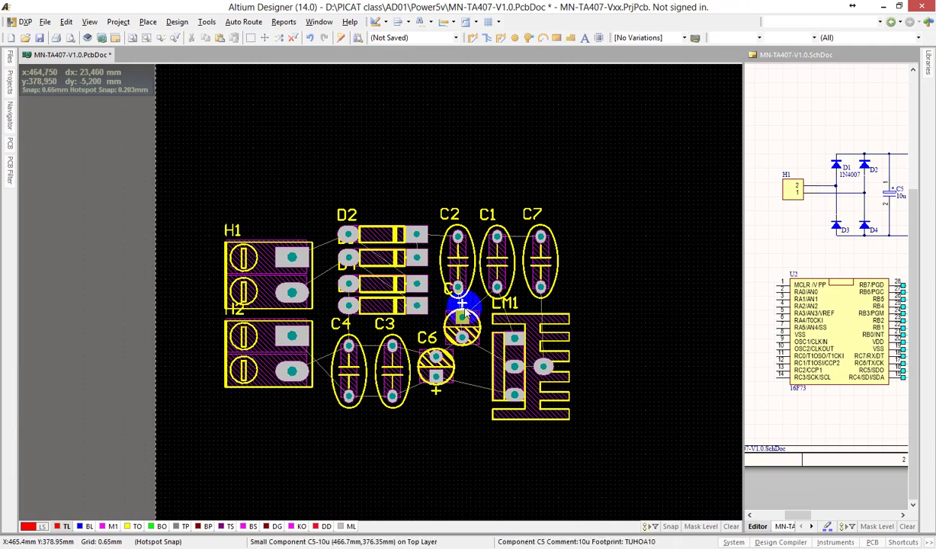
pyautogui.moveTo(351, 286); pyautogui.dragTo(304, 261, button='right')
pyautogui.keyDown('ctrl'); pyautogui.scroll(2, 303, 261); pyautogui.keyUp('ctrl')
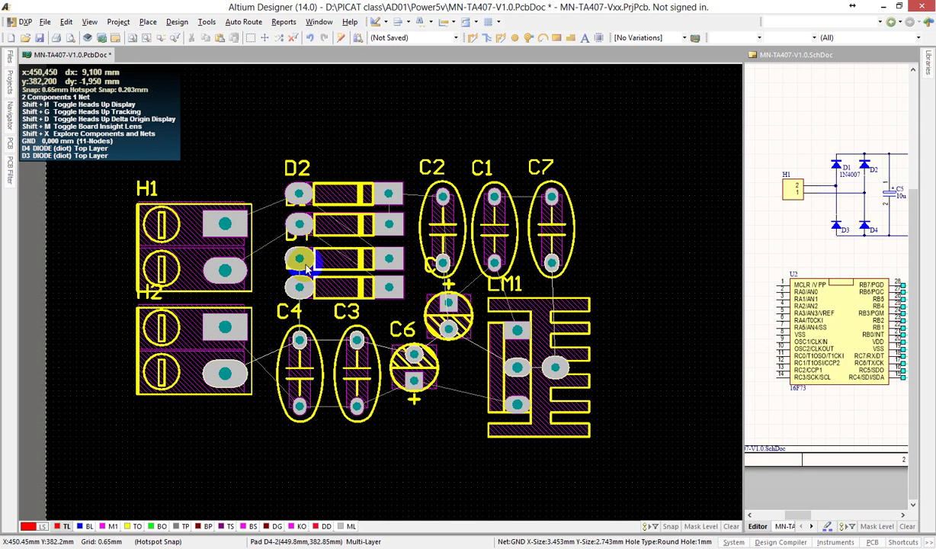
pyautogui.moveTo(305, 263); pyautogui.dragTo(311, 237)
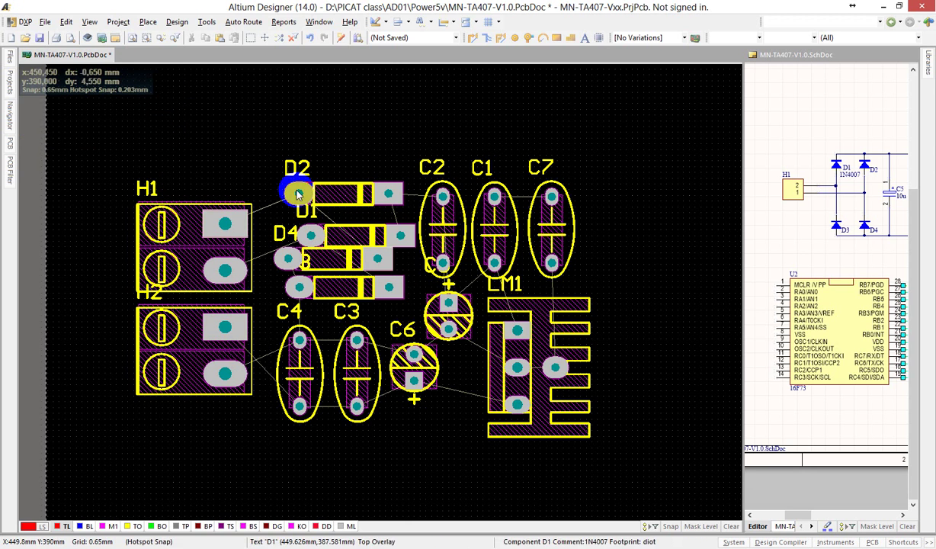
pyautogui.moveTo(257, 111); pyautogui.dragTo(433, 324)
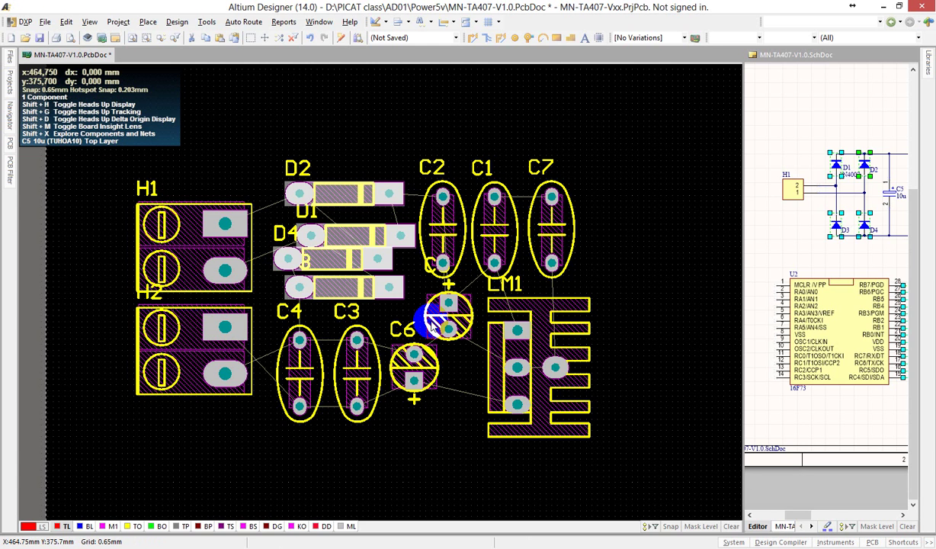
pyautogui.hotkey('ctrl', 'z')
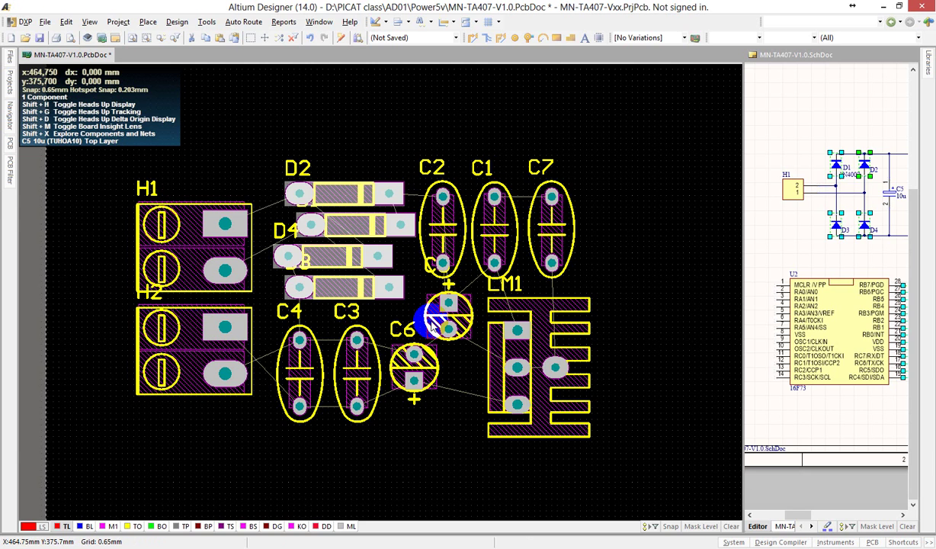
# Align the four selected diodes by their left edges
pyautogui.hotkey('ctrl', 'shift', 'l')
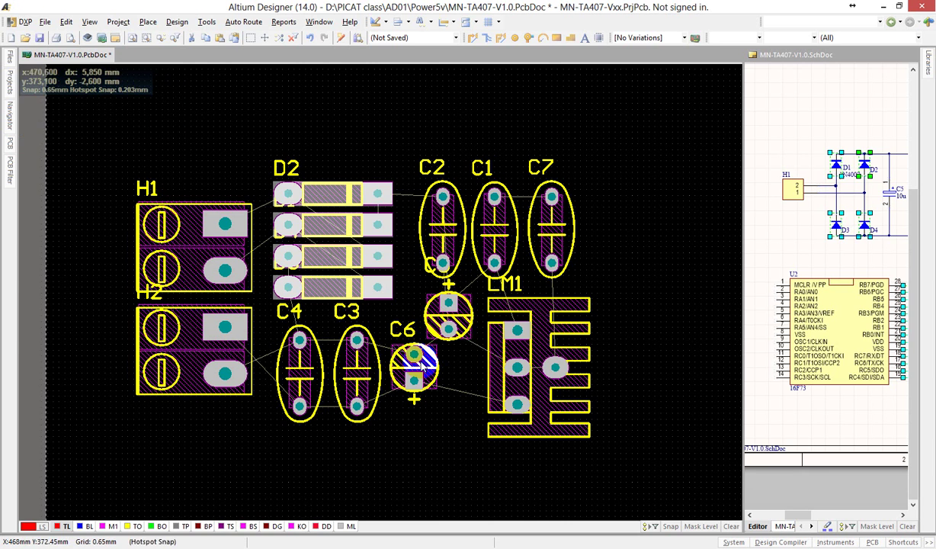
pyautogui.keyDown('ctrl'); pyautogui.scroll(1, 305, 191); pyautogui.keyUp('ctrl')
pyautogui.keyDown('ctrl'); pyautogui.scroll(2, 305, 191); pyautogui.keyUp('ctrl')
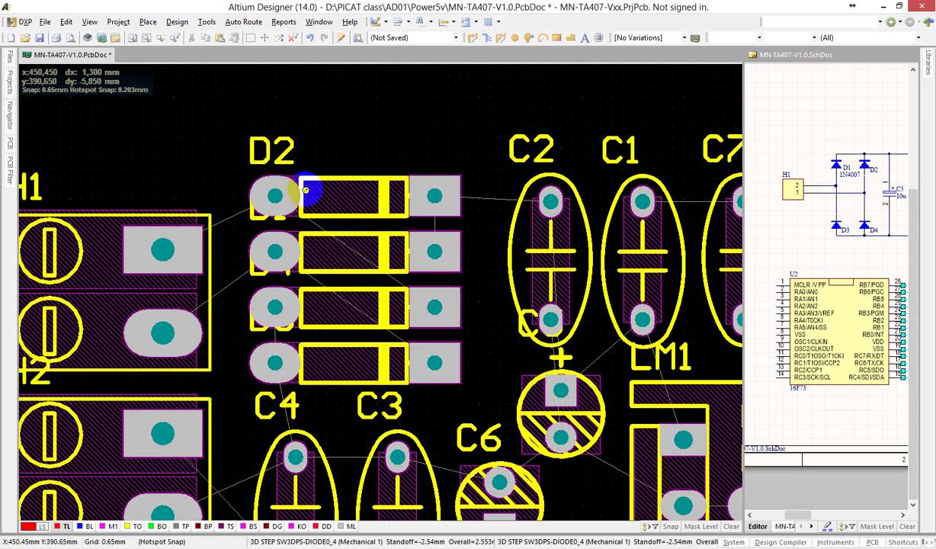
# Move diode D1 up toward D2, select all four diodes, and restore their even vertical spacing
pyautogui.moveTo(345, 255); pyautogui.dragTo(272, 236)
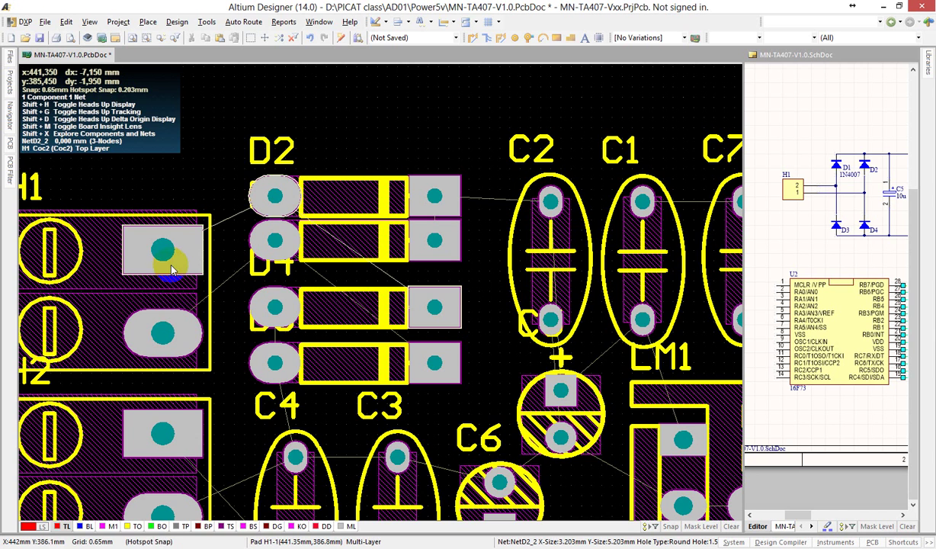
pyautogui.press('s')
pyautogui.press('i')
pyautogui.click(206, 101)
pyautogui.click(501, 410)
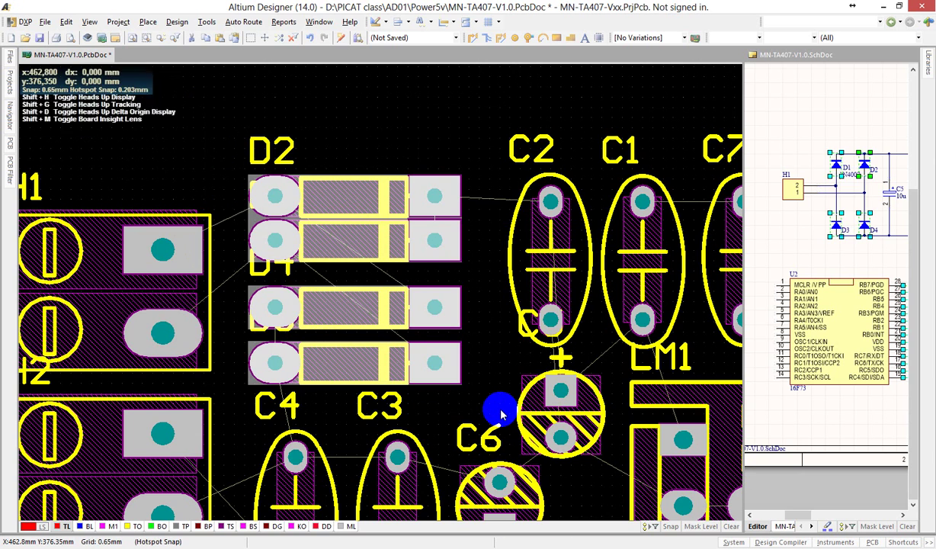
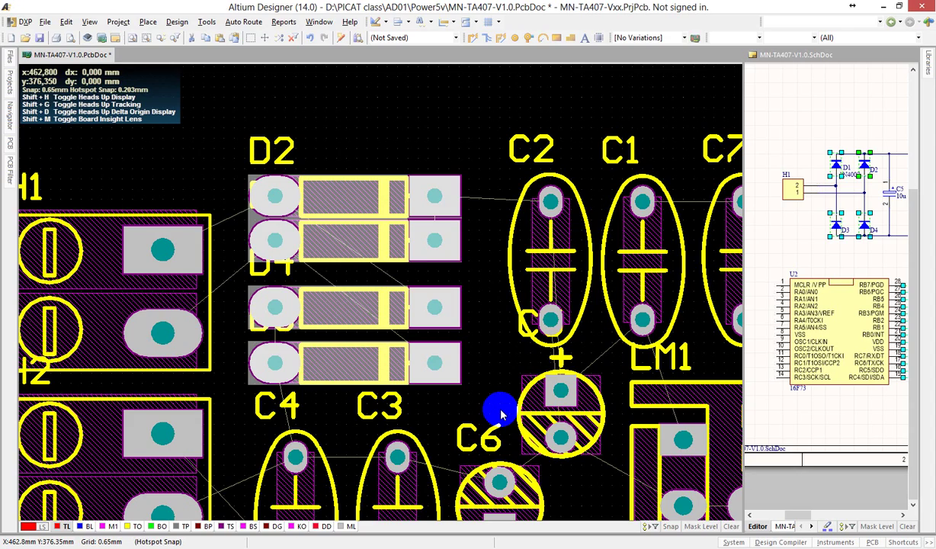
pyautogui.hotkey('ctrl', 'z')
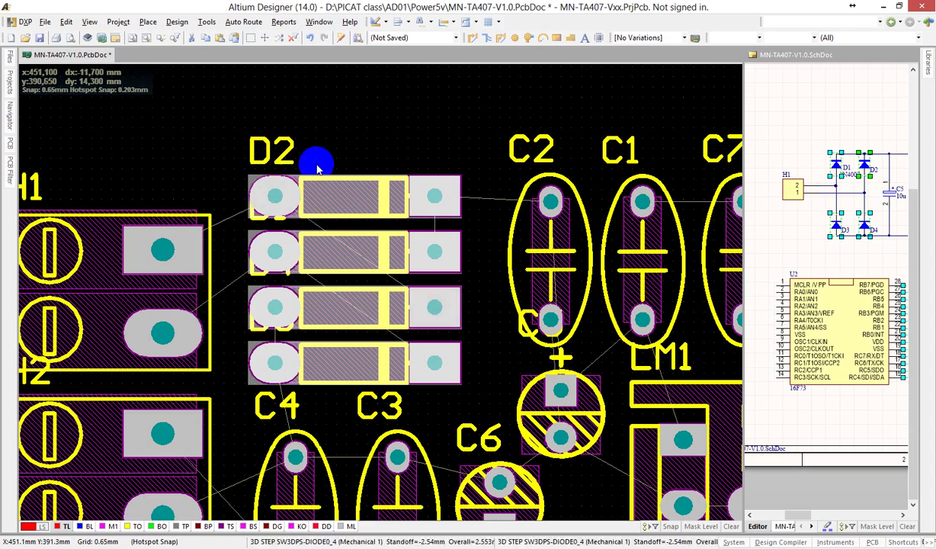
# Move C5 to the right of C7 and place C2 above the diode stack
pyautogui.keyDown('ctrl'); pyautogui.scroll(-3, 318, 168); pyautogui.keyUp('ctrl')
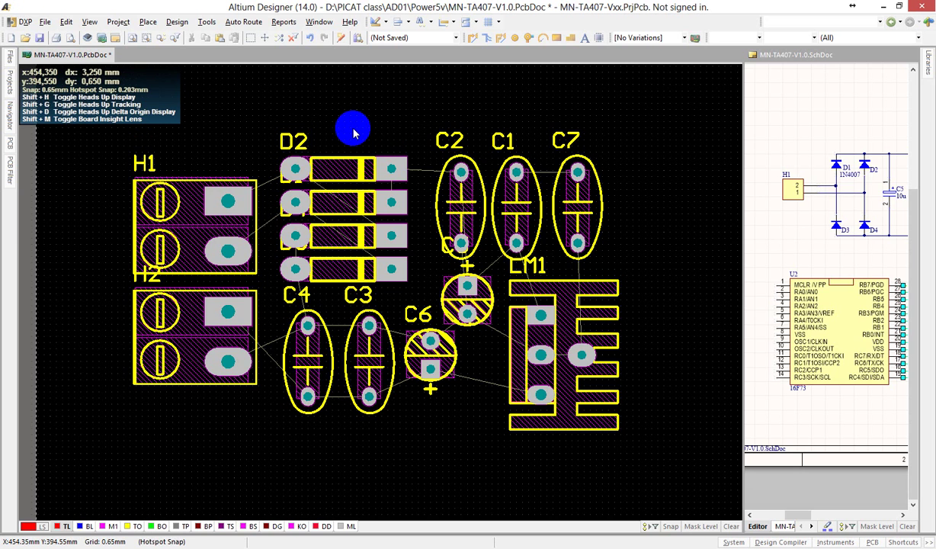
pyautogui.moveTo(468, 297); pyautogui.dragTo(648, 206)
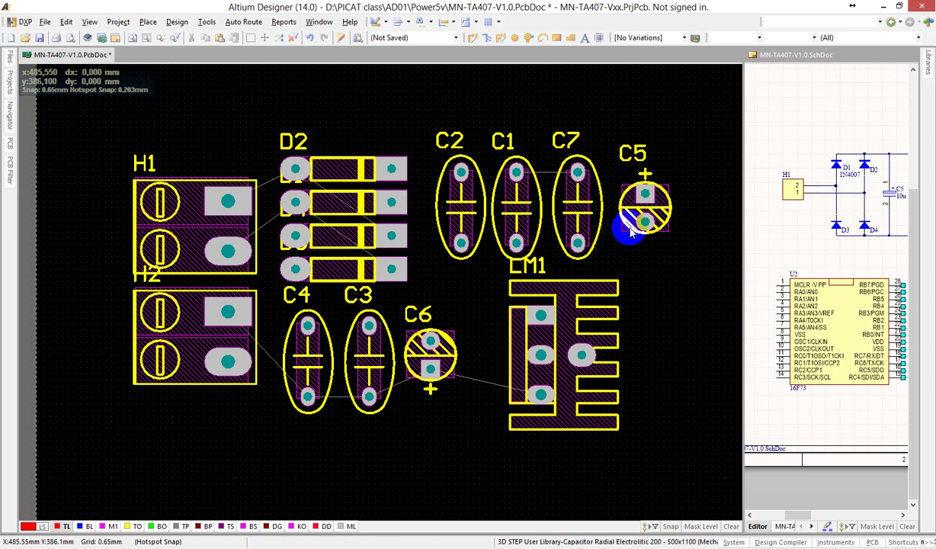
pyautogui.click(372, 202)
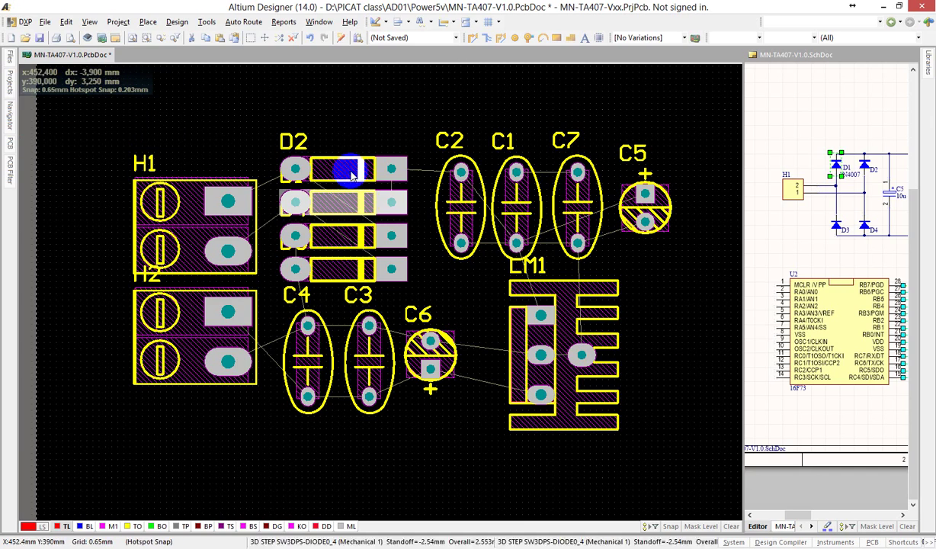
pyautogui.click(463, 209)
pyautogui.moveTo(463, 210); pyautogui.dragTo(434, 245)
# Distribute C2 and the four diodes evenly in the vertical direction, and undo it so C2 sits beside C1 again
pyautogui.keyDown('ctrl'); pyautogui.scroll(-2, 414, 161); pyautogui.keyUp('ctrl')
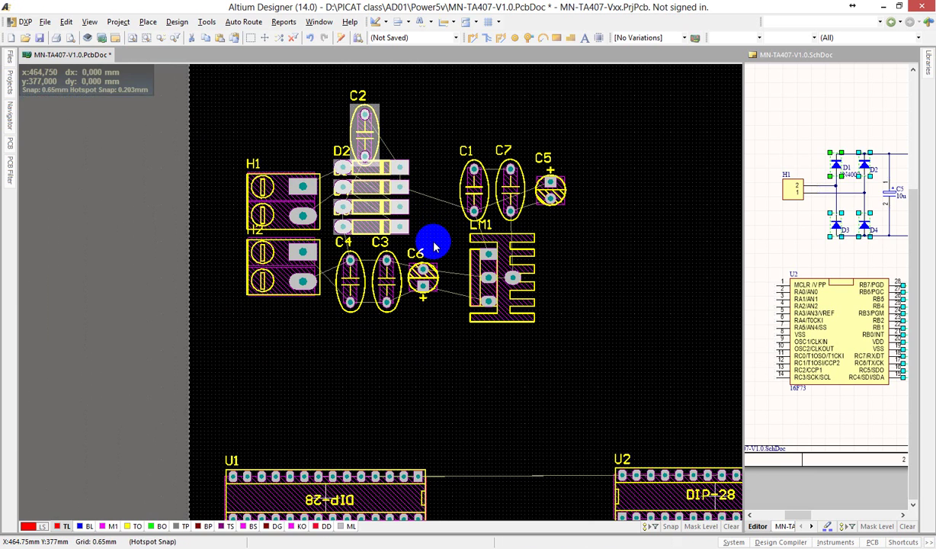
pyautogui.hotkey('ctrl', 'shift', 'v')
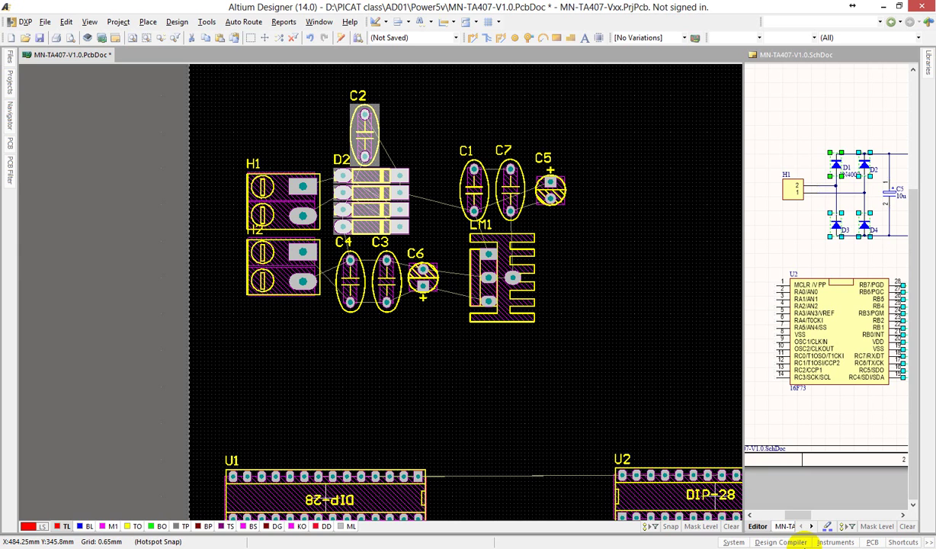
pyautogui.click(431, 198)
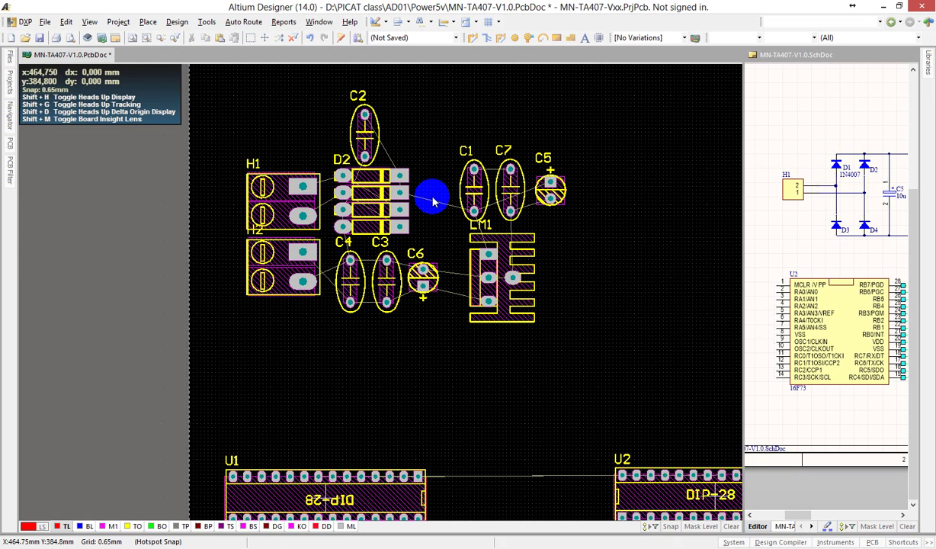
pyautogui.moveTo(432, 199); pyautogui.dragTo(446, 197)
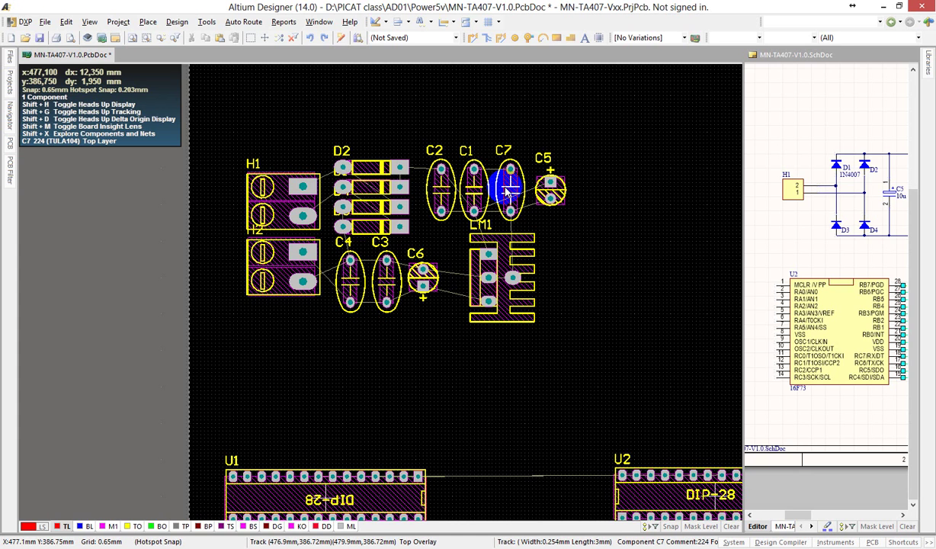
pyautogui.click(313, 76)
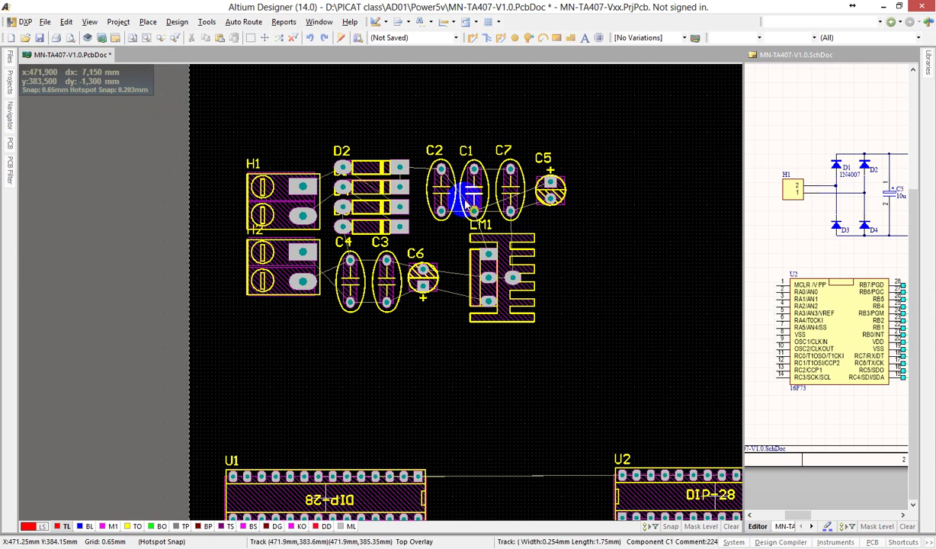
# Place C5 below C2 and shift C6 sideways so it lines up directly beneath C5
pyautogui.moveTo(422, 276); pyautogui.dragTo(419, 283)
pyautogui.moveTo(489, 237); pyautogui.dragTo(330, 181)
pyautogui.press('pageup')
pyautogui.press('pageup')
pyautogui.press('pageup')
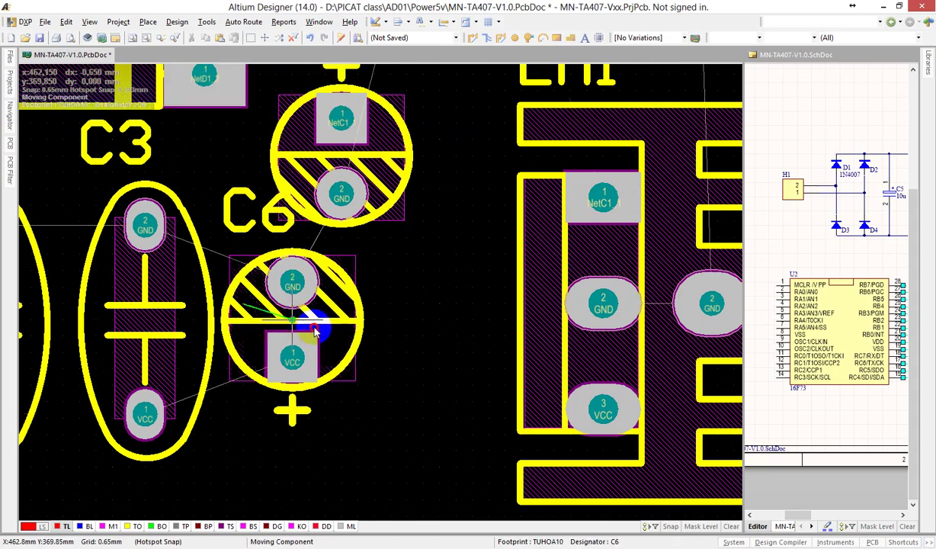
pyautogui.moveTo(303, 324); pyautogui.dragTo(335, 316)
# Examine the compacted power supply layout and its placement on the whole board
pyautogui.press('pagedown')
pyautogui.press('pagedown')
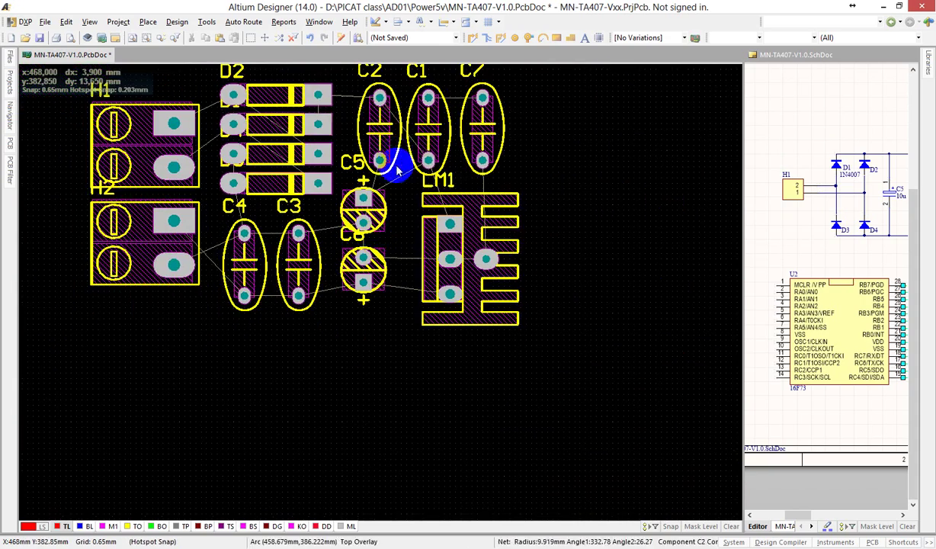
pyautogui.press('pagedown')
pyautogui.press('pagedown')
pyautogui.press('pagedown')
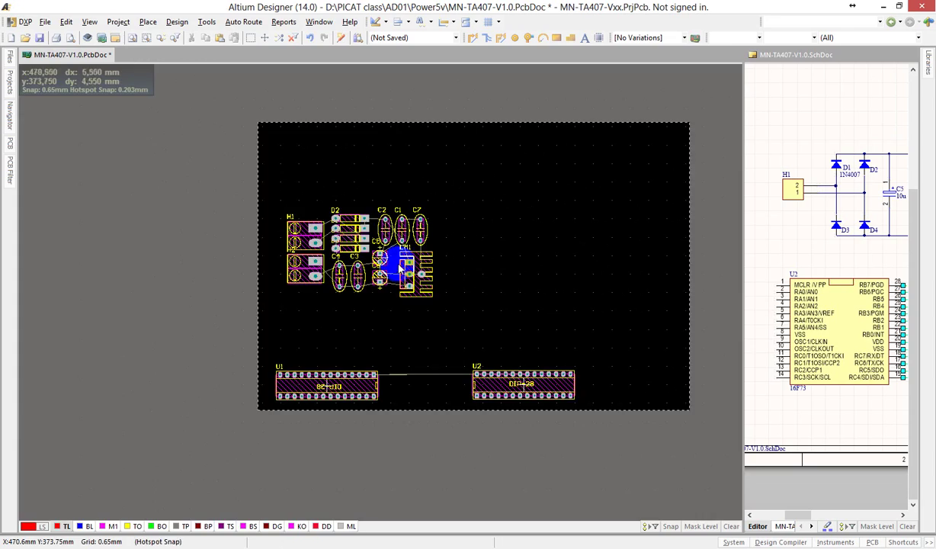
pyautogui.press('pageup')
pyautogui.press('pageup')
pyautogui.press('pagedown')
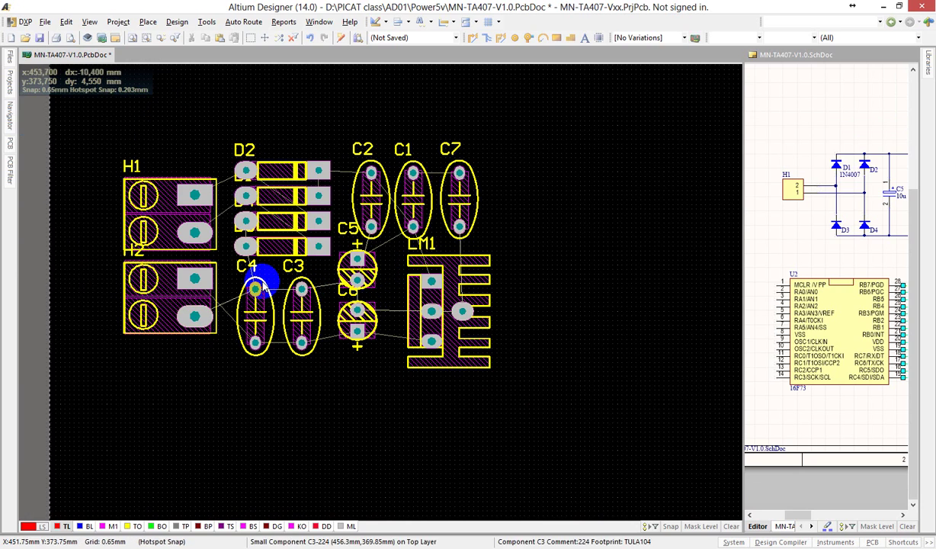
pyautogui.press('pagedown')
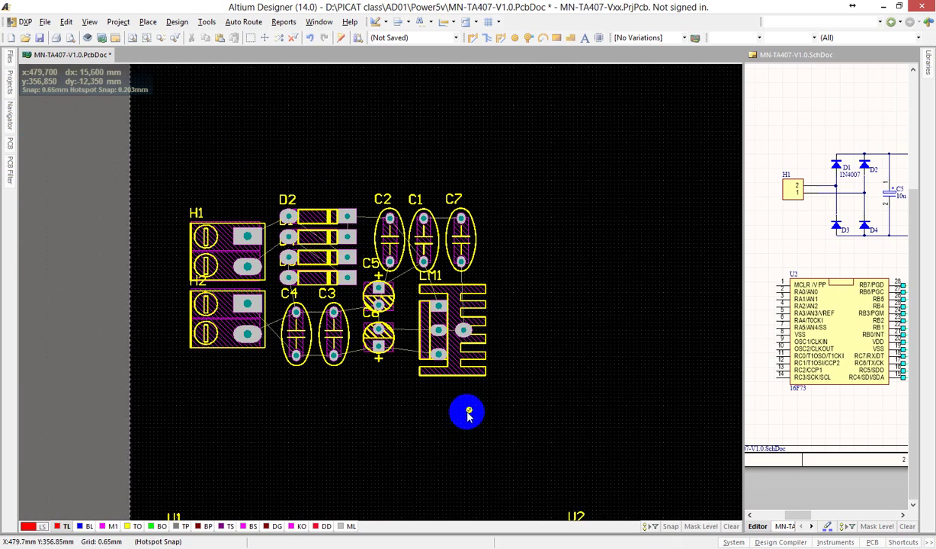
# Make the Keep-Out layer active and move U1 and U2 up beneath the power supply components, rotating each by 180 degrees
pyautogui.click(299, 526)
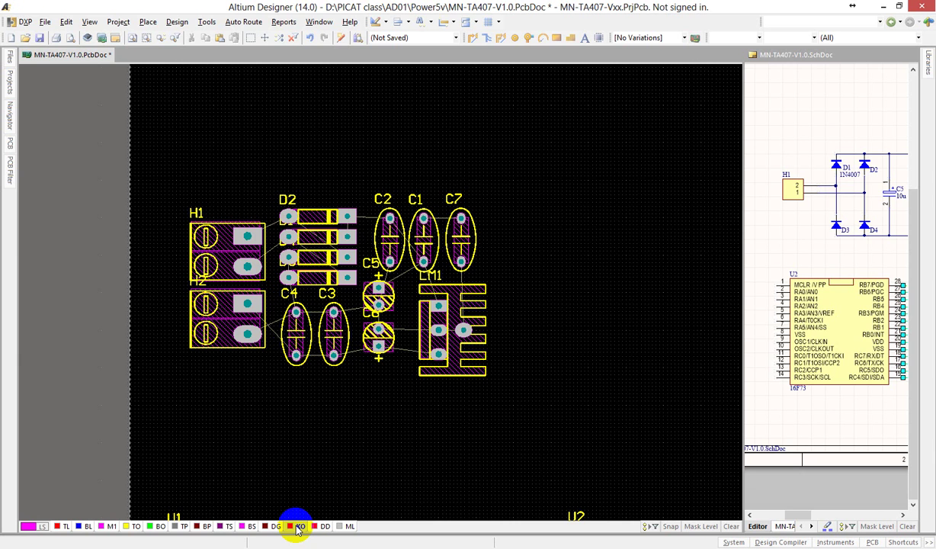
pyautogui.keyDown('ctrl'); pyautogui.scroll(-3, 271, 313); pyautogui.keyUp('ctrl')
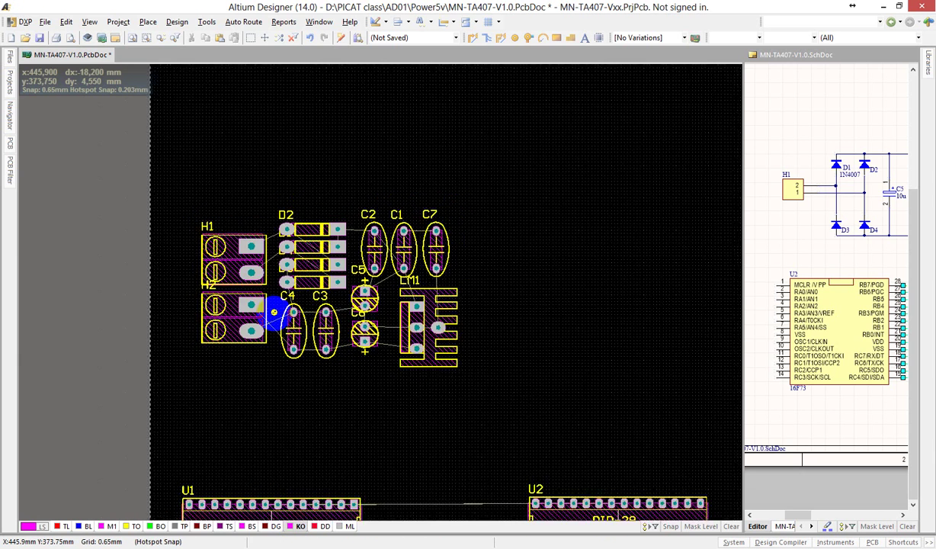
pyautogui.moveTo(271, 439); pyautogui.dragTo(283, 379)
pyautogui.press('space')
pyautogui.press('space')
pyautogui.moveTo(458, 436); pyautogui.dragTo(423, 410)
pyautogui.moveTo(311, 370); pyautogui.dragTo(271, 372)
pyautogui.moveTo(379, 397); pyautogui.dragTo(402, 399)
# Highlight the nets of several U1 lower-row pads, including D7 and D3, to trace their connections to U2, and clear the highlighting
pyautogui.keyDown('ctrl'); pyautogui.scroll(2, 308, 422); pyautogui.keyUp('ctrl')
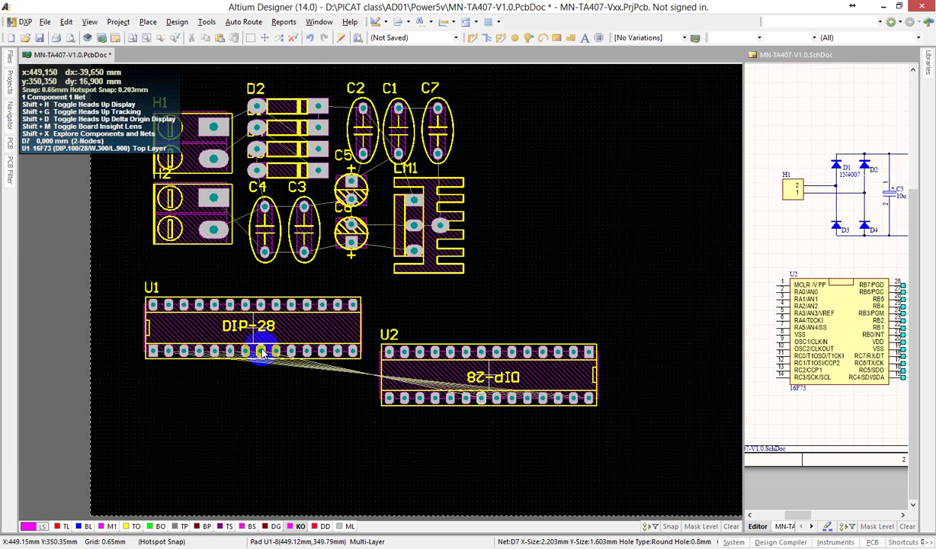
pyautogui.keyDown('ctrl'); pyautogui.click(261, 351); pyautogui.keyUp('ctrl')
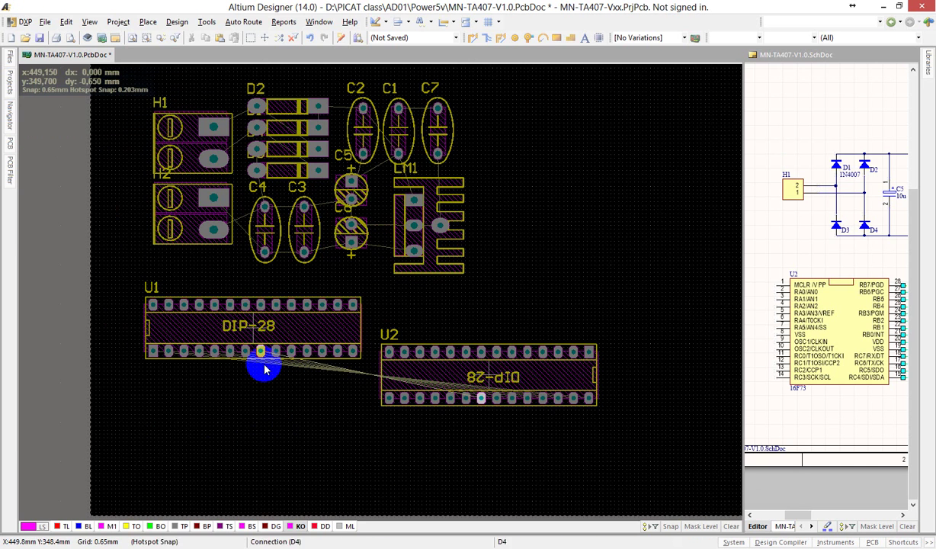
pyautogui.keyDown('ctrl'); pyautogui.click(229, 350); pyautogui.keyUp('ctrl')
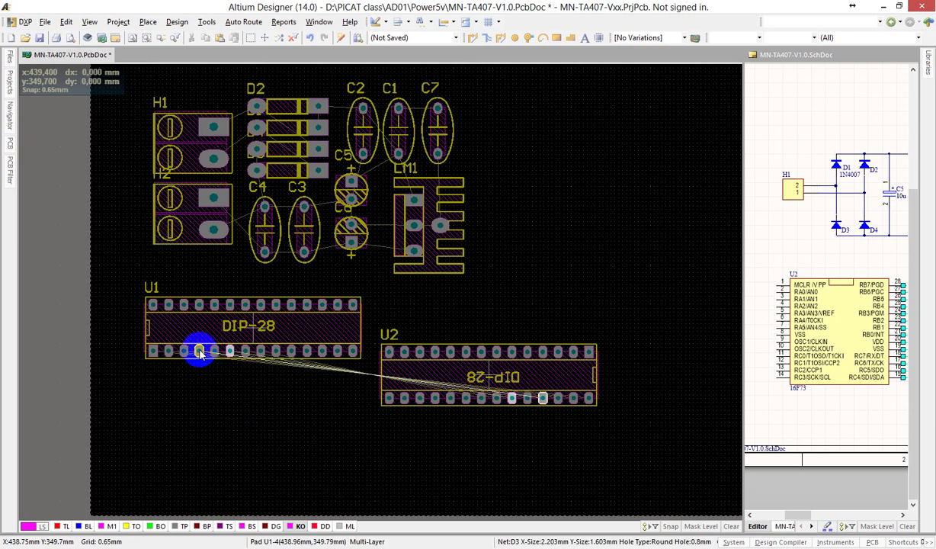
pyautogui.keyDown('ctrl'); pyautogui.click(198, 350); pyautogui.keyUp('ctrl')
pyautogui.keyDown('ctrl'); pyautogui.click(198, 385); pyautogui.keyUp('ctrl')
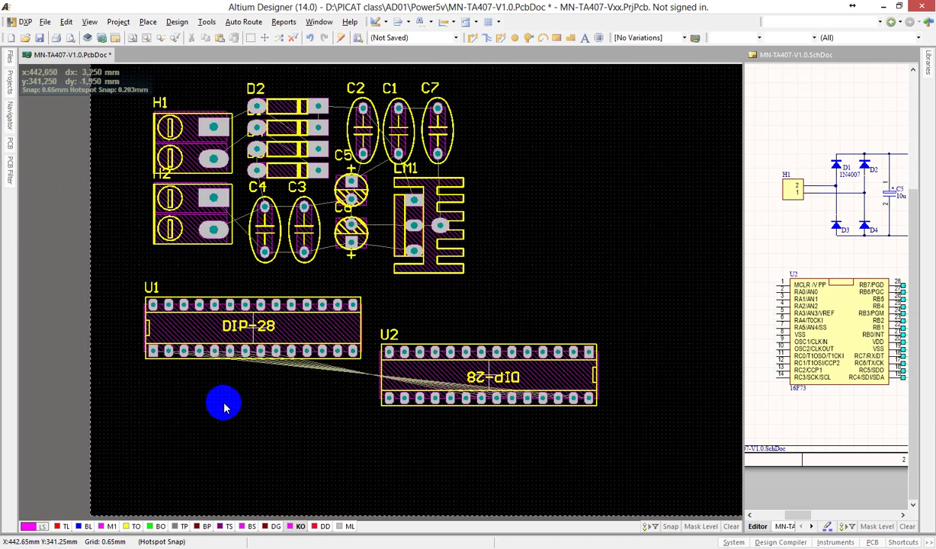
# Save the PCB document with the current component arrangement
pyautogui.keyDown('ctrl'); pyautogui.scroll(-1, 226, 406); pyautogui.keyUp('ctrl')
pyautogui.keyDown('ctrl'); pyautogui.scroll(-3, 344, 334); pyautogui.keyUp('ctrl')
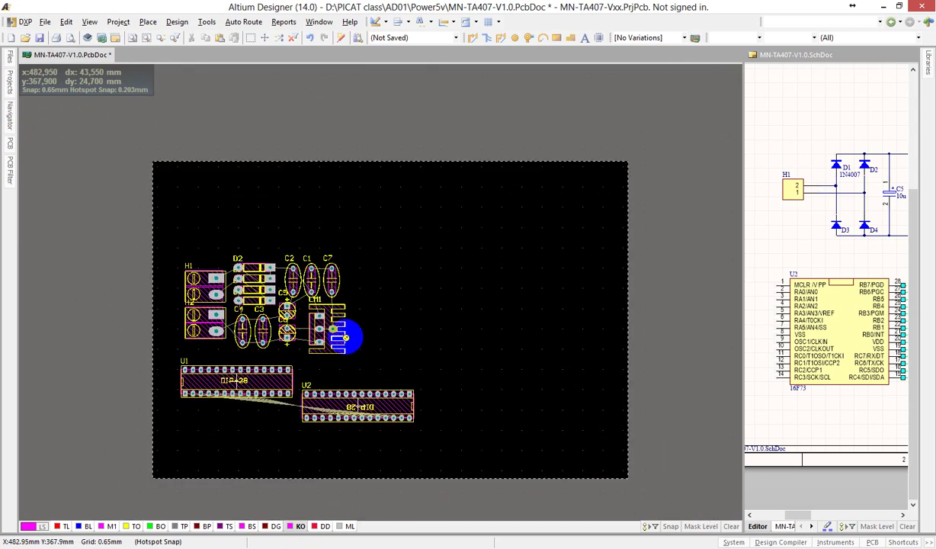
pyautogui.keyDown('ctrl'); pyautogui.scroll(2, 364, 336); pyautogui.keyUp('ctrl')
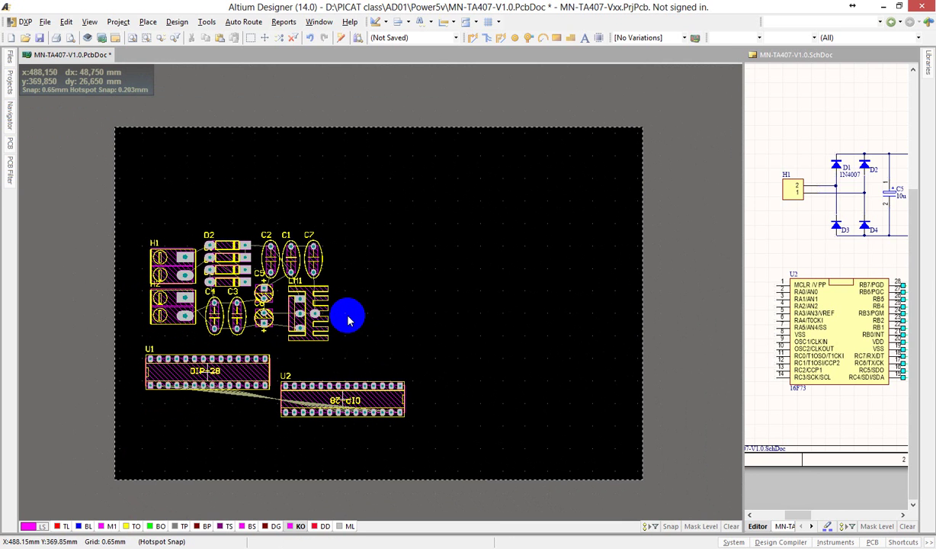
pyautogui.hotkey('ctrl', 's')
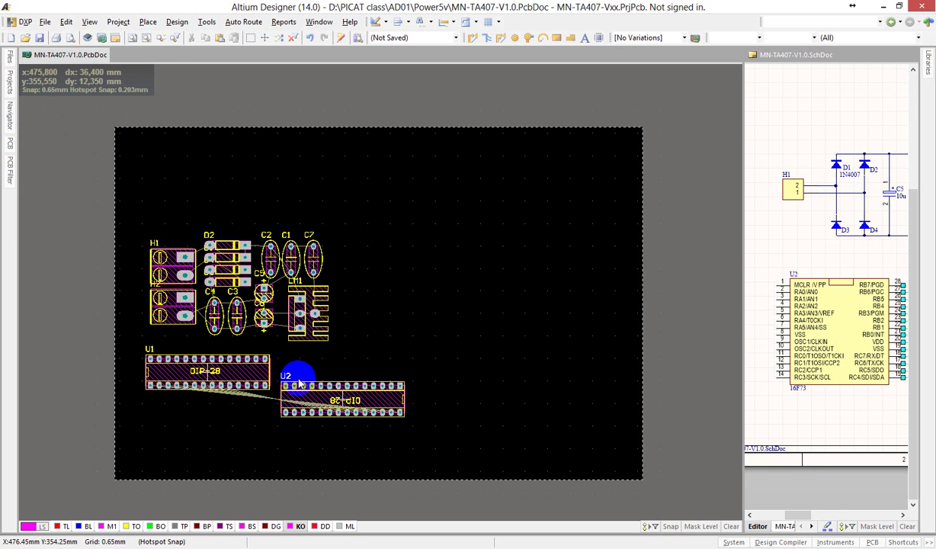
# Draw the left edge, about 57.85 mm long, and the top edge, about 85.8 mm, of the Keep-Out outline around the components
pyautogui.keyDown('ctrl'); pyautogui.scroll(2, 154, 345); pyautogui.keyUp('ctrl')
pyautogui.keyDown('ctrl'); pyautogui.scroll(1, 155, 342); pyautogui.keyUp('ctrl')
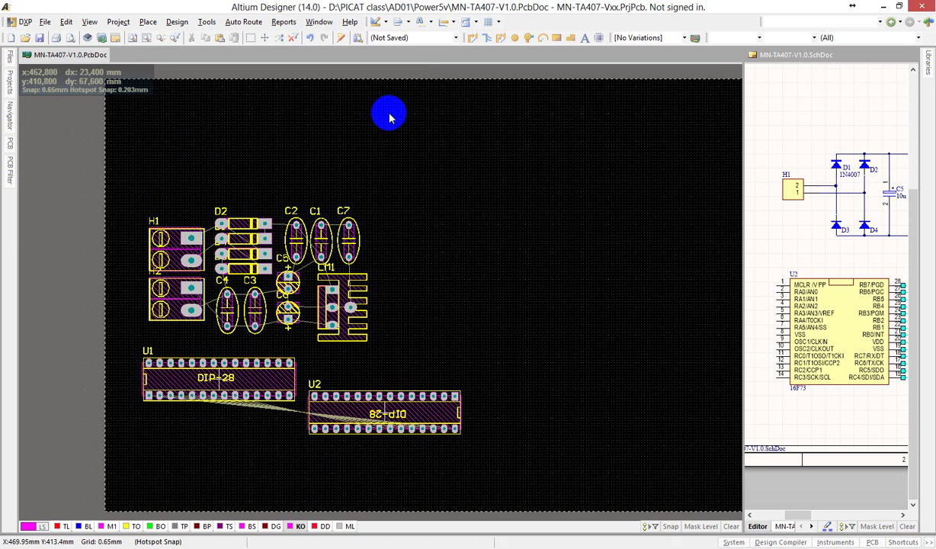
pyautogui.click(376, 22)
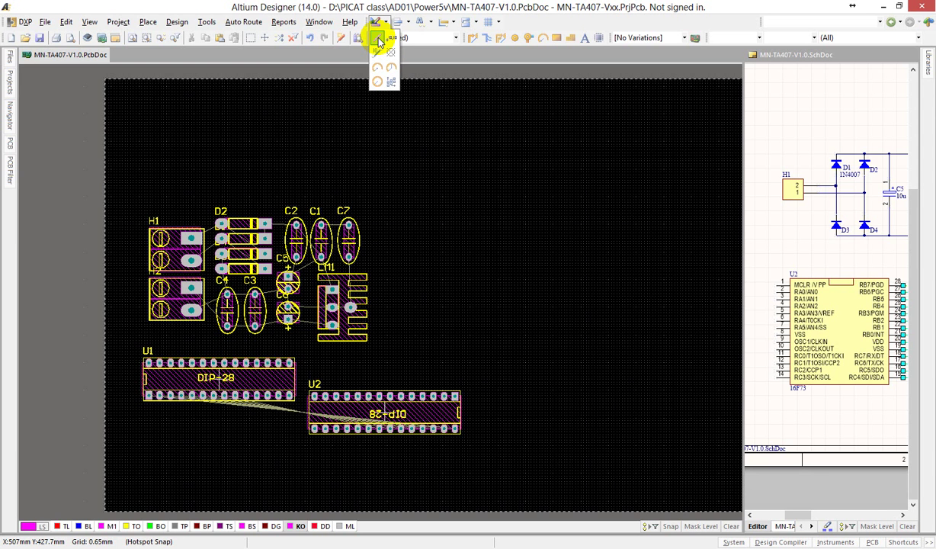
pyautogui.click(379, 43)
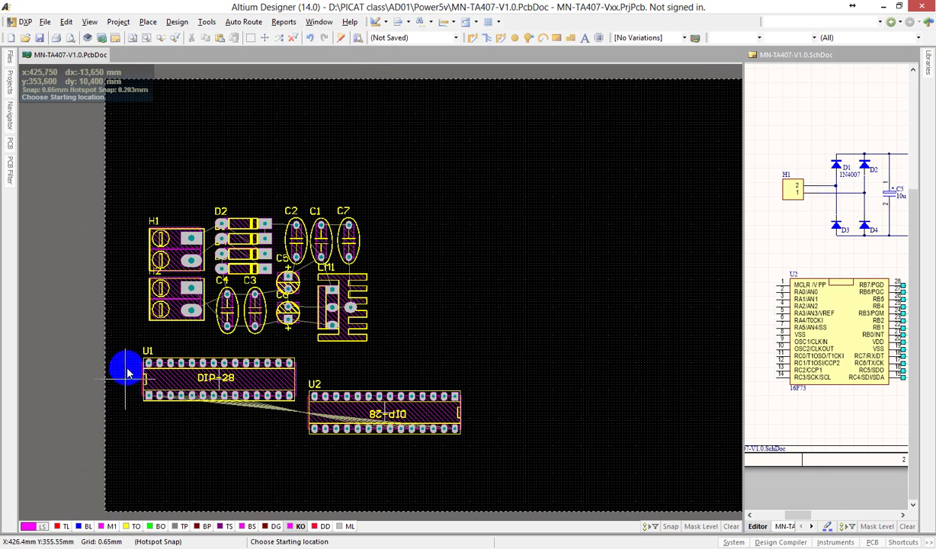
pyautogui.click(131, 452)
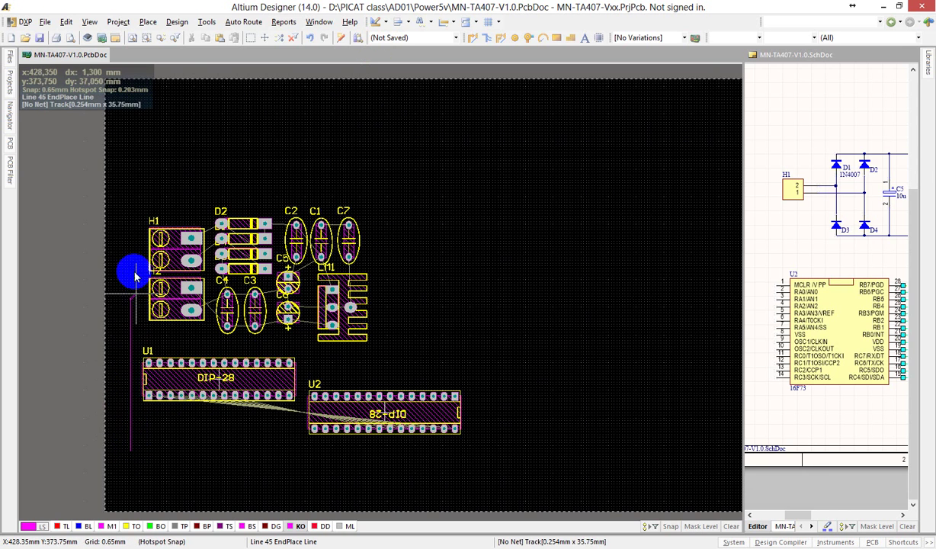
pyautogui.click(136, 202)
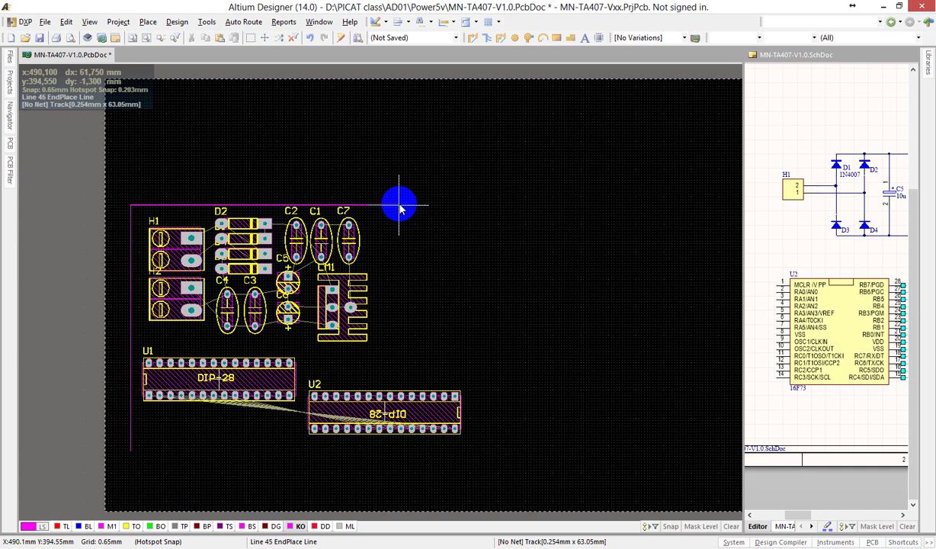
pyautogui.click(498, 206)
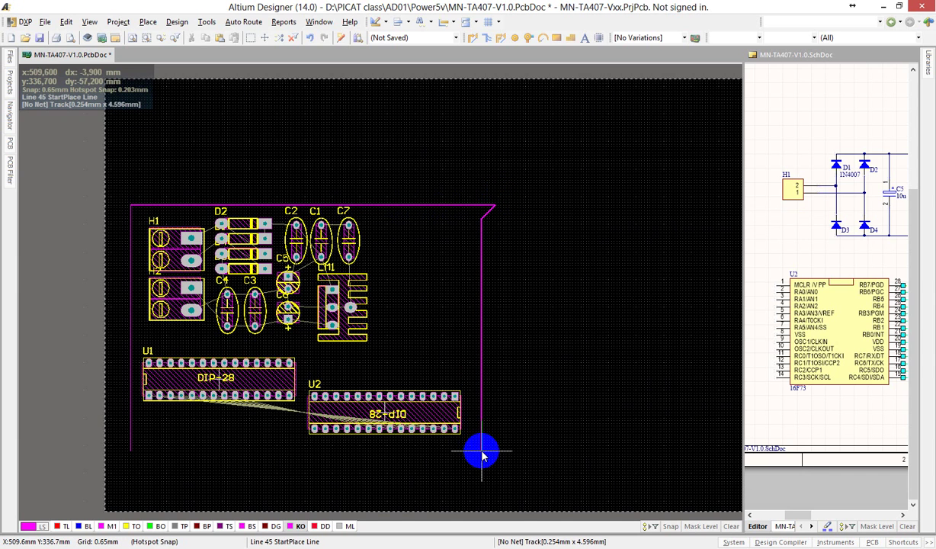
# Complete the outline with a right edge about 57.2 mm long and a bottom edge about 85.8 mm long
pyautogui.rightClick(485, 456)
pyautogui.click(495, 450)
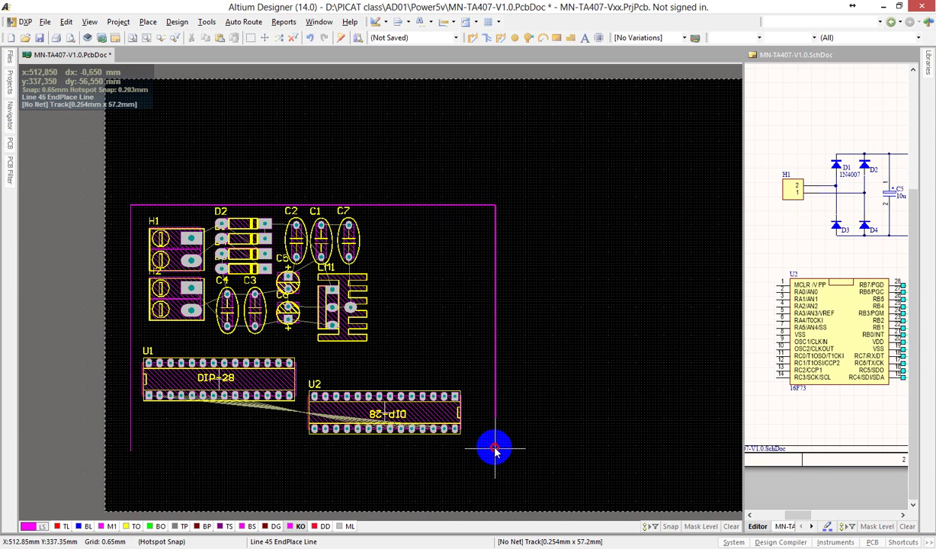
pyautogui.keyDown('ctrl'); pyautogui.scroll(5, 133, 452); pyautogui.keyUp('ctrl')
pyautogui.click(133, 448)
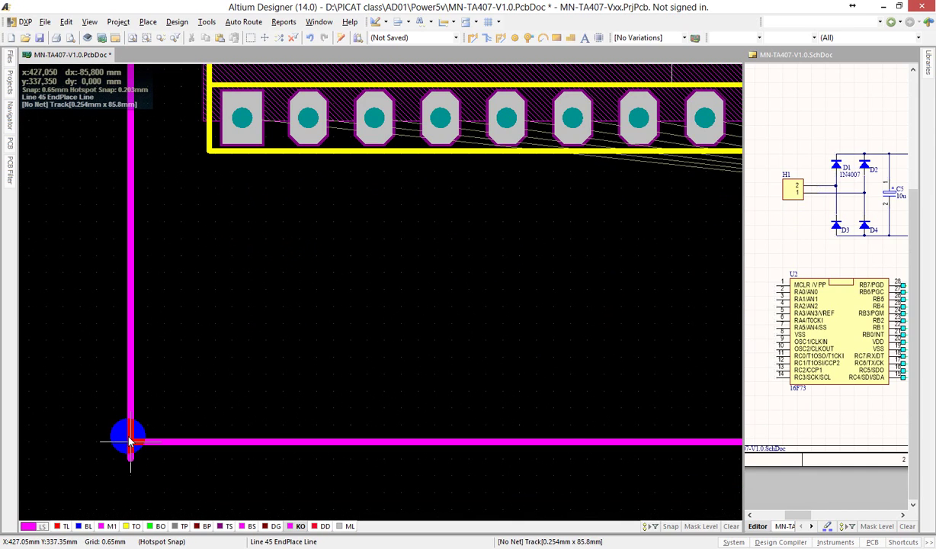
pyautogui.rightClick(130, 440)
pyautogui.click(129, 451)
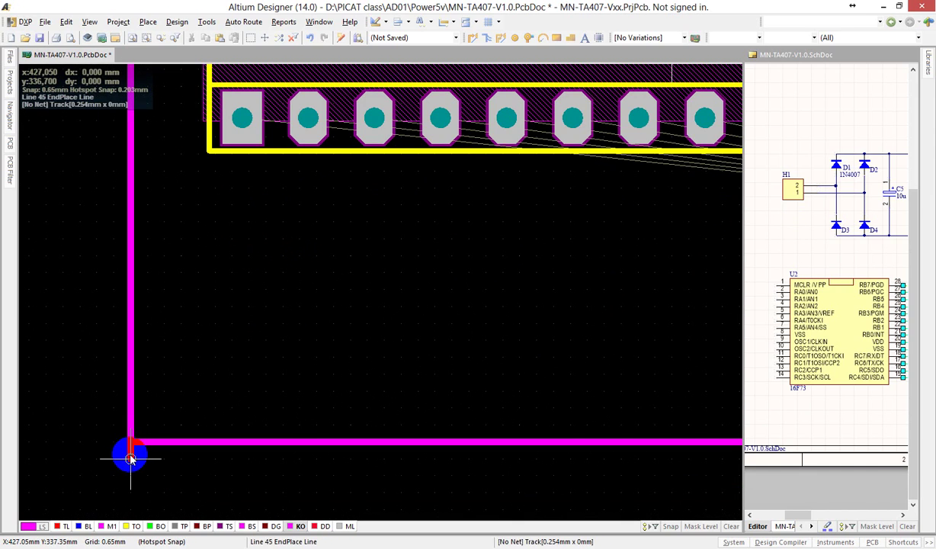
pyautogui.rightClick(129, 453)
pyautogui.rightClick(129, 452)
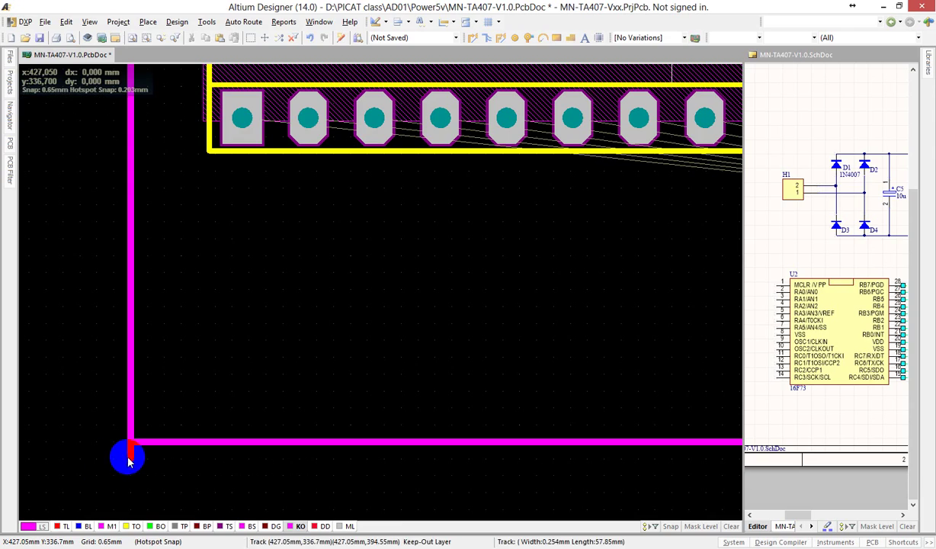
# Shorten the left outline edge so its lower end meets the bottom edge at the corner
pyautogui.click(133, 465)
pyautogui.moveTo(130, 449); pyautogui.dragTo(130, 440)
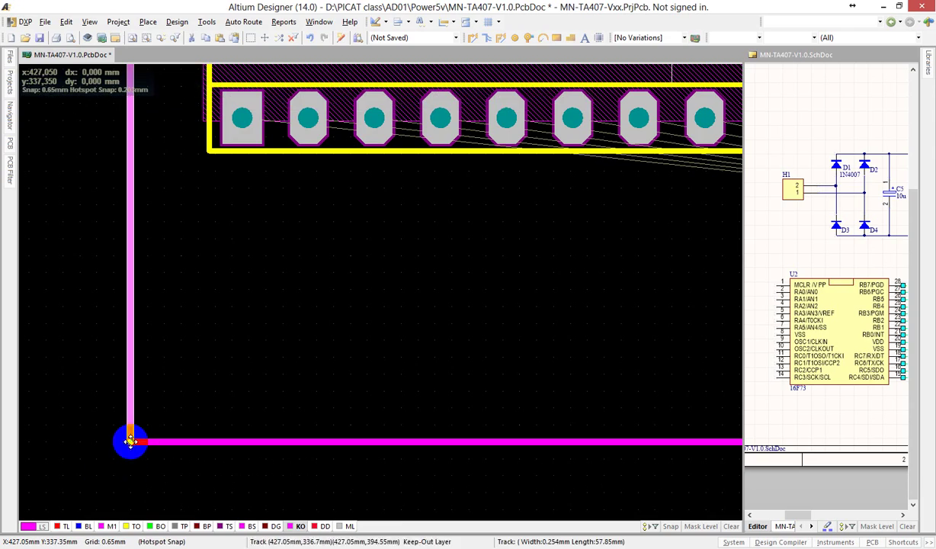
pyautogui.click(97, 364)
pyautogui.keyDown('ctrl'); pyautogui.scroll(-8, 98, 365); pyautogui.keyUp('ctrl')
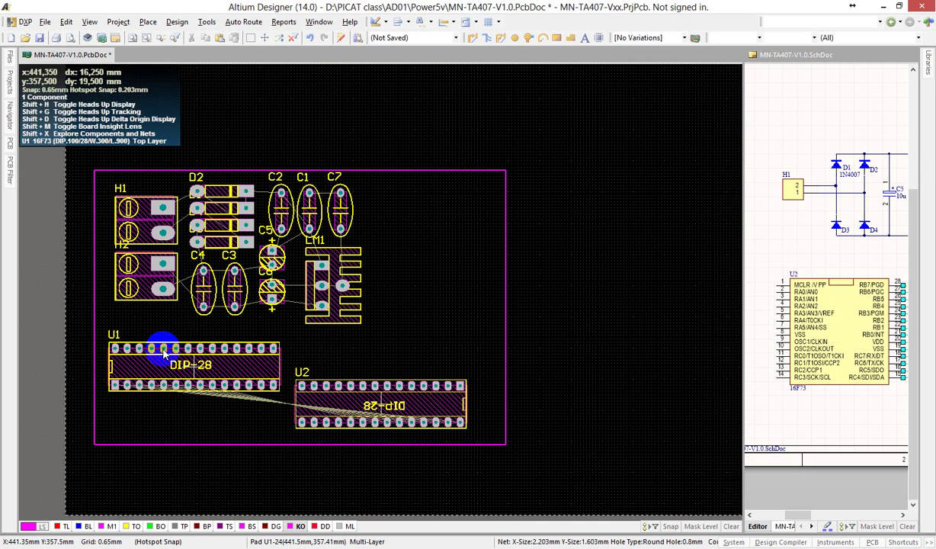
# Shift the components within the outline and line up U1 and U2 side by side in one row beneath the power supply
pyautogui.moveTo(82, 139); pyautogui.dragTo(486, 440)
pyautogui.moveTo(248, 369); pyautogui.dragTo(249, 374)
pyautogui.click(344, 481)
pyautogui.moveTo(357, 416); pyautogui.dragTo(392, 377)
pyautogui.moveTo(285, 374); pyautogui.dragTo(210, 376)
pyautogui.press('space')
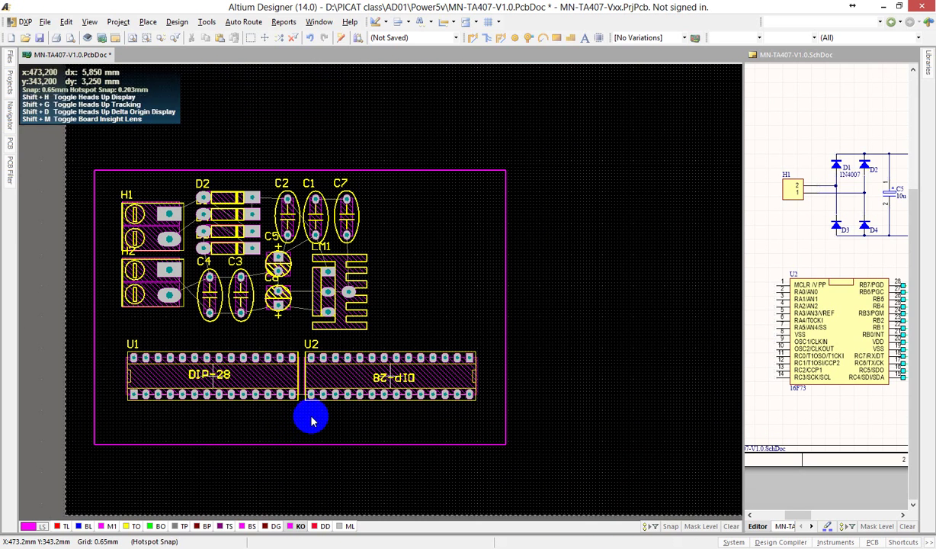
# Move the bottom outline edge slightly further down, away from U1 and U2
pyautogui.click(303, 443)
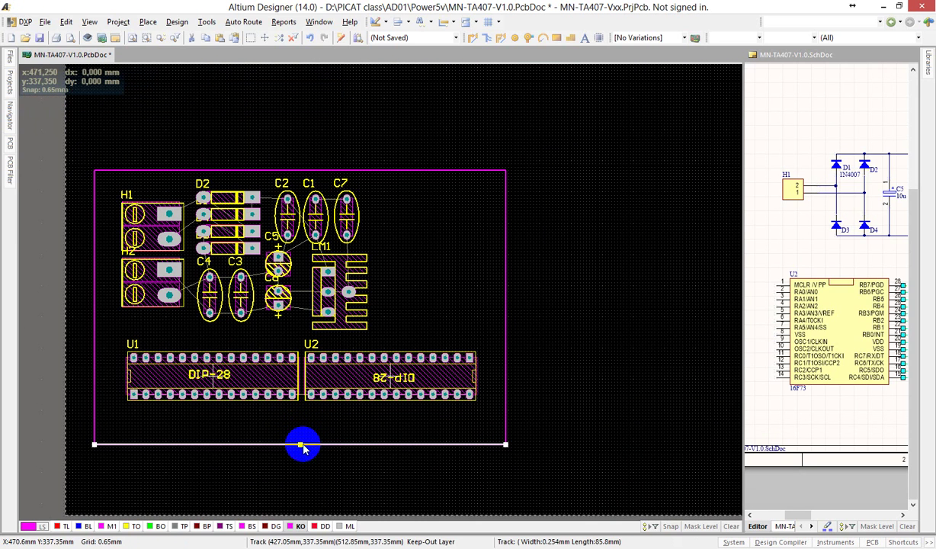
pyautogui.moveTo(301, 445); pyautogui.dragTo(302, 456)
pyautogui.click(341, 471)
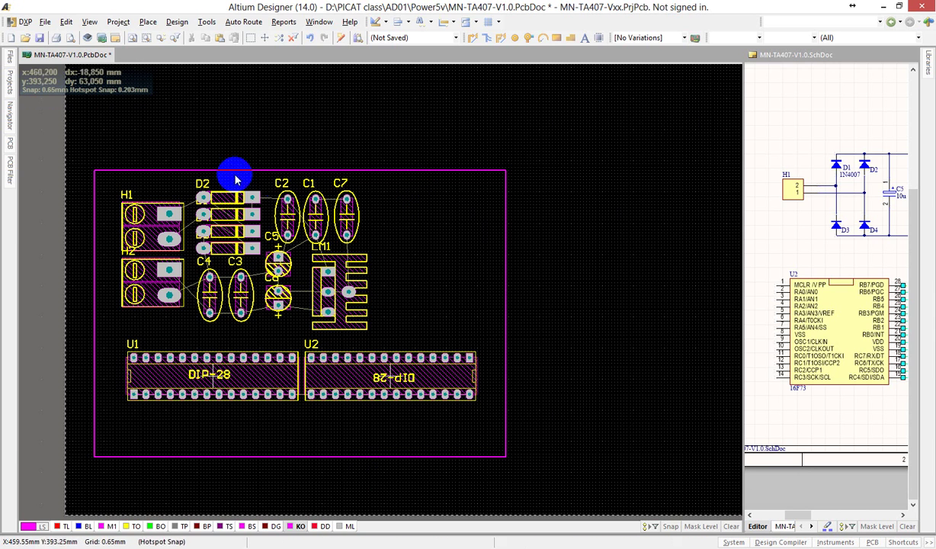
# Define the board shape from the four selected Keep-Out outline edges and clear the resulting mask
pyautogui.click(155, 170)
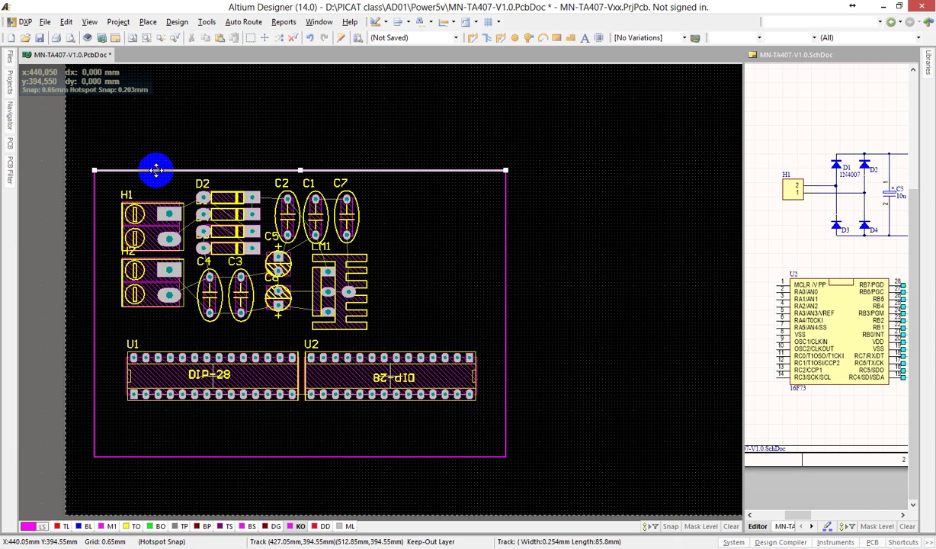
pyautogui.moveTo(491, 142)
pyautogui.mouseDown()
pyautogui.moveTo(591, 475)
pyautogui.moveTo(85, 445)
pyautogui.mouseUp()
pyautogui.keyDown('shift'); pyautogui.moveTo(80, 154); pyautogui.dragTo(109, 479); pyautogui.keyUp('shift')
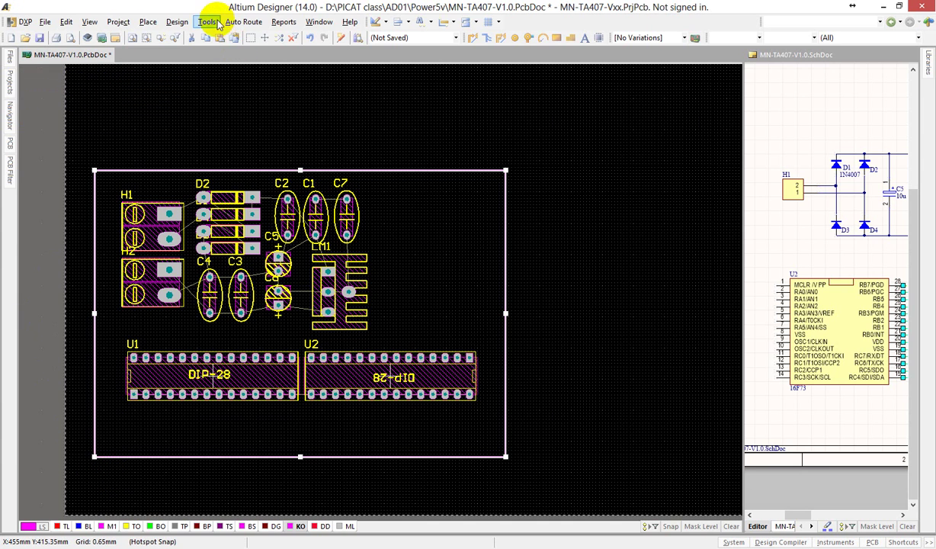
pyautogui.click(178, 23)
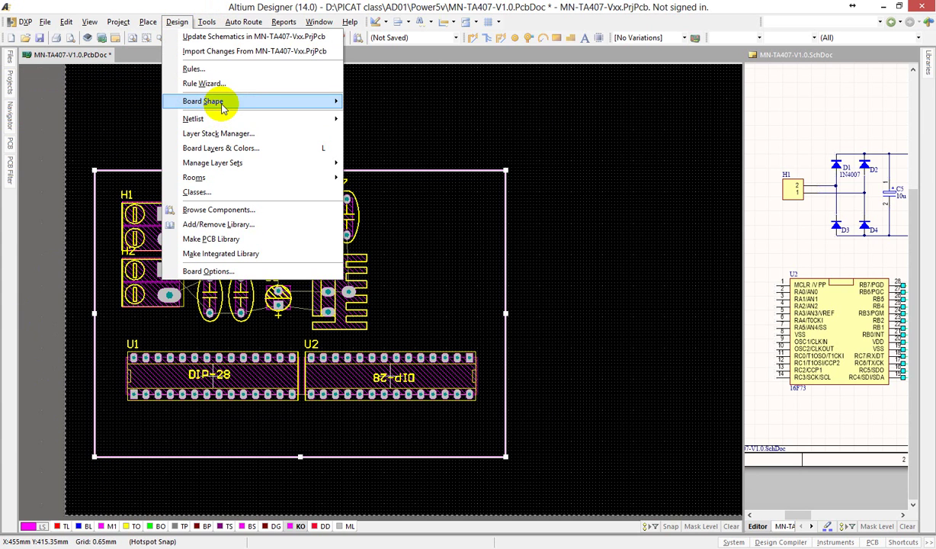
pyautogui.moveTo(223, 107)
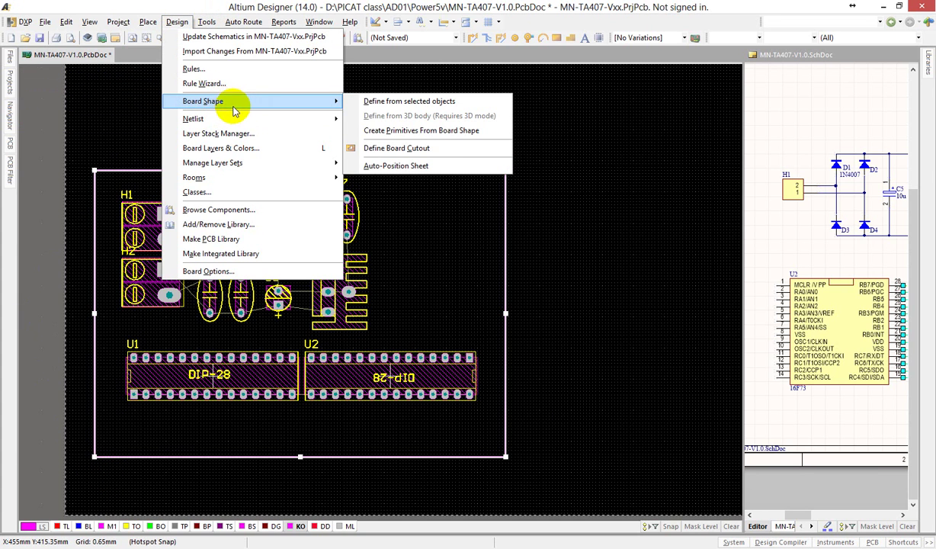
pyautogui.click(421, 106)
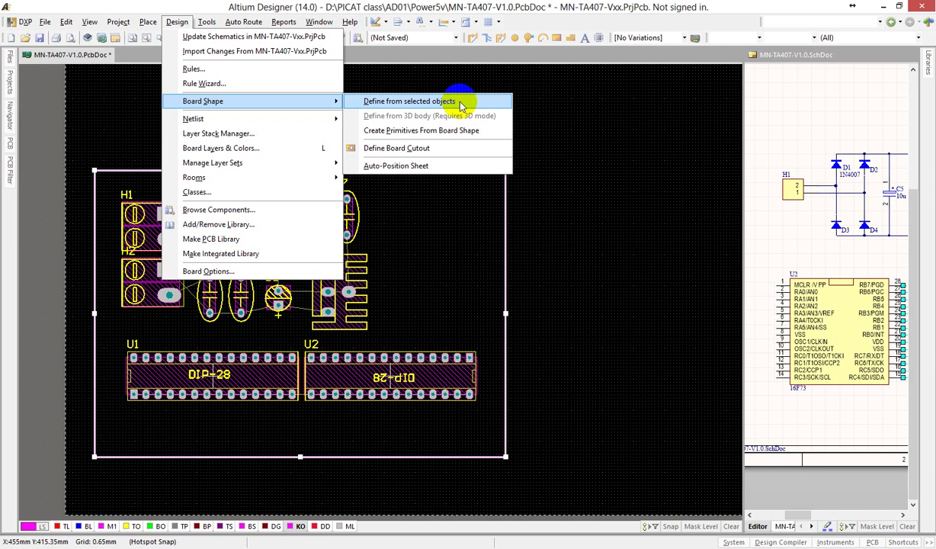
pyautogui.click(458, 102)
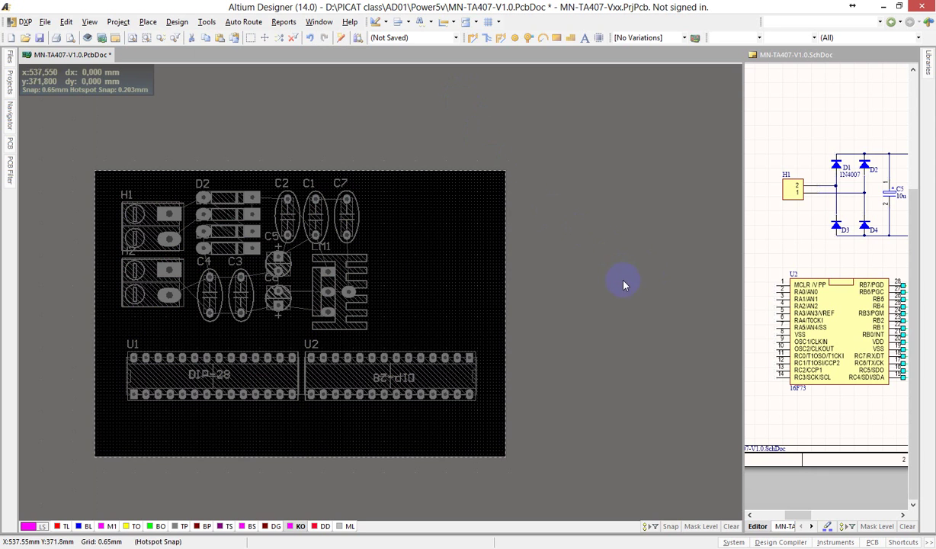
pyautogui.click(731, 526)
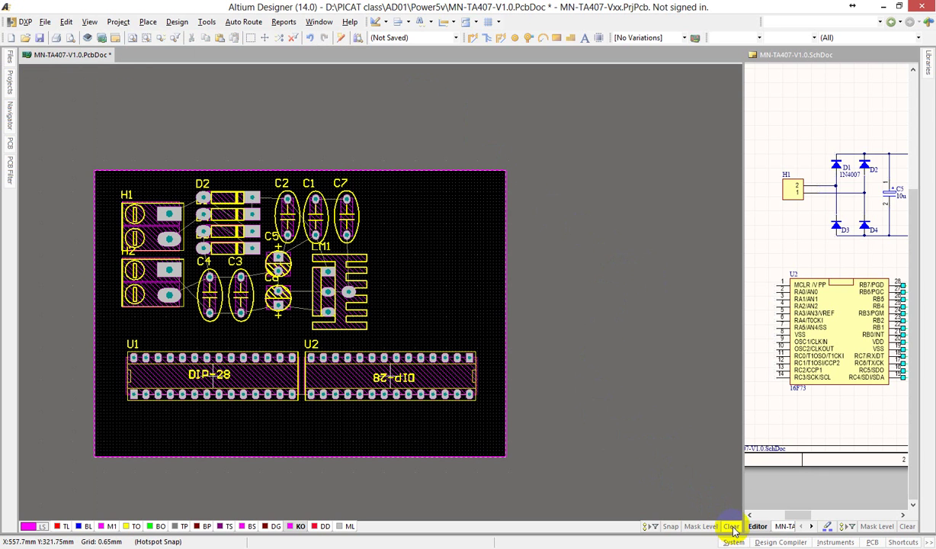
# Examine the trimmed board and its components in 3D from several angles, then return to the 2D layout
pyautogui.moveTo(272, 324); pyautogui.dragTo(383, 297, button='right')
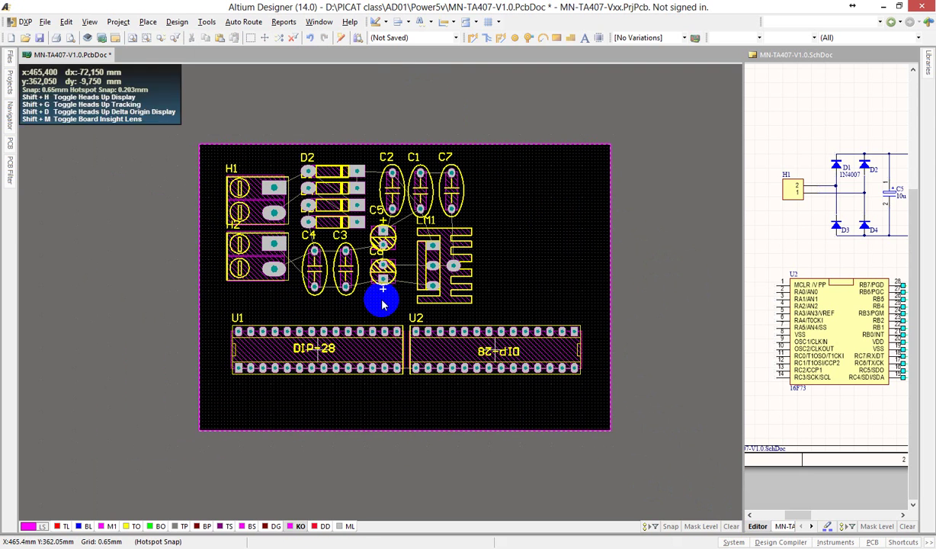
pyautogui.press('3')
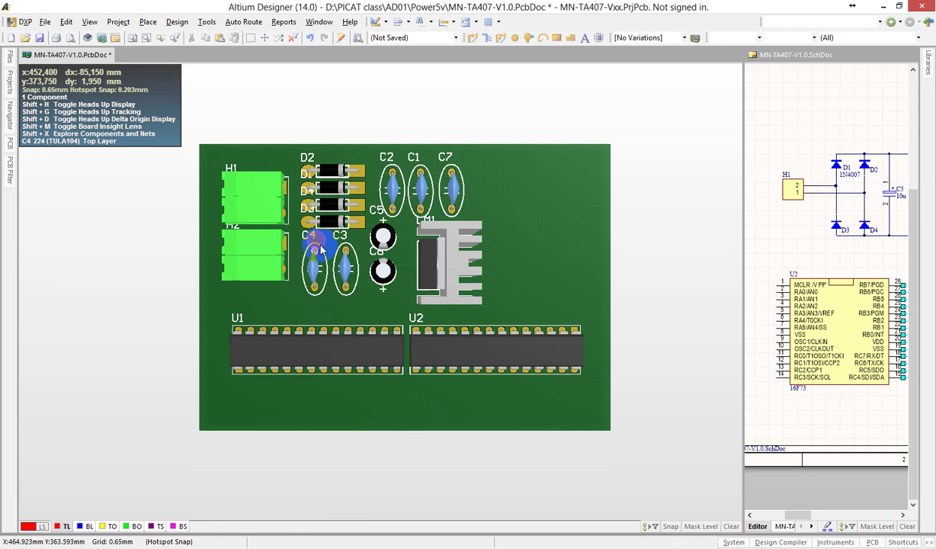
pyautogui.keyDown('shift'); pyautogui.moveTo(386, 402); pyautogui.dragTo(416, 236, button='right'); pyautogui.keyUp('shift')
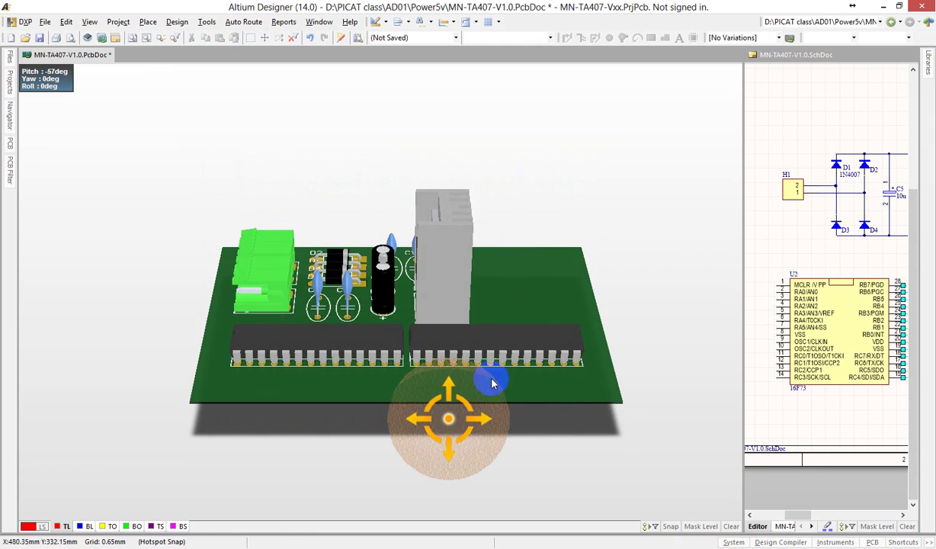
pyautogui.keyDown('shift'); pyautogui.moveTo(574, 380); pyautogui.dragTo(413, 321, button='right'); pyautogui.keyUp('shift')
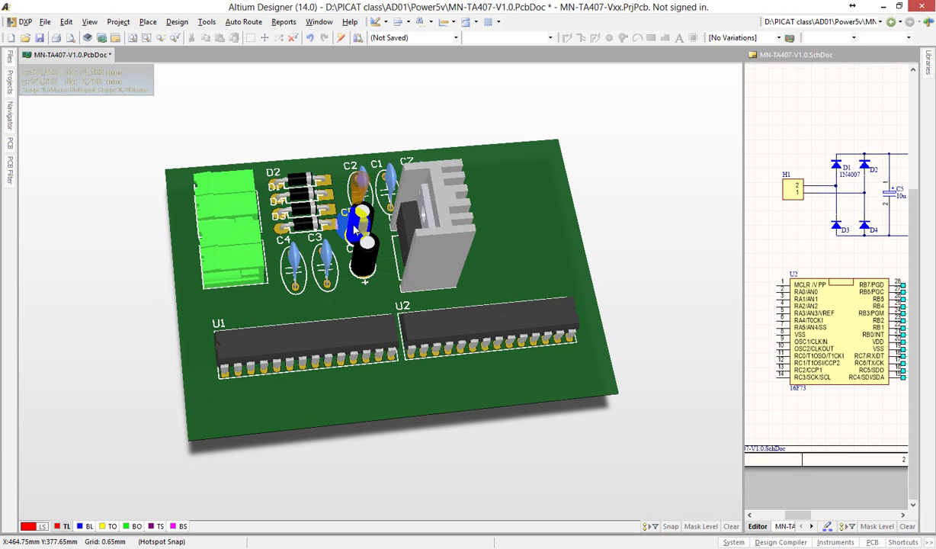
pyautogui.moveTo(355, 229); pyautogui.dragTo(356, 226)
pyautogui.keyDown('shift'); pyautogui.moveTo(385, 388); pyautogui.dragTo(398, 453, button='right'); pyautogui.keyUp('shift')
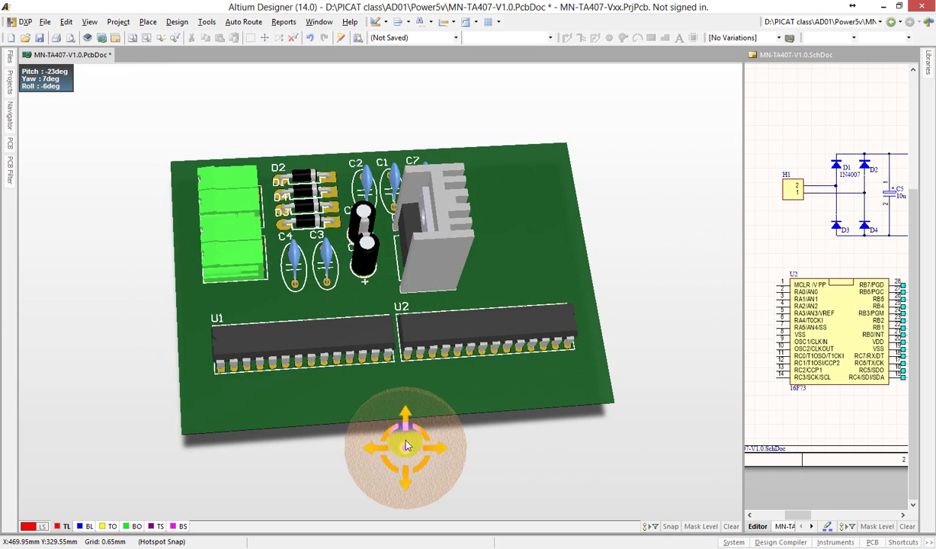
pyautogui.moveTo(267, 218)
pyautogui.keyDown('shift'); pyautogui.mouseDown(button='right')
pyautogui.moveTo(229, 259)
pyautogui.moveTo(267, 175)
pyautogui.mouseUp(button='right'); pyautogui.keyUp('shift')
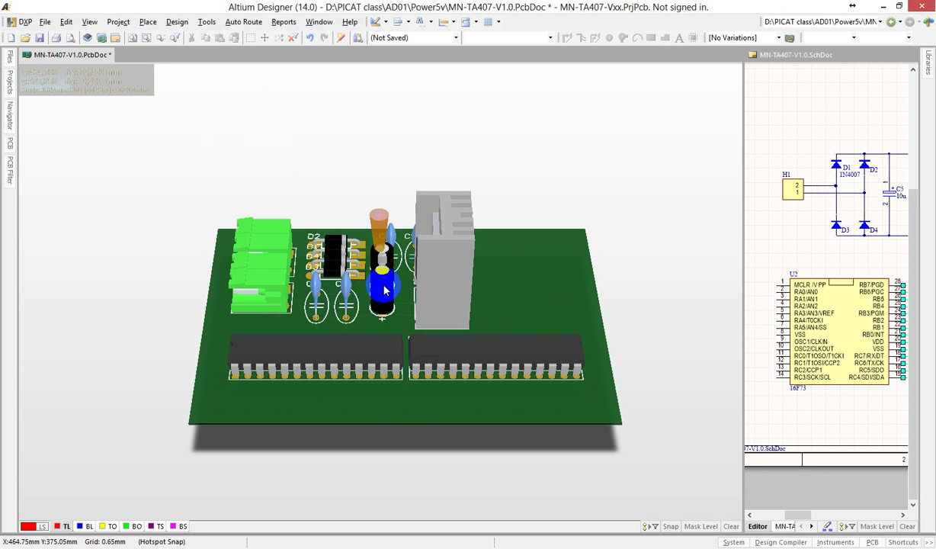
pyautogui.press('0')
pyautogui.keyDown('shift'); pyautogui.moveTo(416, 359); pyautogui.dragTo(481, 253, button='right'); pyautogui.keyUp('shift')
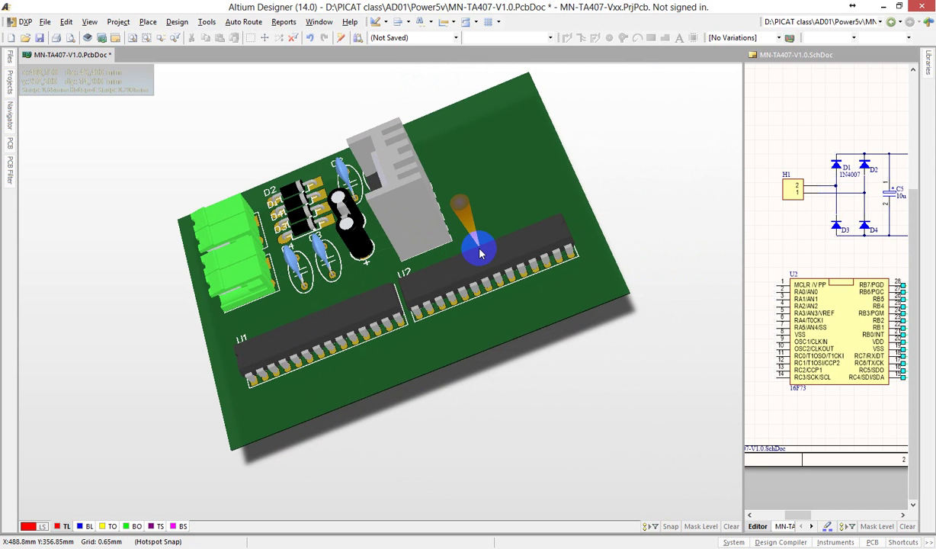
pyautogui.keyDown('shift'); pyautogui.moveTo(480, 253); pyautogui.dragTo(504, 324, button='right'); pyautogui.keyUp('shift')
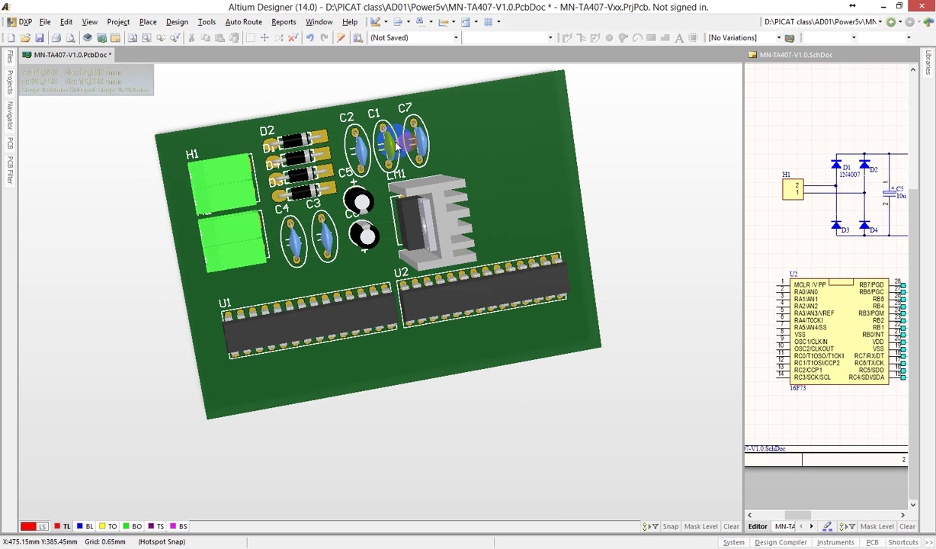
pyautogui.press('2')
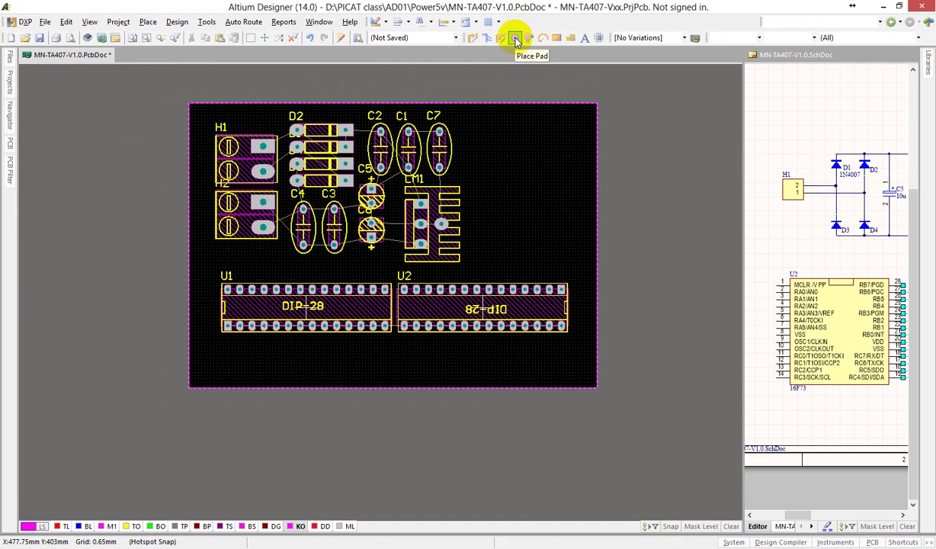
# Place four pads, one inside each corner of the board outline
pyautogui.click(515, 40)
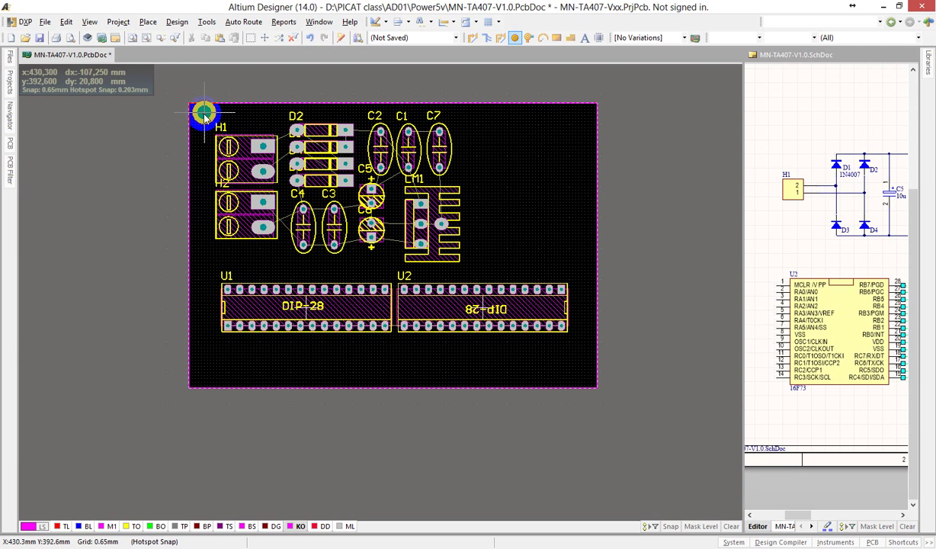
pyautogui.click(203, 118)
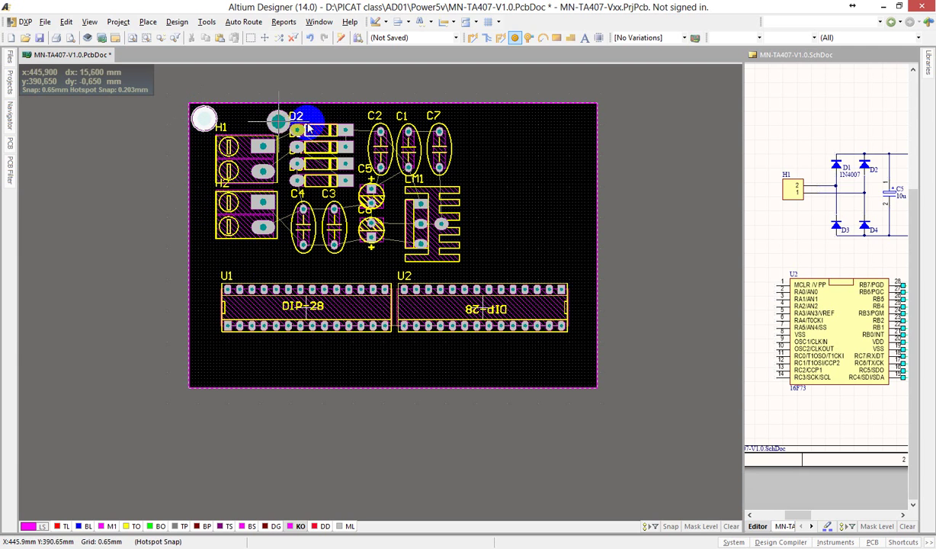
pyautogui.click(585, 120)
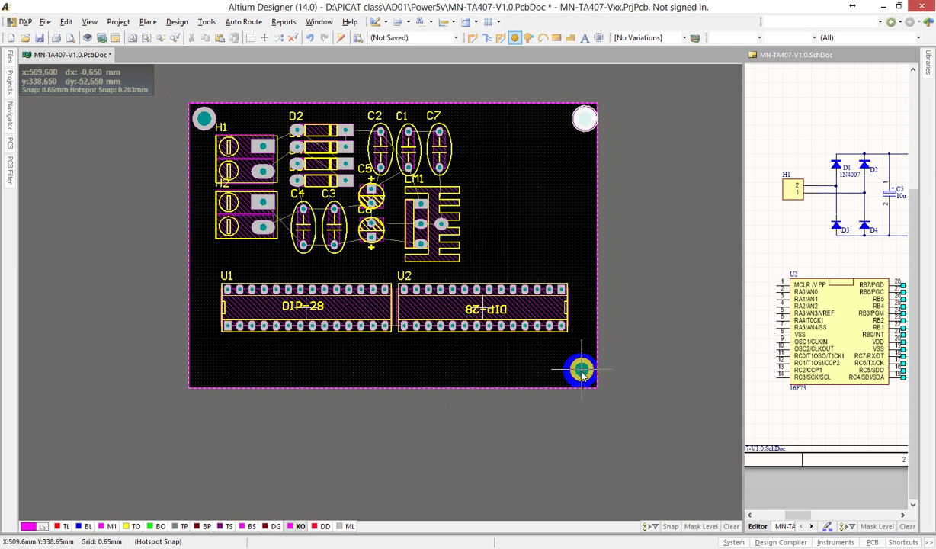
pyautogui.click(581, 372)
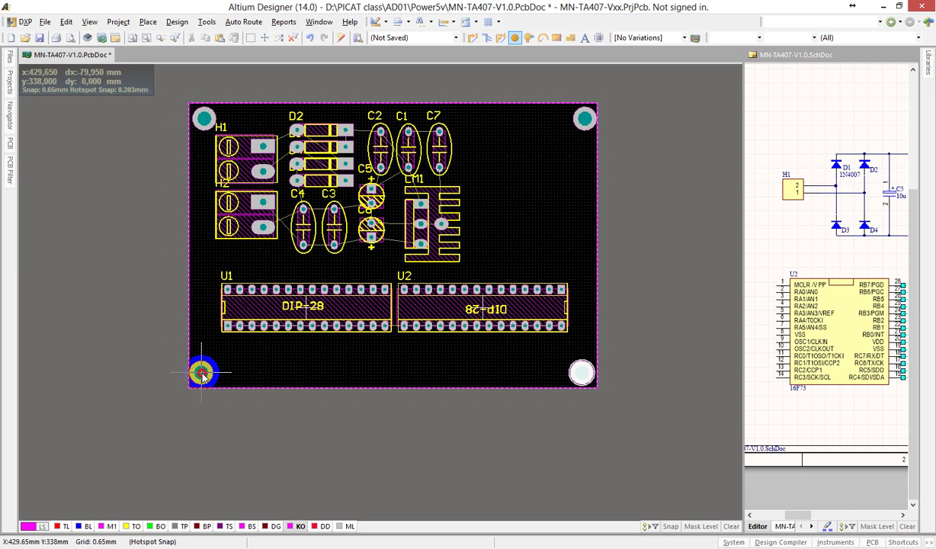
pyautogui.click(201, 373)
pyautogui.moveTo(271, 351); pyautogui.dragTo(226, 383, button='right')
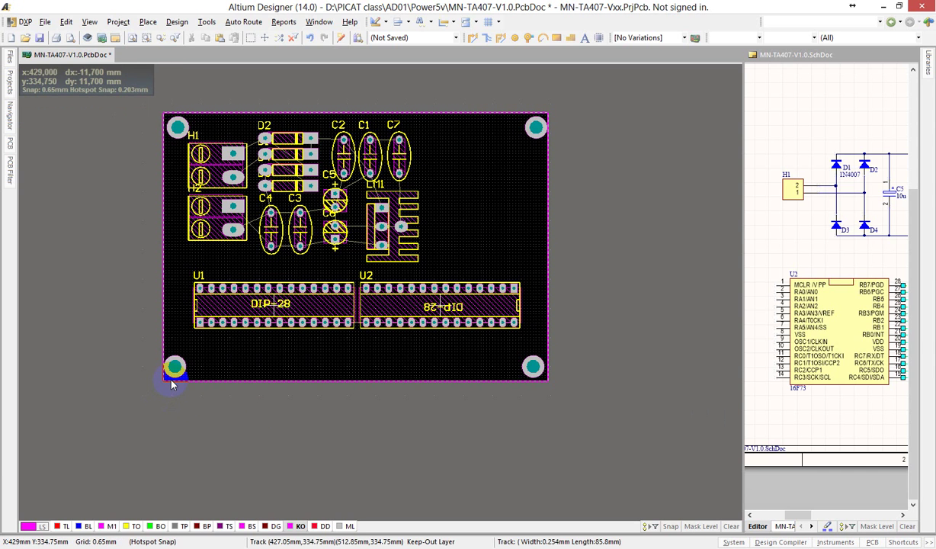
pyautogui.moveTo(136, 343); pyautogui.dragTo(659, 408)
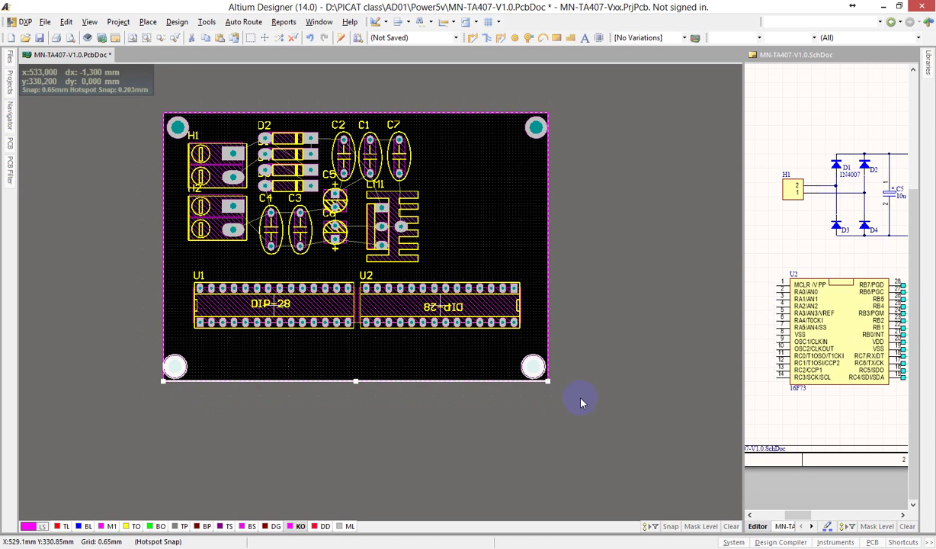
pyautogui.click(354, 383)
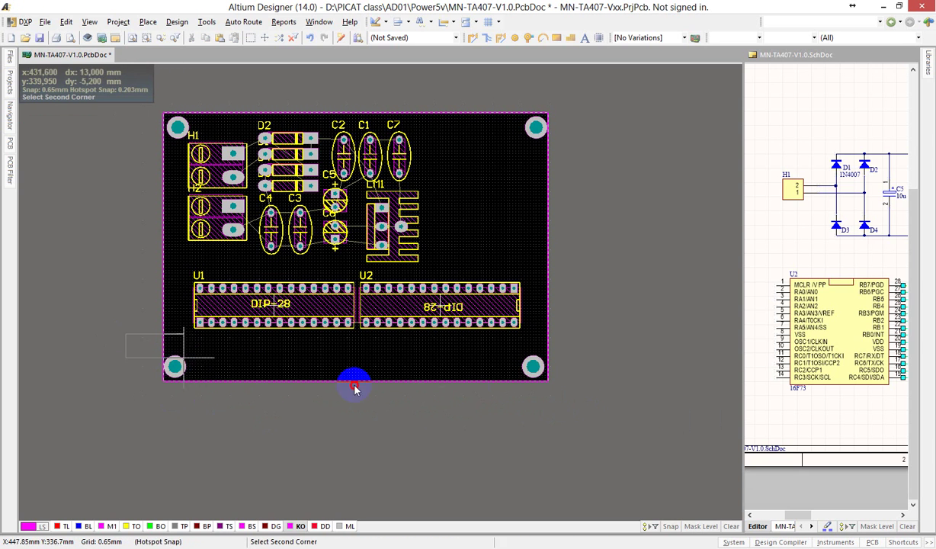
pyautogui.click(605, 379)
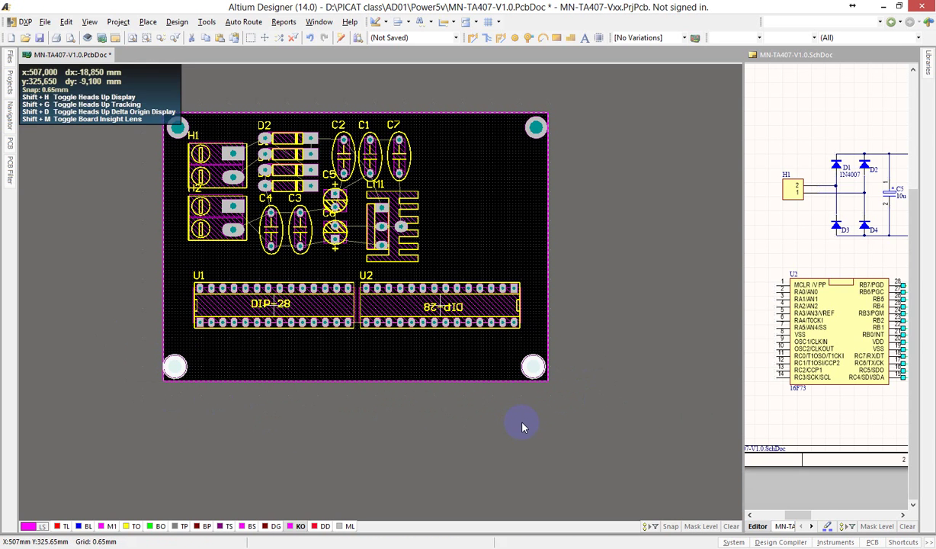
pyautogui.moveTo(132, 107); pyautogui.dragTo(217, 329)
pyautogui.moveTo(165, 101); pyautogui.dragTo(200, 275)
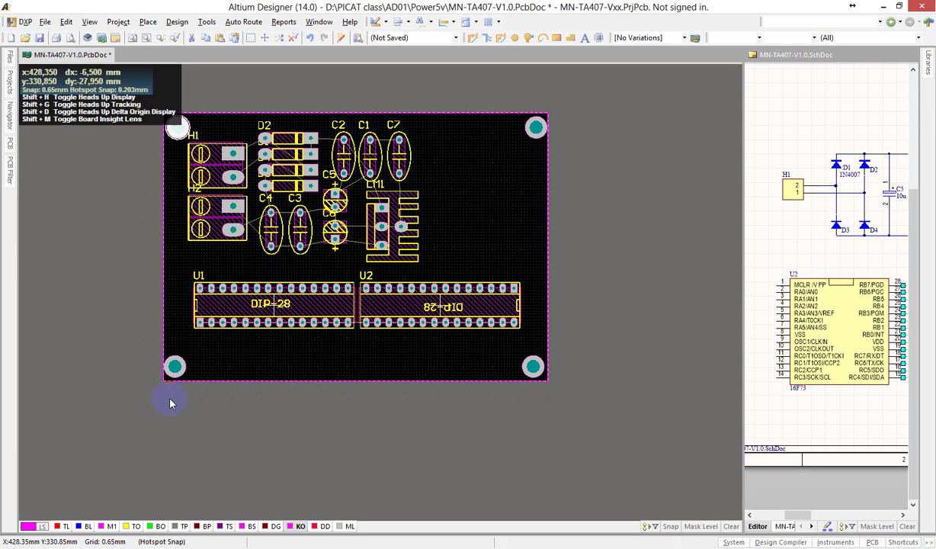
pyautogui.moveTo(178, 212); pyautogui.dragTo(195, 261, button='right')
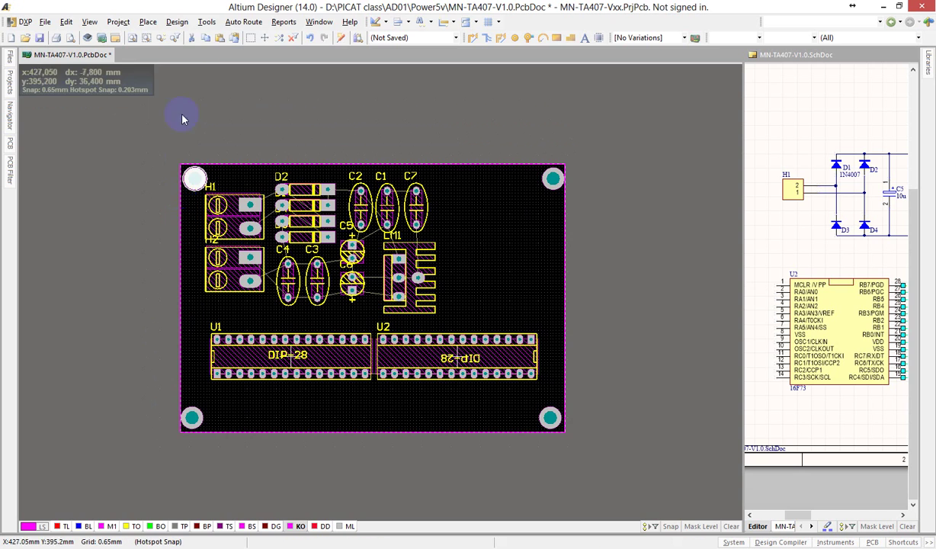
# Autoroute the whole board with the Default 2 Layer Board strategy and clear the pad selection
pyautogui.click(236, 25)
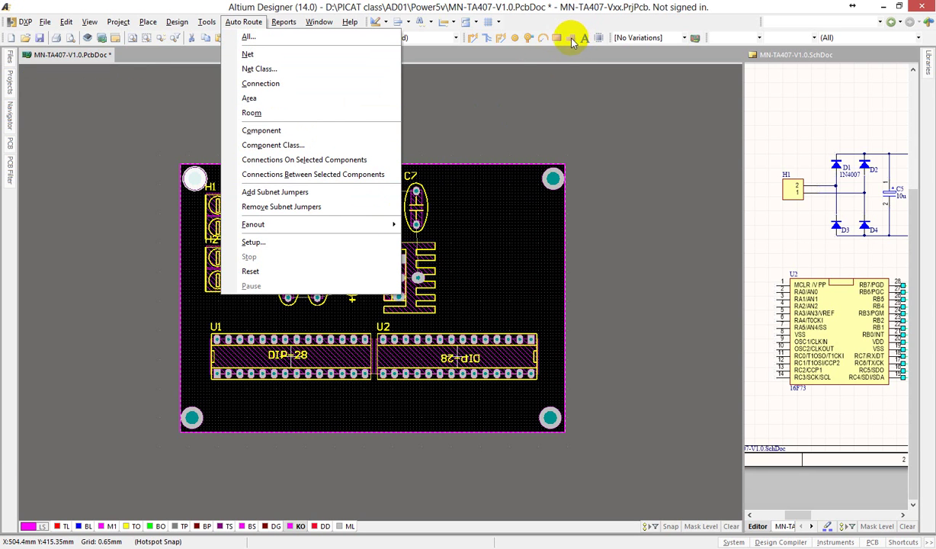
pyautogui.moveTo(207, 23)
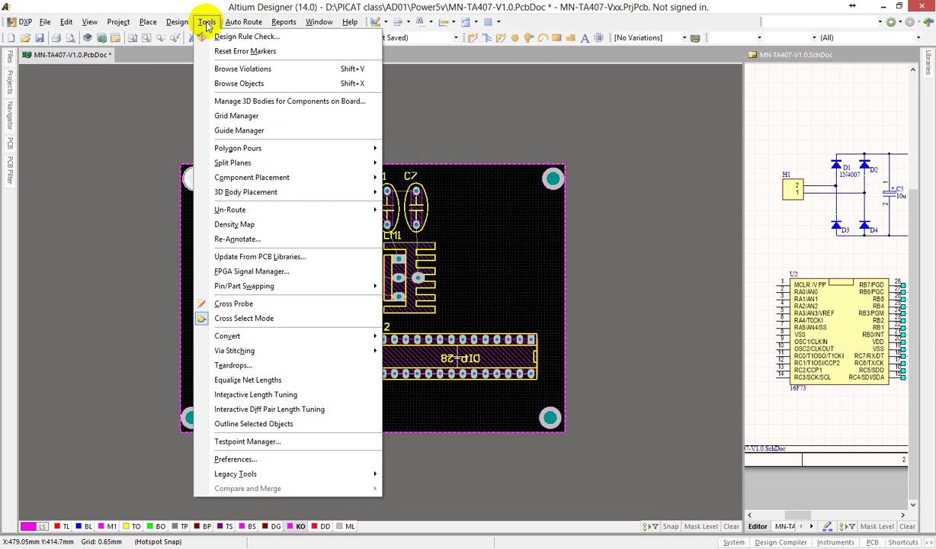
pyautogui.moveTo(177, 21)
pyautogui.moveTo(215, 101)
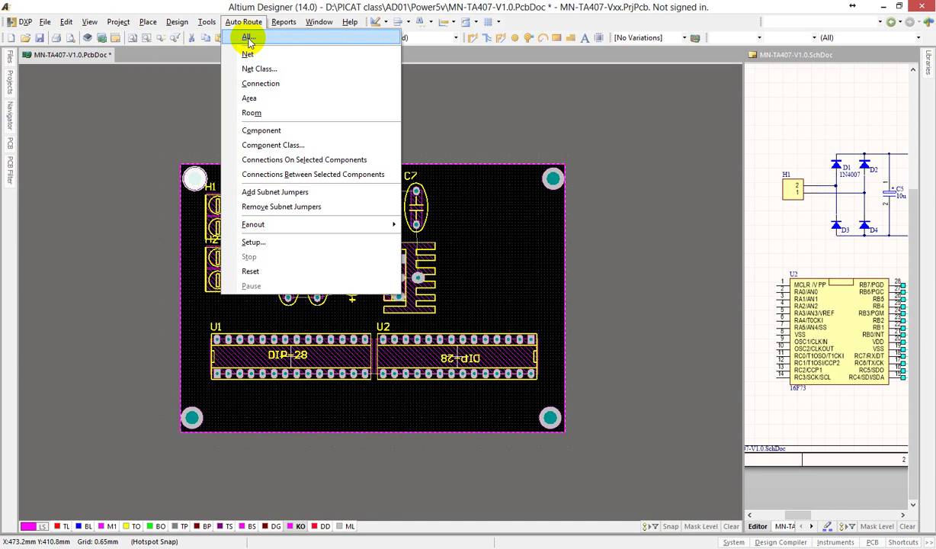
pyautogui.click(248, 40)
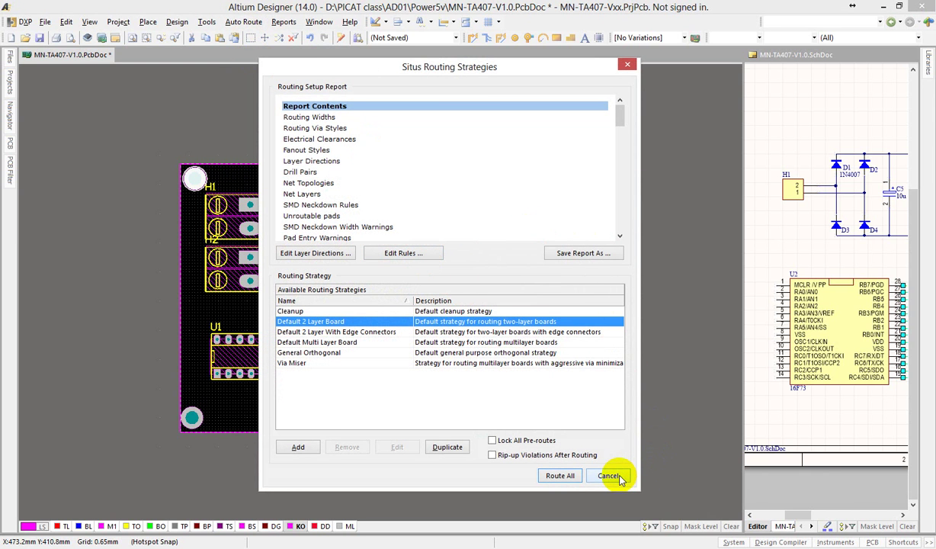
pyautogui.click(561, 476)
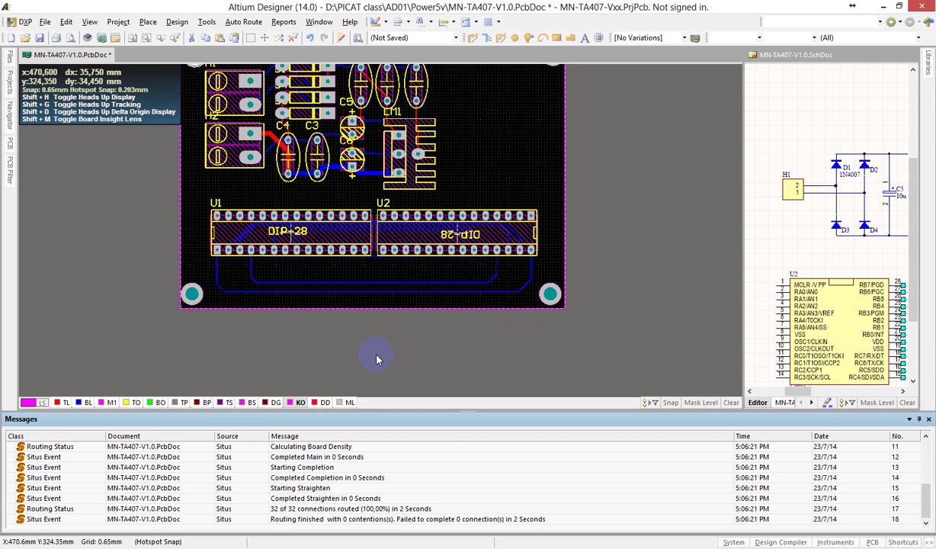
pyautogui.moveTo(526, 179); pyautogui.dragTo(565, 233, button='right')
pyautogui.press('shift')
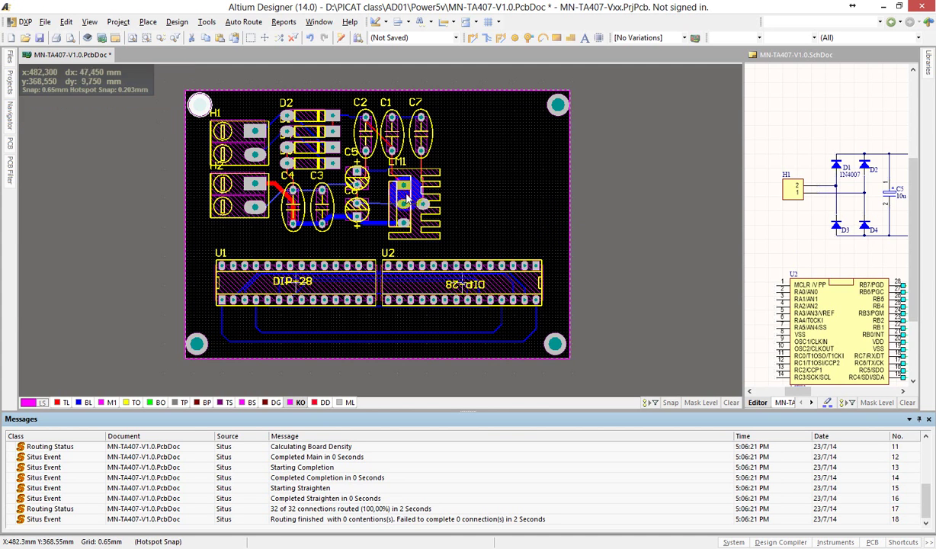
pyautogui.click(105, 170)
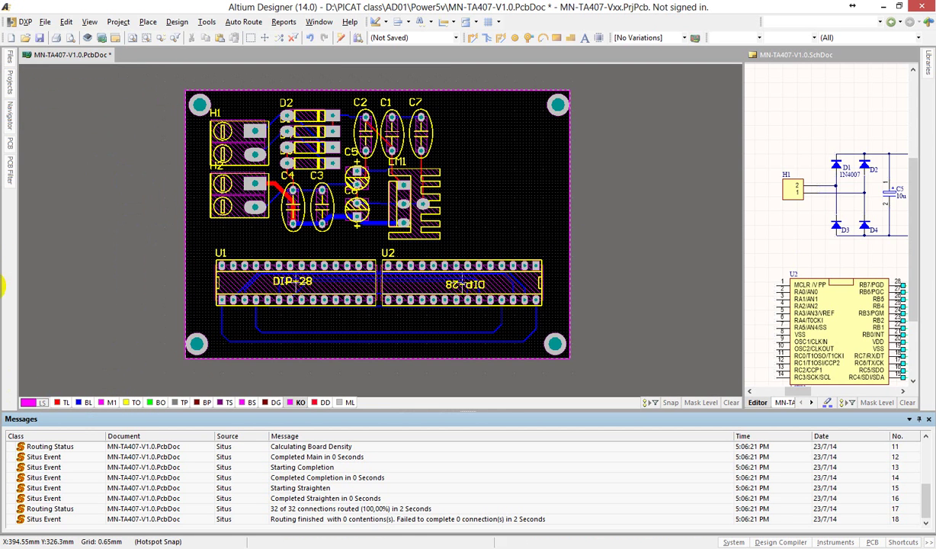
# Switch to SpeedCommander and open the folder D:\Projects\UNICON
pyautogui.moveTo(31, 55)
pyautogui.hotkey('alt', 'Tab')
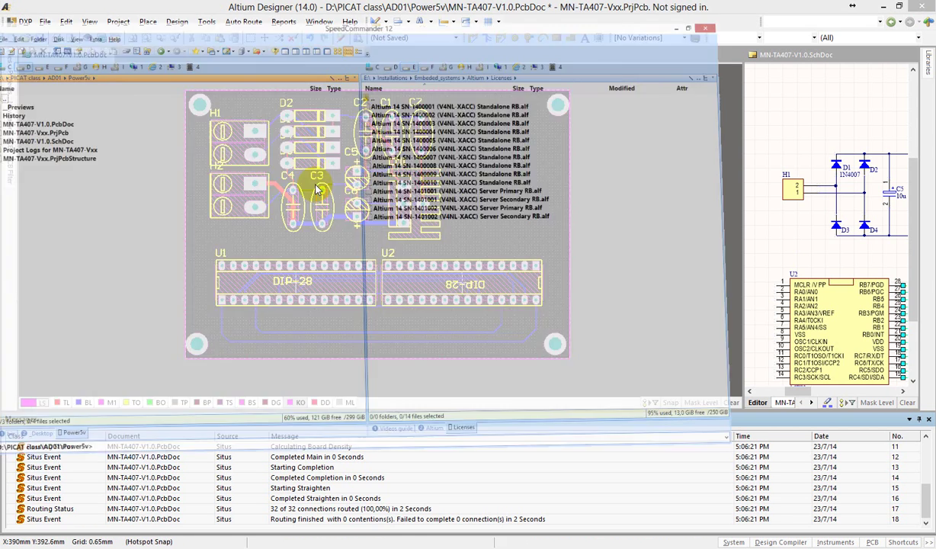
pyautogui.click(10, 73)
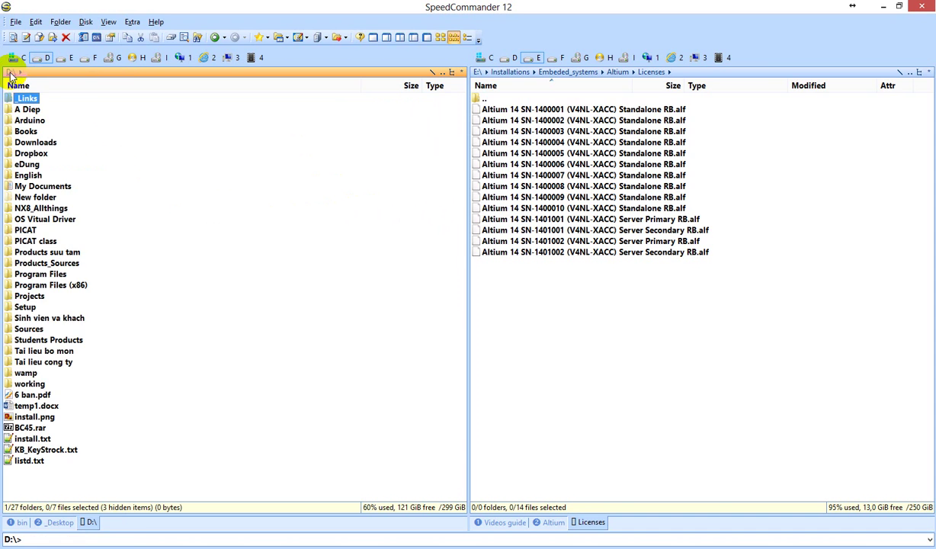
pyautogui.click(29, 296)
pyautogui.doubleClick(29, 296)
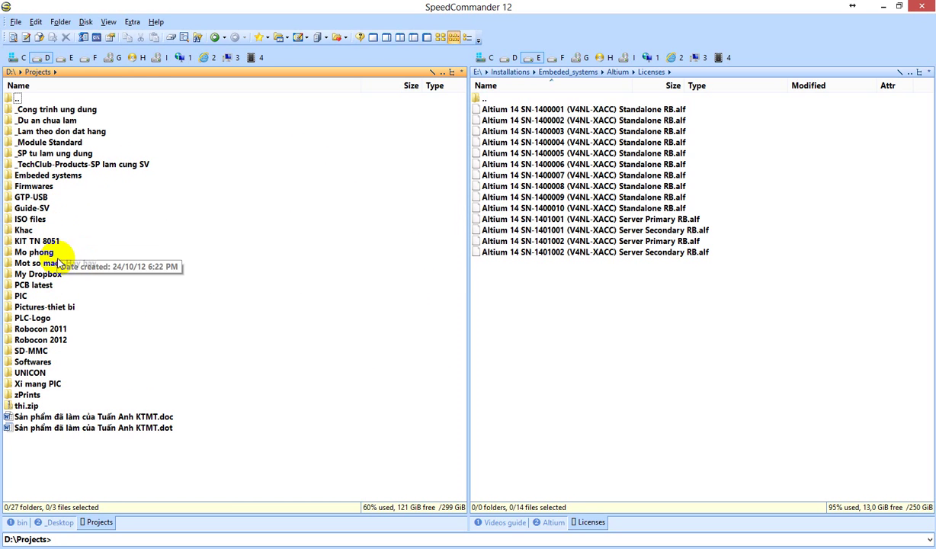
pyautogui.click(28, 374)
pyautogui.doubleClick(28, 373)
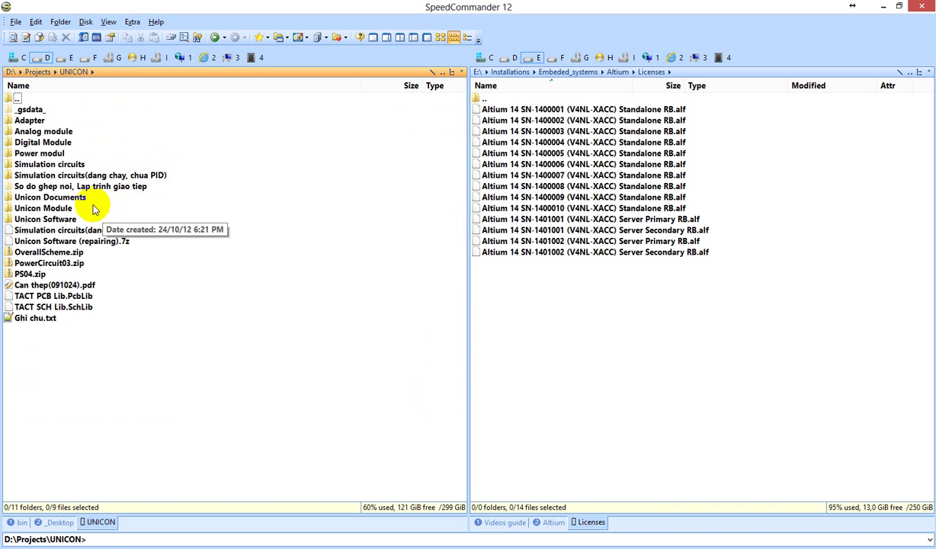
# Look through the Adapter and Analog module folders for a sample project, returning to UNICON after each
pyautogui.doubleClick(29, 120)
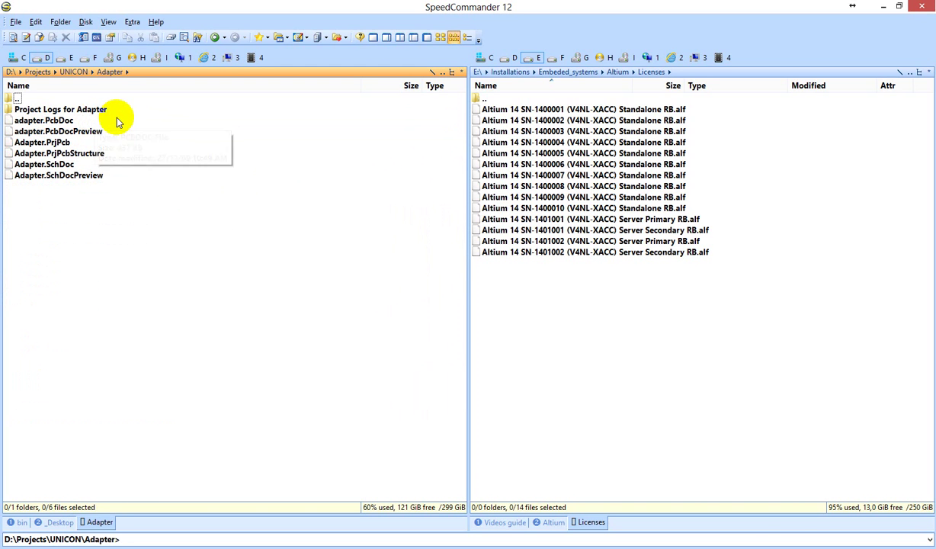
pyautogui.press('BackSpace')
pyautogui.doubleClick(72, 127)
pyautogui.press('BackSpace')
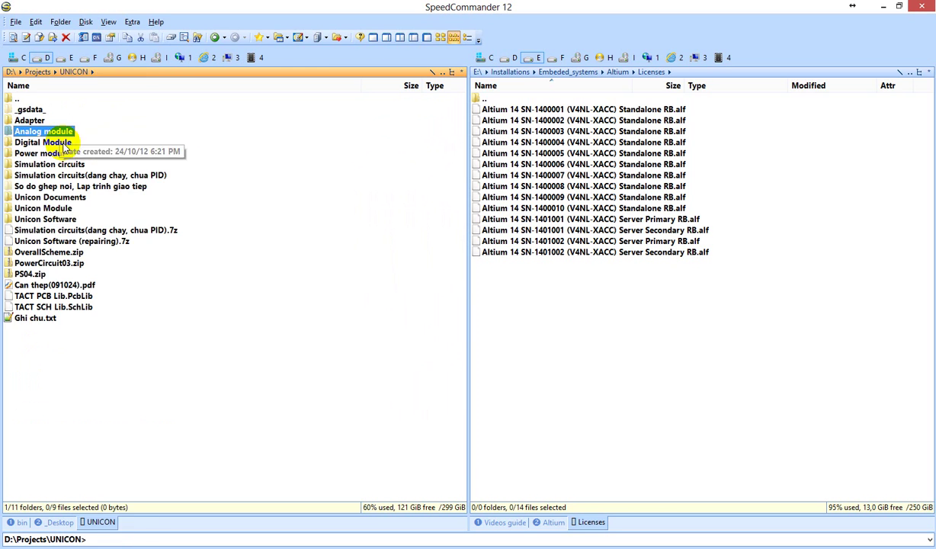
# Open the Digital Module\CHIP folder, copy its path and switch back to Altium Designer
pyautogui.doubleClick(59, 140)
pyautogui.doubleClick(23, 122)
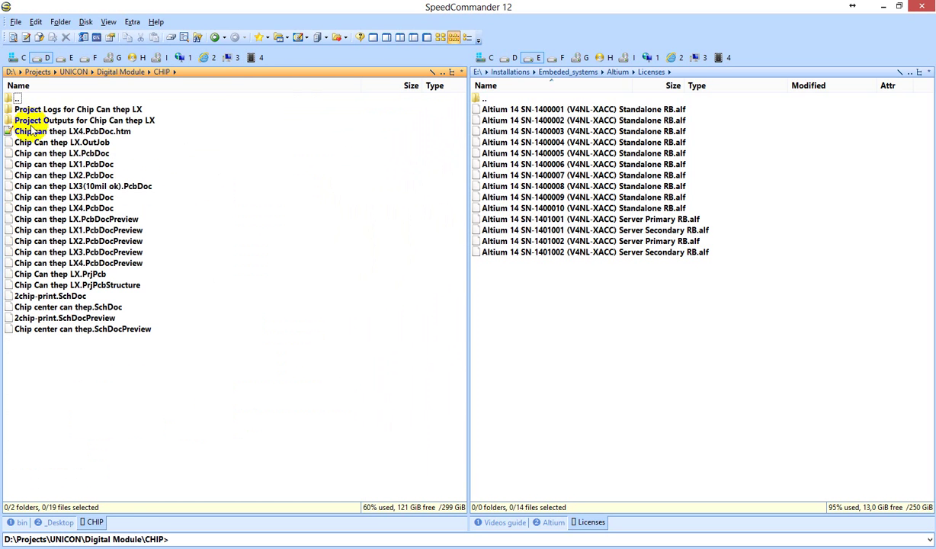
pyautogui.click(220, 73)
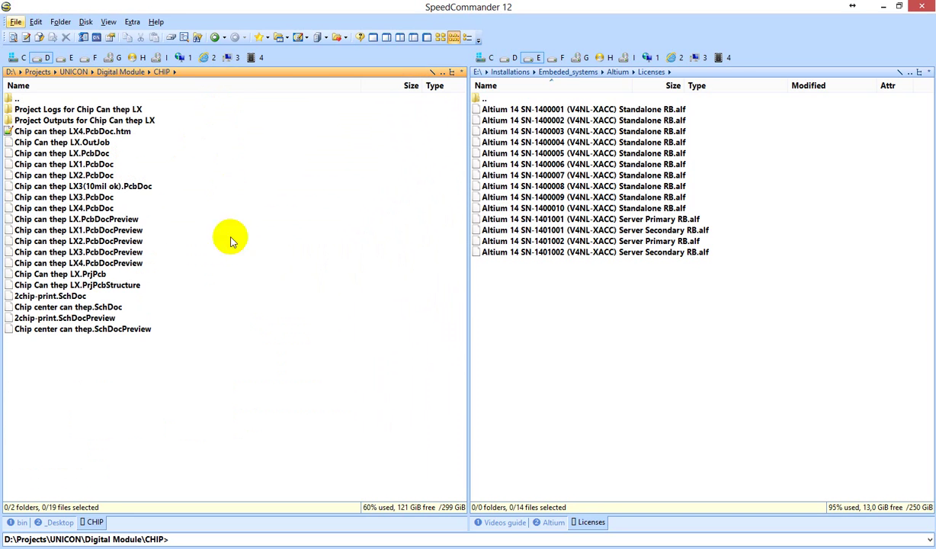
pyautogui.hotkey('alt', 'Tab')
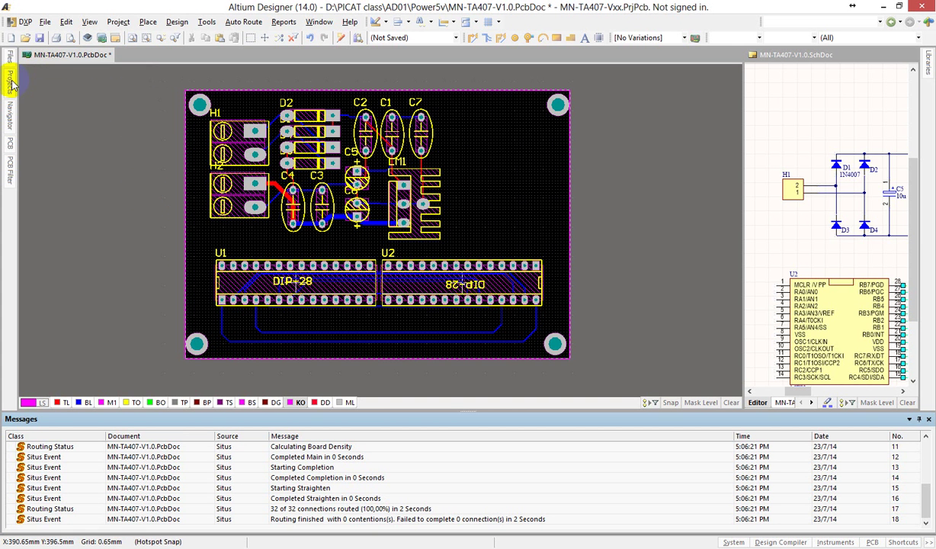
# Review the final autorouter messages for the routing completion status
pyautogui.click(334, 522)
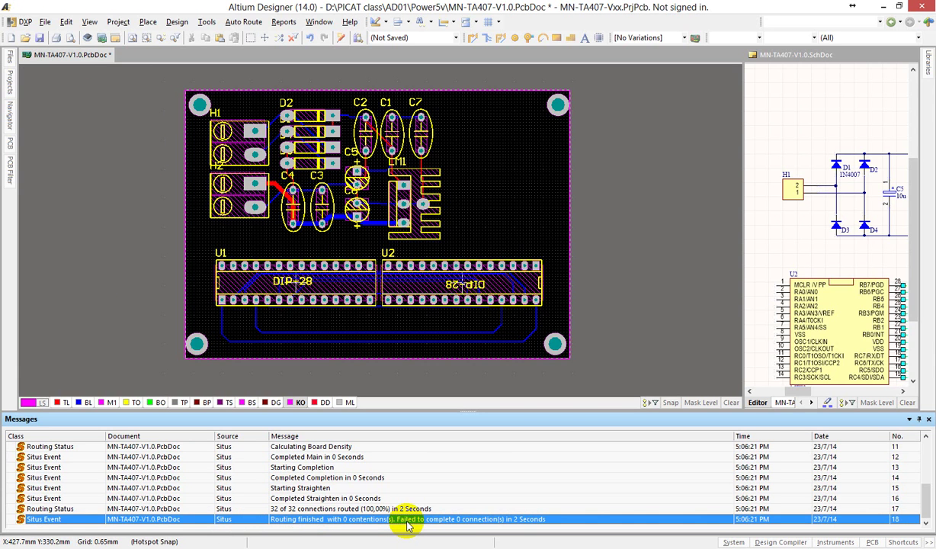
pyautogui.click(487, 488)
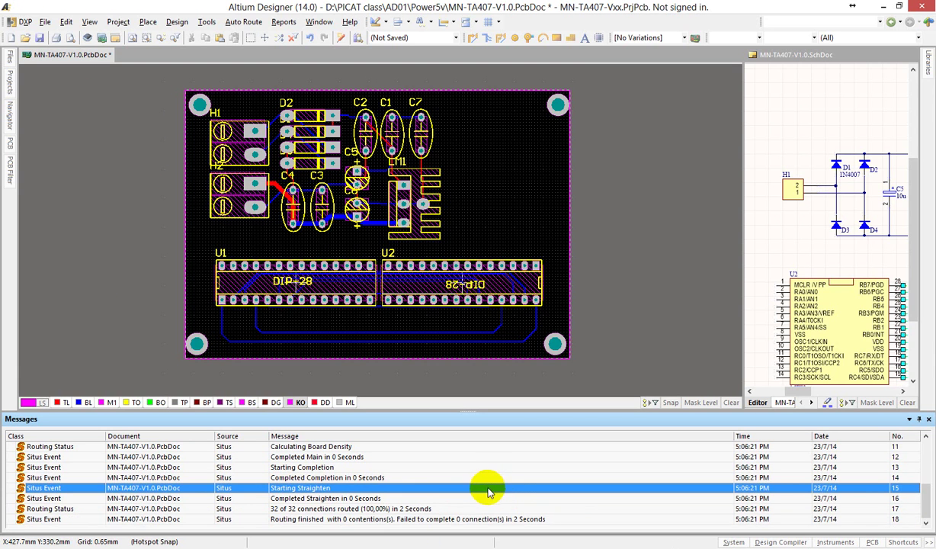
pyautogui.middleClick(450, 519)
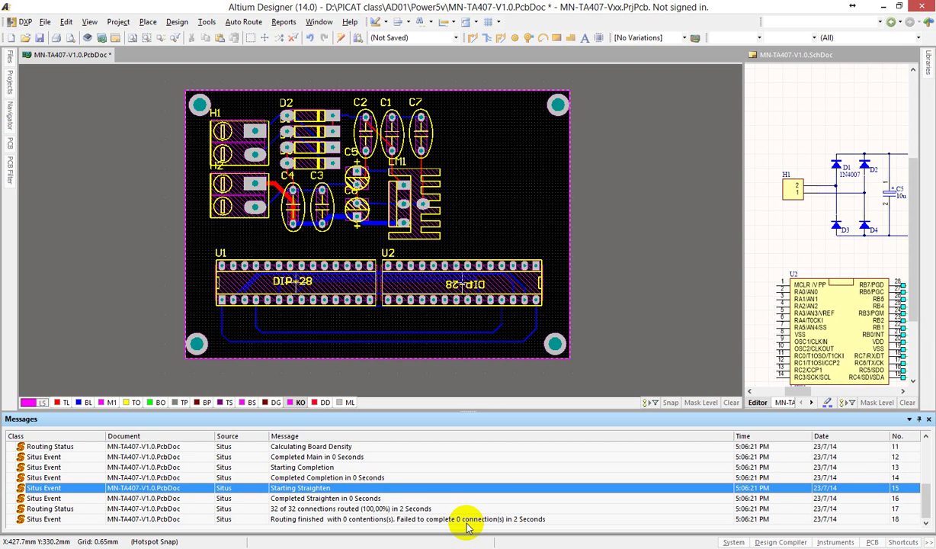
# Open the project Chip Can thep LX.PrjPcb from D:\Projects\UNICON\Digital Module\CHIP
pyautogui.click(44, 21)
pyautogui.click(66, 96)
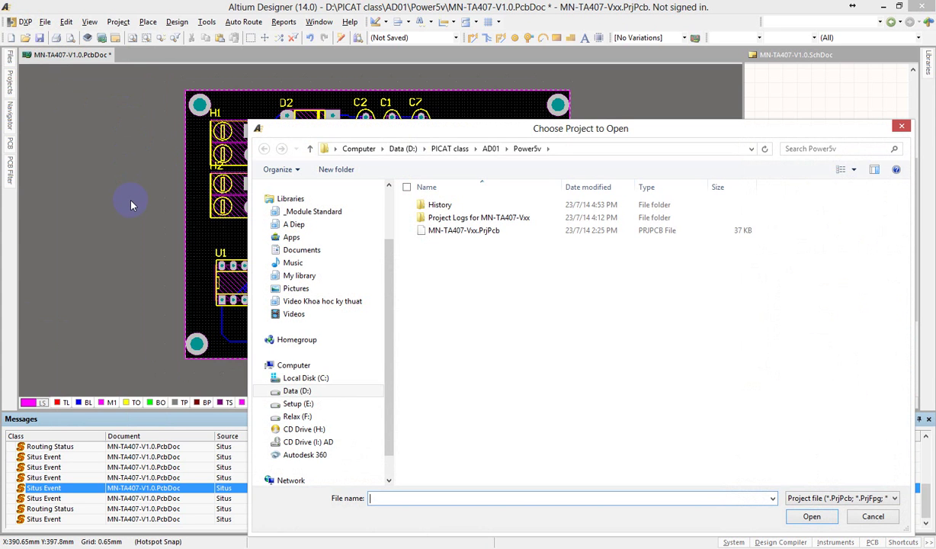
pyautogui.moveTo(331, 122); pyautogui.dragTo(254, 83)
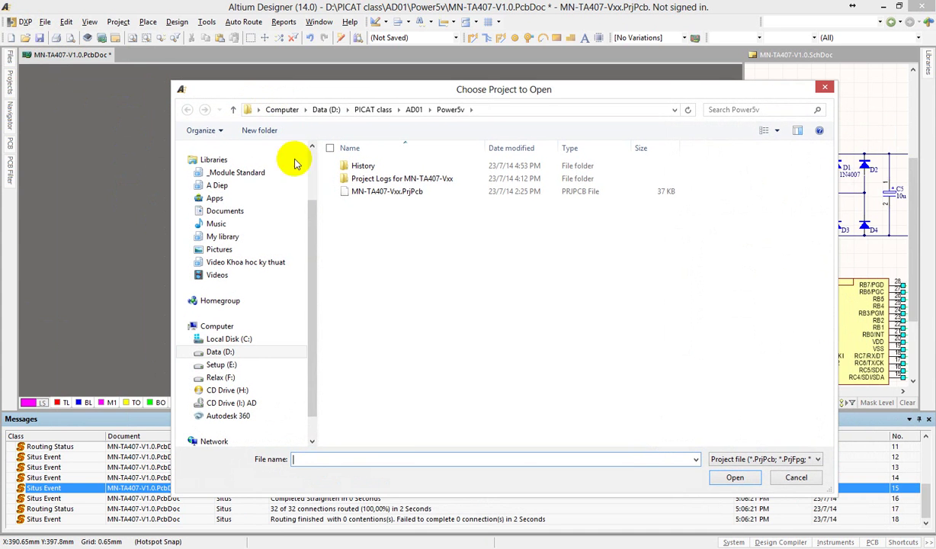
pyautogui.press('Down')
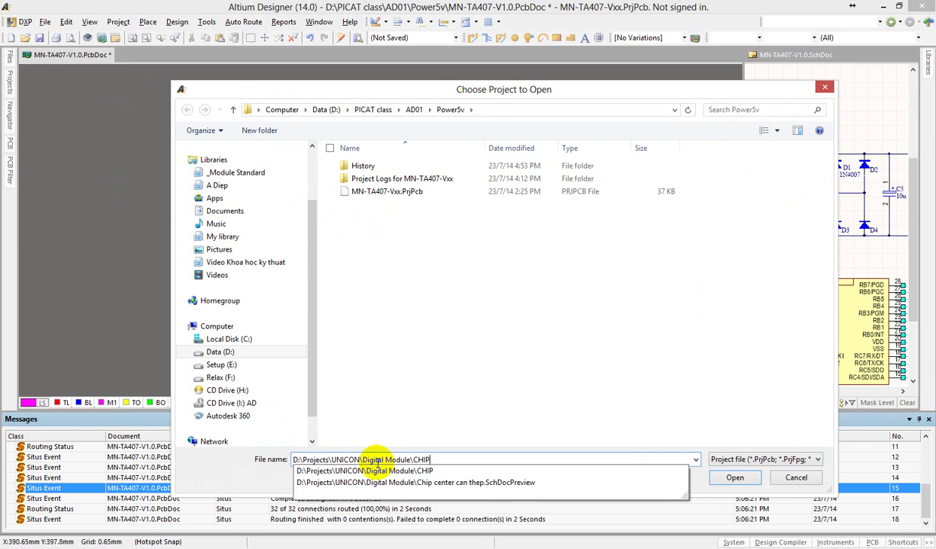
pyautogui.press('Return')
pyautogui.doubleClick(362, 192)
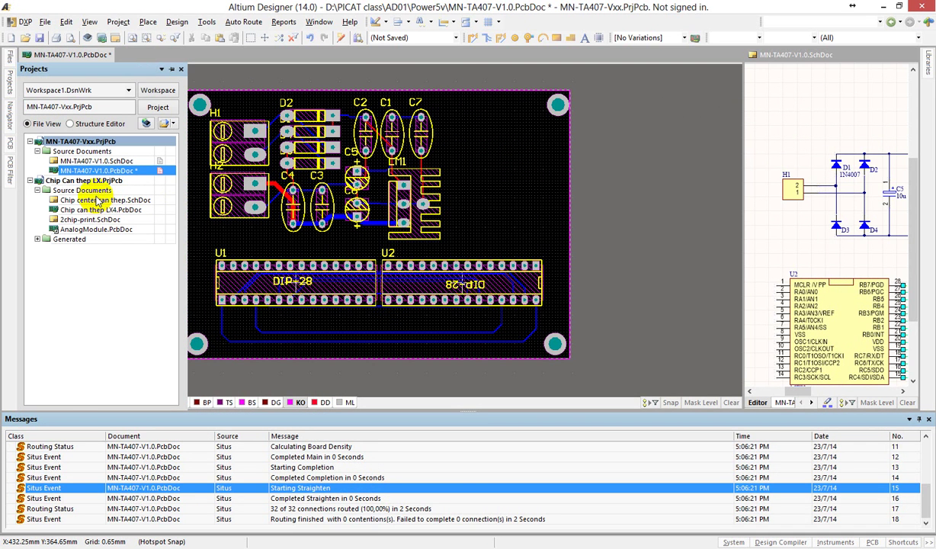
# Open the schematic Chip center can thep.SchDoc from the Chip Can thep LX project and show the project documents again
pyautogui.click(93, 201)
pyautogui.doubleClick(93, 201)
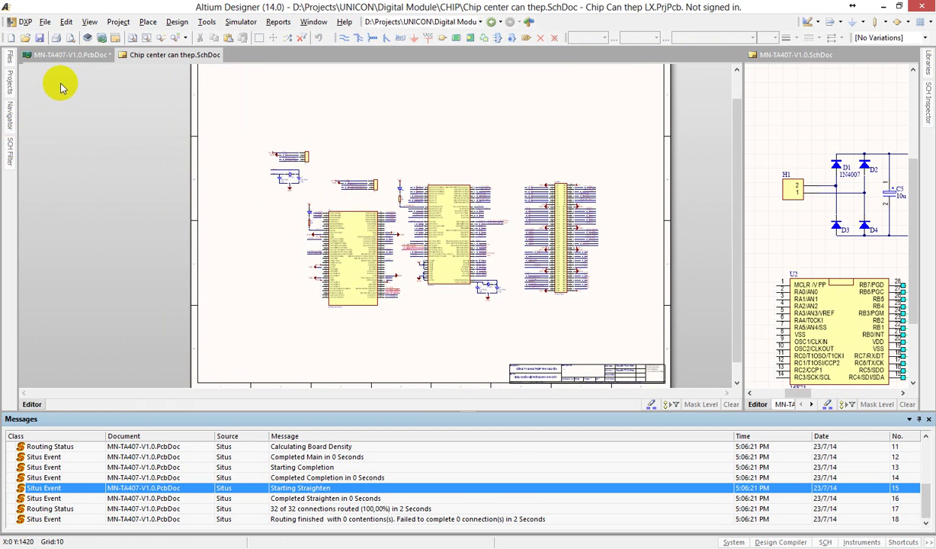
pyautogui.click(10, 84)
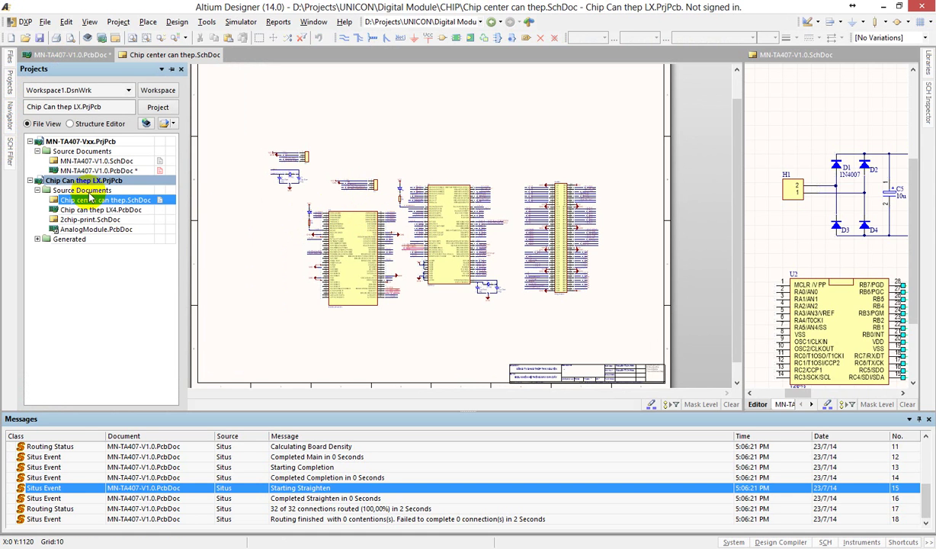
# Open the board Chip can thep LX4.PcbDoc and close the messages list and the previous-format warning report
pyautogui.doubleClick(93, 208)
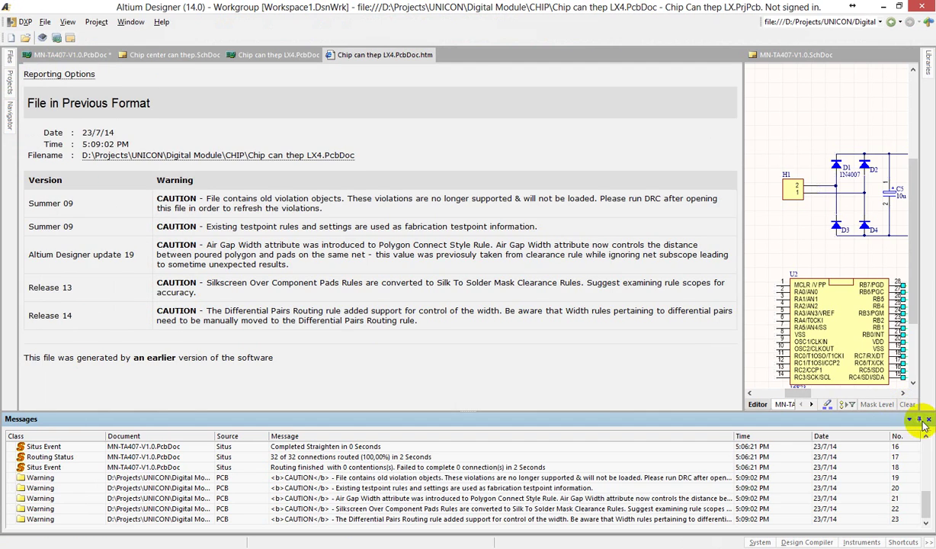
pyautogui.click(928, 419)
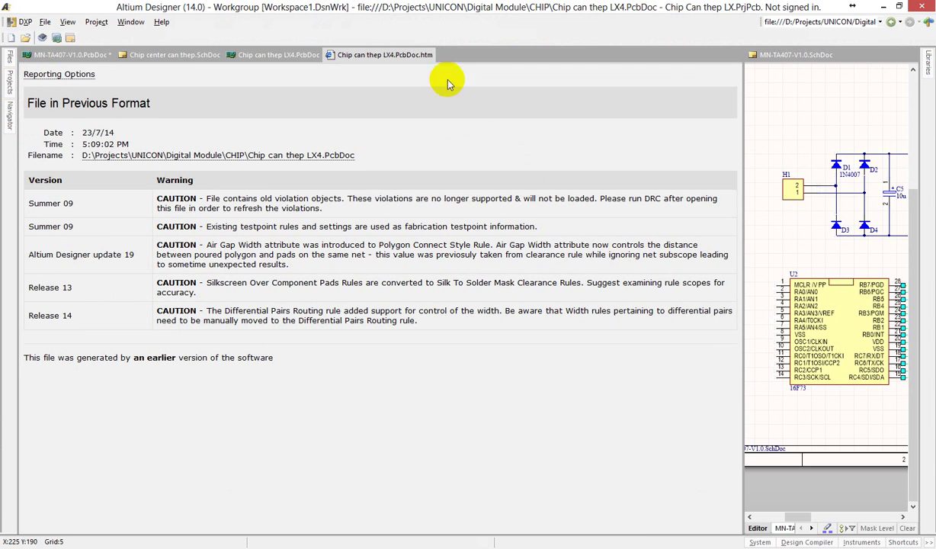
pyautogui.rightClick(386, 55)
pyautogui.click(415, 63)
# Examine the Chip can thep LX4 routing, bringing the Top Layer and Bottom Layer tracks forward alternately to compare them
pyautogui.moveTo(445, 345); pyautogui.dragTo(200, 373, button='right')
pyautogui.keyDown('ctrl'); pyautogui.scroll(5, 220, 428); pyautogui.keyUp('ctrl')
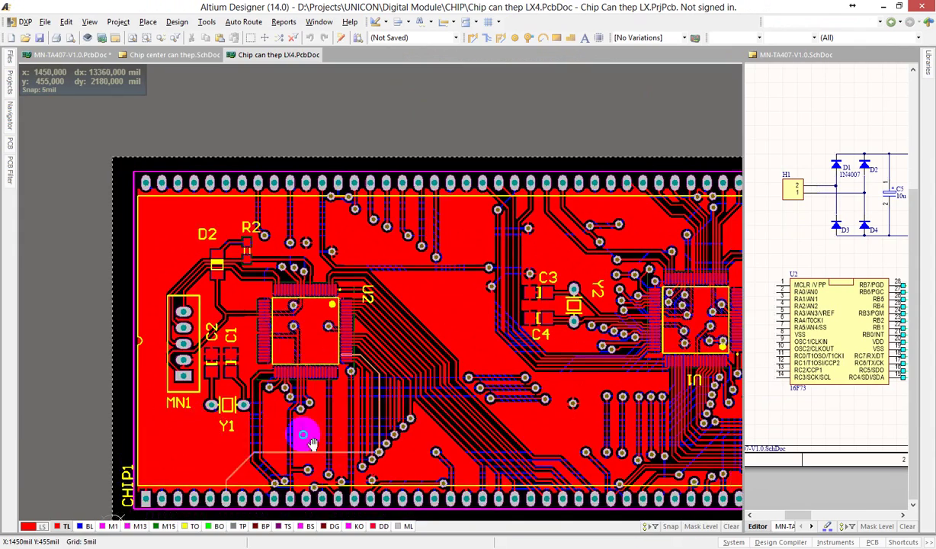
pyautogui.moveTo(303, 432); pyautogui.dragTo(241, 393, button='right')
pyautogui.keyDown('ctrl'); pyautogui.scroll(-4, 241, 393); pyautogui.keyUp('ctrl')
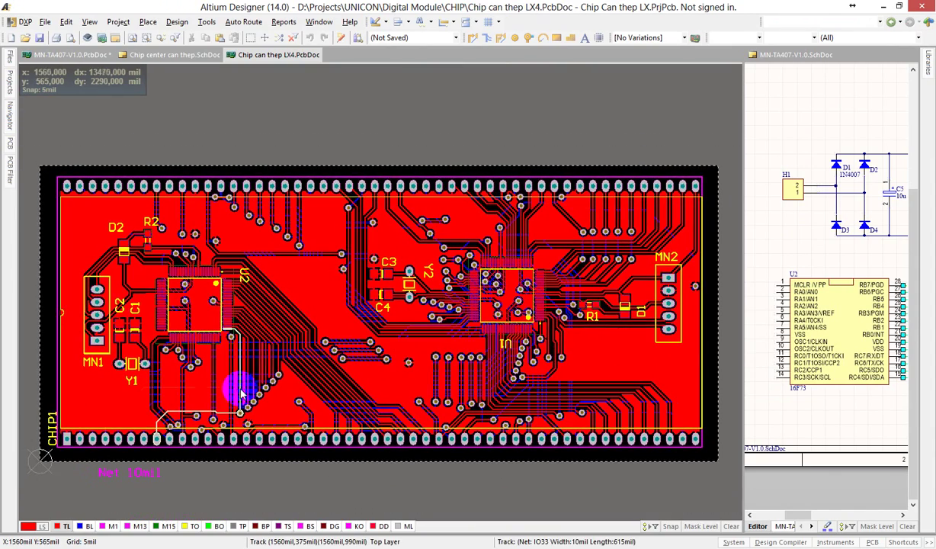
pyautogui.moveTo(299, 383); pyautogui.dragTo(295, 376, button='right')
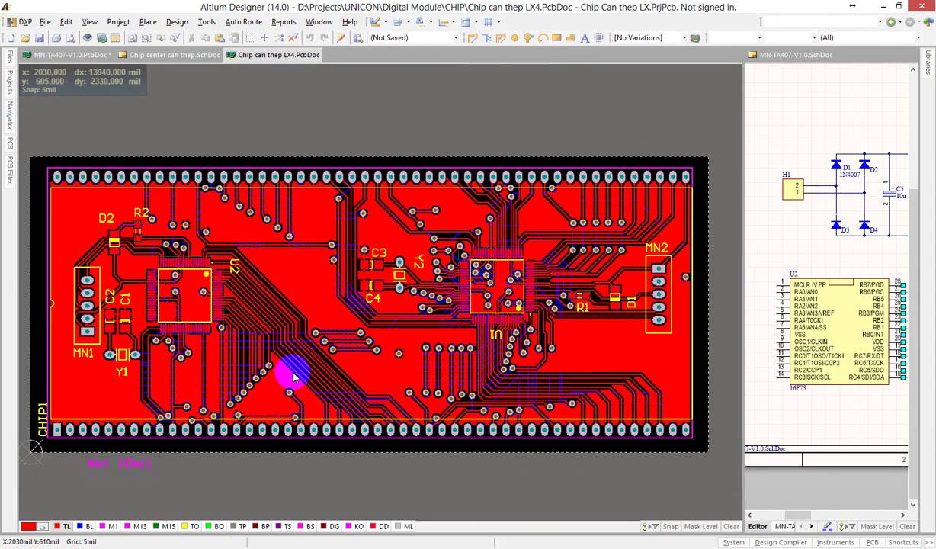
pyautogui.click(86, 526)
pyautogui.click(67, 527)
pyautogui.click(85, 526)
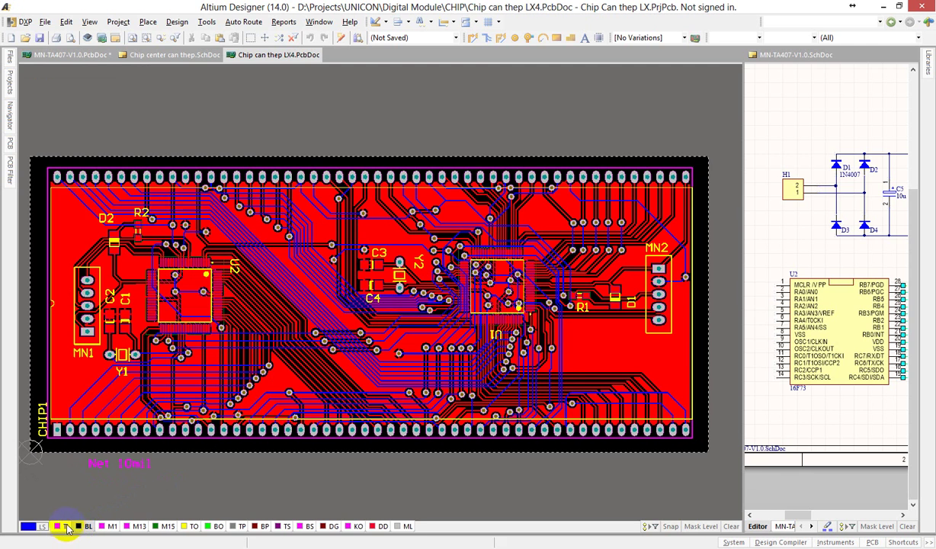
pyautogui.click(66, 526)
pyautogui.click(83, 527)
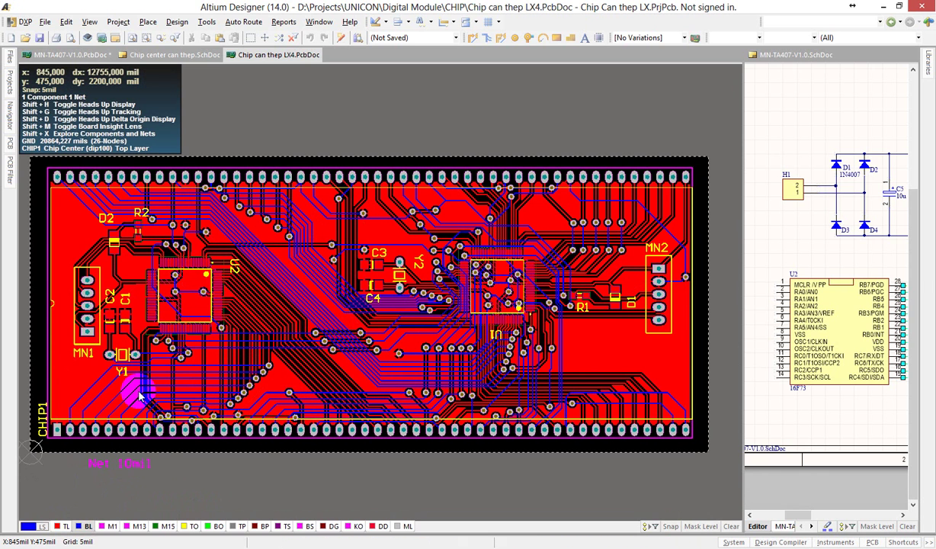
pyautogui.click(64, 526)
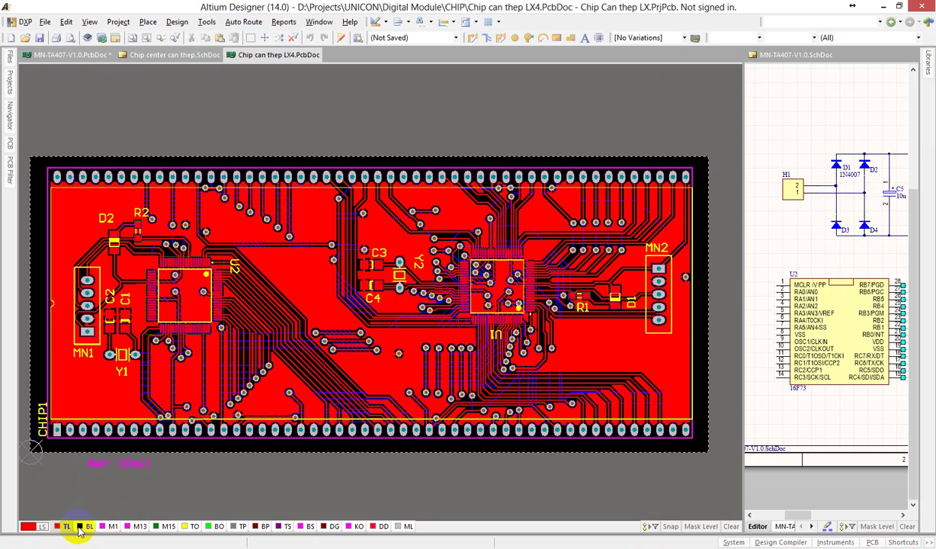
pyautogui.click(82, 526)
pyautogui.click(65, 526)
pyautogui.click(82, 526)
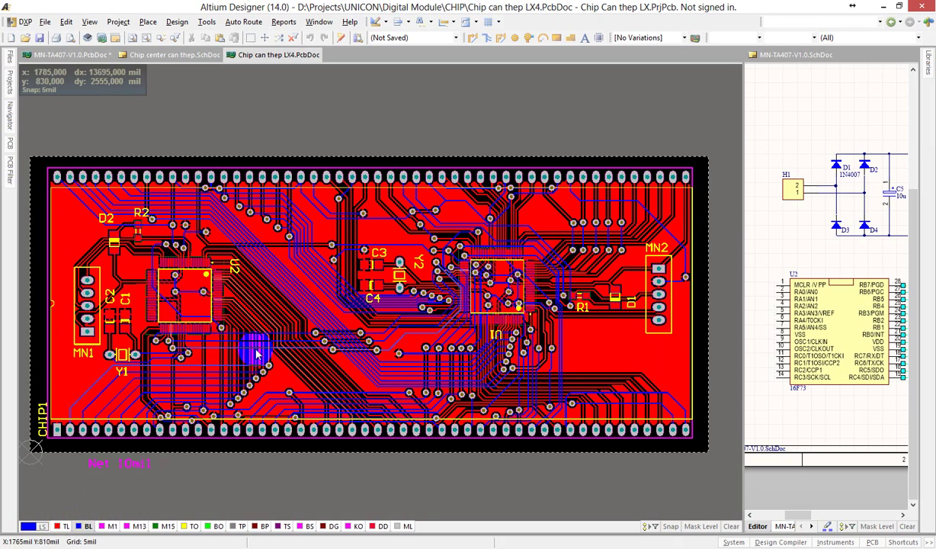
# Go back to MN-TA407-V1.0.PcbDoc and inspect its autorouted tracks around the components, U1 and U2
pyautogui.click(82, 57)
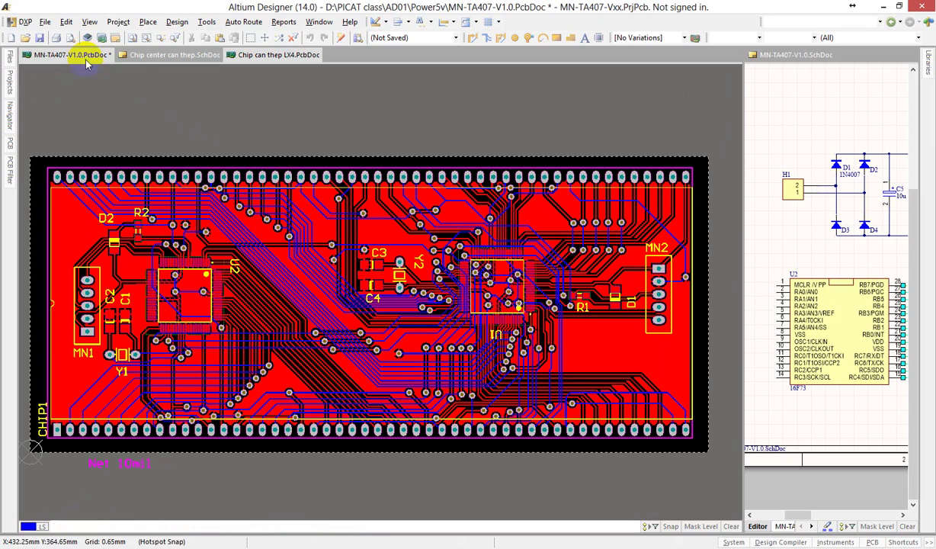
pyautogui.keyDown('ctrl'); pyautogui.scroll(1, 309, 355); pyautogui.keyUp('ctrl')
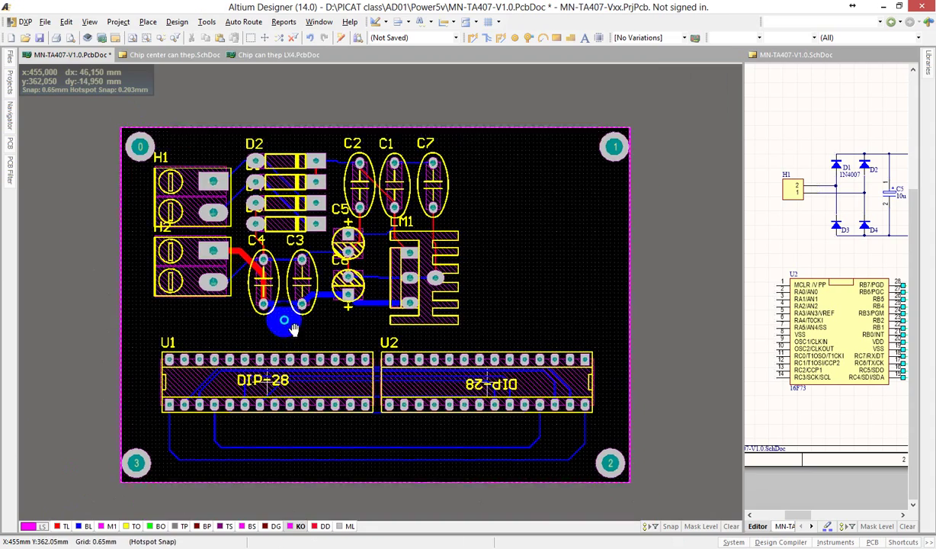
pyautogui.moveTo(294, 327); pyautogui.dragTo(245, 250)
pyautogui.keyDown('ctrl'); pyautogui.scroll(2, 239, 252); pyautogui.keyUp('ctrl')
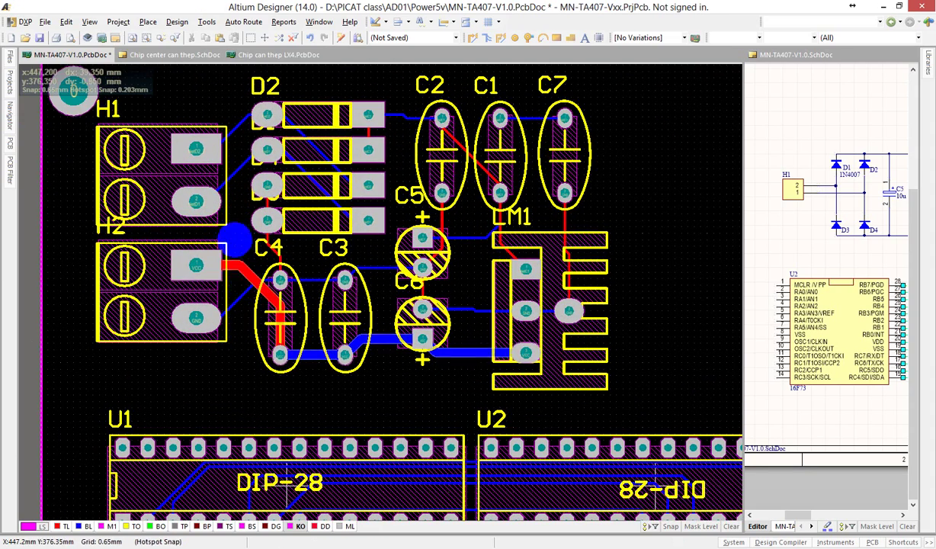
pyautogui.keyDown('ctrl'); pyautogui.scroll(-2, 238, 260); pyautogui.keyUp('ctrl')
pyautogui.moveTo(238, 257); pyautogui.dragTo(279, 300)
pyautogui.moveTo(279, 300); pyautogui.dragTo(246, 279, button='right')
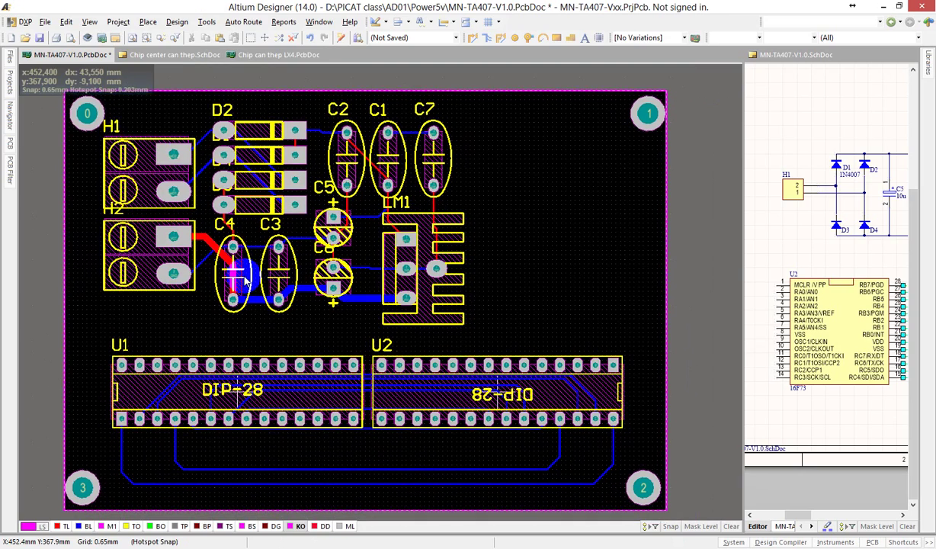
pyautogui.moveTo(246, 280); pyautogui.dragTo(495, 273)
pyautogui.keyDown('ctrl'); pyautogui.scroll(3, 458, 416); pyautogui.keyUp('ctrl')
pyautogui.keyDown('ctrl'); pyautogui.scroll(-1, 457, 418); pyautogui.keyUp('ctrl')
pyautogui.keyDown('ctrl'); pyautogui.scroll(-2, 464, 424); pyautogui.keyUp('ctrl')
pyautogui.keyDown('ctrl'); pyautogui.scroll(4, 257, 197); pyautogui.keyUp('ctrl')
pyautogui.keyDown('ctrl'); pyautogui.scroll(-2, 372, 207); pyautogui.keyUp('ctrl')
pyautogui.keyDown('ctrl'); pyautogui.scroll(-3, 460, 240); pyautogui.keyUp('ctrl')
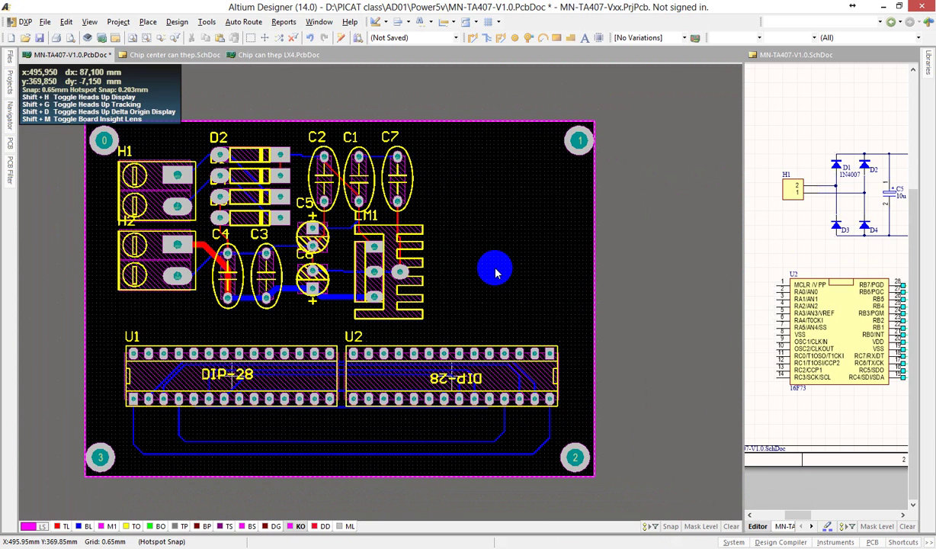
pyautogui.moveTo(495, 273); pyautogui.dragTo(335, 241)
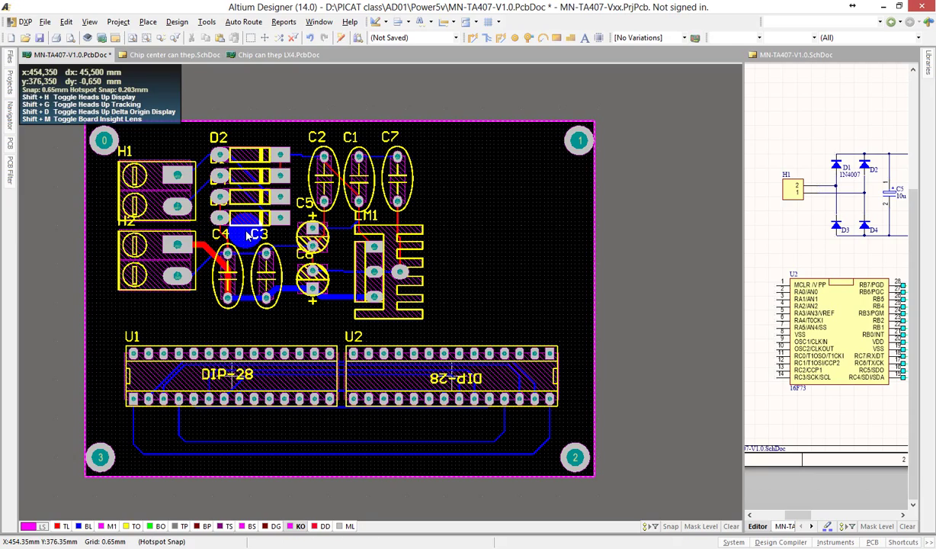
pyautogui.keyDown('ctrl'); pyautogui.scroll(4, 244, 408); pyautogui.keyUp('ctrl')
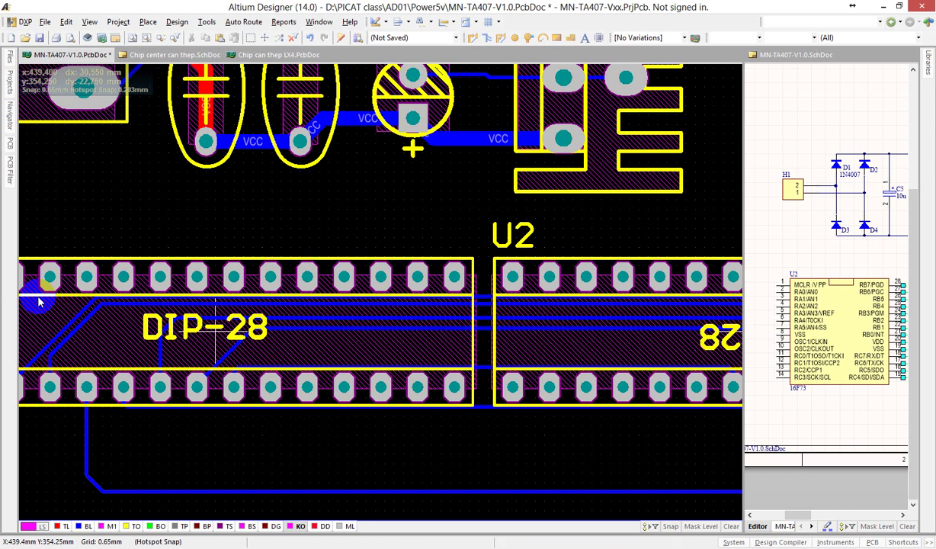
# Switch to the Word outline and review the items "Sắp xếp linh kiện" and "Chạy mạch" under "Chạy mạch PCB"
pyautogui.hotkey('alt', 'Tab')
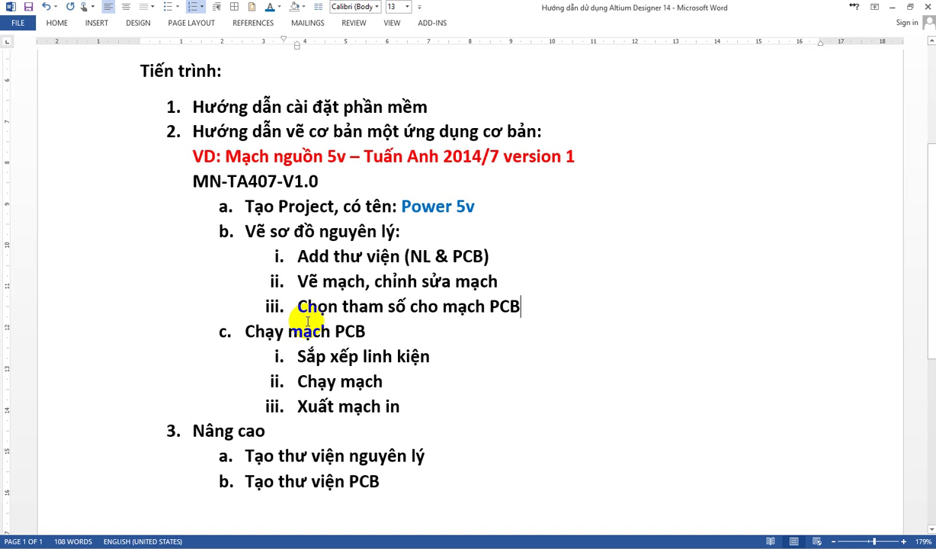
pyautogui.moveTo(307, 358); pyautogui.dragTo(421, 358)
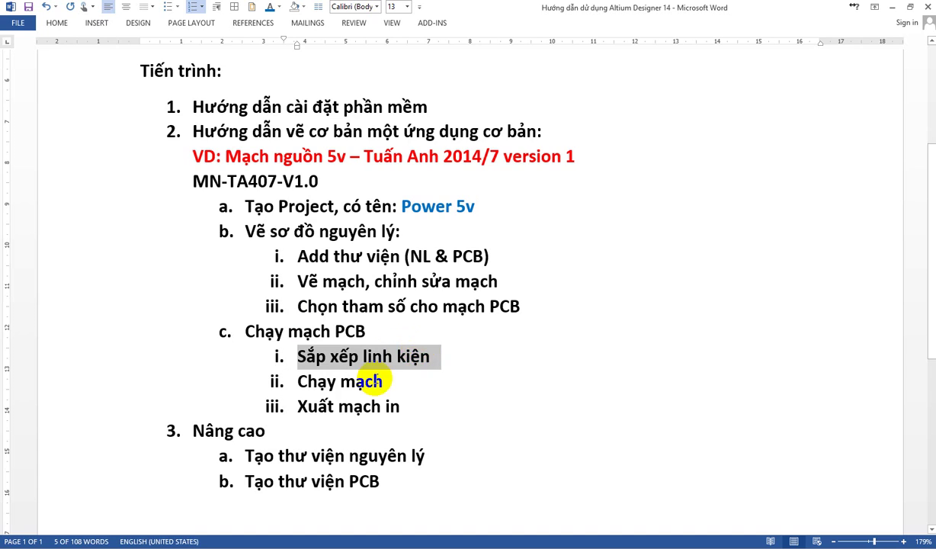
pyautogui.doubleClick(368, 378)
pyautogui.moveTo(341, 376); pyautogui.dragTo(303, 375)
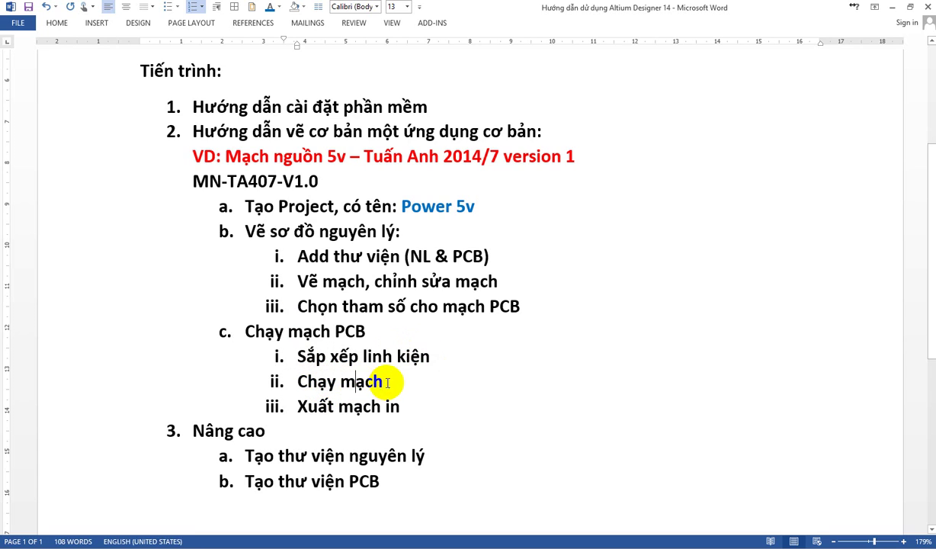
pyautogui.moveTo(387, 382); pyautogui.dragTo(310, 386)
# Switch back to Altium Designer and un-route all tracks on the MN-TA407-V1.0 board
pyautogui.hotkey('alt', 'Tab')
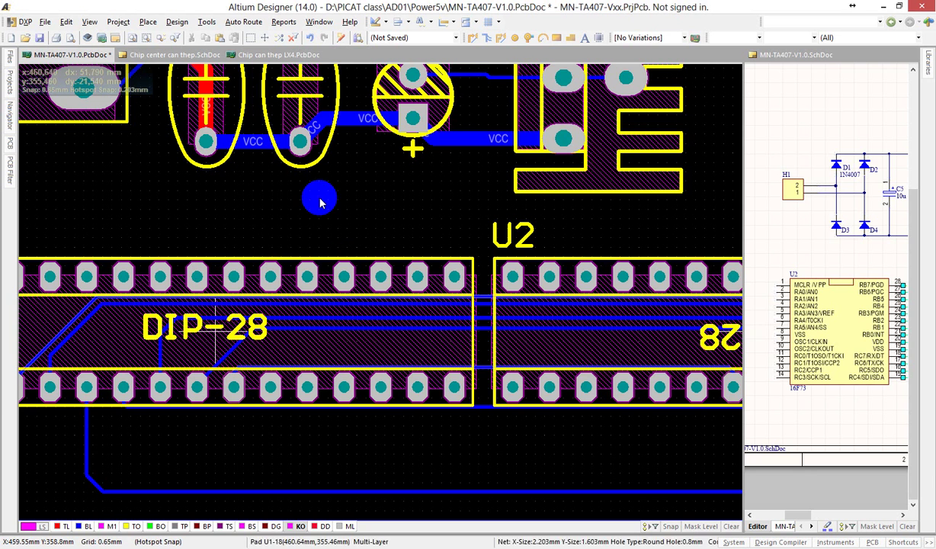
pyautogui.keyDown('ctrl'); pyautogui.scroll(-5, 353, 198); pyautogui.keyUp('ctrl')
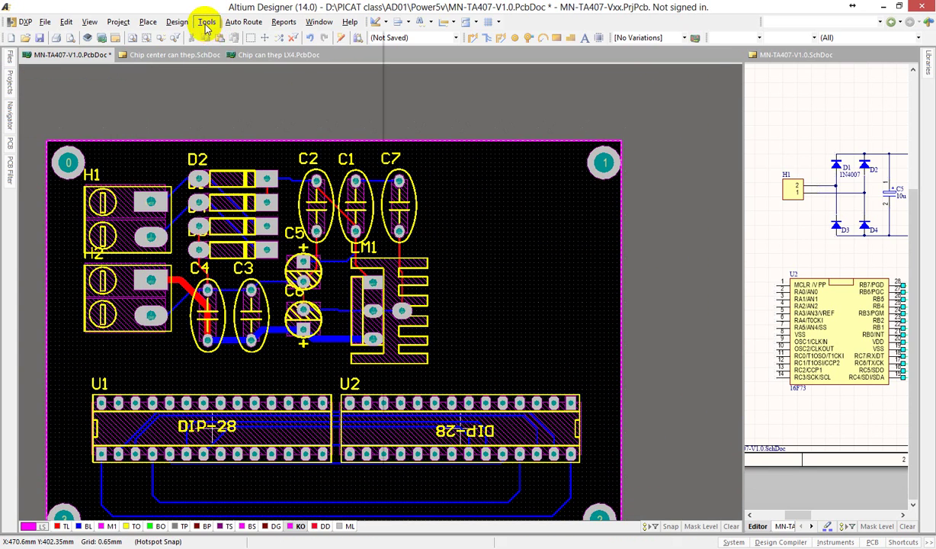
pyautogui.click(206, 25)
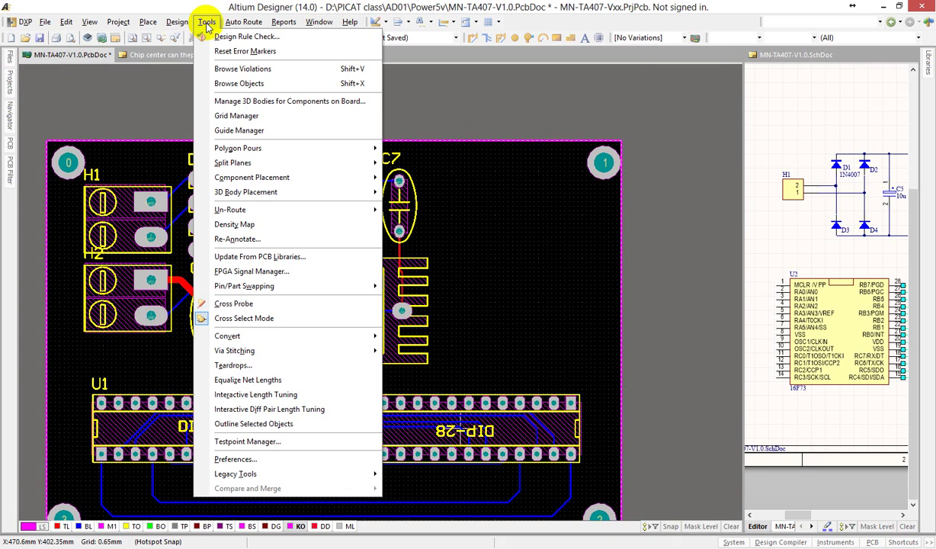
pyautogui.moveTo(228, 209)
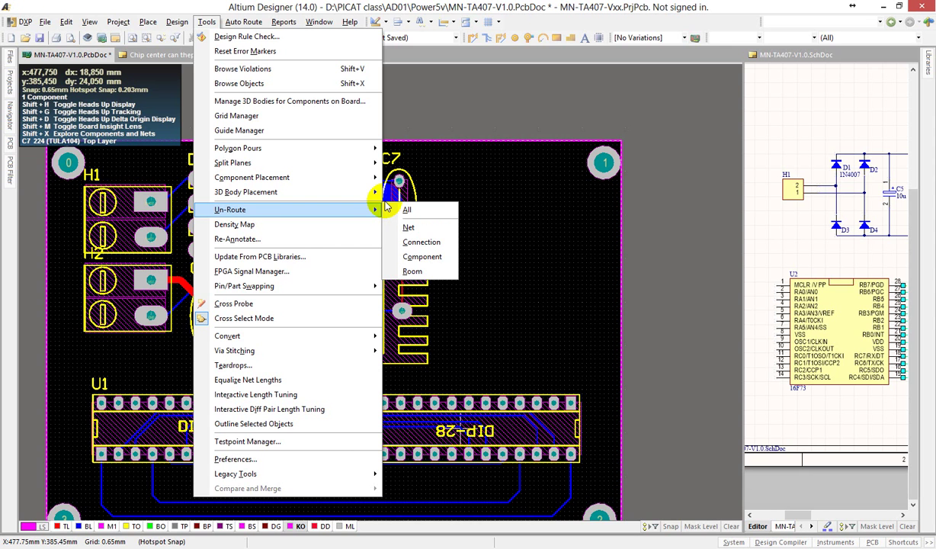
pyautogui.click(409, 210)
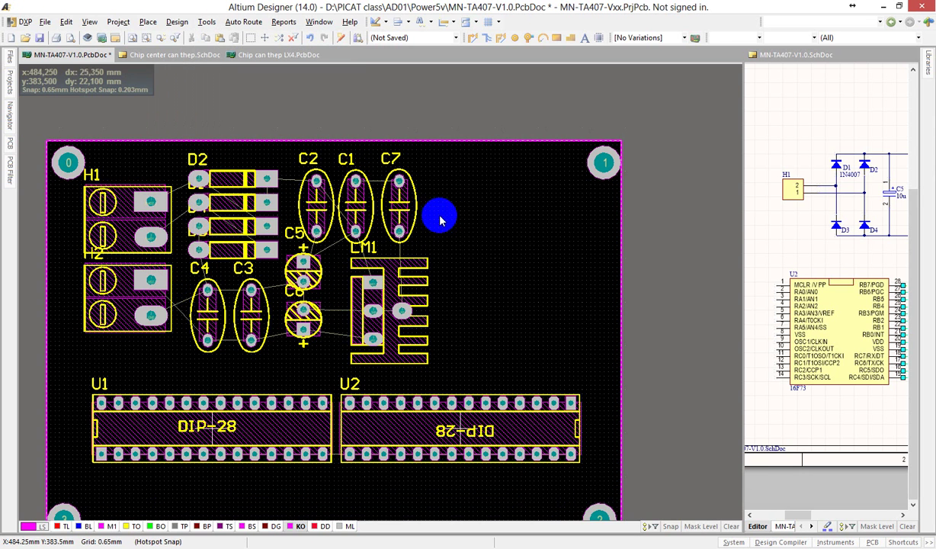
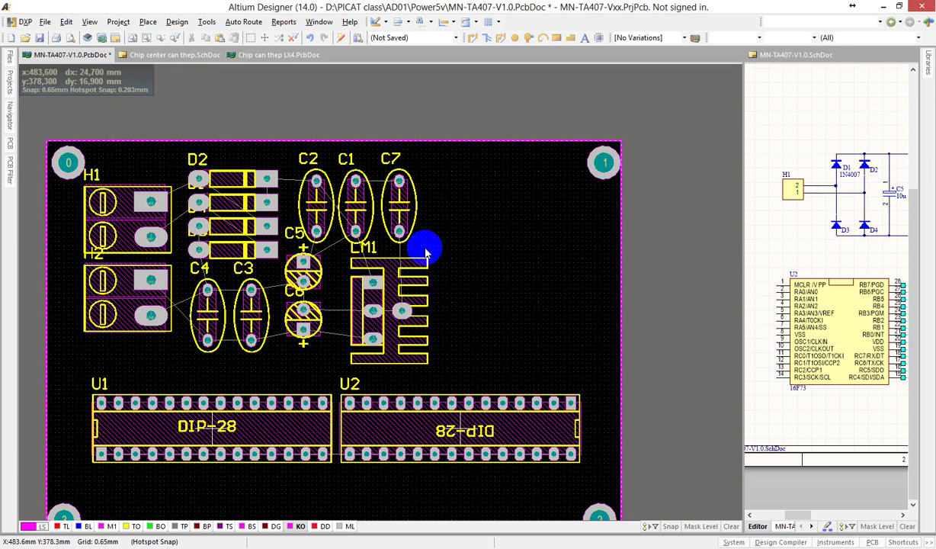
# Open the PCB design rules for the board and examine the constraints of the electrical Clearance rule
pyautogui.moveTo(402, 236)
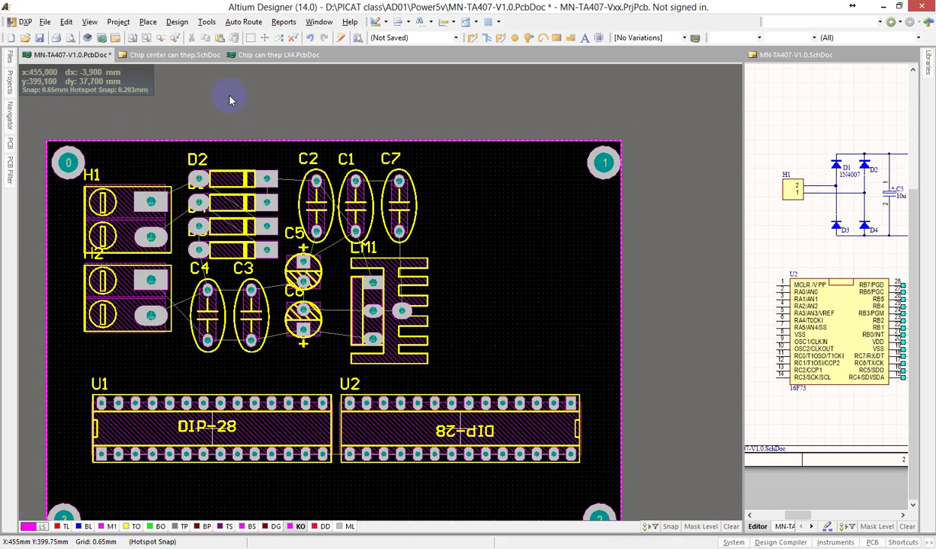
pyautogui.click(177, 23)
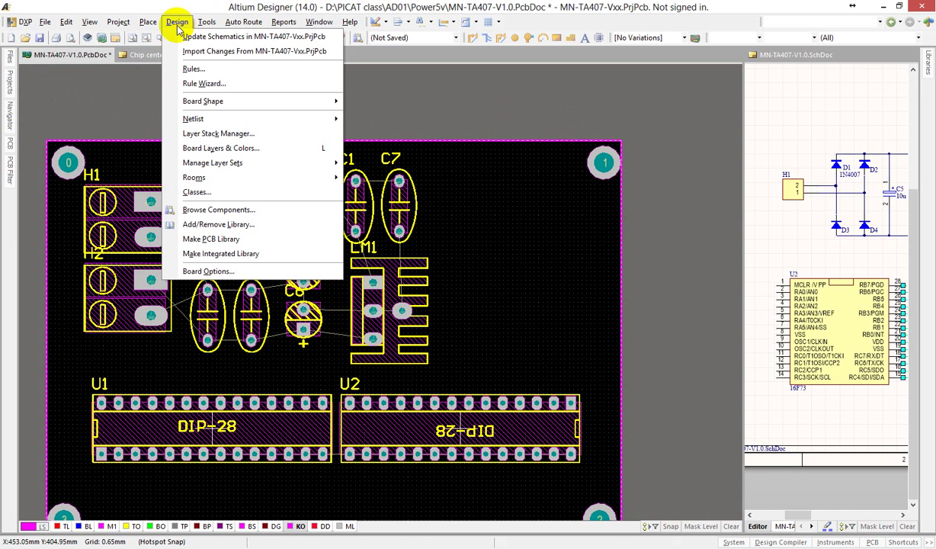
pyautogui.click(220, 76)
pyautogui.moveTo(344, 90); pyautogui.dragTo(296, 99)
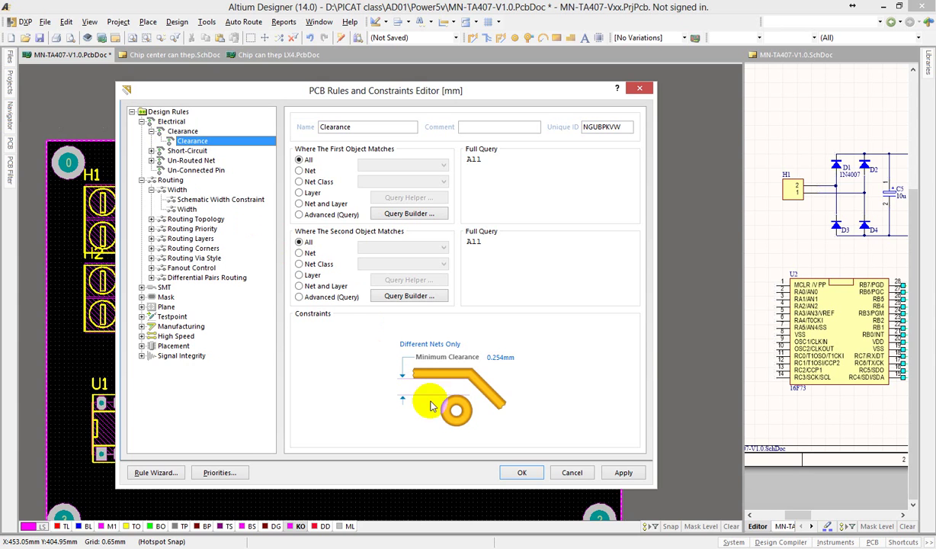
pyautogui.click(460, 410)
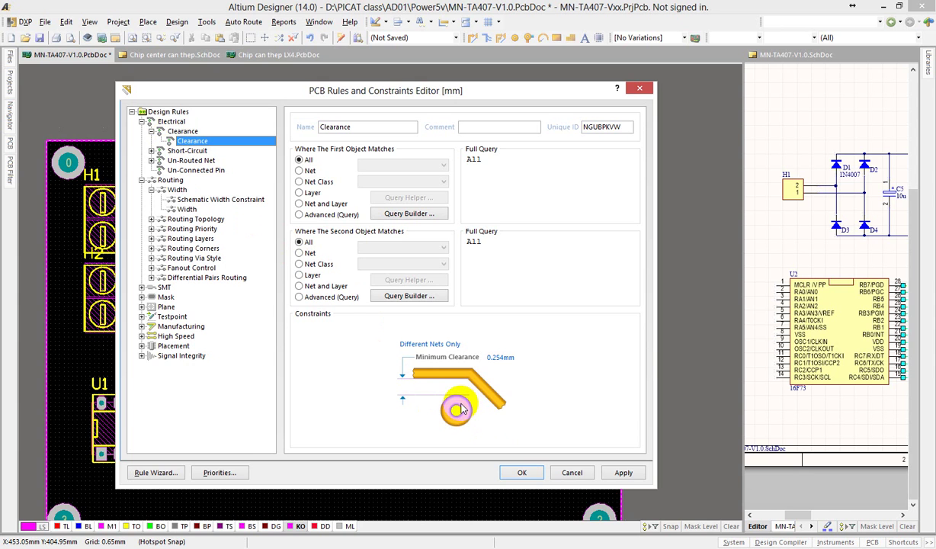
# Set the minimum clearance between different nets to 0.5 mm in the electrical Clearance rule
pyautogui.click(501, 356)
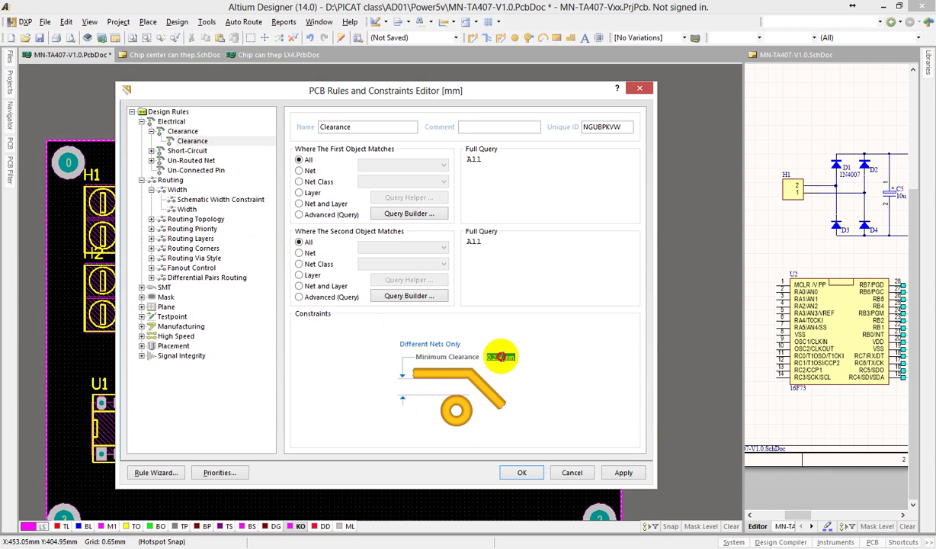
pyautogui.moveTo(514, 356); pyautogui.dragTo(477, 355)
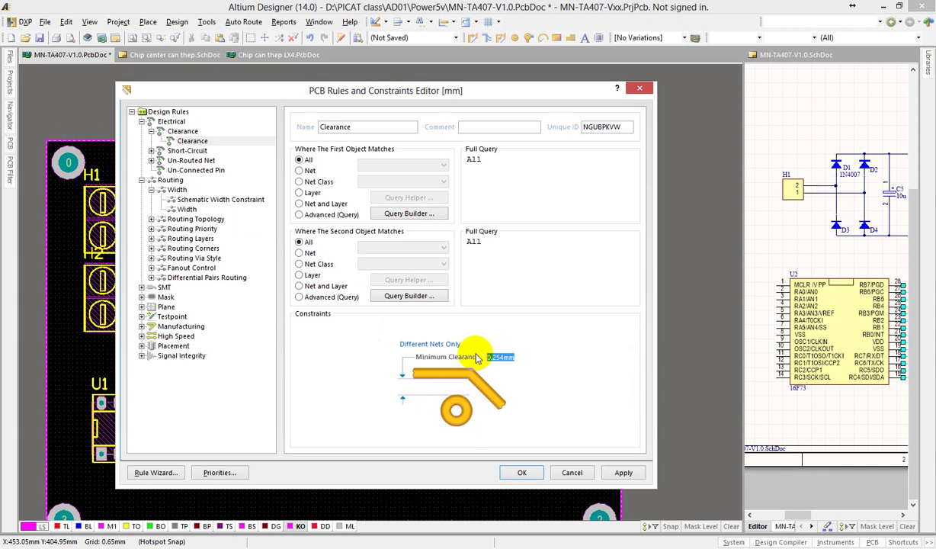
pyautogui.click(530, 359)
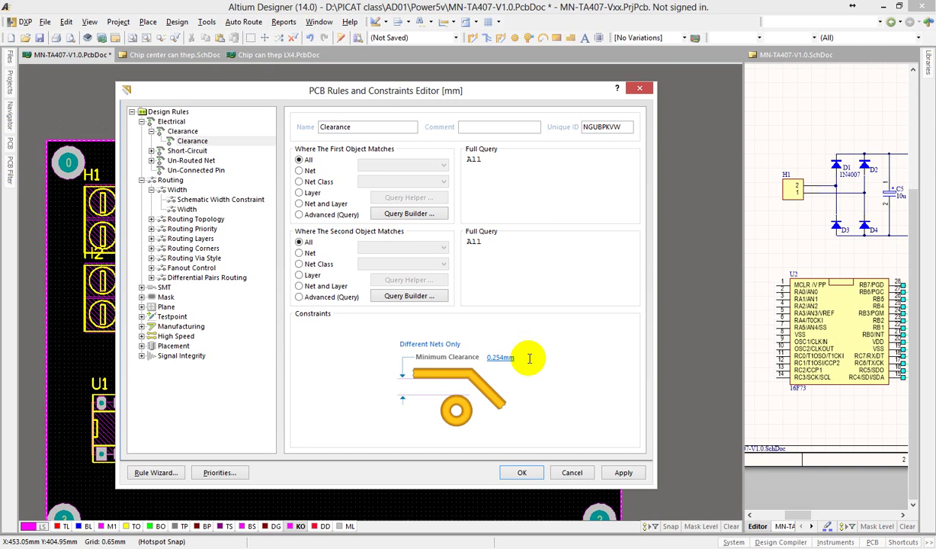
pyautogui.click(497, 356)
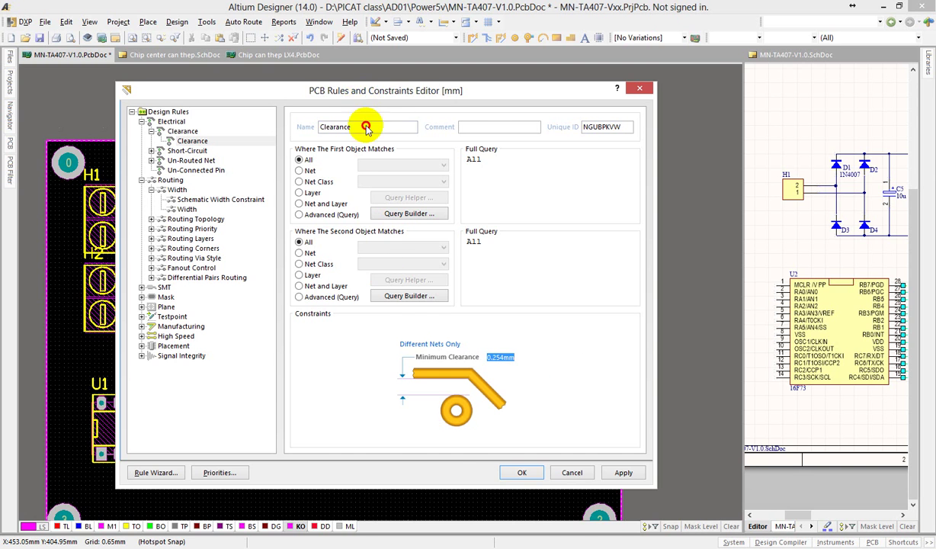
pyautogui.moveTo(364, 97)
pyautogui.mouseDown()
pyautogui.moveTo(398, 456)
pyautogui.moveTo(387, 86)
pyautogui.moveTo(368, 116)
pyautogui.mouseUp()
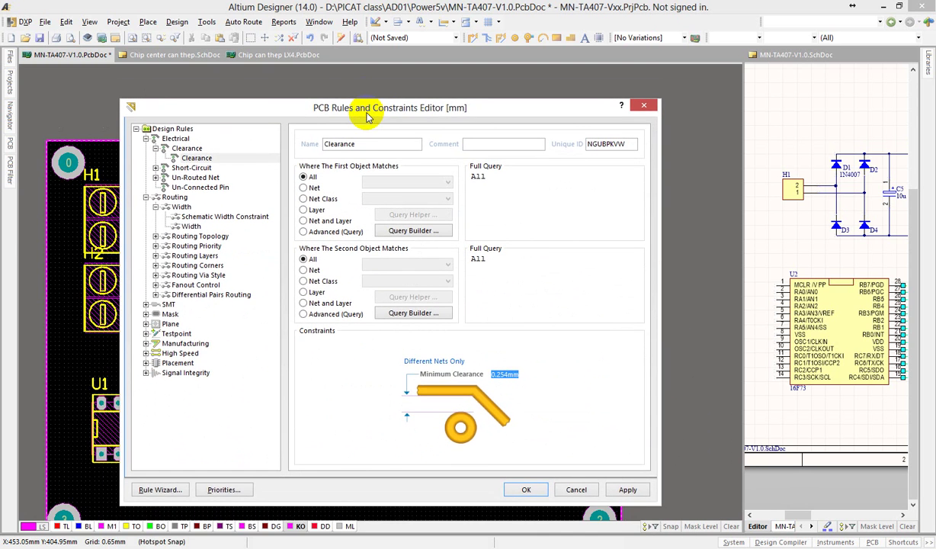
pyautogui.press('Delete')
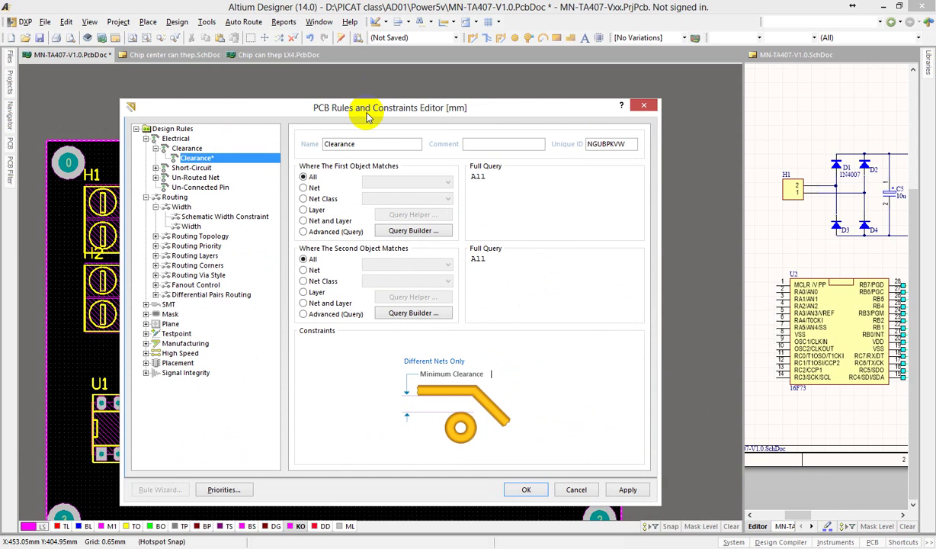
pyautogui.write('0.5')
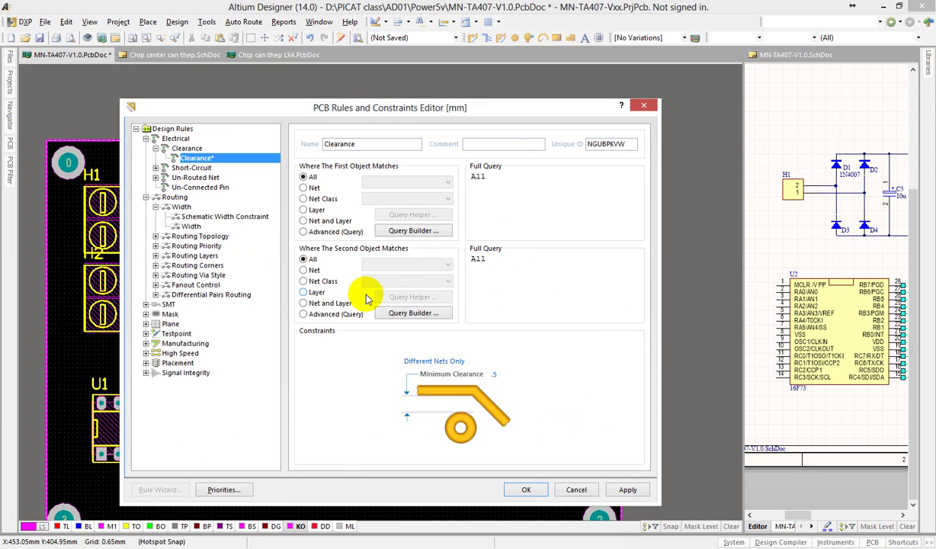
# Set the general Width rule to 2 mm maximum, 1 mm preferred and 0.8 mm minimum, and apply the rule changes
pyautogui.click(189, 226)
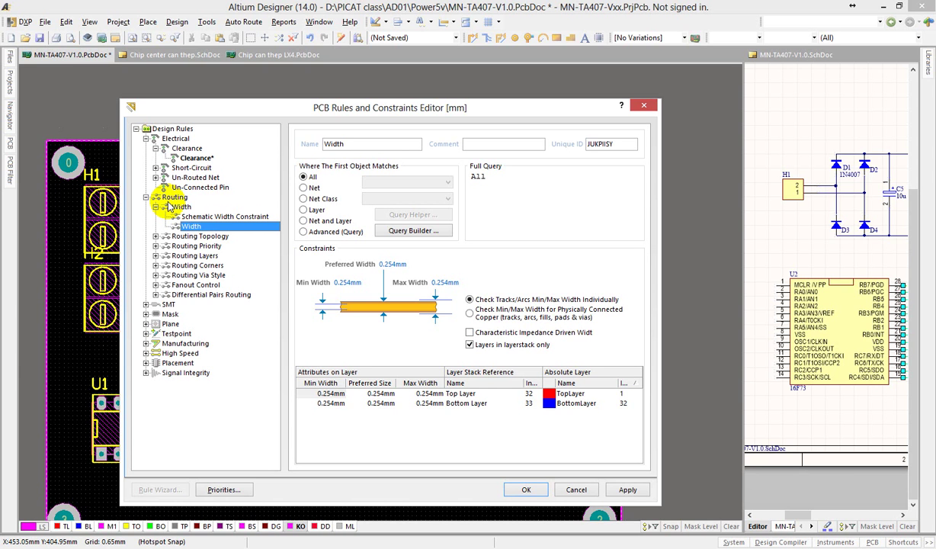
pyautogui.moveTo(1, 305)
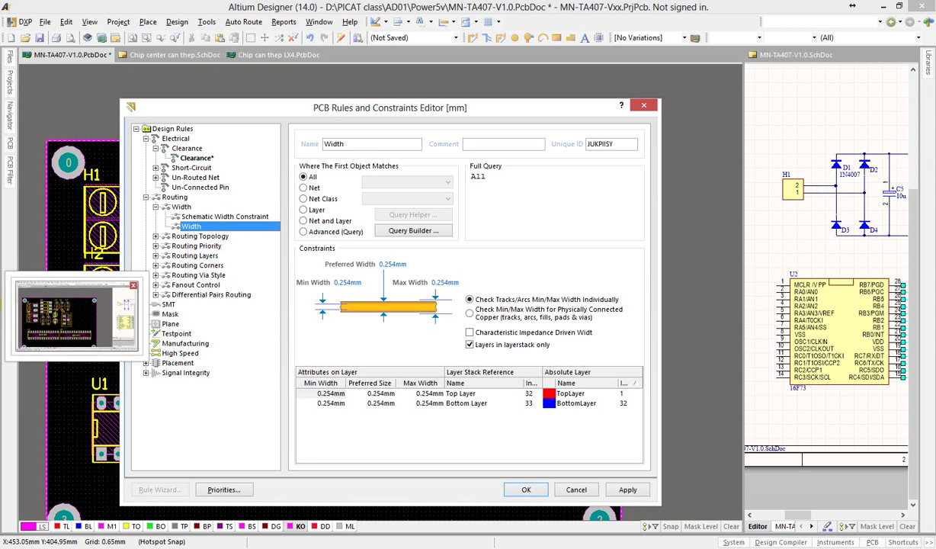
pyautogui.click(445, 282)
pyautogui.click(225, 218)
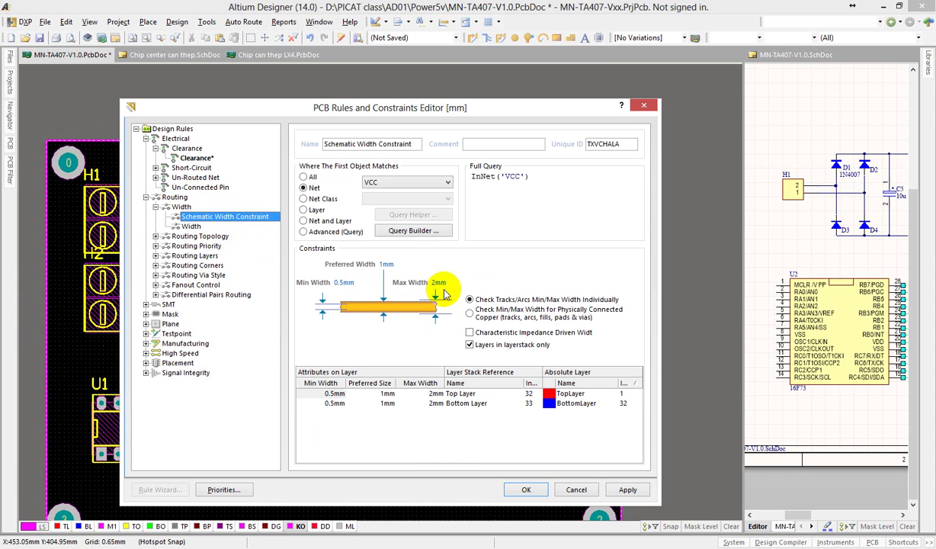
pyautogui.click(193, 227)
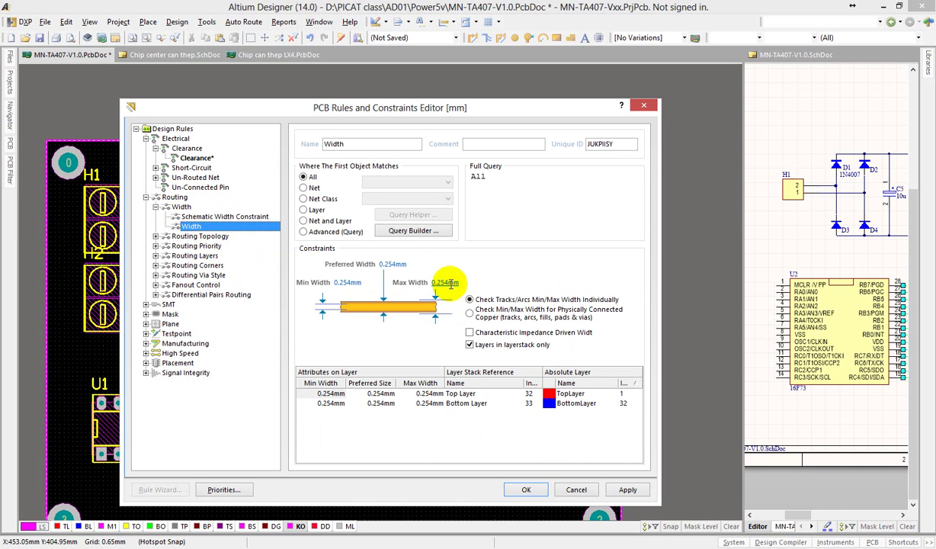
pyautogui.click(445, 283)
pyautogui.write('2')
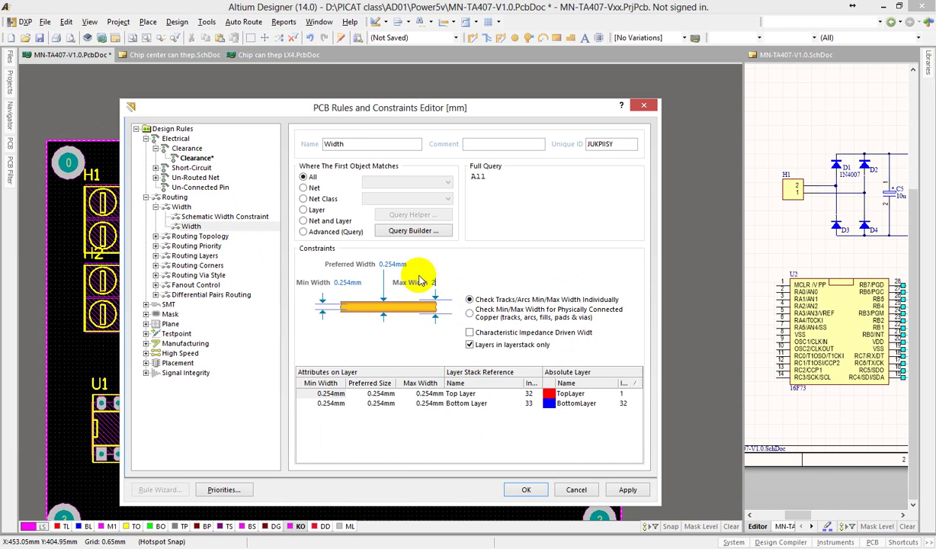
pyautogui.click(393, 263)
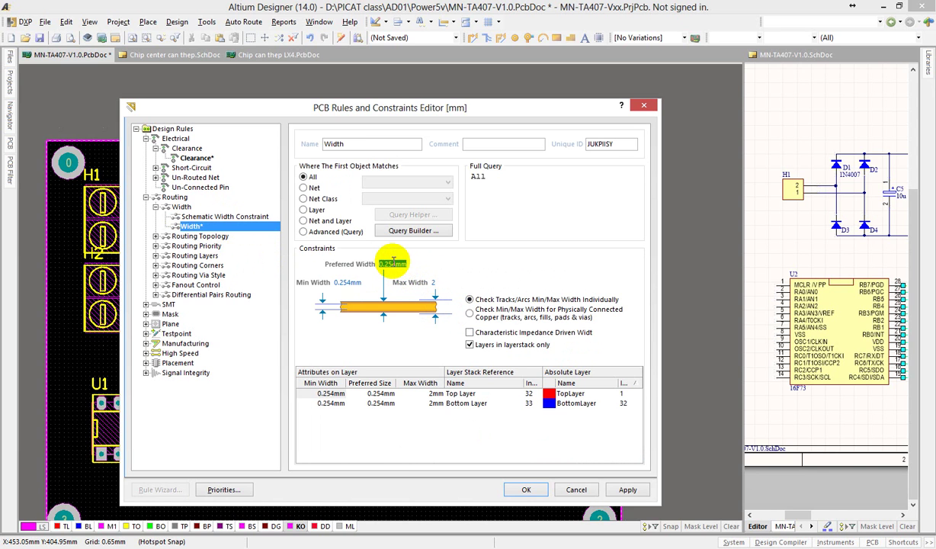
pyautogui.write('1')
pyautogui.click(347, 283)
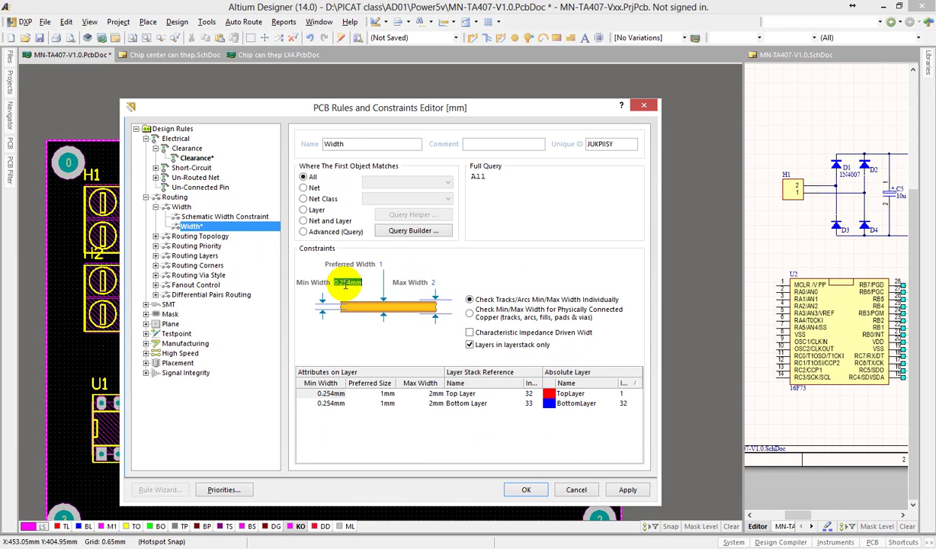
pyautogui.write('.8')
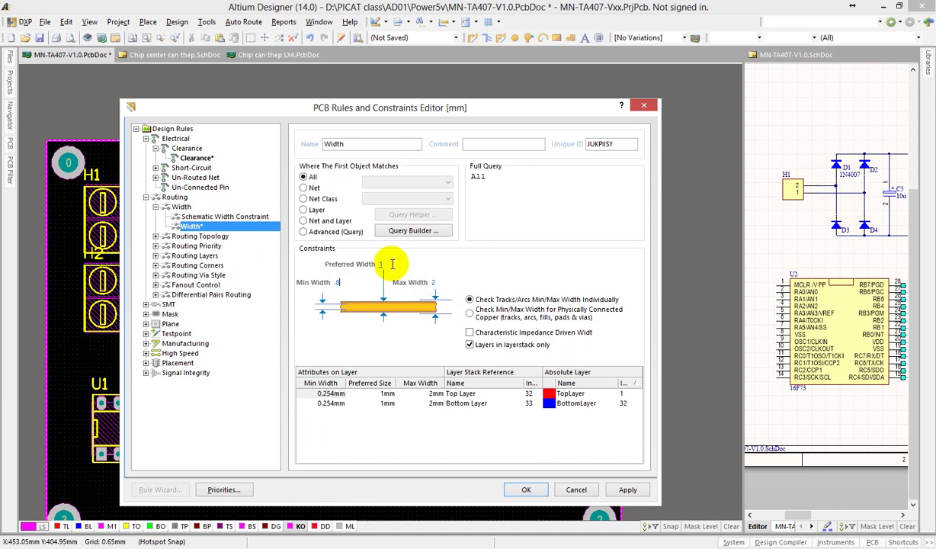
pyautogui.click(433, 283)
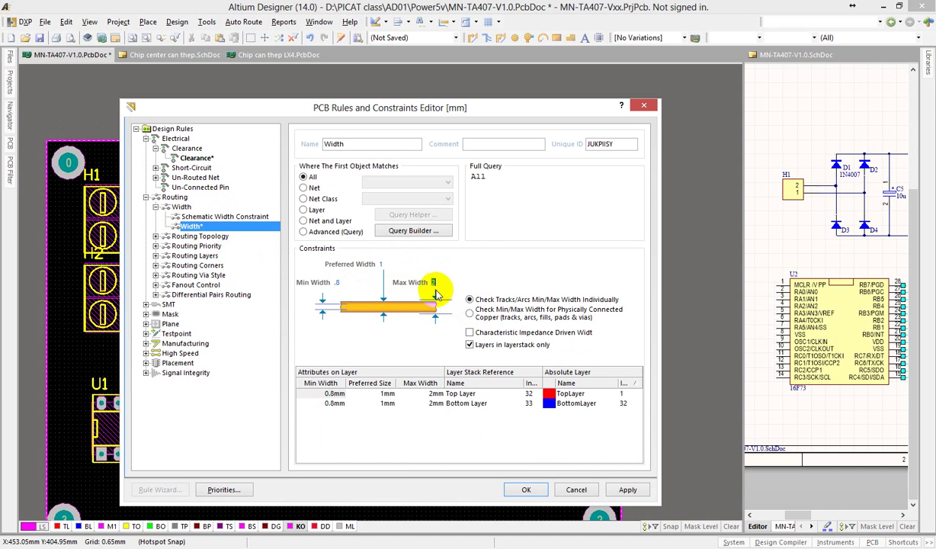
pyautogui.click(627, 489)
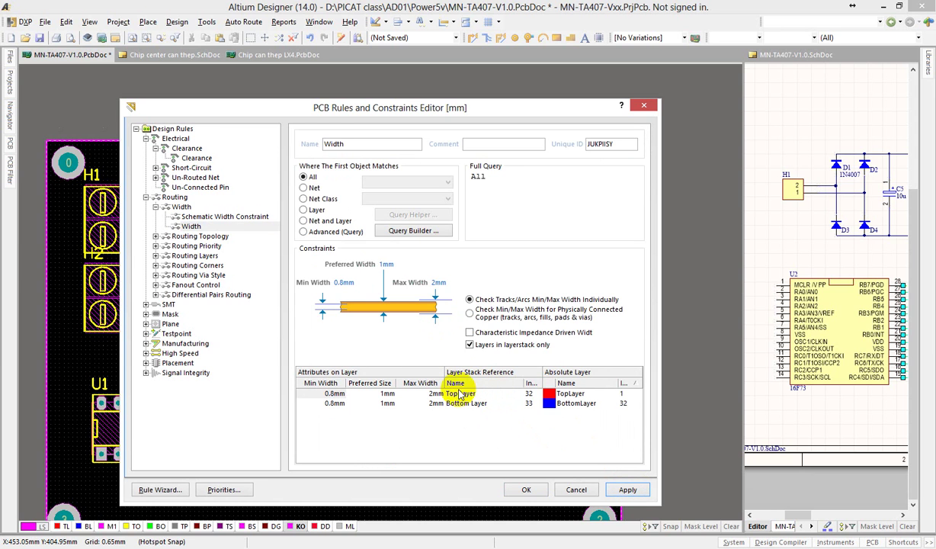
# Open the RoutingLayers rule and examine whether routing is allowed on the Top Layer and Bottom Layer
pyautogui.click(156, 256)
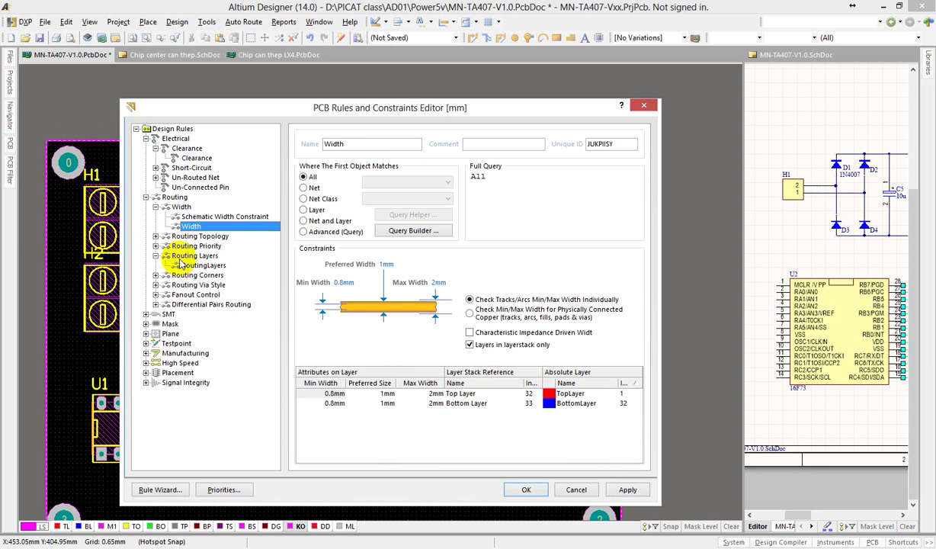
pyautogui.click(187, 256)
pyautogui.click(197, 266)
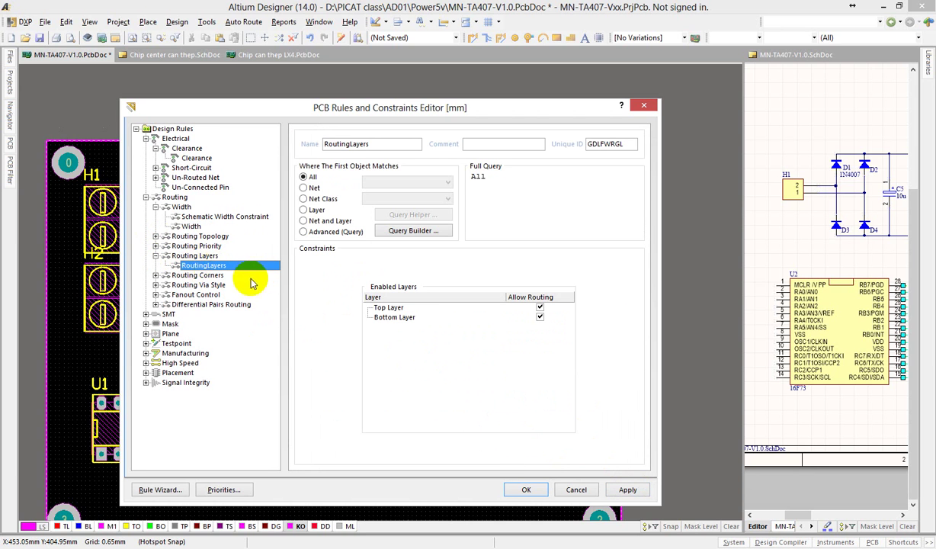
pyautogui.click(379, 307)
pyautogui.click(385, 317)
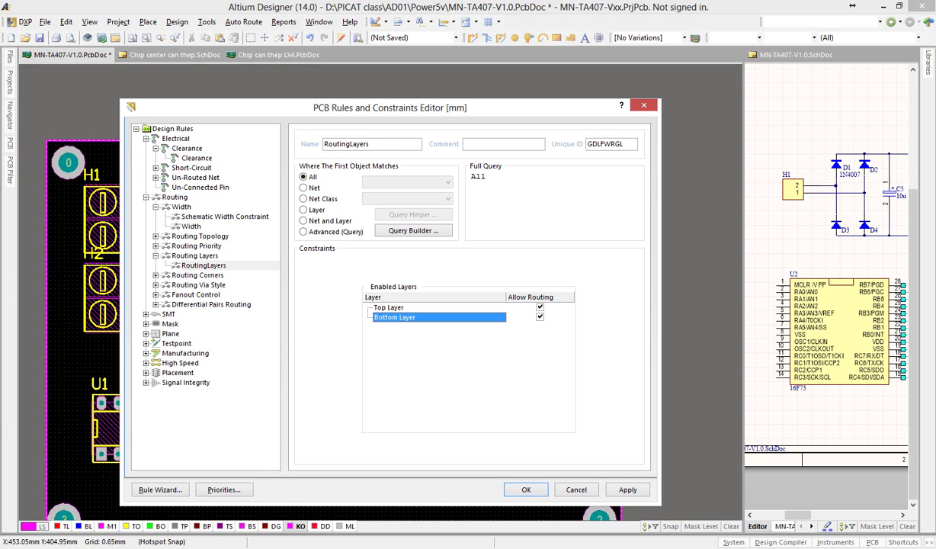
pyautogui.click(95, 410)
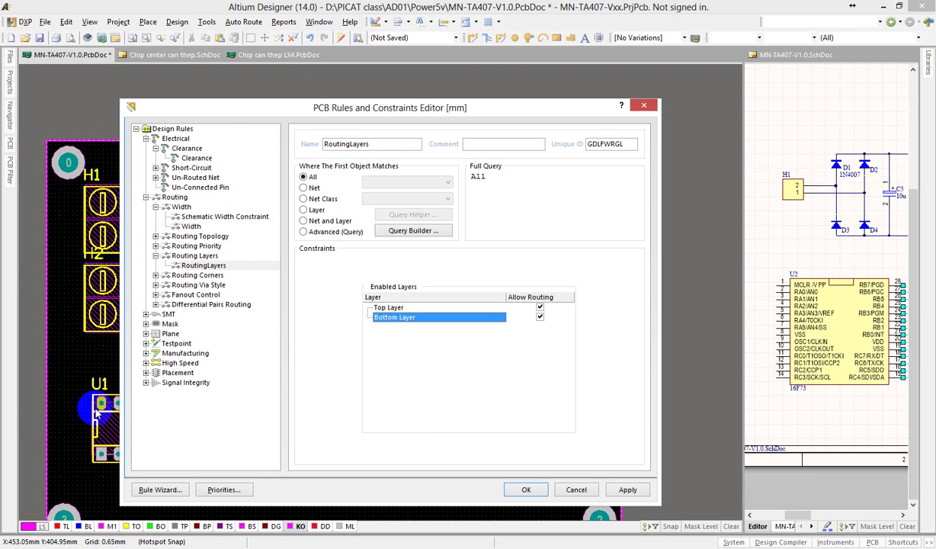
# In the RoutingVias rule, set the via diameter to 2 mm maximum and 1.4 mm preferred
pyautogui.click(177, 286)
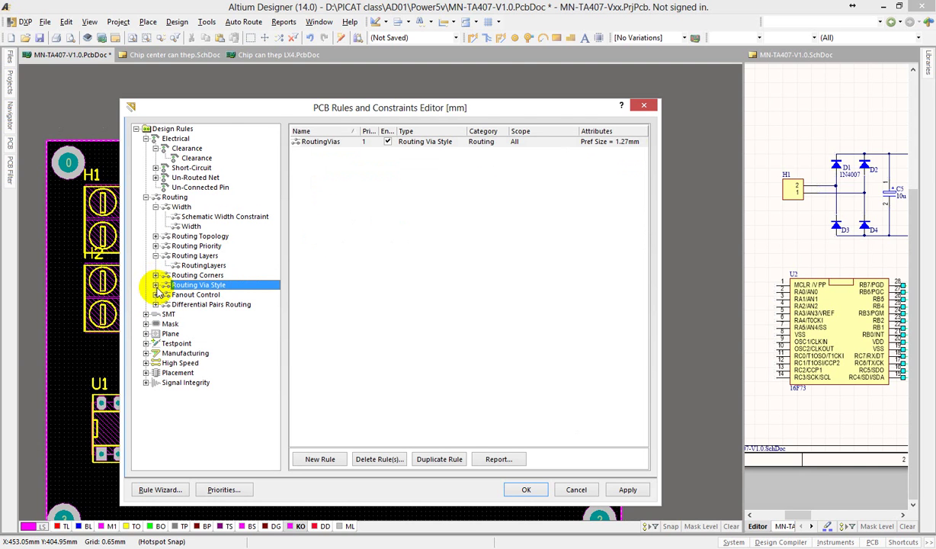
pyautogui.click(156, 285)
pyautogui.click(201, 295)
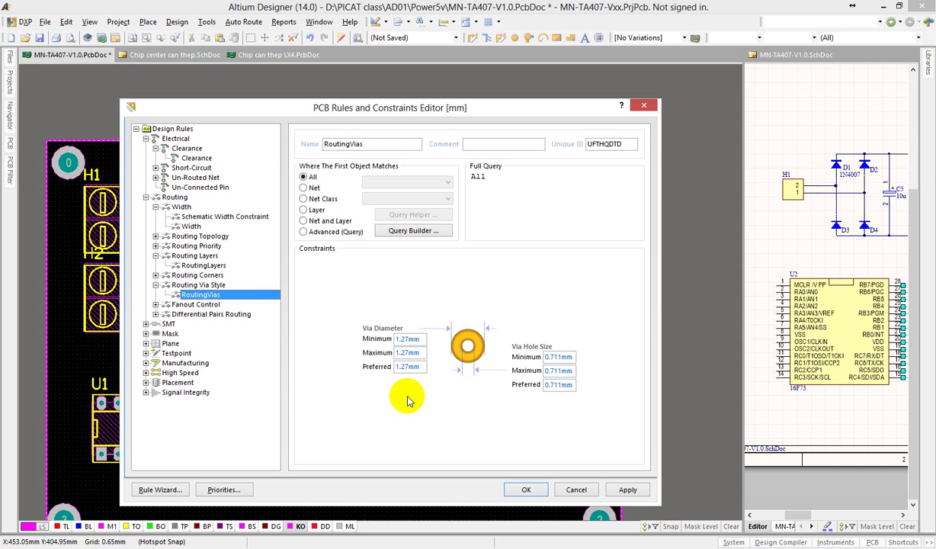
pyautogui.click(412, 351)
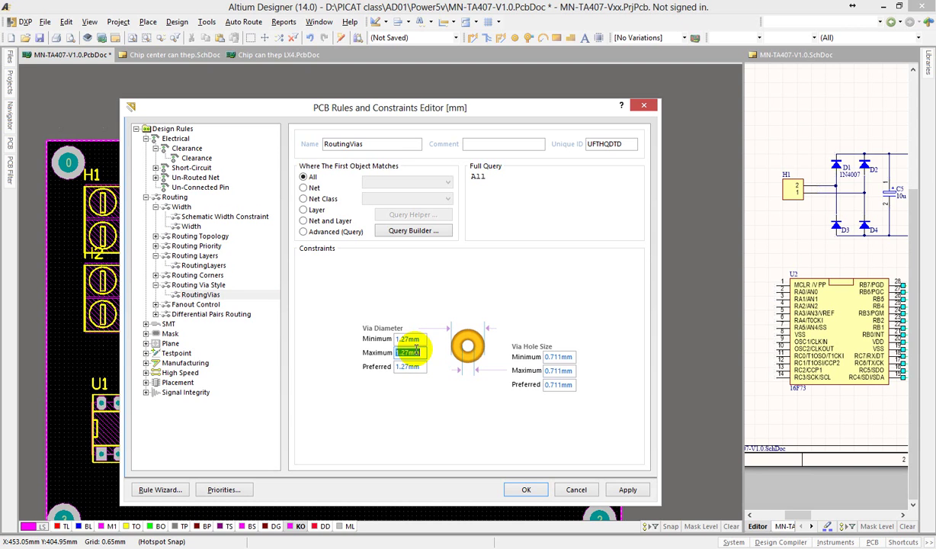
pyautogui.click(409, 366)
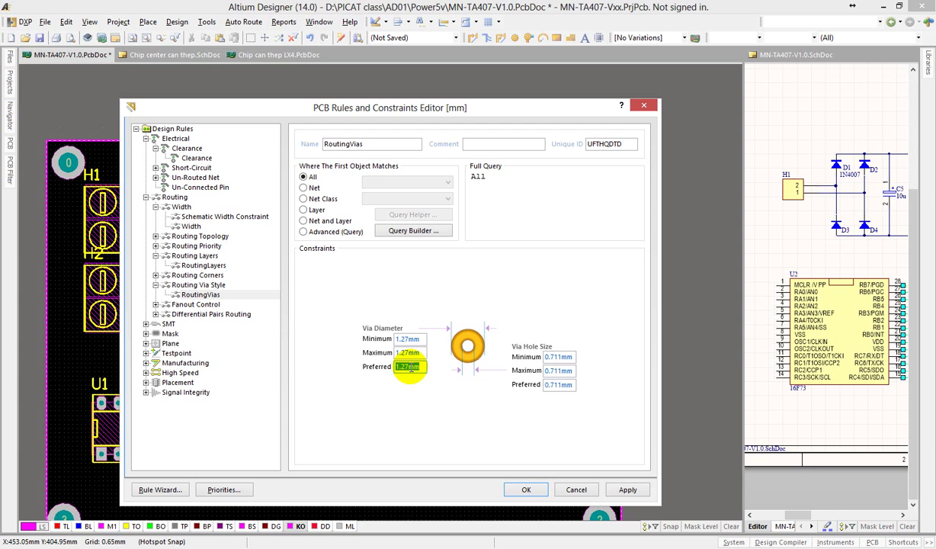
pyautogui.click(410, 338)
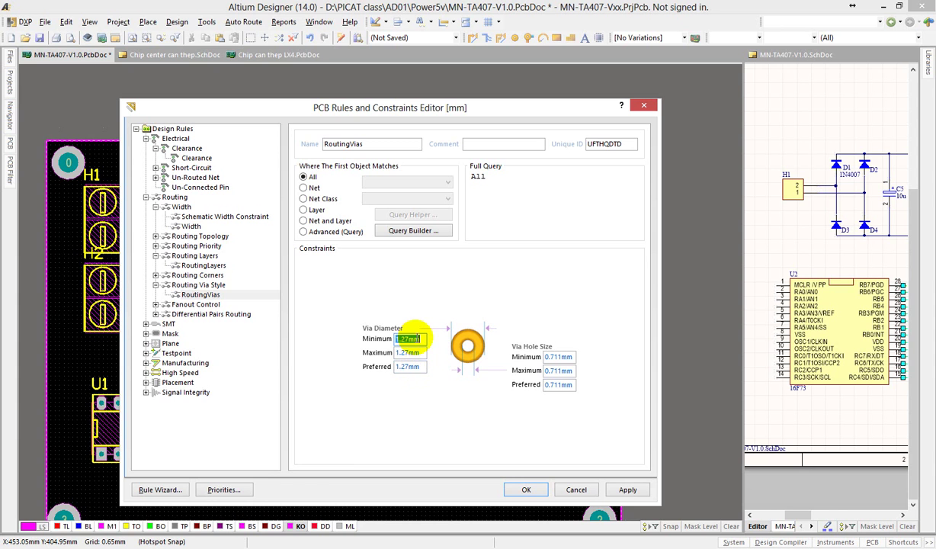
pyautogui.click(418, 353)
pyautogui.click(410, 366)
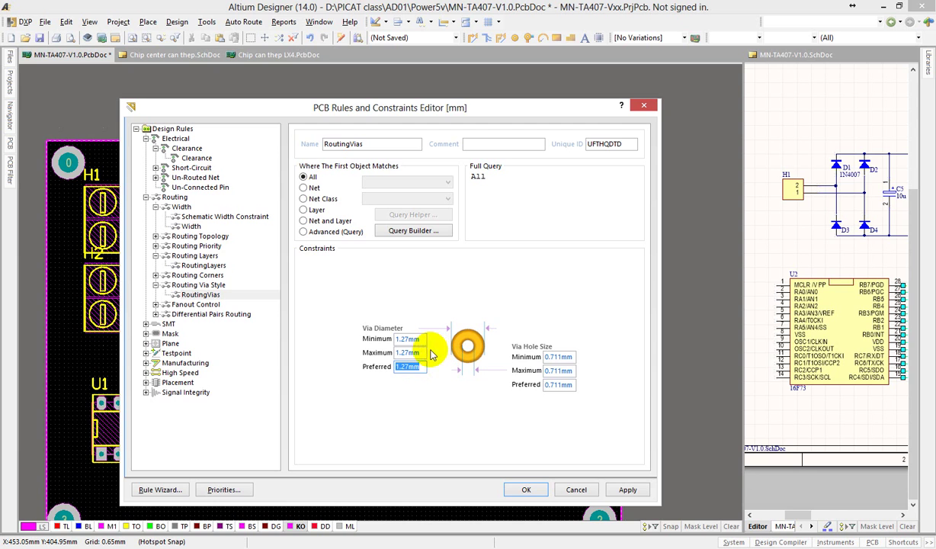
pyautogui.click(418, 352)
pyautogui.write('2')
pyautogui.click(411, 339)
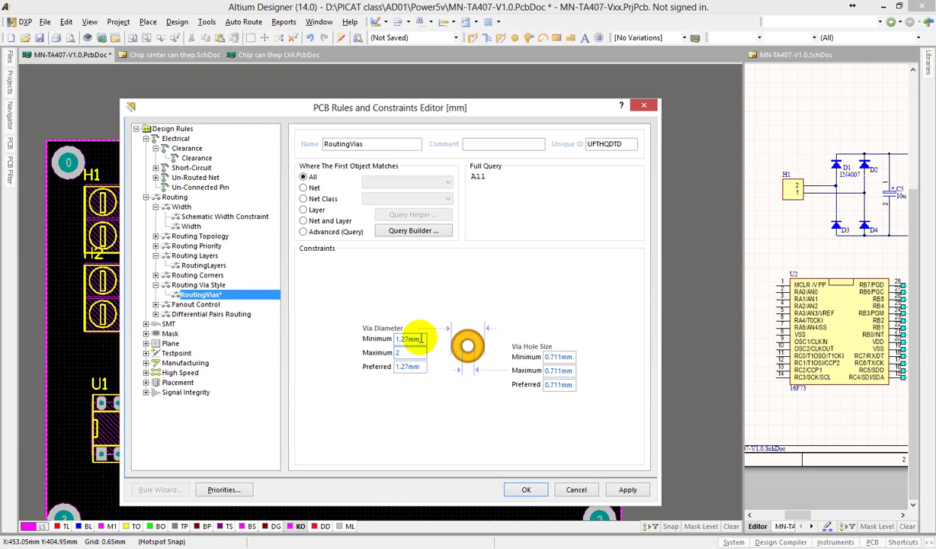
pyautogui.click(419, 371)
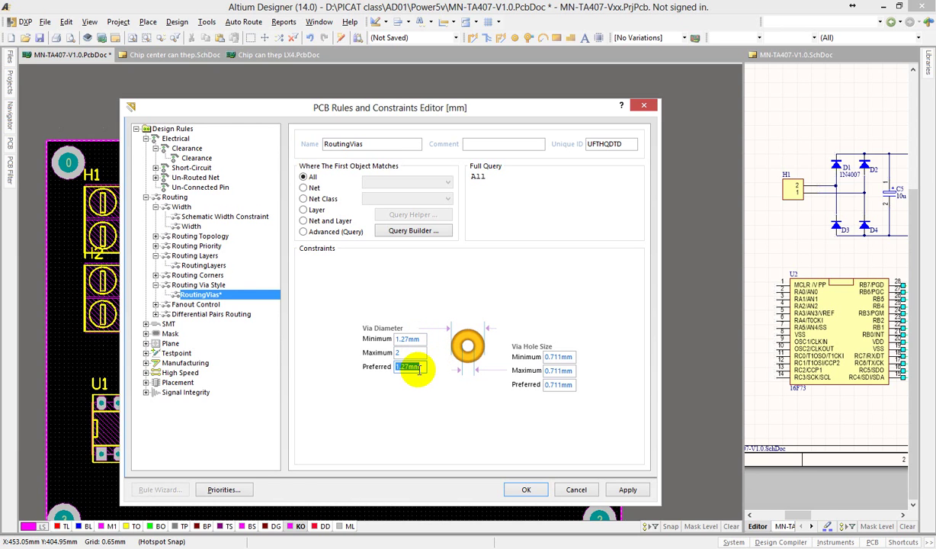
pyautogui.write('1.4')
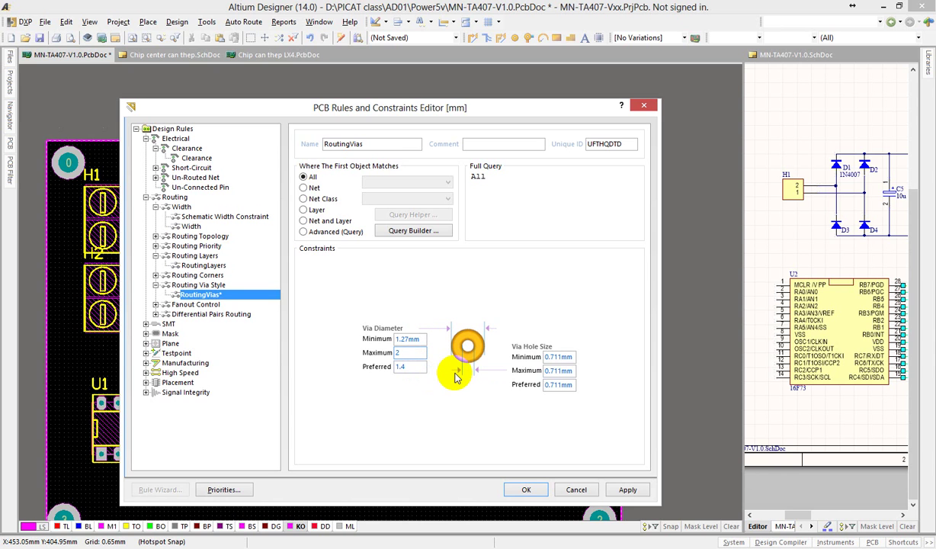
# Set the minimum via hole size to 0.3 mm in the RoutingVias rule
pyautogui.click(563, 360)
pyautogui.doubleClick(560, 357)
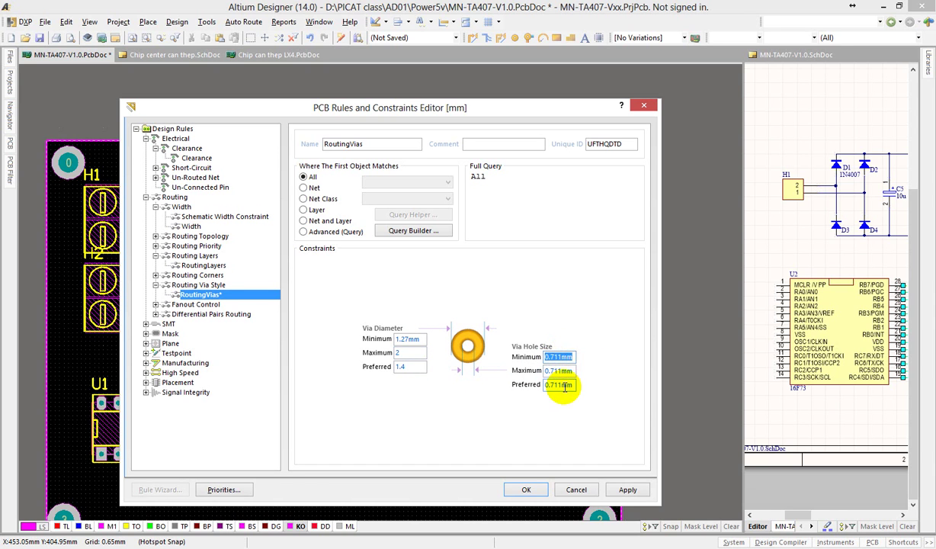
pyautogui.doubleClick(568, 385)
pyautogui.doubleClick(562, 370)
pyautogui.doubleClick(558, 356)
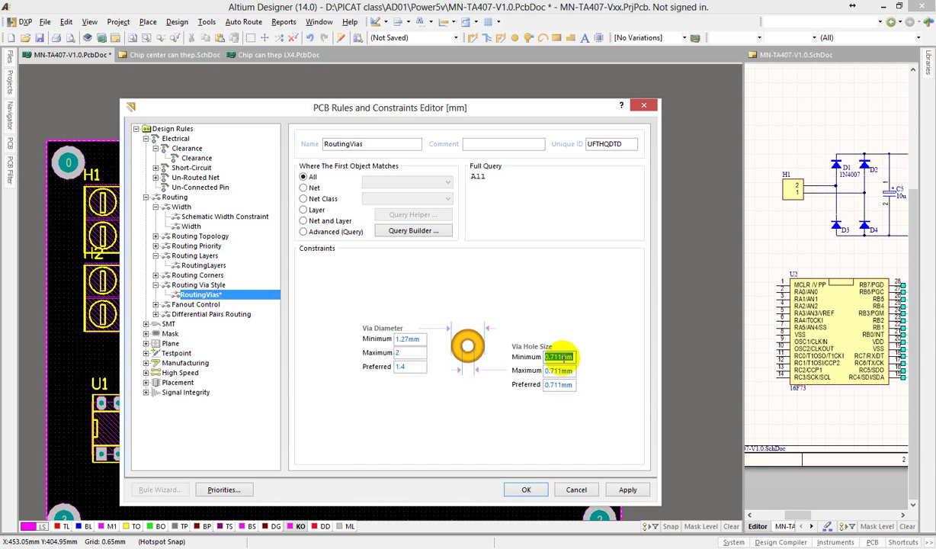
pyautogui.doubleClick(568, 371)
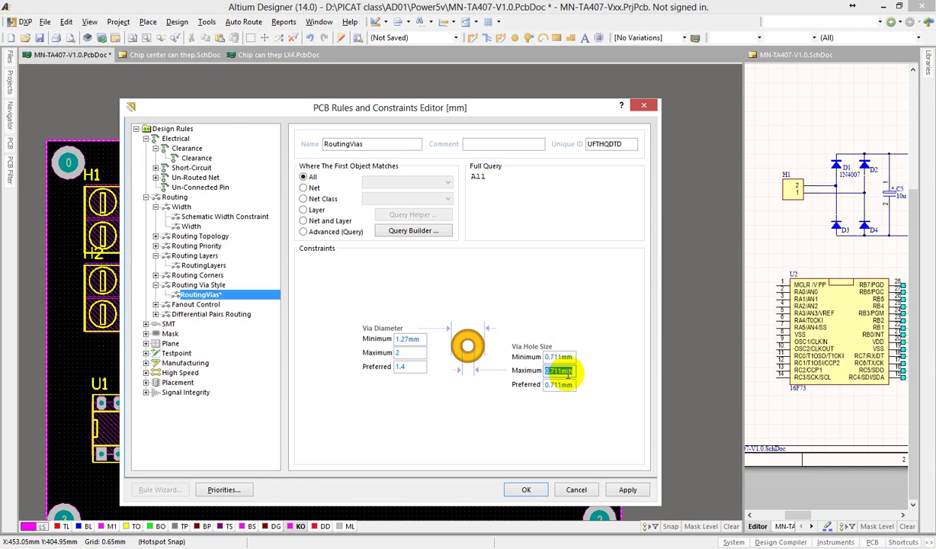
pyautogui.doubleClick(561, 357)
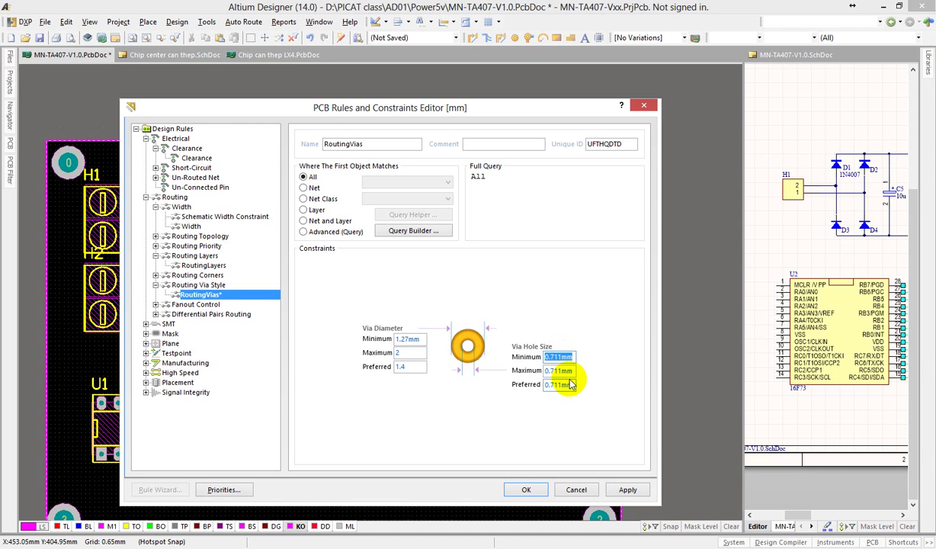
pyautogui.write('.3')
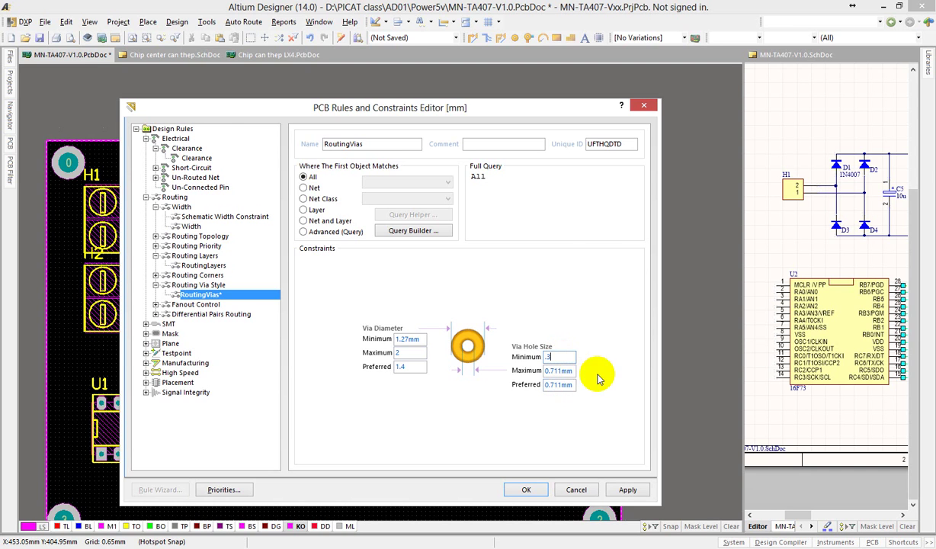
# Set the via hole size to 1 mm maximum and 0.7 mm preferred in the RoutingVias rule
pyautogui.doubleClick(567, 371)
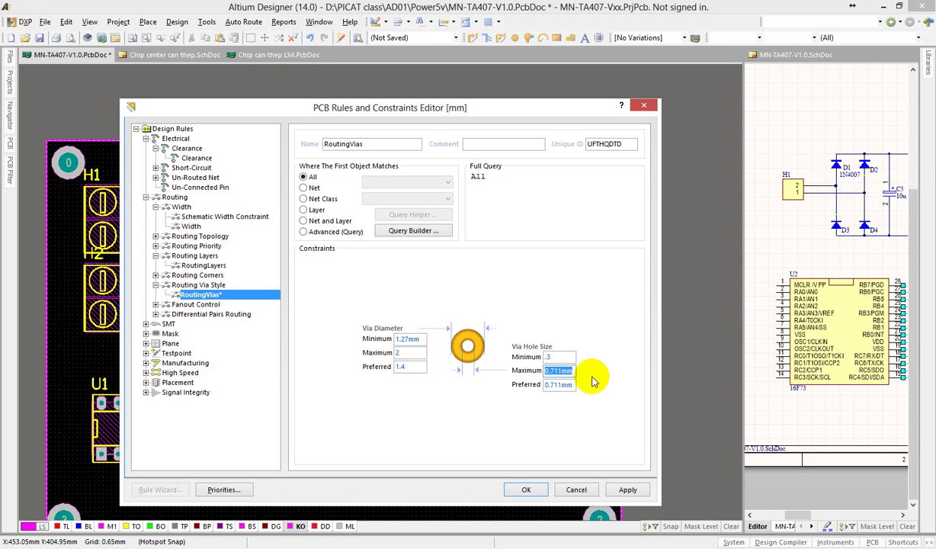
pyautogui.write('1')
pyautogui.doubleClick(563, 386)
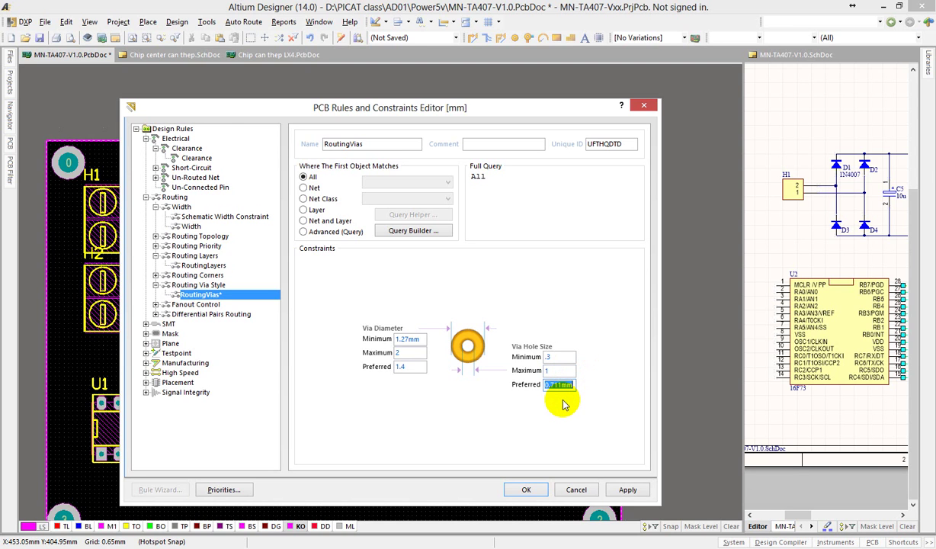
pyautogui.write('.5')
pyautogui.press('BackSpace')
pyautogui.write('7')
# Look through the SMT, Mask and Plane rule categories and display the Solder Mask Expansion rules
pyautogui.click(145, 333)
pyautogui.click(146, 362)
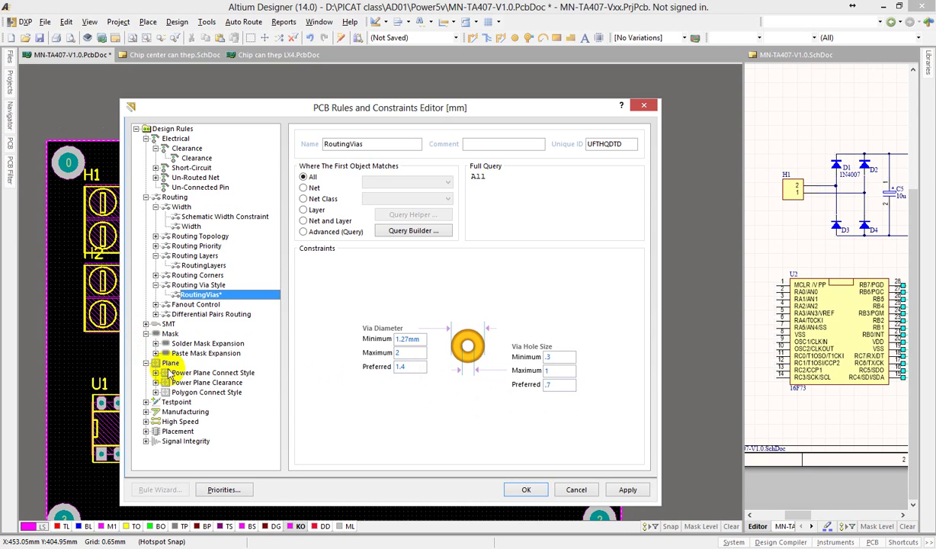
pyautogui.click(146, 324)
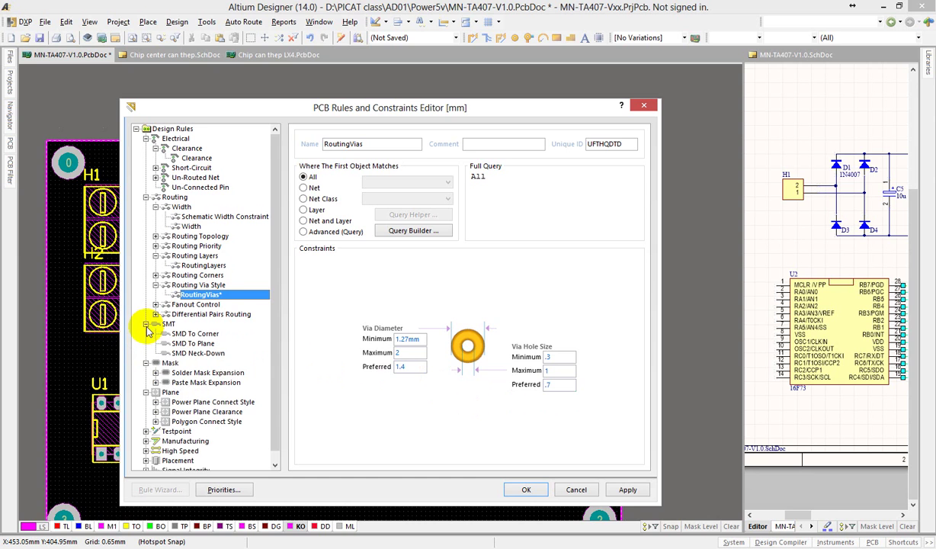
pyautogui.click(145, 324)
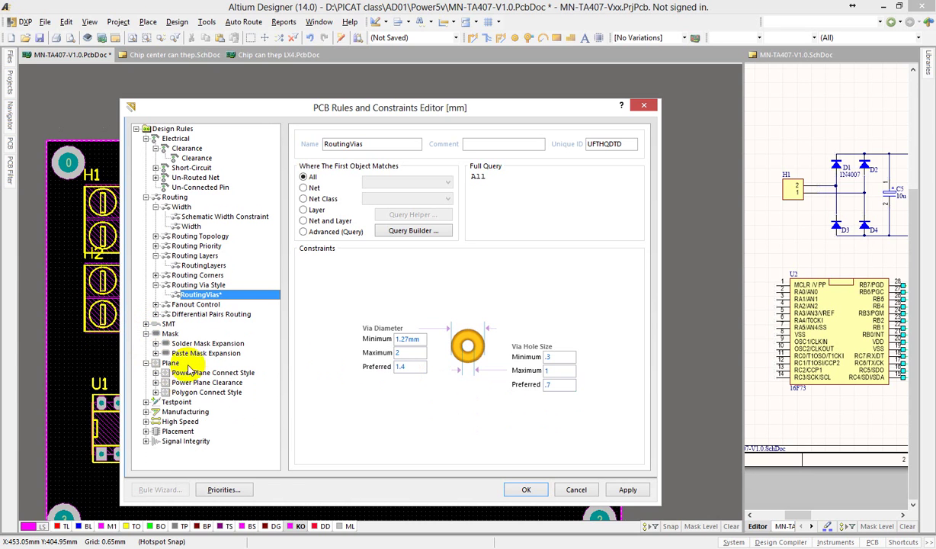
pyautogui.click(175, 344)
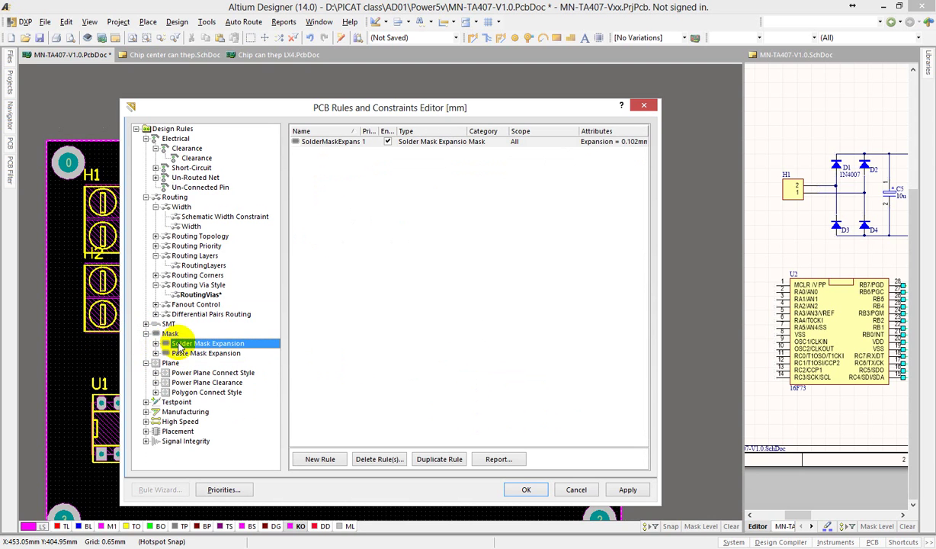
# Examine the Solder Mask Expansion rule in the Mask category of the PCB design rules
pyautogui.click(156, 344)
pyautogui.click(194, 353)
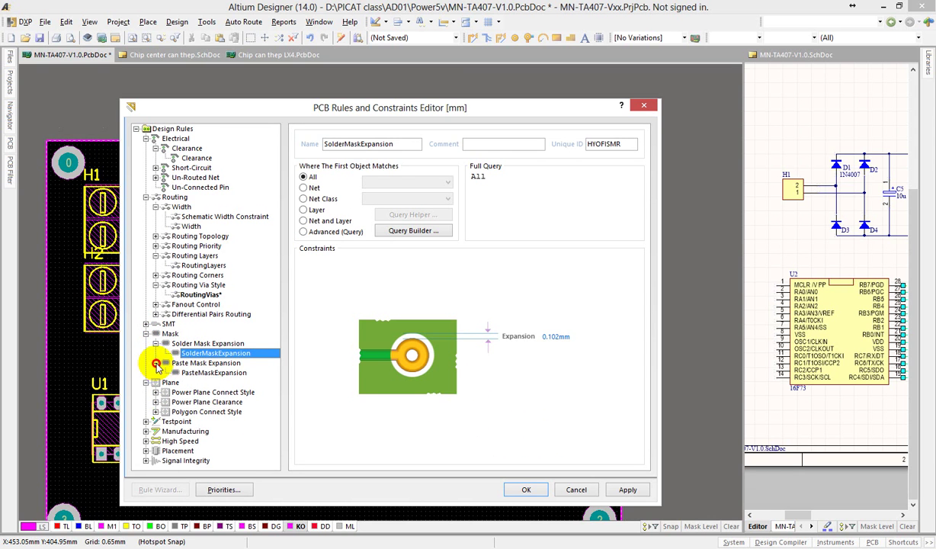
pyautogui.click(156, 344)
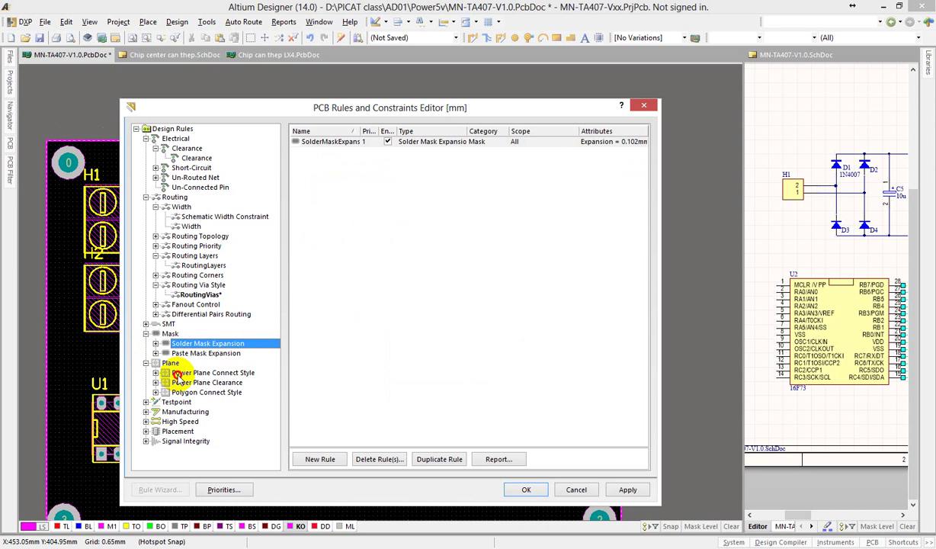
# Examine the Plane rules: PlaneConnect, PlaneClearance and Polygon Connect Style
pyautogui.click(167, 373)
pyautogui.click(155, 373)
pyautogui.click(201, 383)
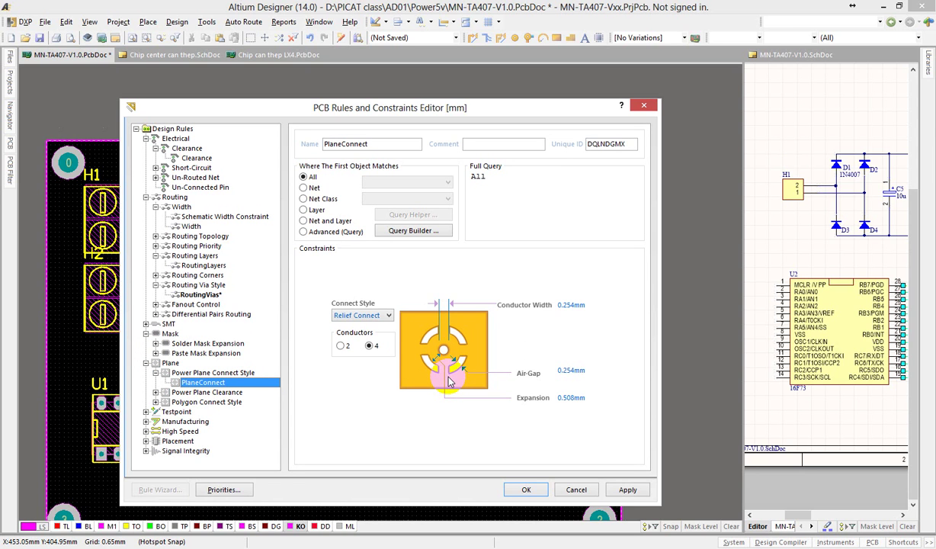
pyautogui.click(89, 392)
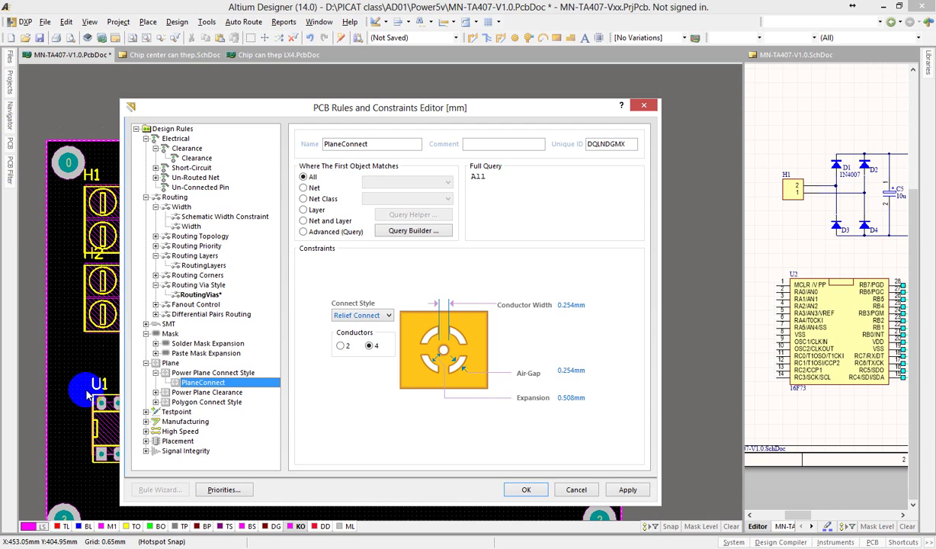
pyautogui.click(156, 392)
pyautogui.click(204, 401)
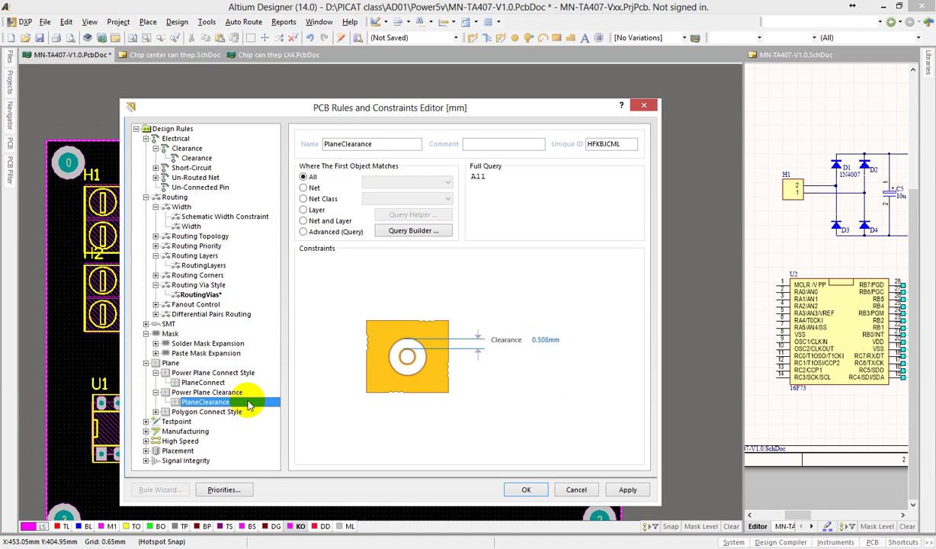
pyautogui.click(205, 412)
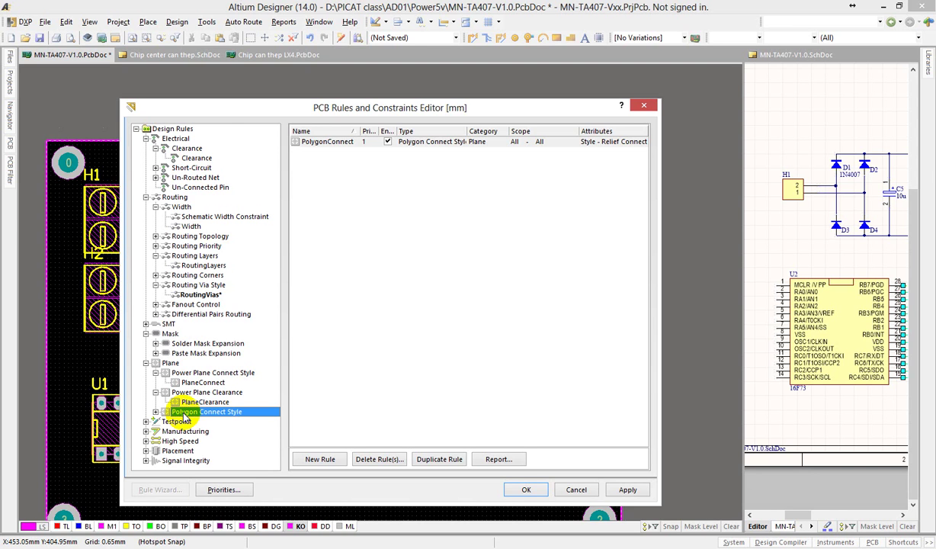
# Accept the design rules and save the PCB document
pyautogui.click(517, 491)
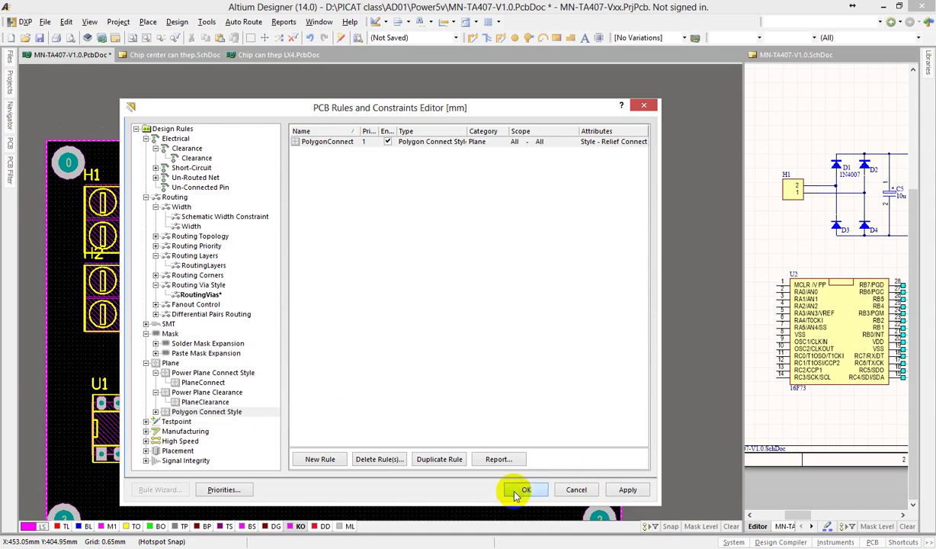
pyautogui.moveTo(522, 320); pyautogui.dragTo(548, 267, button='right')
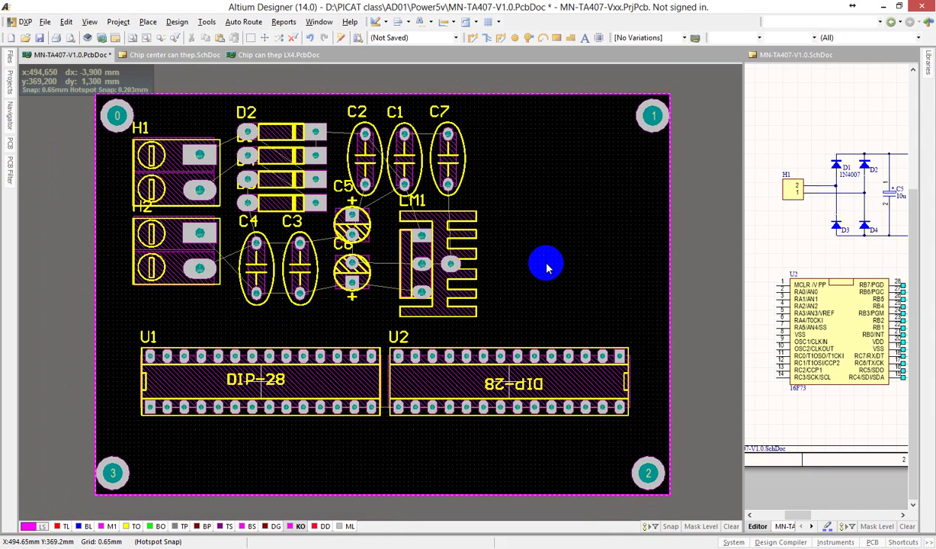
pyautogui.press('shift')
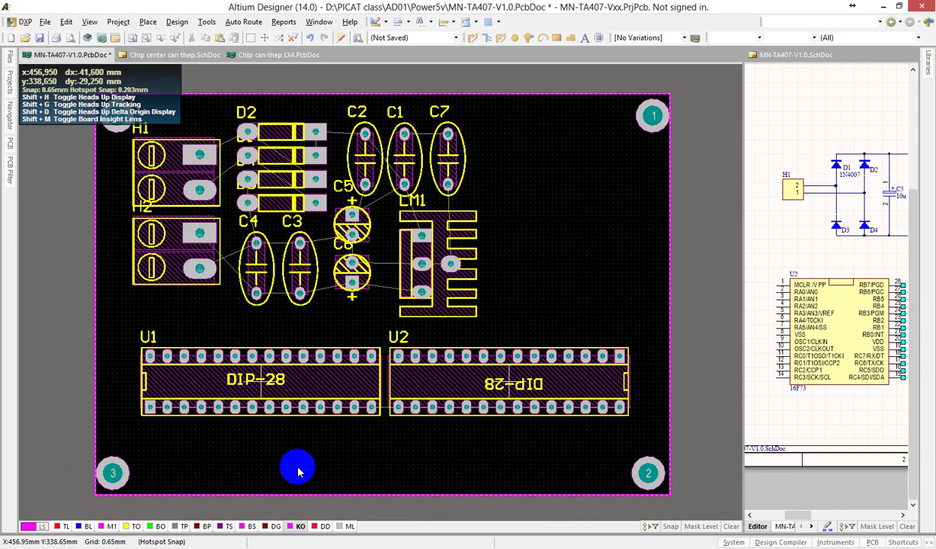
pyautogui.hotkey('ctrl', 's')
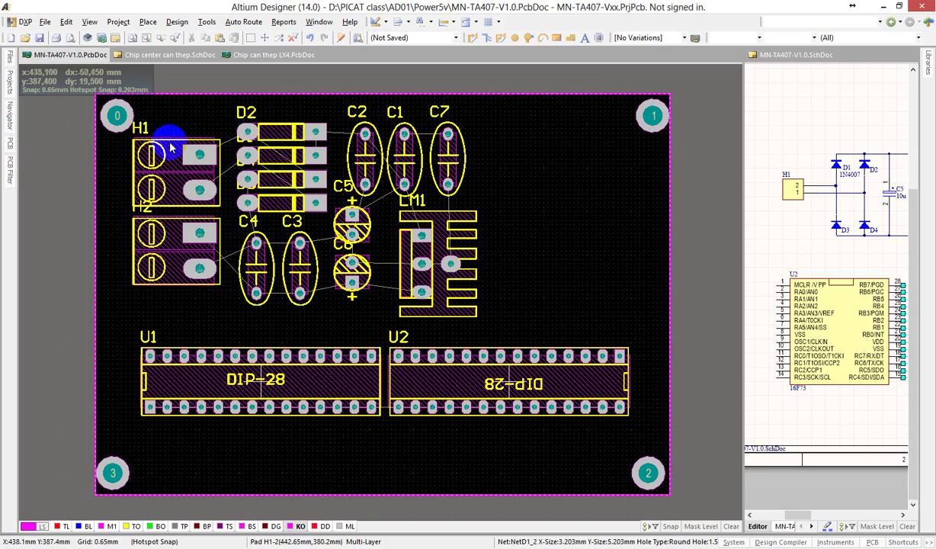
# Interactively route the NetD2_2 track from H1's square pad around to D2, continuing diagonally to D4's square pad
pyautogui.keyDown('ctrl'); pyautogui.scroll(2, 172, 149); pyautogui.keyUp('ctrl')
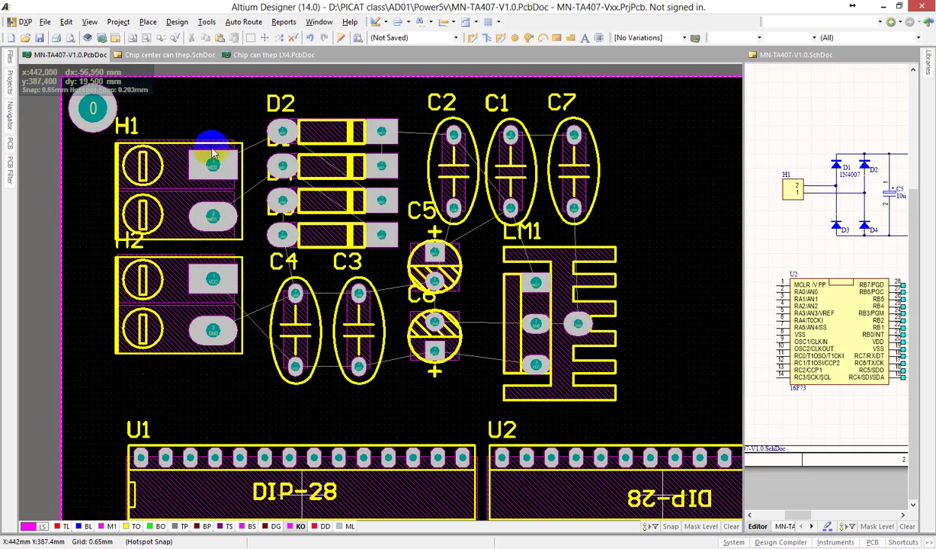
pyautogui.moveTo(246, 146); pyautogui.dragTo(290, 209, button='right')
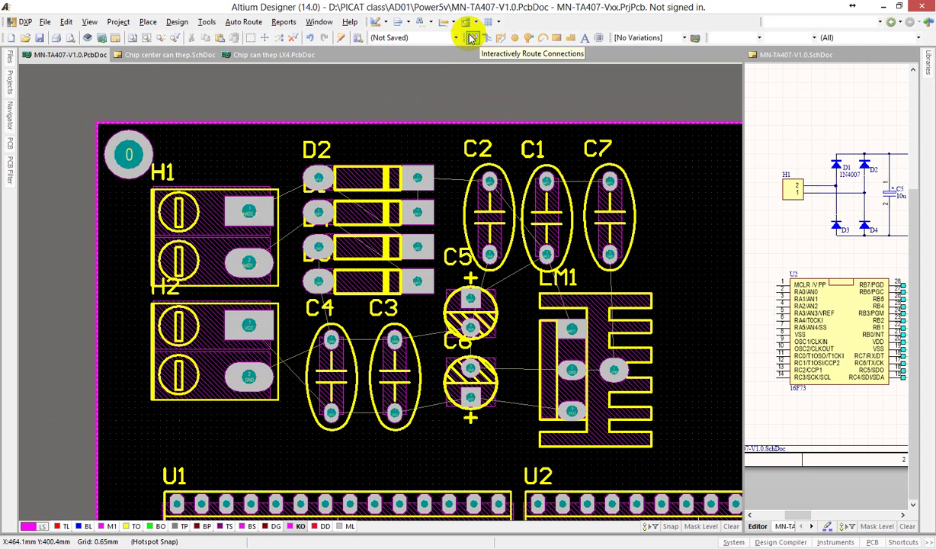
pyautogui.click(472, 39)
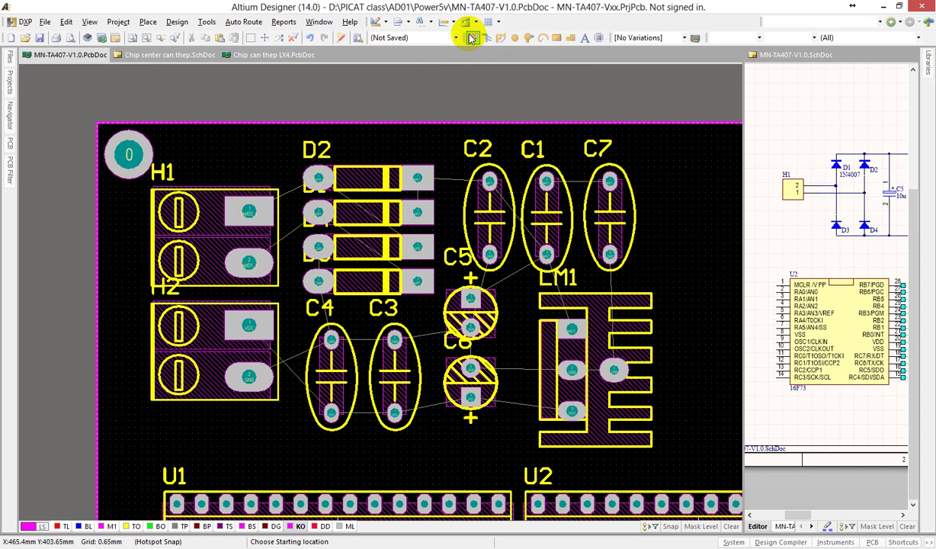
pyautogui.click(249, 210)
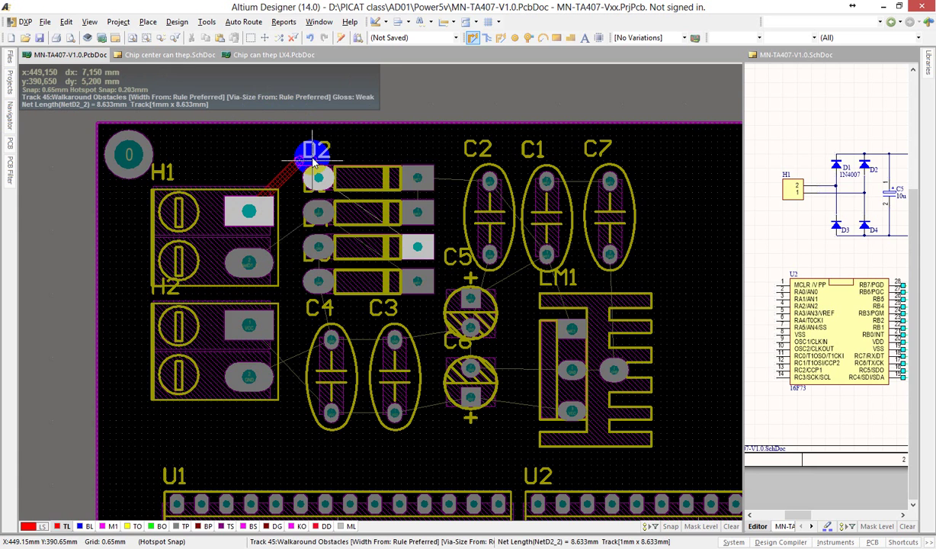
pyautogui.click(271, 158)
pyautogui.click(319, 178)
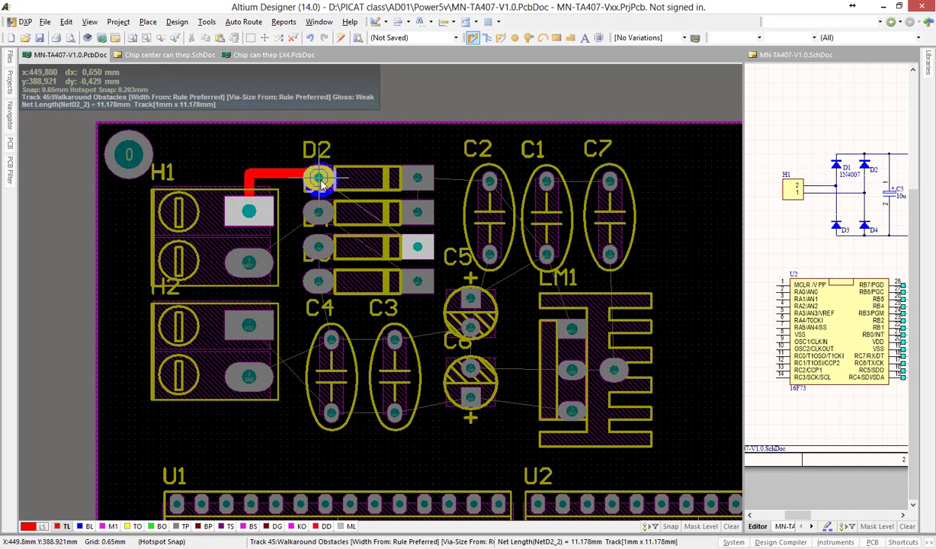
pyautogui.click(418, 247)
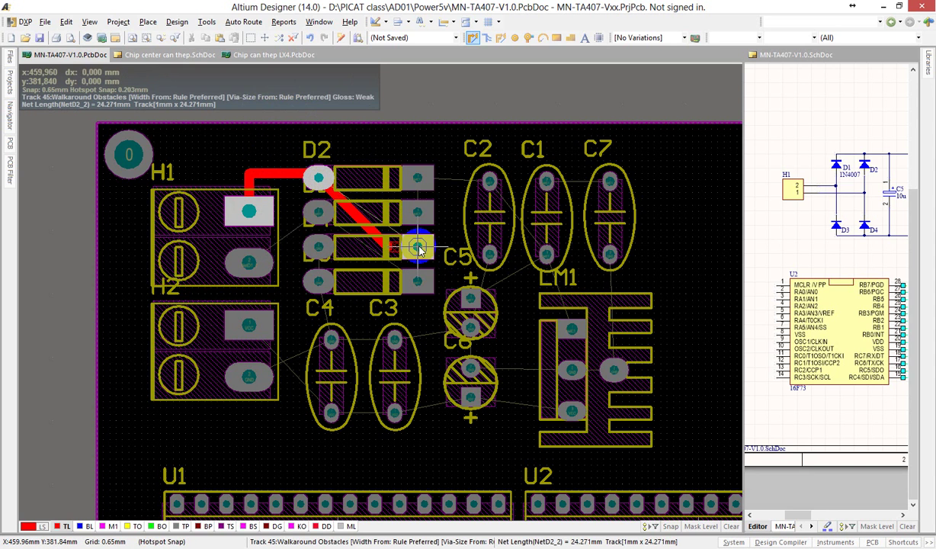
# Route NetC1_1 from the square pads of D1 and D2 through C2 and C1 to C5, and try a branch to LM1
pyautogui.click(417, 178)
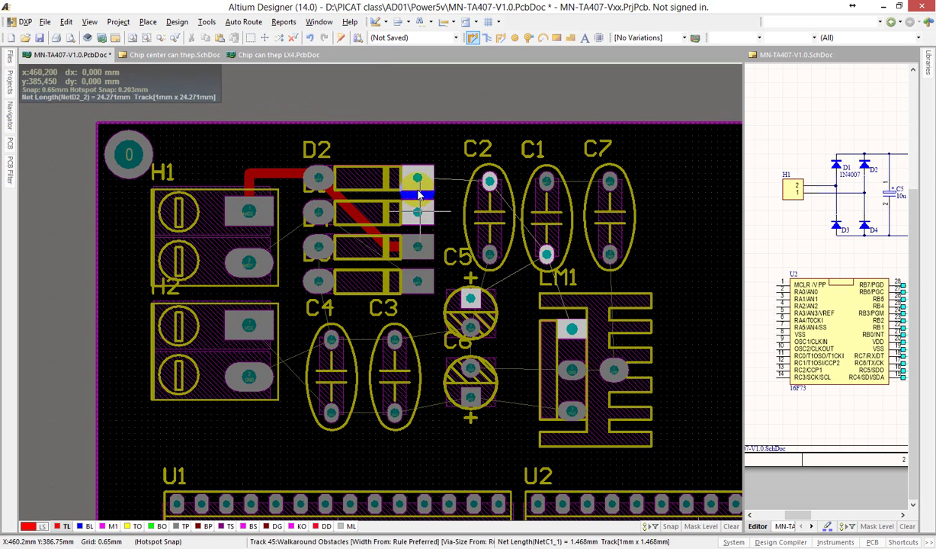
pyautogui.click(489, 180)
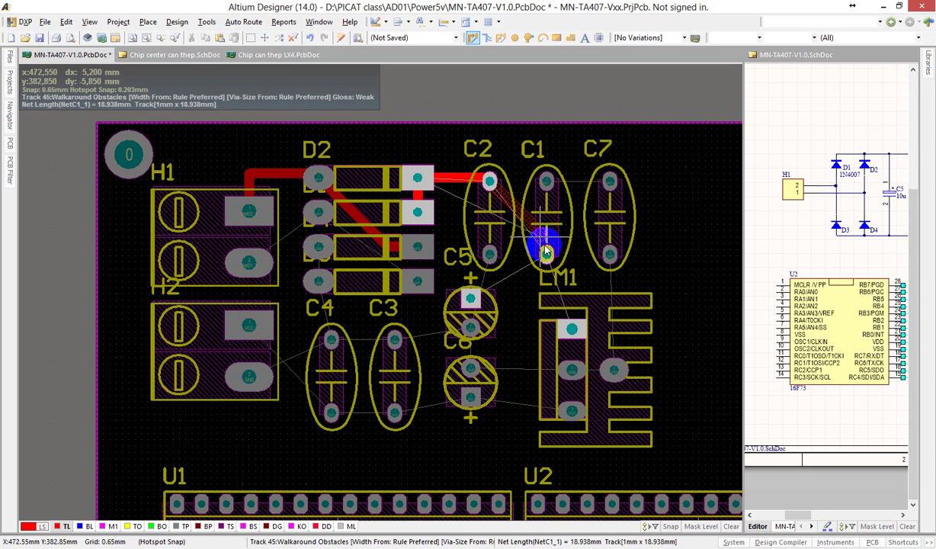
pyautogui.click(546, 255)
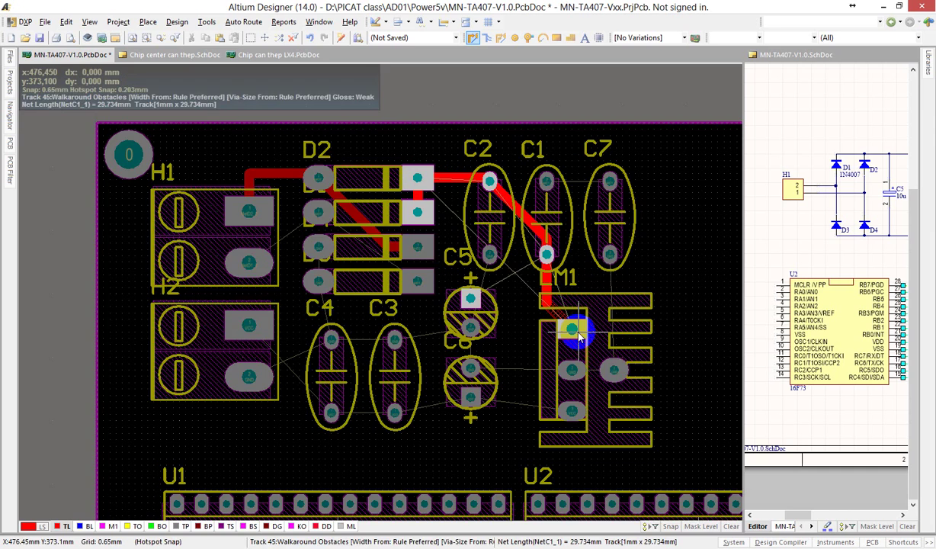
pyautogui.click(570, 328)
pyautogui.click(483, 299)
pyautogui.click(547, 255)
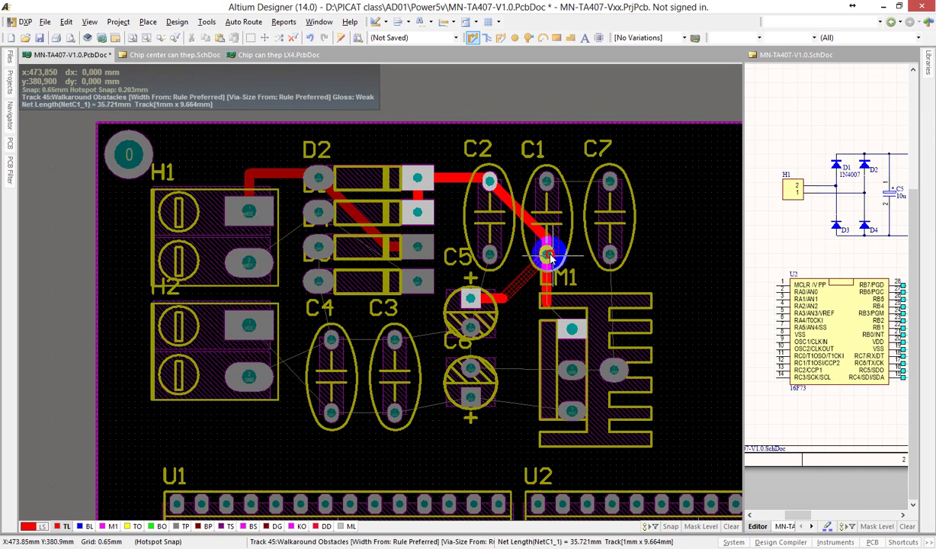
# Route the NetD1_2 track from H1's oval pad to D1, continuing diagonally to D3's square pad
pyautogui.click(249, 263)
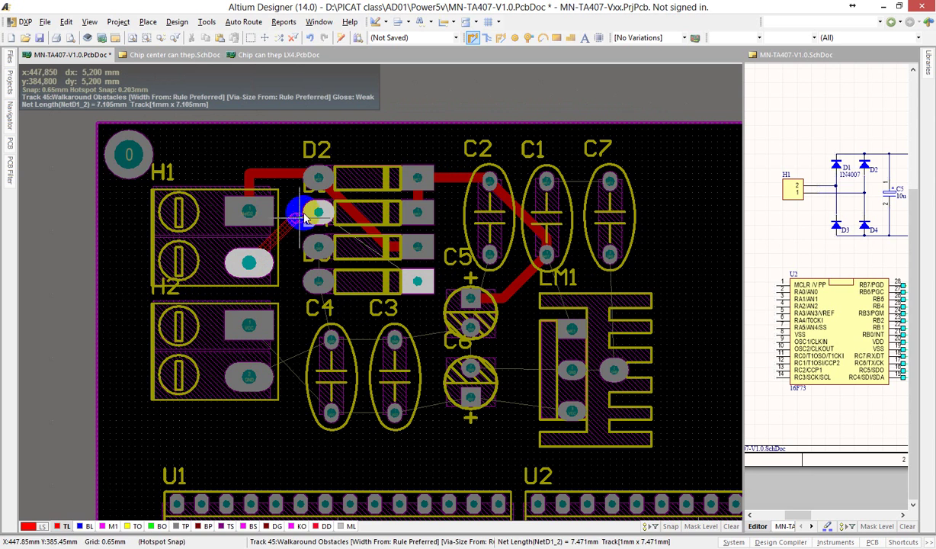
pyautogui.click(285, 242)
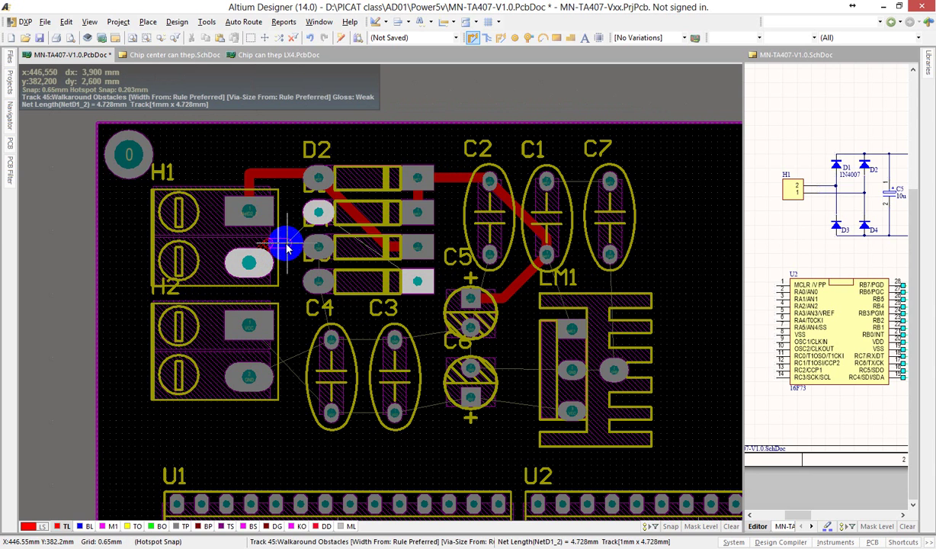
pyautogui.click(316, 212)
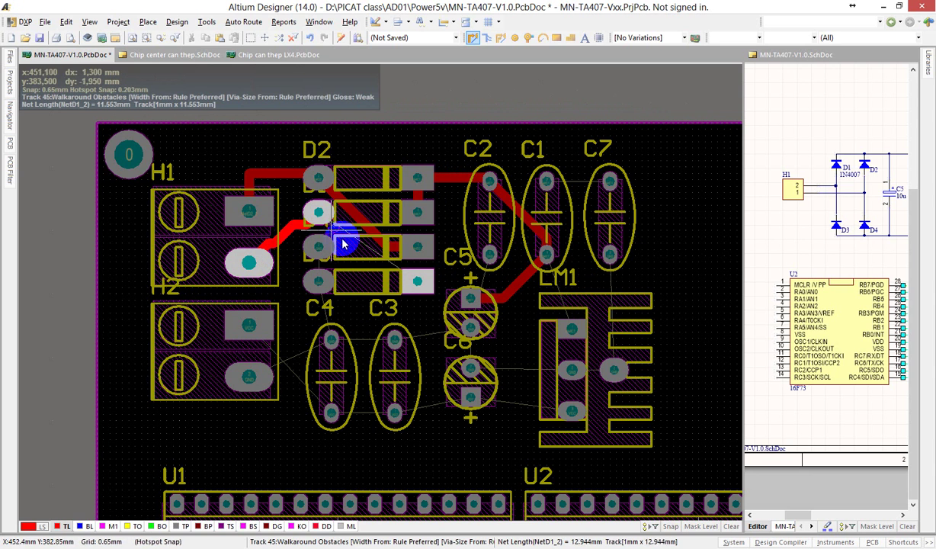
pyautogui.click(416, 277)
# Route the GND track from D4 and D3 down to H2's GND pad, with a branch to C4's upper pad
pyautogui.keyDown('ctrl'); pyautogui.scroll(3, 345, 293); pyautogui.keyUp('ctrl')
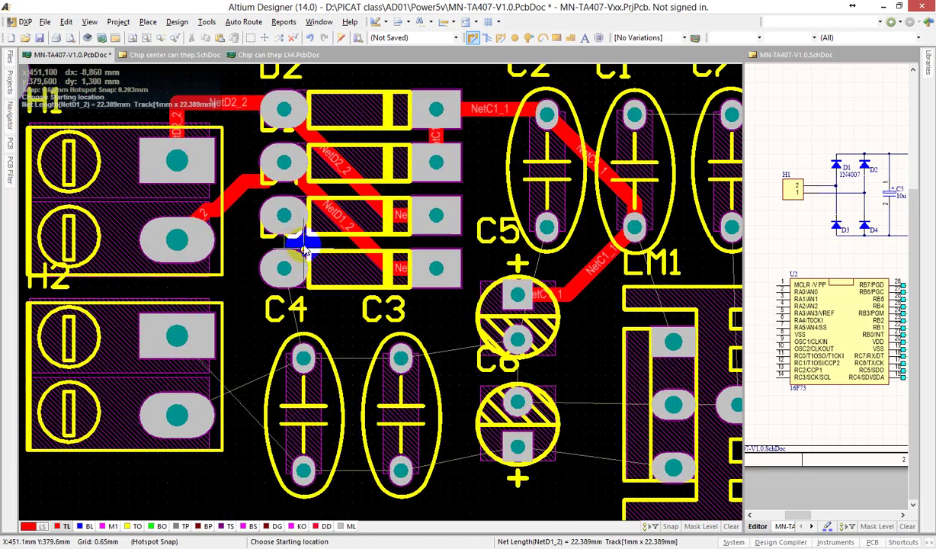
pyautogui.click(285, 221)
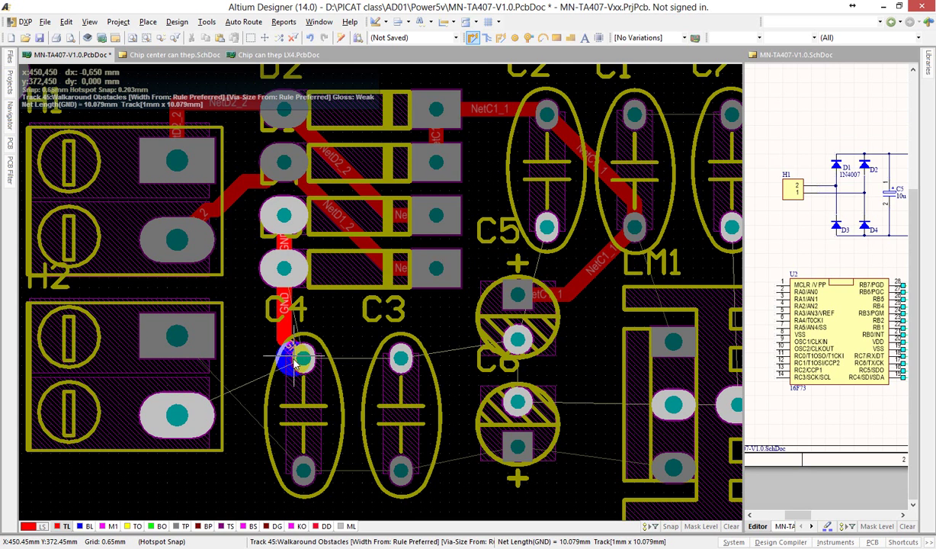
pyautogui.click(177, 416)
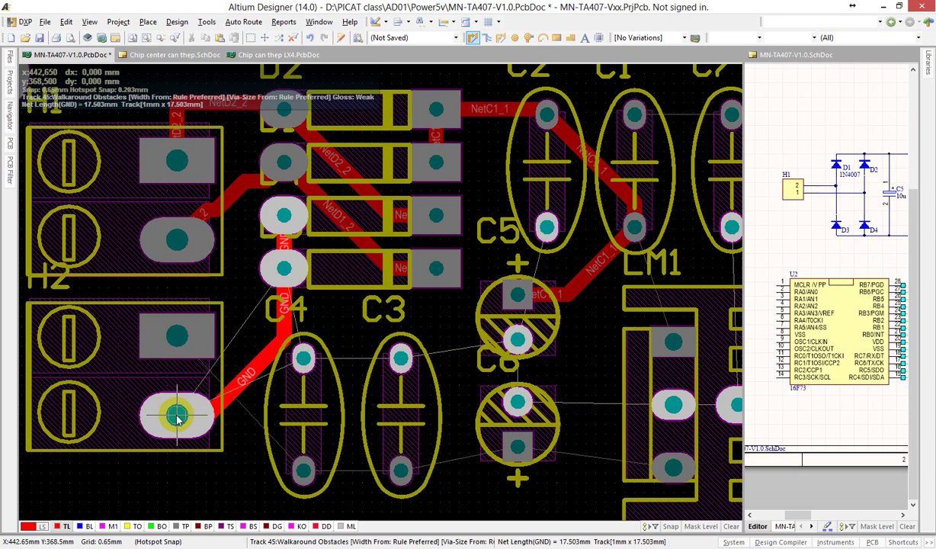
pyautogui.click(271, 336)
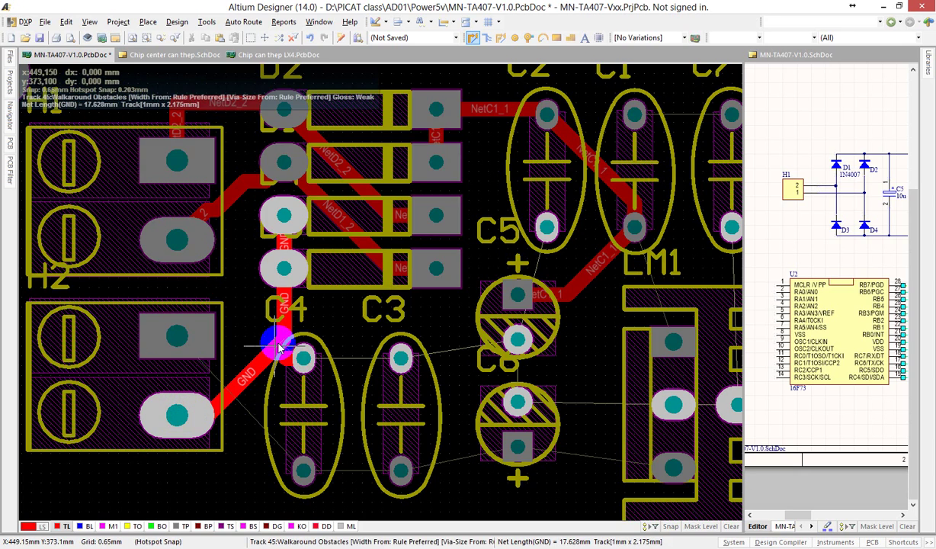
pyautogui.rightClick(282, 347)
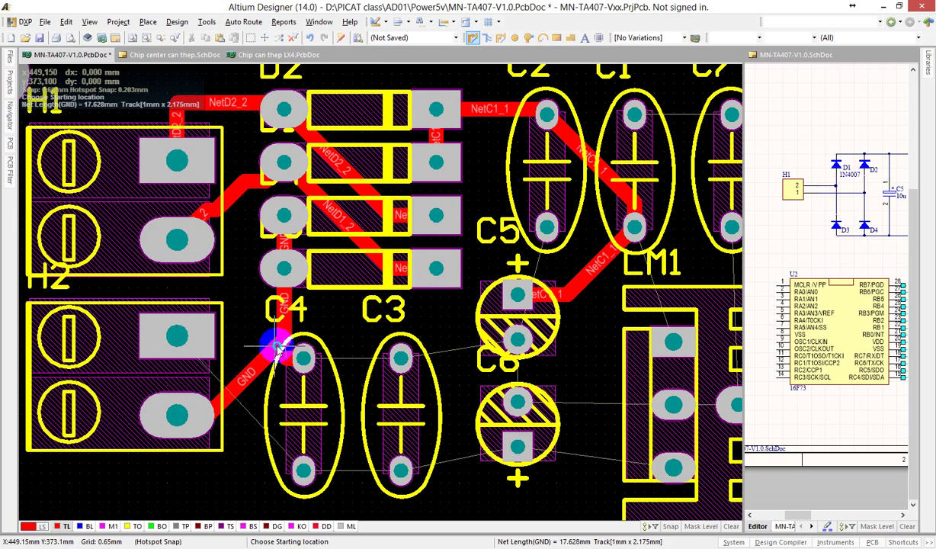
# Extend the GND route from C5's lower pad through C3's upper pad to C4
pyautogui.keyDown('ctrl'); pyautogui.scroll(-2, 275, 321); pyautogui.keyUp('ctrl')
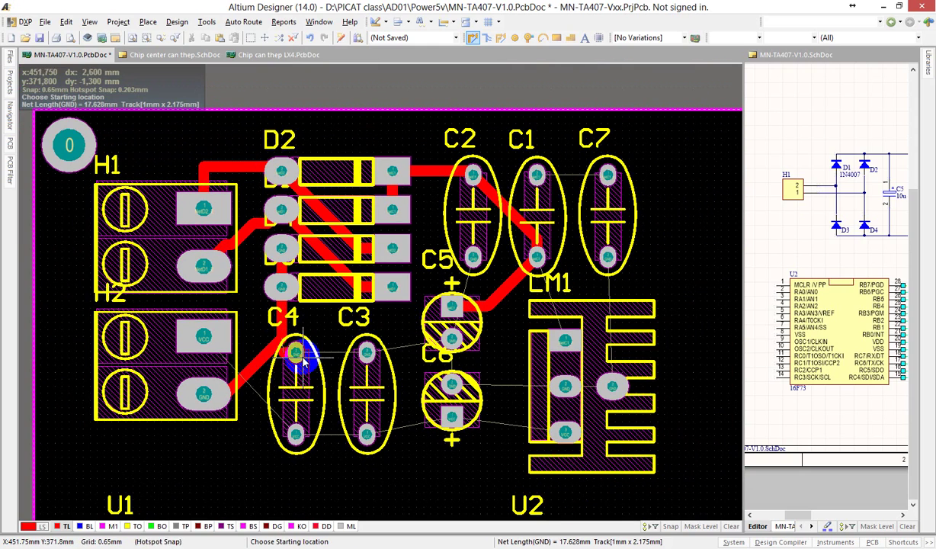
pyautogui.click(453, 340)
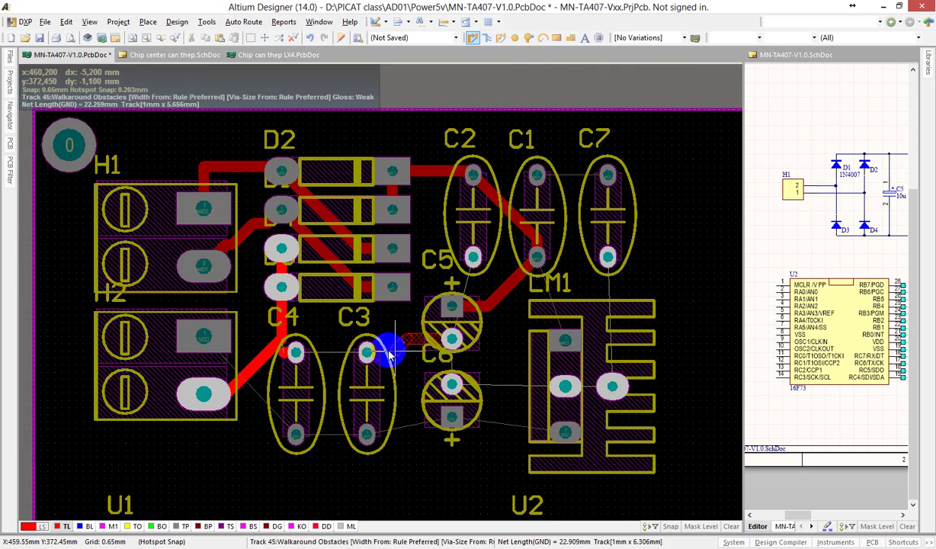
pyautogui.click(282, 341)
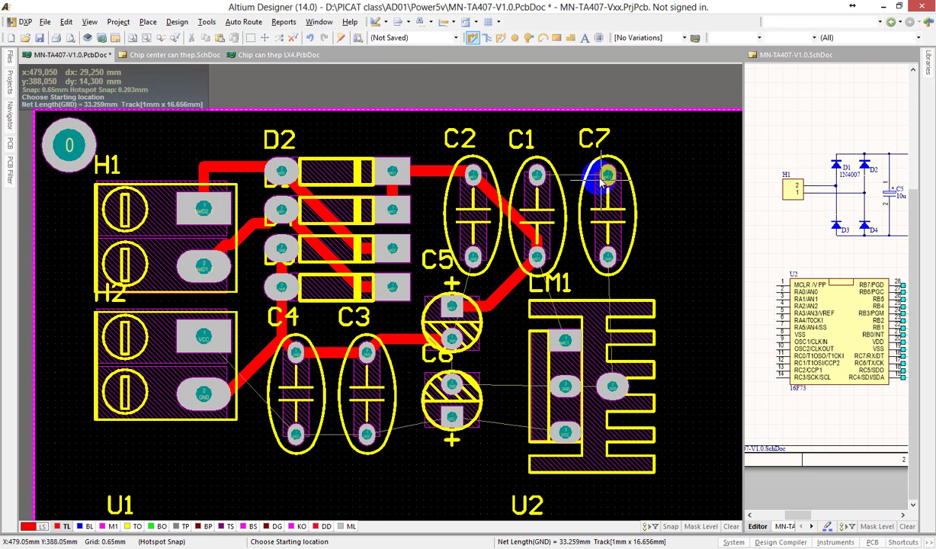
# Route the upper pads of C1 and C7 together, and connect GND from C7 through LM1 to C5 and C6
pyautogui.click(537, 175)
pyautogui.keyDown('ctrl'); pyautogui.click(535, 176); pyautogui.keyUp('ctrl')
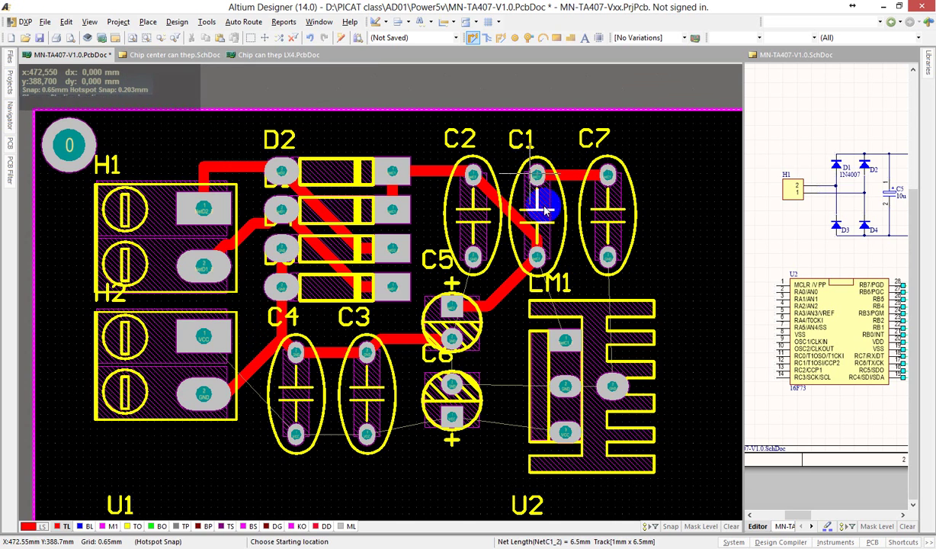
pyautogui.click(610, 260)
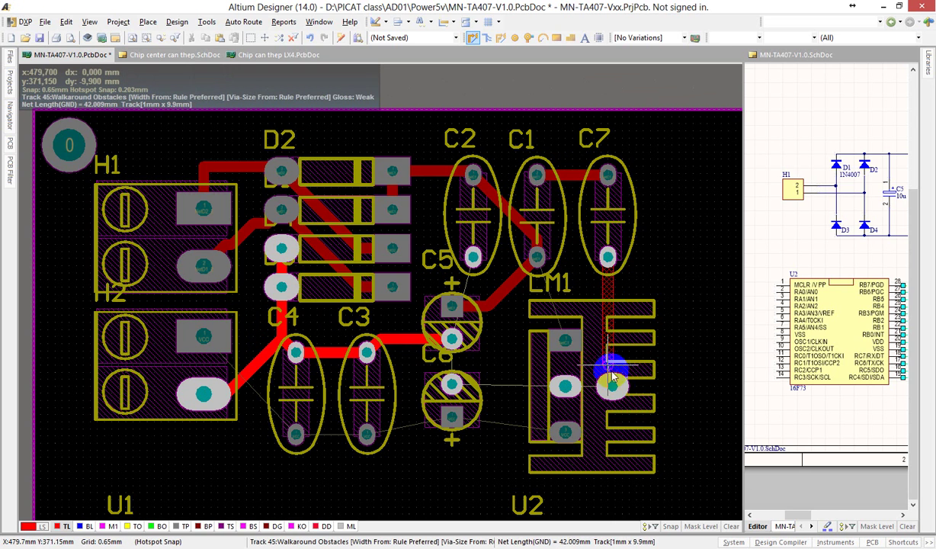
pyautogui.click(452, 387)
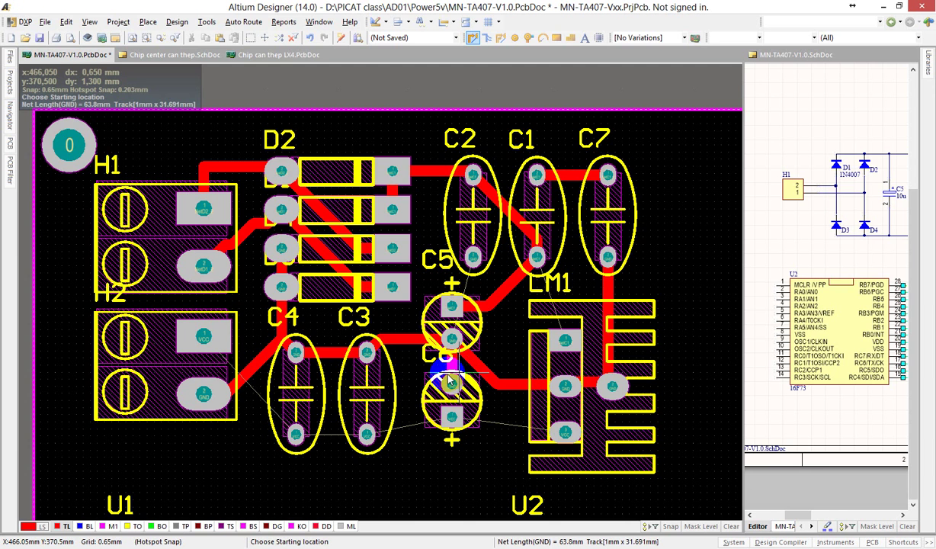
# Route VCC from H2's square pad through a via to the bottom layer, along C4's and C3's lower pads and C6 to LM1's lower pad
pyautogui.click(225, 347)
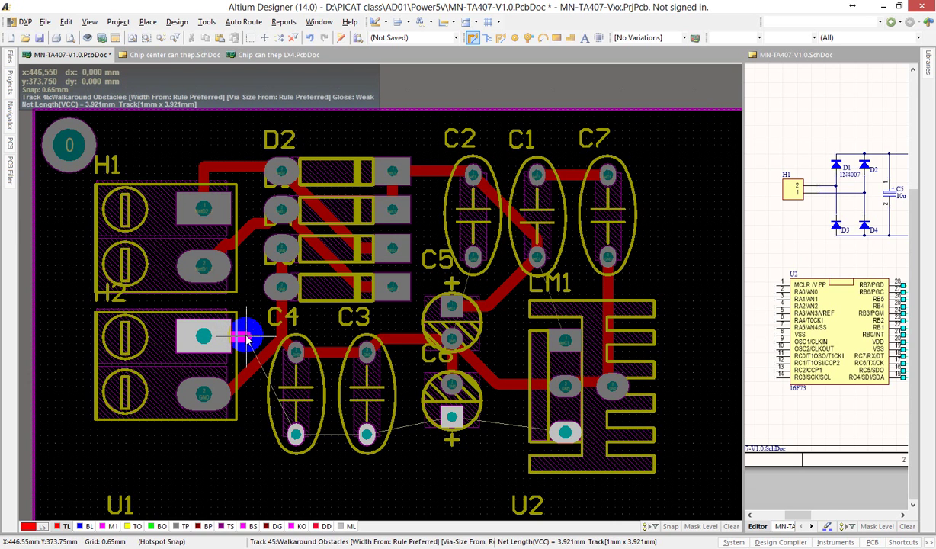
pyautogui.press('KP_Multiply')
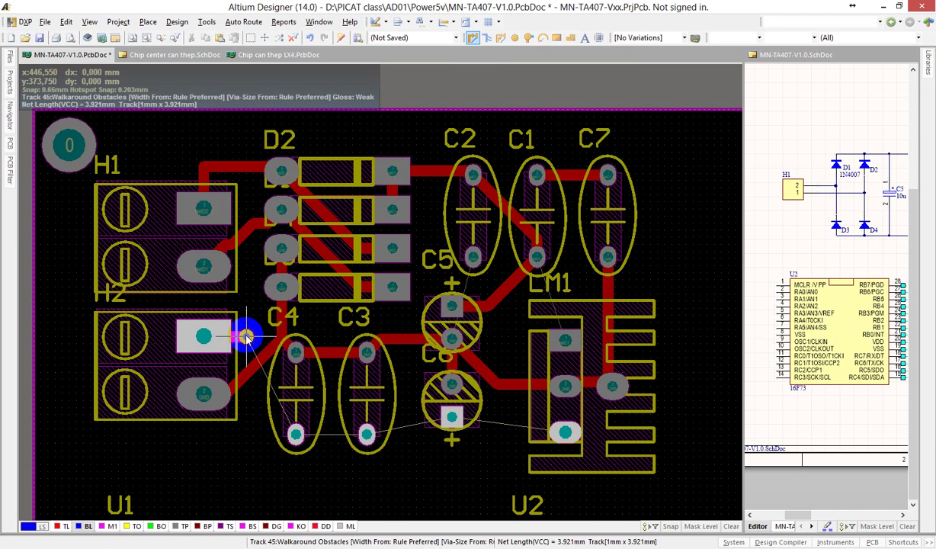
pyautogui.press('Tab')
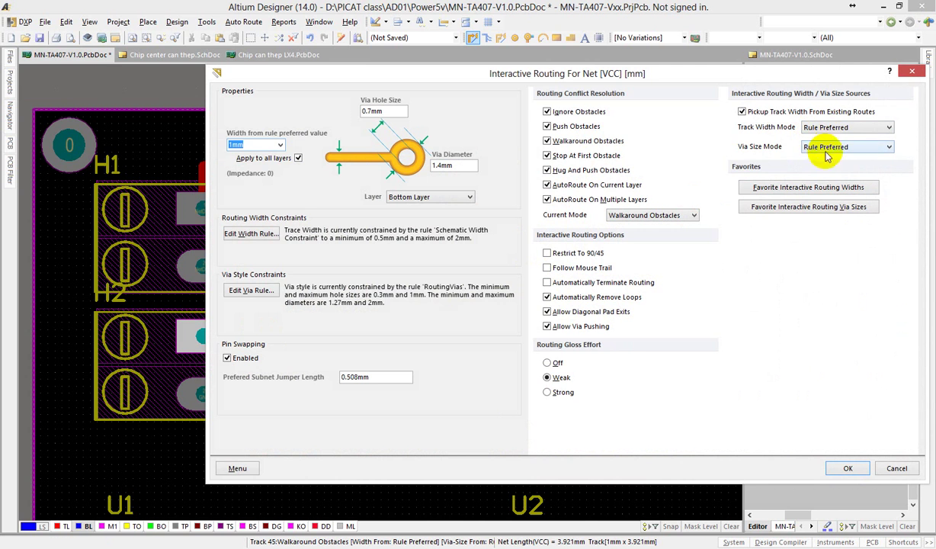
pyautogui.click(897, 468)
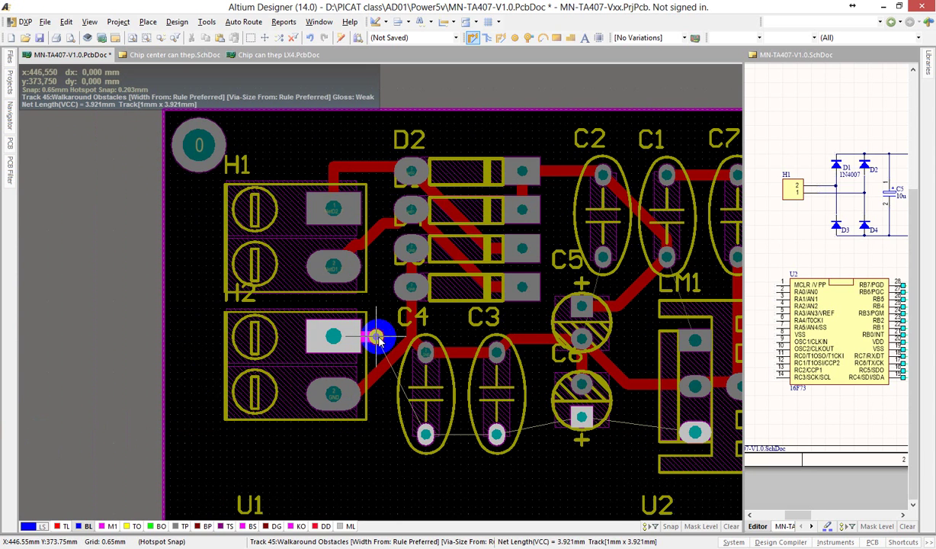
pyautogui.click(428, 439)
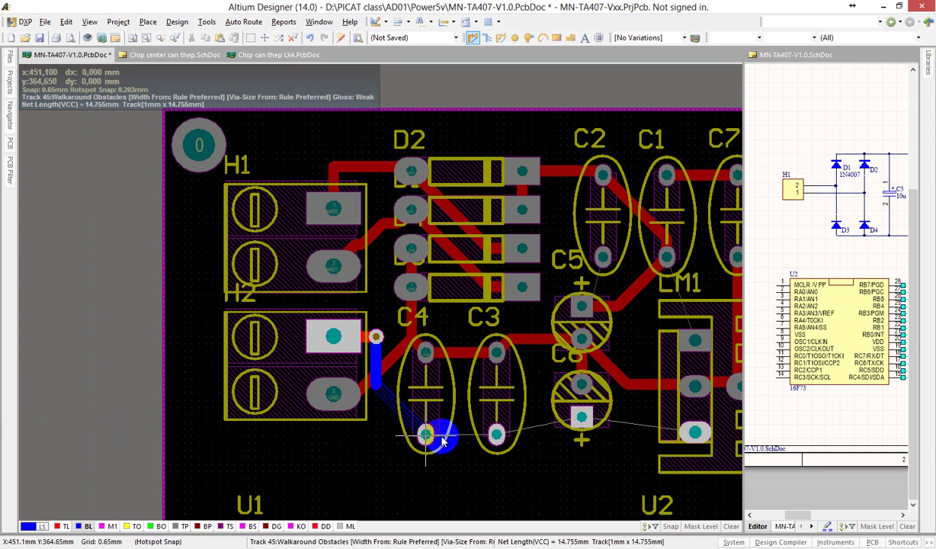
pyautogui.click(581, 417)
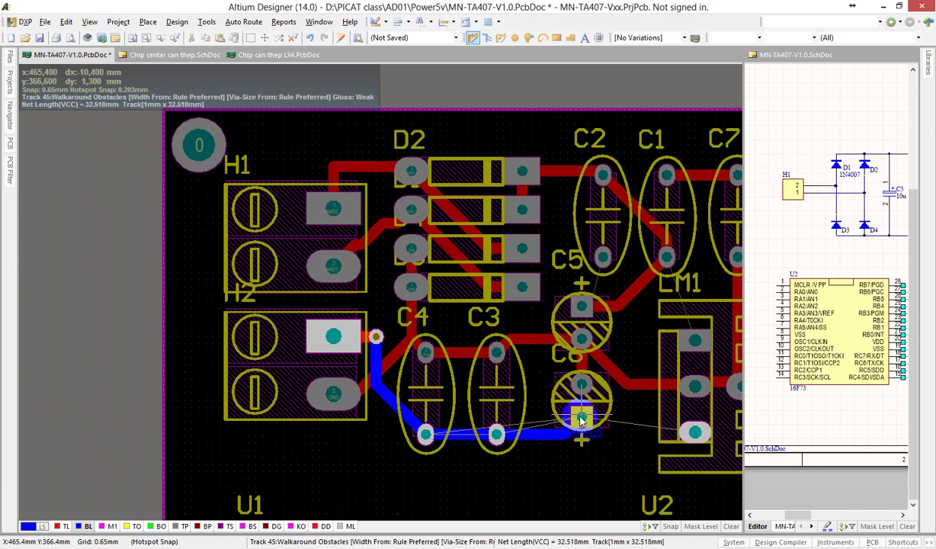
pyautogui.click(695, 433)
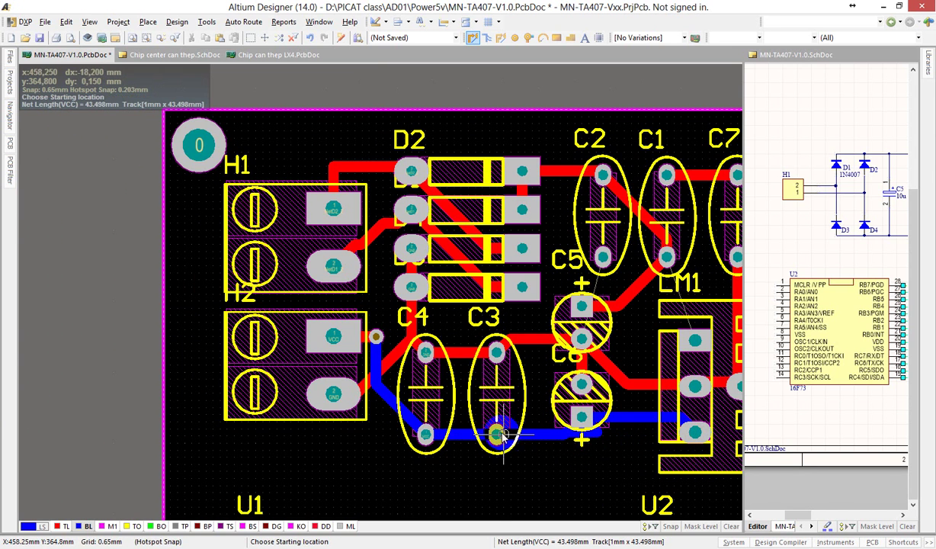
pyautogui.rightClick(582, 418)
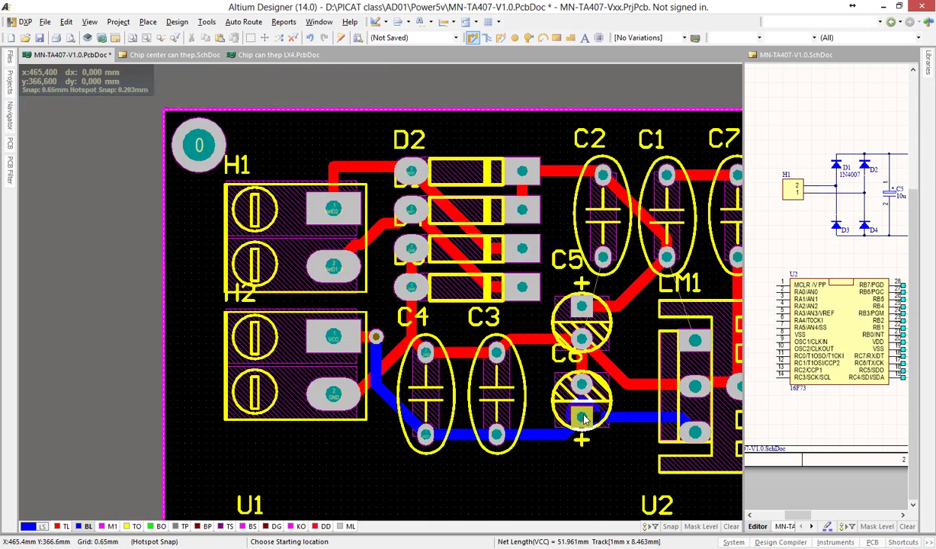
# Route the NetC1_1 track on the bottom layer from C1's lower pad to LM1's upper square pad
pyautogui.keyDown('ctrl'); pyautogui.scroll(-3, 592, 451); pyautogui.keyUp('ctrl')
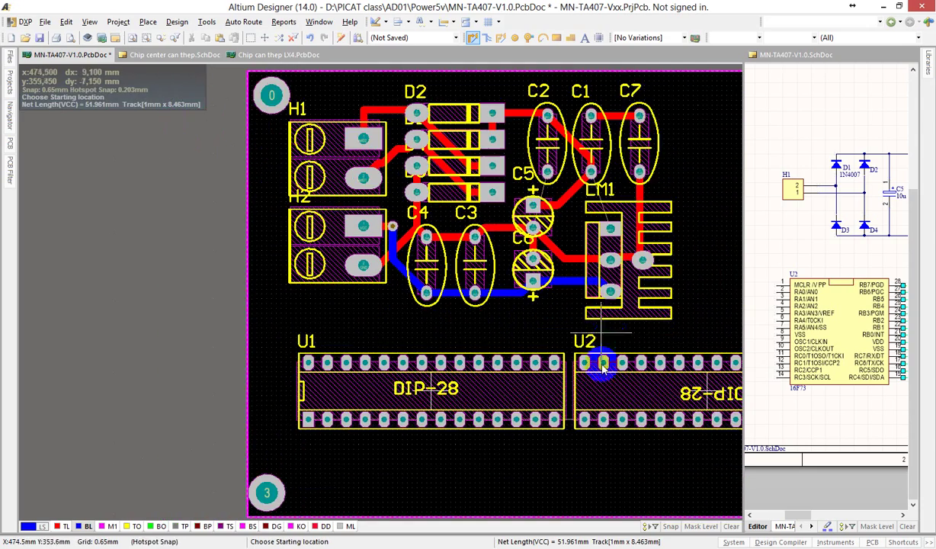
pyautogui.keyDown('shift'); pyautogui.hscroll(3, 595, 317); pyautogui.keyUp('shift')
pyautogui.scroll(1, 473, 259)
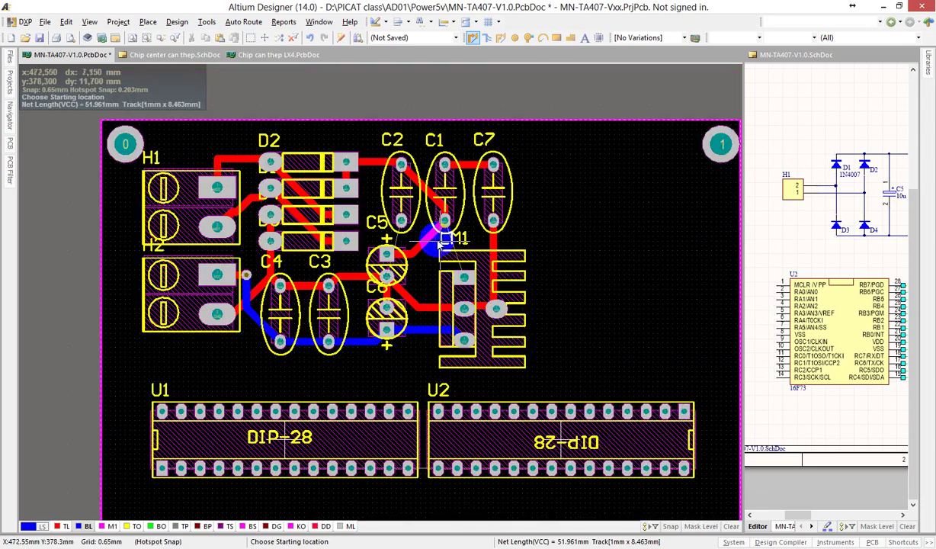
pyautogui.keyDown('ctrl'); pyautogui.scroll(3, 435, 229); pyautogui.keyUp('ctrl')
pyautogui.keyDown('ctrl'); pyautogui.scroll(1, 435, 228); pyautogui.keyUp('ctrl')
pyautogui.click(462, 196)
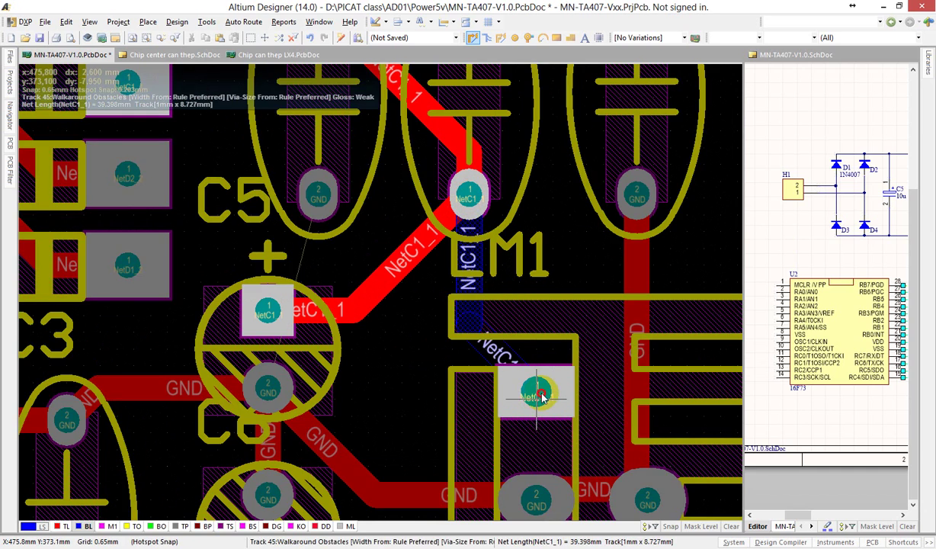
pyautogui.click(538, 395)
# Route a bottom-layer GND track from C5's round pad around its right side to C2's lower pad
pyautogui.click(268, 389)
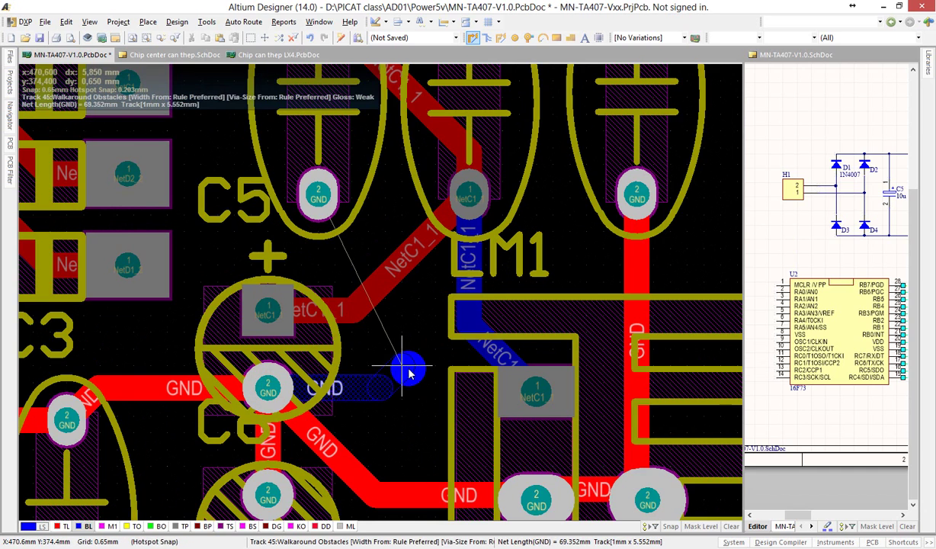
pyautogui.click(318, 194)
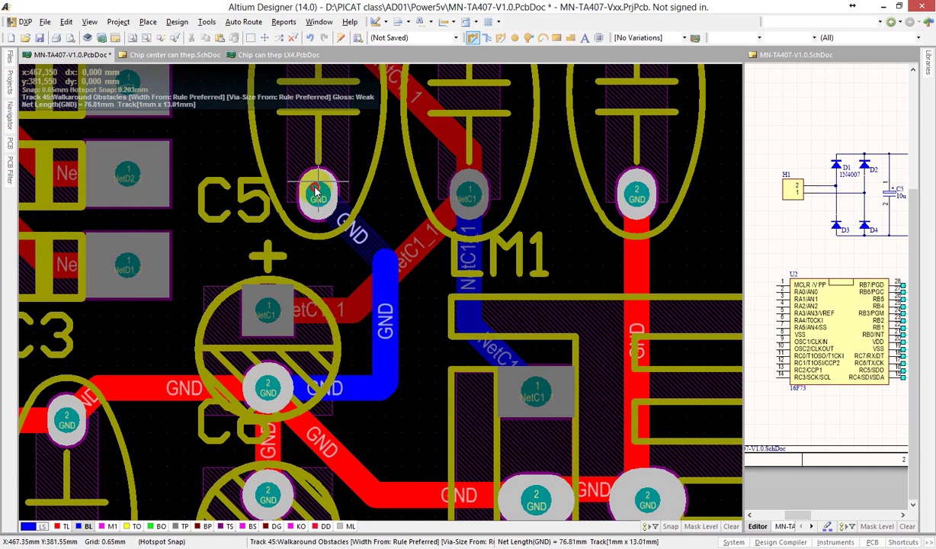
pyautogui.keyDown('ctrl'); pyautogui.scroll(-4, 343, 206); pyautogui.keyUp('ctrl')
pyautogui.keyDown('ctrl'); pyautogui.scroll(2, 288, 218); pyautogui.keyUp('ctrl')
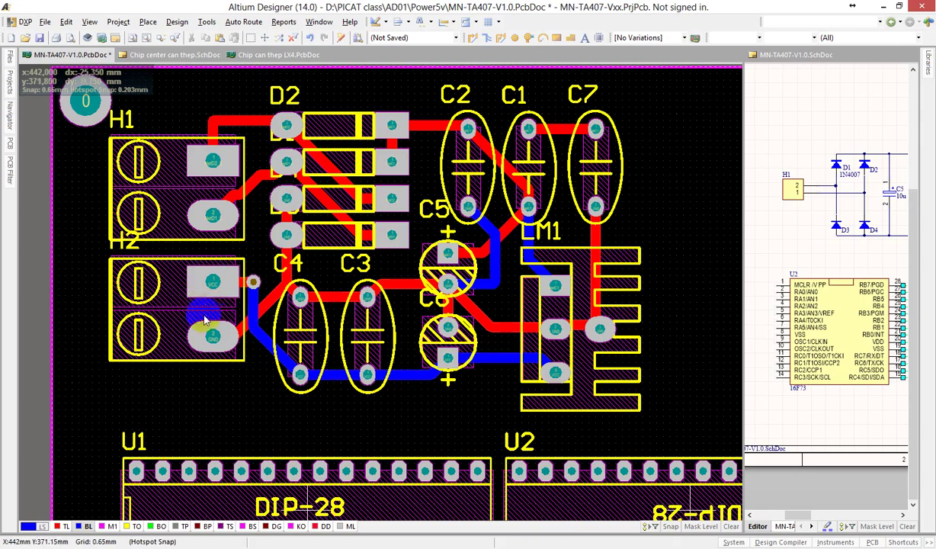
# Reroute VCC directly on the bottom layer from H2's square pad diagonally to C4's lower pad, replacing the path through the via
pyautogui.scroll(-3, 359, 308)
pyautogui.keyDown('ctrl'); pyautogui.scroll(-4, 358, 309); pyautogui.keyUp('ctrl')
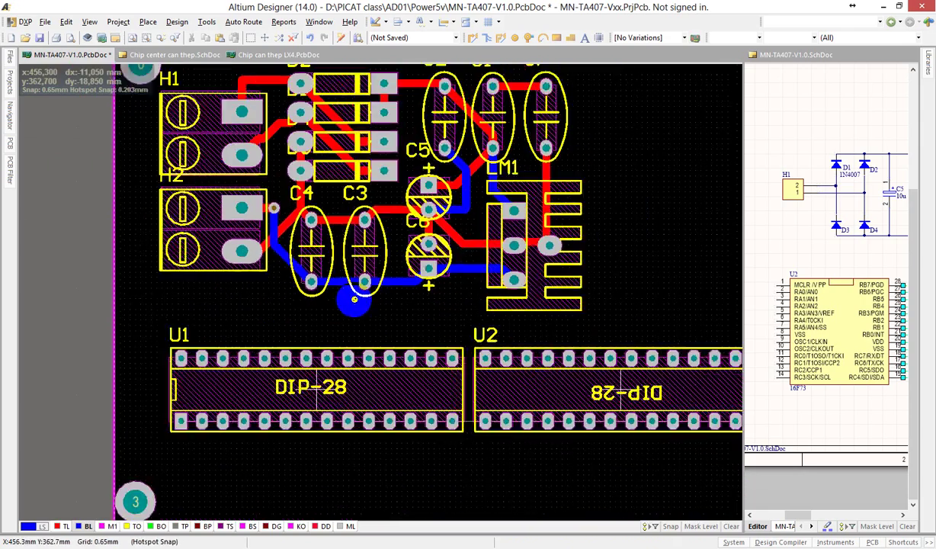
pyautogui.keyDown('ctrl'); pyautogui.scroll(4, 441, 221); pyautogui.keyUp('ctrl')
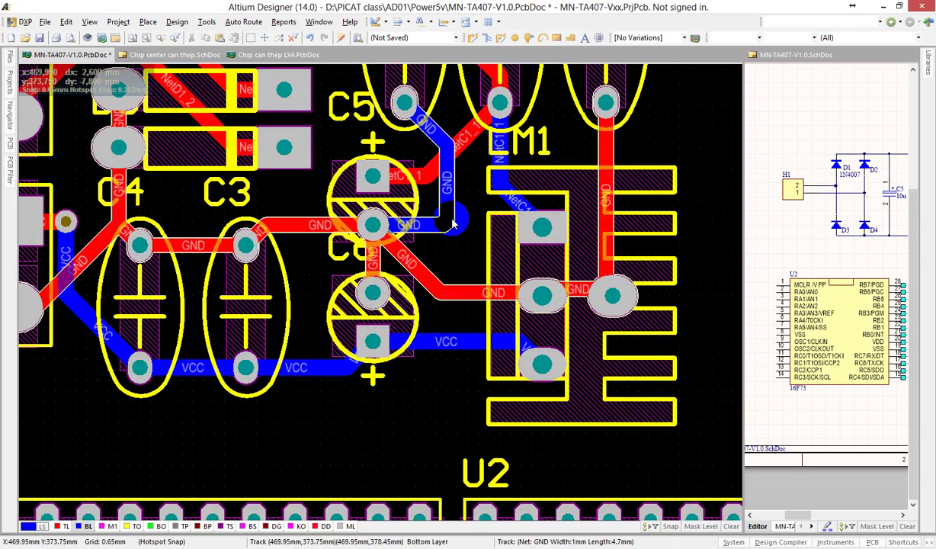
pyautogui.click(202, 394)
pyautogui.keyDown('ctrl'); pyautogui.scroll(2, 202, 396); pyautogui.keyUp('ctrl')
pyautogui.keyDown('shift'); pyautogui.hscroll(-3, 176, 393); pyautogui.keyUp('shift')
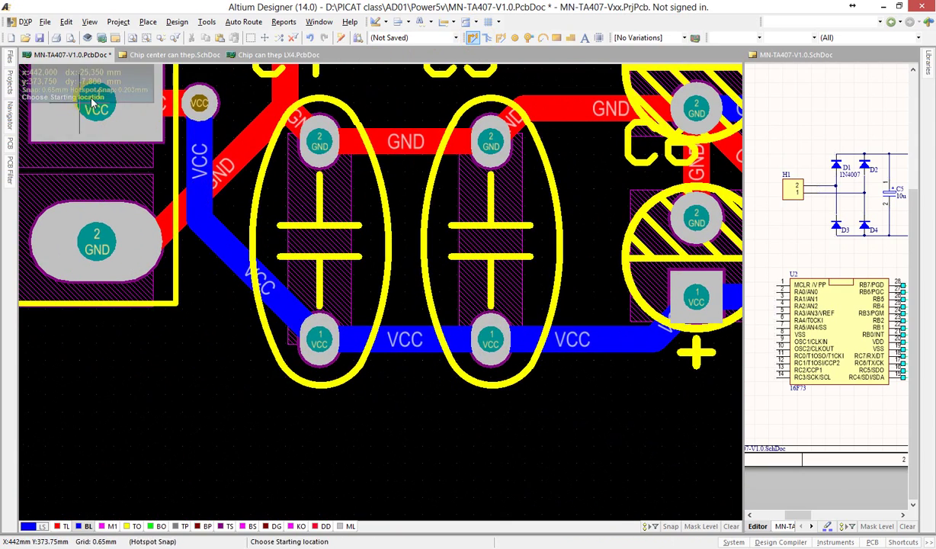
pyautogui.click(200, 103)
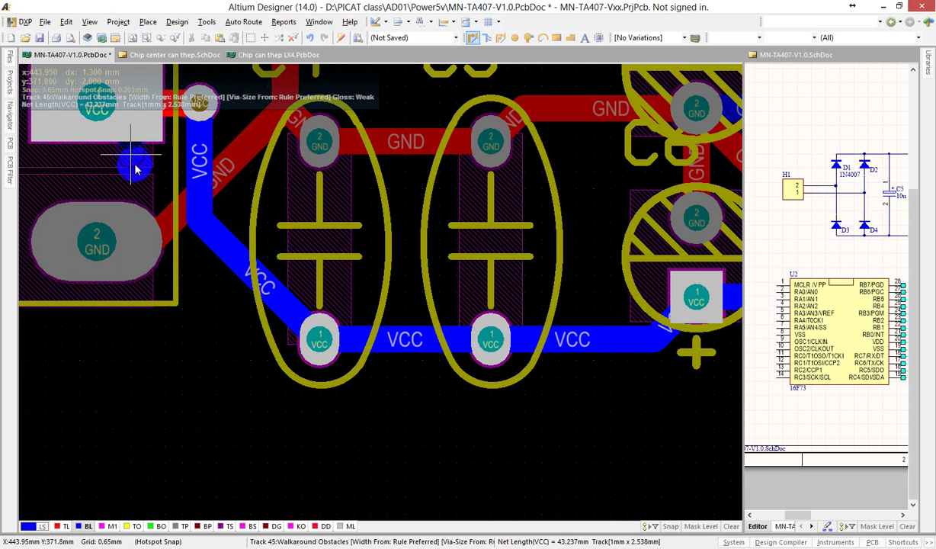
pyautogui.scroll(1, 133, 179)
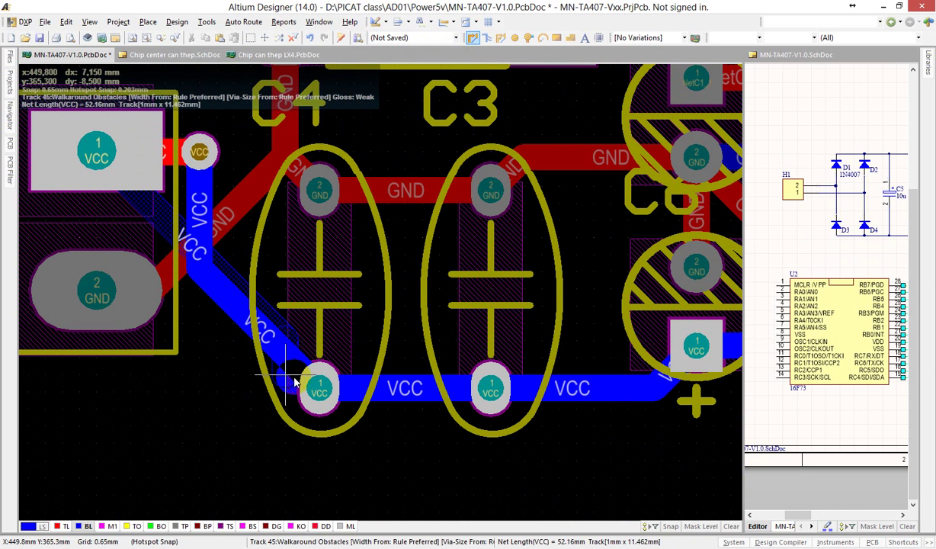
pyautogui.click(319, 391)
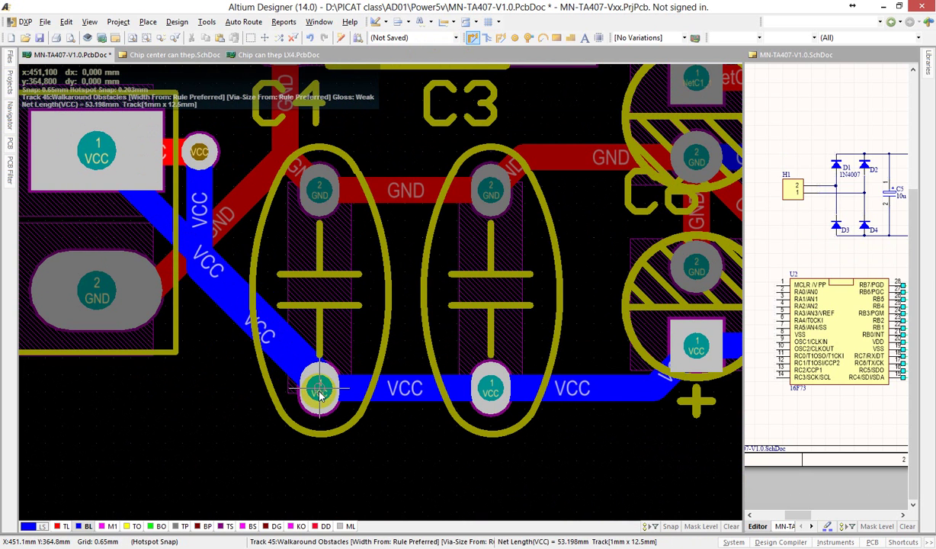
pyautogui.rightClick(319, 391)
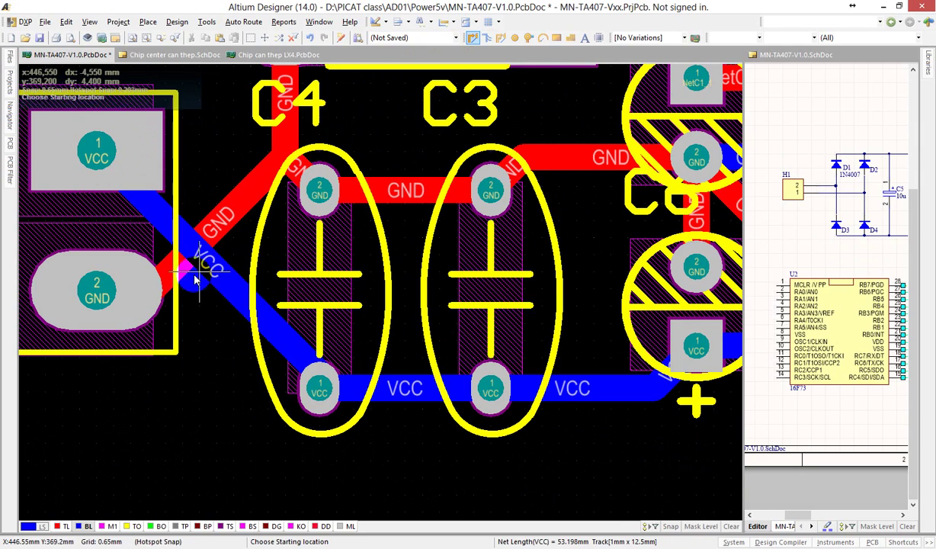
pyautogui.keyDown('ctrl'); pyautogui.scroll(-2, 197, 281); pyautogui.keyUp('ctrl')
pyautogui.keyDown('ctrl'); pyautogui.scroll(-1, 198, 290); pyautogui.keyUp('ctrl')
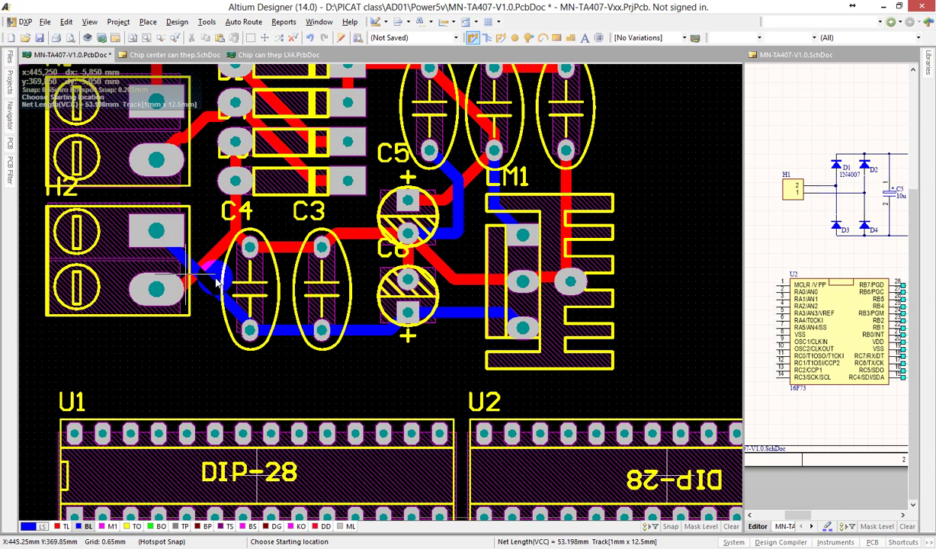
pyautogui.keyDown('ctrl'); pyautogui.scroll(-2, 228, 358); pyautogui.keyUp('ctrl')
pyautogui.keyDown('ctrl'); pyautogui.scroll(-1, 221, 313); pyautogui.keyUp('ctrl')
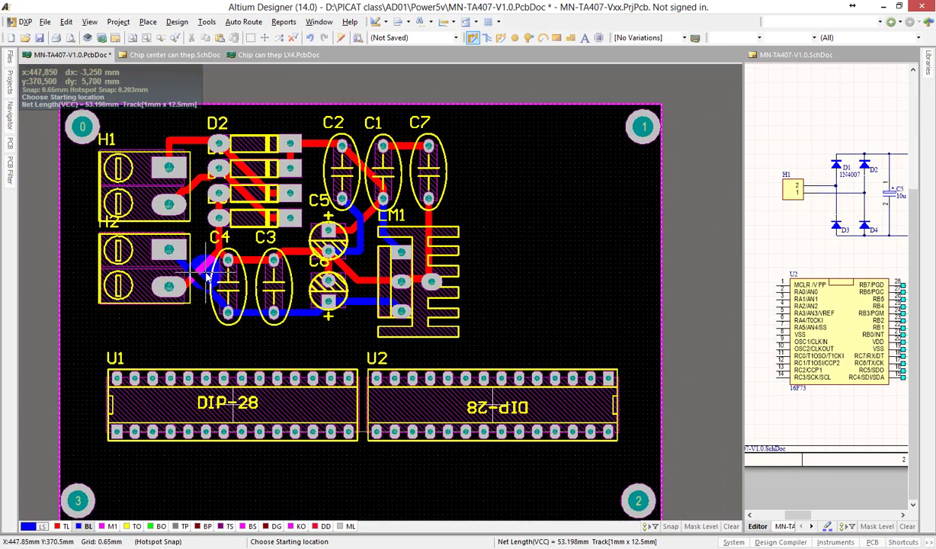
pyautogui.keyDown('ctrl'); pyautogui.scroll(3, 247, 439); pyautogui.keyUp('ctrl')
pyautogui.keyDown('ctrl'); pyautogui.scroll(-2, 350, 341); pyautogui.keyUp('ctrl')
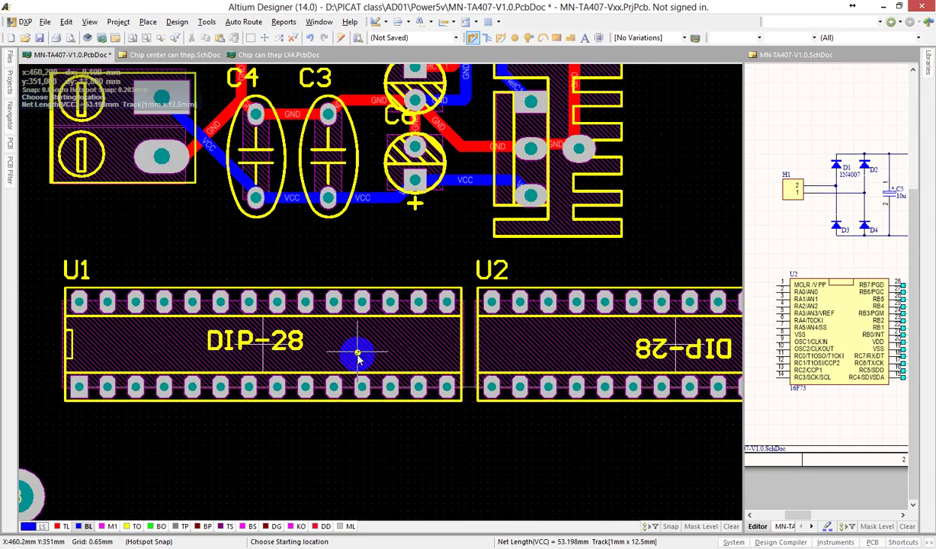
pyautogui.click(598, 397)
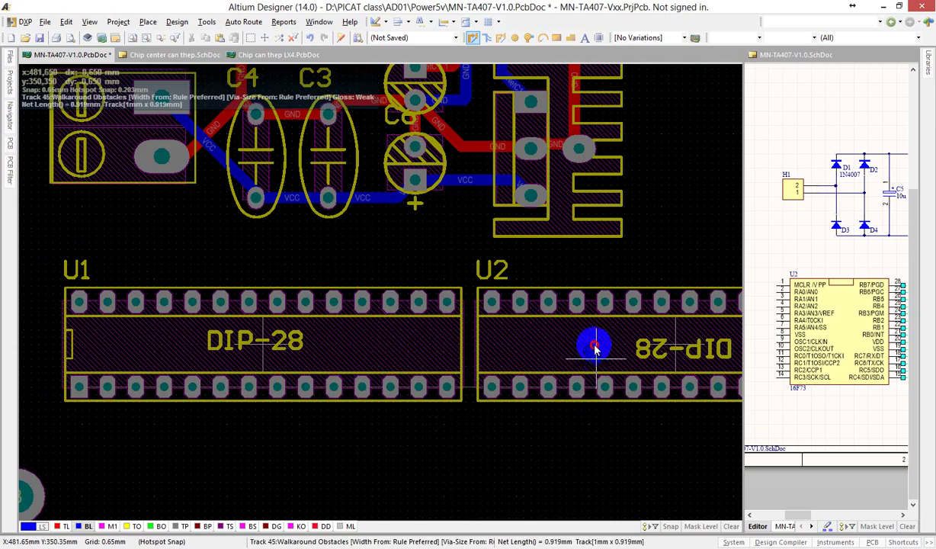
pyautogui.press('Escape')
pyautogui.press('Escape')
# Start a new bottom-layer VCC track at H2's square pad and open its interactive routing settings
pyautogui.scroll(2, 191, 203)
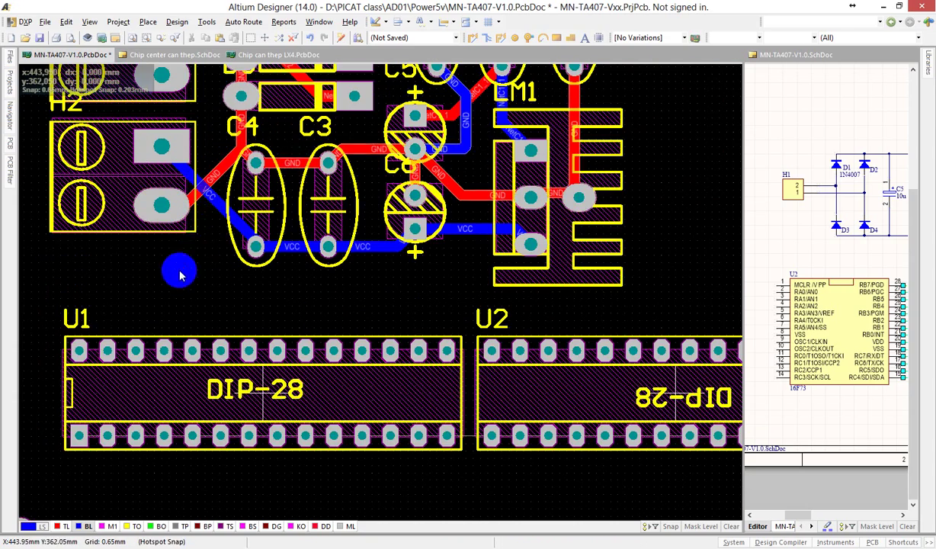
pyautogui.scroll(2, 446, 112)
pyautogui.hscroll(-2, 446, 113)
pyautogui.click(472, 37)
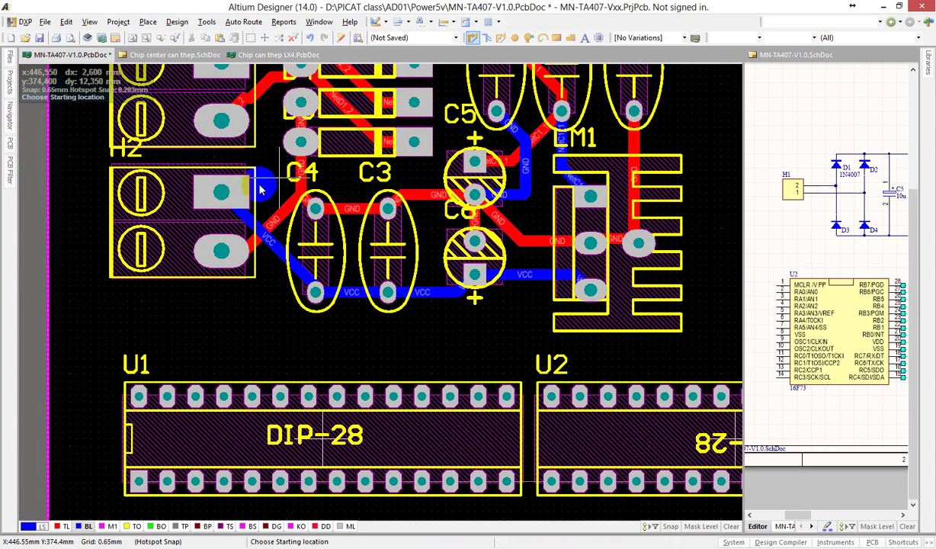
pyautogui.click(219, 191)
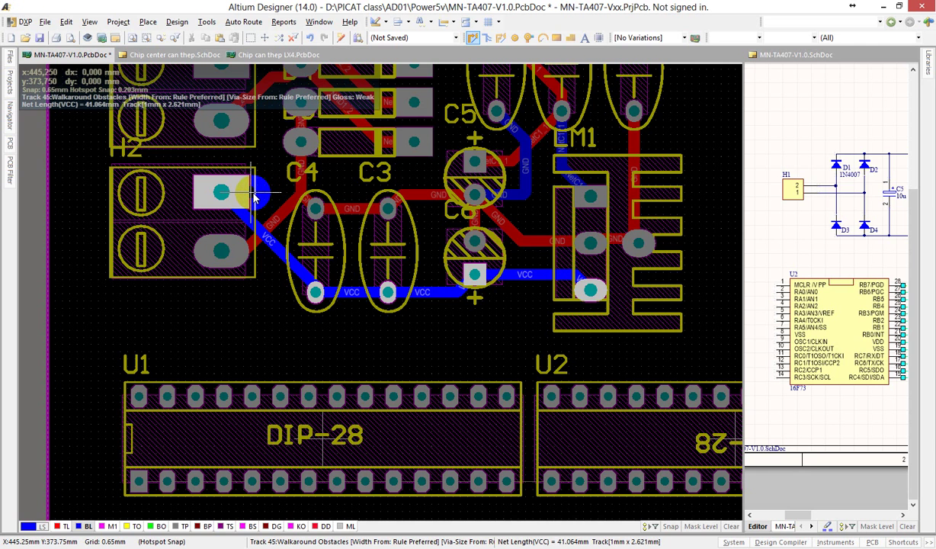
pyautogui.press('Tab')
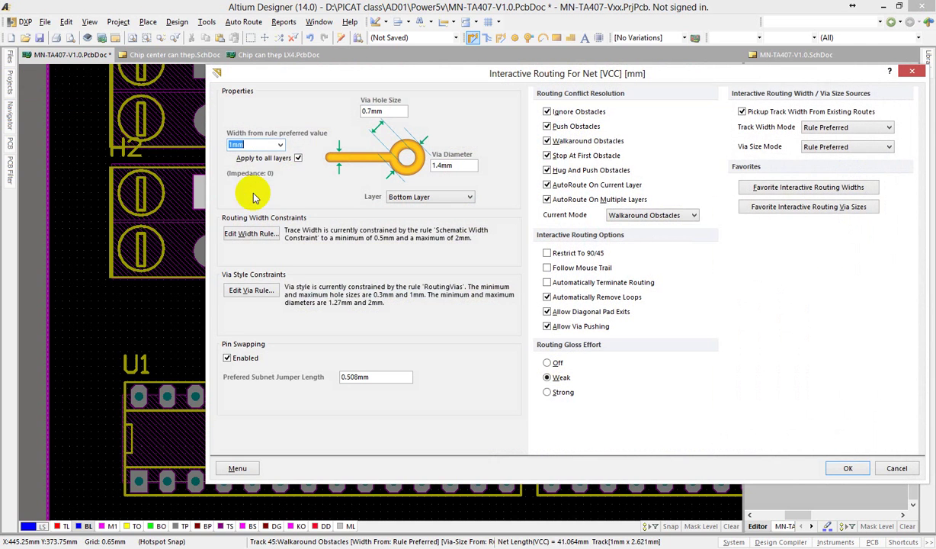
# Browse the predefined track widths, keeping 1mm with the track width mode on User Choice
pyautogui.click(279, 145)
pyautogui.click(279, 159)
pyautogui.click(279, 159)
pyautogui.click(279, 159)
pyautogui.click(279, 159)
pyautogui.click(279, 159)
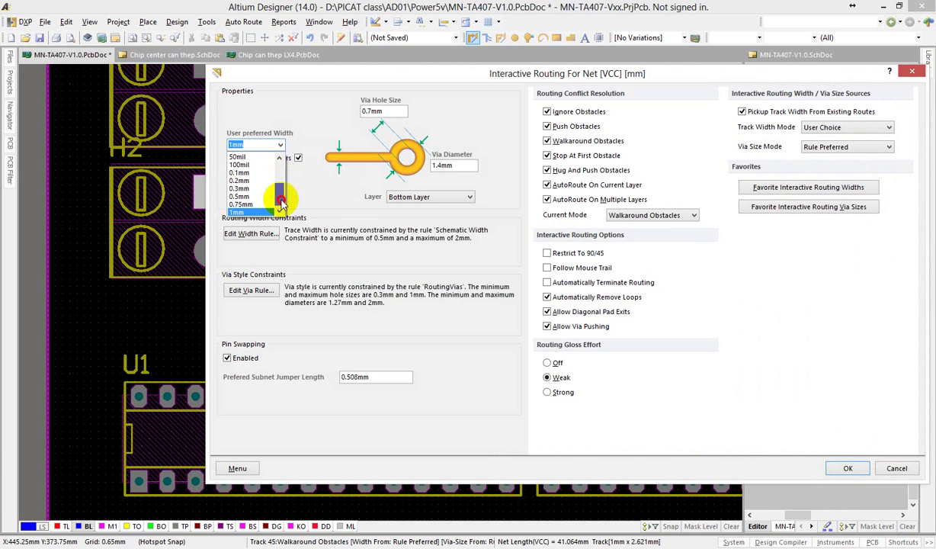
pyautogui.click(279, 158)
pyautogui.click(279, 159)
pyautogui.click(280, 145)
pyautogui.click(279, 145)
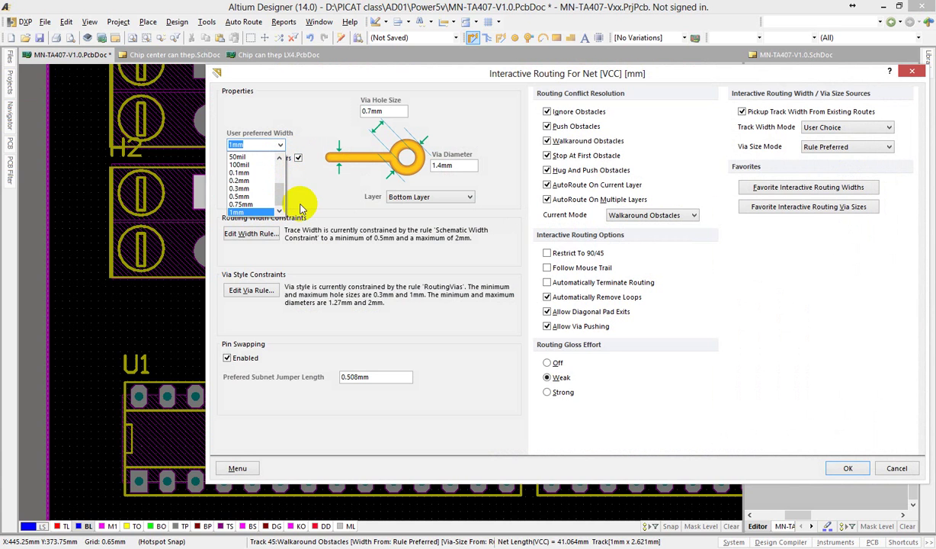
pyautogui.click(839, 127)
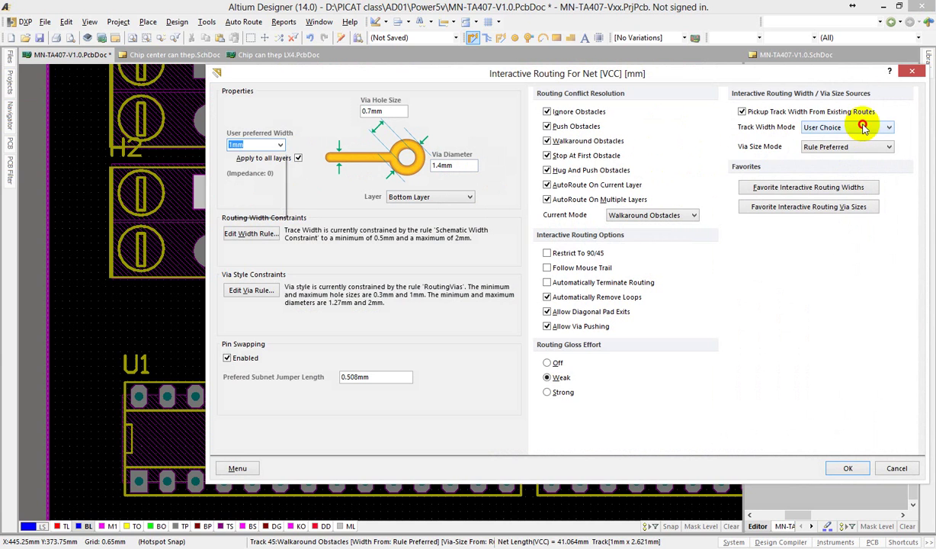
pyautogui.click(846, 127)
# Try user preferred widths of 3 mm and 2.1 mm for the VCC track, declining to accept the clipped 3 mm setting
pyautogui.click(256, 145)
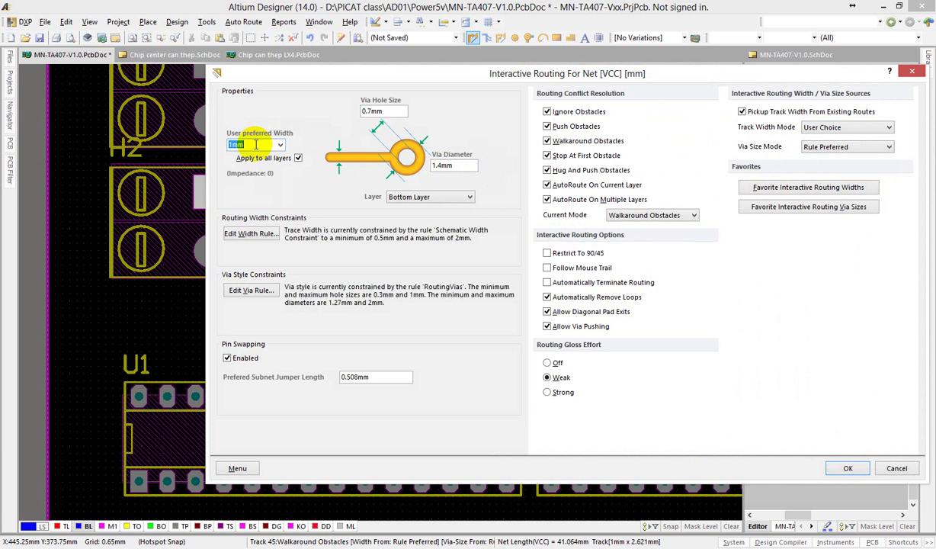
pyautogui.write('3')
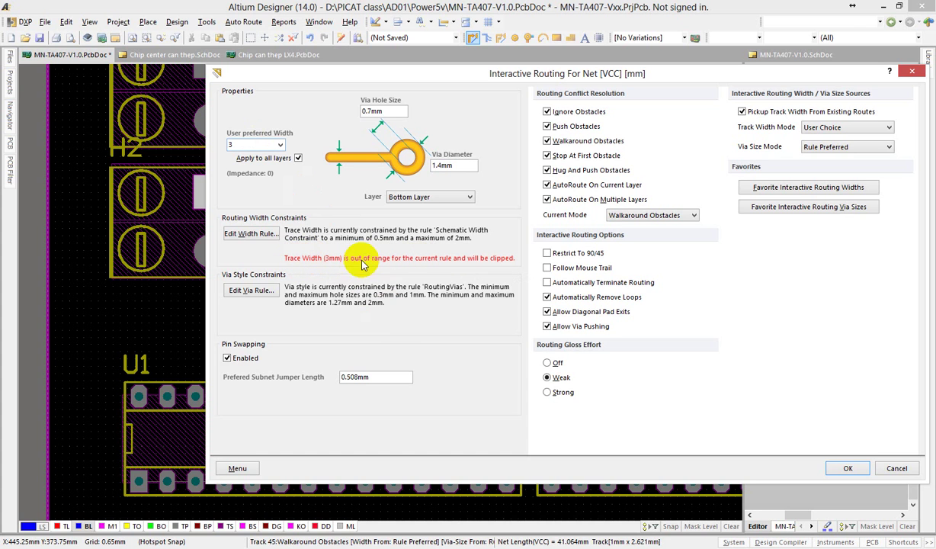
pyautogui.doubleClick(230, 145)
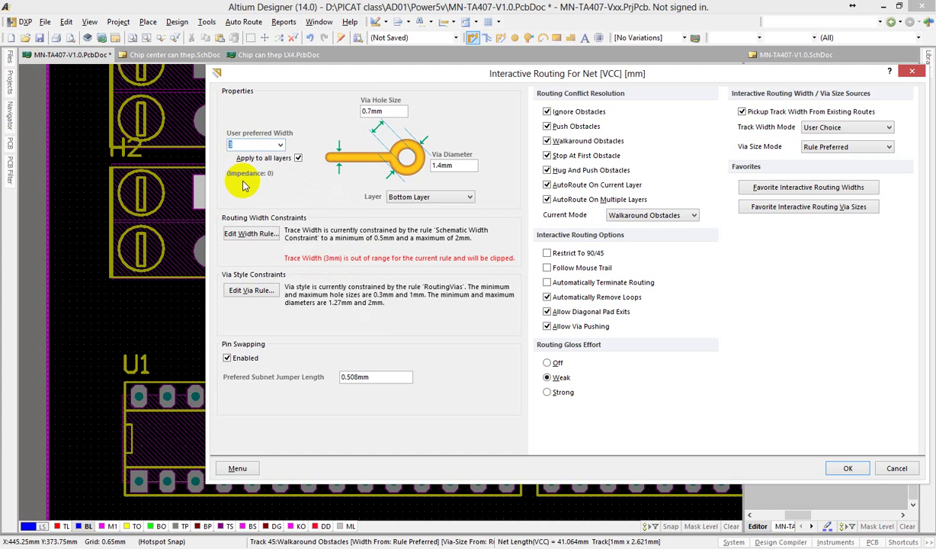
pyautogui.write('20mil')
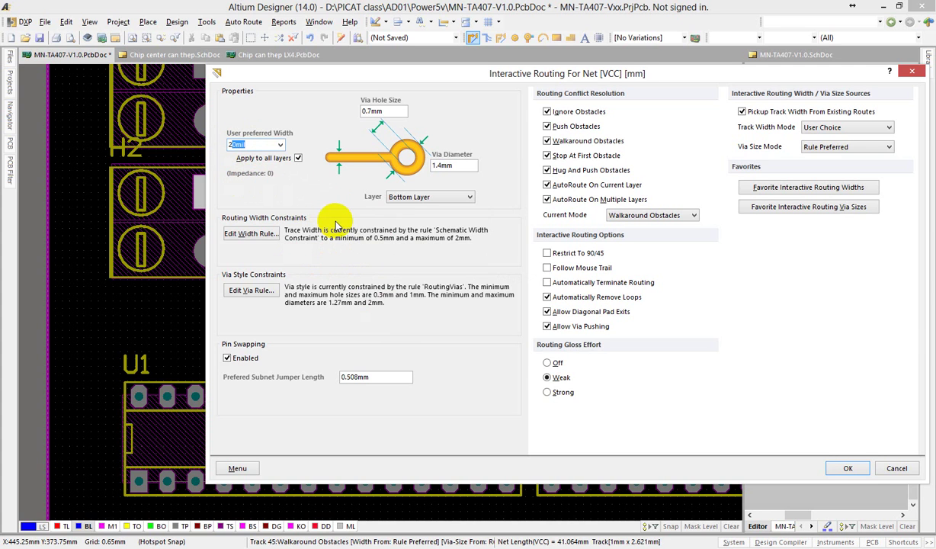
pyautogui.press('BackSpace')
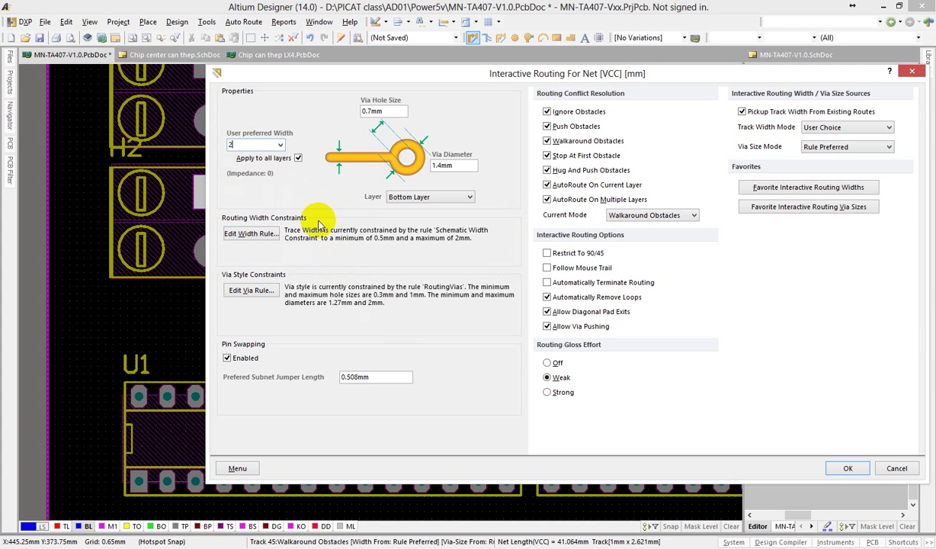
pyautogui.write('.1')
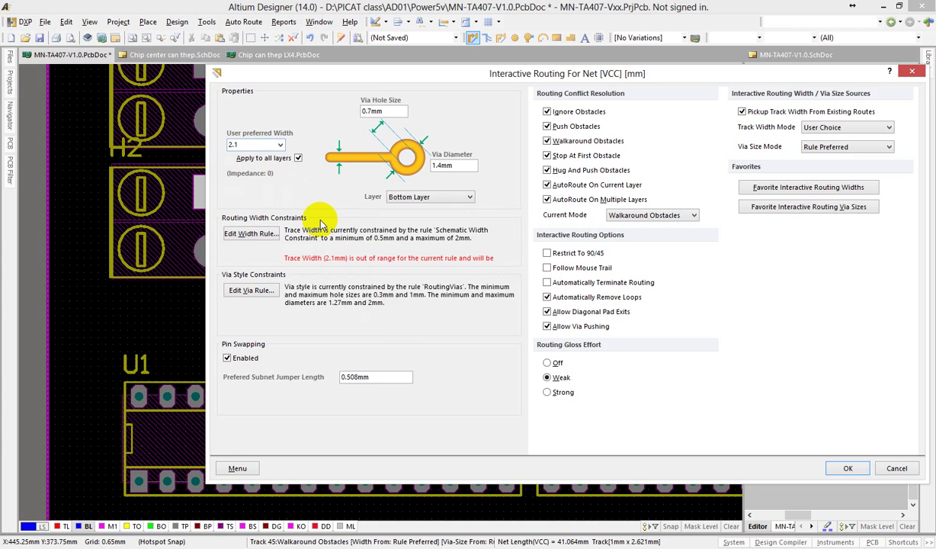
pyautogui.press('BackSpace')
pyautogui.press('BackSpace')
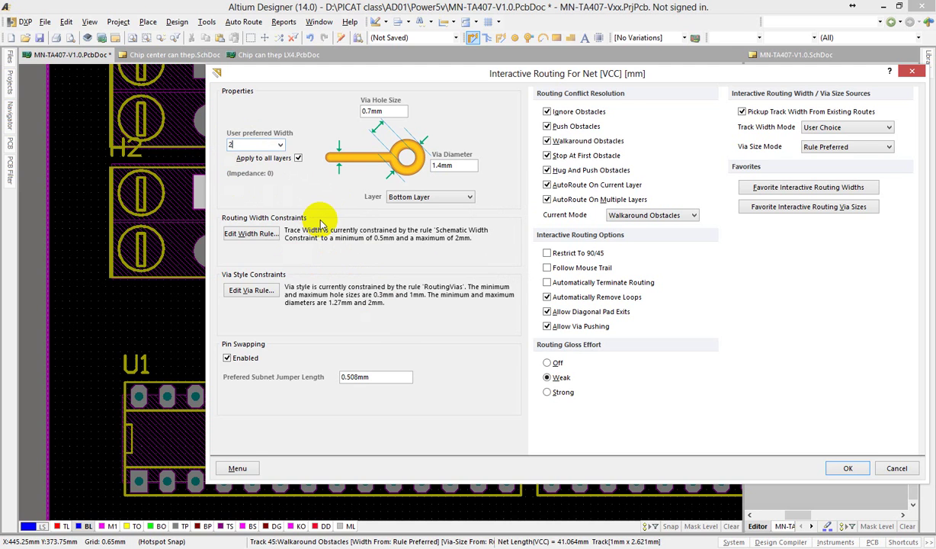
pyautogui.press('BackSpace')
pyautogui.write('3')
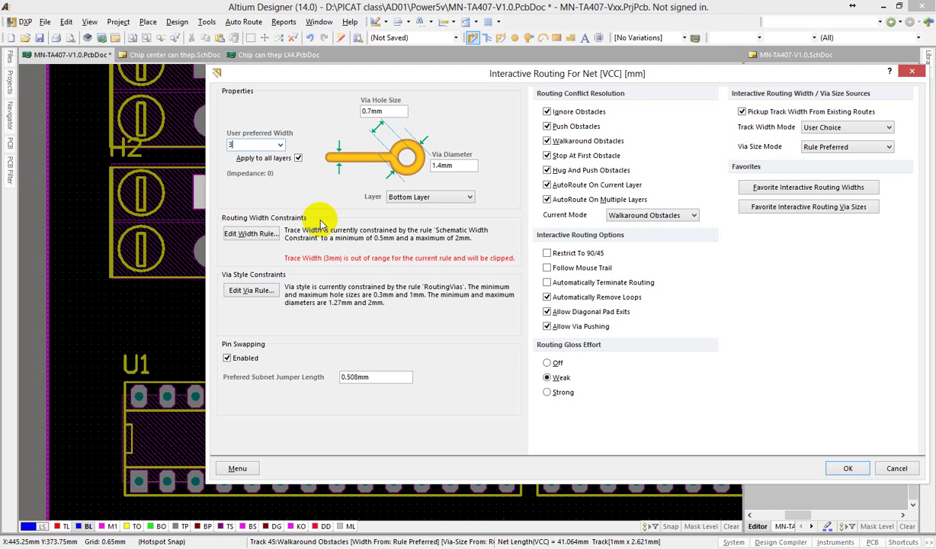
pyautogui.press('Return')
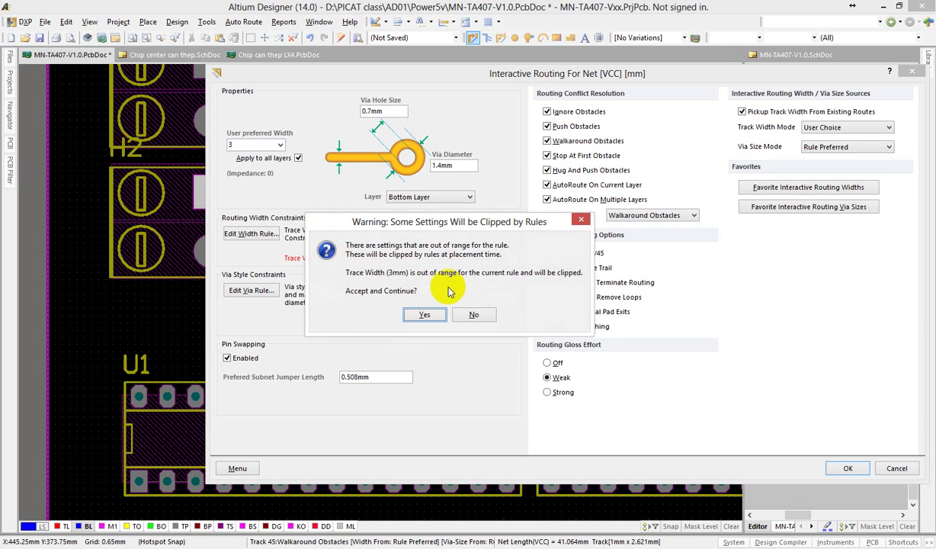
pyautogui.click(477, 316)
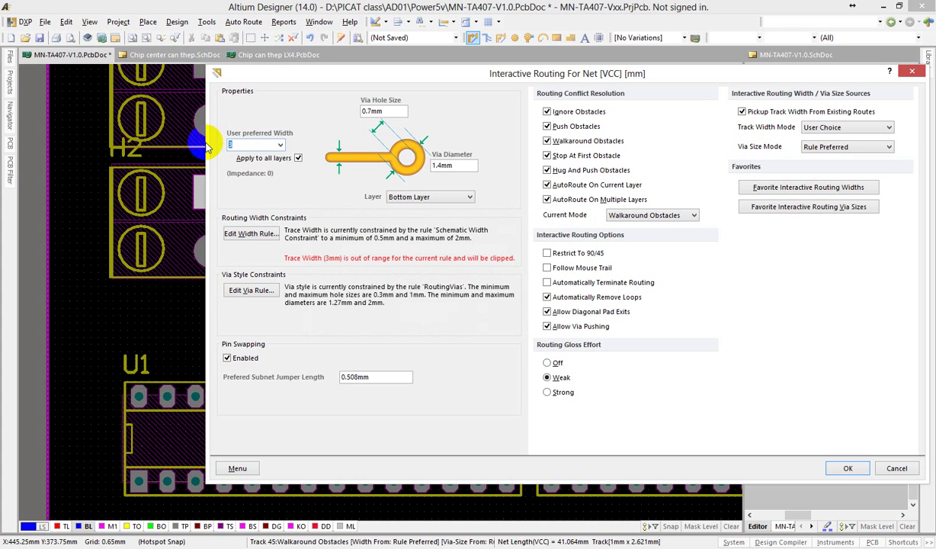
# Set the preferred width to 2 mm and route VCC from H2's square pad through C4's and C3's lower pads to C6's square pad
pyautogui.write('20mil')
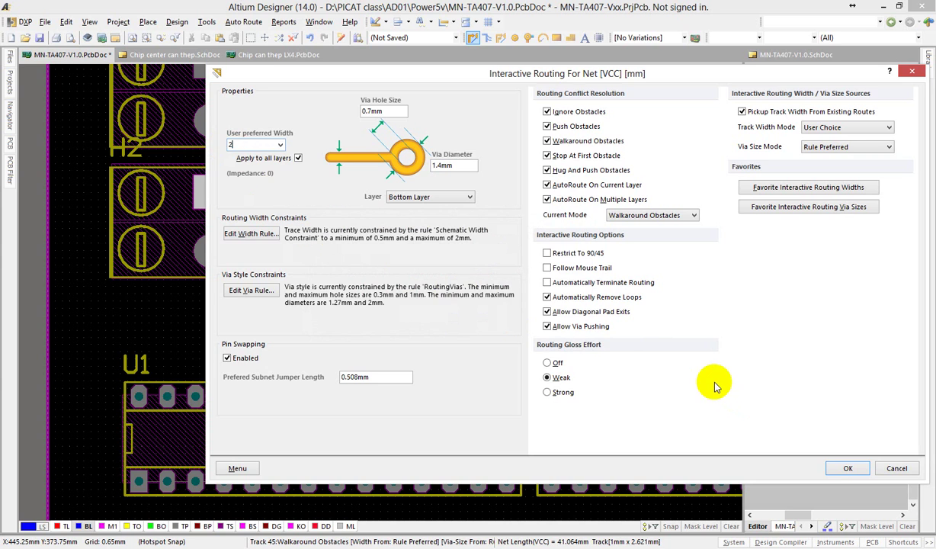
pyautogui.click(843, 466)
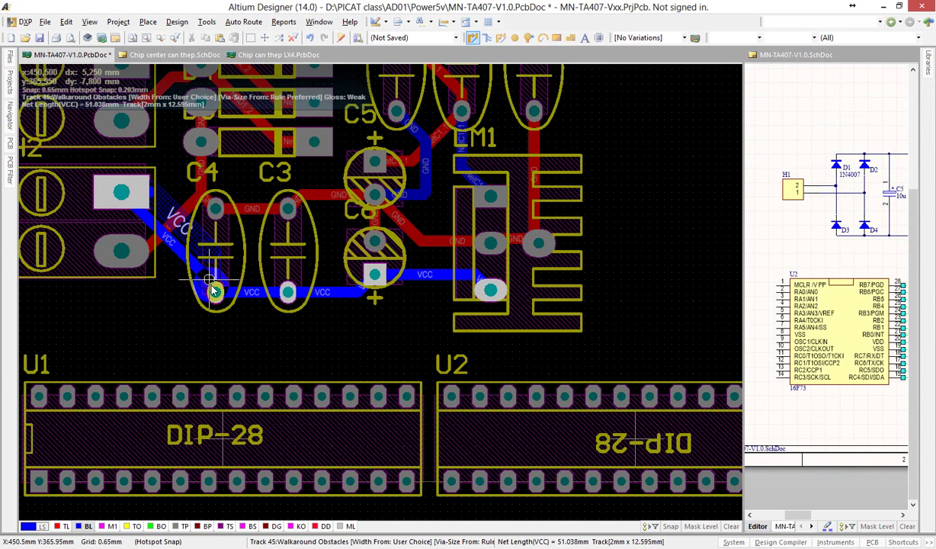
pyautogui.click(216, 292)
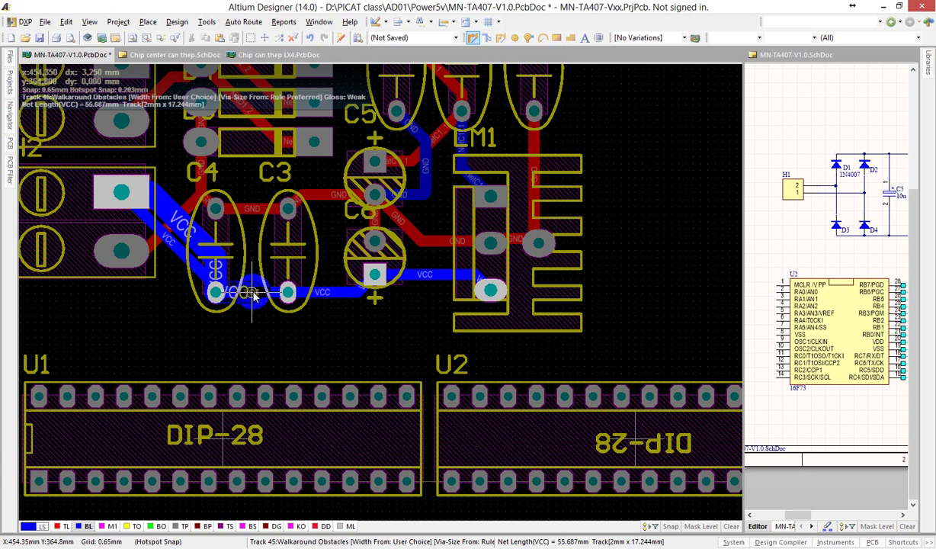
pyautogui.click(299, 293)
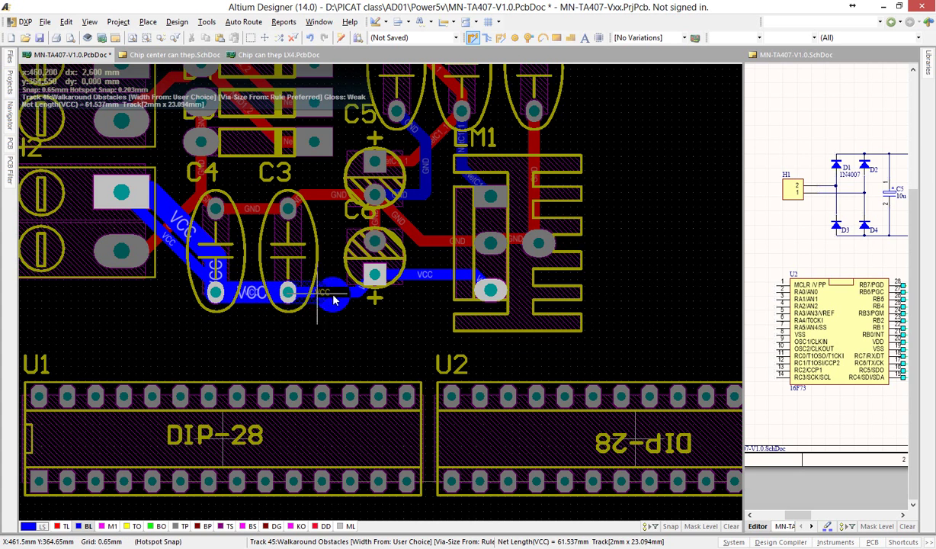
pyautogui.click(376, 276)
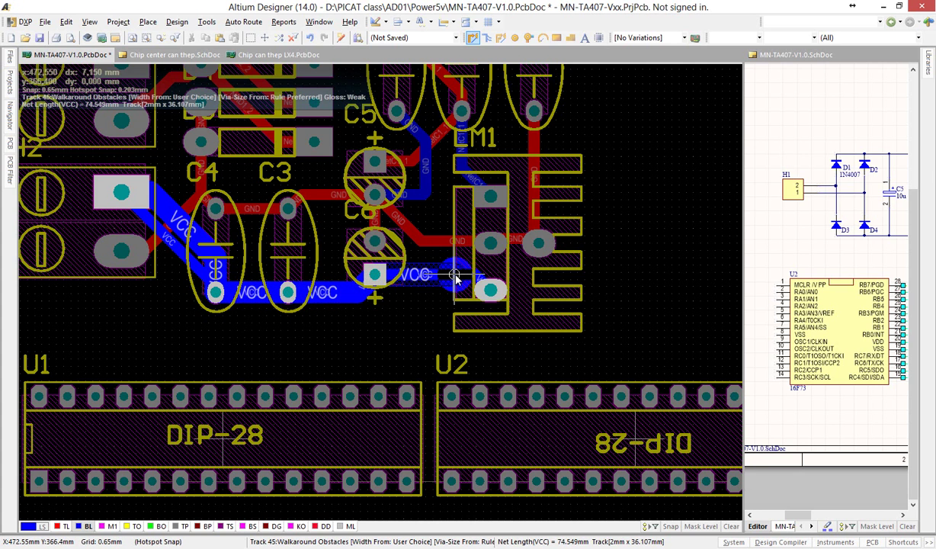
# Set the track width to 0.5 mm and route VCC from C6's square pad to LM1's lower pad
pyautogui.press('Tab')
pyautogui.write('0.5')
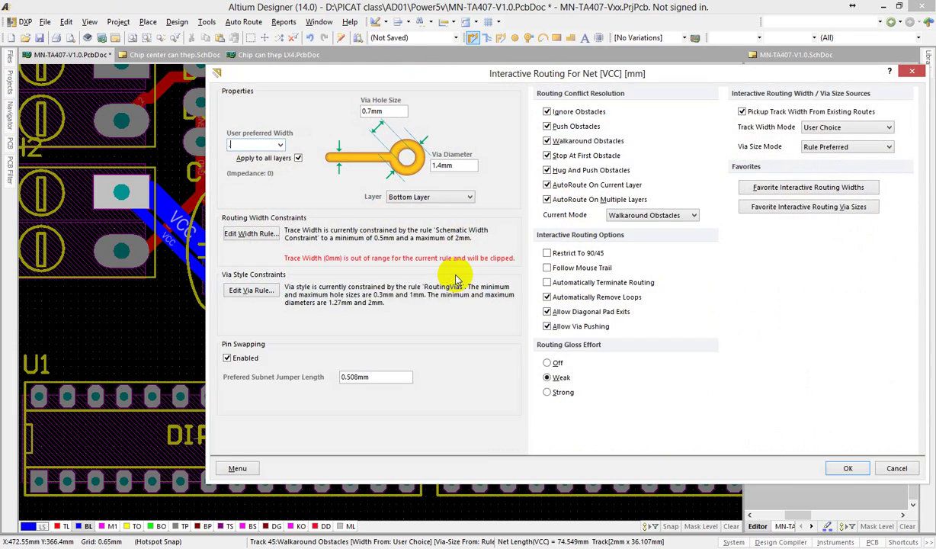
pyautogui.press('Return')
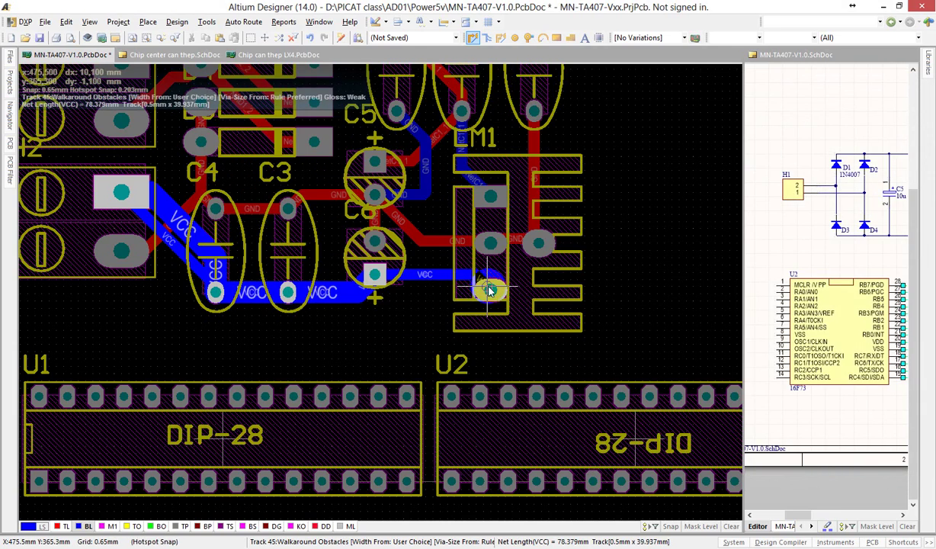
pyautogui.click(490, 291)
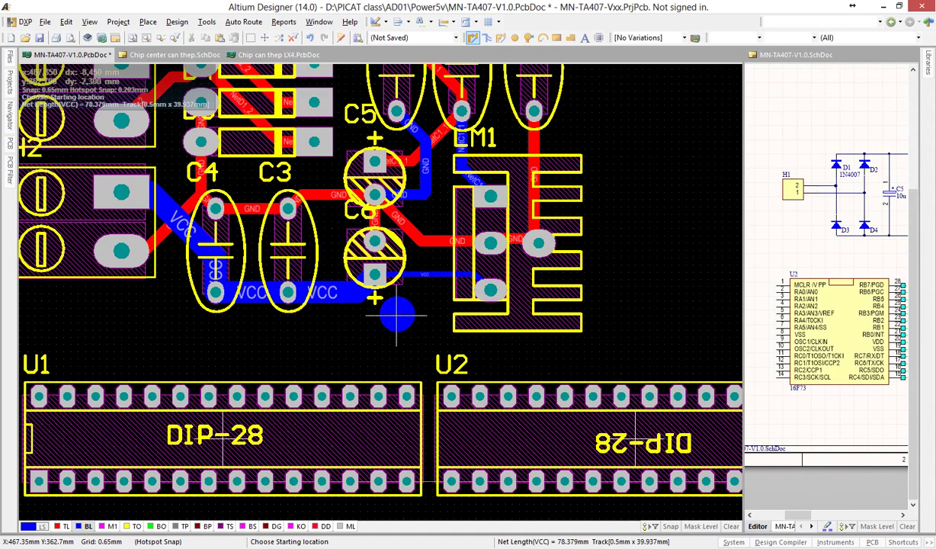
# Route a 2 mm bottom-layer VCC track from the vertical track inside C4 straight across C3 to C6's square pad
pyautogui.keyDown('ctrl'); pyautogui.scroll(2, 187, 259); pyautogui.keyUp('ctrl')
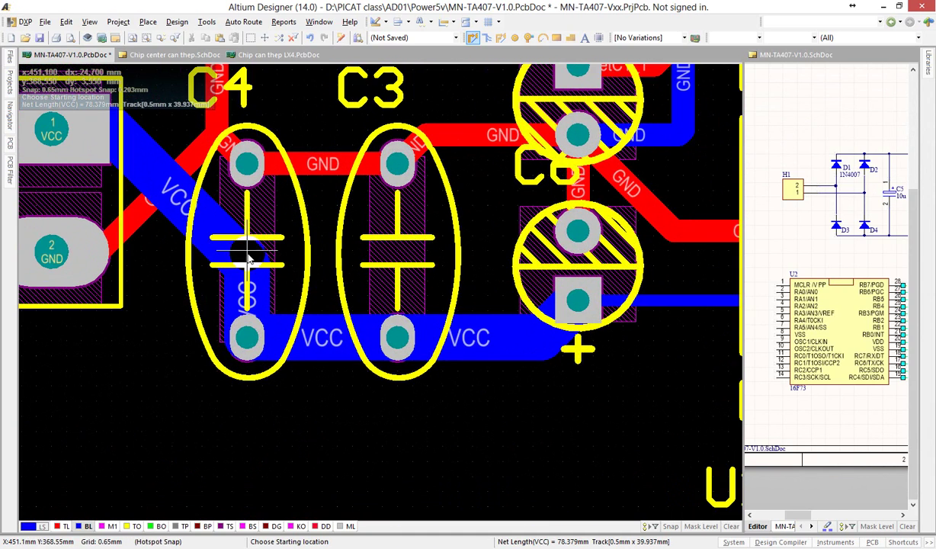
pyautogui.click(294, 265)
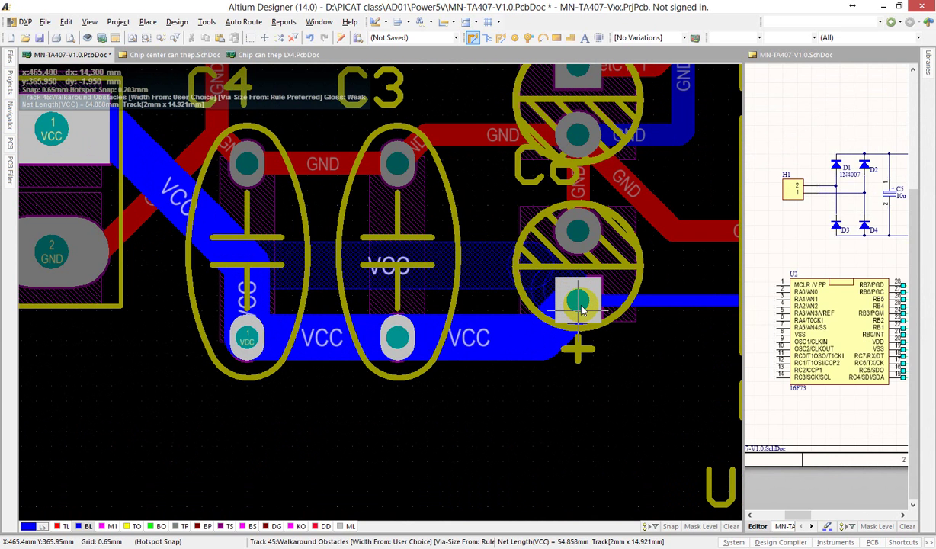
pyautogui.click(582, 309)
pyautogui.rightClick(580, 309)
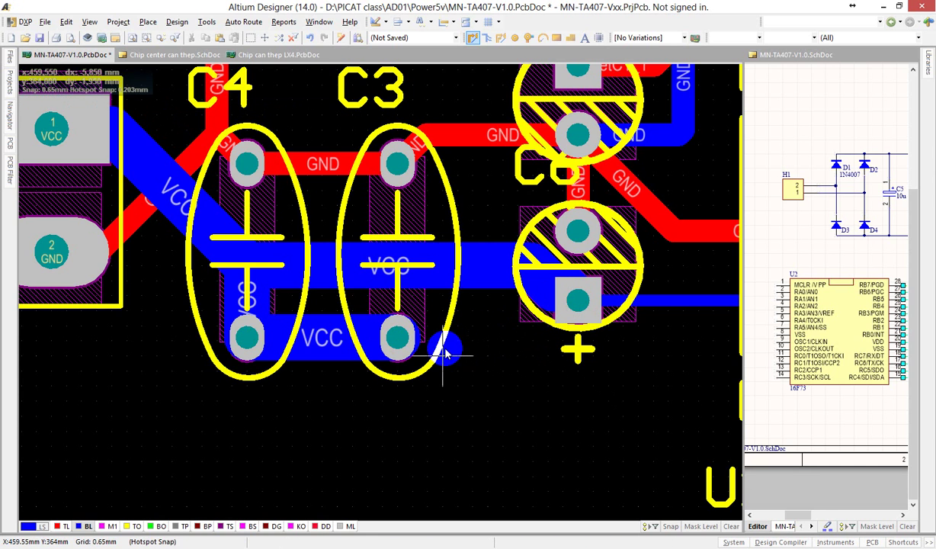
# Route a 2 mm bottom-layer VCC track from C3's lower pad diagonally up to the copper beside C6's square pad
pyautogui.click(473, 37)
pyautogui.keyDown('ctrl'); pyautogui.scroll(2, 441, 341); pyautogui.keyUp('ctrl')
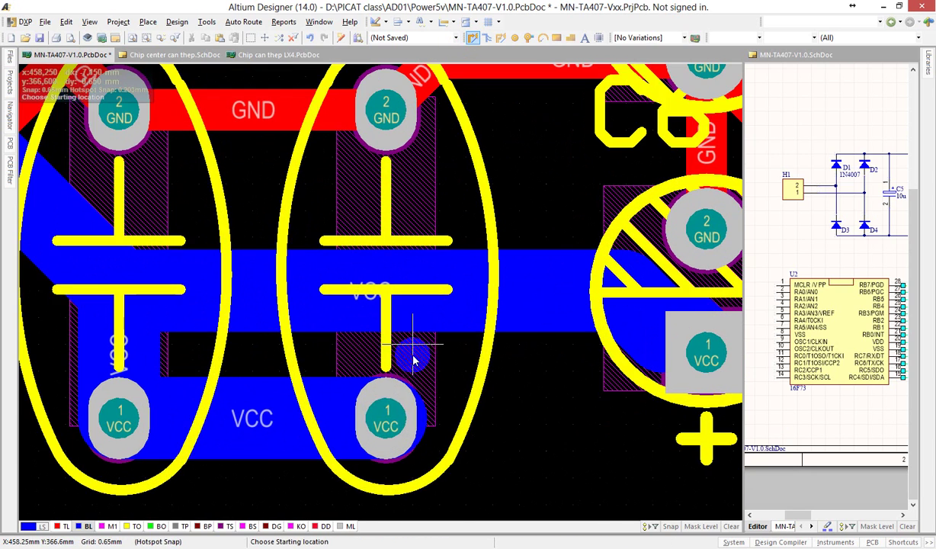
pyautogui.click(383, 420)
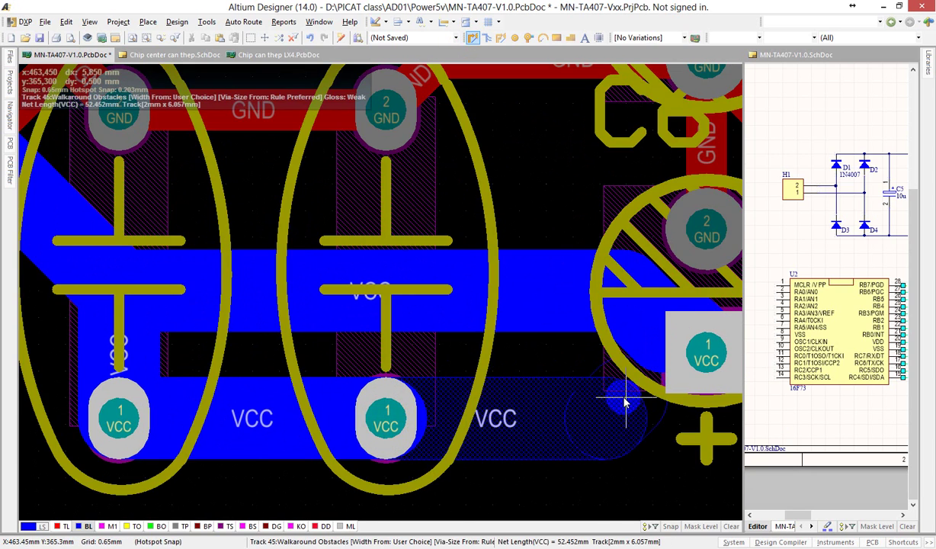
pyautogui.moveTo(624, 403); pyautogui.dragTo(528, 401, button='right')
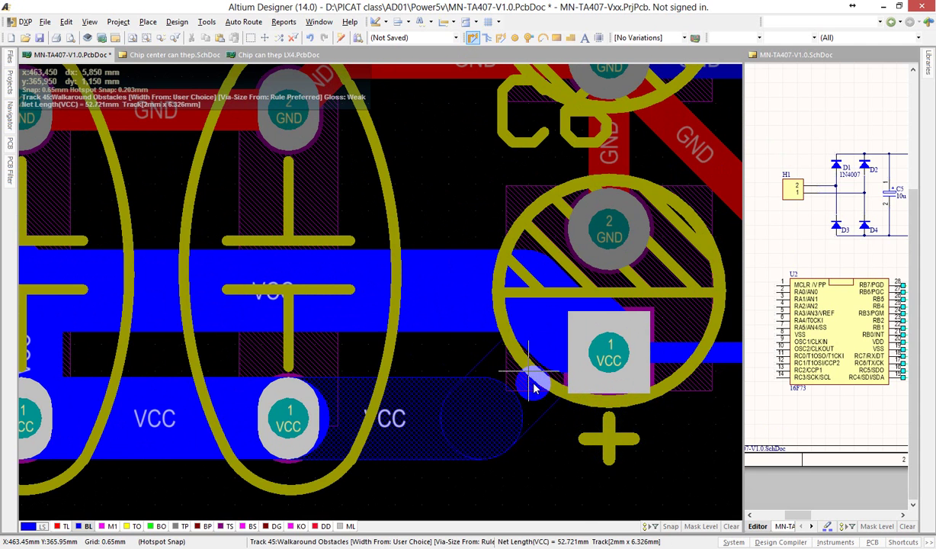
pyautogui.keyDown('ctrl'); pyautogui.scroll(2, 530, 387); pyautogui.keyUp('ctrl')
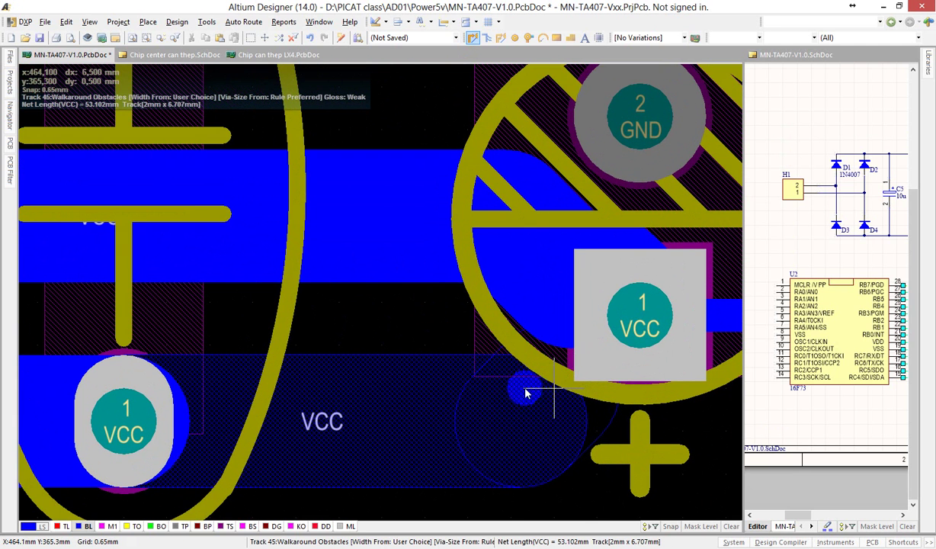
pyautogui.click(528, 341)
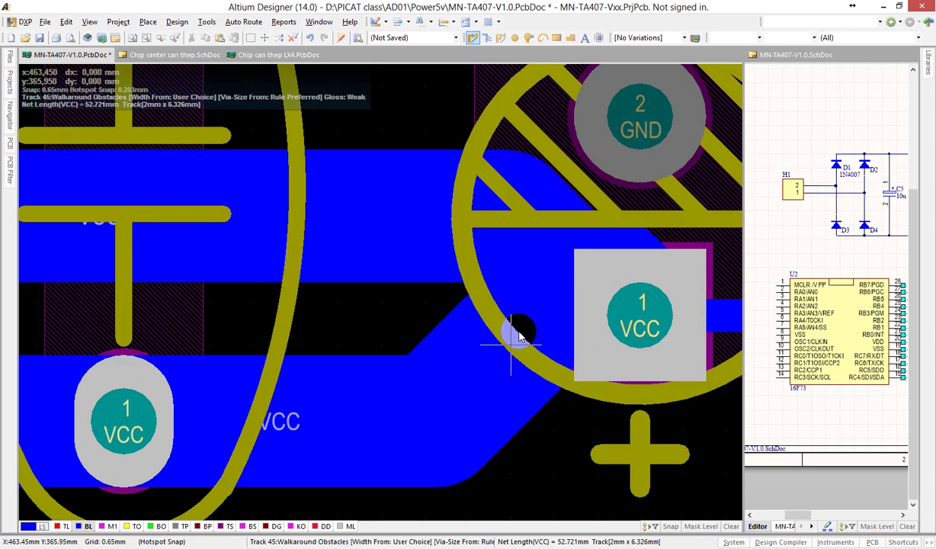
pyautogui.press('Escape')
# Route a parallel 2 mm VCC track from the bend inside C4 across C3 to the copper beside C6, and end routing
pyautogui.keyDown('ctrl'); pyautogui.scroll(-4, 427, 389); pyautogui.keyUp('ctrl')
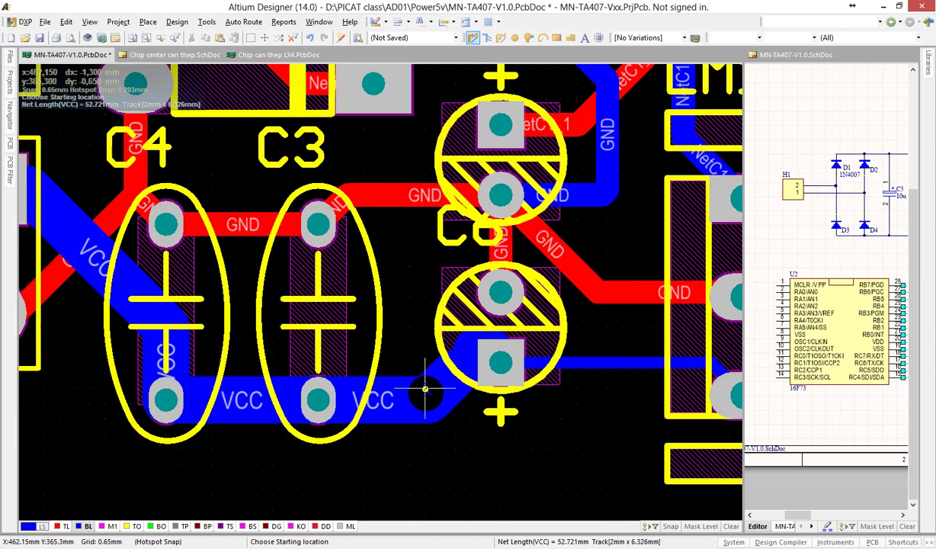
pyautogui.keyDown('ctrl'); pyautogui.scroll(-1, 426, 390); pyautogui.keyUp('ctrl')
pyautogui.click(191, 333)
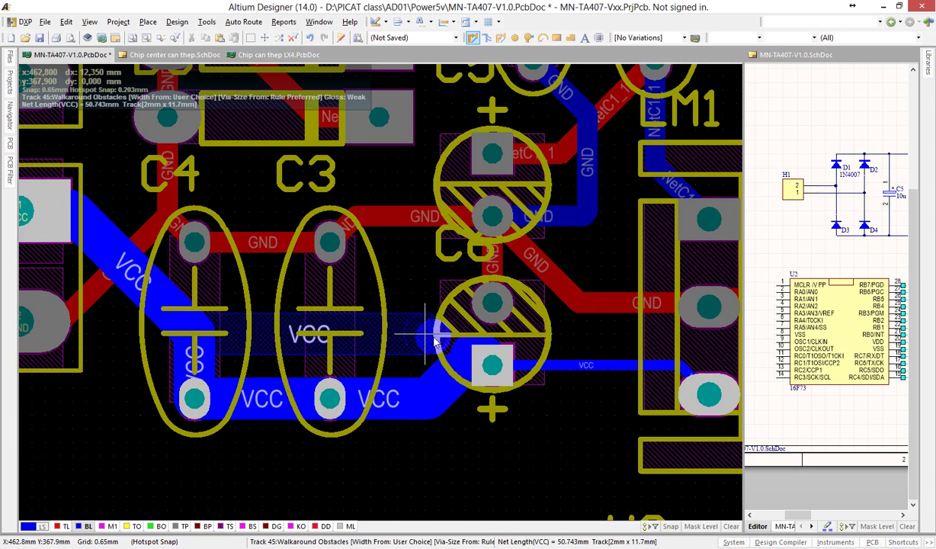
pyautogui.click(442, 347)
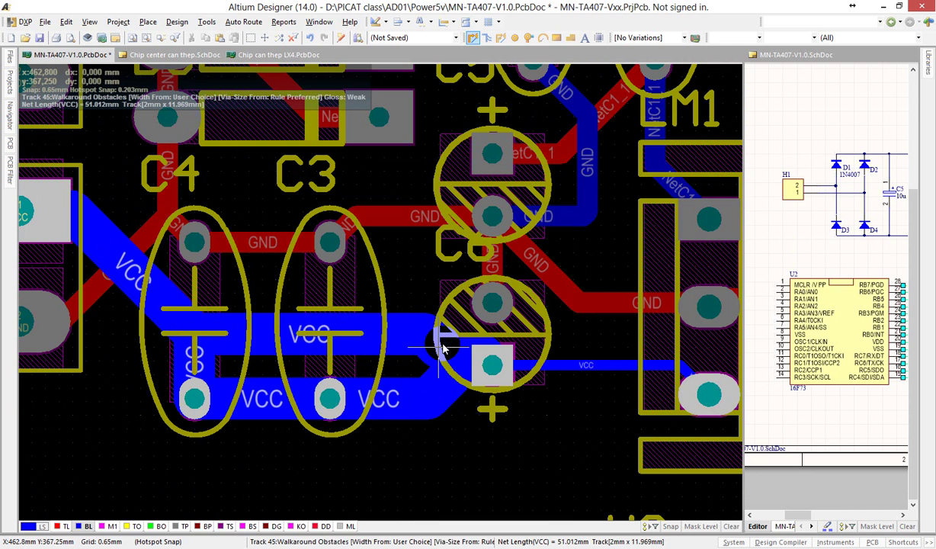
pyautogui.rightClick(442, 347)
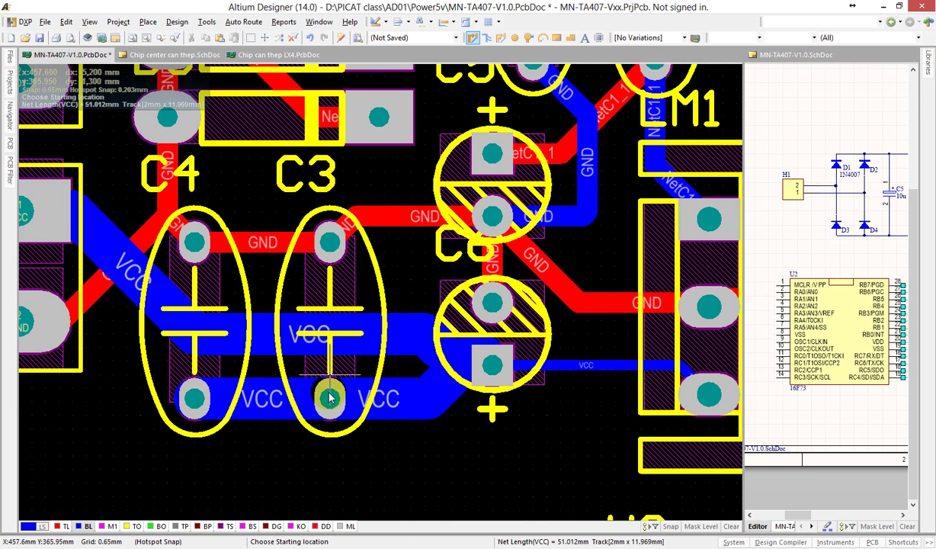
pyautogui.moveTo(328, 390); pyautogui.dragTo(381, 314, button='right')
pyautogui.rightClick(252, 424)
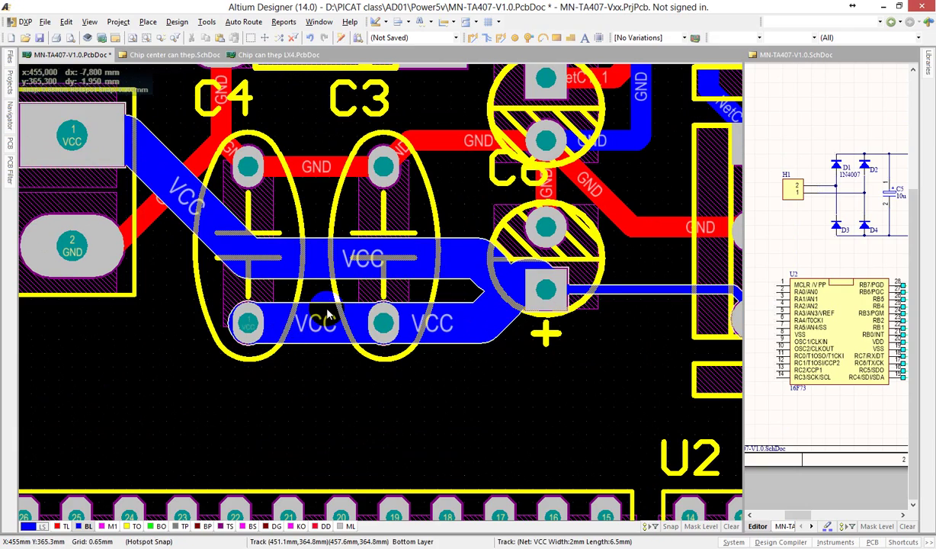
# Place a 3 mm wide bottom-layer line inside C4, from the upper VCC track bend down to C4's lower pad
pyautogui.keyDown('ctrl'); pyautogui.scroll(-5, 321, 321); pyautogui.keyUp('ctrl')
pyautogui.keyDown('ctrl'); pyautogui.scroll(3, 318, 314); pyautogui.keyUp('ctrl')
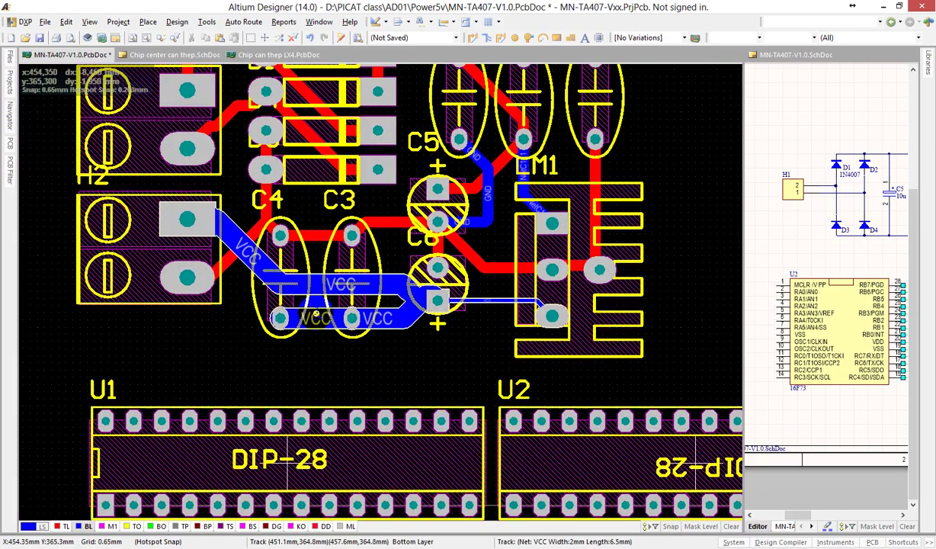
pyautogui.keyDown('ctrl'); pyautogui.scroll(3, 259, 292); pyautogui.keyUp('ctrl')
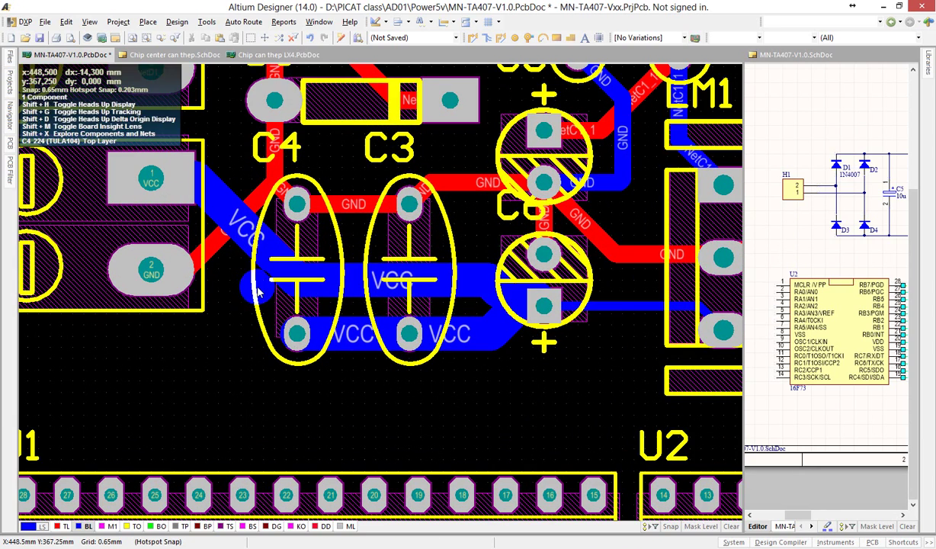
pyautogui.click(376, 22)
pyautogui.click(376, 38)
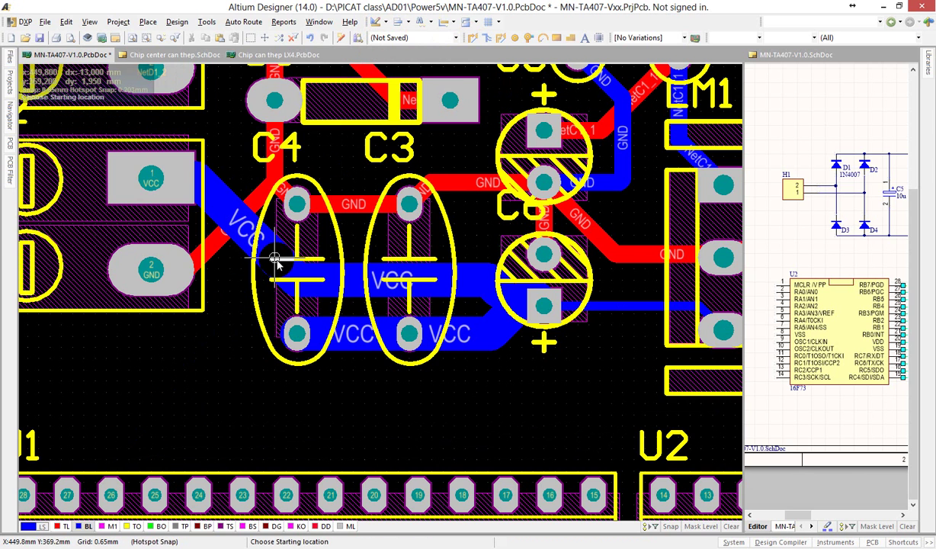
pyautogui.click(205, 380)
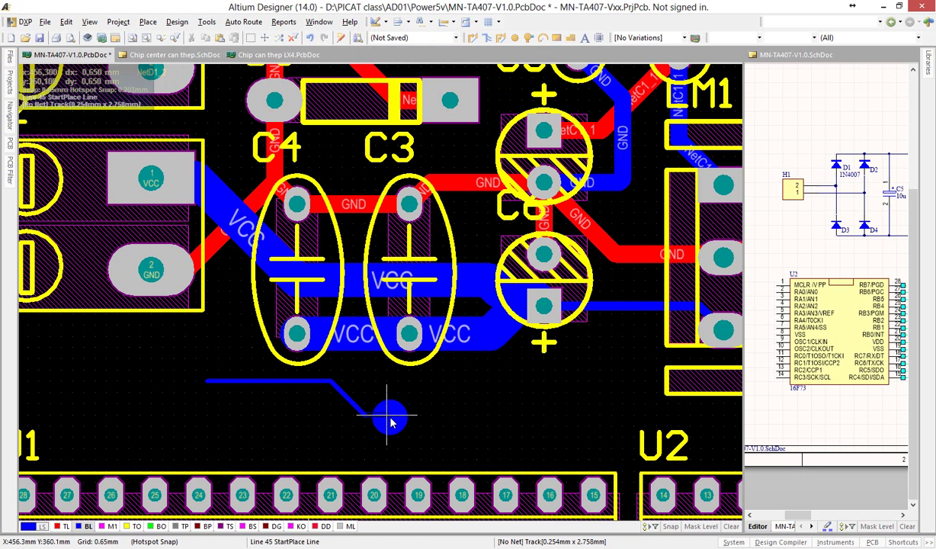
pyautogui.rightClick(373, 413)
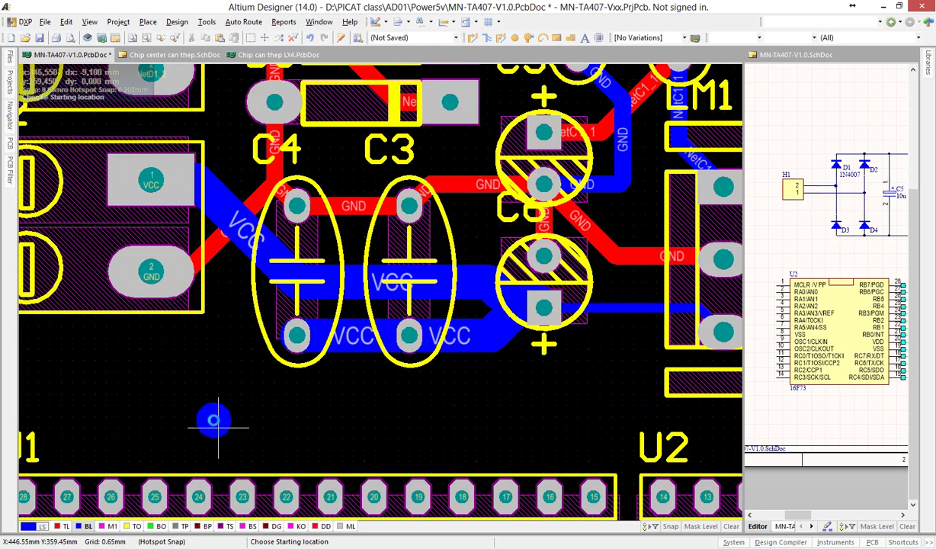
pyautogui.press('Tab')
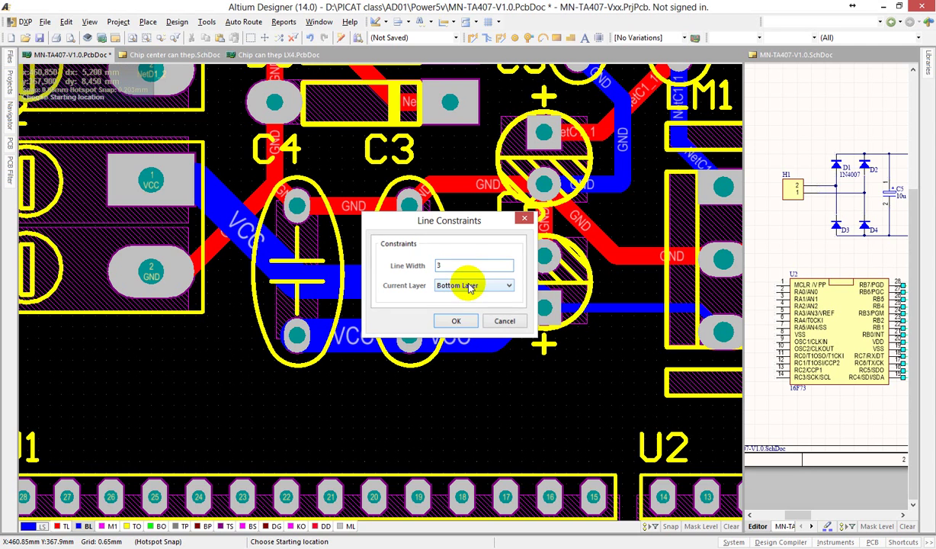
pyautogui.press('Return')
pyautogui.click(289, 285)
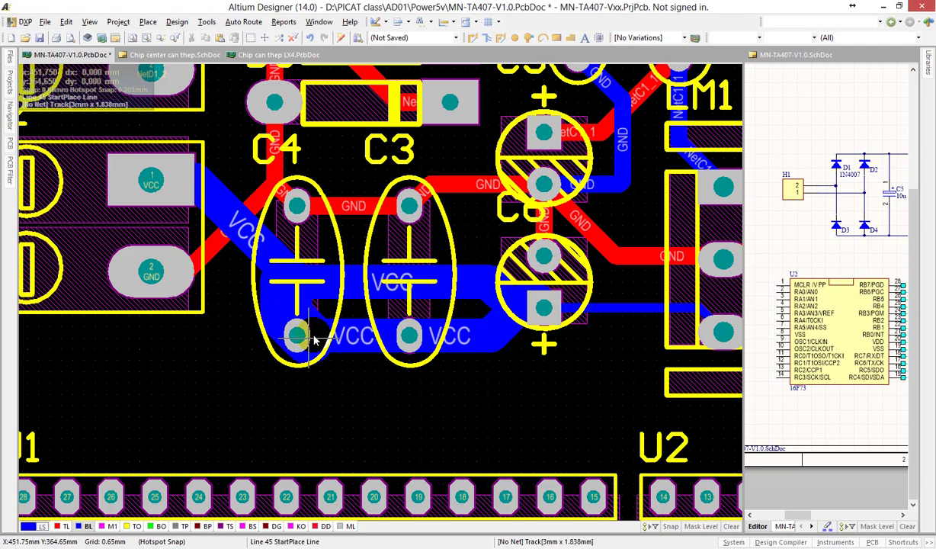
pyautogui.click(299, 335)
pyautogui.keyDown('ctrl'); pyautogui.scroll(-3, 217, 394); pyautogui.keyUp('ctrl')
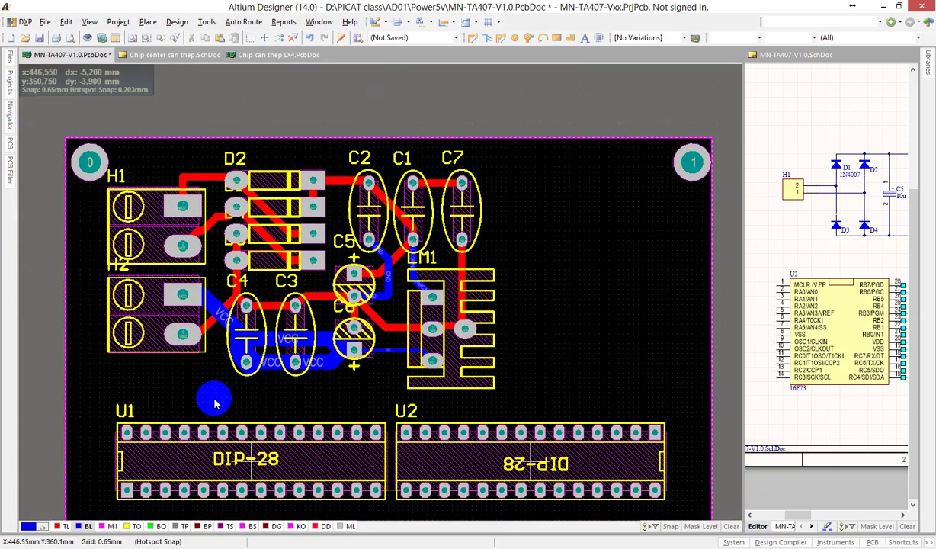
pyautogui.press('shift')
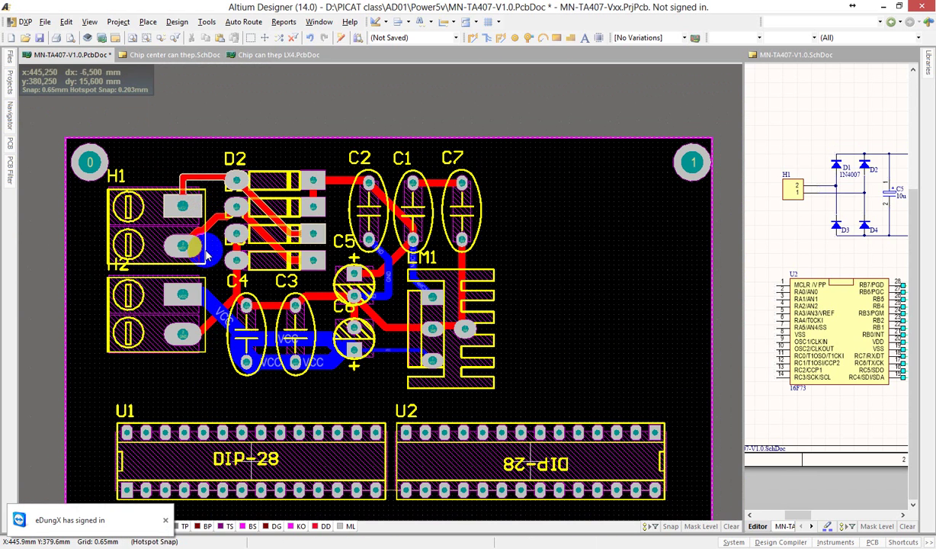
pyautogui.press('shift')
pyautogui.keyDown('ctrl'); pyautogui.scroll(5, 247, 352); pyautogui.keyUp('ctrl')
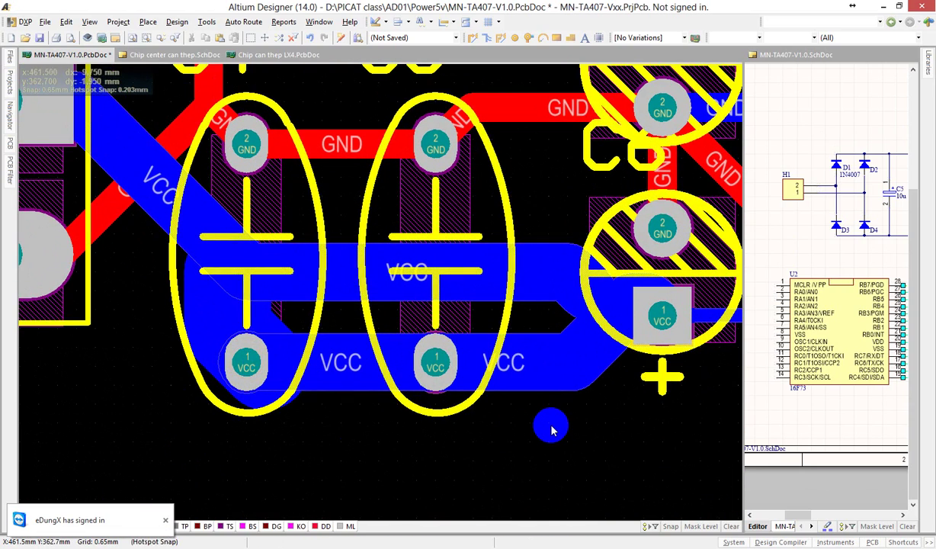
pyautogui.press('shift')
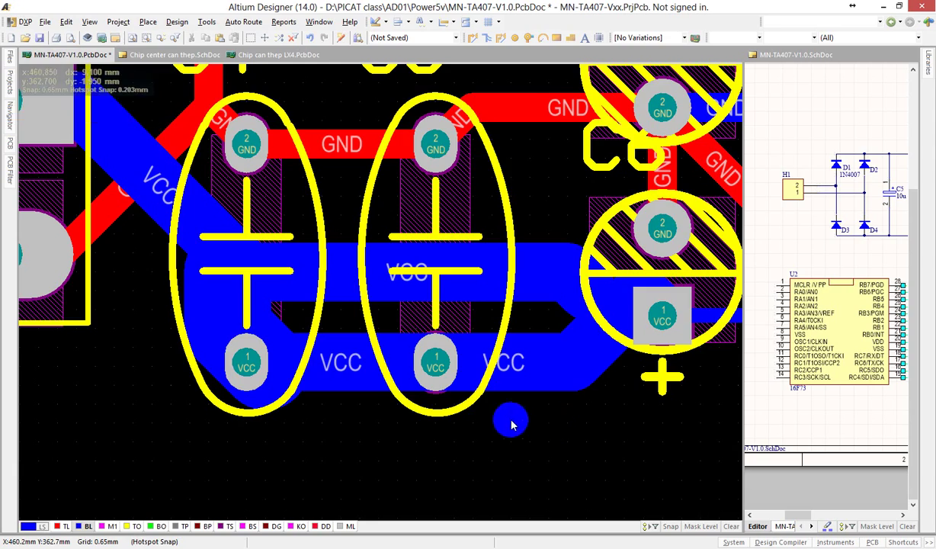
pyautogui.keyDown('ctrl'); pyautogui.scroll(-4, 507, 420); pyautogui.keyUp('ctrl')
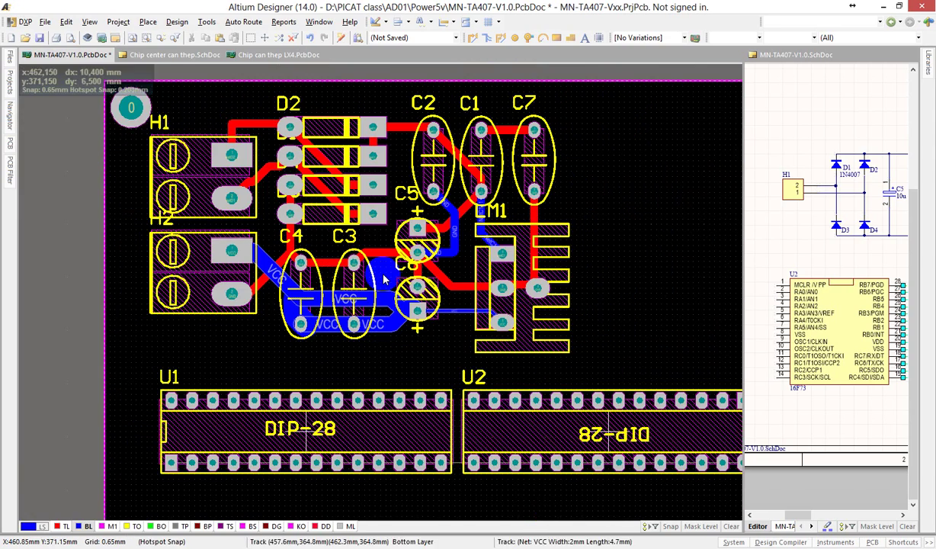
pyautogui.press('shift')
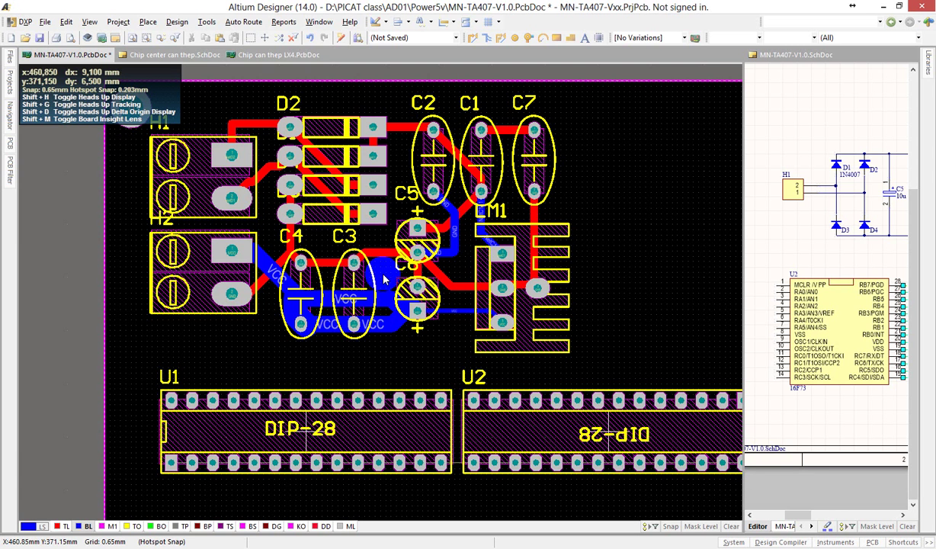
# Find tracks similar to the diagonal 3 mm line at C4 with Net matched as Same, then clear the mask
pyautogui.rightClick(292, 221)
pyautogui.click(336, 232)
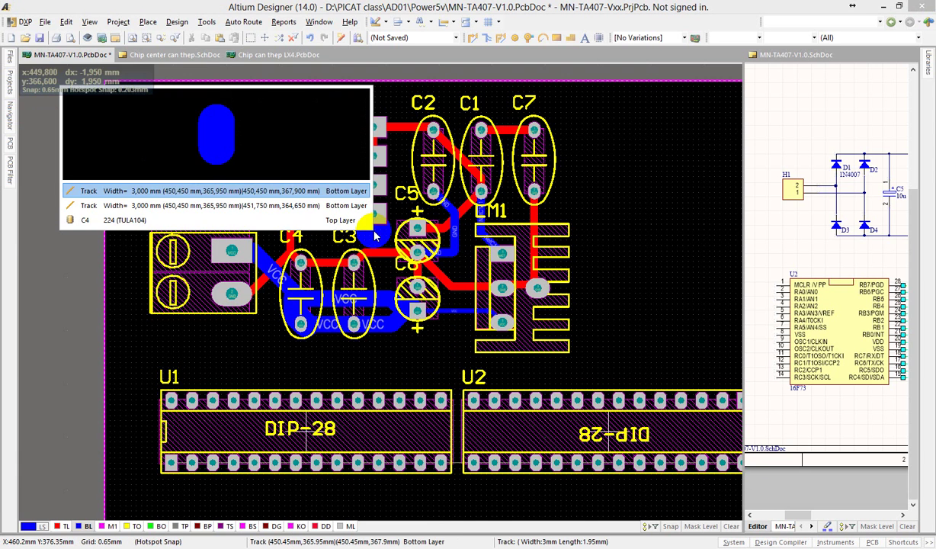
pyautogui.click(167, 205)
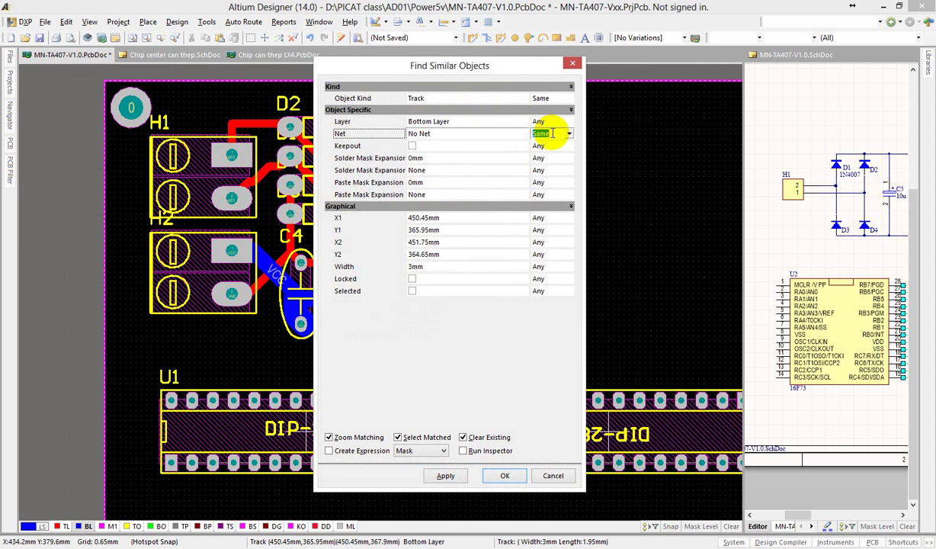
pyautogui.click(503, 476)
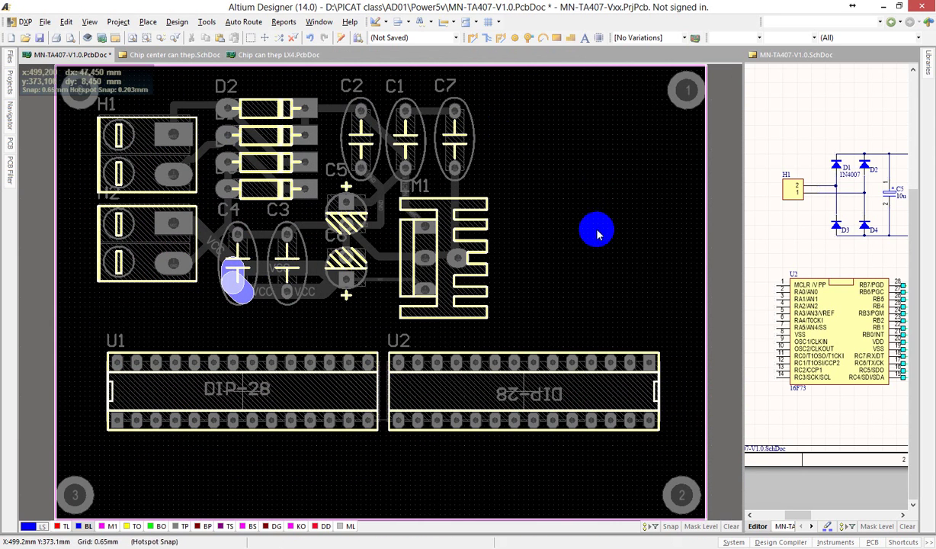
pyautogui.hotkey('shift', 'c')
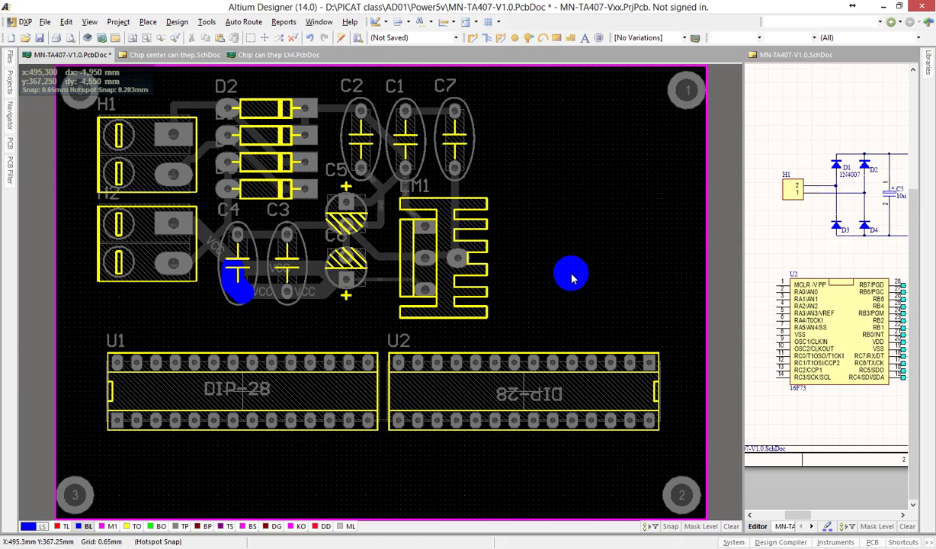
pyautogui.press('shift')
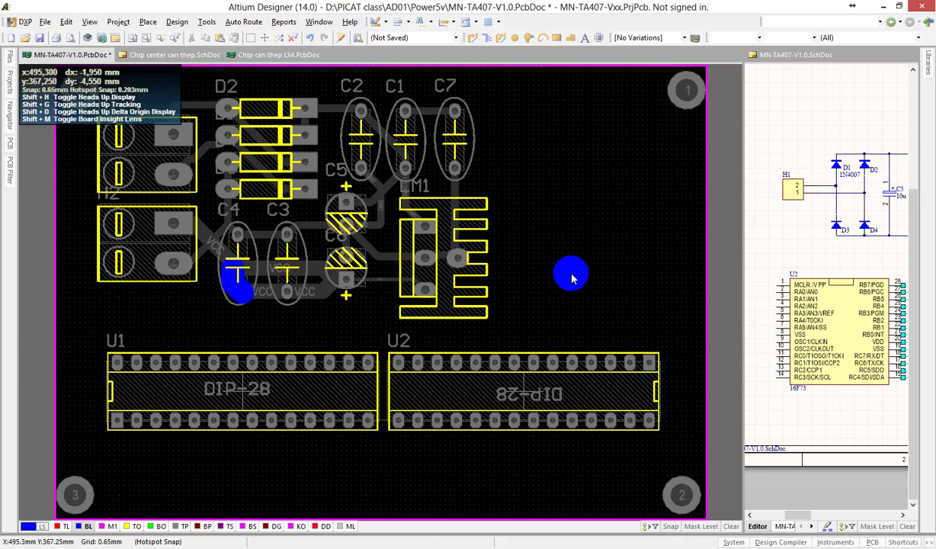
pyautogui.click(735, 527)
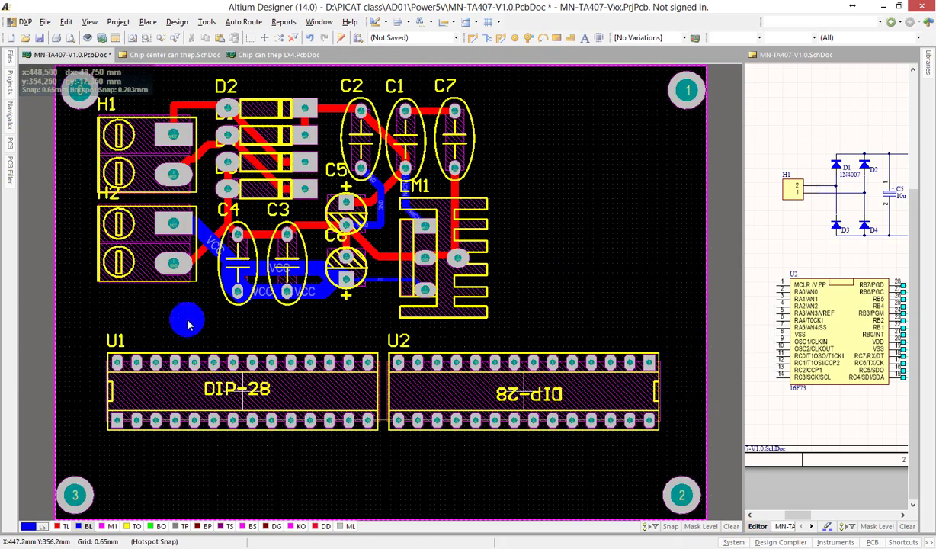
# Move the diagonal segment of the 3 mm line inside C4 down so the line squares off at C4's lower pad
pyautogui.keyDown('ctrl'); pyautogui.scroll(5, 189, 286); pyautogui.keyUp('ctrl')
pyautogui.keyDown('ctrl'); pyautogui.scroll(-5, 189, 285); pyautogui.keyUp('ctrl')
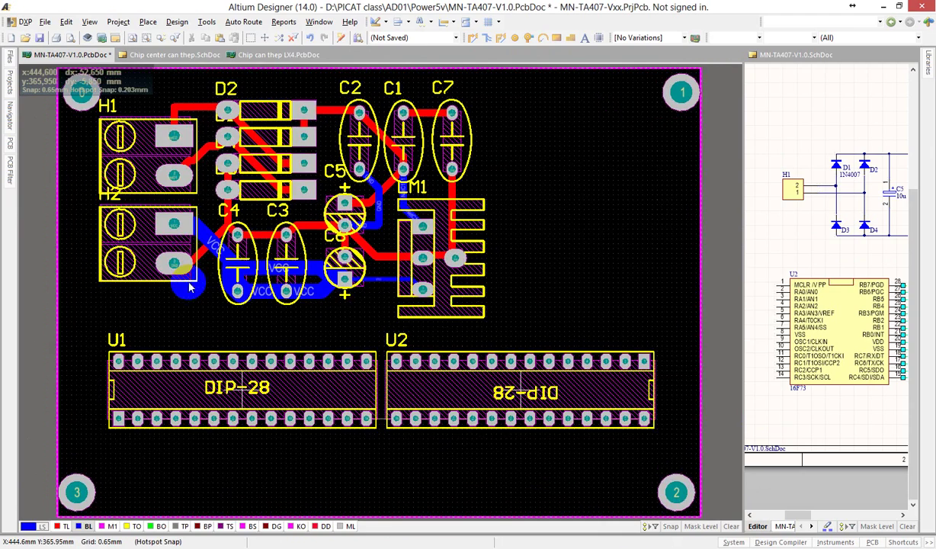
pyautogui.keyDown('ctrl'); pyautogui.scroll(5, 234, 283); pyautogui.keyUp('ctrl')
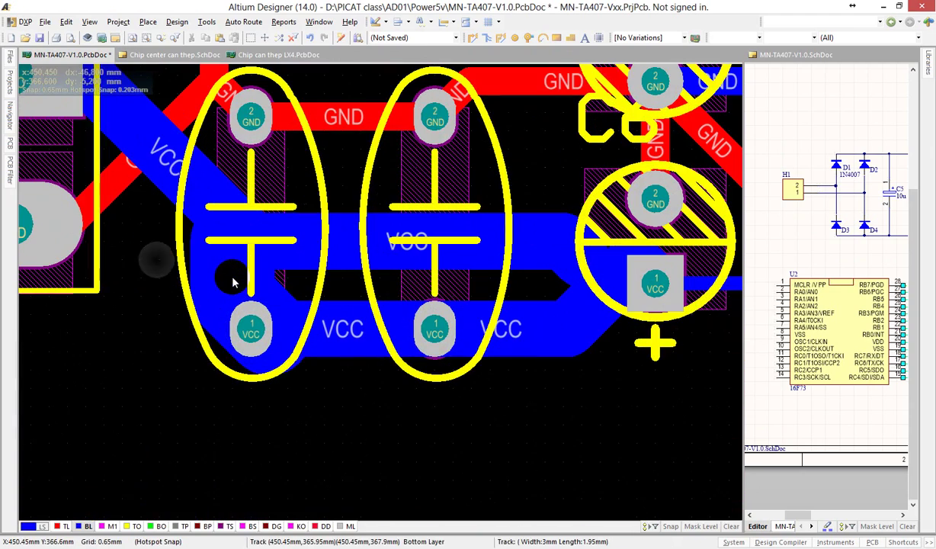
pyautogui.click(217, 264)
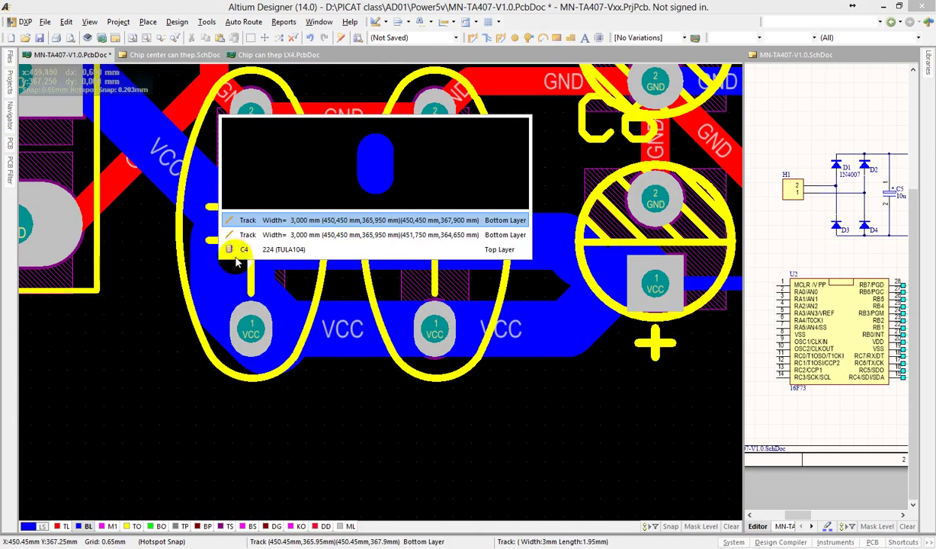
pyautogui.click(233, 237)
pyautogui.moveTo(217, 261); pyautogui.dragTo(236, 300)
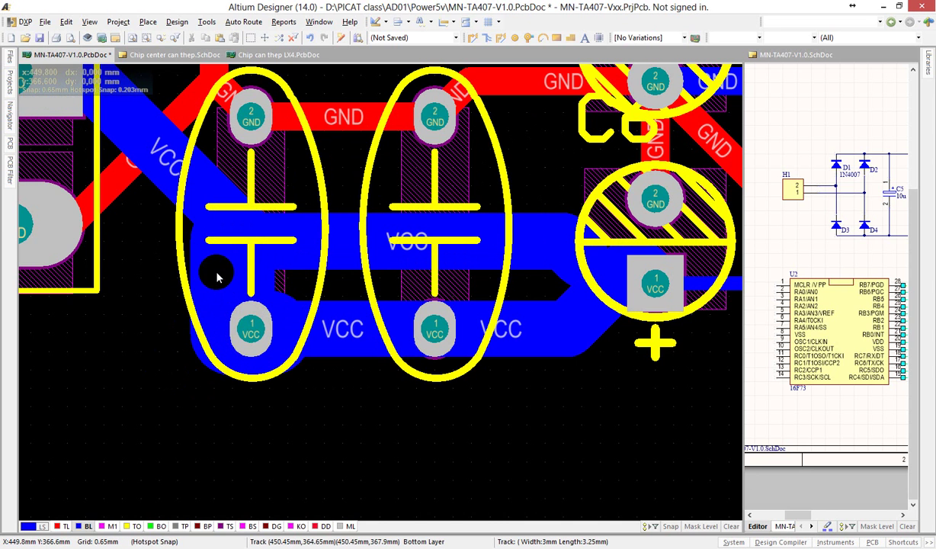
# Slide the vertical segment of the 3 mm line inside C4 outward toward H2
pyautogui.click(217, 276)
pyautogui.click(252, 246)
pyautogui.click(184, 271)
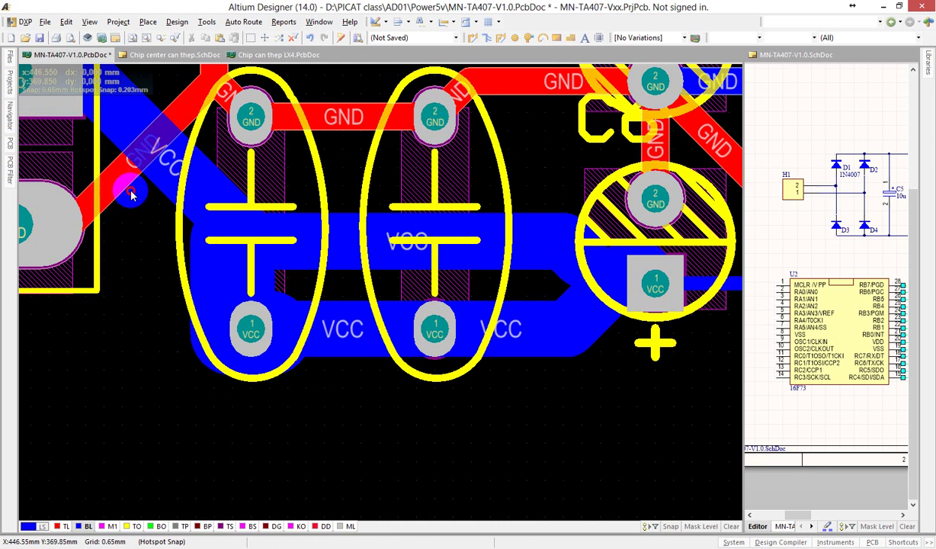
pyautogui.click(234, 347)
pyautogui.click(329, 469)
pyautogui.moveTo(271, 459); pyautogui.dragTo(150, 184)
pyautogui.hotkey('ctrl', 'w')
pyautogui.click(209, 266)
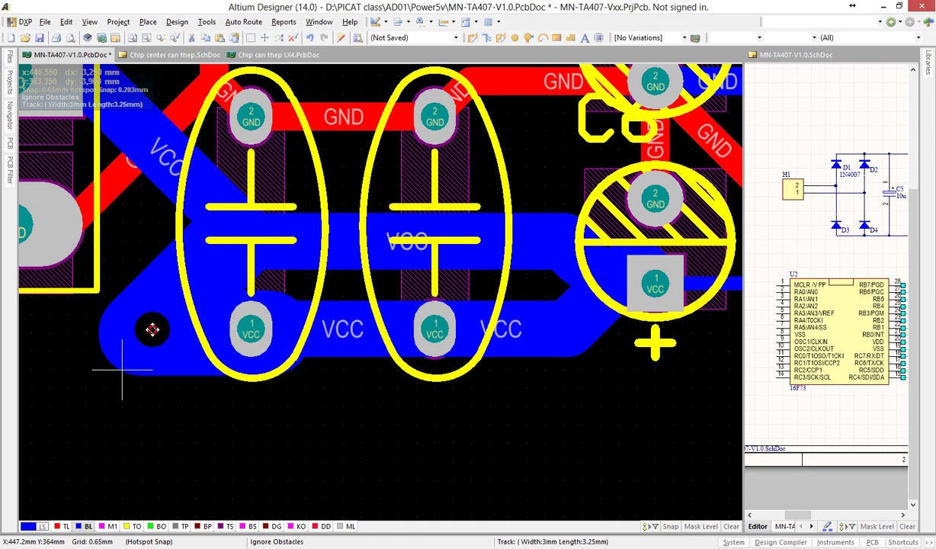
pyautogui.press('Escape')
# Select all segments of the 3 mm line at C4 and move them to the empty area above U1
pyautogui.moveTo(366, 430); pyautogui.dragTo(135, 206)
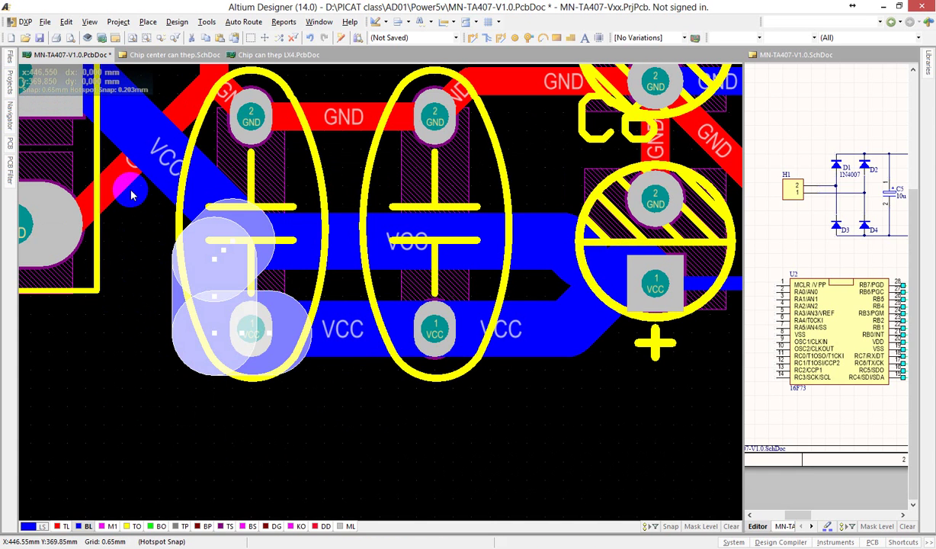
pyautogui.rightClick(157, 208)
pyautogui.press('m')
pyautogui.press('s')
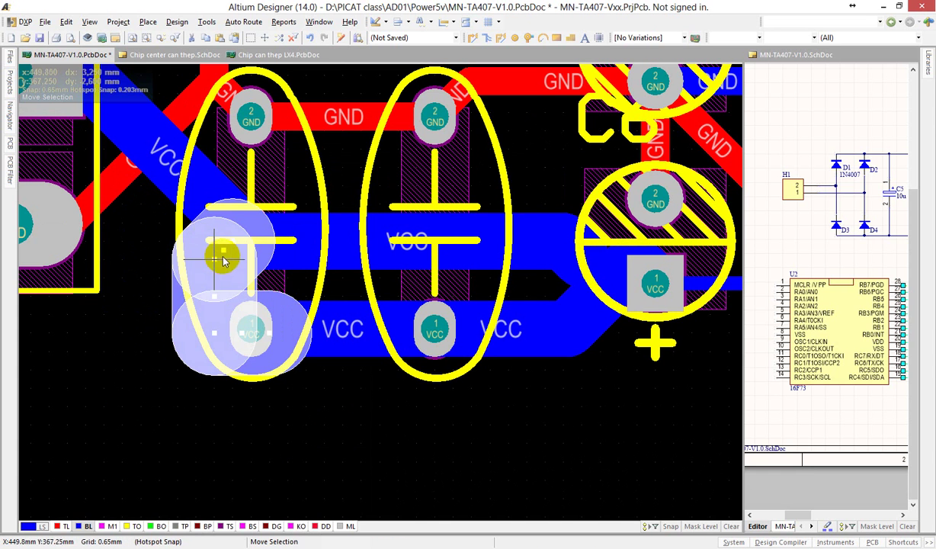
pyautogui.click(220, 255)
pyautogui.click(148, 404)
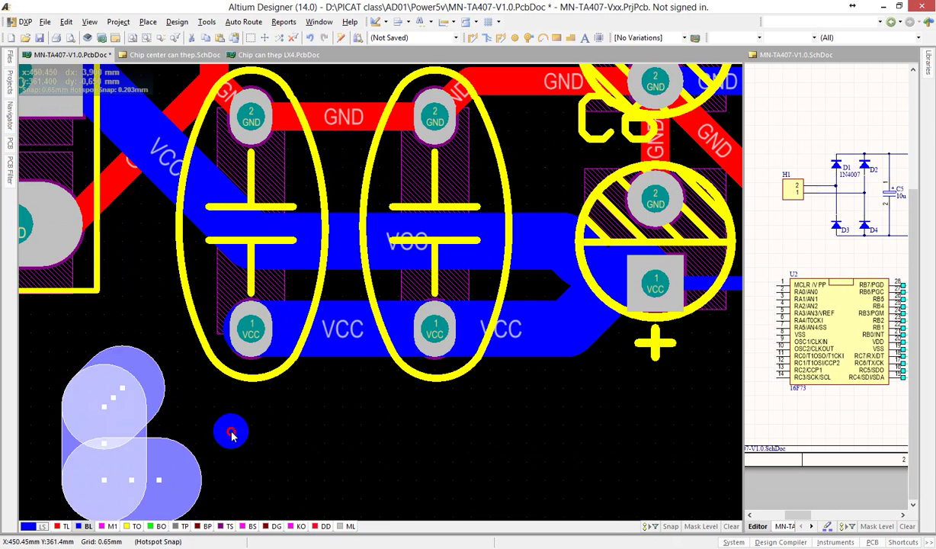
# Shift the vertical segment of the detached 3 mm line toward C4 to form a plain L shape
pyautogui.scroll(-2, 278, 439)
pyautogui.keyDown('ctrl'); pyautogui.scroll(-3, 232, 414); pyautogui.keyUp('ctrl')
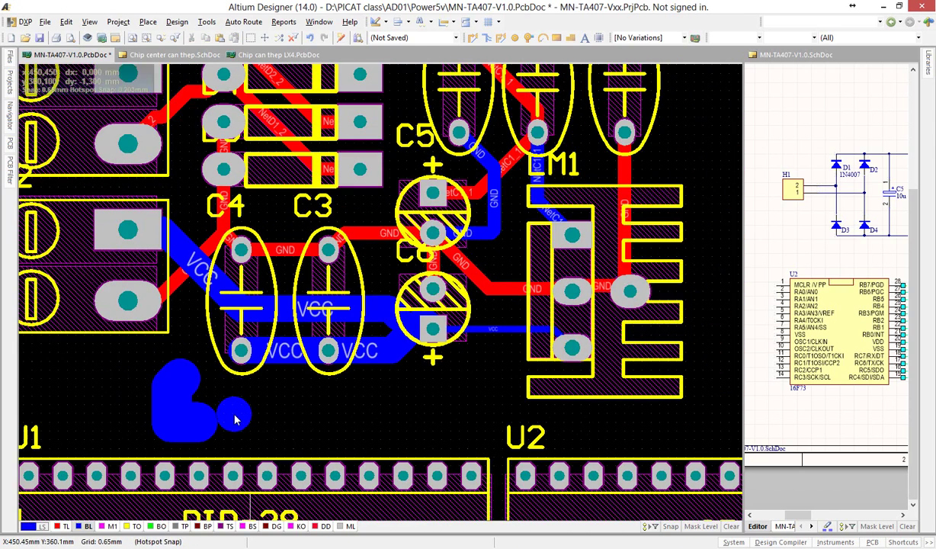
pyautogui.click(169, 405)
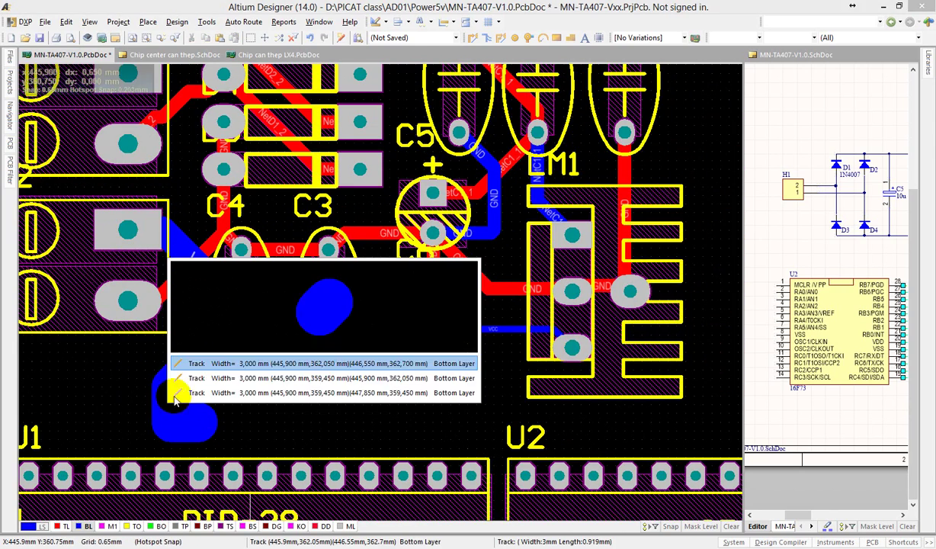
pyautogui.click(180, 378)
pyautogui.moveTo(169, 405); pyautogui.dragTo(221, 435)
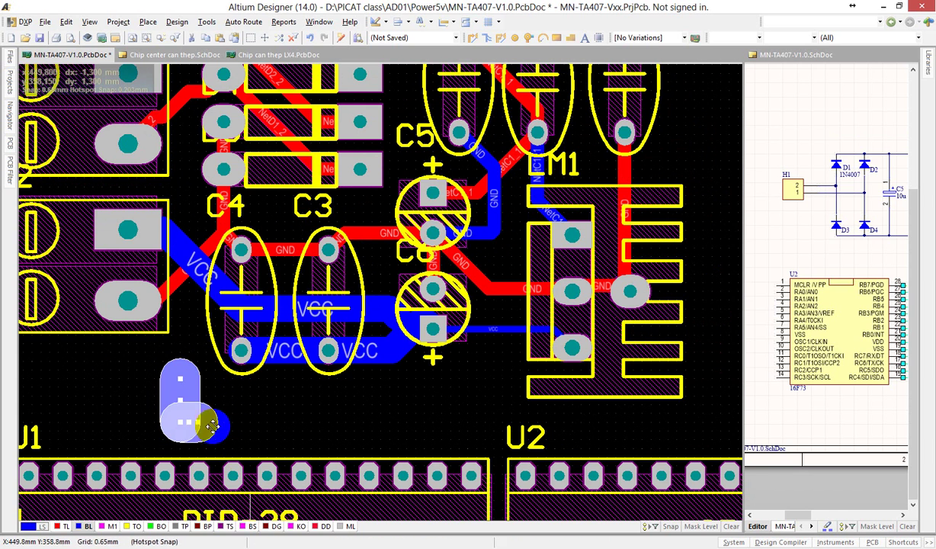
pyautogui.click(374, 234)
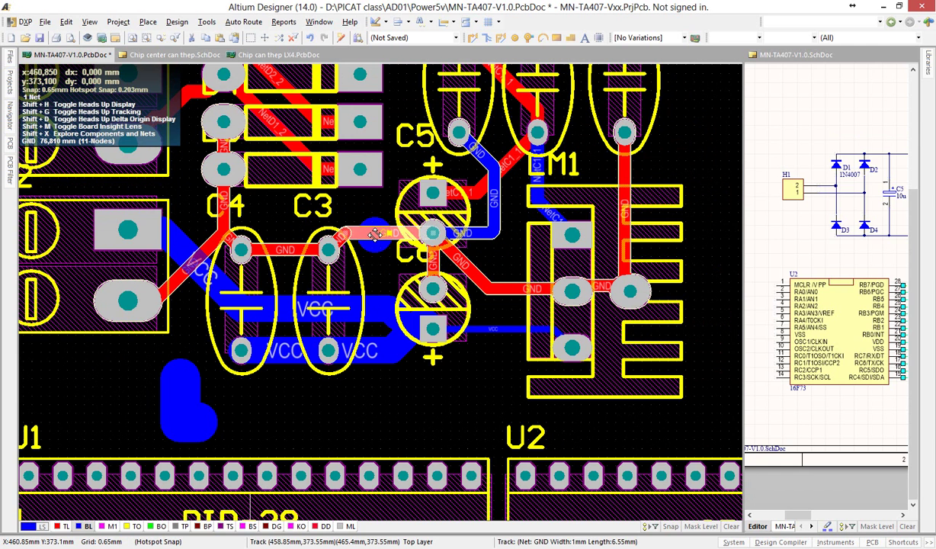
pyautogui.moveTo(178, 381); pyautogui.dragTo(148, 367)
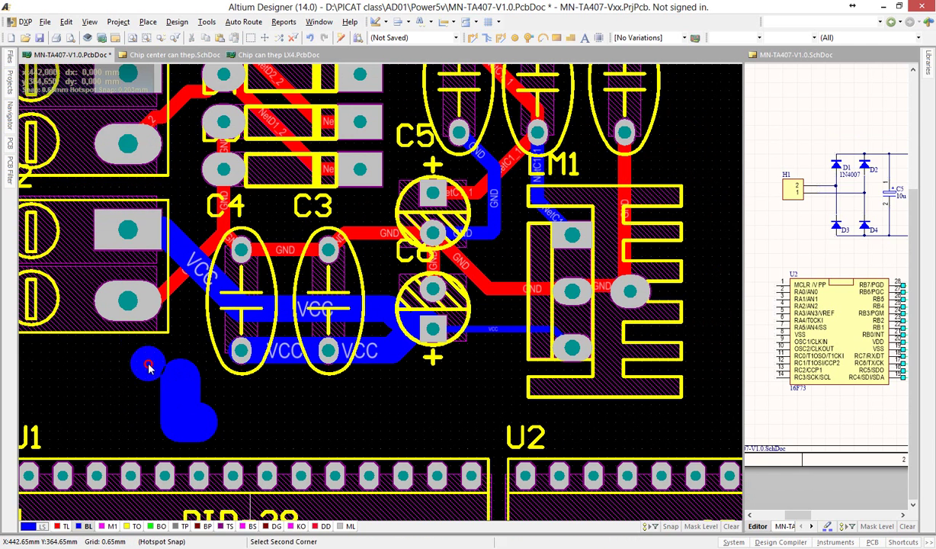
pyautogui.click(263, 456)
pyautogui.rightClick(45, 7)
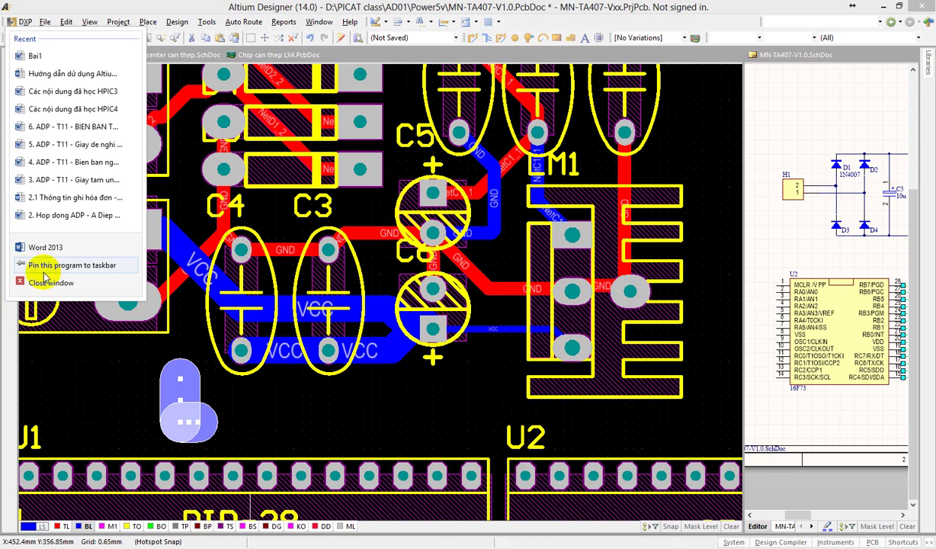
pyautogui.click(99, 387)
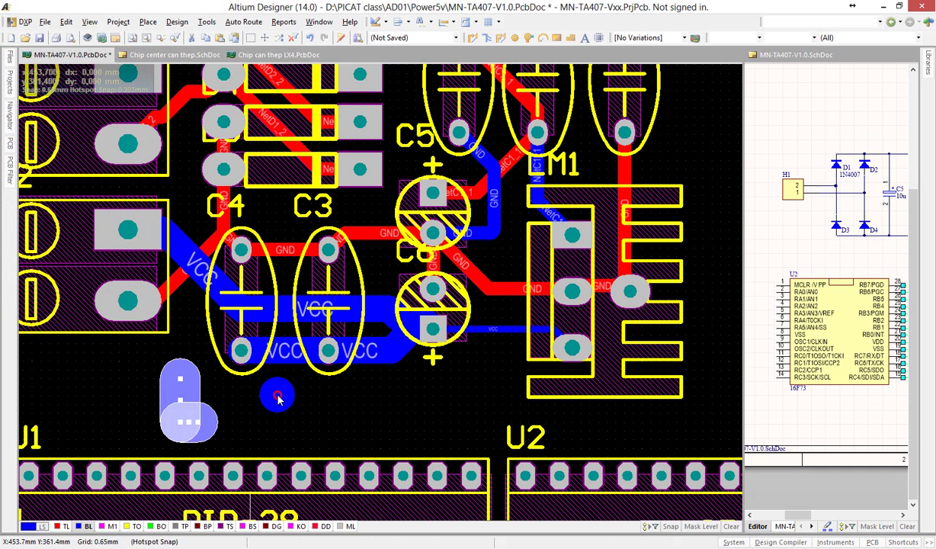
pyautogui.click(277, 395)
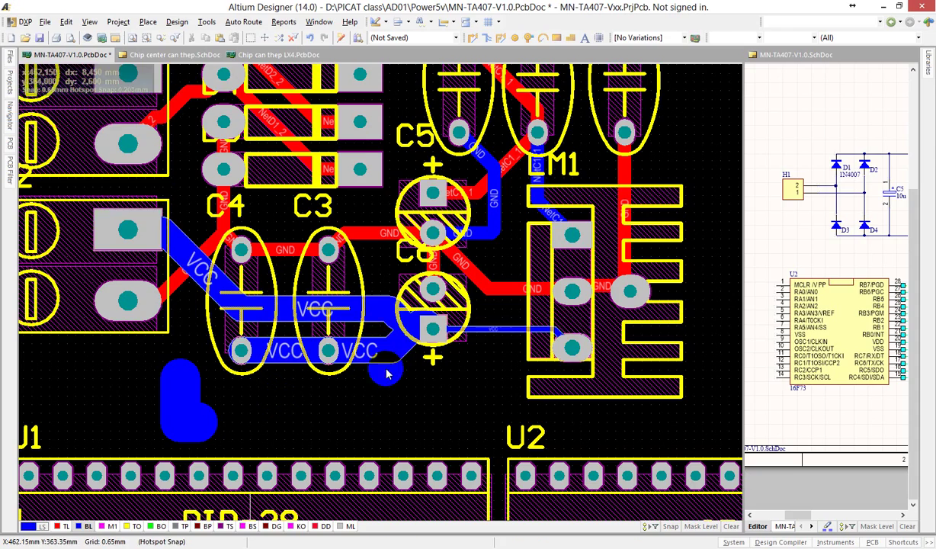
pyautogui.keyDown('ctrl'); pyautogui.scroll(4, 133, 244); pyautogui.keyUp('ctrl')
pyautogui.moveTo(183, 267); pyautogui.dragTo(440, 268, button='right')
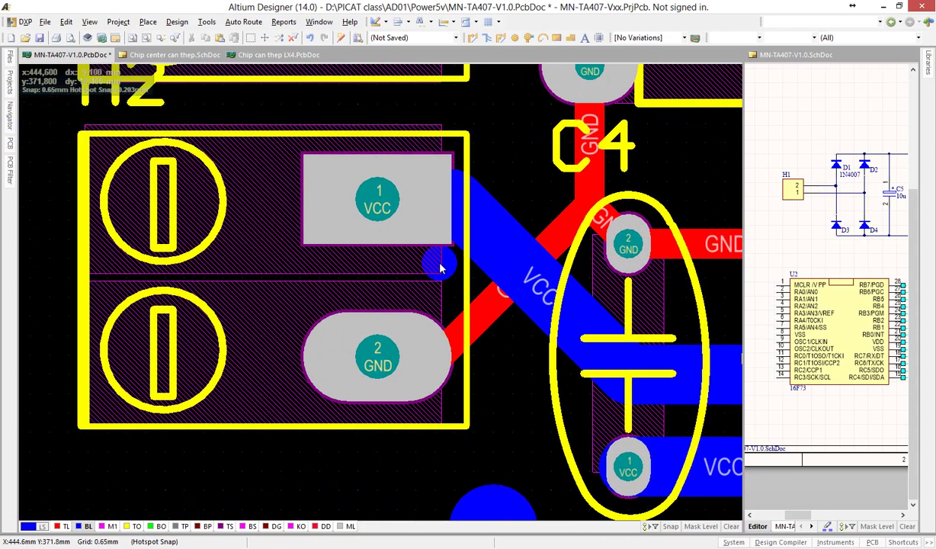
pyautogui.click(472, 38)
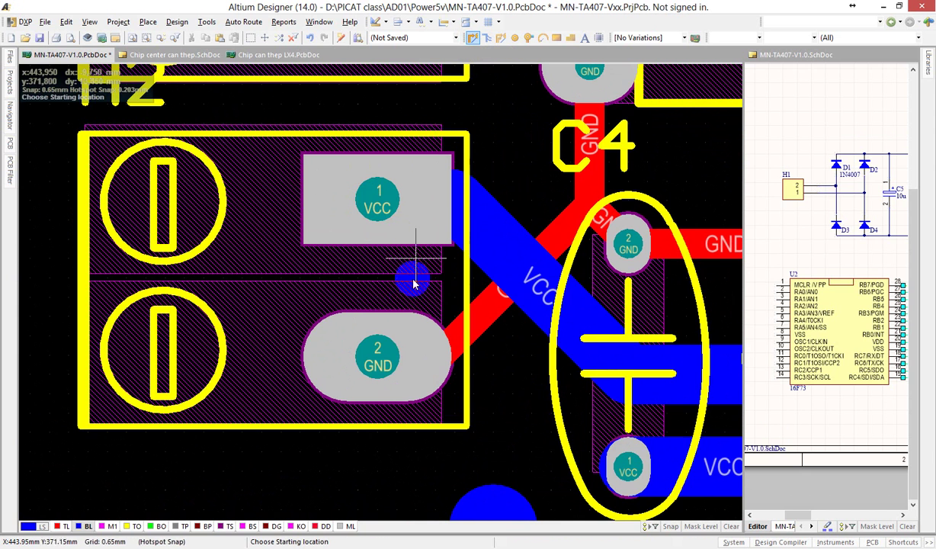
pyautogui.click(376, 343)
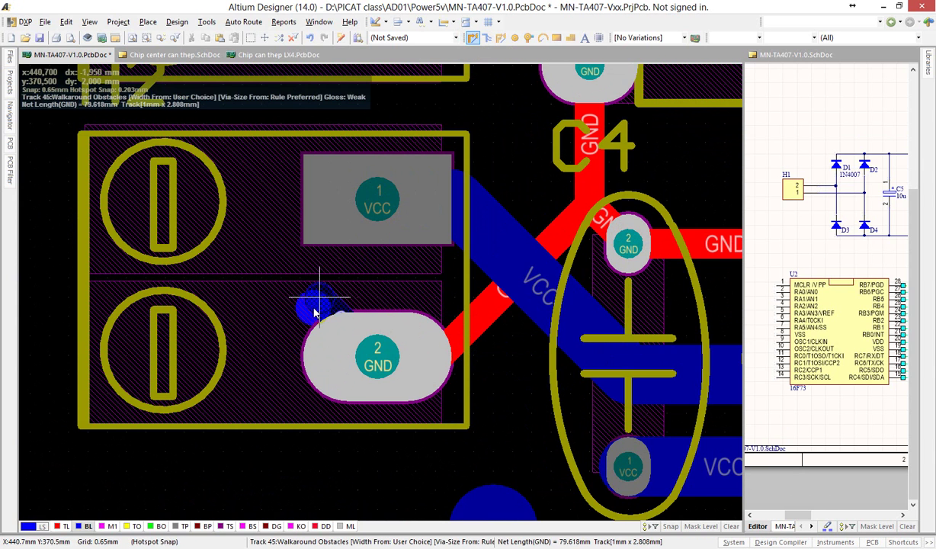
pyautogui.press('Escape')
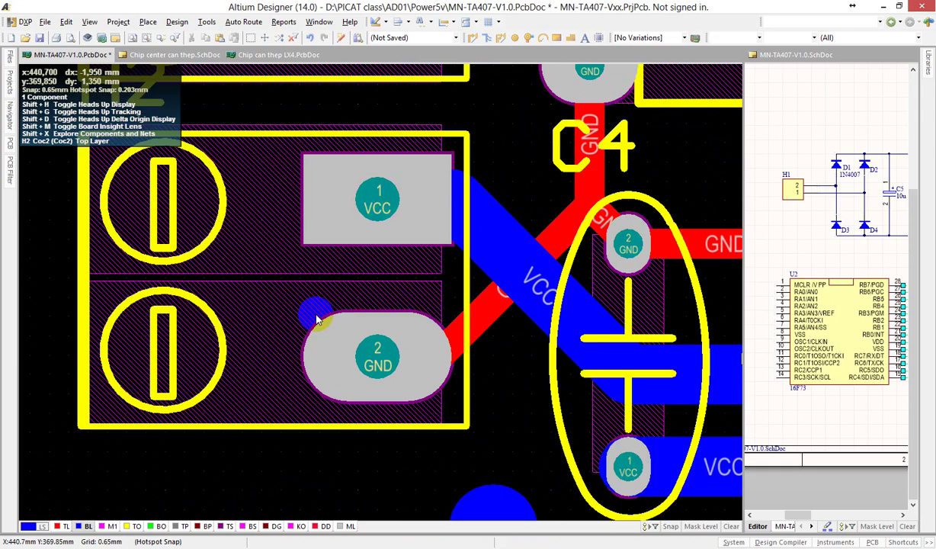
# Delete the detached L-shaped 3 mm line above U1
pyautogui.keyDown('ctrl'); pyautogui.scroll(-4, 317, 320); pyautogui.keyUp('ctrl')
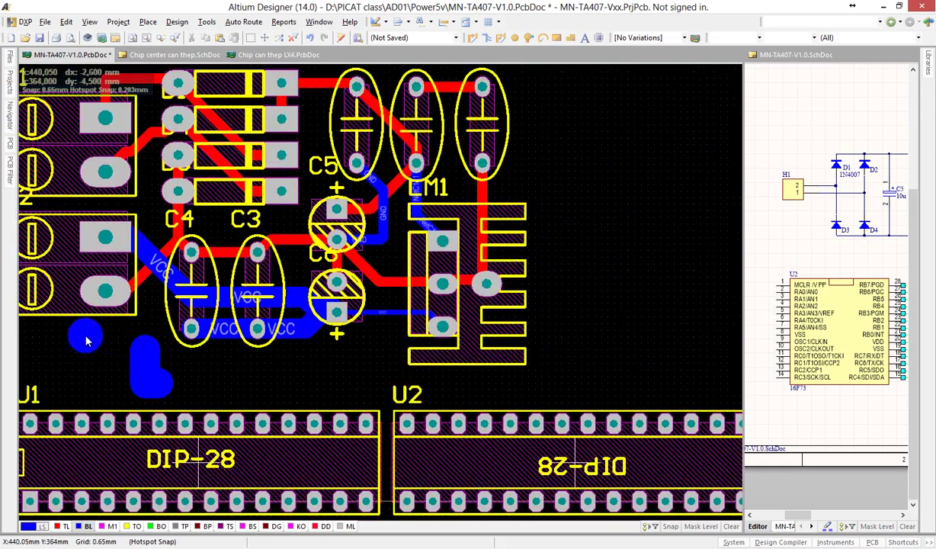
pyautogui.moveTo(87, 341); pyautogui.dragTo(256, 340)
pyautogui.hotkey('ctrl', 'pagedown')
# Move U2 and U1 into one aligned horizontal row below the power supply section
pyautogui.press('pageup')
pyautogui.press('pageup')
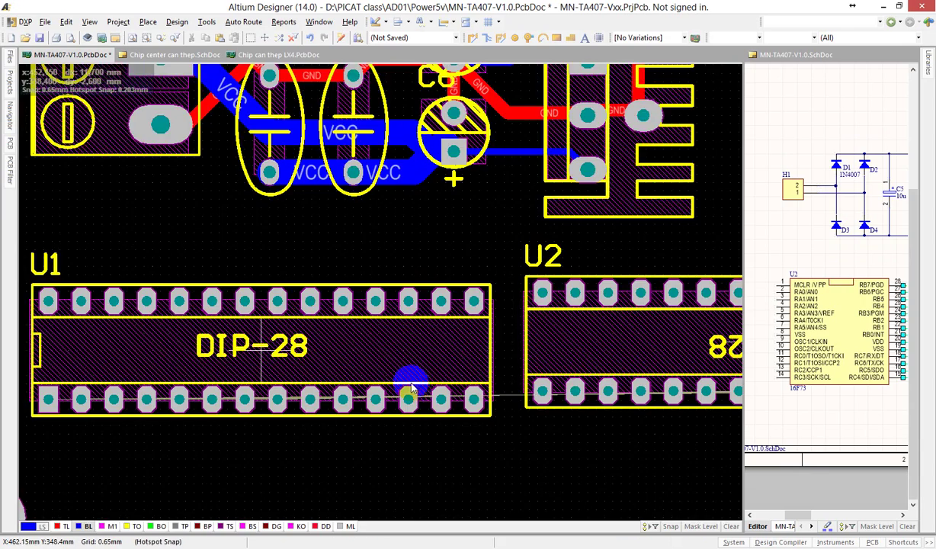
pyautogui.moveTo(405, 386); pyautogui.dragTo(324, 316, button='right')
pyautogui.press('pagedown')
pyautogui.moveTo(429, 302); pyautogui.dragTo(515, 252)
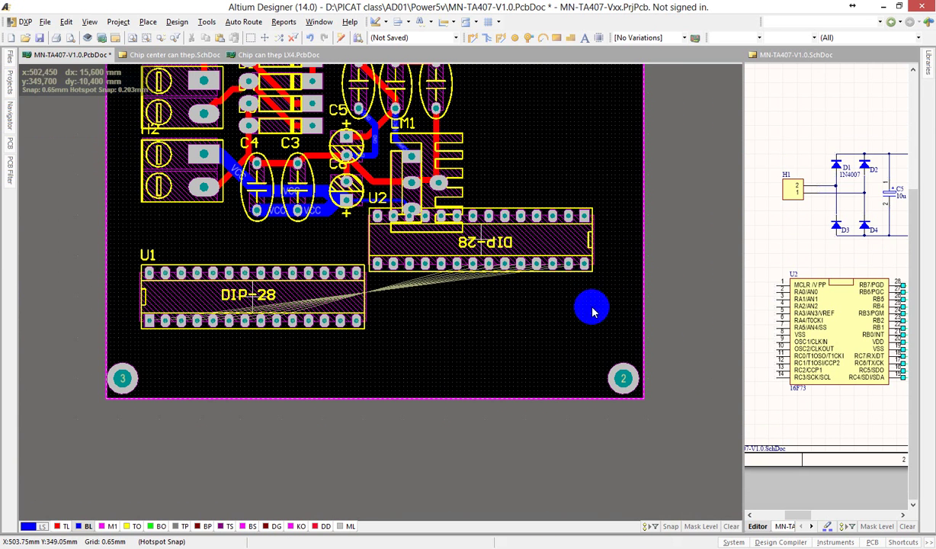
pyautogui.moveTo(548, 241); pyautogui.dragTo(504, 279)
pyautogui.moveTo(362, 295); pyautogui.dragTo(265, 281)
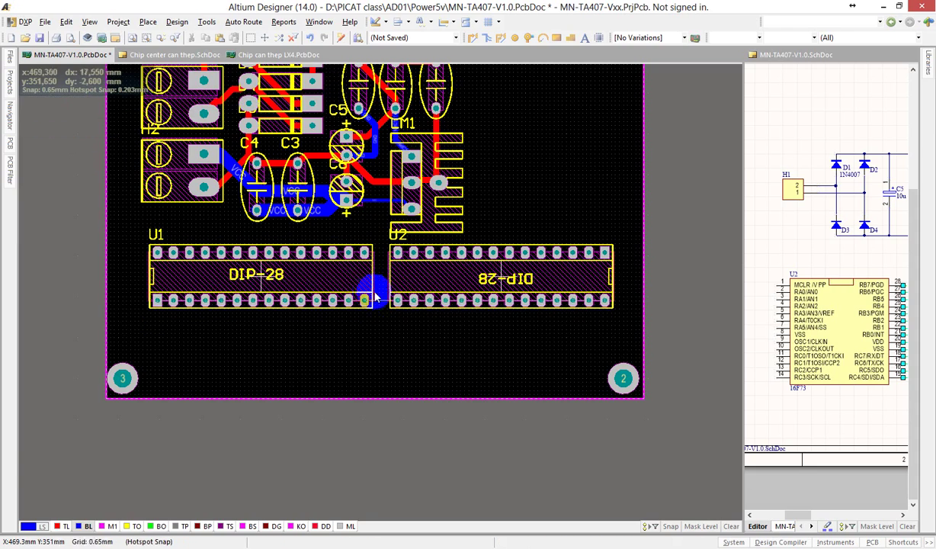
# Move U2 slightly down and away from U1 to widen the gap between the two chips
pyautogui.keyDown('ctrl'); pyautogui.scroll(3, 359, 334); pyautogui.keyUp('ctrl')
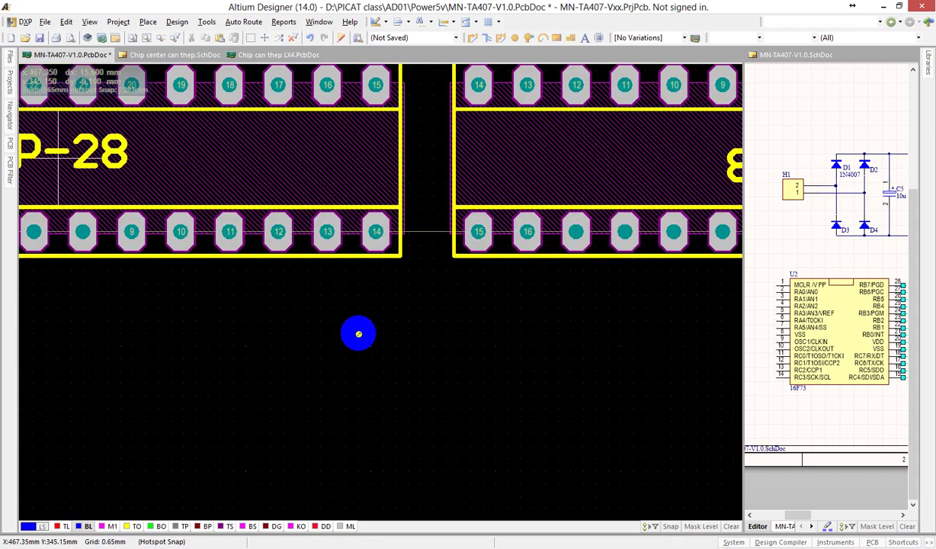
pyautogui.moveTo(288, 363); pyautogui.dragTo(428, 366, button='right')
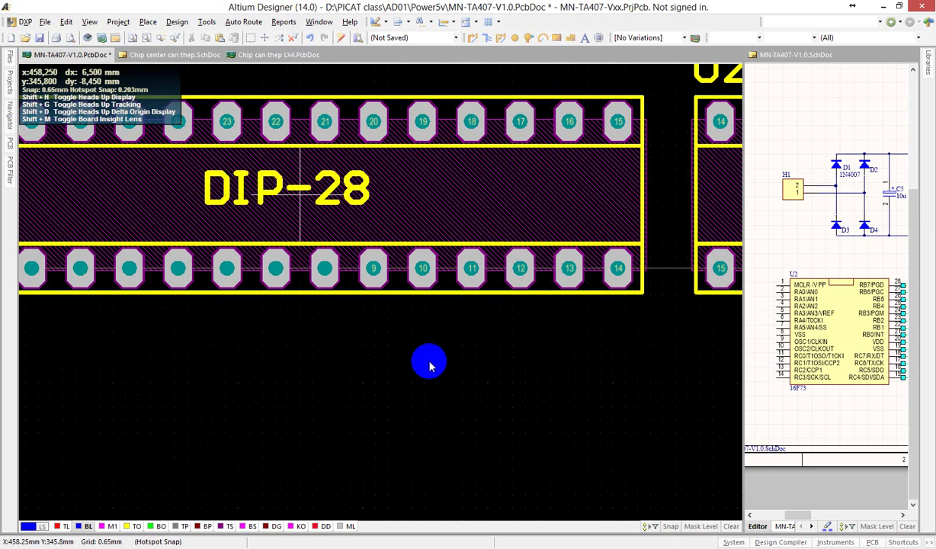
pyautogui.keyDown('ctrl'); pyautogui.scroll(-3, 545, 293); pyautogui.keyUp('ctrl')
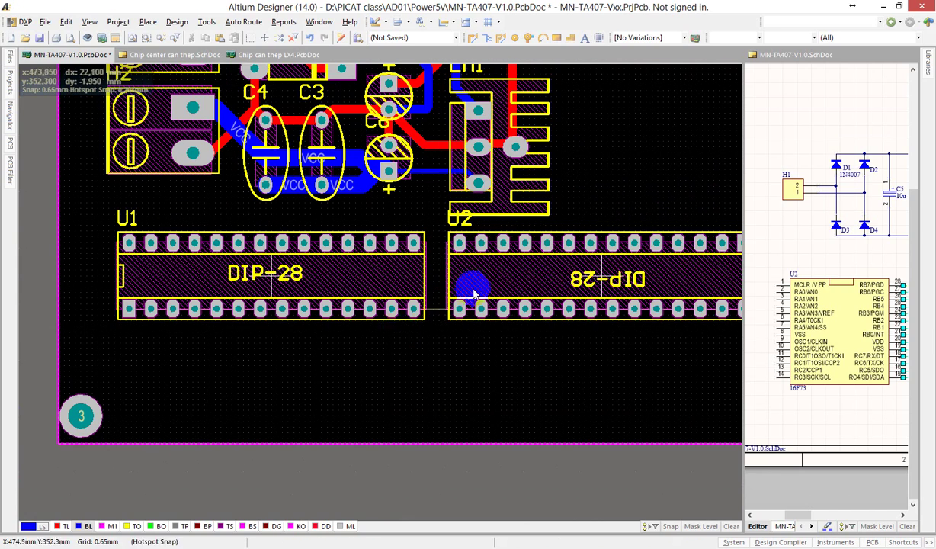
pyautogui.moveTo(471, 309); pyautogui.dragTo(633, 284)
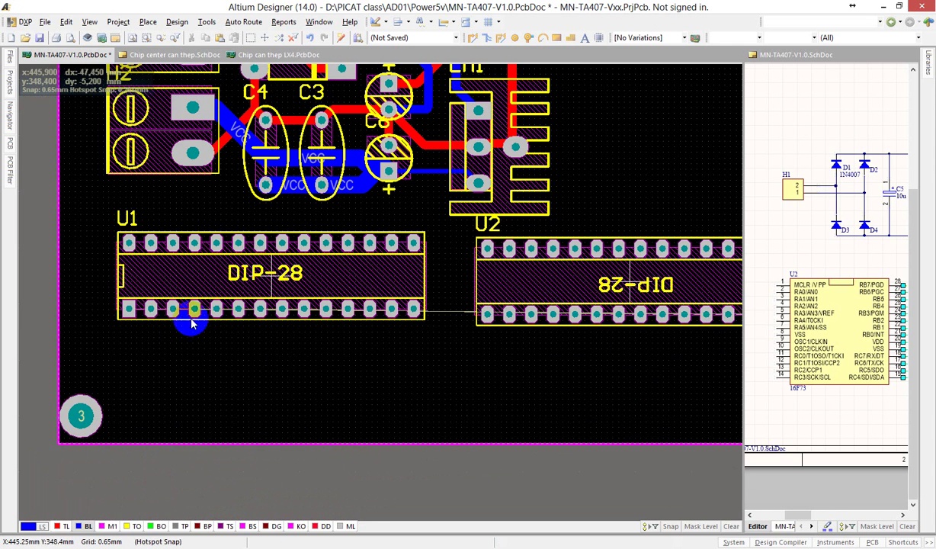
pyautogui.moveTo(89, 288); pyautogui.dragTo(314, 365)
pyautogui.press('shift')
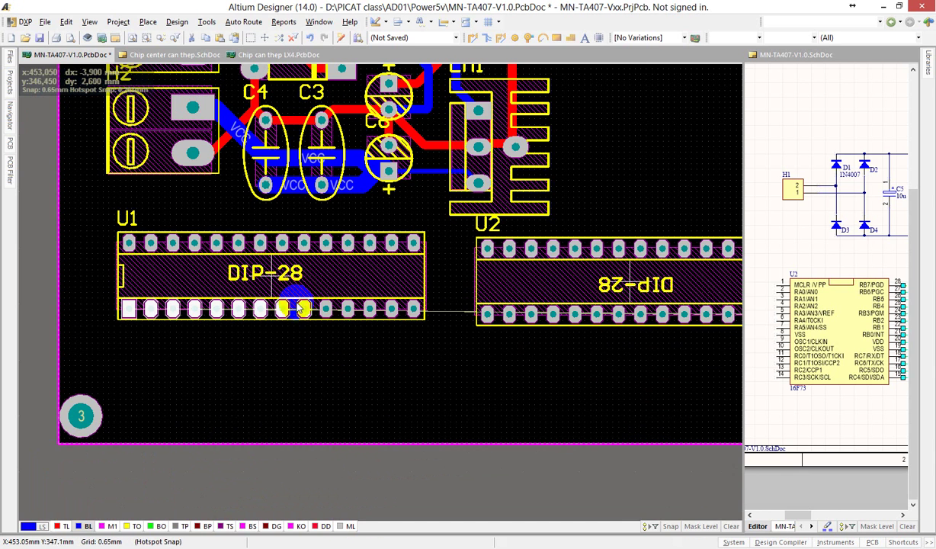
pyautogui.click(487, 40)
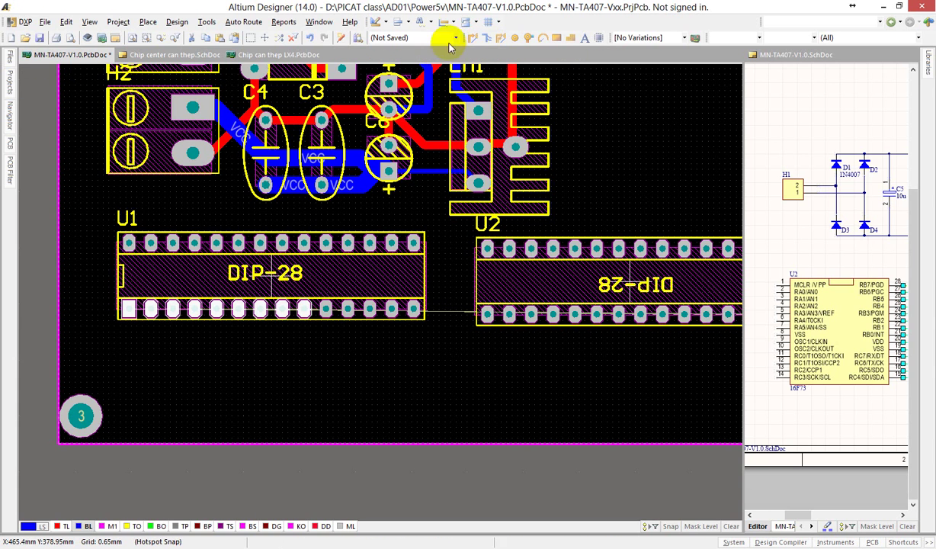
pyautogui.click(486, 38)
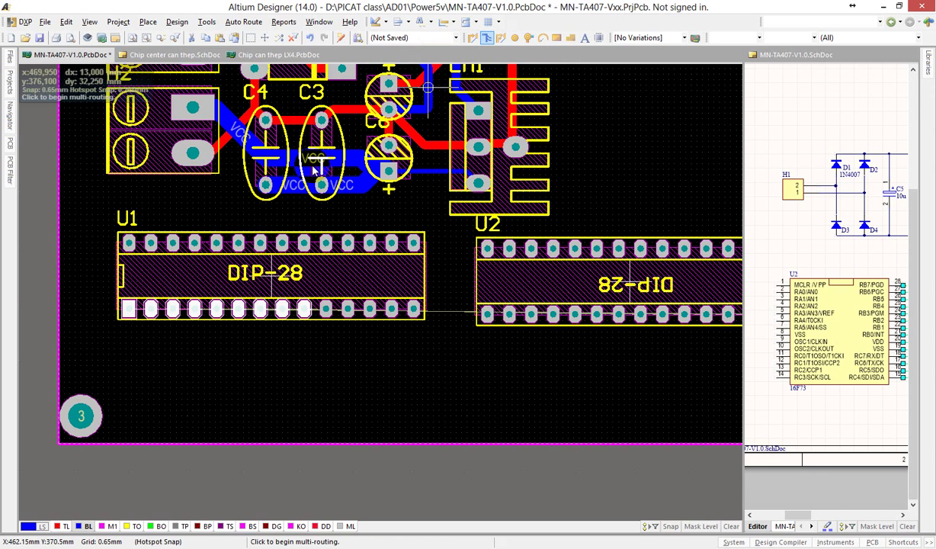
pyautogui.click(128, 308)
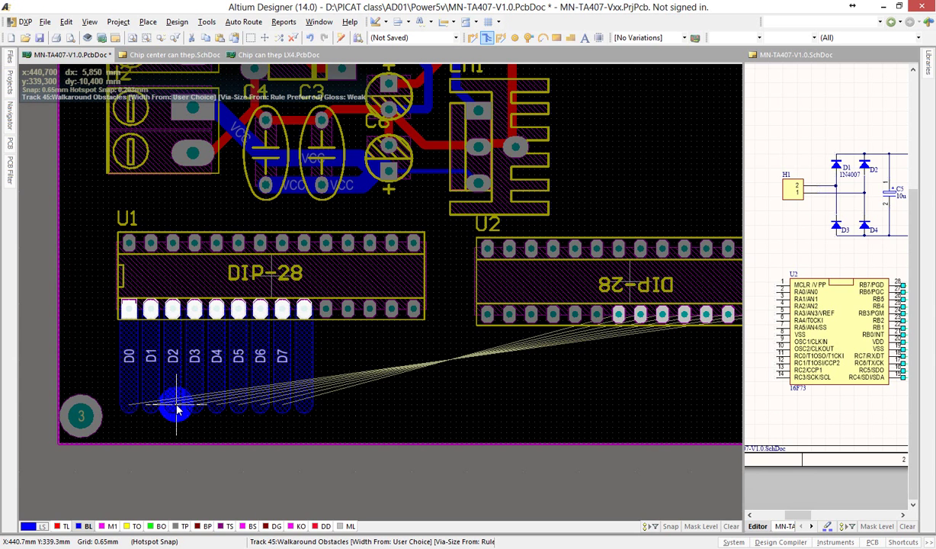
pyautogui.rightClick(177, 410)
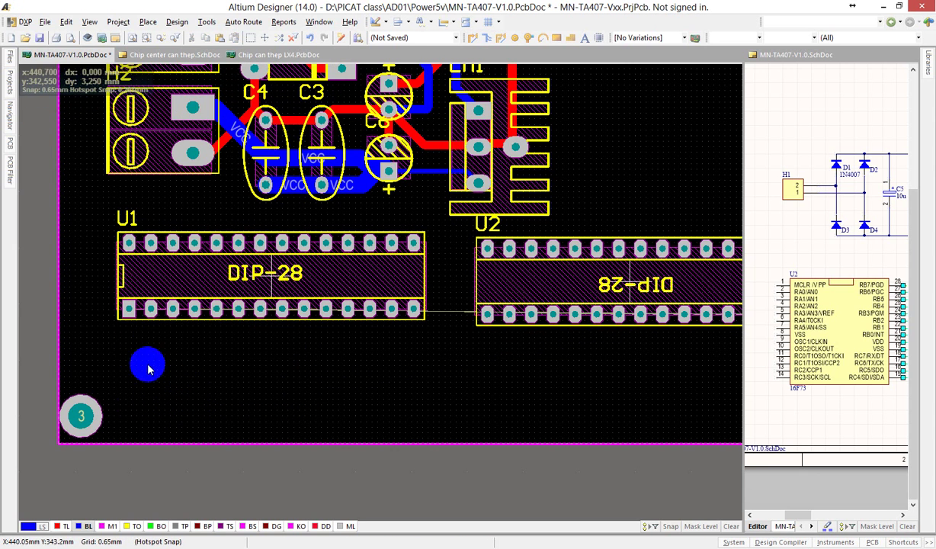
# Select U1's pads 1 to 9 and start multi-routing their tracks together from pad 1 on the bottom layer
pyautogui.press('shift')
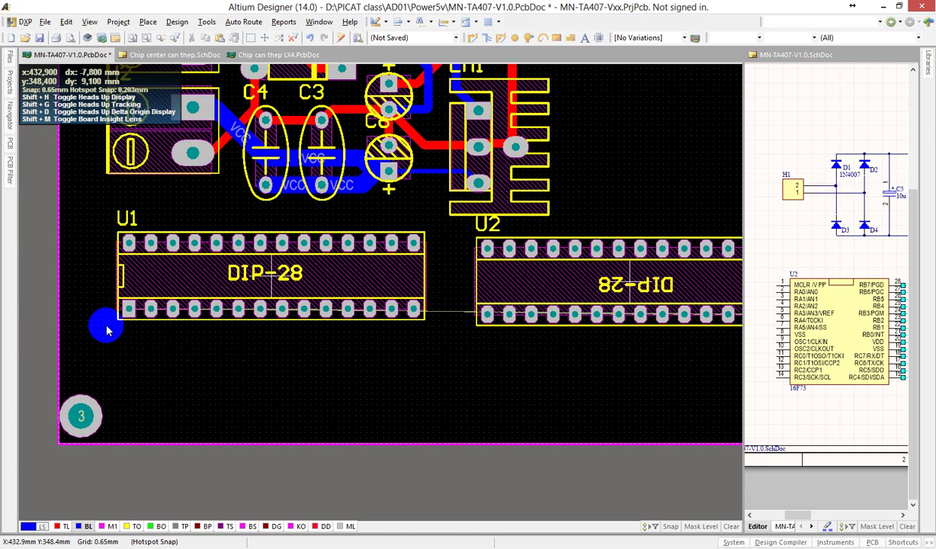
pyautogui.moveTo(88, 276); pyautogui.dragTo(320, 358)
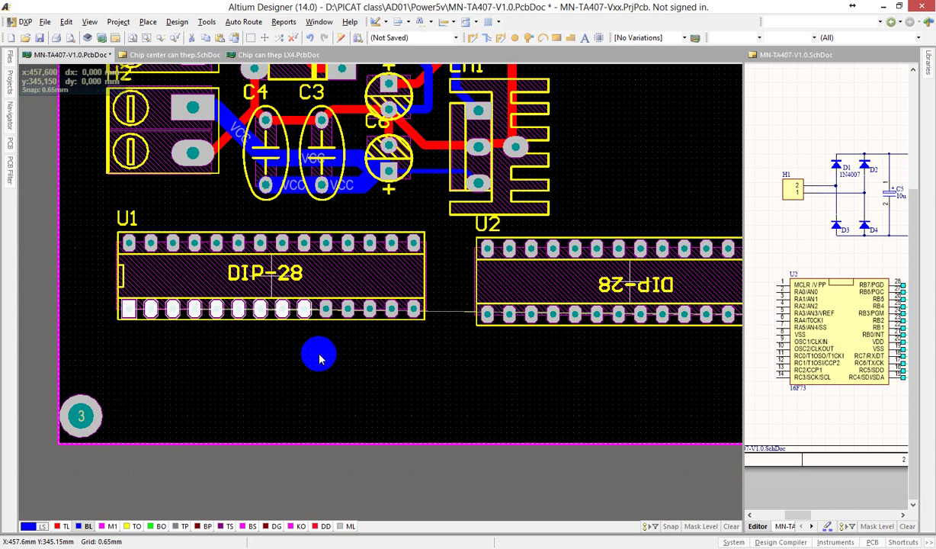
pyautogui.press('shift')
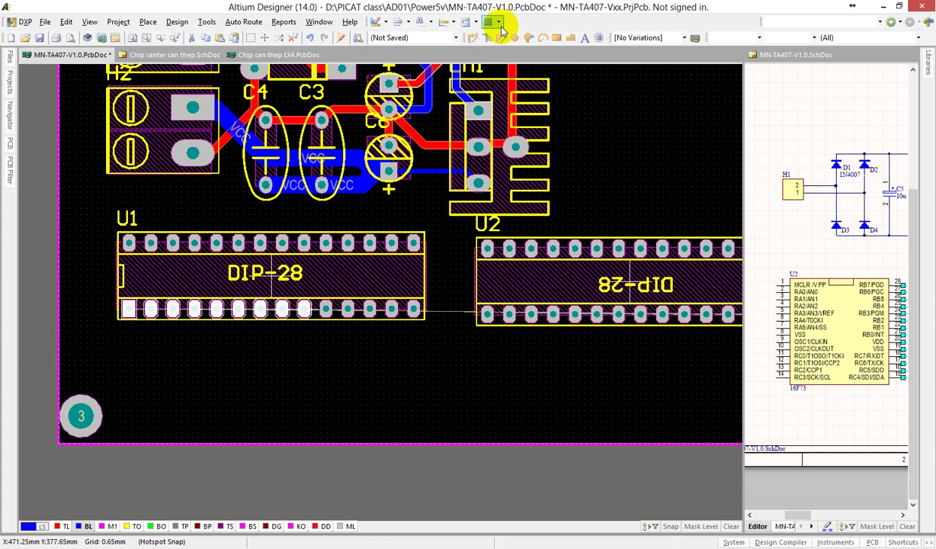
pyautogui.click(486, 38)
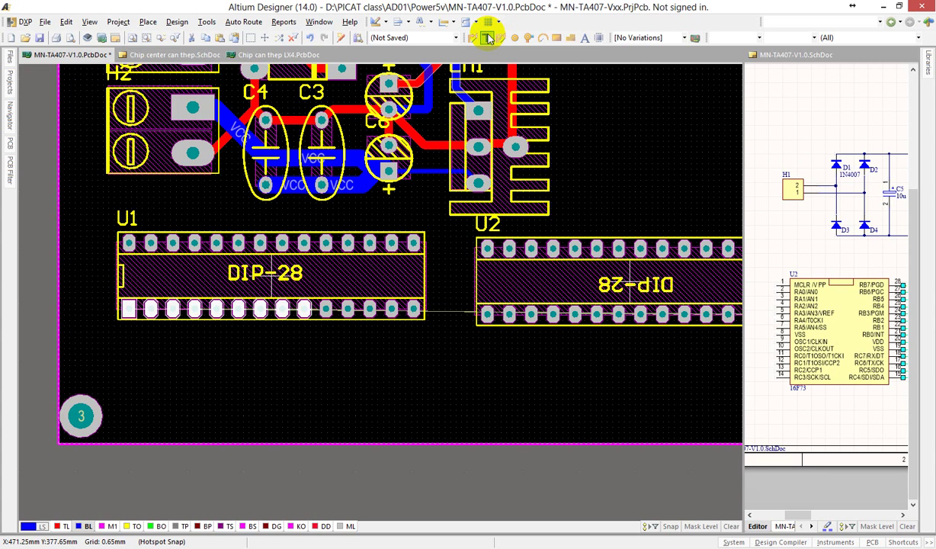
pyautogui.click(126, 309)
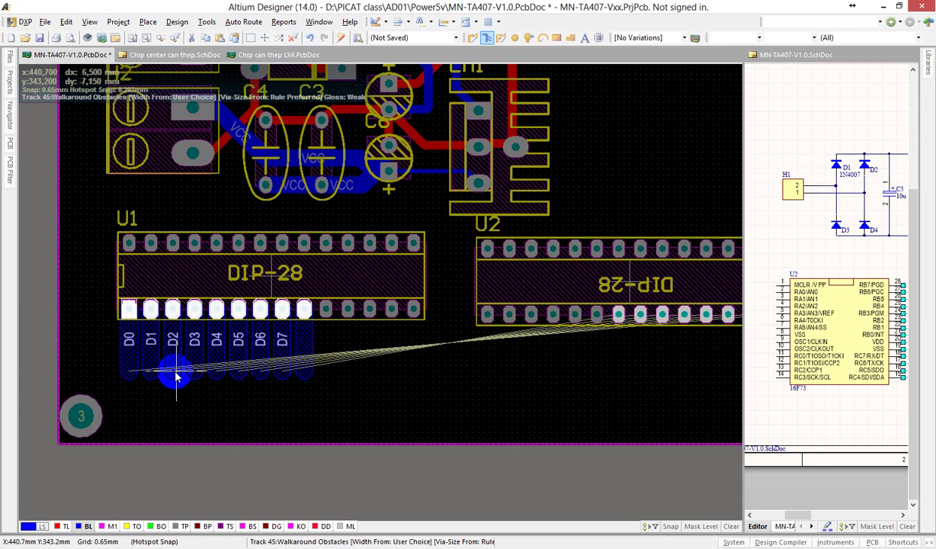
# Set the bus routing spacing to 0.4 mm and the track width mode to Rule Minimum
pyautogui.press('Tab')
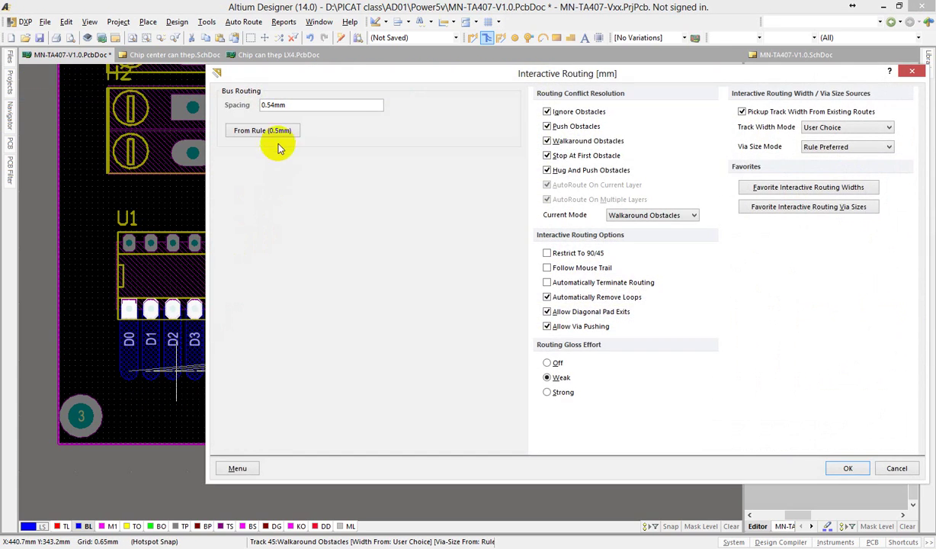
pyautogui.moveTo(301, 105); pyautogui.dragTo(251, 98)
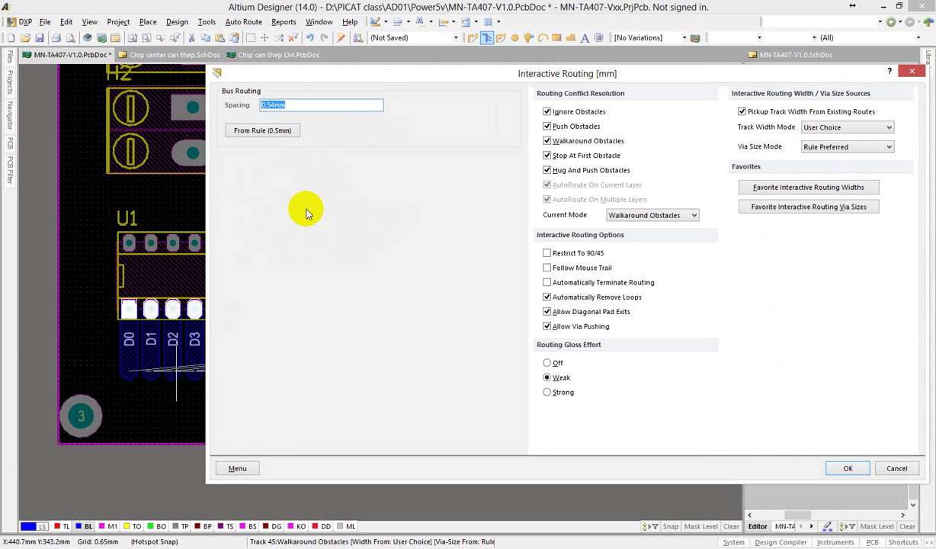
pyautogui.press('BackSpace')
pyautogui.write('4')
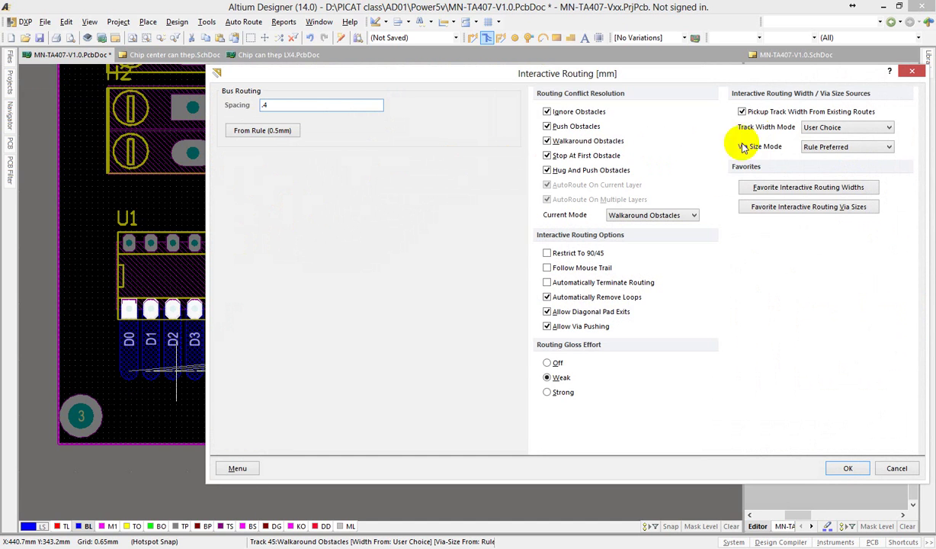
pyautogui.click(815, 130)
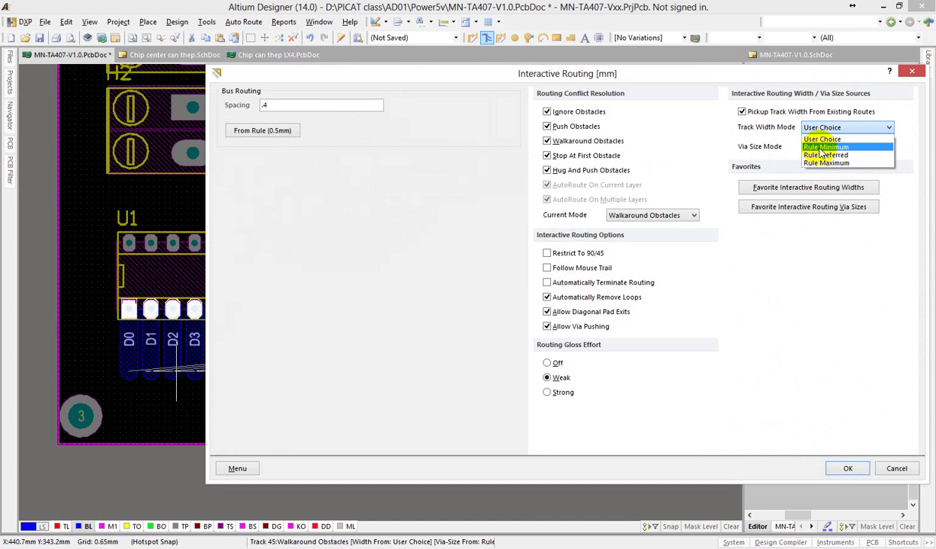
pyautogui.click(817, 146)
pyautogui.click(849, 476)
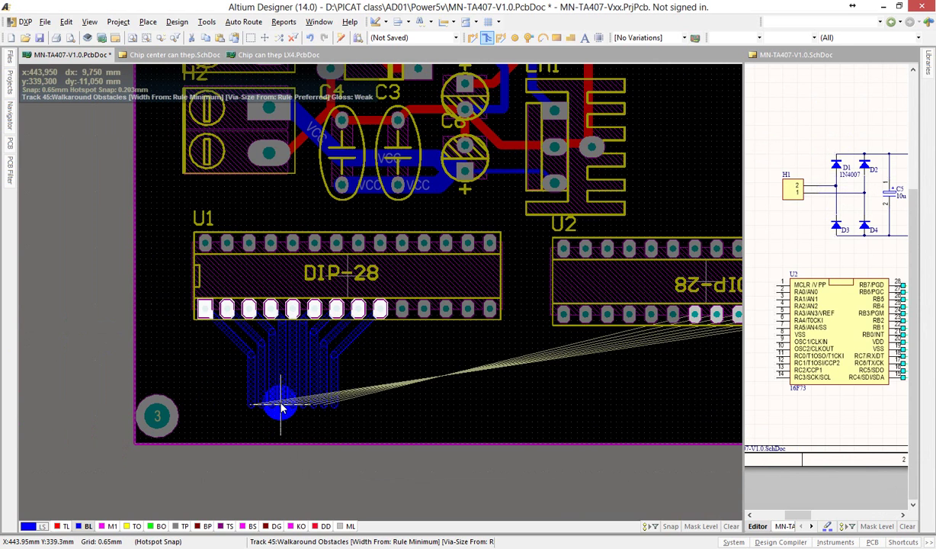
pyautogui.click(298, 352)
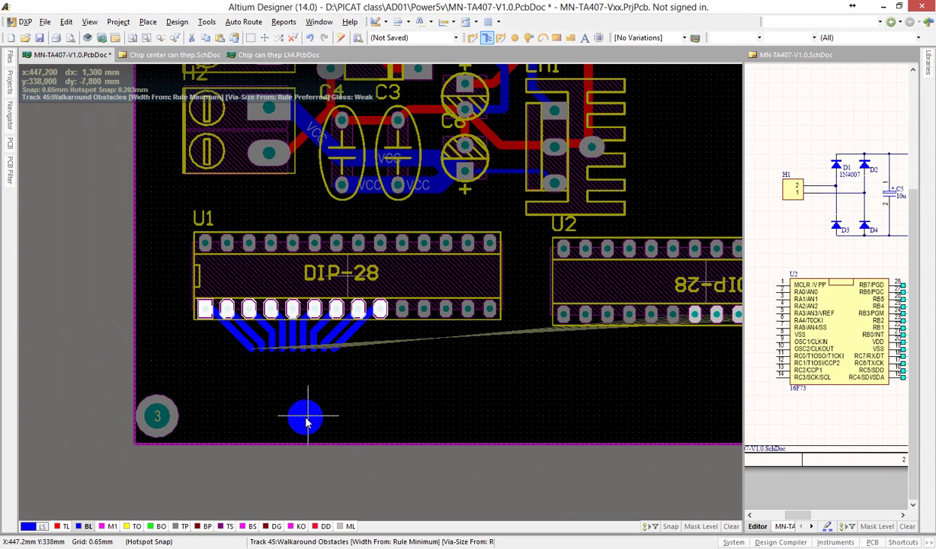
pyautogui.scroll(-3, 282, 458)
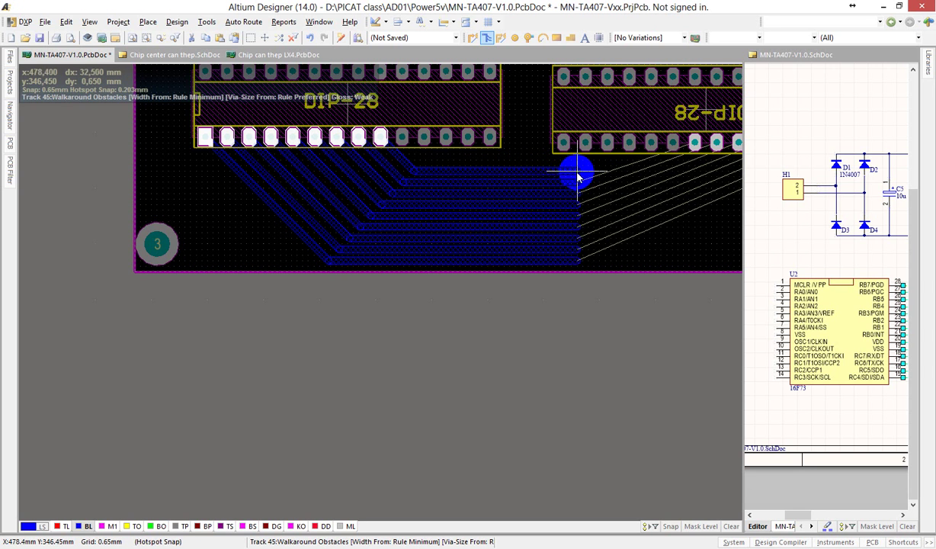
pyautogui.click(499, 174)
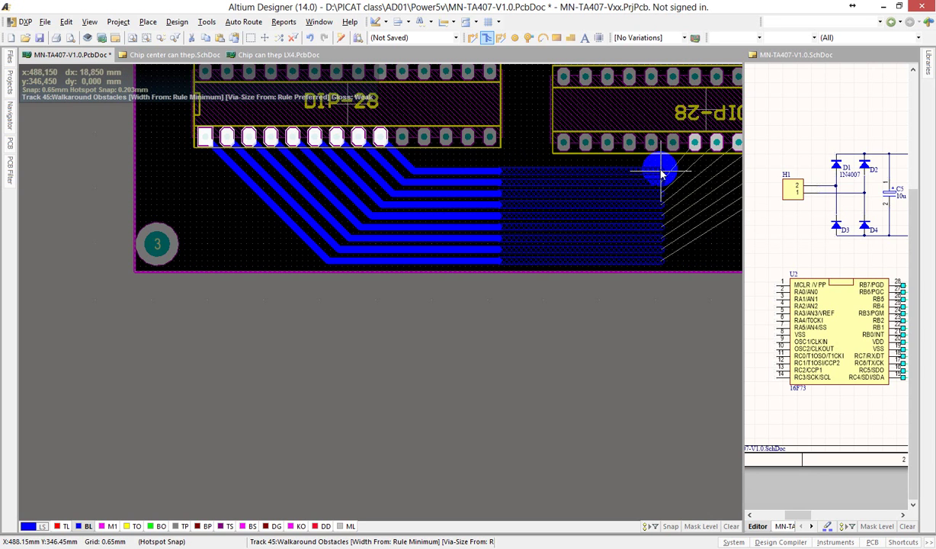
pyautogui.keyDown('ctrl'); pyautogui.scroll(-2, 645, 166); pyautogui.keyUp('ctrl')
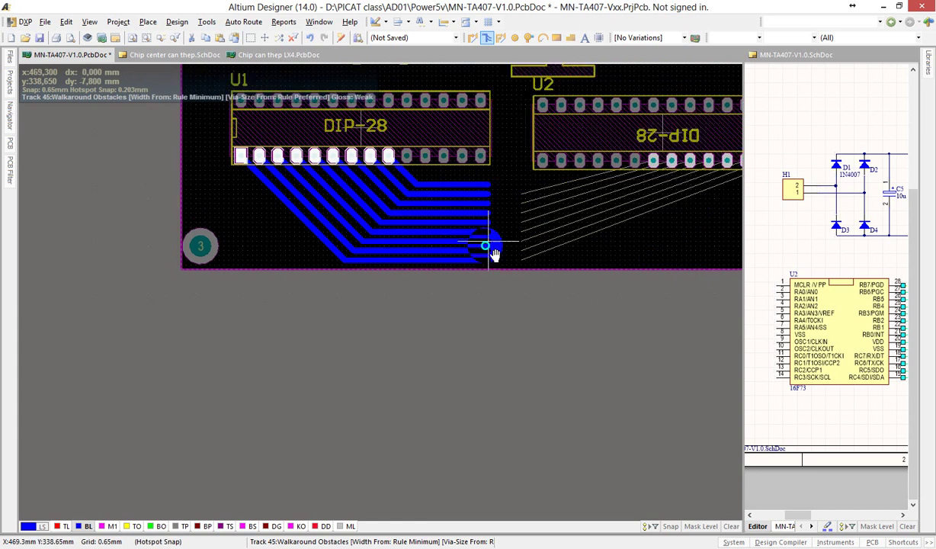
pyautogui.keyDown('ctrl'); pyautogui.scroll(1, 484, 247); pyautogui.keyUp('ctrl')
pyautogui.moveTo(569, 209); pyautogui.dragTo(514, 267, button='right')
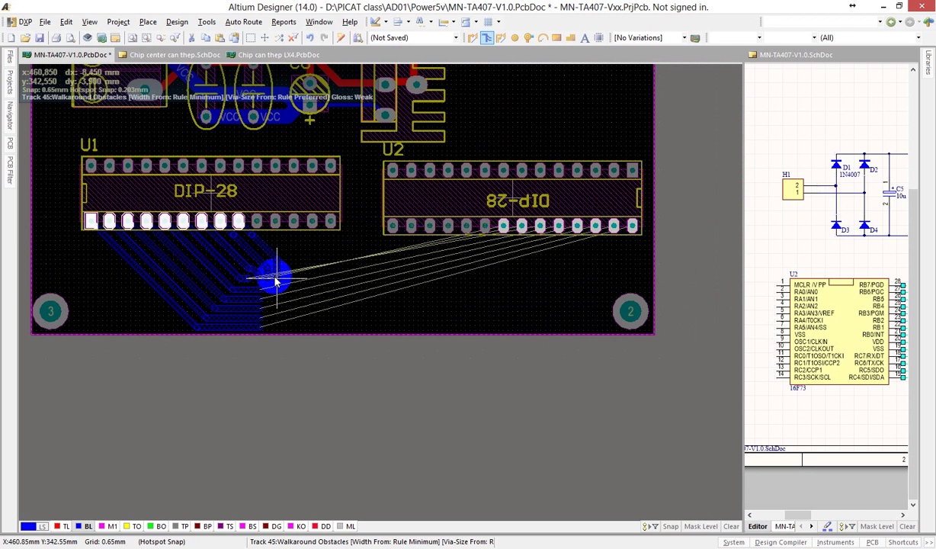
pyautogui.rightClick(274, 277)
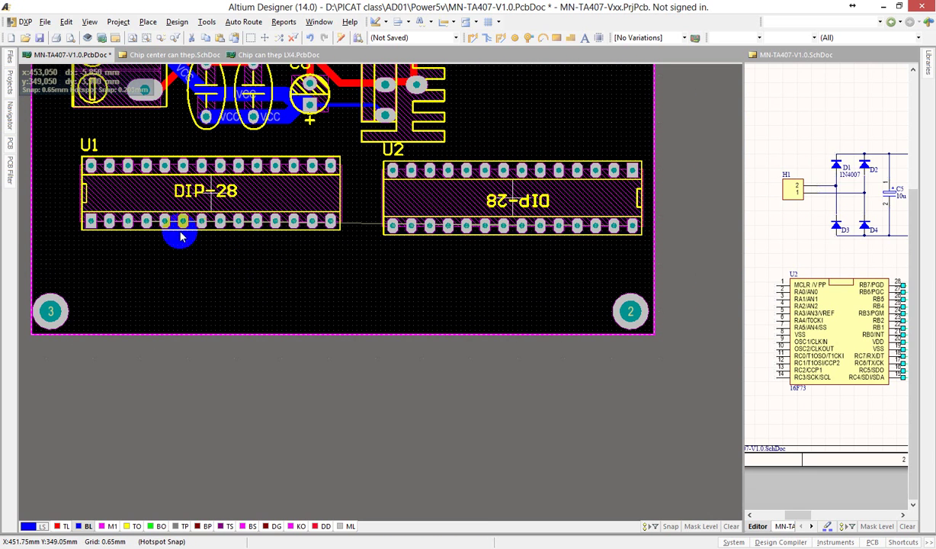
# Select U1's pads 1 to 8 and start multi-routing their tracks together from pad 8 on the bottom layer
pyautogui.moveTo(66, 200); pyautogui.dragTo(234, 272)
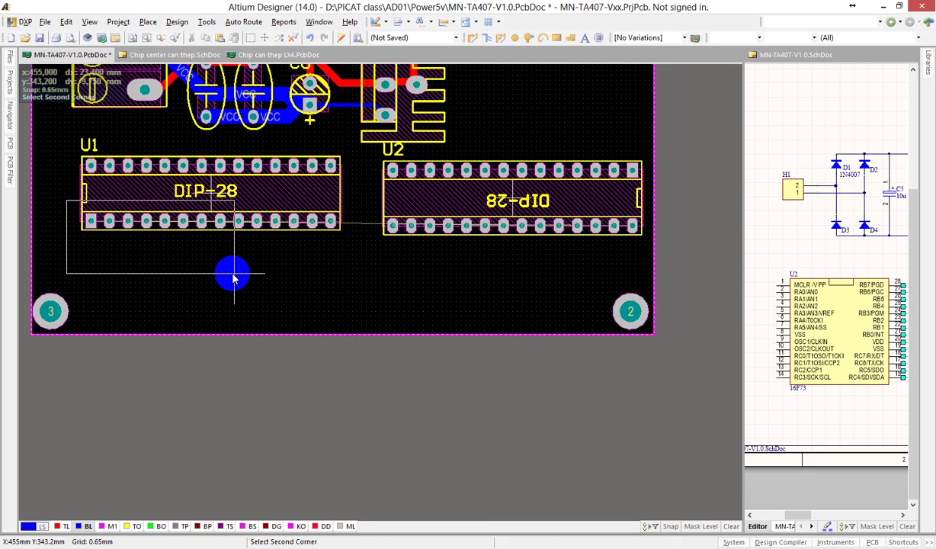
pyautogui.click(234, 273)
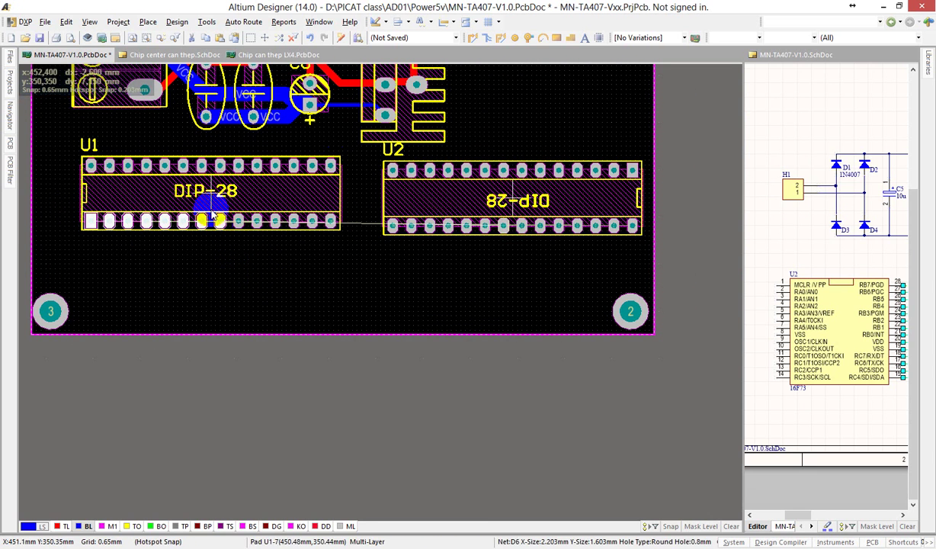
pyautogui.click(487, 37)
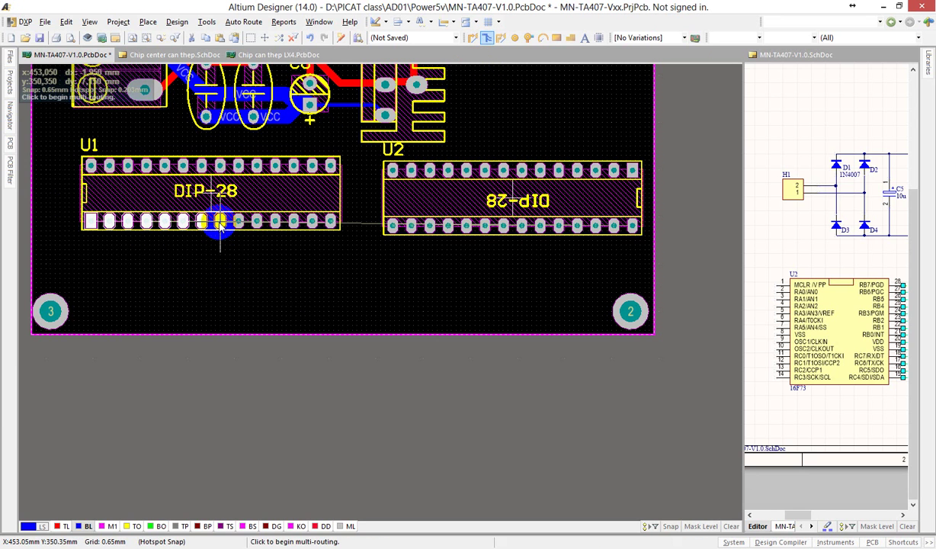
pyautogui.click(220, 222)
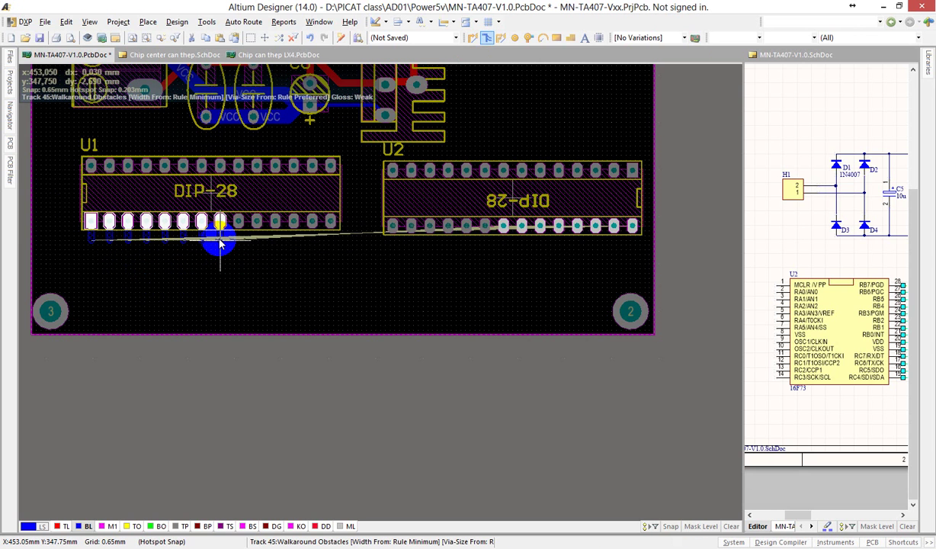
# Set the bus routing spacing to 0.5 mm for the eight tracks
pyautogui.press('Tab')
pyautogui.click(298, 104)
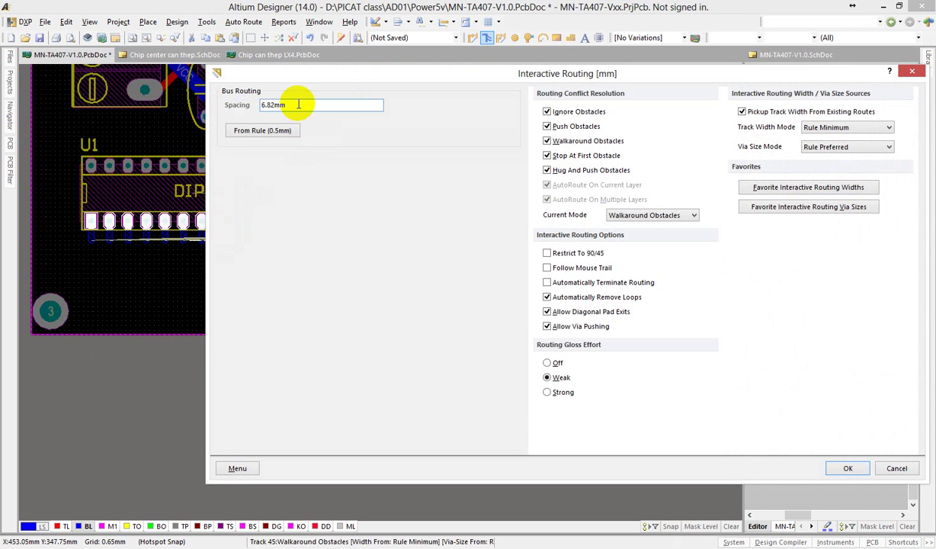
pyautogui.moveTo(298, 104); pyautogui.dragTo(223, 104)
pyautogui.press('BackSpace')
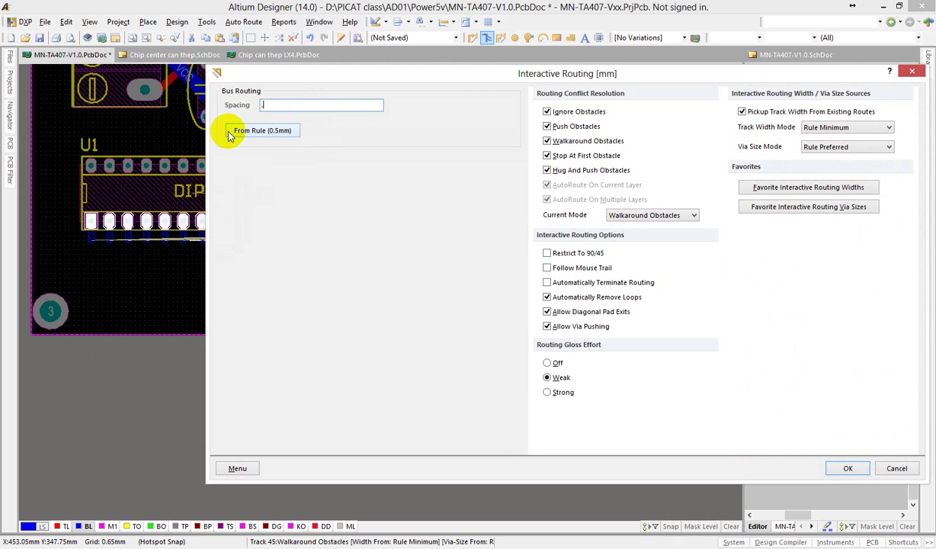
pyautogui.write('1')
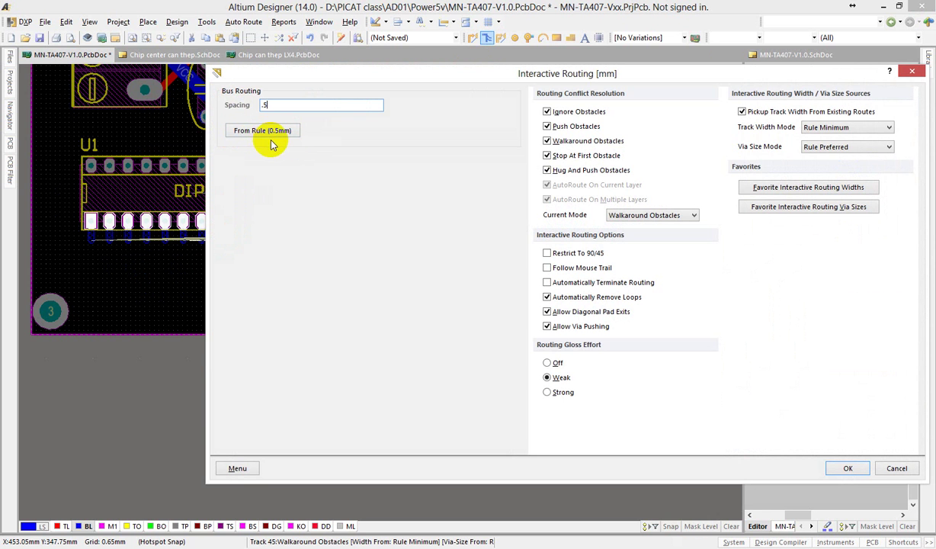
pyautogui.press('Return')
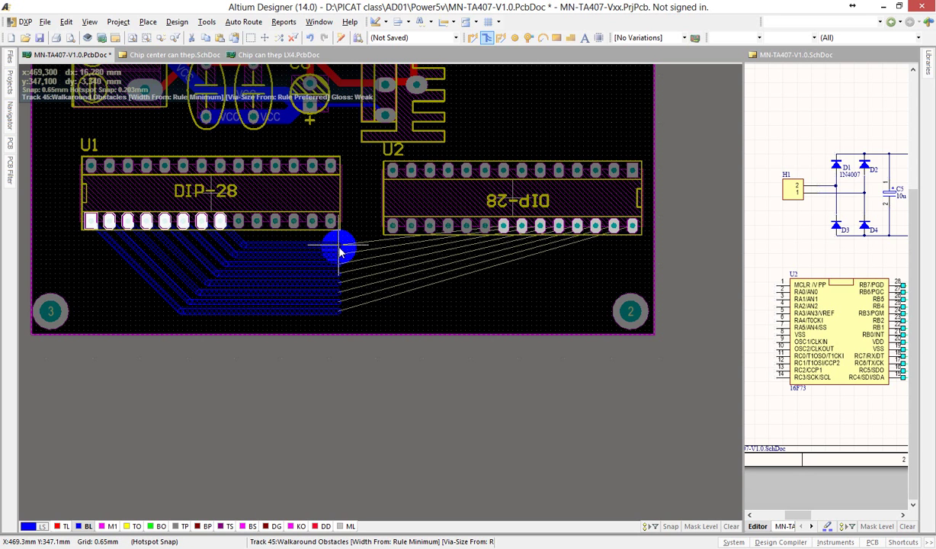
# Multi-route the eight tracks in parallel below U1 and U2 on the bottom layer and end them at U2's matching pads
pyautogui.click(340, 252)
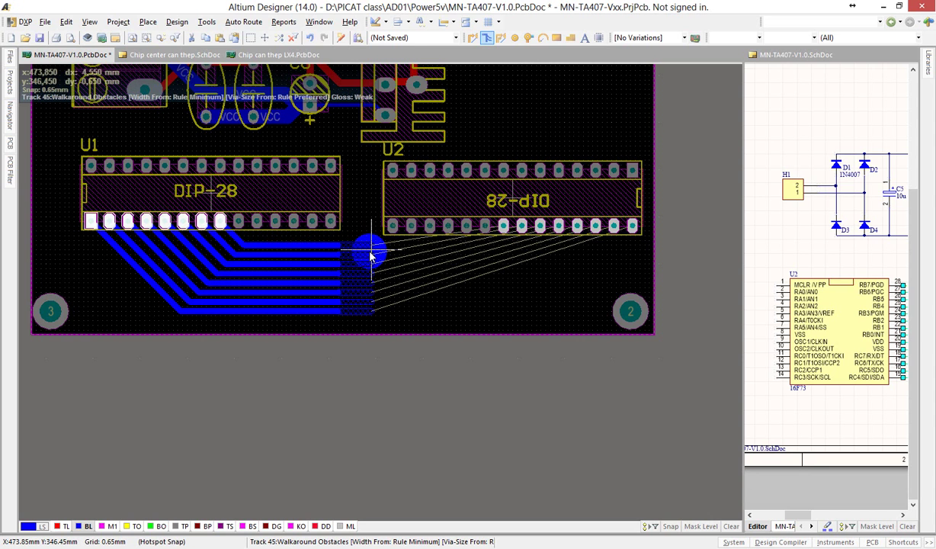
pyautogui.press('KP_Multiply')
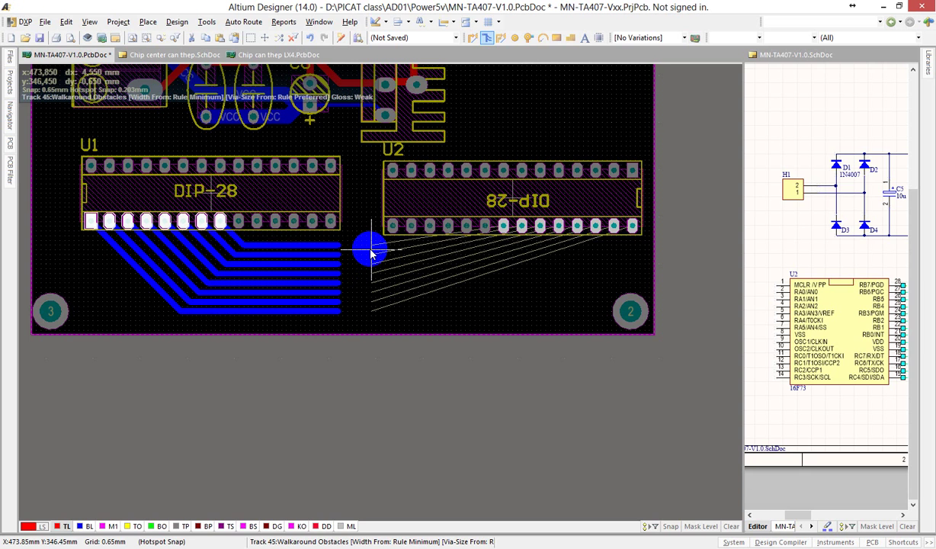
pyautogui.press('KP_Multiply')
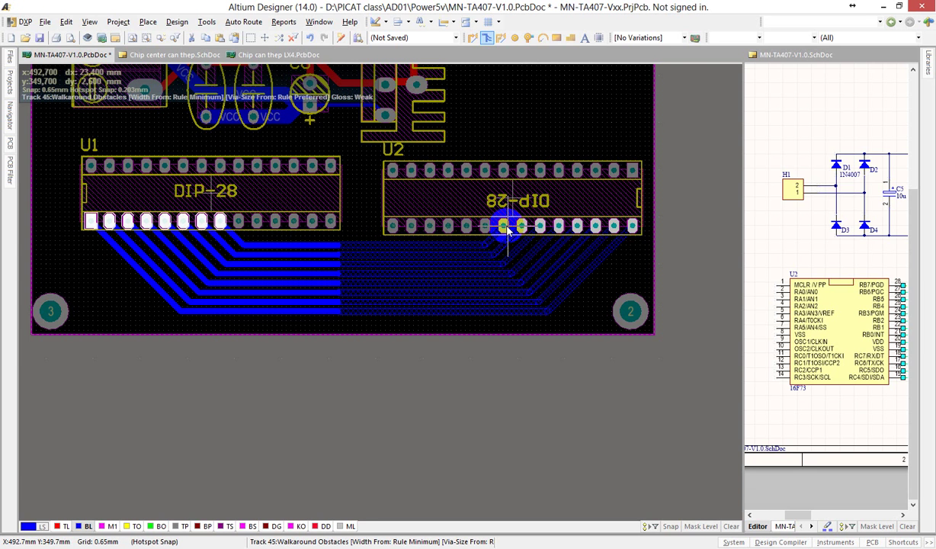
pyautogui.click(507, 232)
pyautogui.press('Escape')
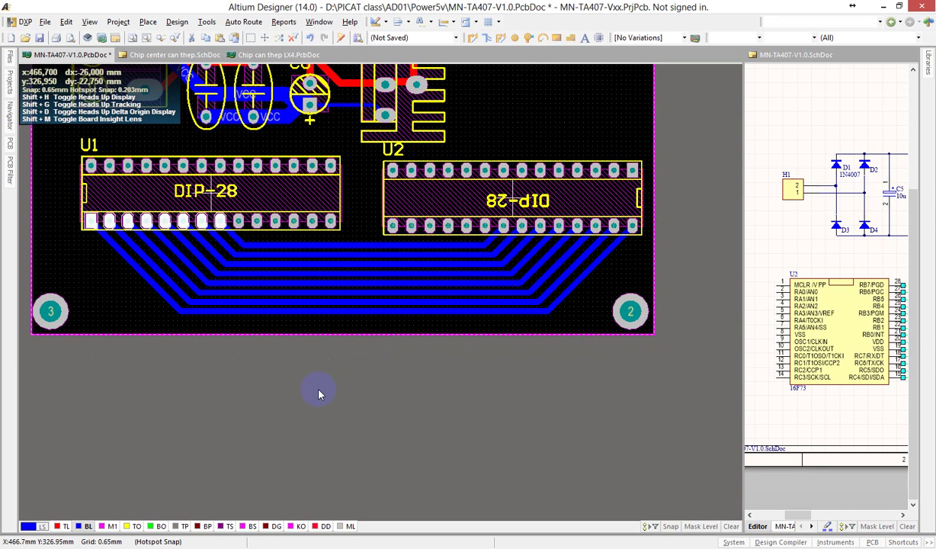
# Delete the horizontal segments of the D4 to D7 tracks between U1 and U2
pyautogui.moveTo(328, 309); pyautogui.dragTo(386, 243)
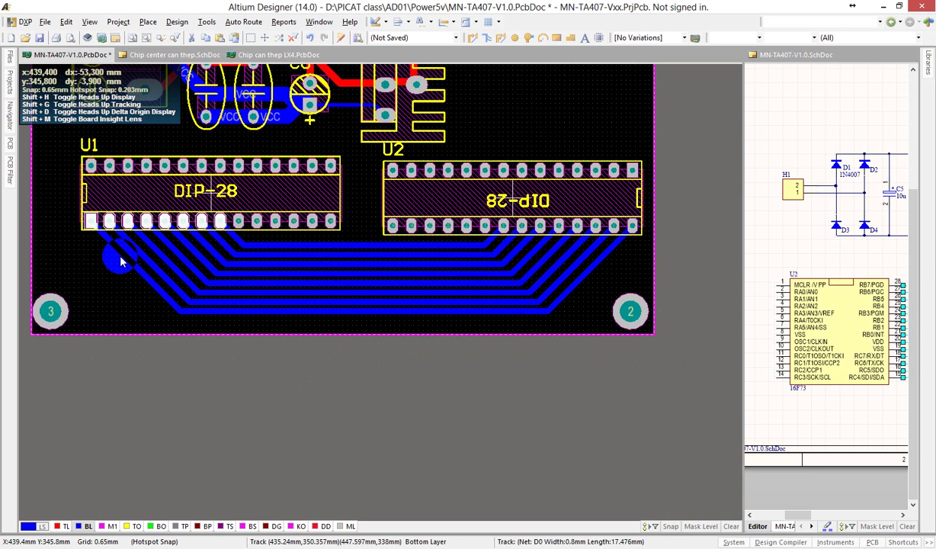
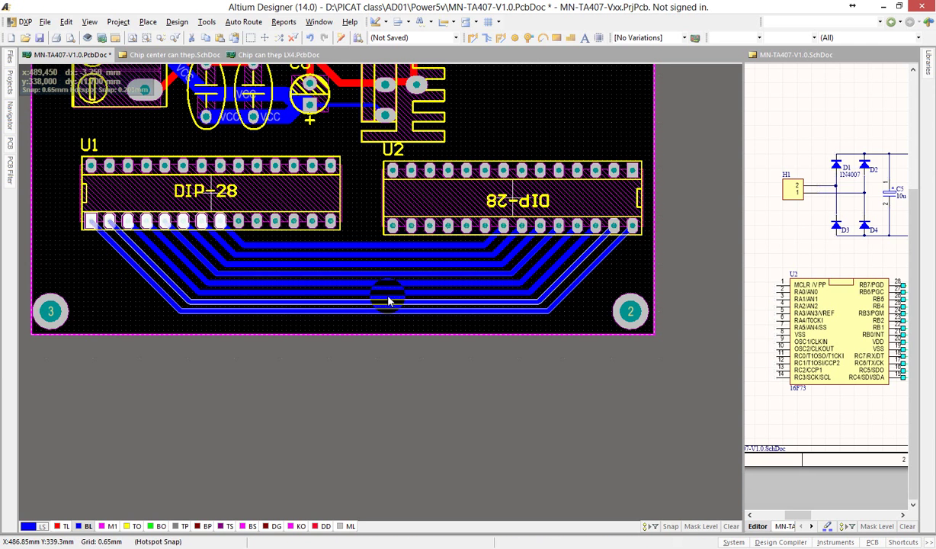
pyautogui.click(341, 272)
pyautogui.moveTo(341, 272)
pyautogui.mouseDown()
pyautogui.moveTo(349, 246)
pyautogui.moveTo(345, 265)
pyautogui.moveTo(347, 251)
pyautogui.moveTo(356, 278)
pyautogui.moveTo(387, 272)
pyautogui.moveTo(370, 261)
pyautogui.moveTo(348, 266)
pyautogui.mouseUp()
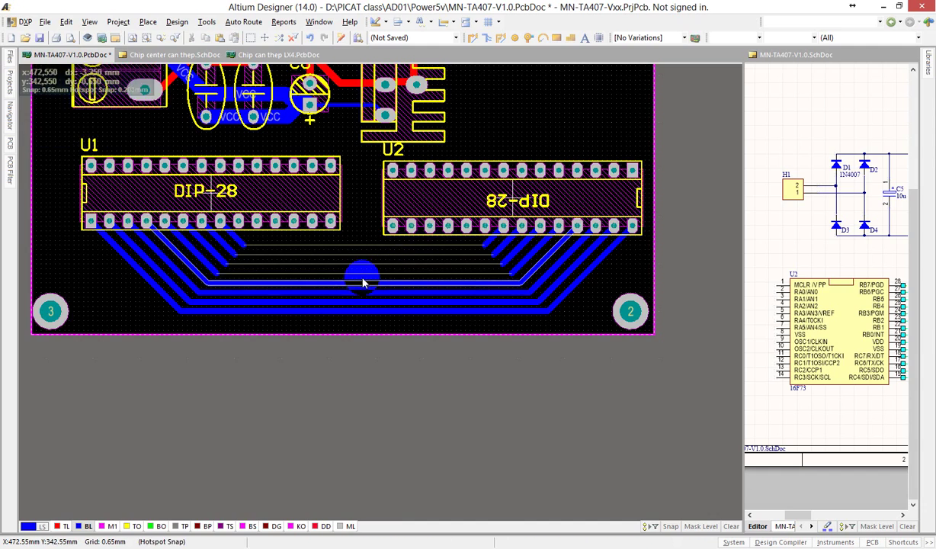
# Autoroute the whole board with the Default 2 Layer Board strategy and Lock All Pre-routes enabled
pyautogui.keyDown('ctrl'); pyautogui.scroll(-4, 348, 266); pyautogui.keyUp('ctrl')
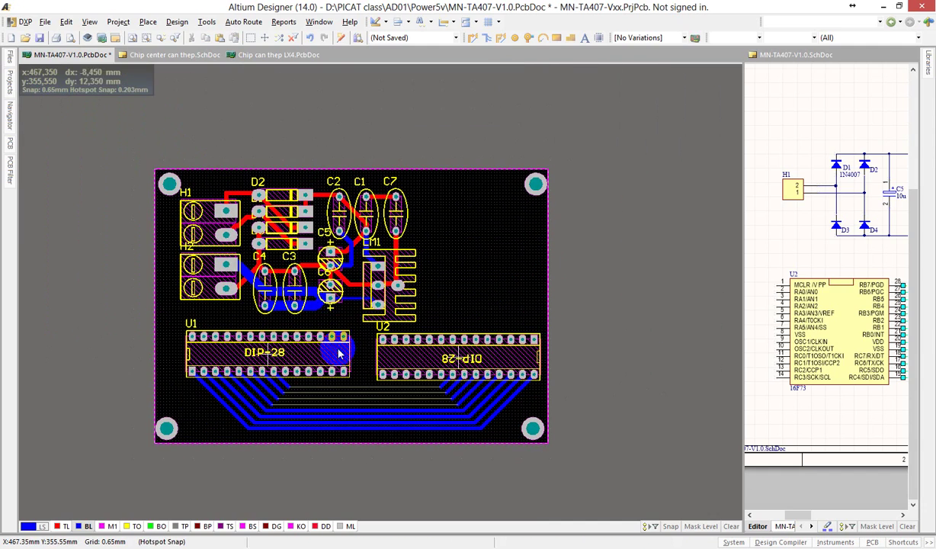
pyautogui.click(243, 21)
pyautogui.click(249, 37)
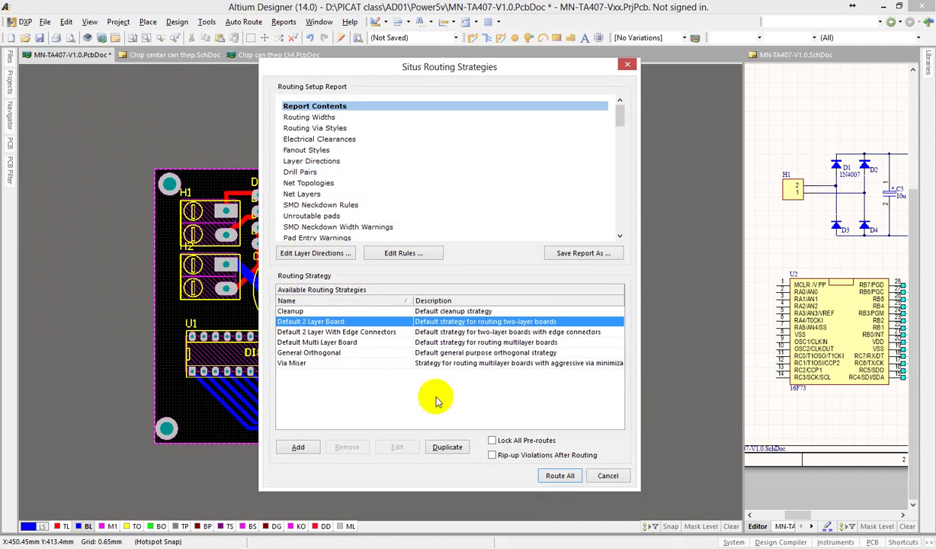
pyautogui.click(492, 441)
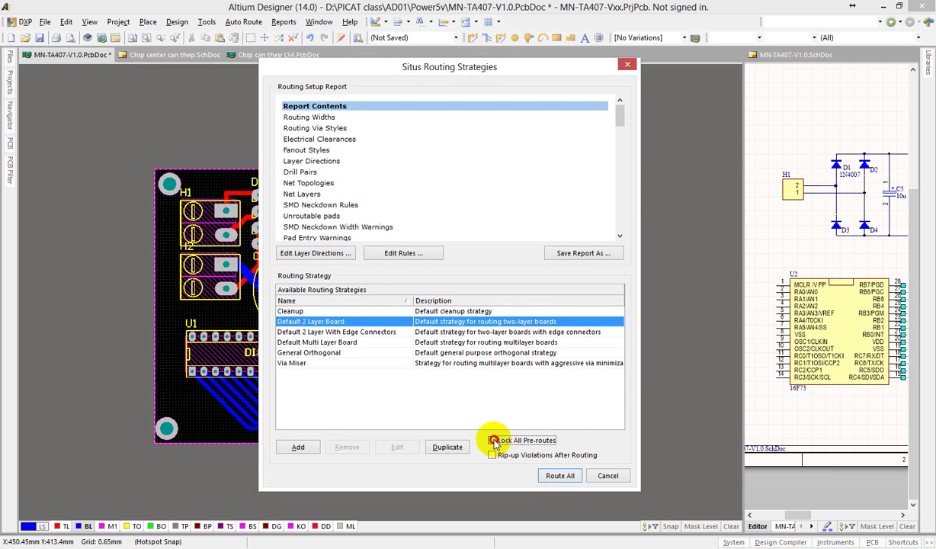
pyautogui.click(560, 475)
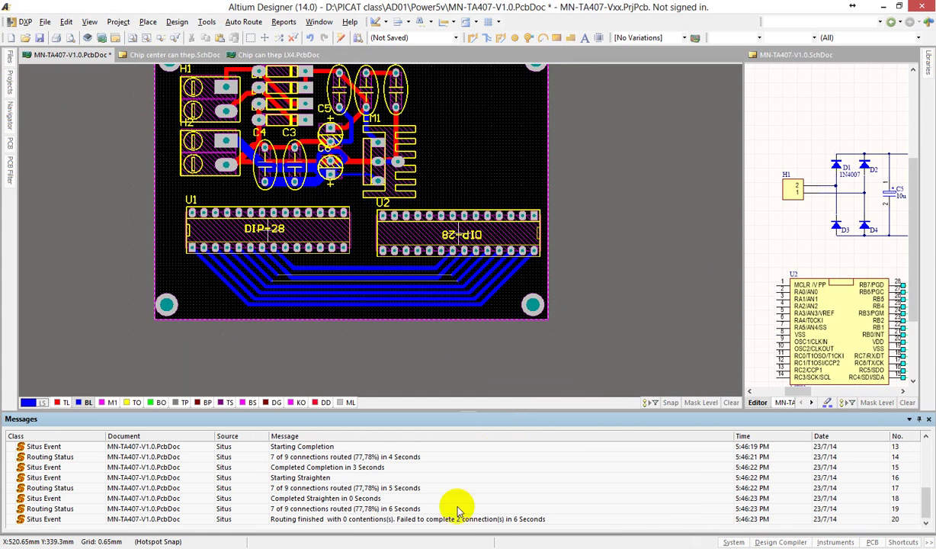
pyautogui.click(412, 520)
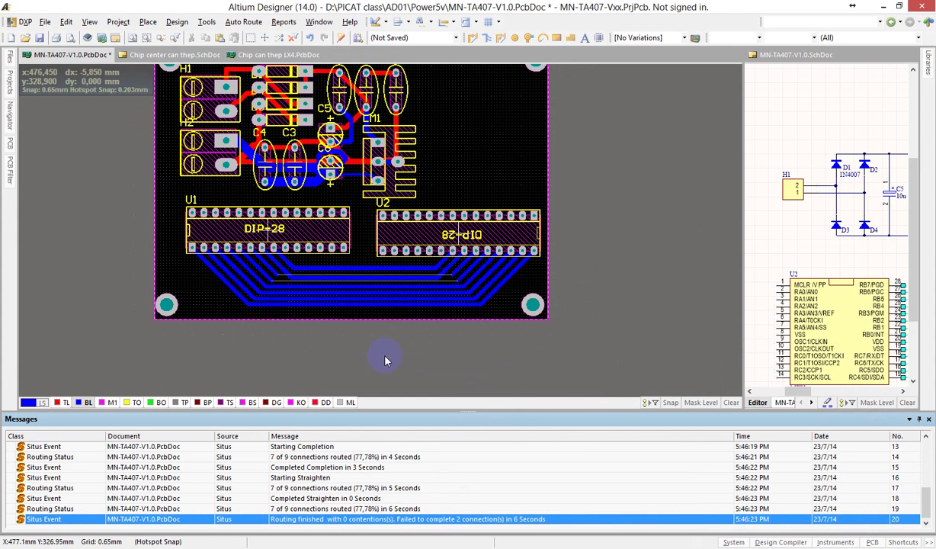
# Move the horizontal segments of the D7 and D6 tracks towards the chips to free space for D5 and D4
pyautogui.keyDown('ctrl'); pyautogui.scroll(4, 315, 266); pyautogui.keyUp('ctrl')
pyautogui.keyDown('ctrl'); pyautogui.scroll(-2, 315, 263); pyautogui.keyUp('ctrl')
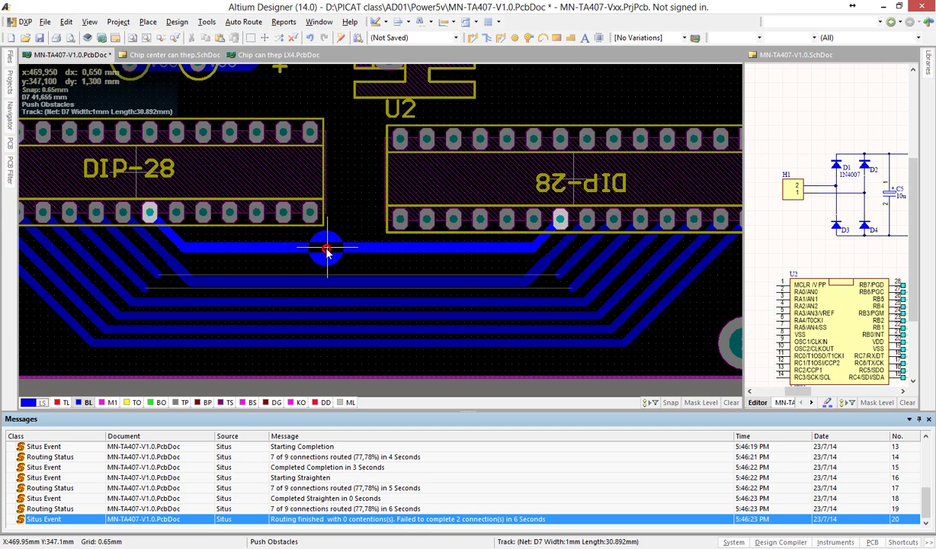
pyautogui.moveTo(335, 281); pyautogui.dragTo(341, 262)
# Try to multi-route the D4 and D5 stubs together from U1's side across the gap to U2's side
pyautogui.click(471, 38)
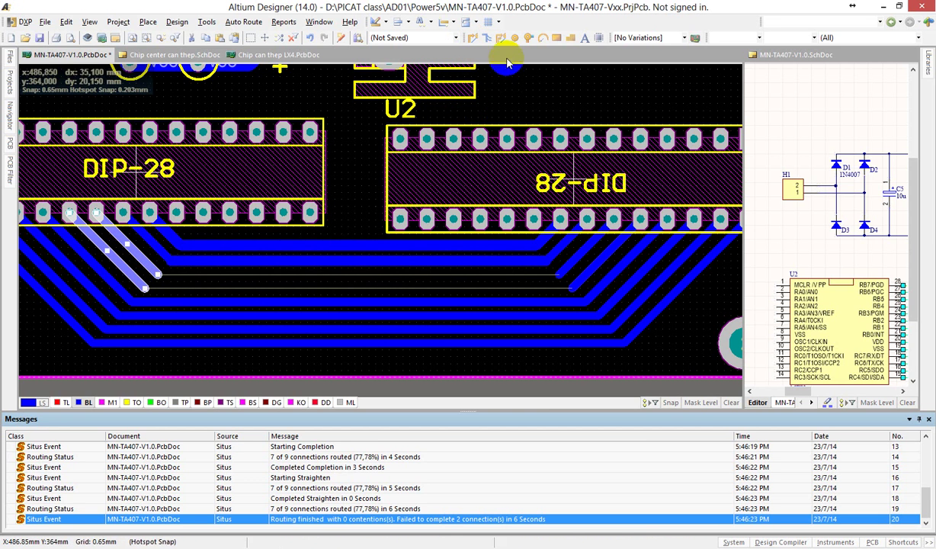
pyautogui.click(485, 37)
pyautogui.click(158, 276)
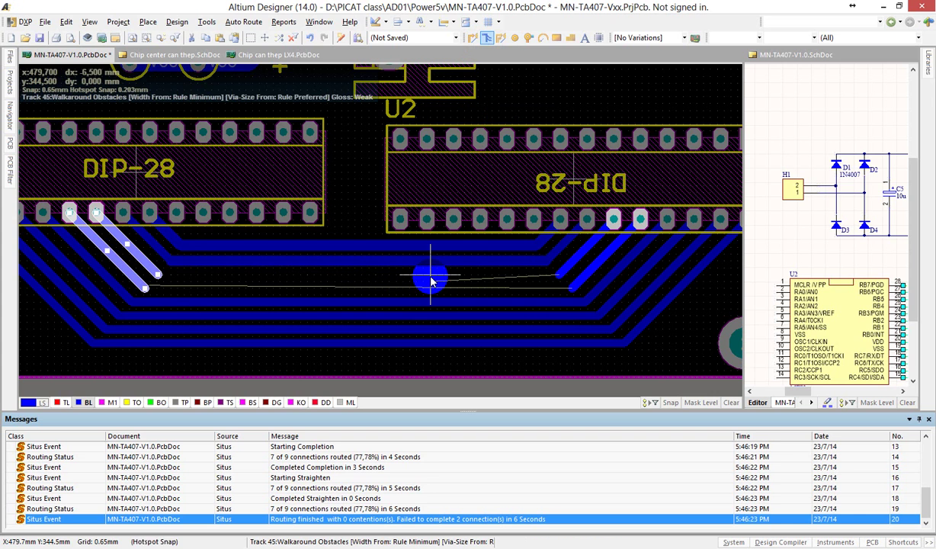
pyautogui.click(428, 279)
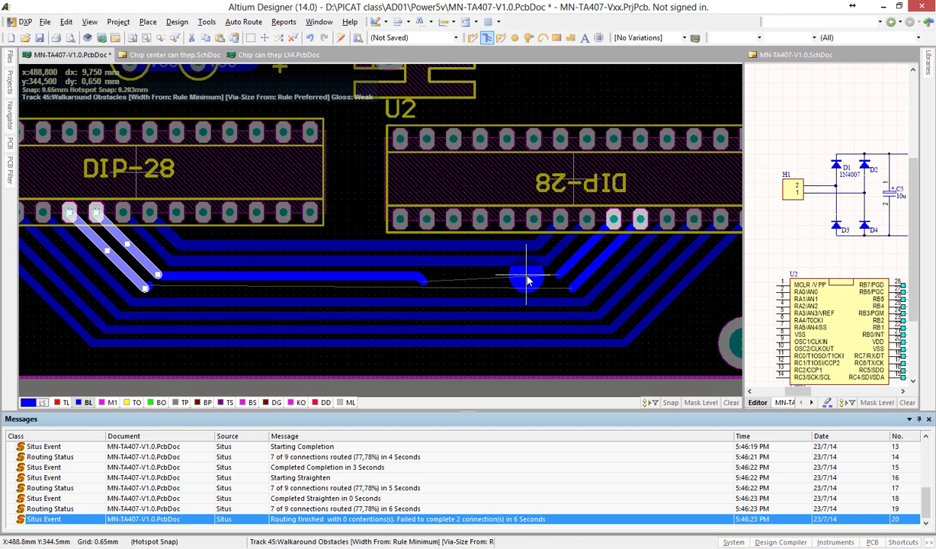
pyautogui.press('BackSpace')
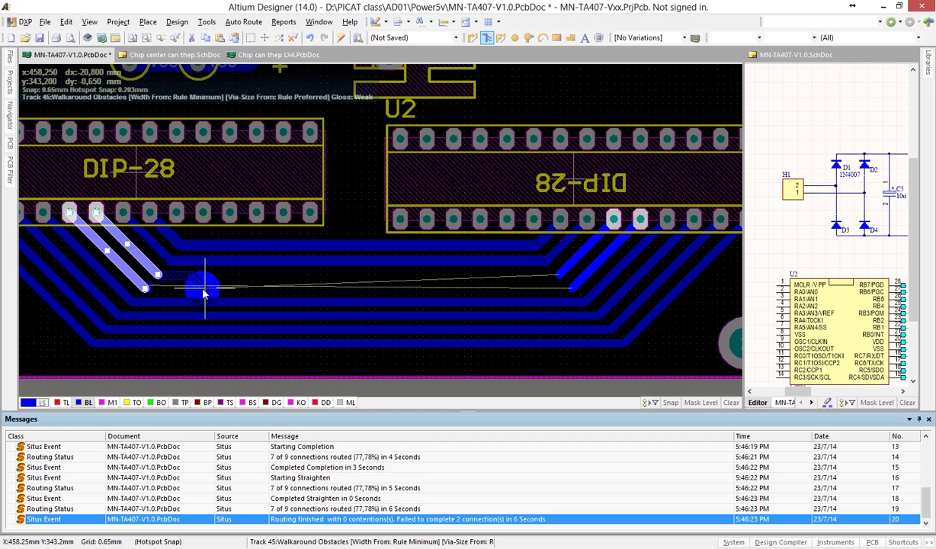
pyautogui.keyDown('ctrl'); pyautogui.scroll(3, 203, 293); pyautogui.keyUp('ctrl')
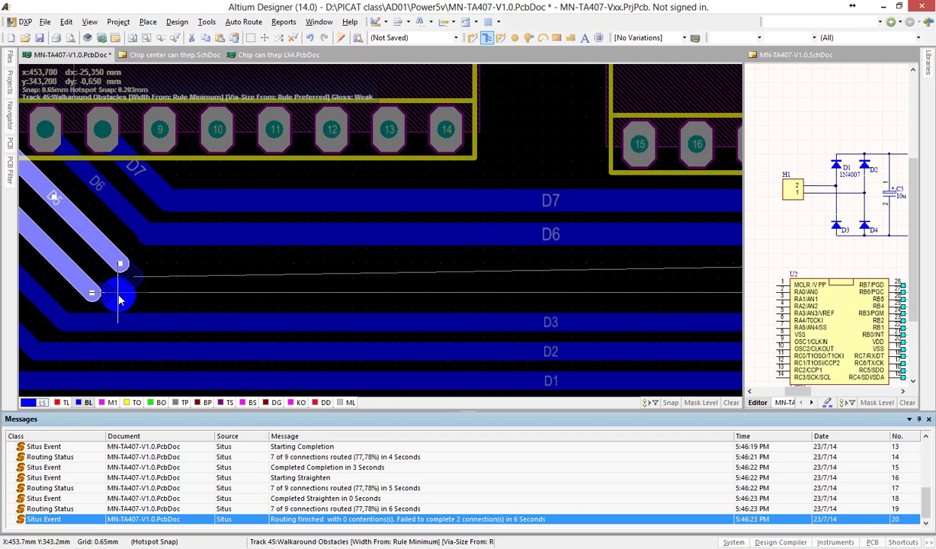
pyautogui.rightClick(177, 272)
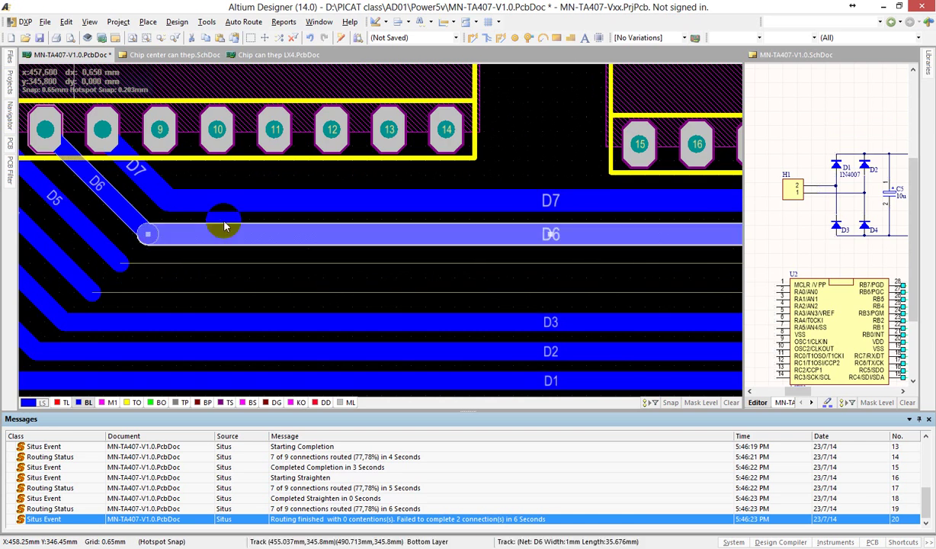
# Shift the D6 track's horizontal segment and its diagonal near U1, pushing the neighbouring D7 track towards the chips
pyautogui.keyDown('ctrl'); pyautogui.scroll(-3, 484, 244); pyautogui.keyUp('ctrl')
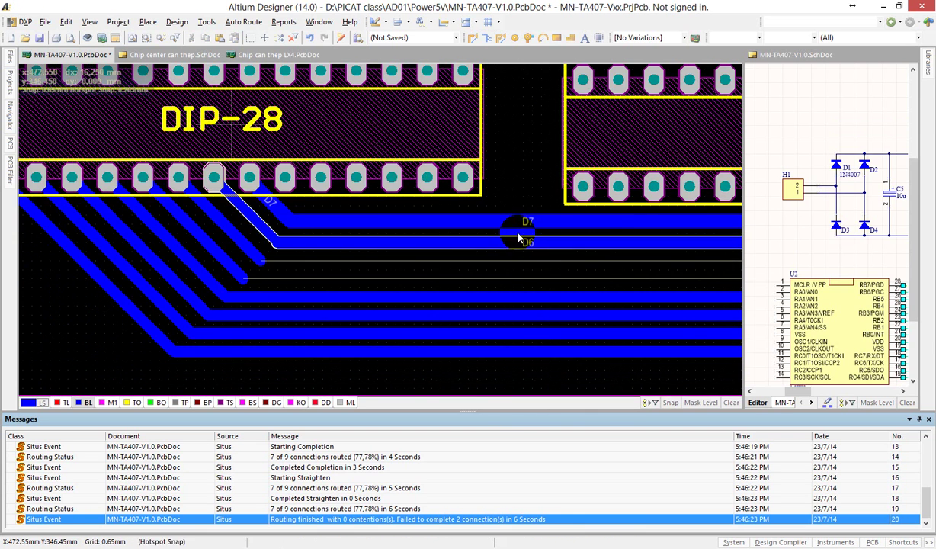
pyautogui.moveTo(518, 239)
pyautogui.mouseDown()
pyautogui.moveTo(521, 214)
pyautogui.moveTo(503, 238)
pyautogui.moveTo(504, 227)
pyautogui.moveTo(512, 244)
pyautogui.mouseUp()
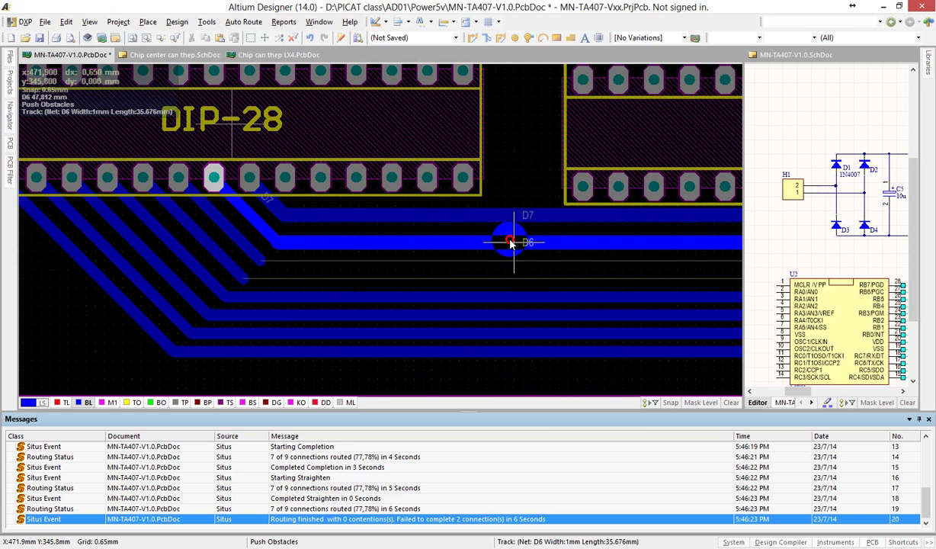
pyautogui.moveTo(271, 251); pyautogui.dragTo(260, 229)
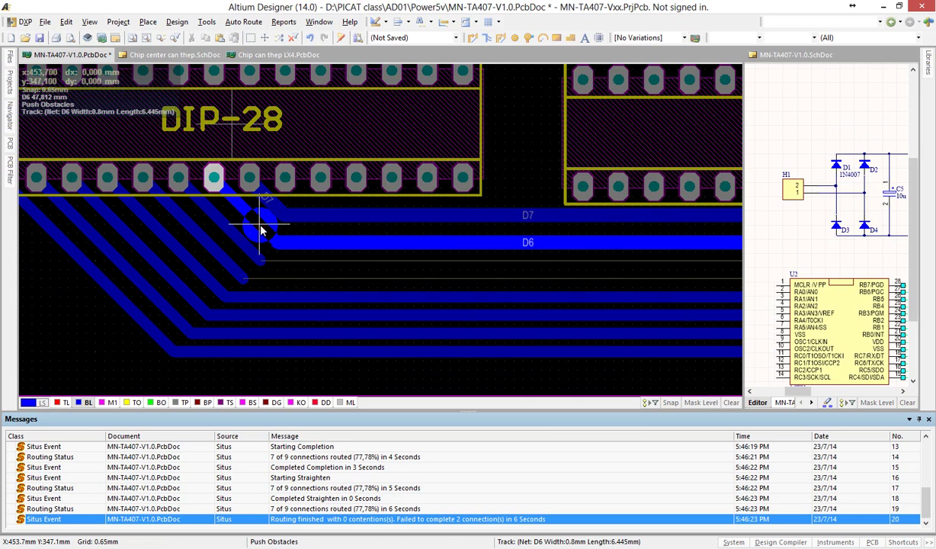
pyautogui.keyDown('ctrl'); pyautogui.scroll(2, 242, 273); pyautogui.keyUp('ctrl')
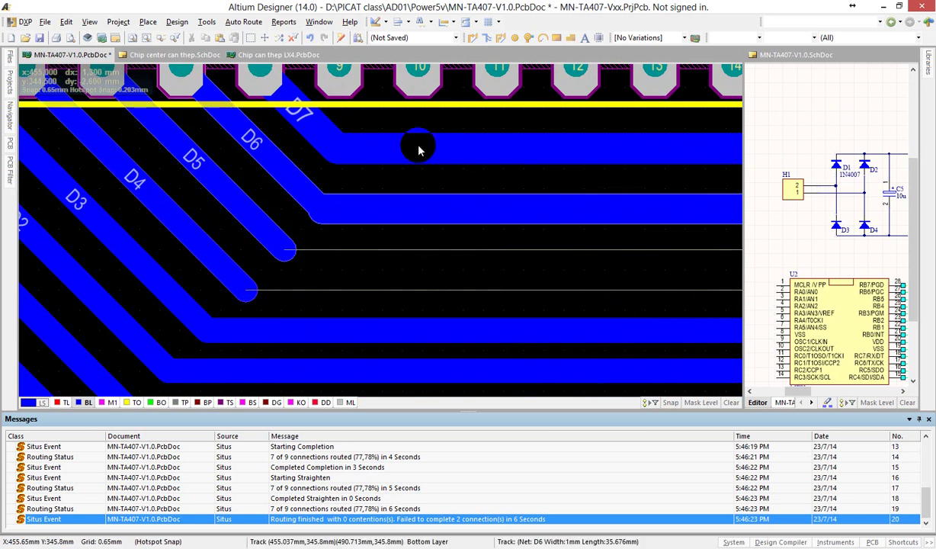
# Route a horizontal stub about 2.5 mm long and 0.8 mm wide from the U1-side end of the D5 track
pyautogui.click(484, 37)
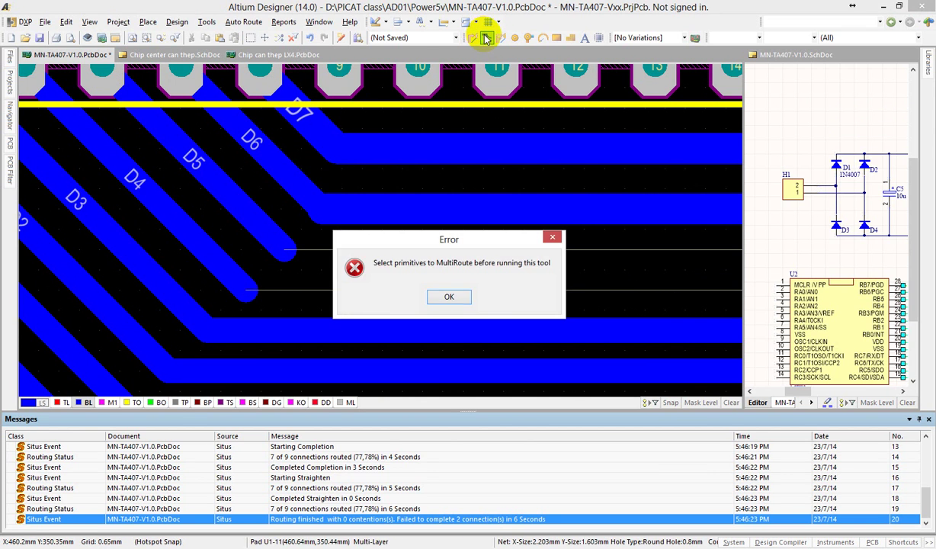
pyautogui.press('Return')
pyautogui.click(473, 37)
pyautogui.click(291, 253)
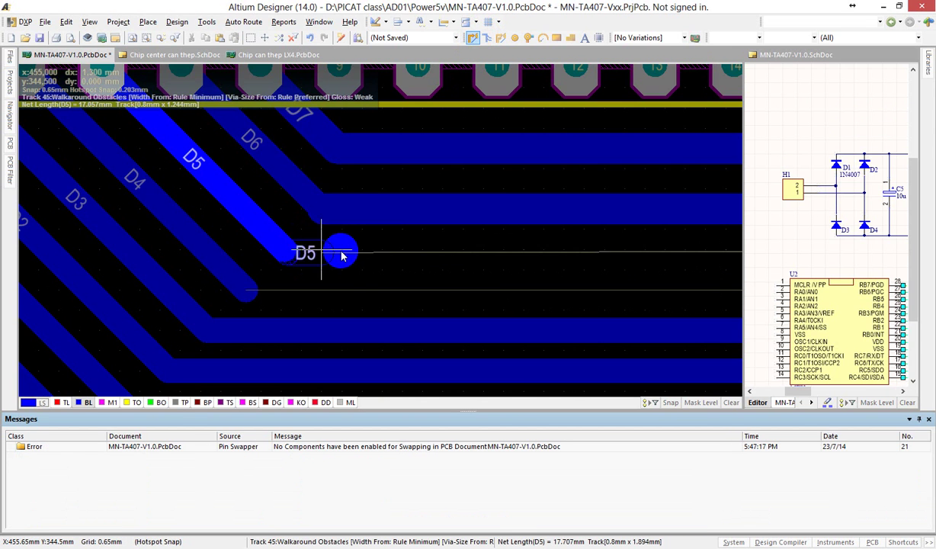
pyautogui.click(366, 252)
pyautogui.rightClick(366, 252)
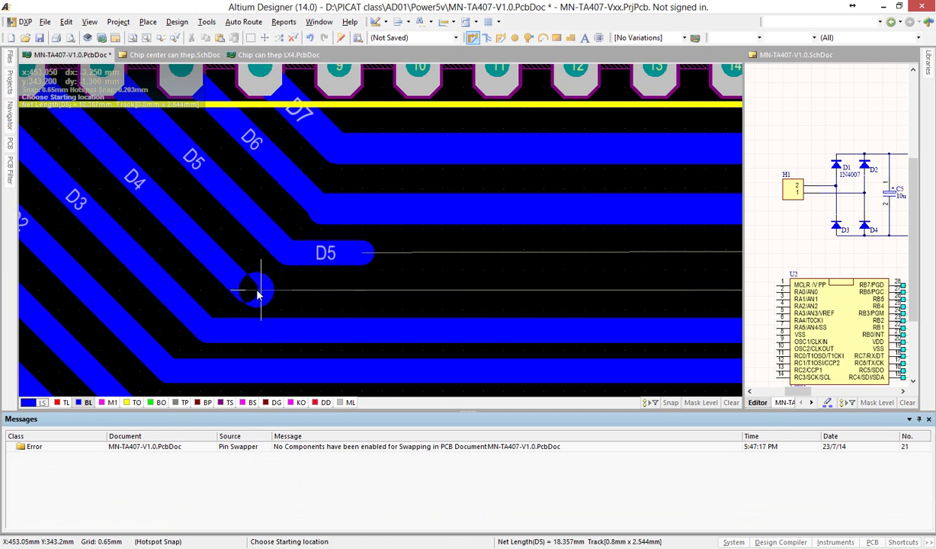
# Try to extend the D4 track horizontally from its U1-side end, checking the interactive routing settings for the net
pyautogui.click(256, 289)
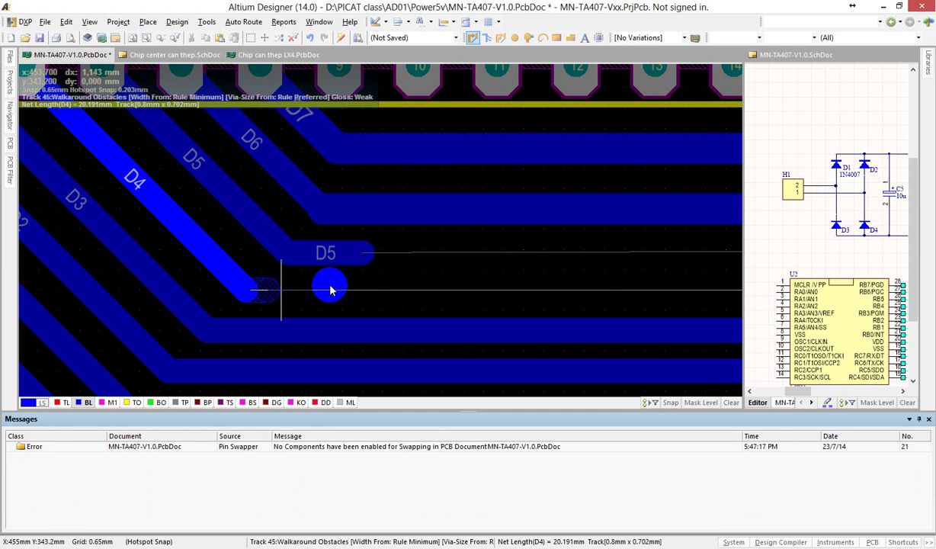
pyautogui.keyDown('ctrl'); pyautogui.scroll(-3, 371, 293); pyautogui.keyUp('ctrl')
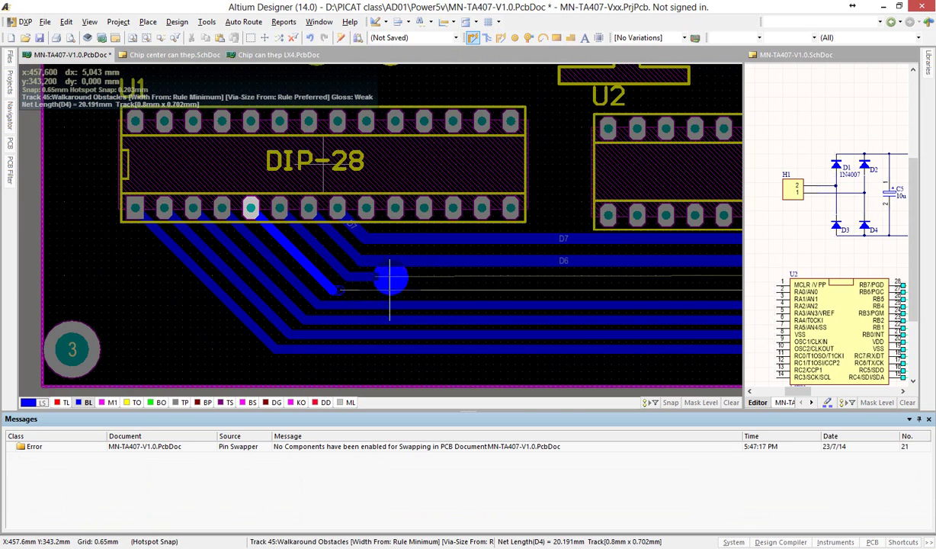
pyautogui.keyDown('ctrl'); pyautogui.scroll(3, 390, 293); pyautogui.keyUp('ctrl')
pyautogui.press('Tab')
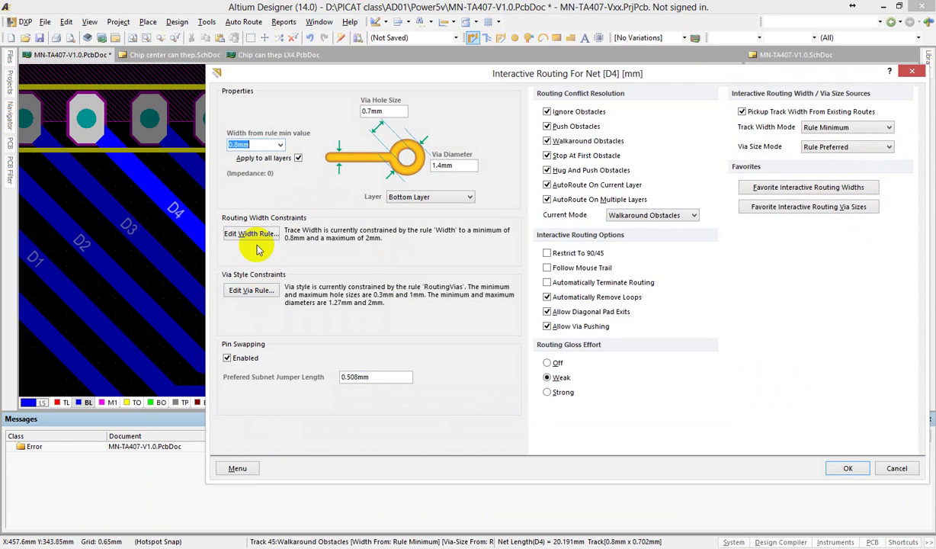
pyautogui.press('Return')
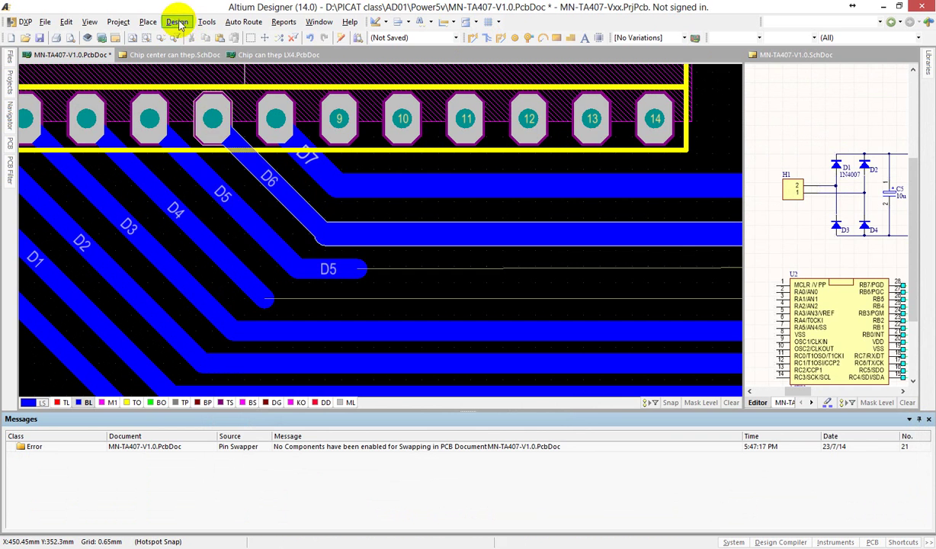
# Set the minimum clearance between different nets to 0.3 mm in the Clearance design rule
pyautogui.click(177, 21)
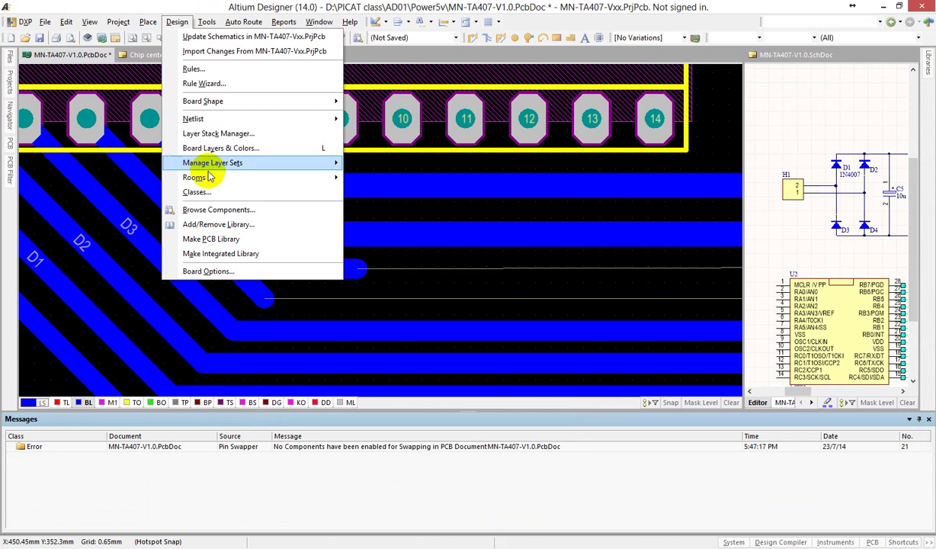
pyautogui.click(194, 68)
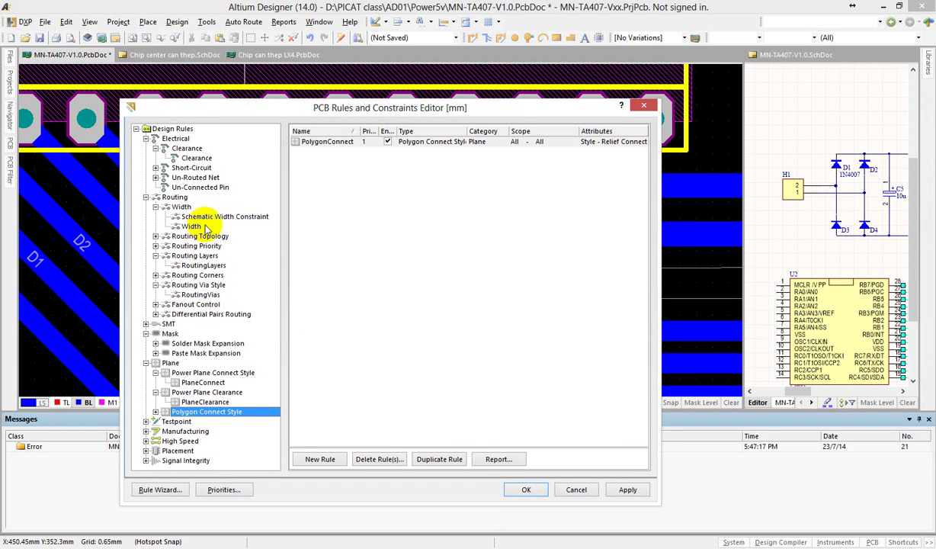
pyautogui.click(196, 158)
pyautogui.click(500, 374)
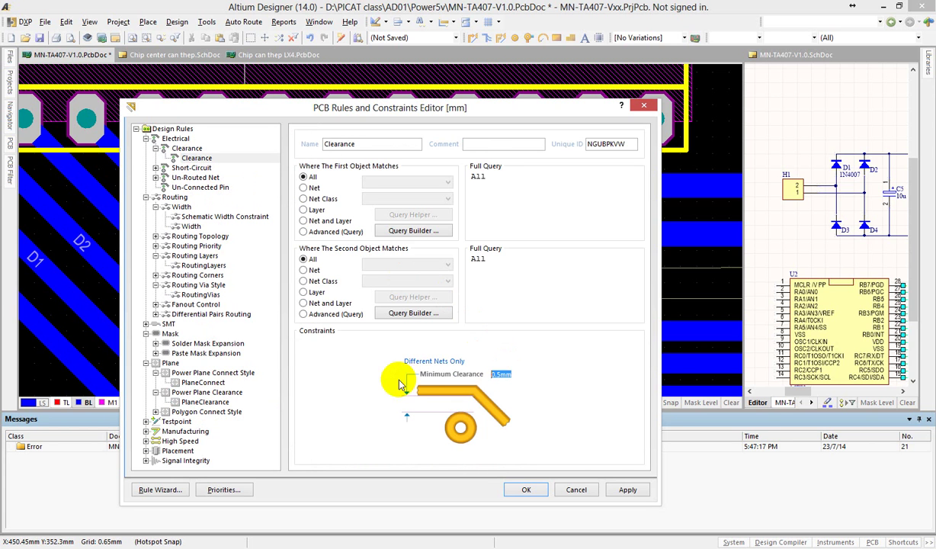
pyautogui.press('BackSpace')
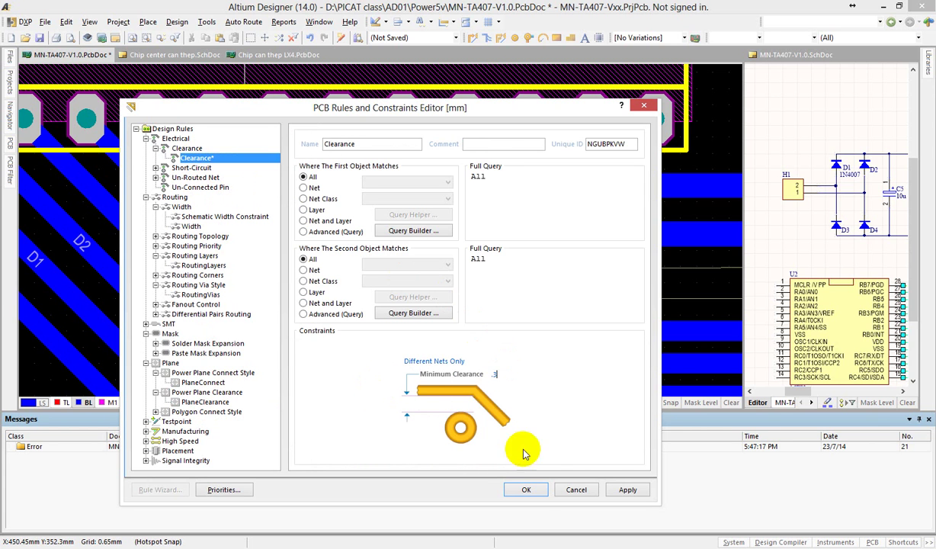
pyautogui.click(527, 489)
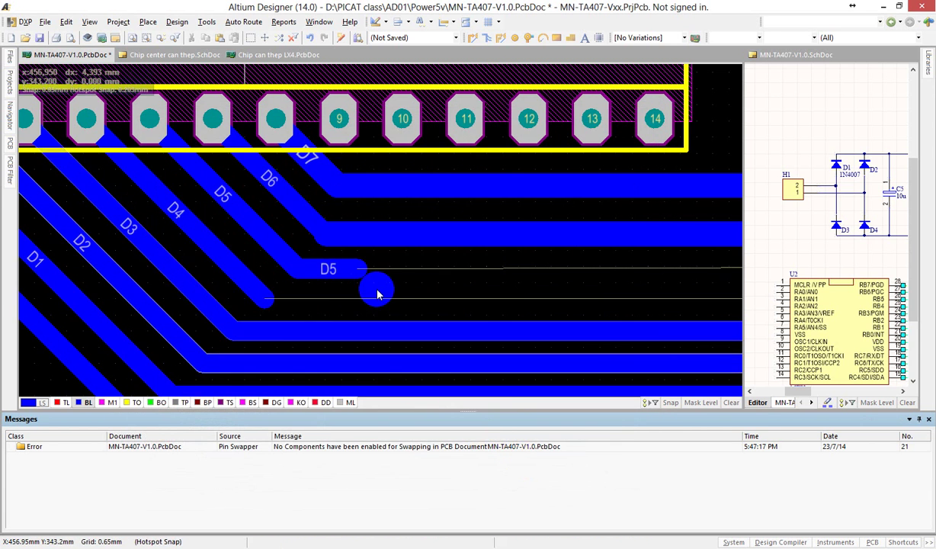
# Autoroute the whole board to complete the remaining D4 and D5 connections between U1 and U2
pyautogui.keyDown('ctrl'); pyautogui.scroll(3, 383, 299); pyautogui.keyUp('ctrl')
pyautogui.keyDown('ctrl'); pyautogui.scroll(-2, 385, 320); pyautogui.keyUp('ctrl')
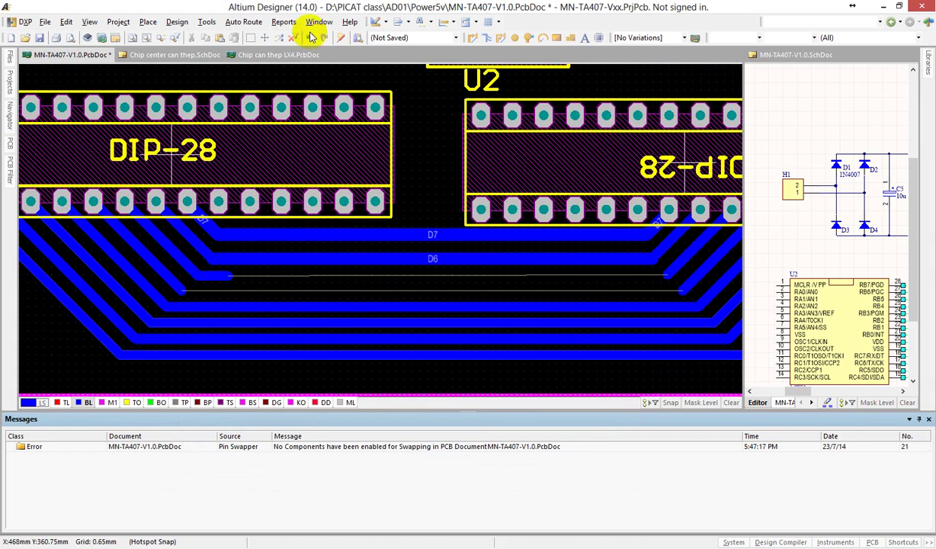
pyautogui.click(245, 22)
pyautogui.click(263, 36)
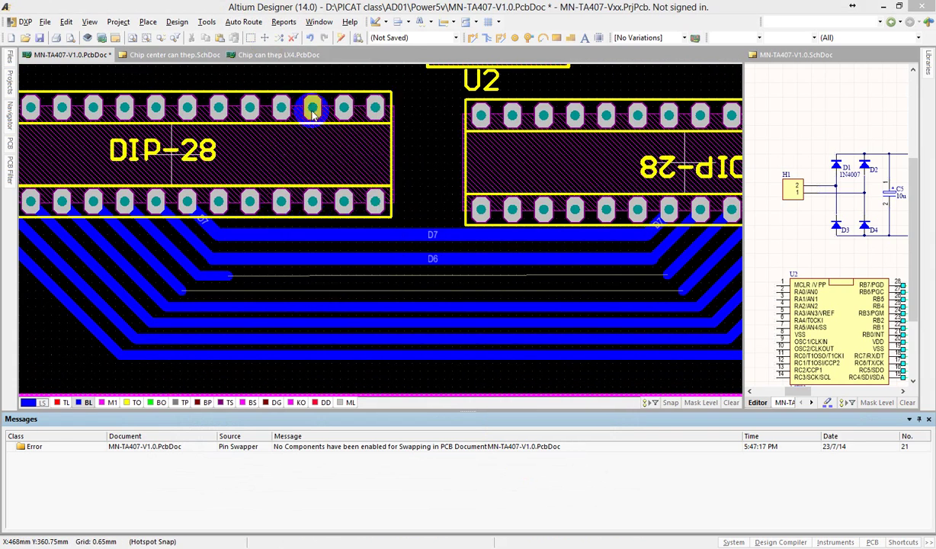
pyautogui.click(561, 476)
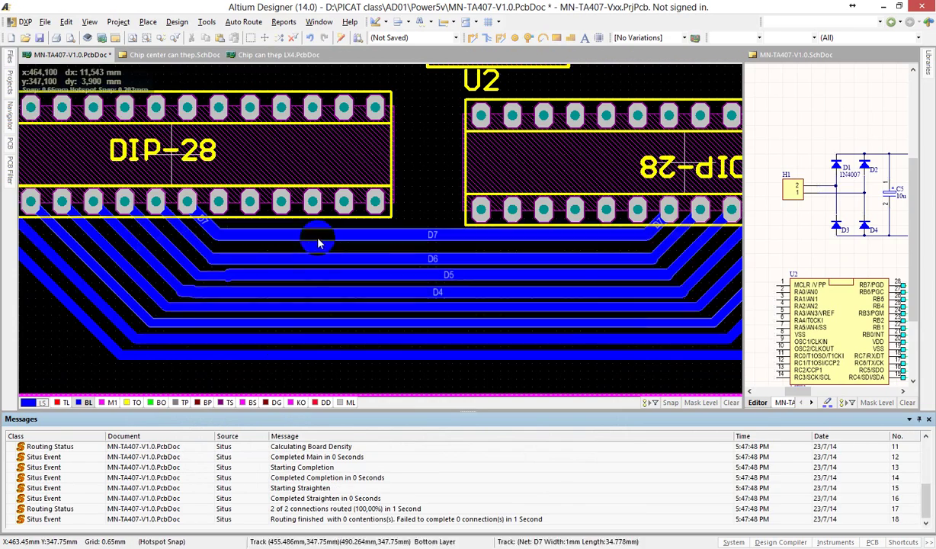
# Look over the fully routed board and save the PCB document
pyautogui.keyDown('ctrl'); pyautogui.scroll(-3, 318, 243); pyautogui.keyUp('ctrl')
pyautogui.keyDown('ctrl'); pyautogui.scroll(-3, 361, 197); pyautogui.keyUp('ctrl')
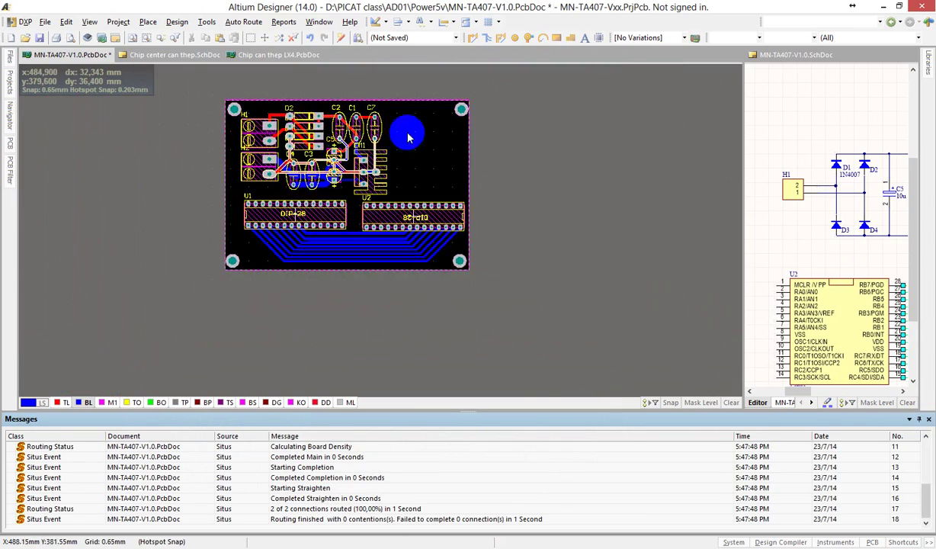
pyautogui.keyDown('ctrl'); pyautogui.scroll(2, 409, 131); pyautogui.keyUp('ctrl')
pyautogui.scroll(-2, 297, 221)
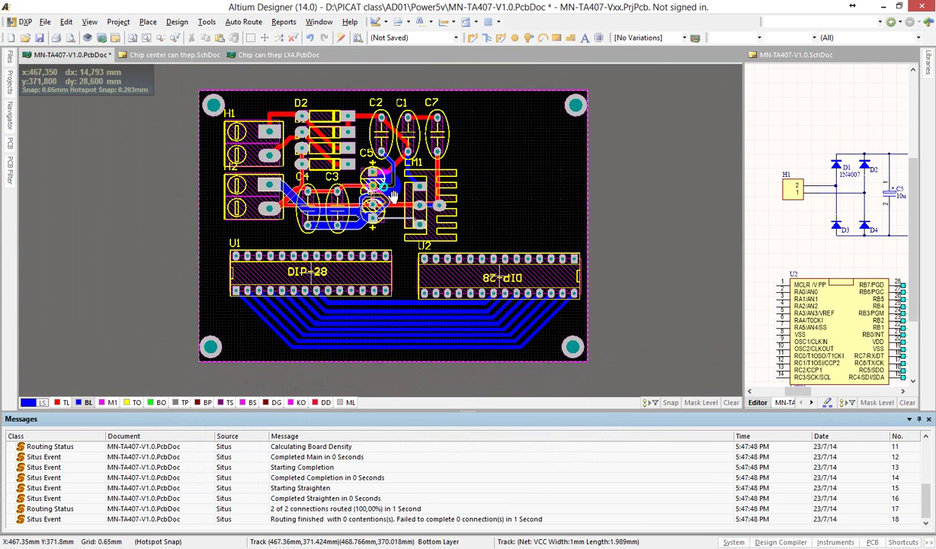
pyautogui.click(39, 38)
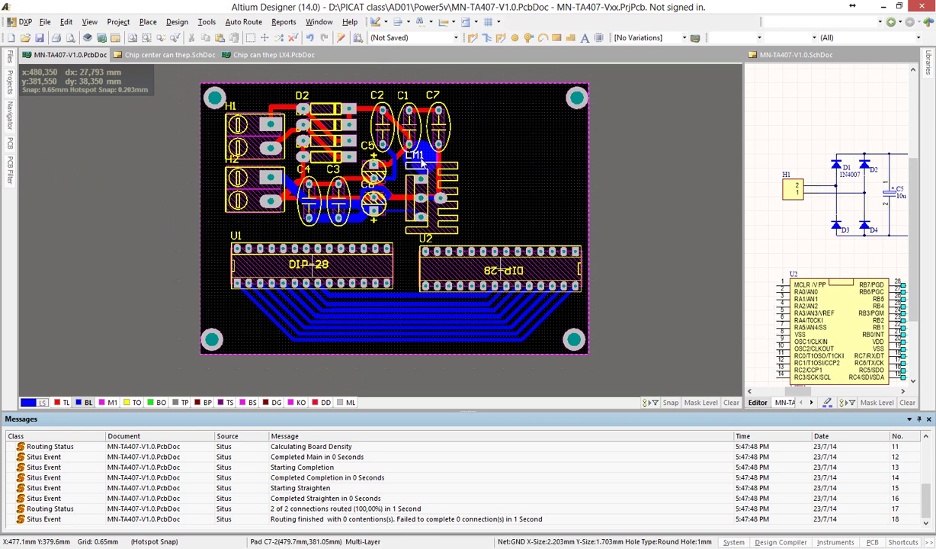
# Configure a solid copper polygon pour on the Bottom Layer connected to the GND net
pyautogui.moveTo(478, 155); pyautogui.dragTo(470, 167, button='right')
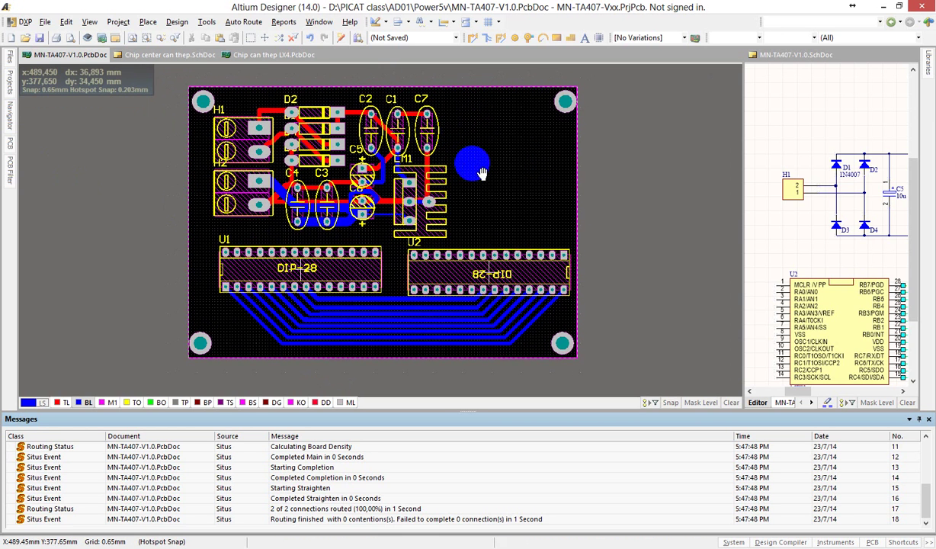
pyautogui.click(571, 43)
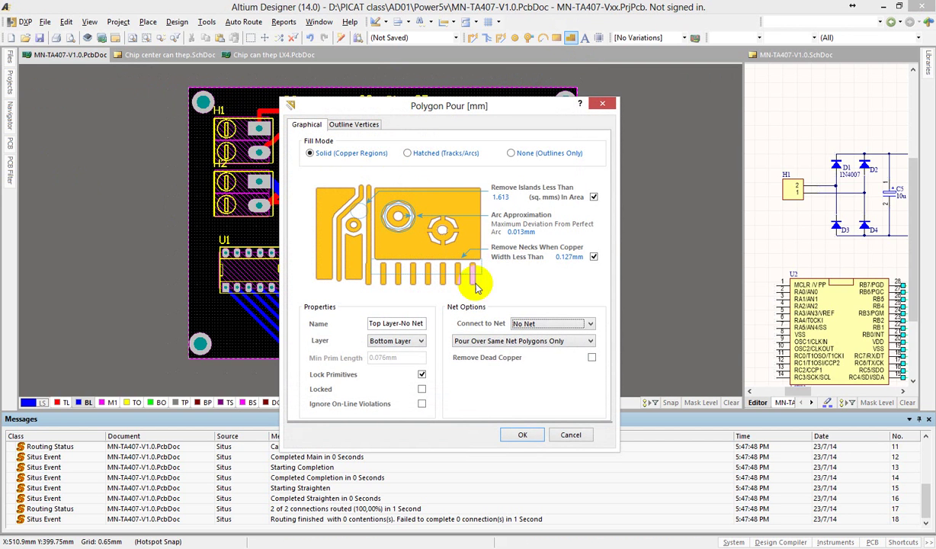
pyautogui.moveTo(458, 110); pyautogui.dragTo(388, 93)
pyautogui.click(530, 307)
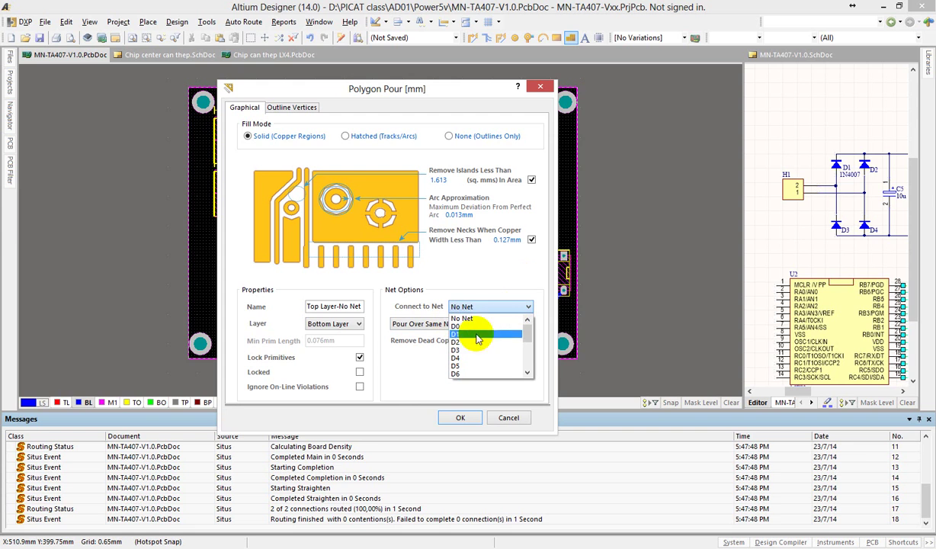
pyautogui.scroll(-3, 494, 352)
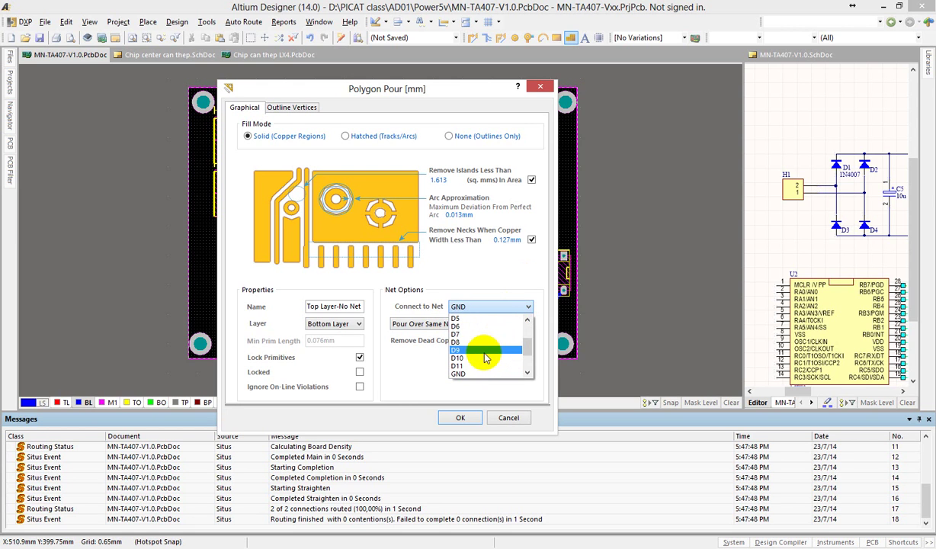
pyautogui.click(473, 371)
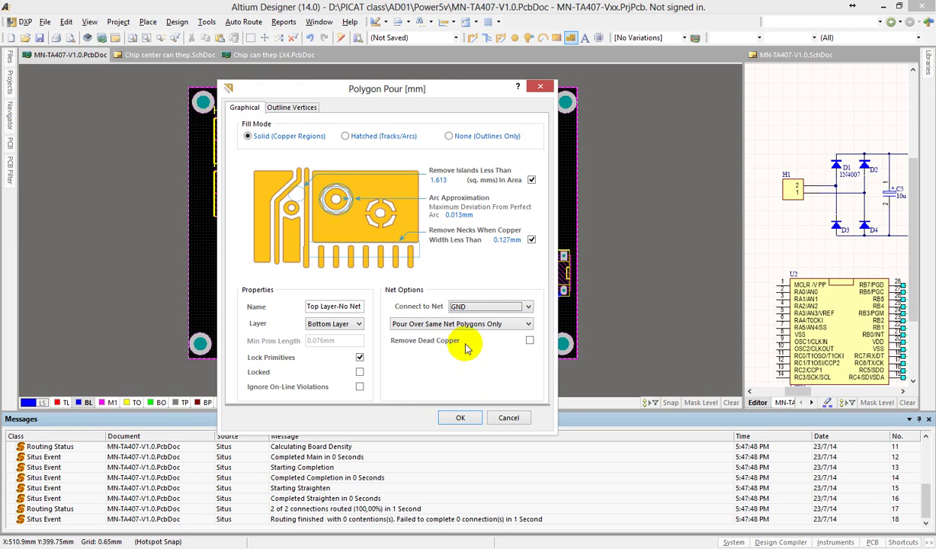
pyautogui.click(461, 419)
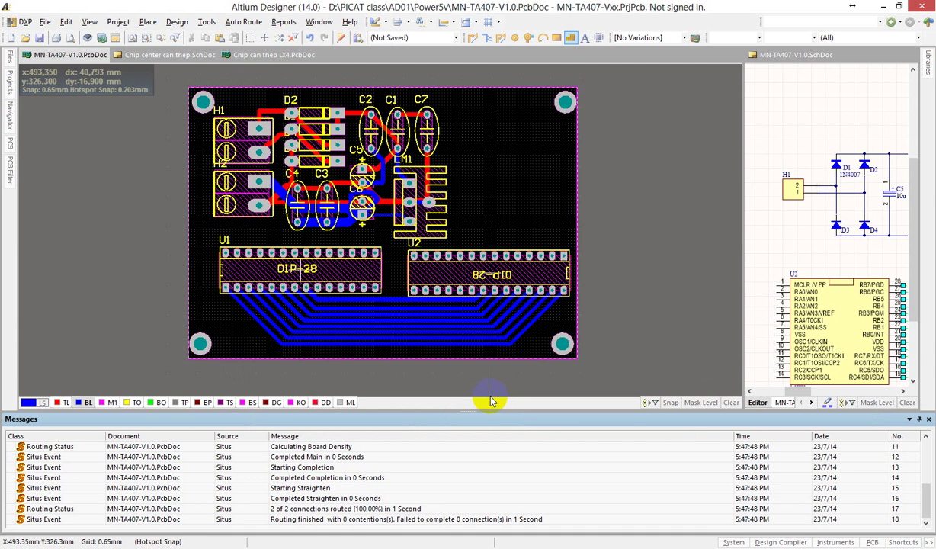
# Outline the GND polygon through the four corners of the board and pour the copper over the whole board area
pyautogui.click(190, 91)
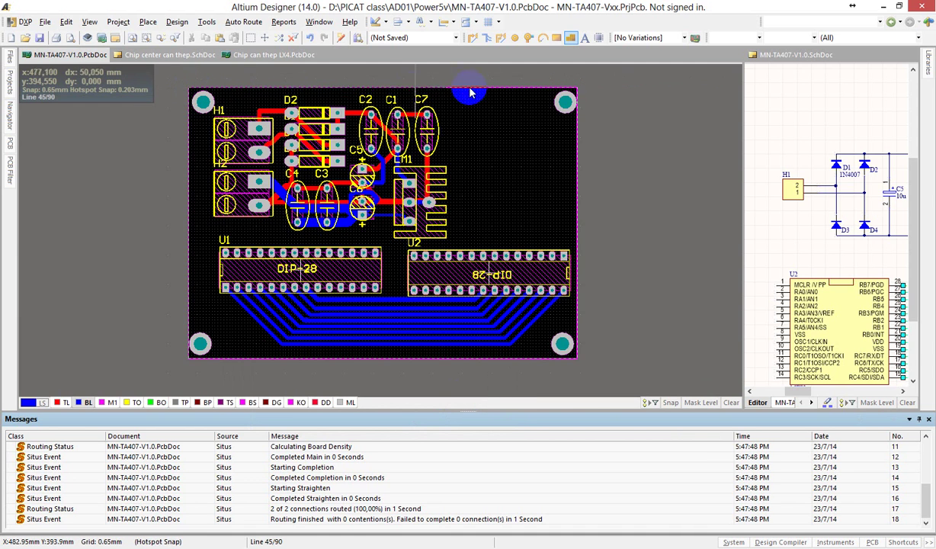
pyautogui.click(577, 92)
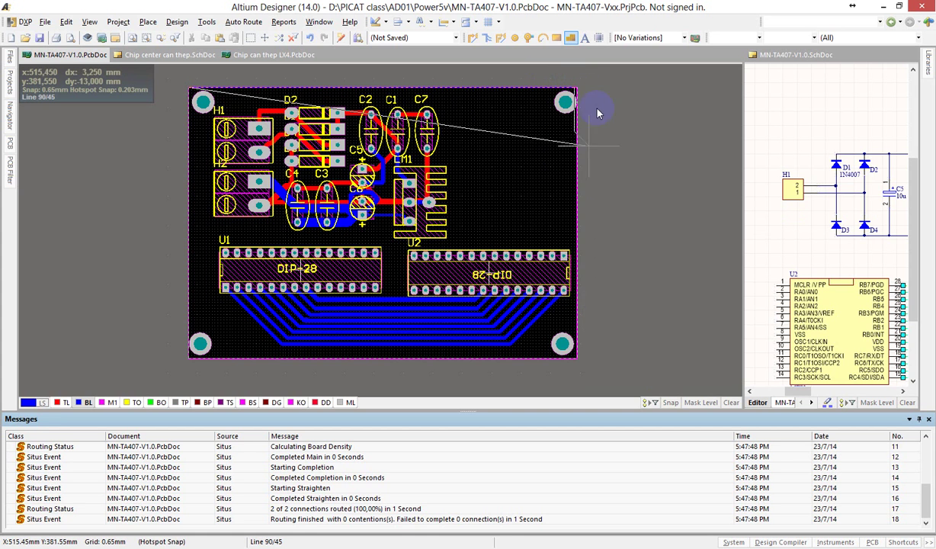
pyautogui.click(577, 359)
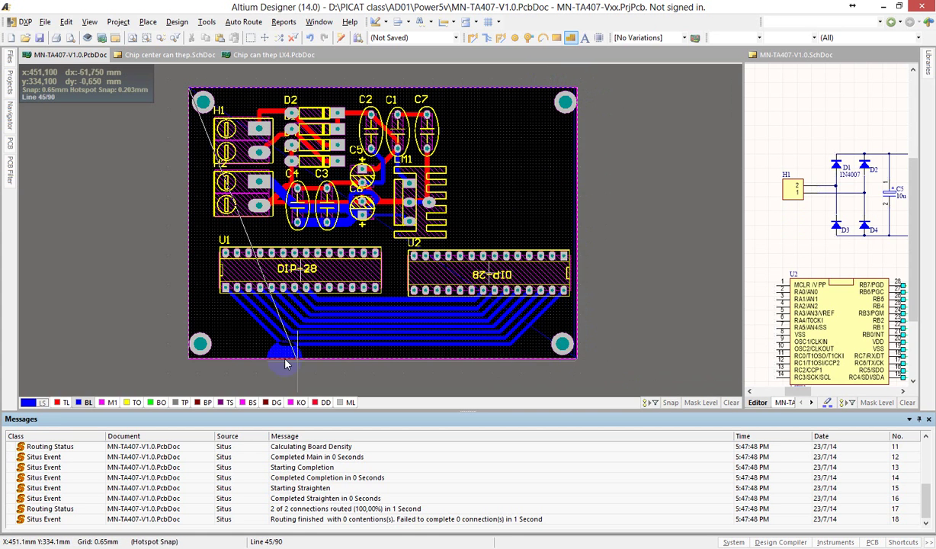
pyautogui.click(189, 358)
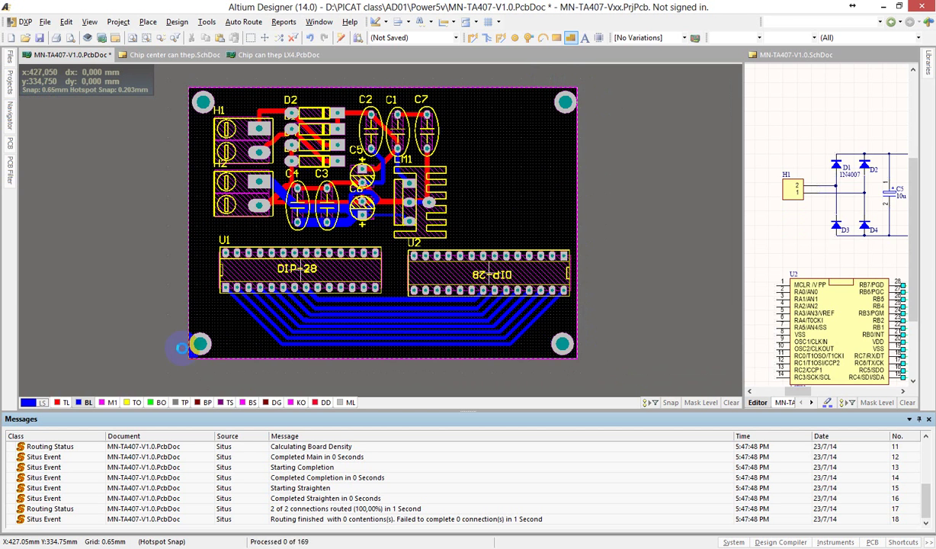
pyautogui.press('2')
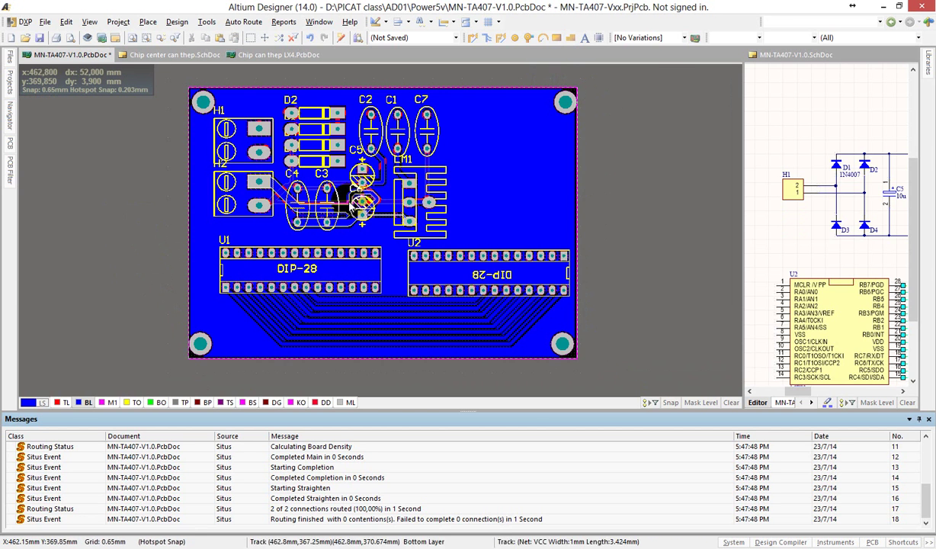
pyautogui.keyDown('ctrl'); pyautogui.scroll(6, 355, 317); pyautogui.keyUp('ctrl')
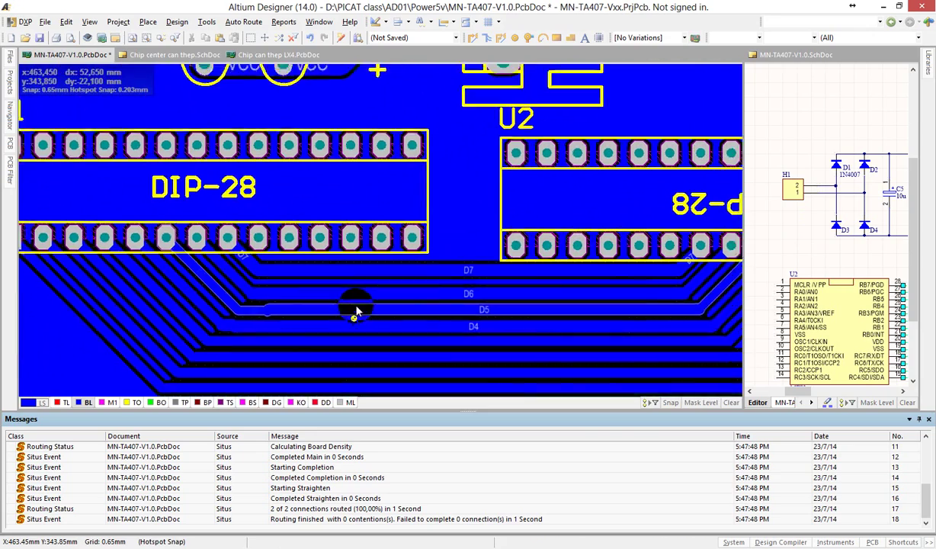
pyautogui.keyDown('ctrl'); pyautogui.scroll(-5, 450, 169); pyautogui.keyUp('ctrl')
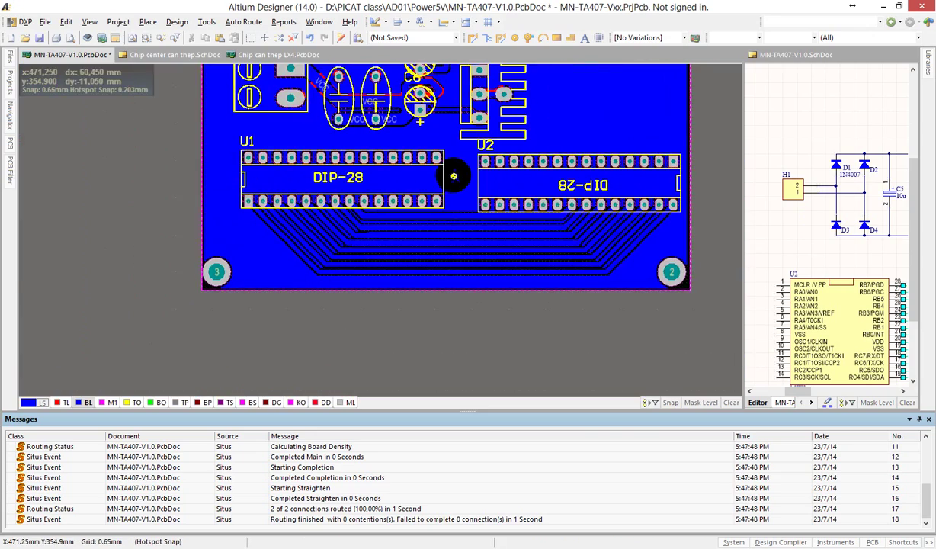
# Inspect the GND copper pour around the data traces, capacitors and connector H2, and save the PCB document
pyautogui.keyDown('ctrl'); pyautogui.scroll(5, 385, 254); pyautogui.keyUp('ctrl')
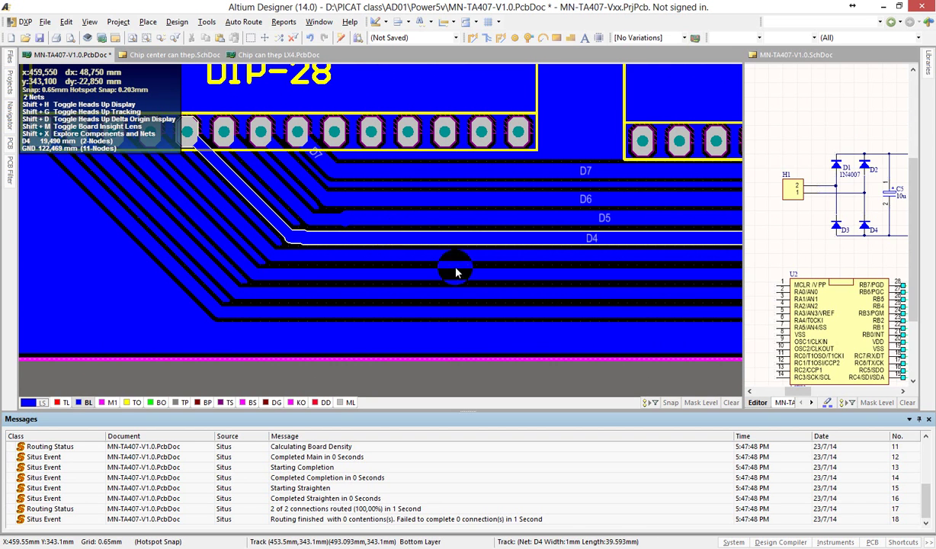
pyautogui.click(779, 242)
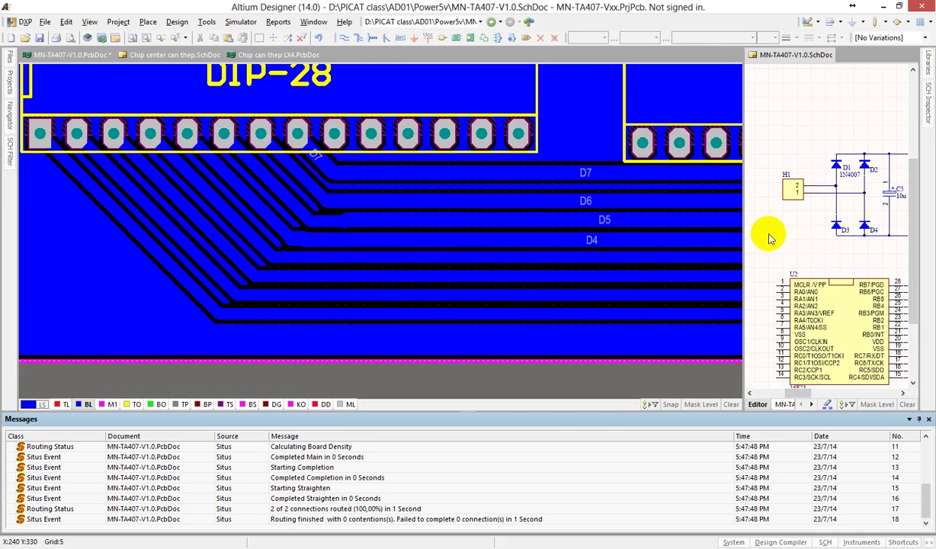
pyautogui.click(553, 314)
pyautogui.keyDown('ctrl'); pyautogui.scroll(-5, 354, 256); pyautogui.keyUp('ctrl')
pyautogui.keyDown('ctrl'); pyautogui.scroll(-2, 355, 258); pyautogui.keyUp('ctrl')
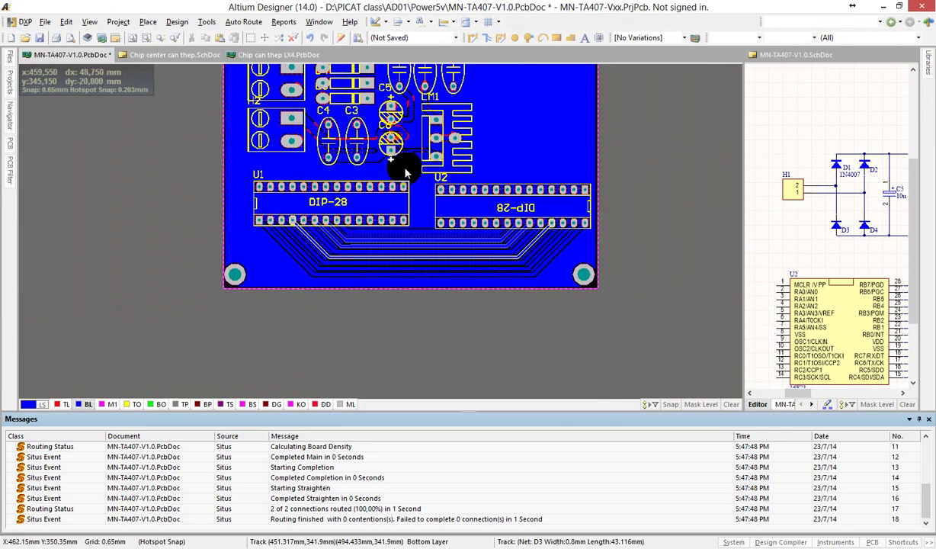
pyautogui.keyDown('ctrl'); pyautogui.scroll(3, 374, 244); pyautogui.keyUp('ctrl')
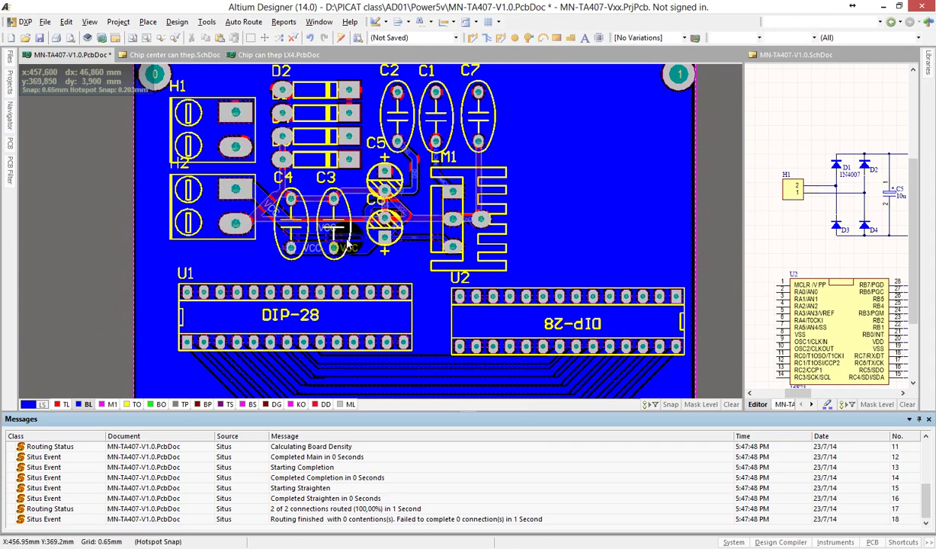
pyautogui.keyDown('ctrl'); pyautogui.scroll(1, 238, 190); pyautogui.keyUp('ctrl')
pyautogui.keyDown('ctrl'); pyautogui.scroll(3, 238, 190); pyautogui.keyUp('ctrl')
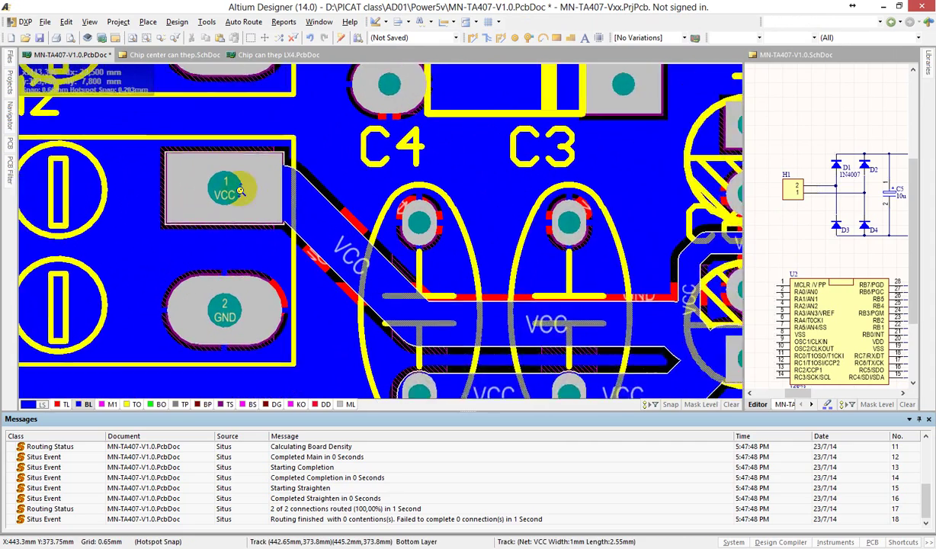
pyautogui.keyDown('ctrl'); pyautogui.scroll(-2, 309, 174); pyautogui.keyUp('ctrl')
pyautogui.keyDown('ctrl'); pyautogui.scroll(-5, 309, 174); pyautogui.keyUp('ctrl')
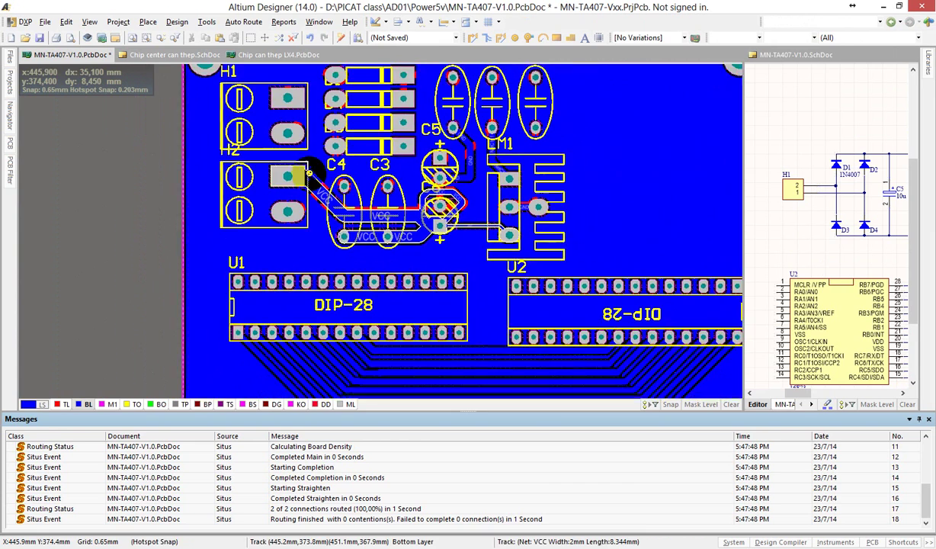
pyautogui.moveTo(391, 178); pyautogui.dragTo(341, 186, button='right')
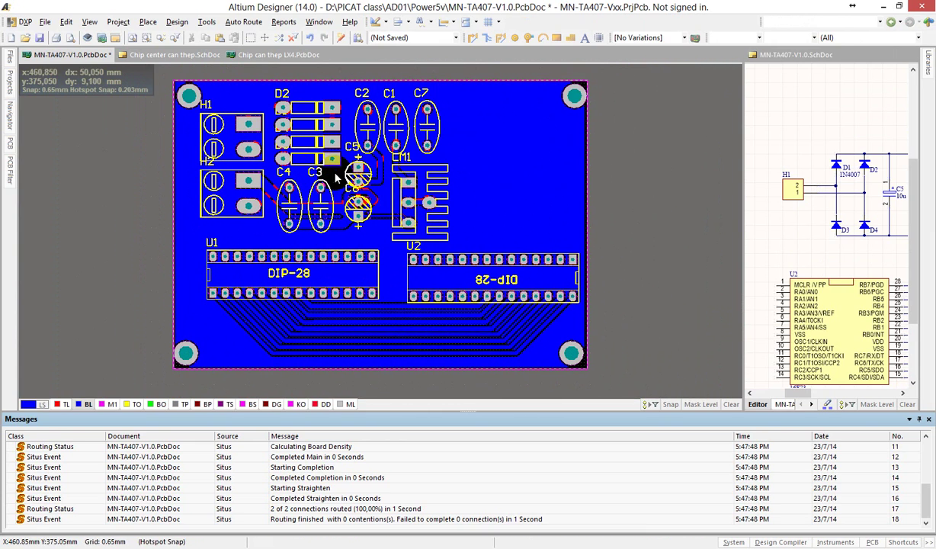
pyautogui.click(39, 38)
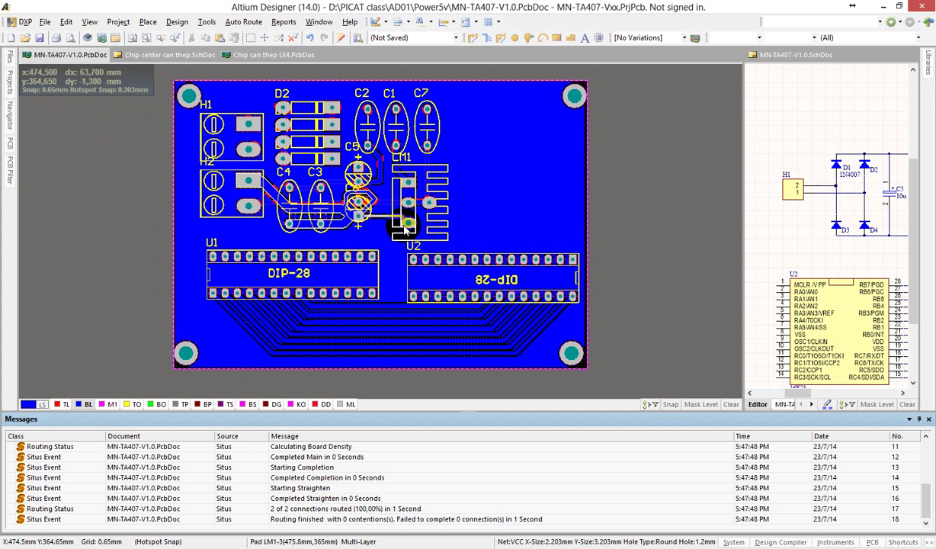
# Examine the copper clearance around U1's pins and the traces, and check the extent of the bottom-layer polygon
pyautogui.keyDown('ctrl'); pyautogui.scroll(5, 352, 267); pyautogui.keyUp('ctrl')
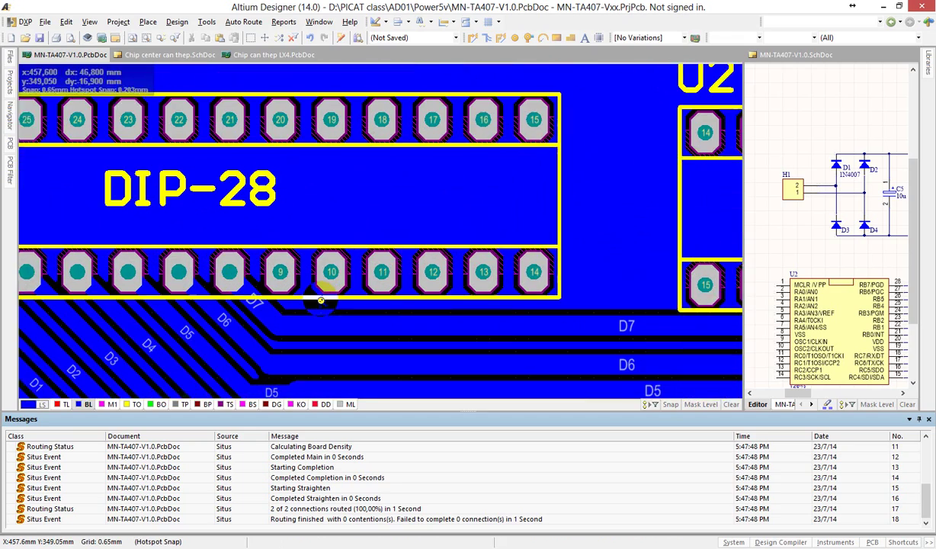
pyautogui.keyDown('ctrl'); pyautogui.scroll(-5, 332, 163); pyautogui.keyUp('ctrl')
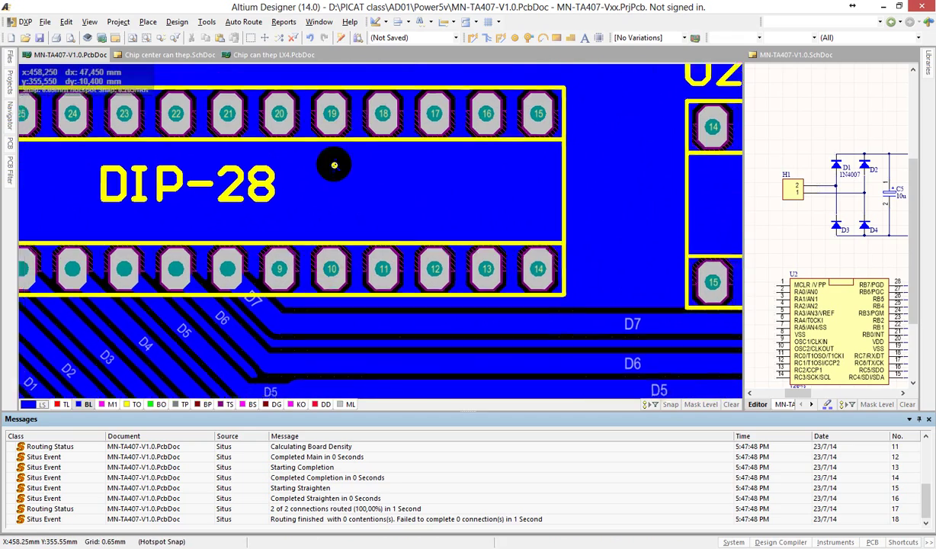
pyautogui.keyDown('ctrl'); pyautogui.scroll(-4, 375, 121); pyautogui.keyUp('ctrl')
pyautogui.scroll(2, 378, 176)
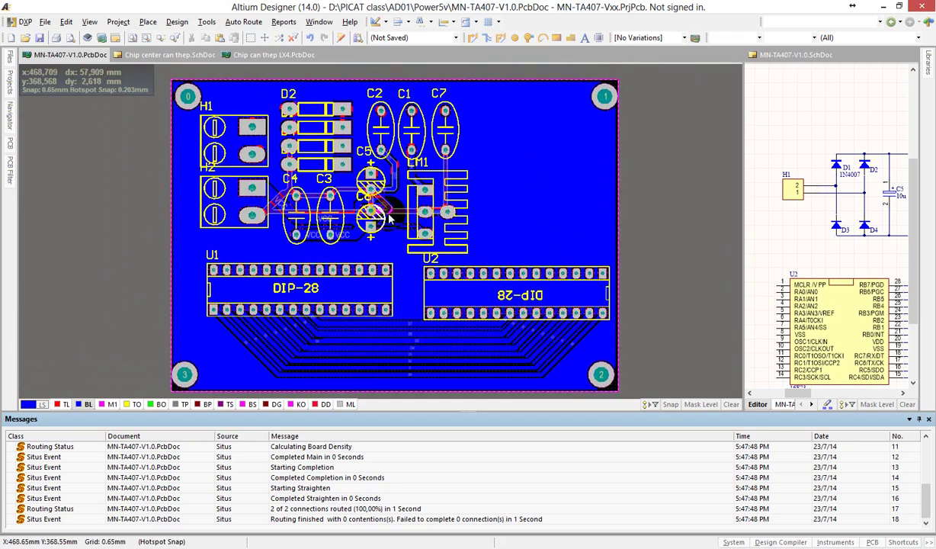
pyautogui.keyDown('ctrl'); pyautogui.scroll(2, 374, 212); pyautogui.keyUp('ctrl')
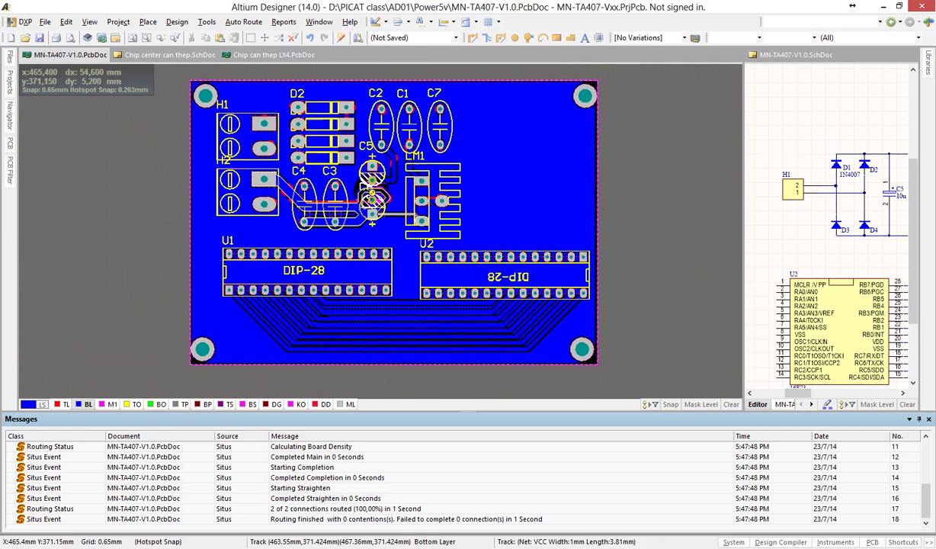
pyautogui.press('shift')
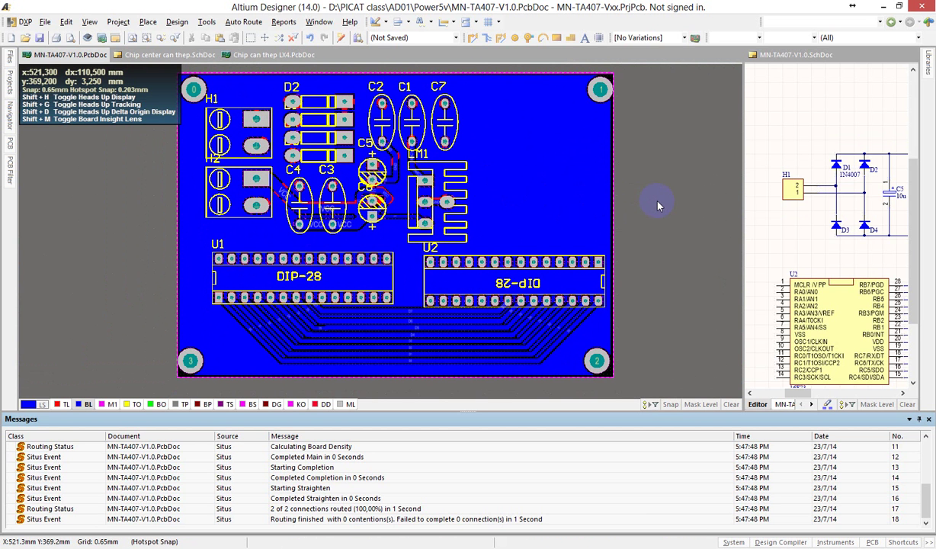
pyautogui.press('shift')
pyautogui.keyDown('ctrl'); pyautogui.scroll(-1, 144, 201); pyautogui.keyUp('ctrl')
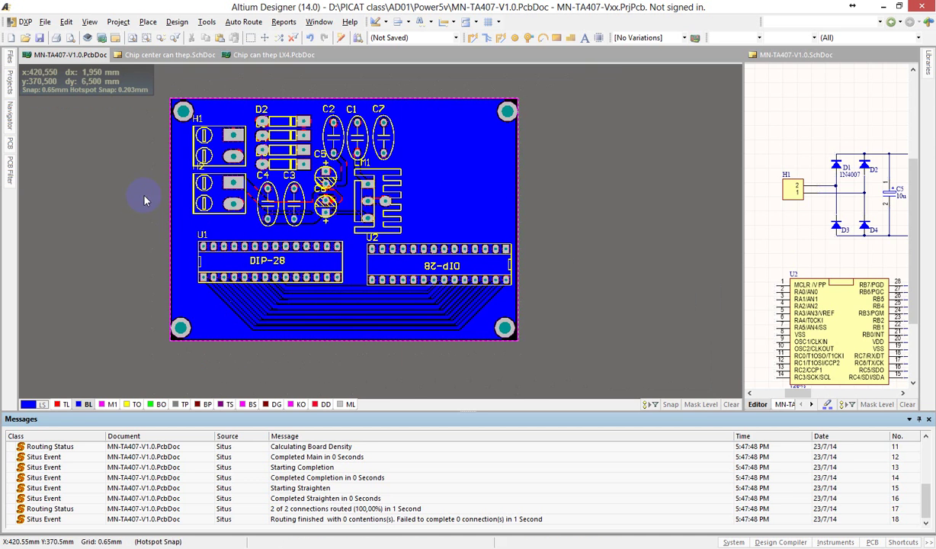
pyautogui.click(460, 200)
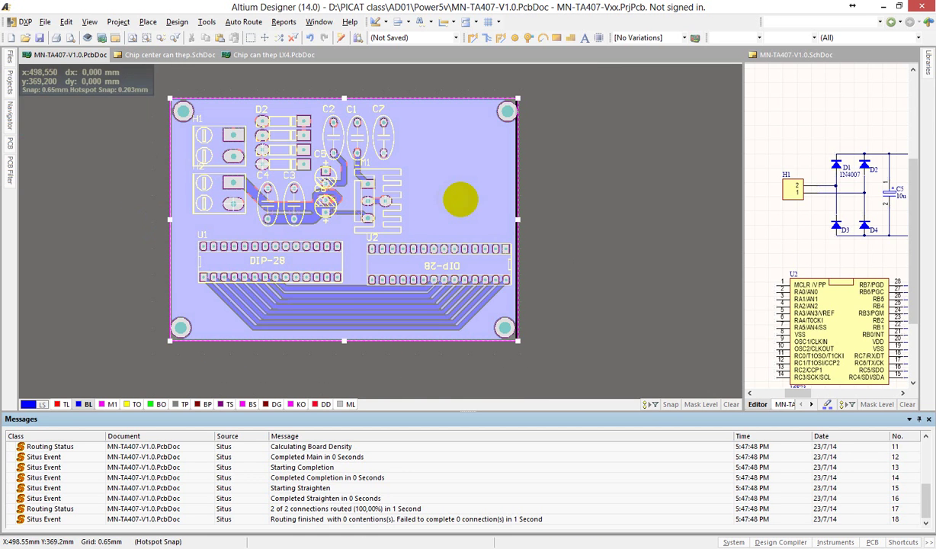
pyautogui.click(612, 242)
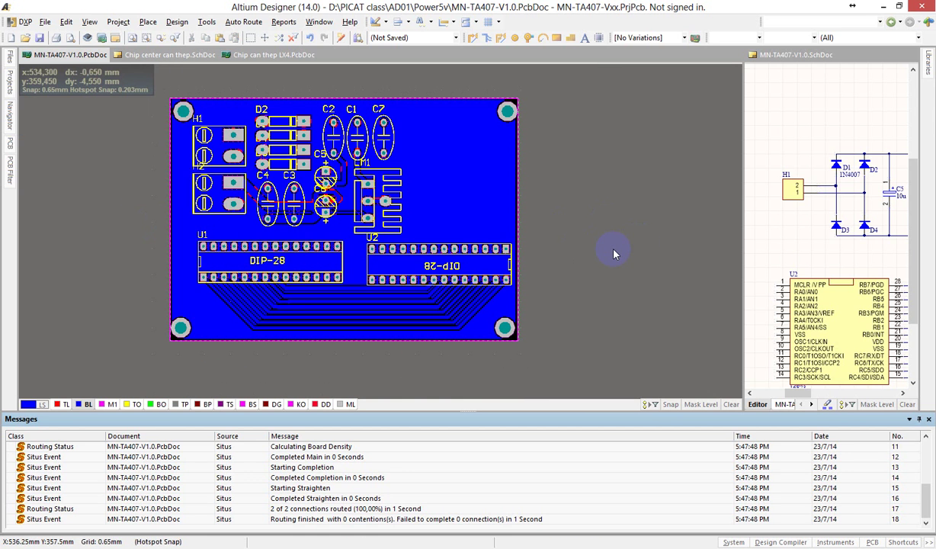
pyautogui.click(68, 23)
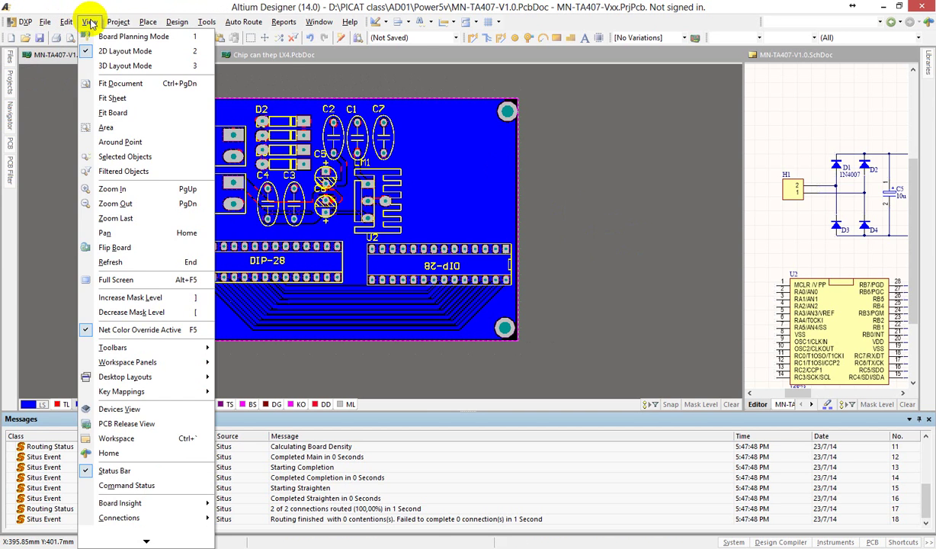
pyautogui.moveTo(148, 22)
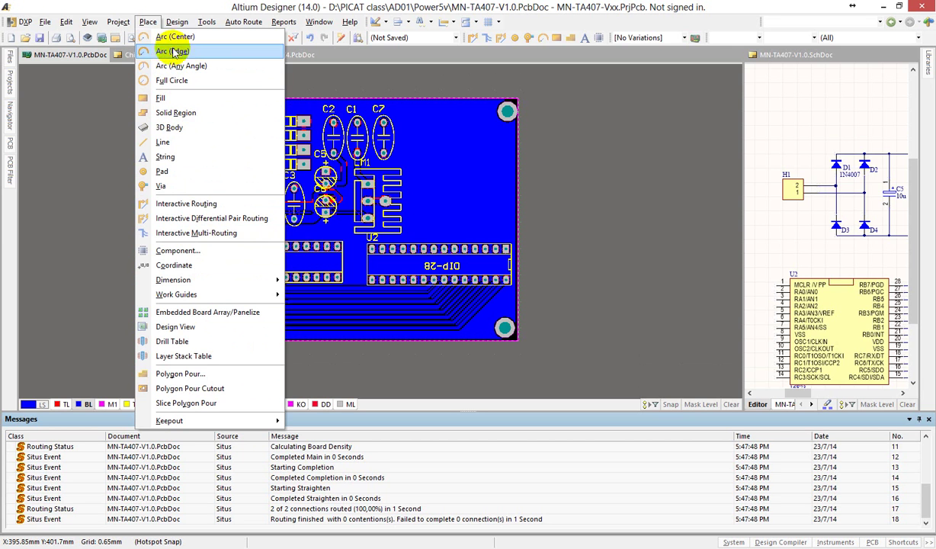
pyautogui.moveTo(177, 23)
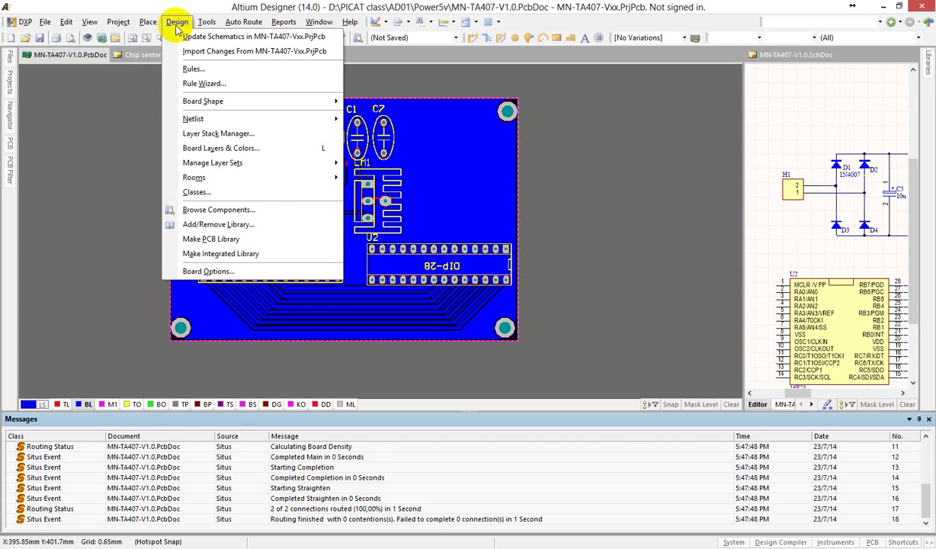
pyautogui.moveTo(208, 26)
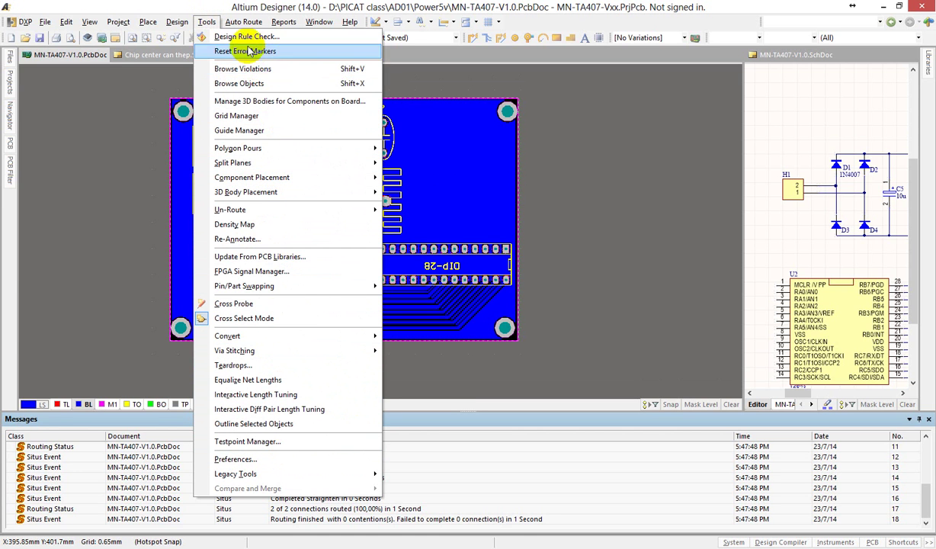
pyautogui.moveTo(239, 24)
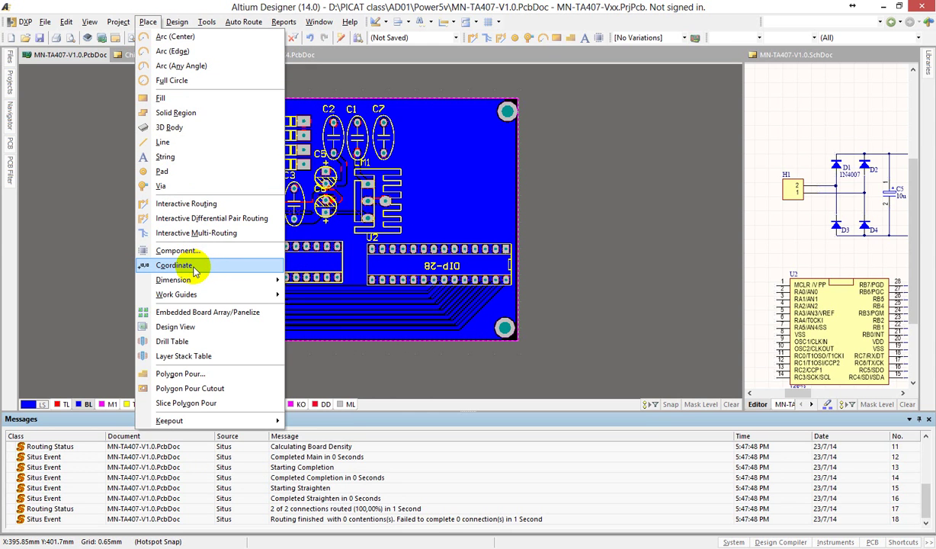
pyautogui.moveTo(195, 282)
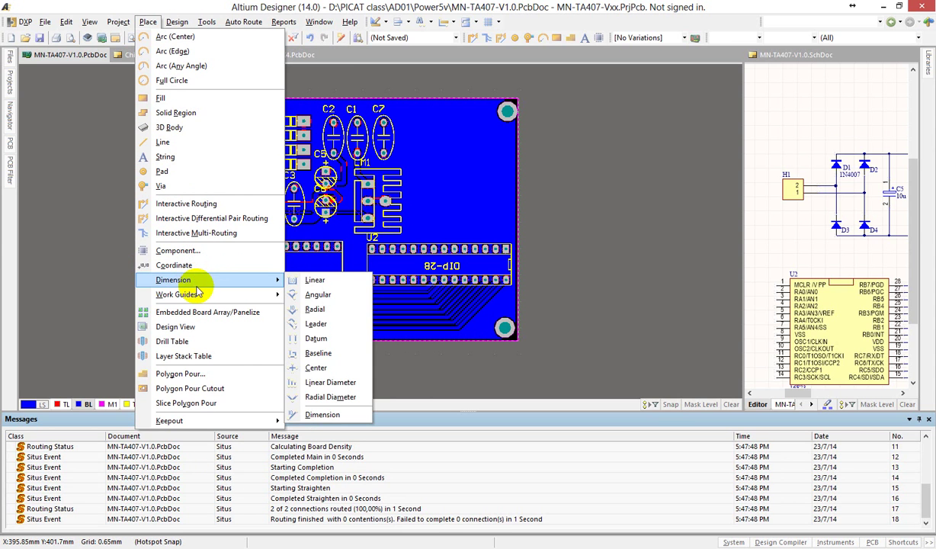
pyautogui.moveTo(199, 299)
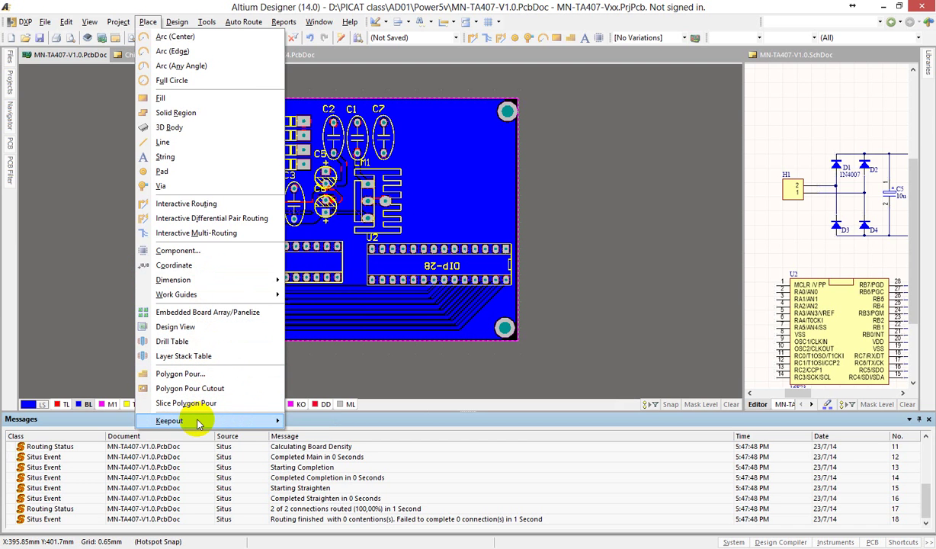
pyautogui.moveTo(198, 423)
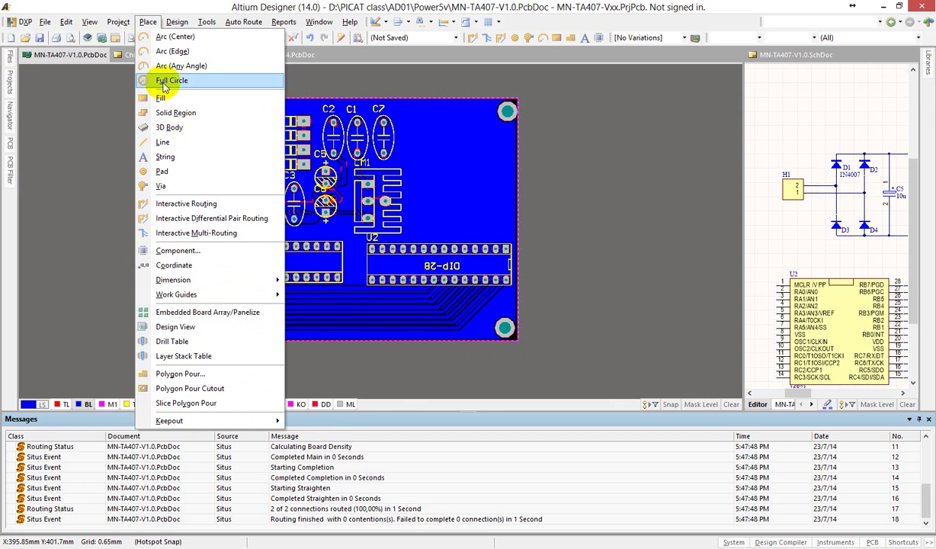
pyautogui.moveTo(120, 26)
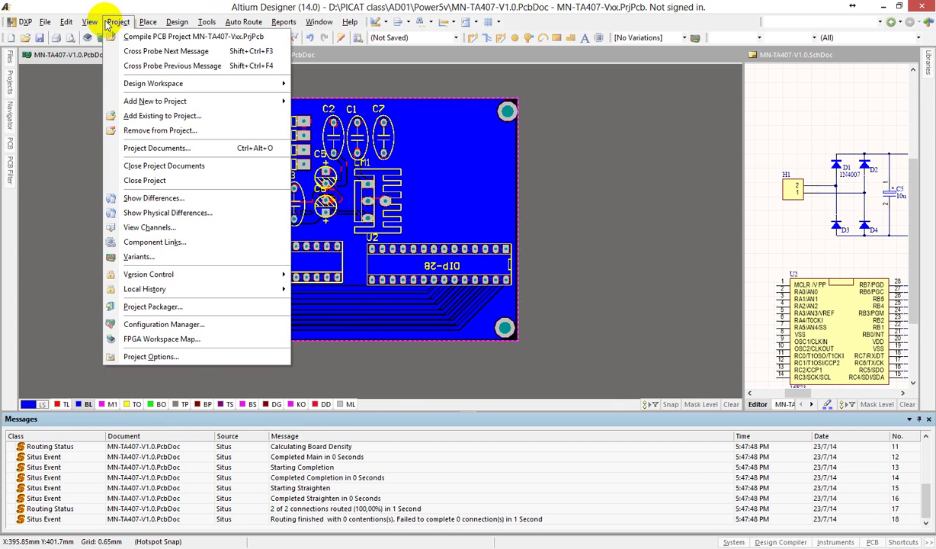
pyautogui.moveTo(91, 24)
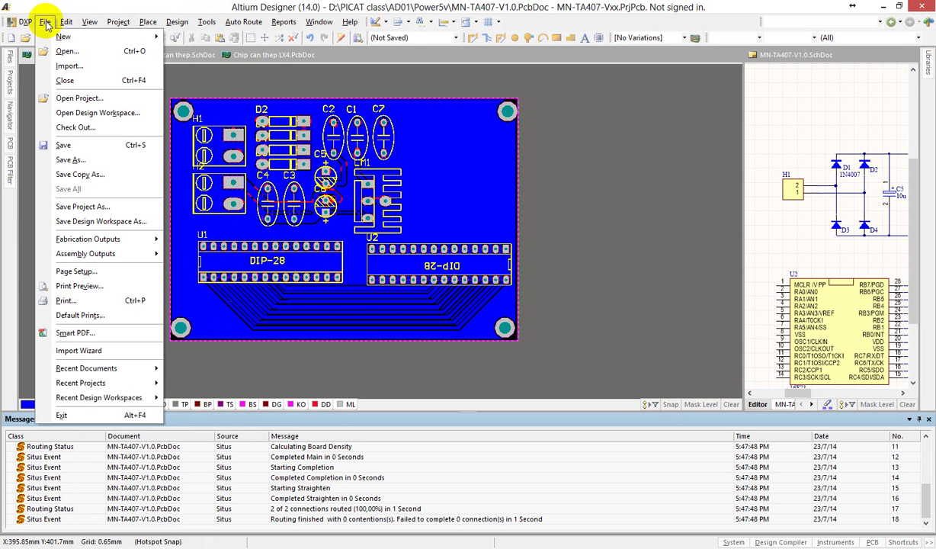
pyautogui.click(71, 10)
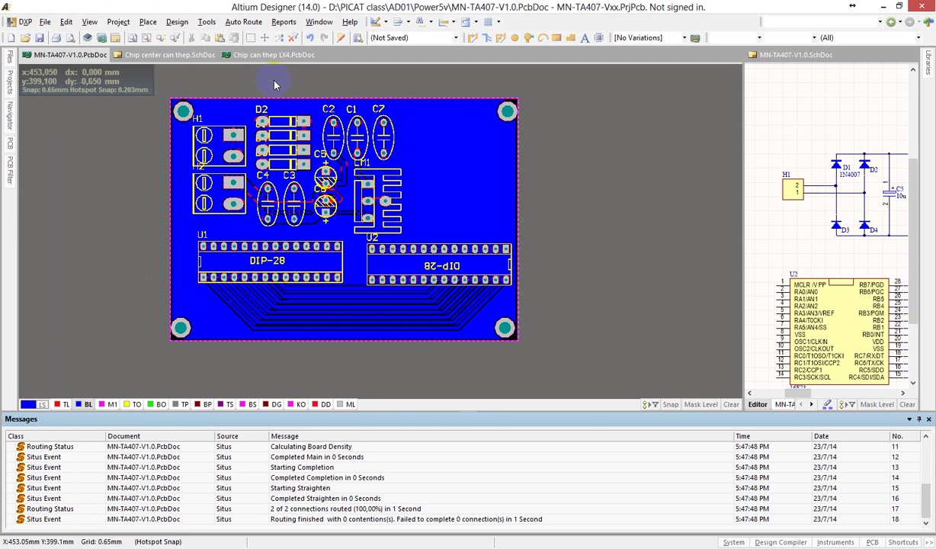
pyautogui.moveTo(275, 86); pyautogui.dragTo(263, 99, button='right')
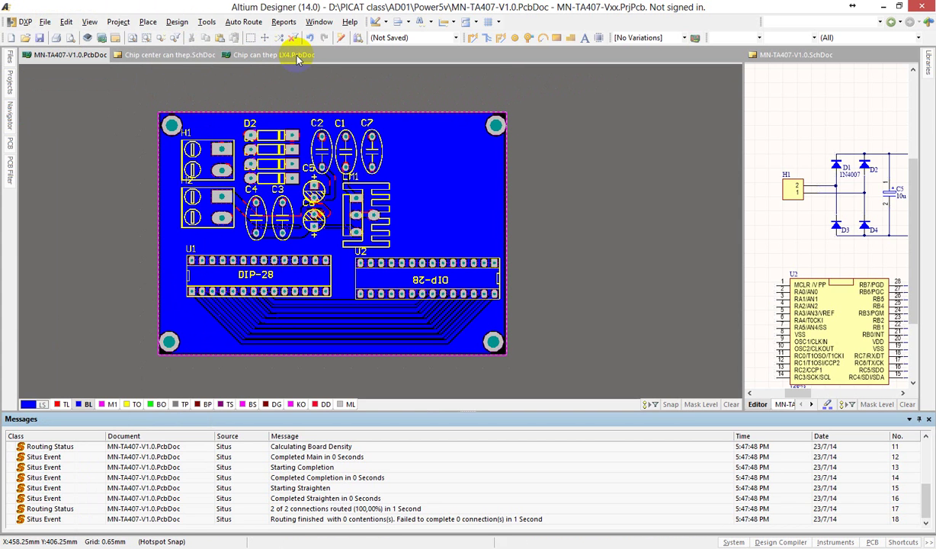
pyautogui.click(282, 23)
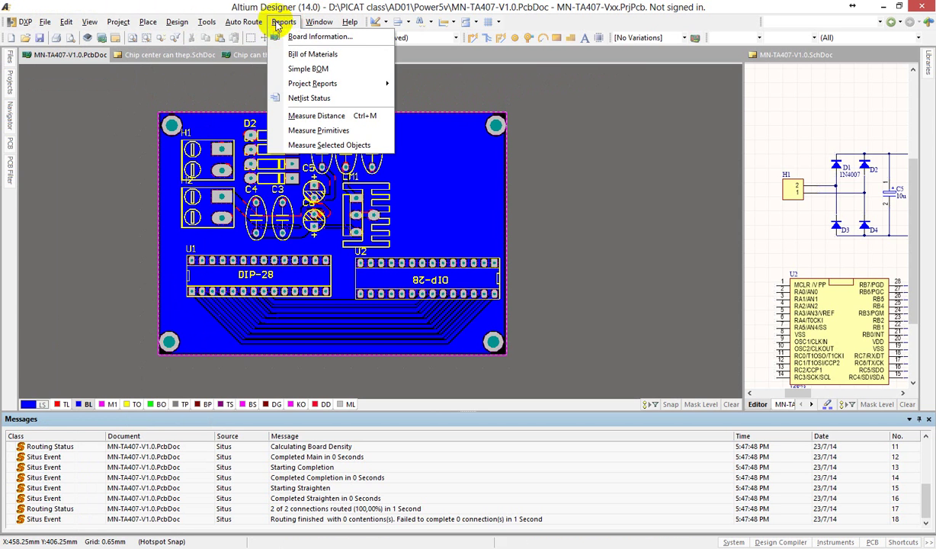
pyautogui.click(243, 22)
# View the finished board in 3D from several angles and return to the 2D layout
pyautogui.moveTo(108, 183); pyautogui.dragTo(137, 202, button='right')
pyautogui.moveTo(312, 304); pyautogui.dragTo(313, 286, button='right')
pyautogui.press('3')
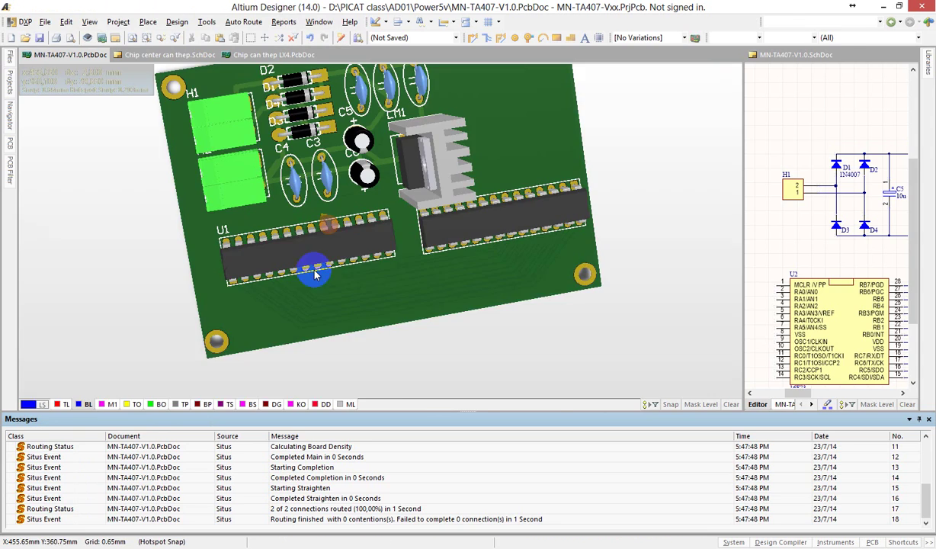
pyautogui.keyDown('shift'); pyautogui.moveTo(439, 178); pyautogui.dragTo(455, 248, button='right'); pyautogui.keyUp('shift')
pyautogui.keyDown('shift'); pyautogui.moveTo(358, 201); pyautogui.dragTo(217, 263, button='right'); pyautogui.keyUp('shift')
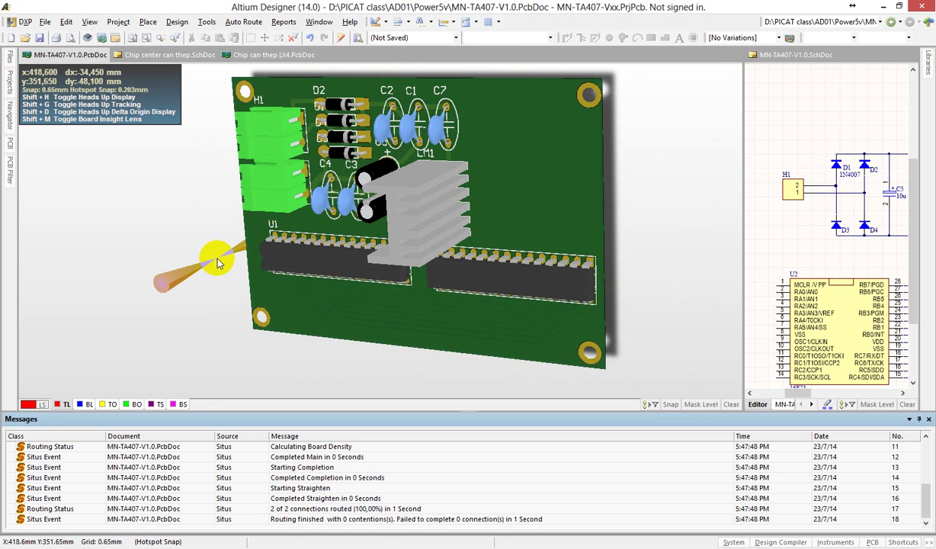
pyautogui.keyDown('shift'); pyautogui.moveTo(287, 234); pyautogui.dragTo(502, 145, button='right'); pyautogui.keyUp('shift')
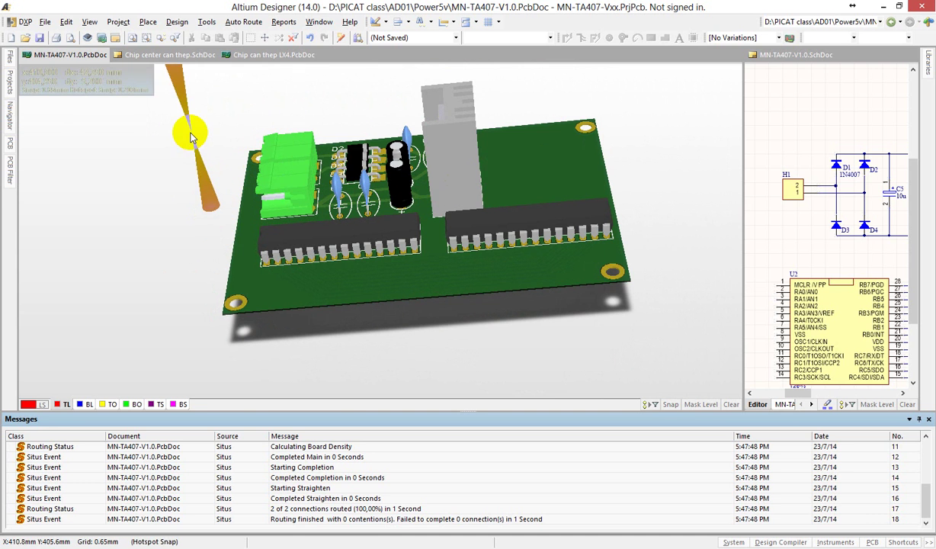
pyautogui.press('2')
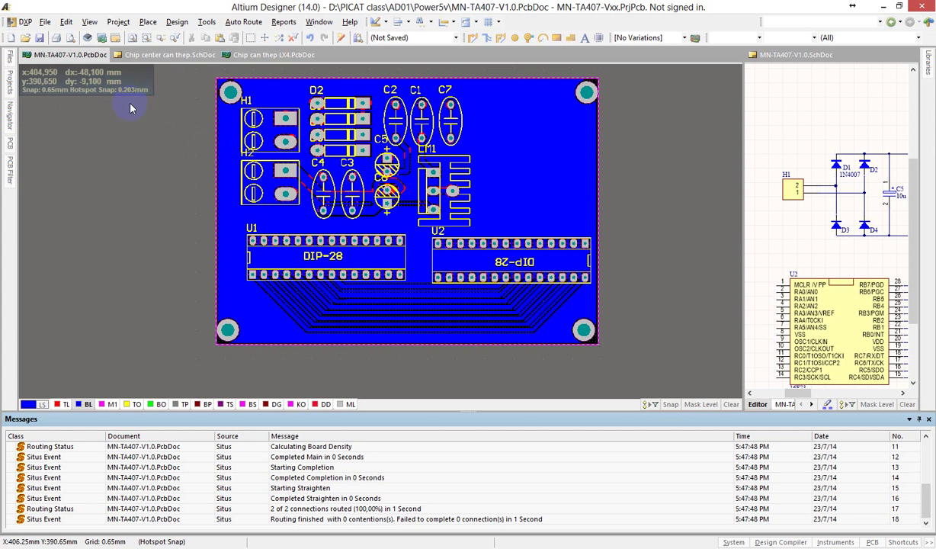
# Open the Final fabrication output's print preview, look through the artwork pages and return to the first page
pyautogui.moveTo(188, 139); pyautogui.dragTo(153, 177, button='right')
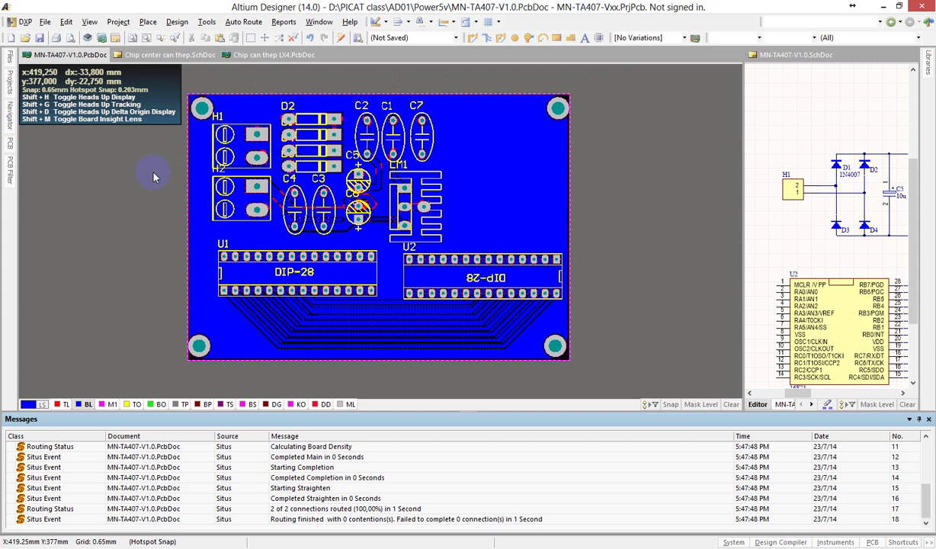
pyautogui.click(45, 23)
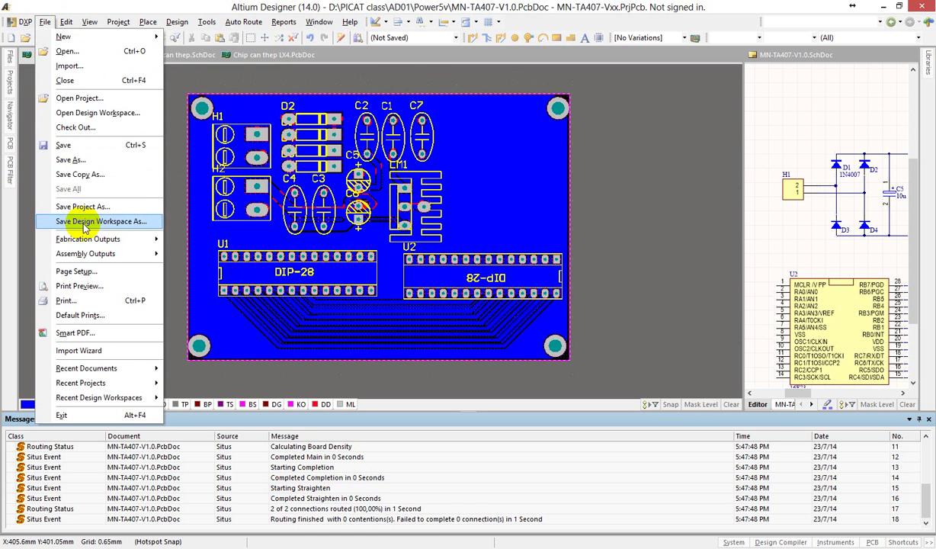
pyautogui.moveTo(90, 241)
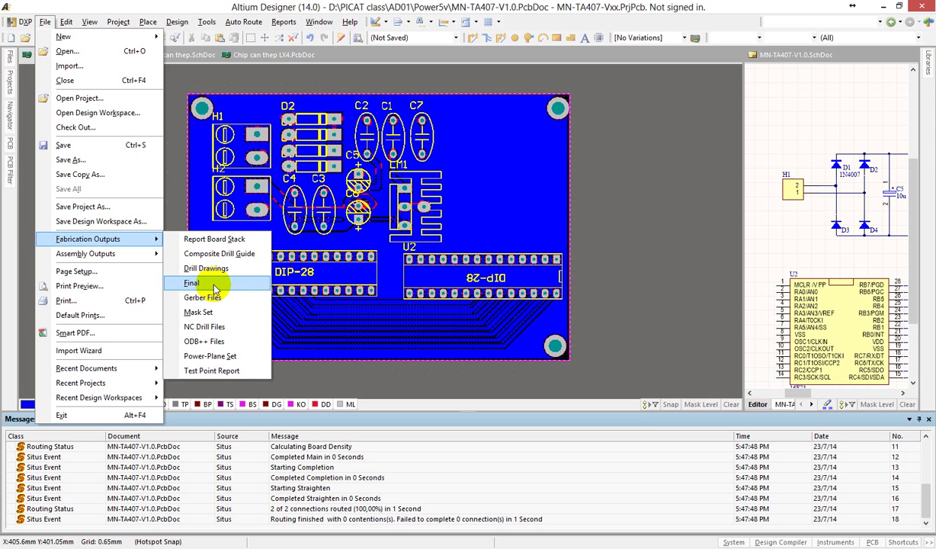
pyautogui.click(215, 287)
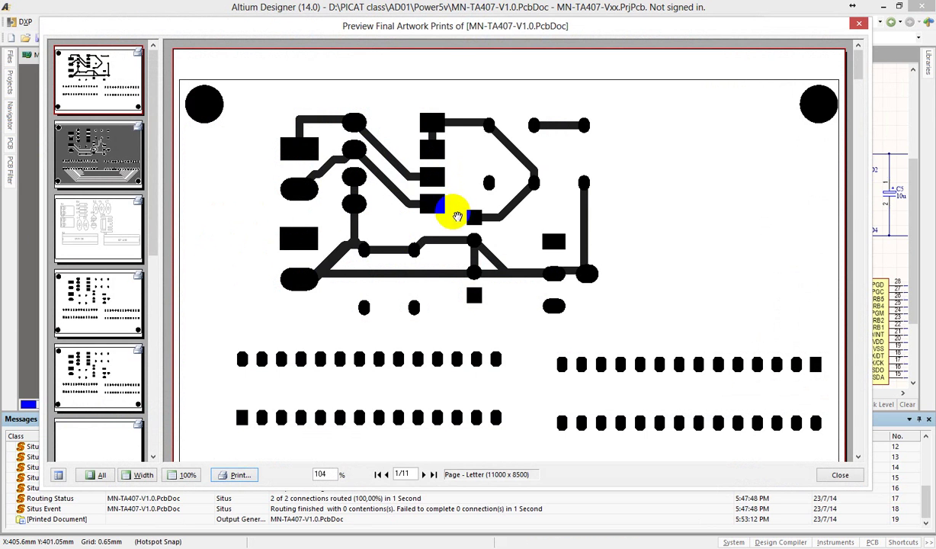
pyautogui.keyDown('ctrl'); pyautogui.scroll(-8, 457, 226); pyautogui.keyUp('ctrl')
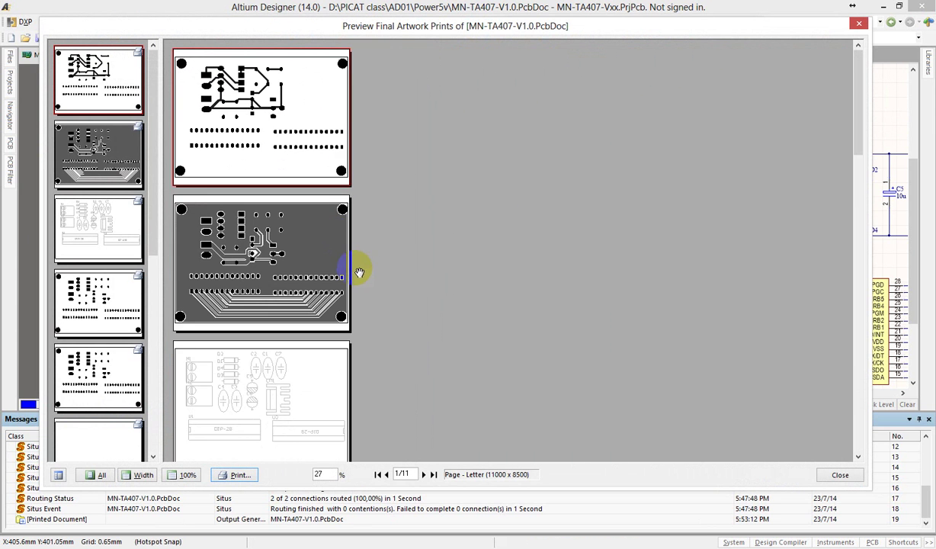
pyautogui.keyDown('ctrl'); pyautogui.scroll(-4, 246, 313); pyautogui.keyUp('ctrl')
pyautogui.keyDown('ctrl'); pyautogui.scroll(2, 238, 324); pyautogui.keyUp('ctrl')
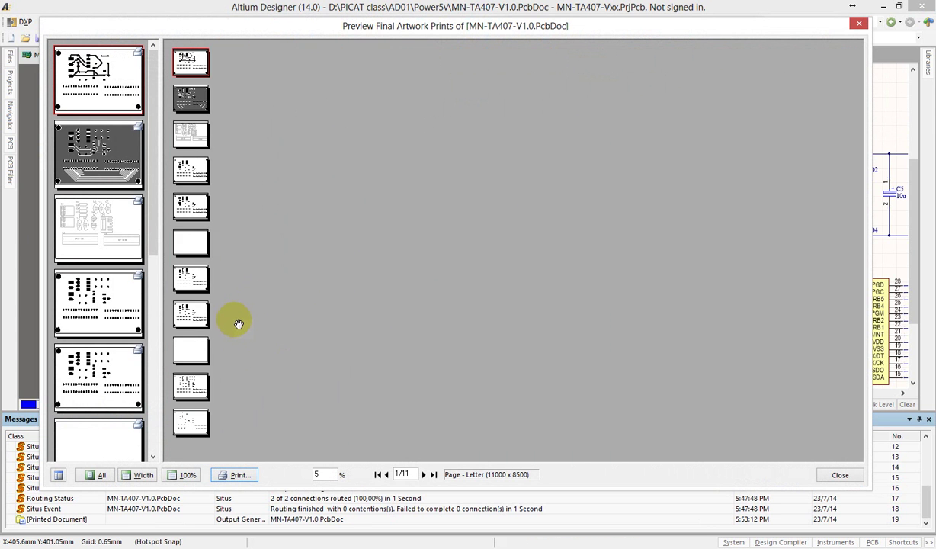
pyautogui.keyDown('ctrl'); pyautogui.scroll(6, 220, 200); pyautogui.keyUp('ctrl')
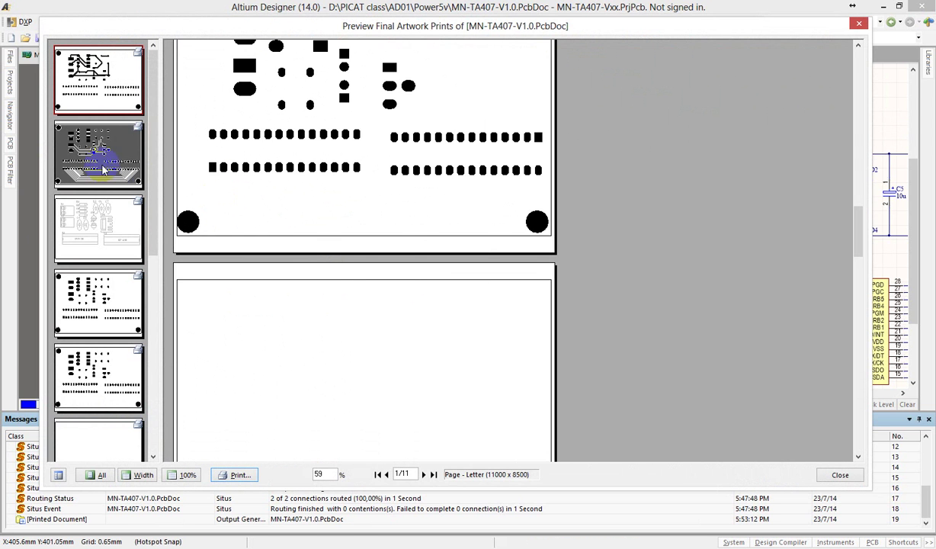
pyautogui.click(88, 84)
# Open the page setup for the Final artwork prints and set the paper size to A4
pyautogui.rightClick(367, 191)
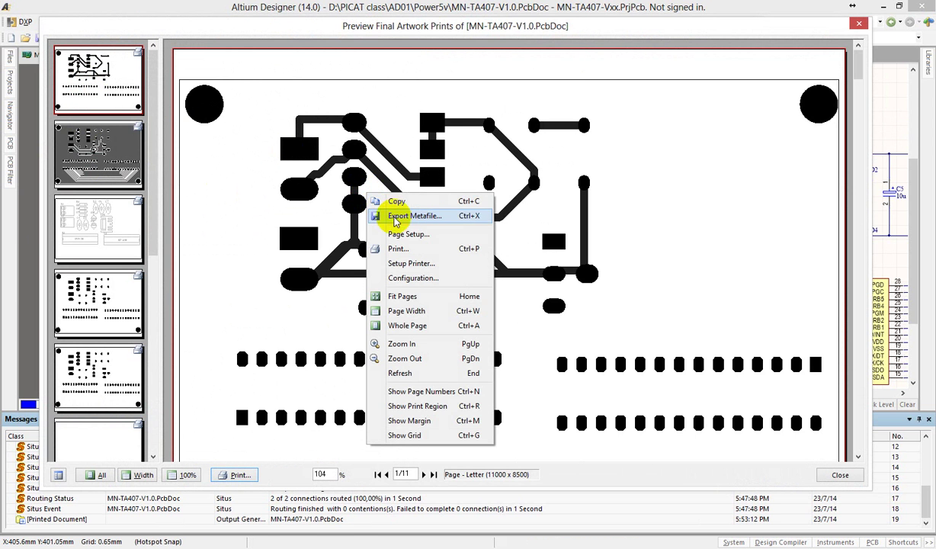
pyautogui.click(406, 235)
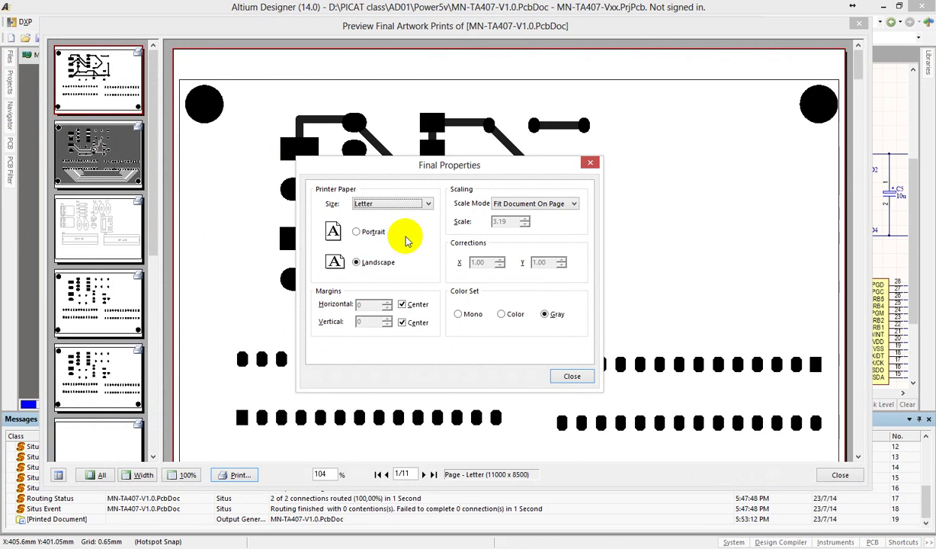
pyautogui.click(388, 204)
pyautogui.click(374, 255)
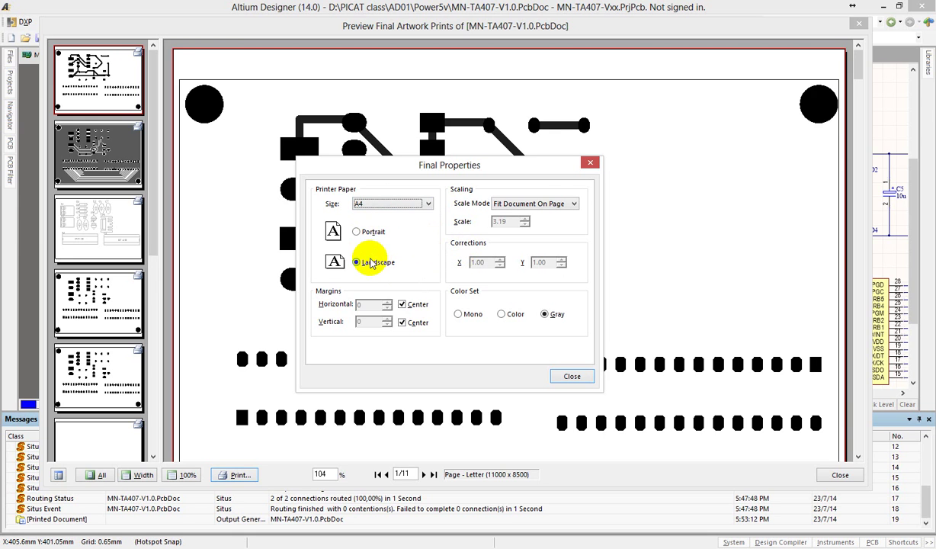
# Set the artwork prints to Scaled Print at scale 1 with the Mono colour set, and inspect the board on the first page
pyautogui.click(563, 203)
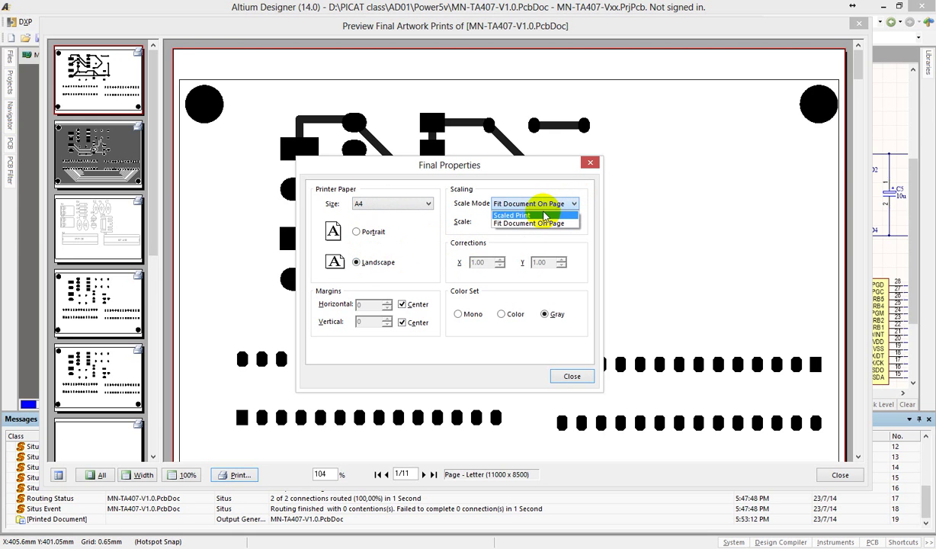
pyautogui.click(536, 217)
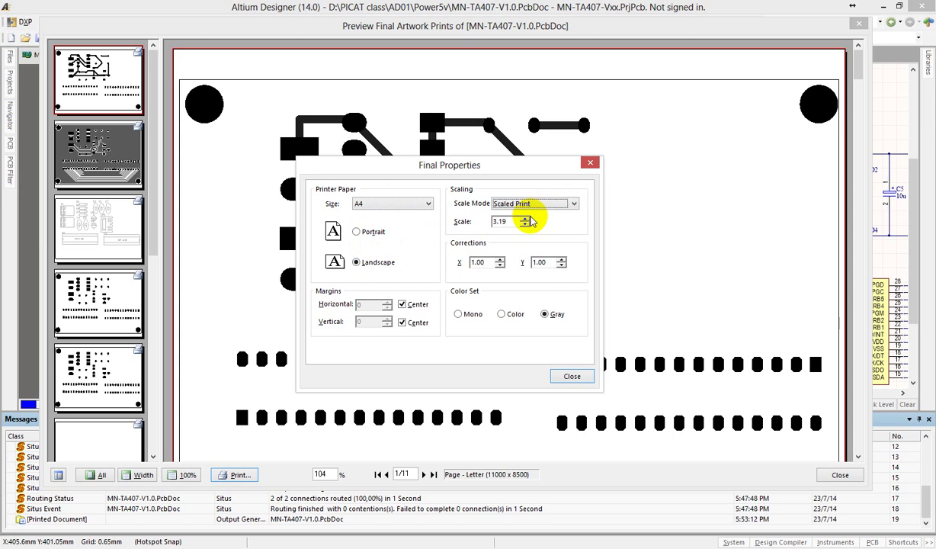
pyautogui.doubleClick(502, 221)
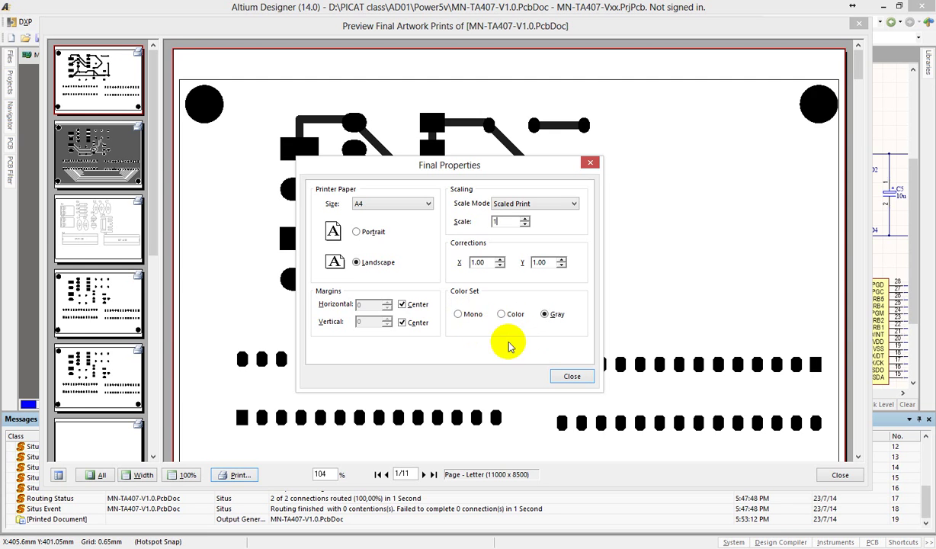
pyautogui.click(459, 315)
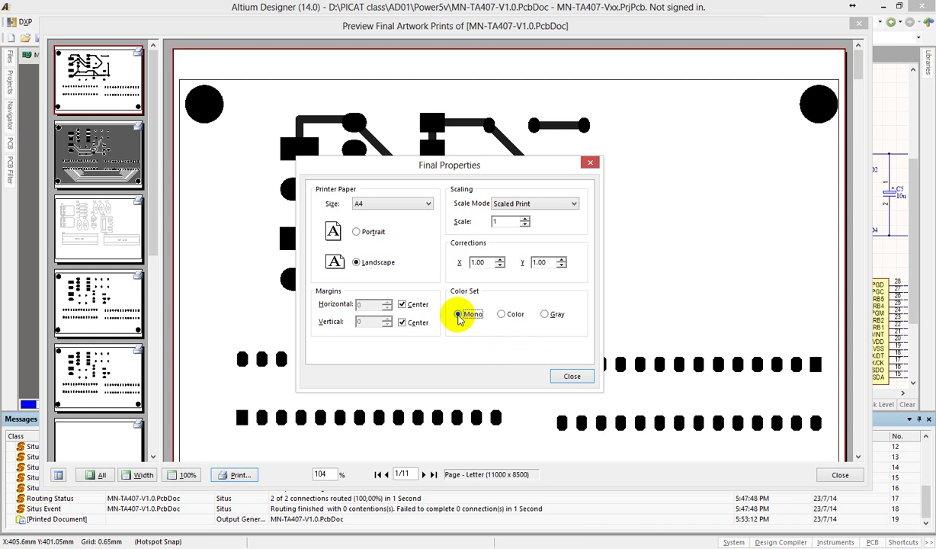
pyautogui.click(570, 375)
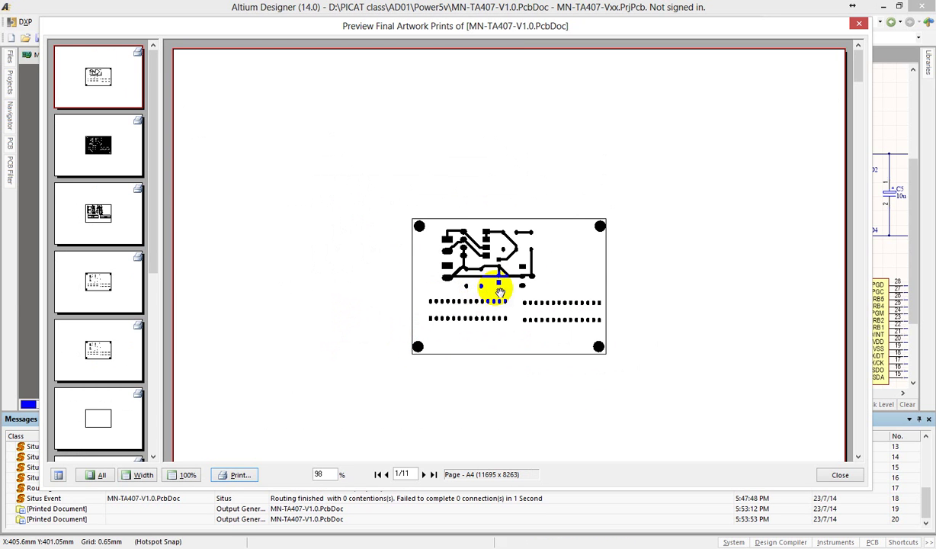
pyautogui.keyDown('ctrl'); pyautogui.scroll(3, 495, 282); pyautogui.keyUp('ctrl')
pyautogui.keyDown('ctrl'); pyautogui.scroll(-5, 496, 286); pyautogui.keyUp('ctrl')
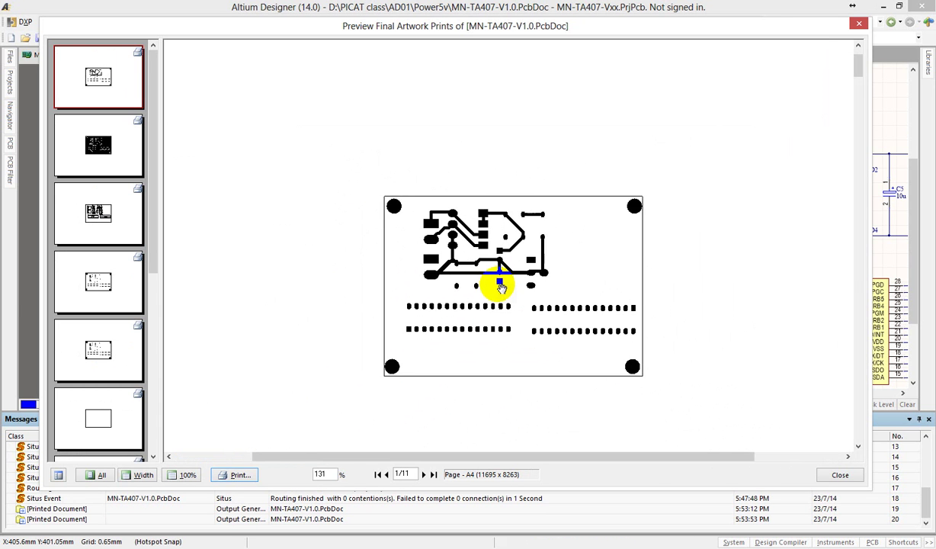
pyautogui.keyDown('ctrl'); pyautogui.scroll(4, 409, 250); pyautogui.keyUp('ctrl')
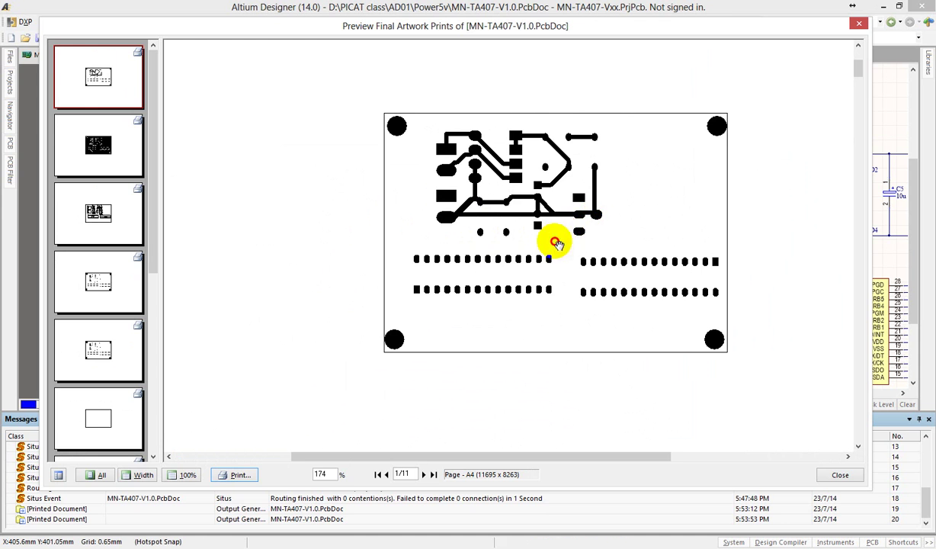
pyautogui.moveTo(594, 213); pyautogui.dragTo(494, 245, button='right')
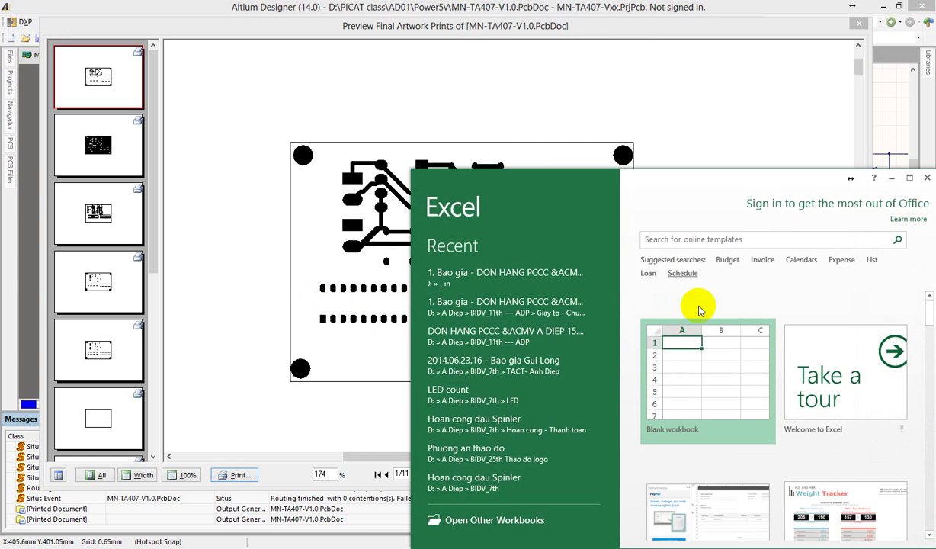
# In Excel, create a blank workbook and calculate =27*2,54 in cell A1
pyautogui.click(722, 349)
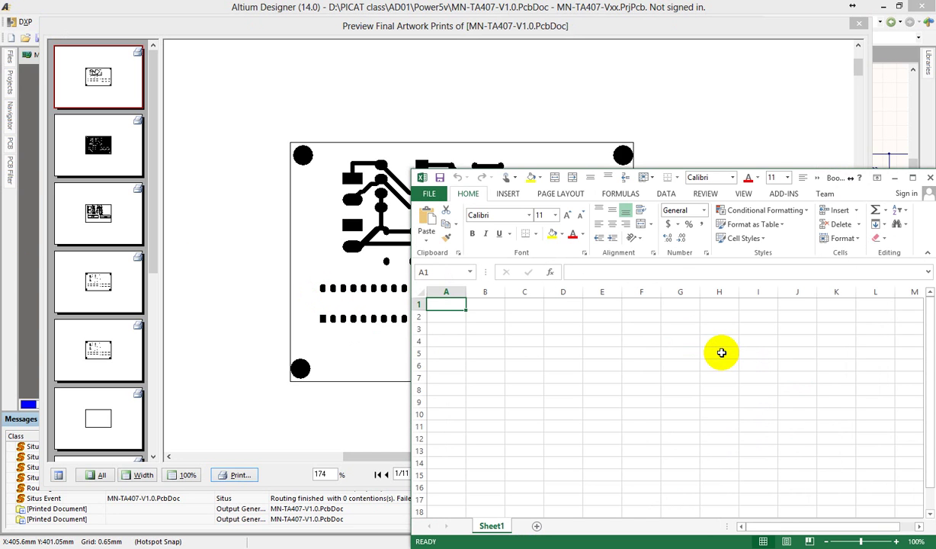
pyautogui.write('=27*2.54')
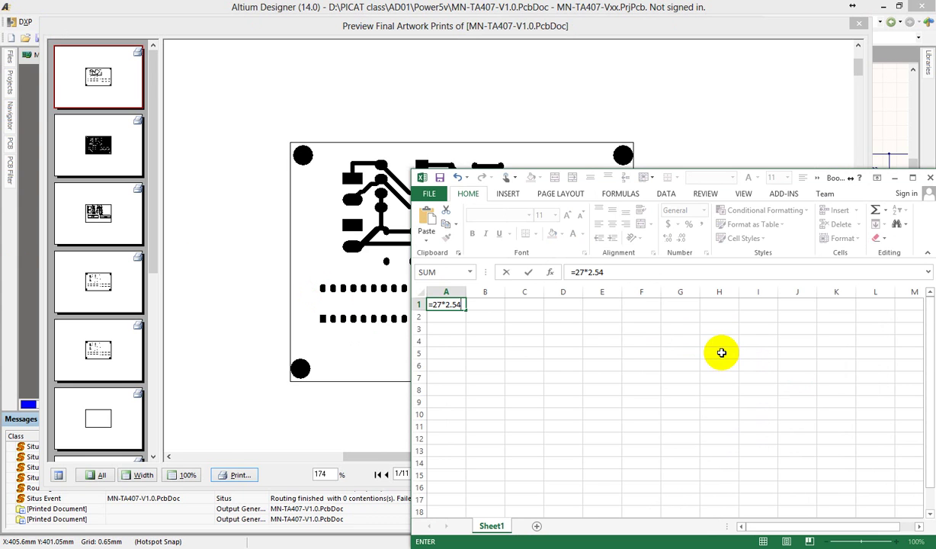
pyautogui.press('Return')
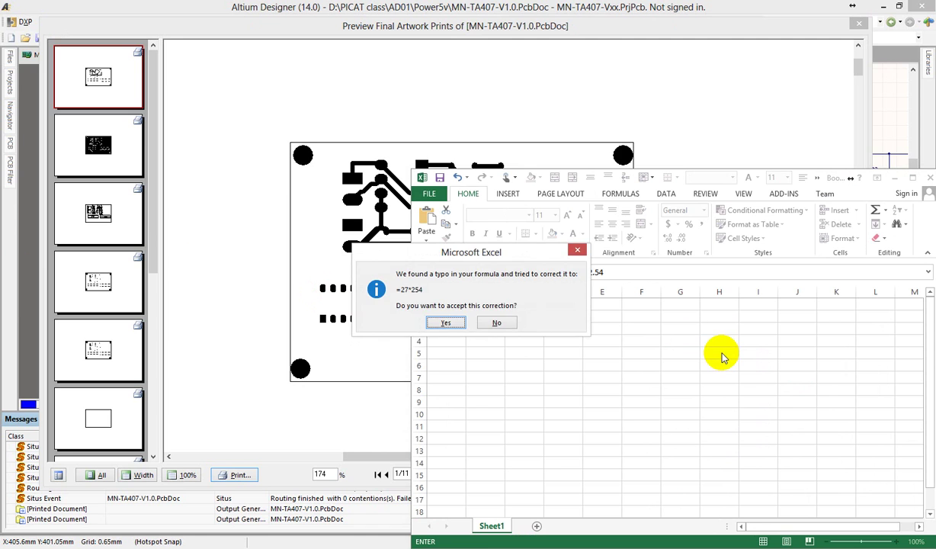
pyautogui.press('Return')
pyautogui.click(447, 305)
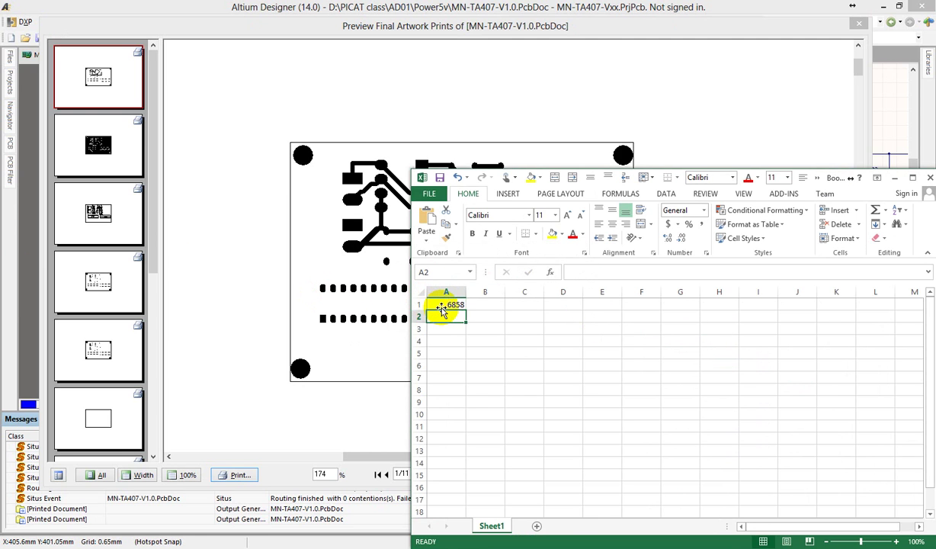
pyautogui.click(592, 273)
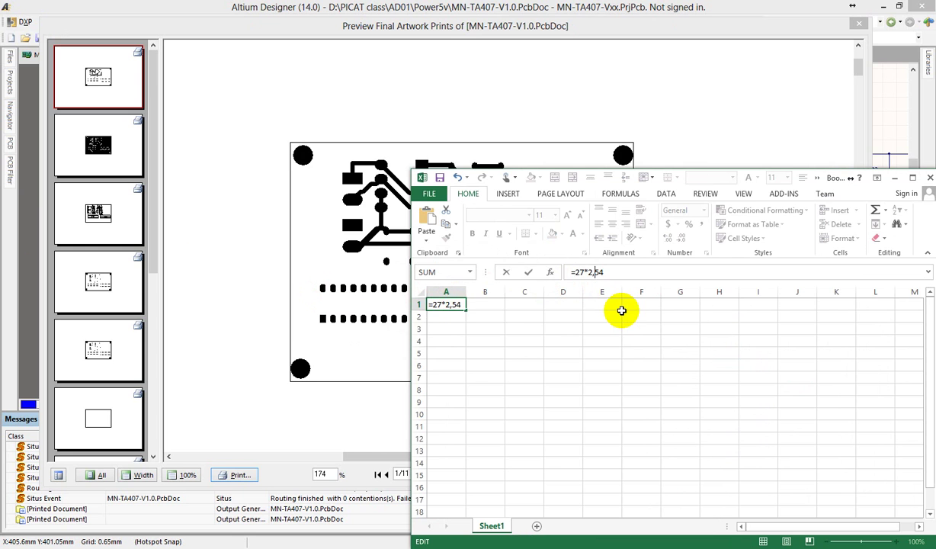
pyautogui.write(',')
pyautogui.press('Return')
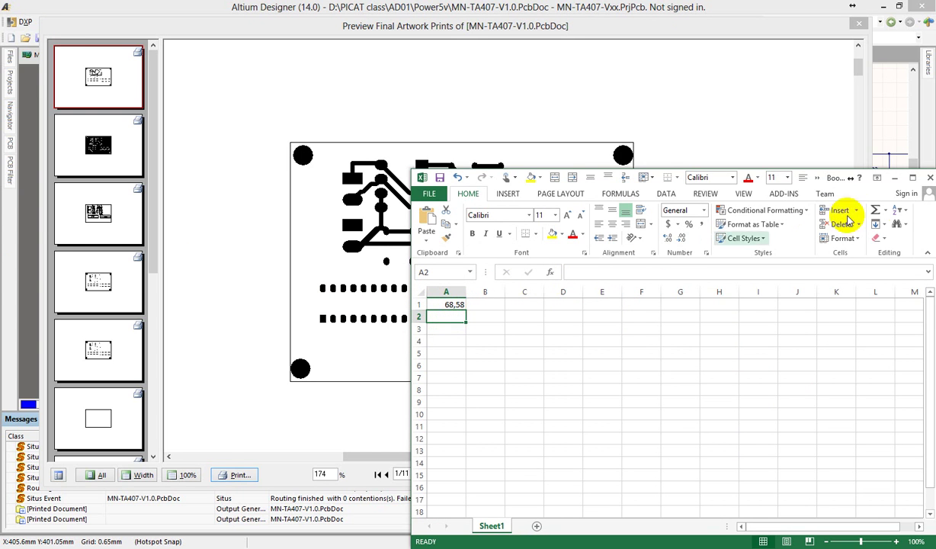
pyautogui.click(929, 179)
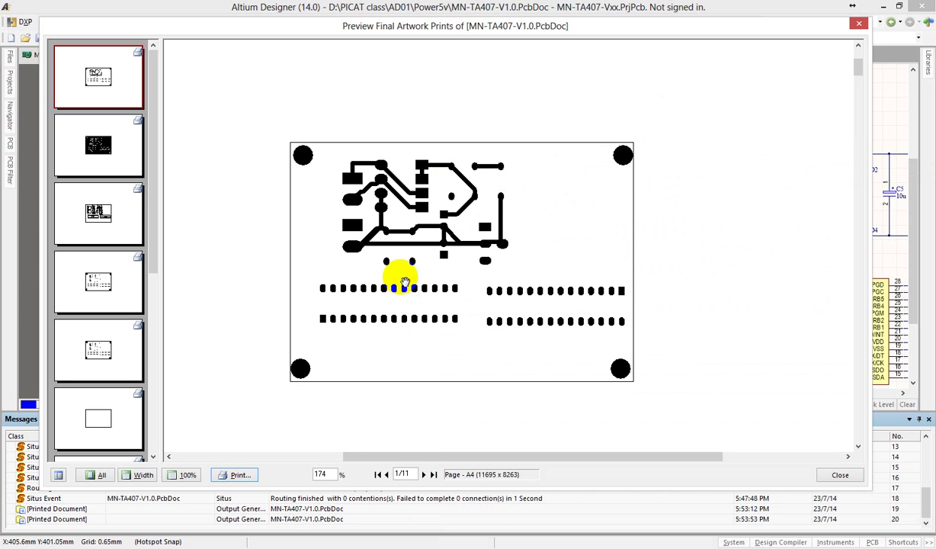
# Return to the Excel workbook and replace the formula in cell A1 with =13*2,54
pyautogui.hotkey('alt', 'Tab')
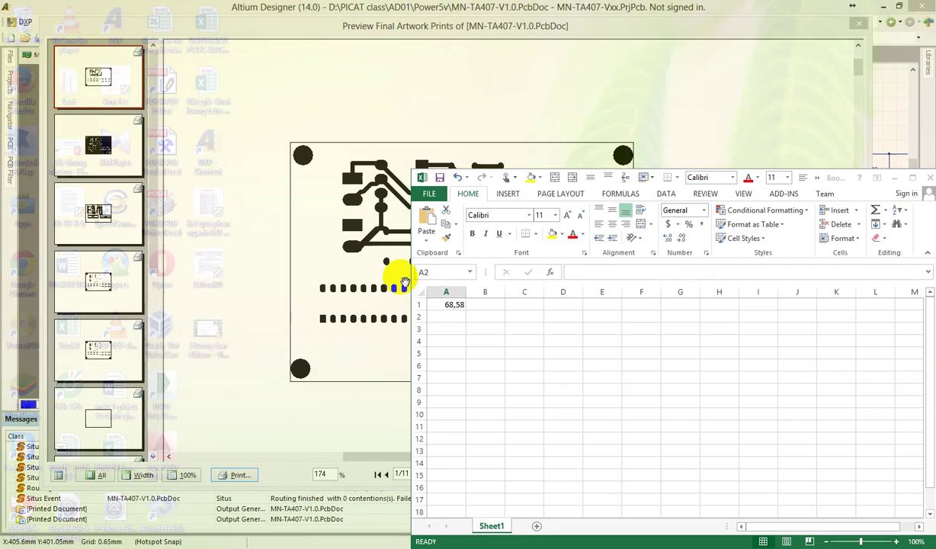
pyautogui.click(449, 306)
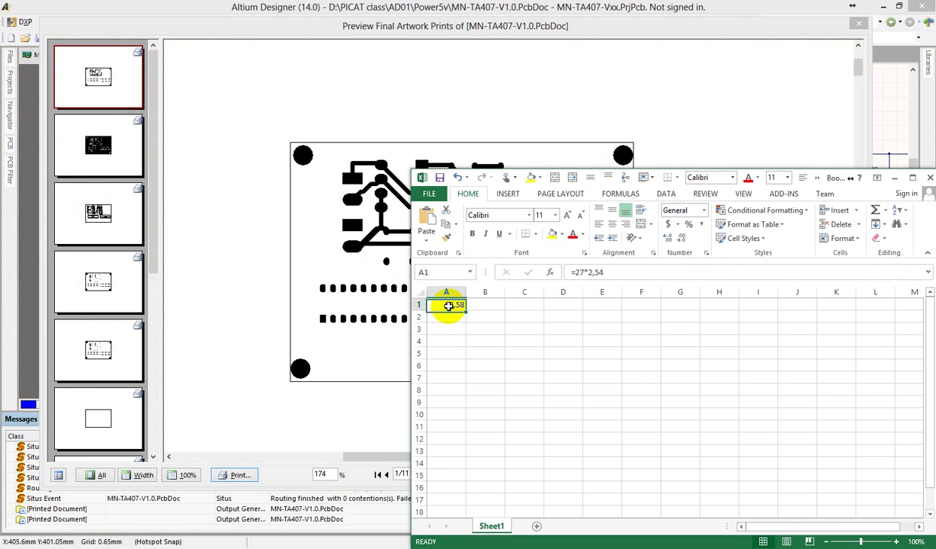
pyautogui.write('13')
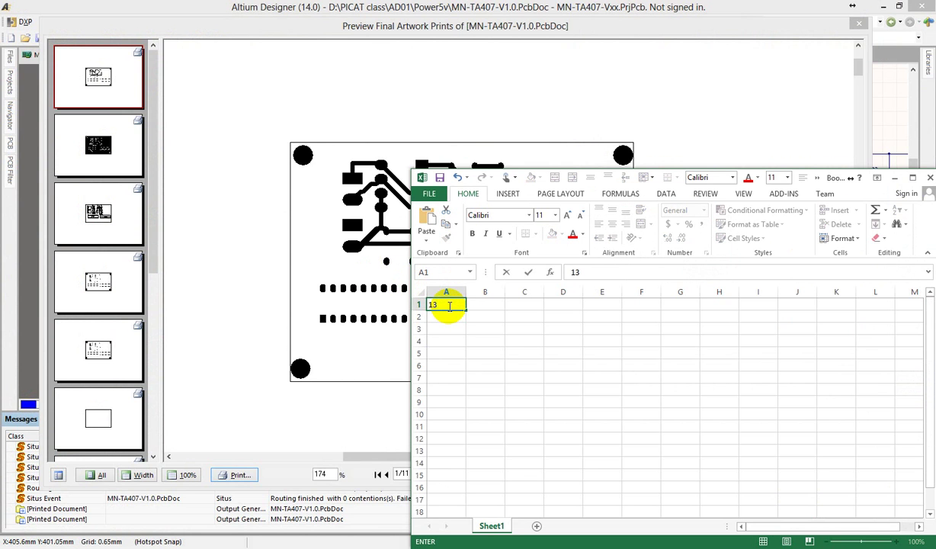
pyautogui.press('BackSpace')
pyautogui.write('=13*2,')
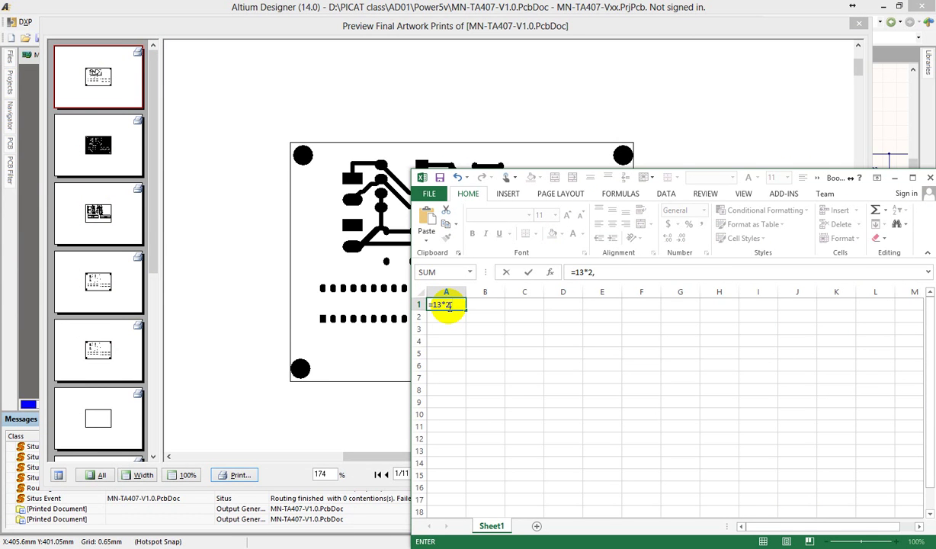
pyautogui.write('54')
pyautogui.press('Return')
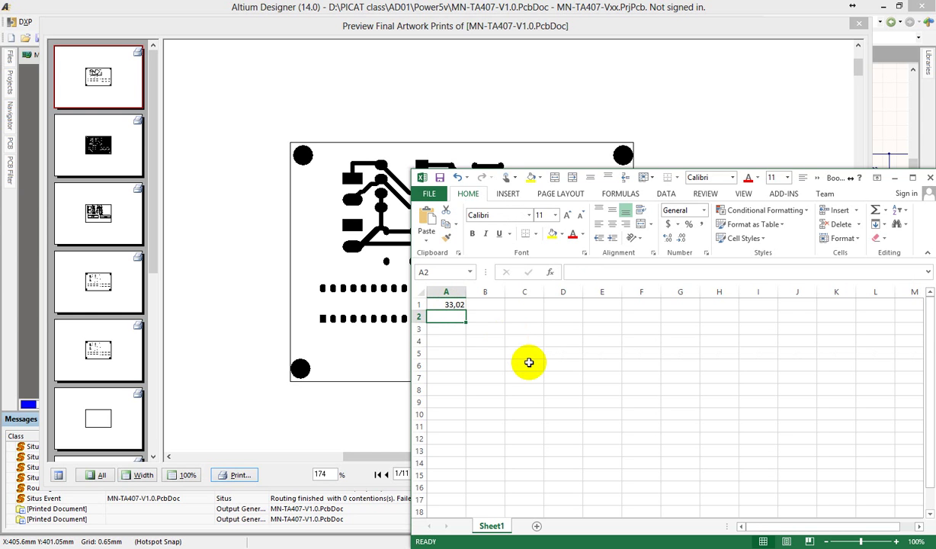
# Switch back to Altium Designer, close the artwork print preview and look over the whole PCB layout
pyautogui.click(328, 168)
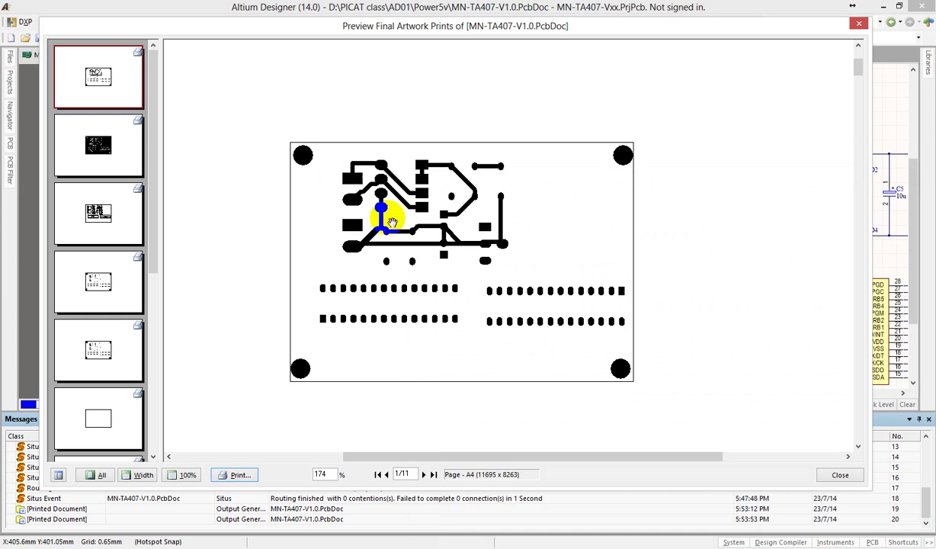
pyautogui.click(840, 474)
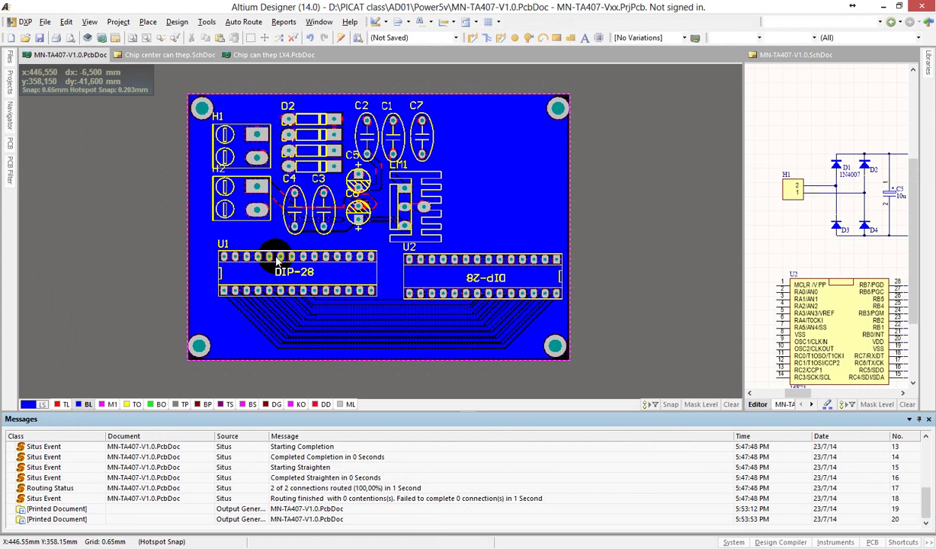
pyautogui.keyDown('ctrl'); pyautogui.scroll(-1, 294, 256); pyautogui.keyUp('ctrl')
pyautogui.keyDown('ctrl'); pyautogui.scroll(-3, 293, 256); pyautogui.keyUp('ctrl')
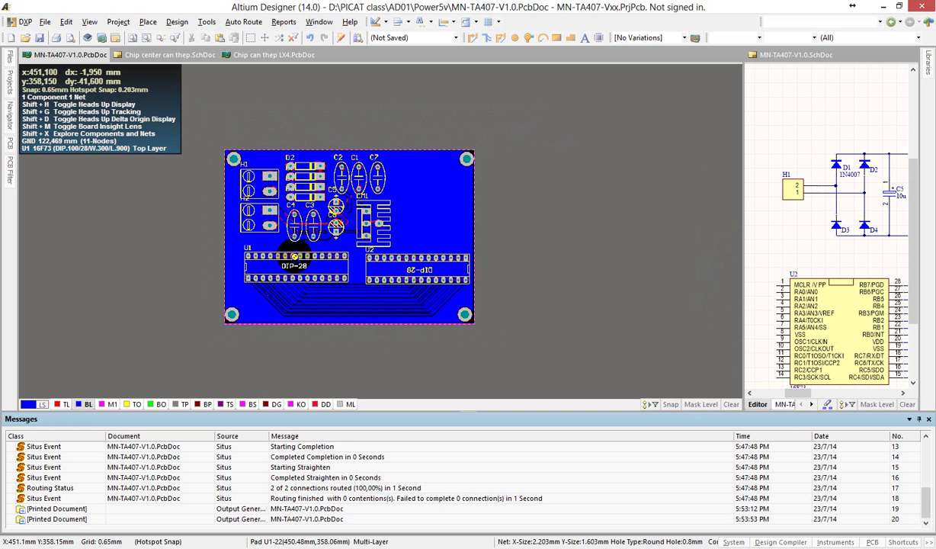
pyautogui.keyDown('ctrl'); pyautogui.scroll(1, 294, 257); pyautogui.keyUp('ctrl')
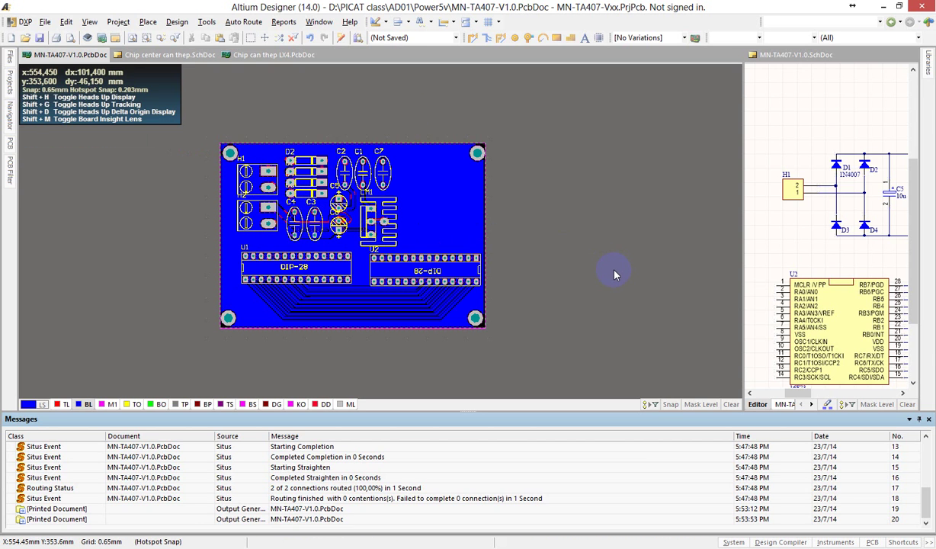
pyautogui.click(180, 241)
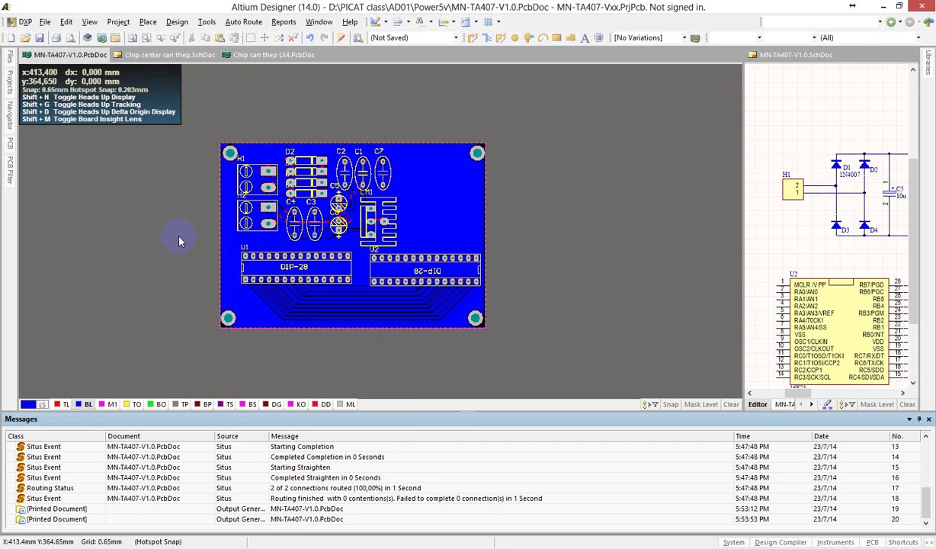
# Reopen the final artwork print preview and show the second page with the bottom copper
pyautogui.press('f')
pyautogui.press('b')
pyautogui.press('f')
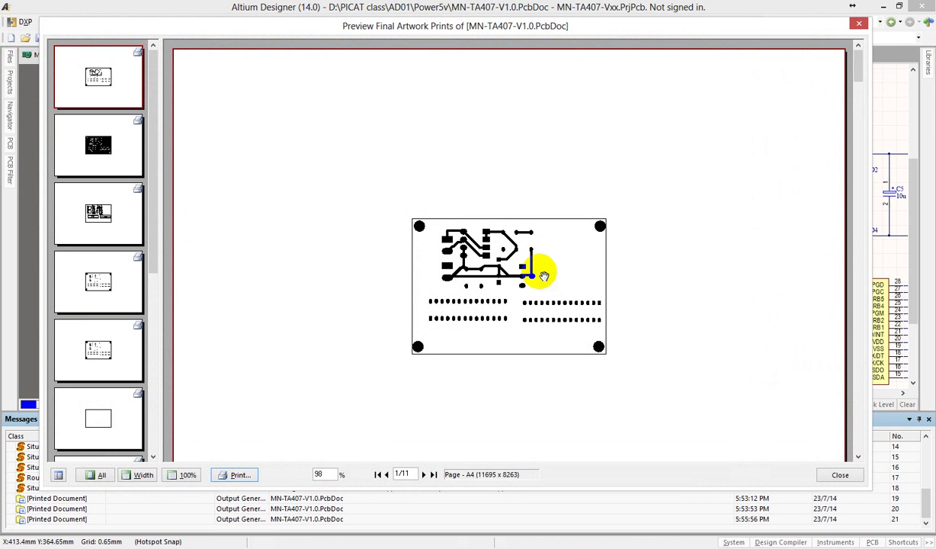
pyautogui.click(90, 153)
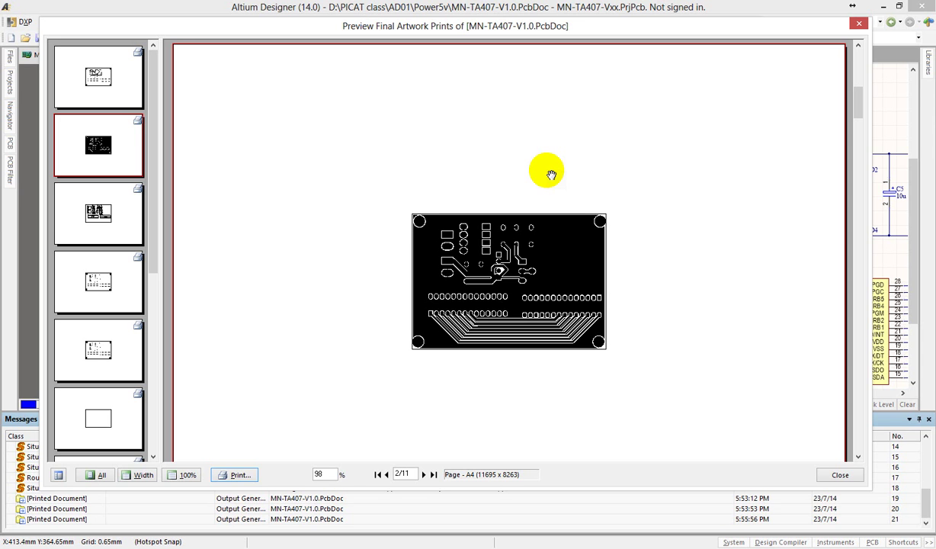
# Enable Holes for the Top Layer and Bottom Layer printouts in the artwork print configuration
pyautogui.rightClick(403, 257)
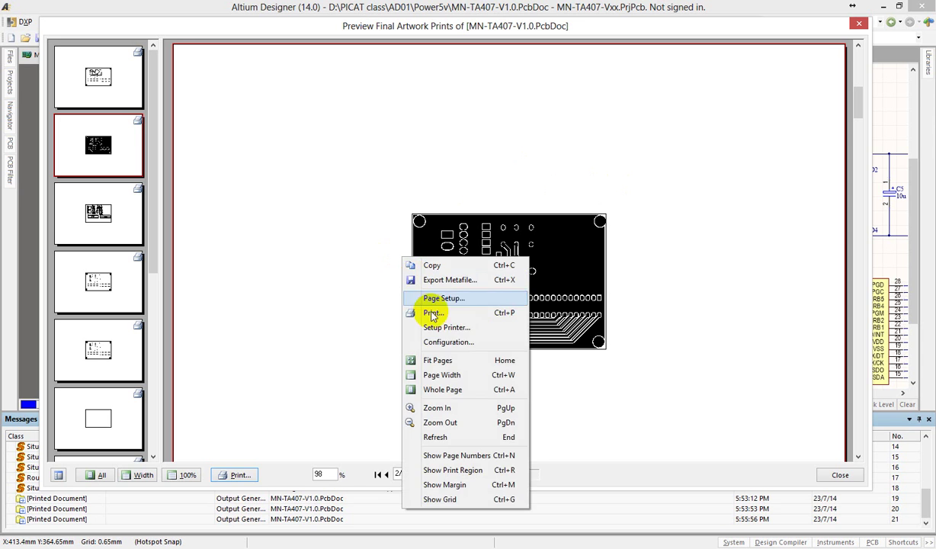
pyautogui.click(472, 343)
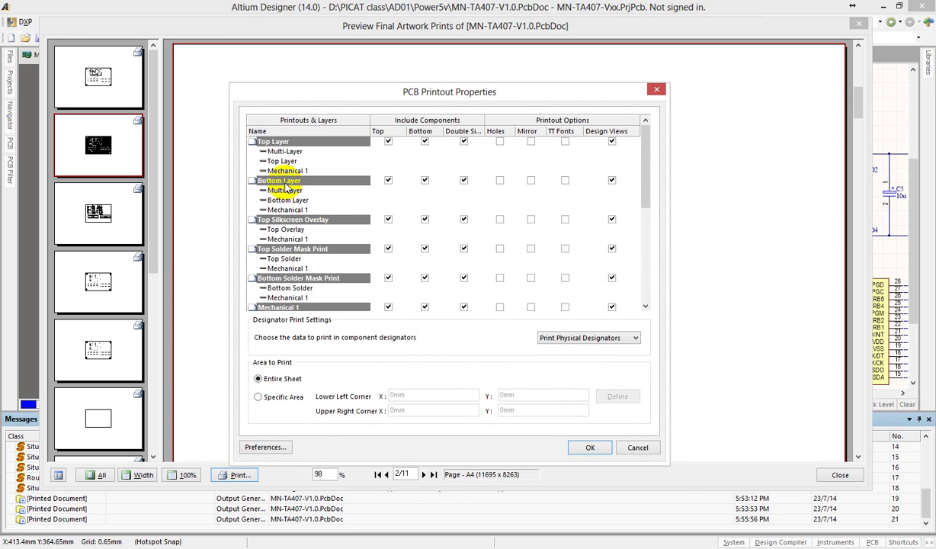
pyautogui.click(276, 141)
pyautogui.click(277, 181)
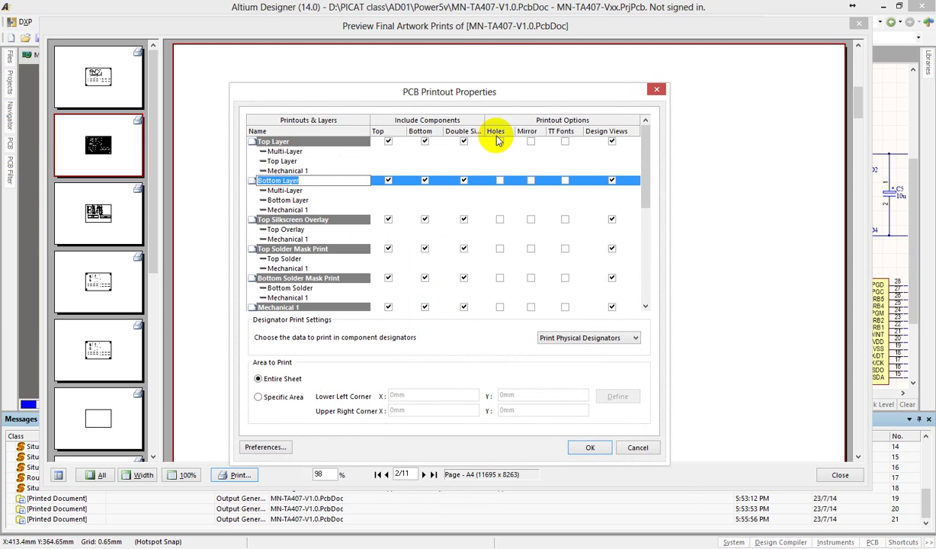
pyautogui.click(498, 141)
pyautogui.click(499, 180)
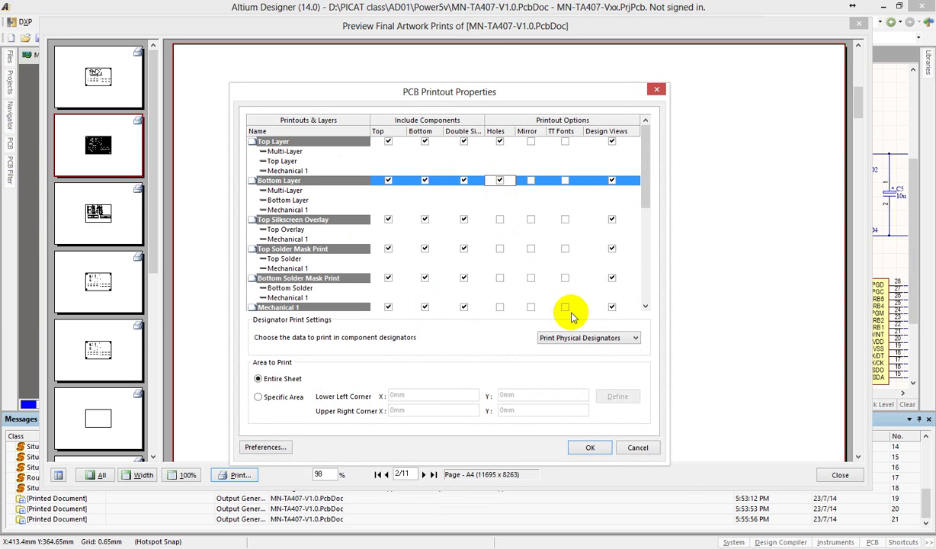
pyautogui.click(585, 447)
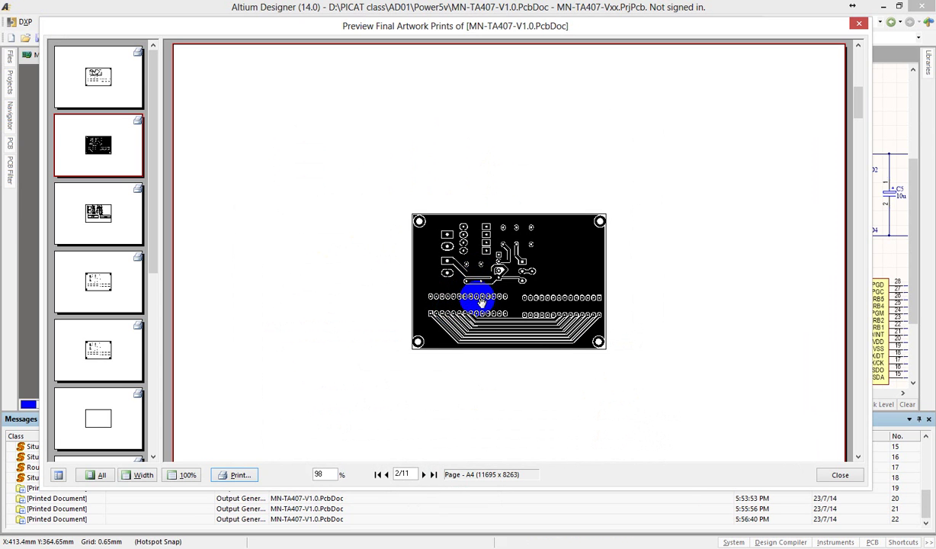
# Inspect the drill holes in the pads on the bottom layer page of the preview
pyautogui.keyDown('ctrl'); pyautogui.scroll(3, 485, 301); pyautogui.keyUp('ctrl')
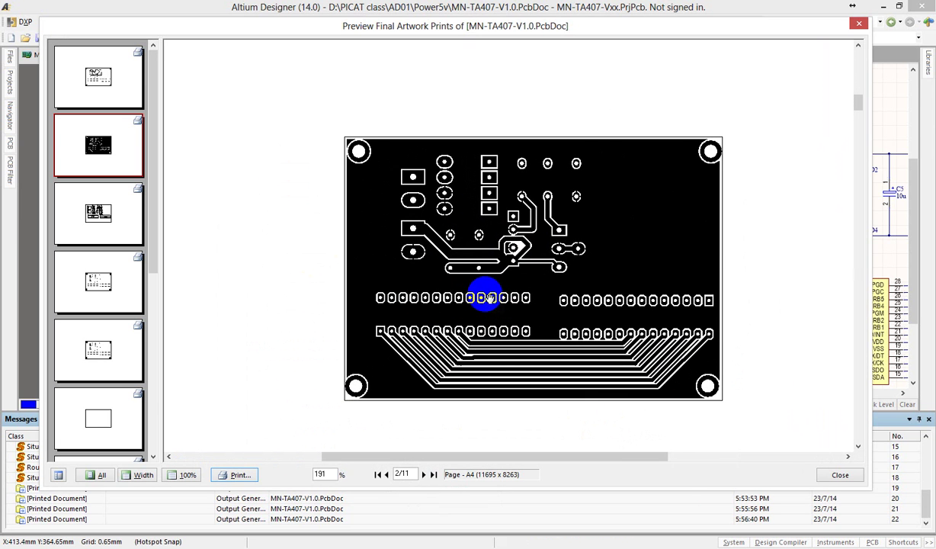
pyautogui.keyDown('ctrl'); pyautogui.scroll(1, 561, 332); pyautogui.keyUp('ctrl')
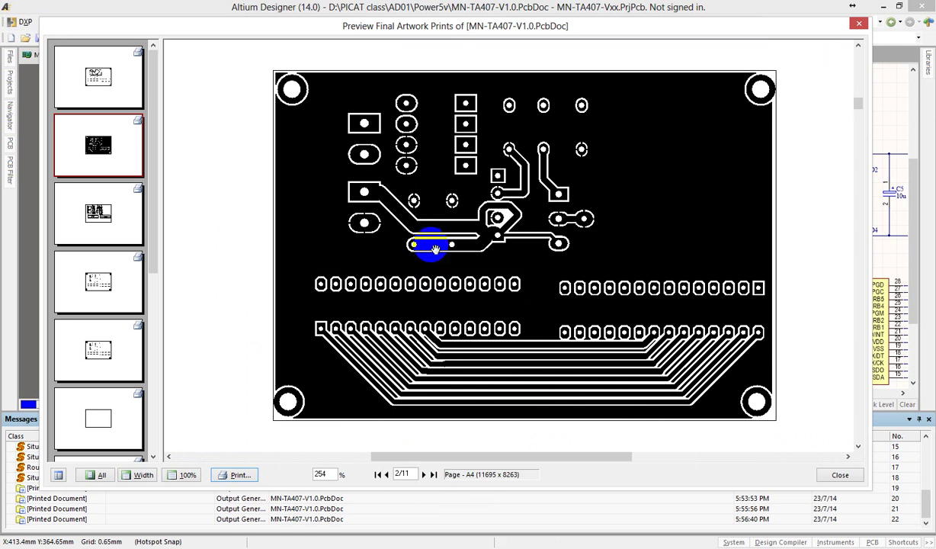
pyautogui.keyDown('ctrl'); pyautogui.scroll(-2, 435, 250); pyautogui.keyUp('ctrl')
pyautogui.keyDown('ctrl'); pyautogui.scroll(1, 434, 249); pyautogui.keyUp('ctrl')
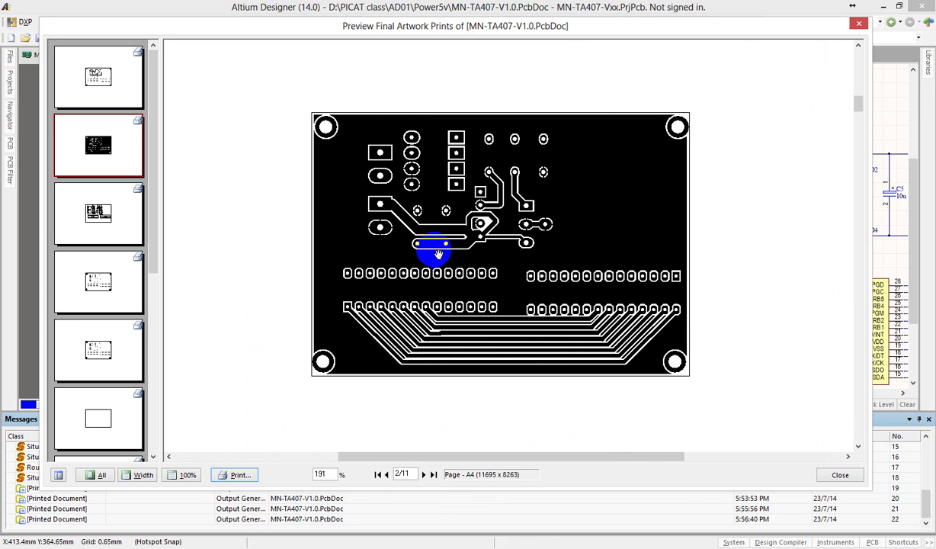
pyautogui.keyDown('ctrl'); pyautogui.scroll(-3, 439, 254); pyautogui.keyUp('ctrl')
pyautogui.keyDown('ctrl'); pyautogui.scroll(1, 316, 233); pyautogui.keyUp('ctrl')
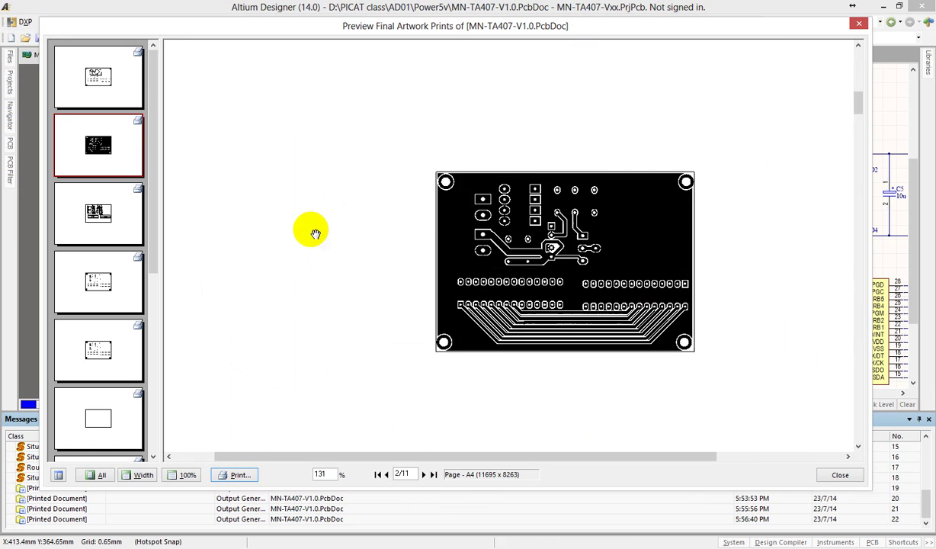
pyautogui.keyDown('ctrl'); pyautogui.scroll(-2, 336, 221); pyautogui.keyUp('ctrl')
# View the printer configuration for the artwork prints, cancel it and close the preview
pyautogui.rightClick(361, 214)
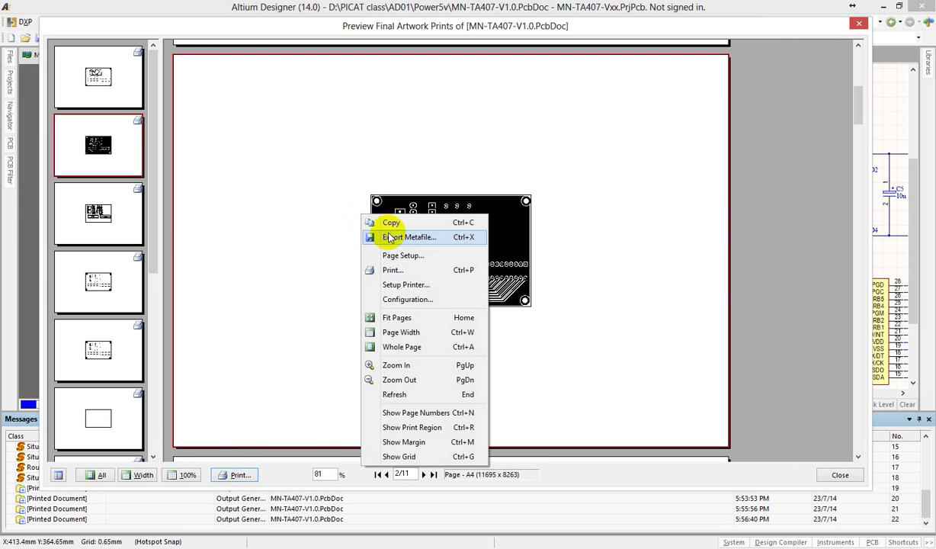
pyautogui.click(414, 271)
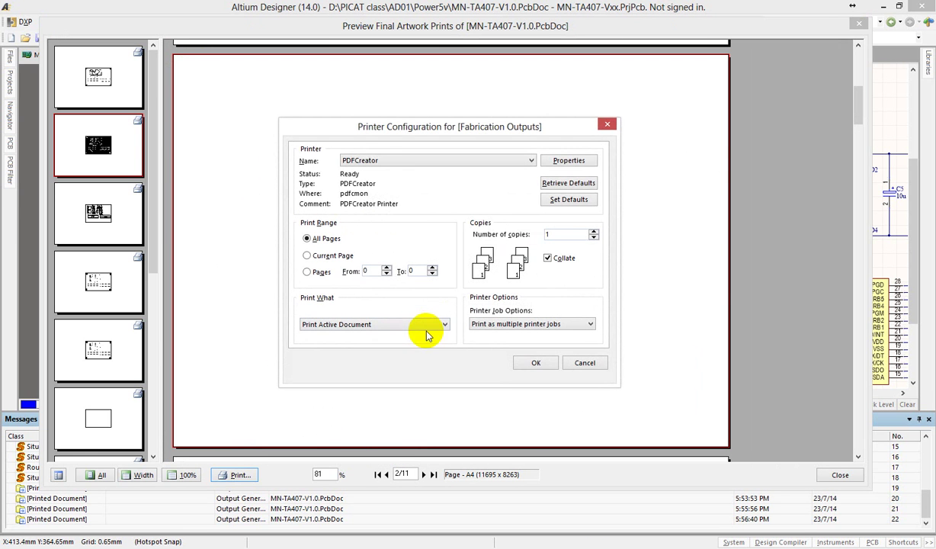
pyautogui.click(601, 366)
pyautogui.click(839, 476)
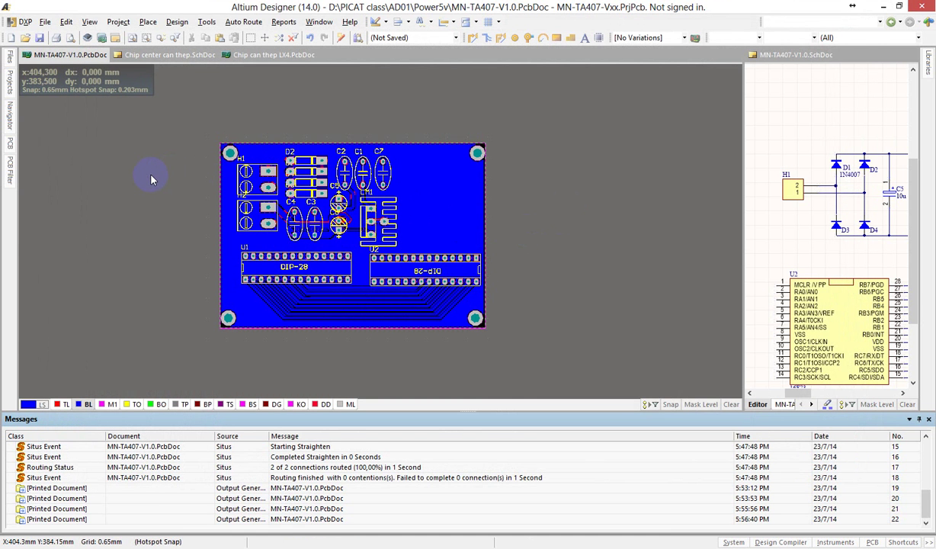
# Look over the component placement and routing in the upper part of the PCB layout
pyautogui.keyDown('ctrl'); pyautogui.scroll(-1, 151, 186); pyautogui.keyUp('ctrl')
pyautogui.keyDown('ctrl'); pyautogui.scroll(2, 130, 167); pyautogui.keyUp('ctrl')
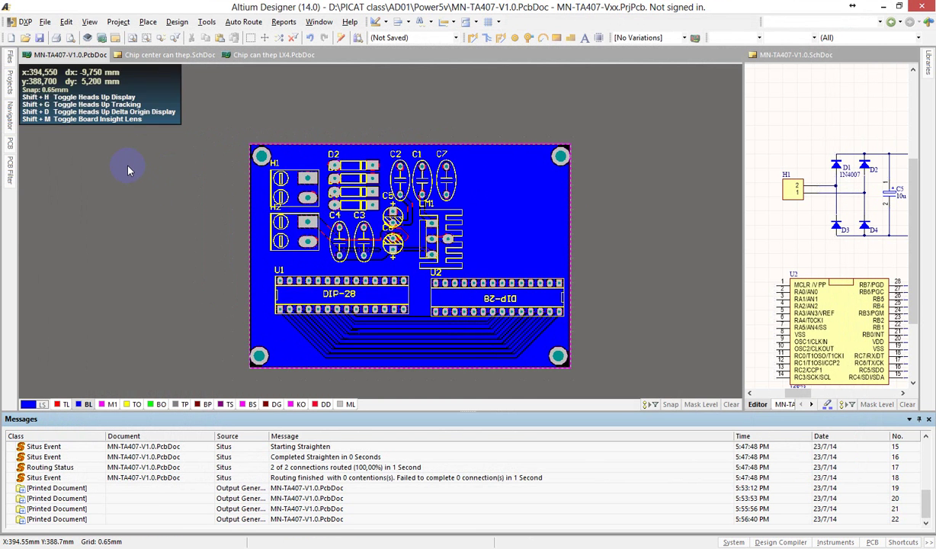
pyautogui.moveTo(252, 251); pyautogui.dragTo(198, 241, button='right')
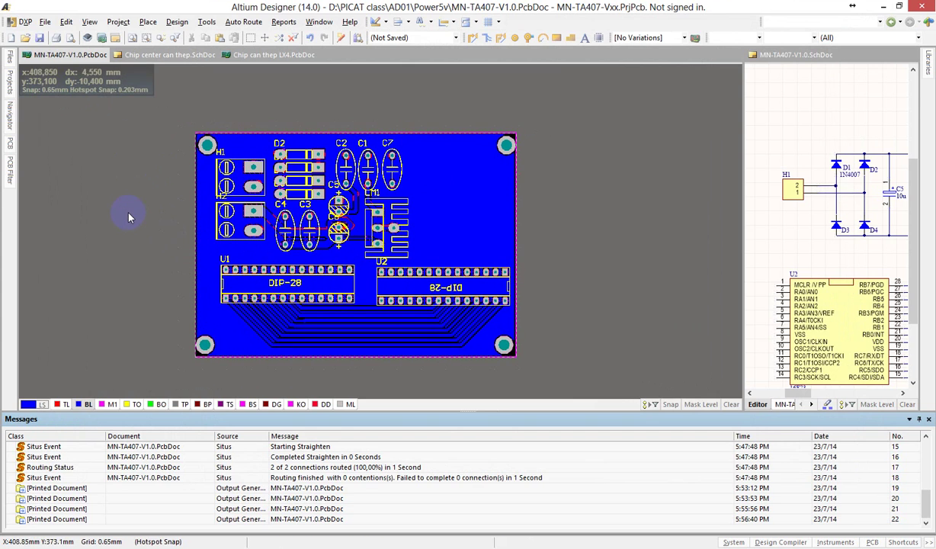
pyautogui.keyDown('ctrl'); pyautogui.scroll(3, 215, 229); pyautogui.keyUp('ctrl')
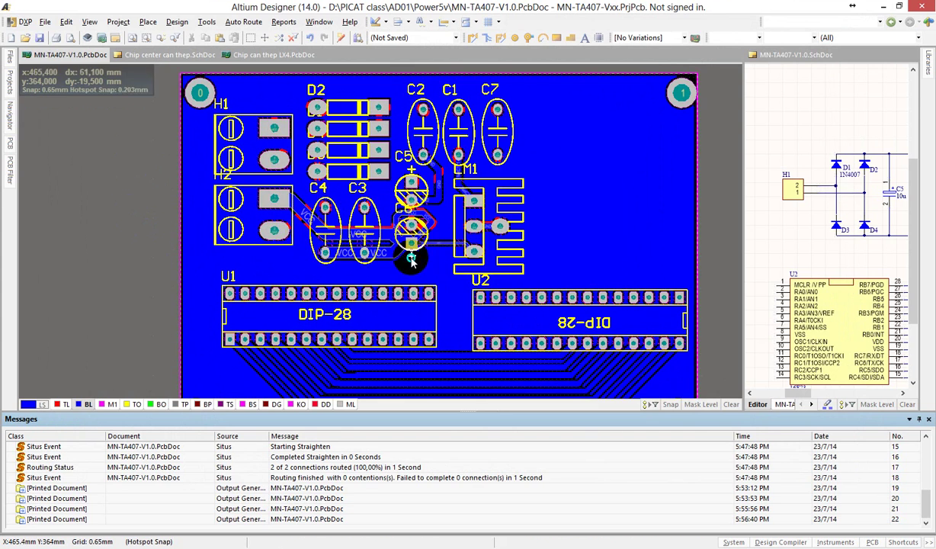
pyautogui.moveTo(412, 260); pyautogui.dragTo(324, 265, button='right')
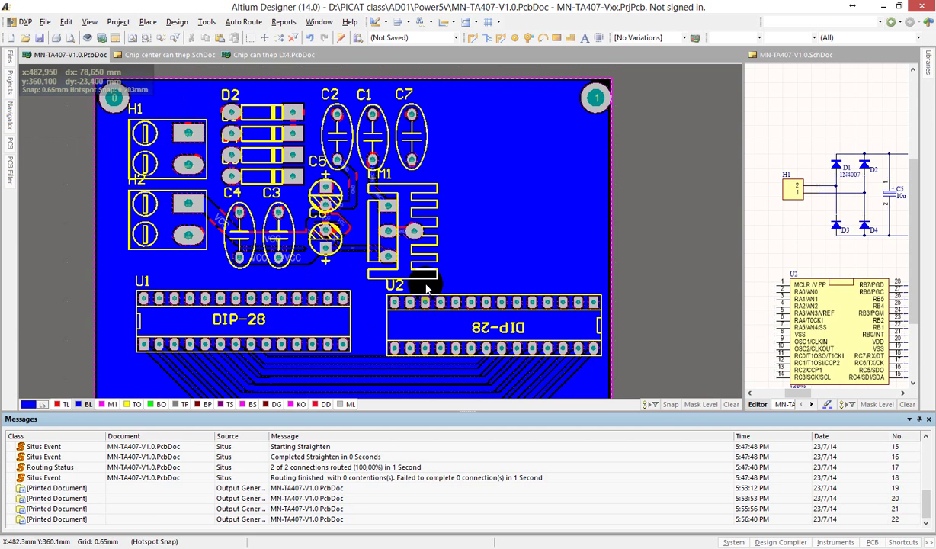
# Undo the last edit on the PCB and decline rebuilding the polygon
pyautogui.click(708, 164)
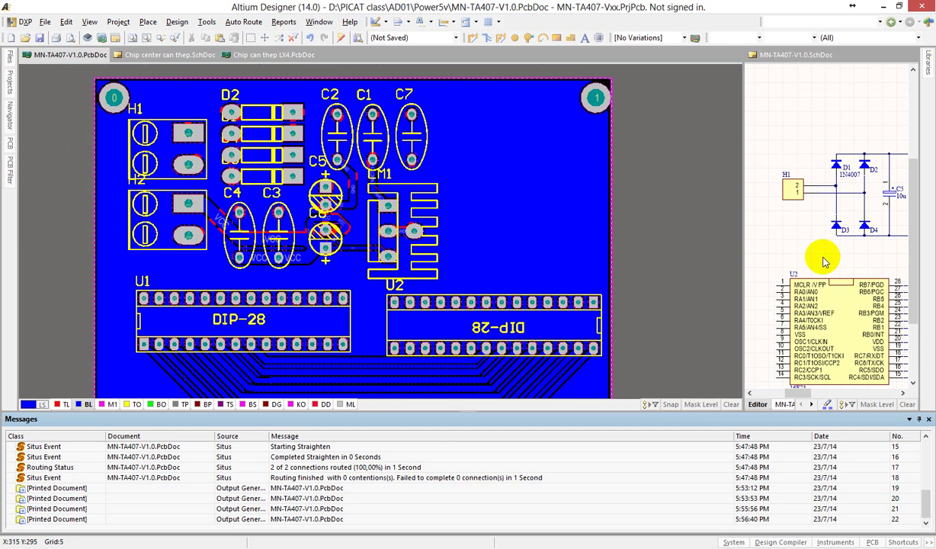
pyautogui.hotkey('ctrl', 'z')
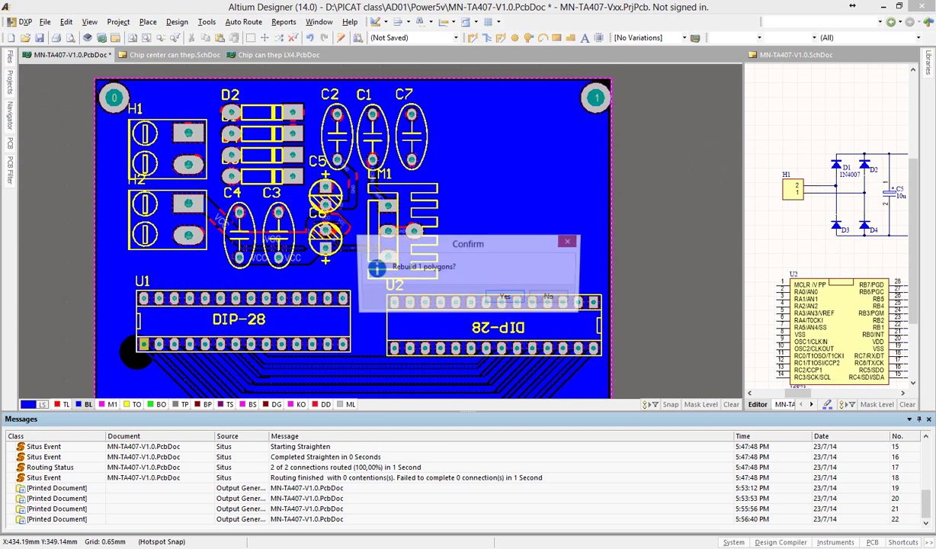
pyautogui.click(551, 297)
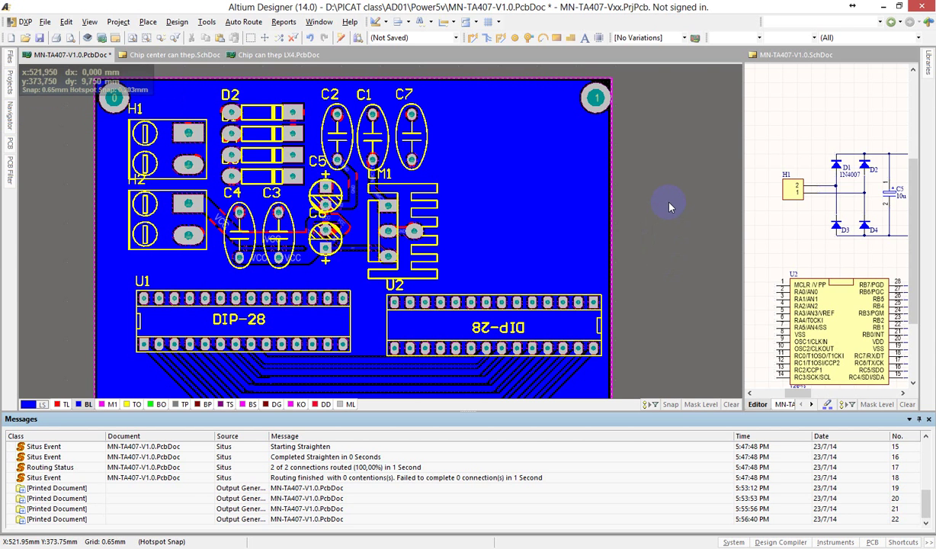
# Show only the signal layers of the board
pyautogui.hotkey('ctrl', 'm')
pyautogui.keyDown('ctrl'); pyautogui.scroll(-2, 631, 169); pyautogui.keyUp('ctrl')
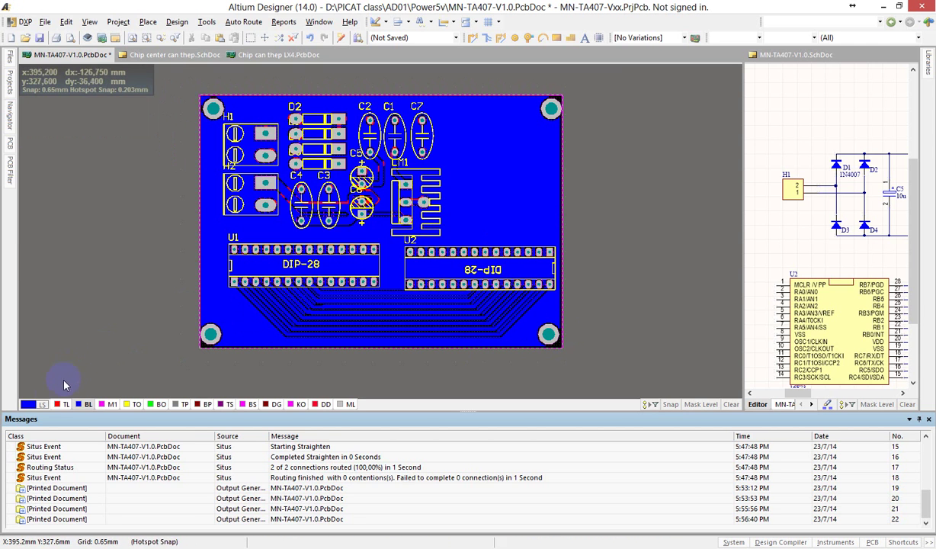
pyautogui.click(41, 405)
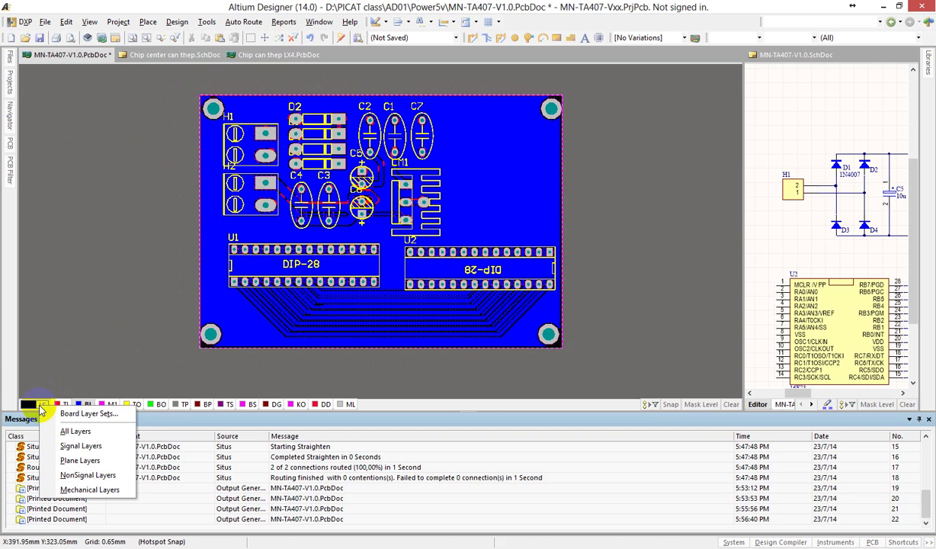
pyautogui.click(64, 448)
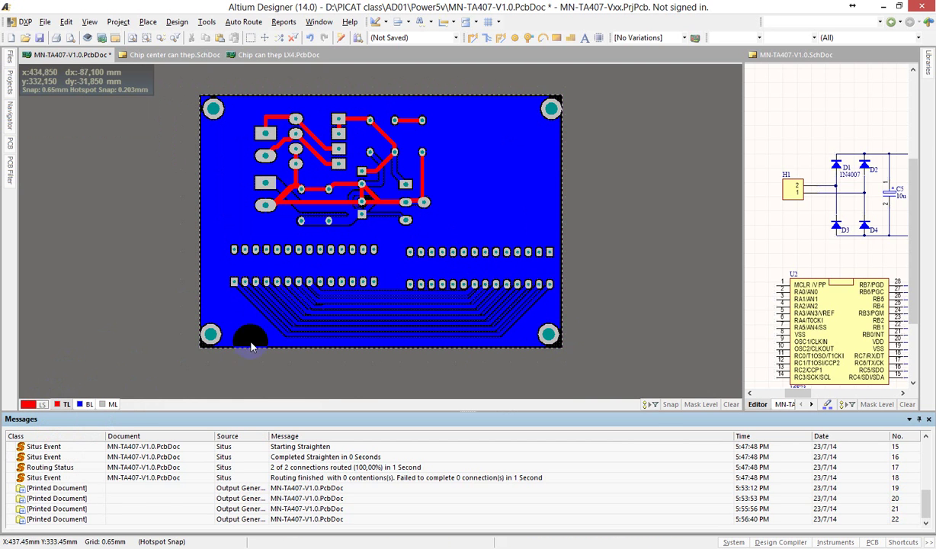
# Examine the copper tracks on the signal layers, selecting the parallel tracks that link the two 28-pin chips
pyautogui.keyDown('ctrl'); pyautogui.scroll(3, 386, 184); pyautogui.keyUp('ctrl')
pyautogui.keyDown('ctrl'); pyautogui.scroll(-2, 389, 178); pyautogui.keyUp('ctrl')
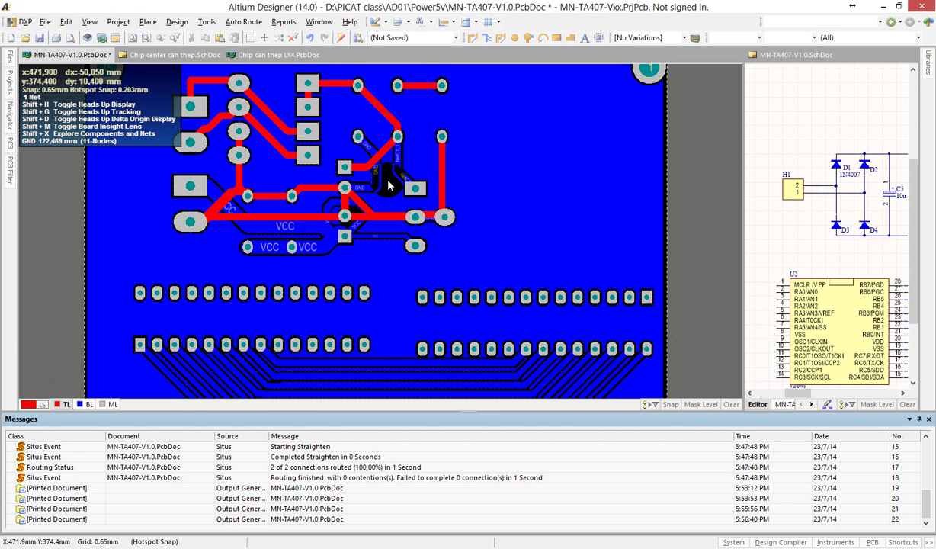
pyautogui.click(389, 360)
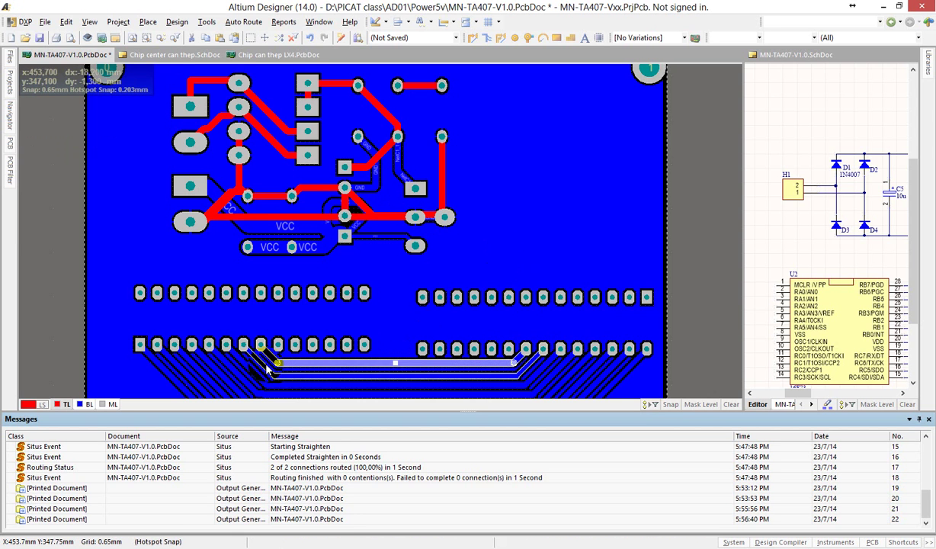
pyautogui.click(266, 355)
pyautogui.click(221, 354)
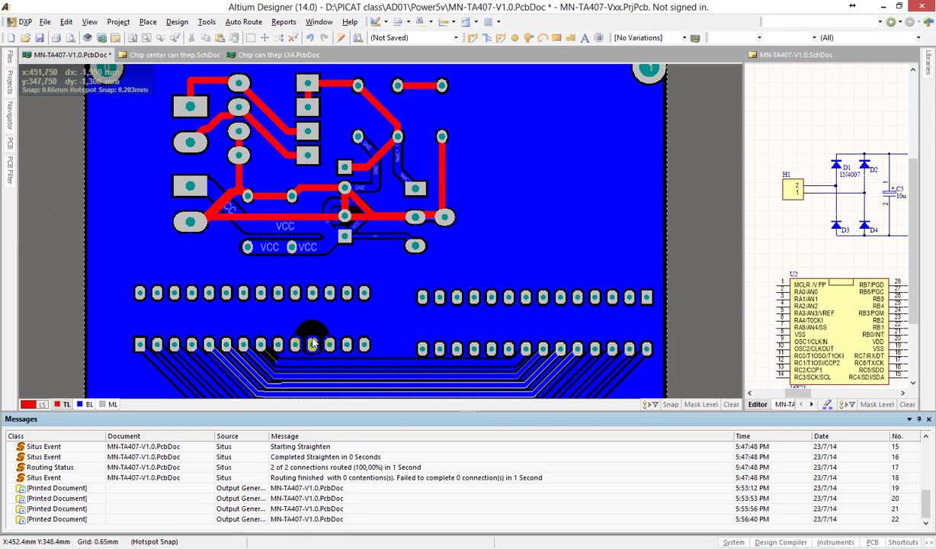
# Hide the Top Layer and Bottom Layer and inspect the remaining multi-layer pads
pyautogui.rightClick(61, 404)
pyautogui.click(114, 175)
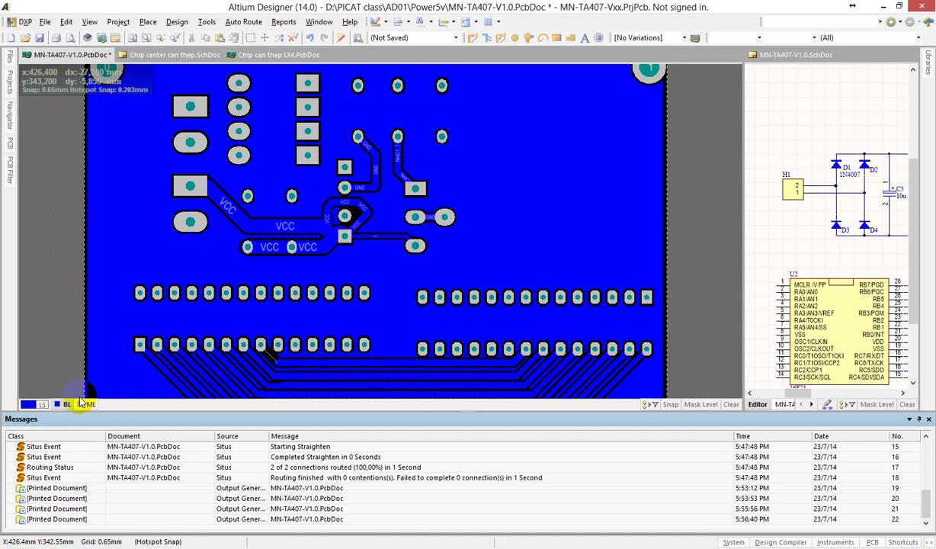
pyautogui.rightClick(66, 404)
pyautogui.click(85, 176)
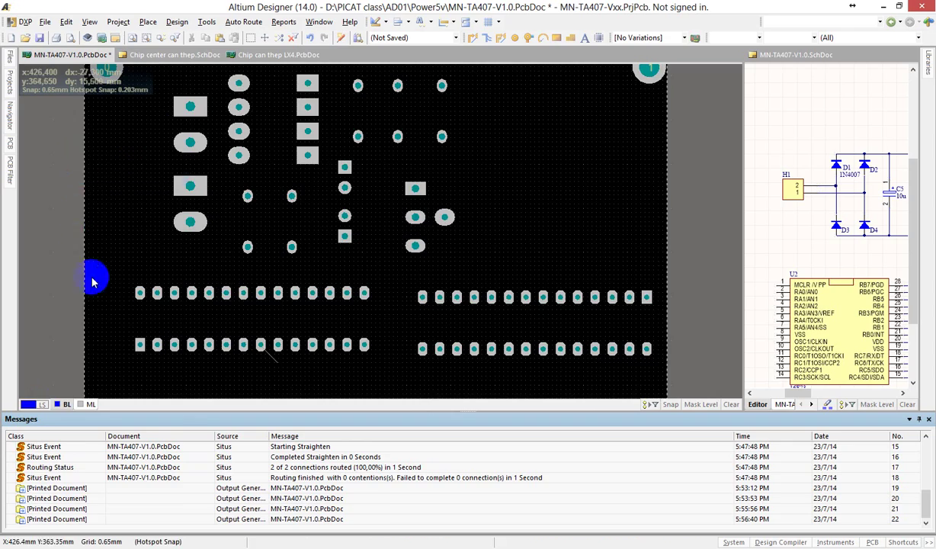
pyautogui.moveTo(259, 376); pyautogui.dragTo(288, 305, button='right')
pyautogui.keyDown('ctrl'); pyautogui.scroll(2, 288, 305); pyautogui.keyUp('ctrl')
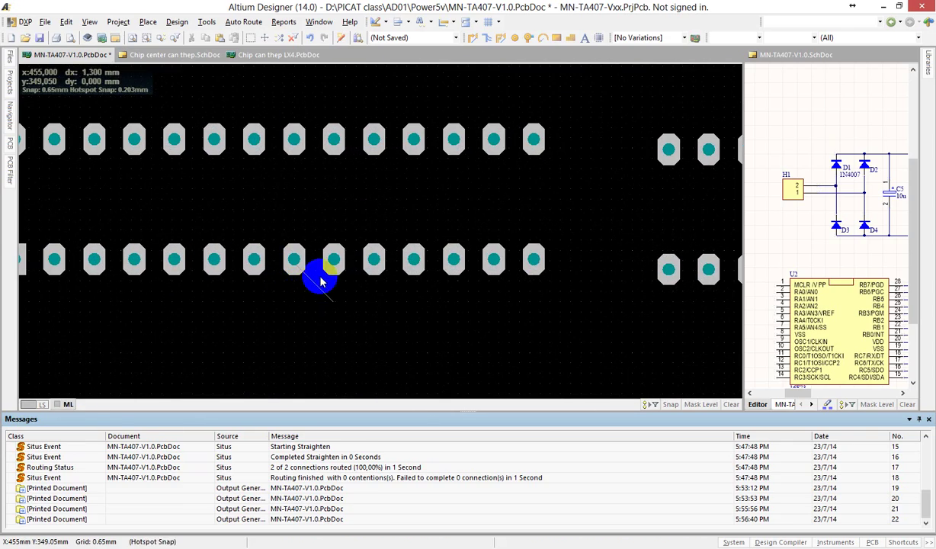
pyautogui.keyDown('ctrl'); pyautogui.scroll(-3, 316, 295); pyautogui.keyUp('ctrl')
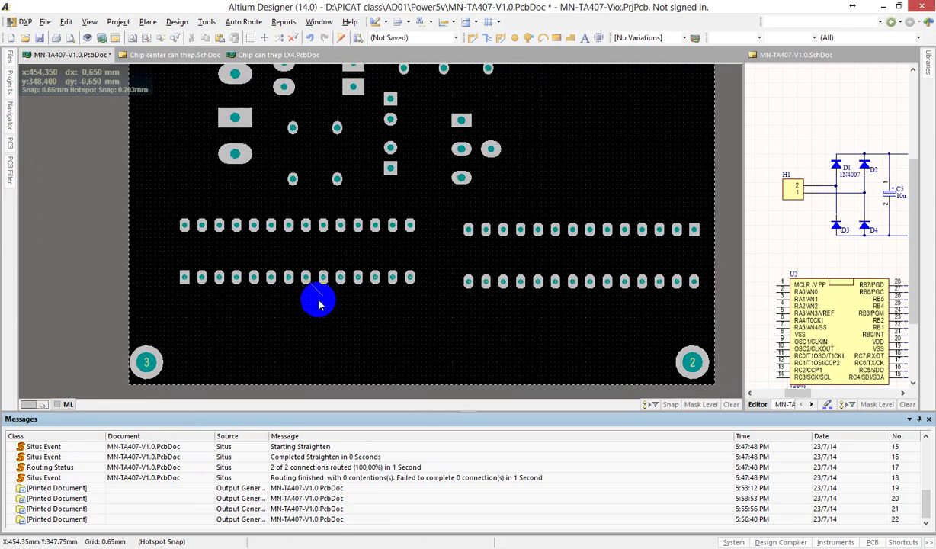
pyautogui.moveTo(432, 156); pyautogui.dragTo(445, 211, button='right')
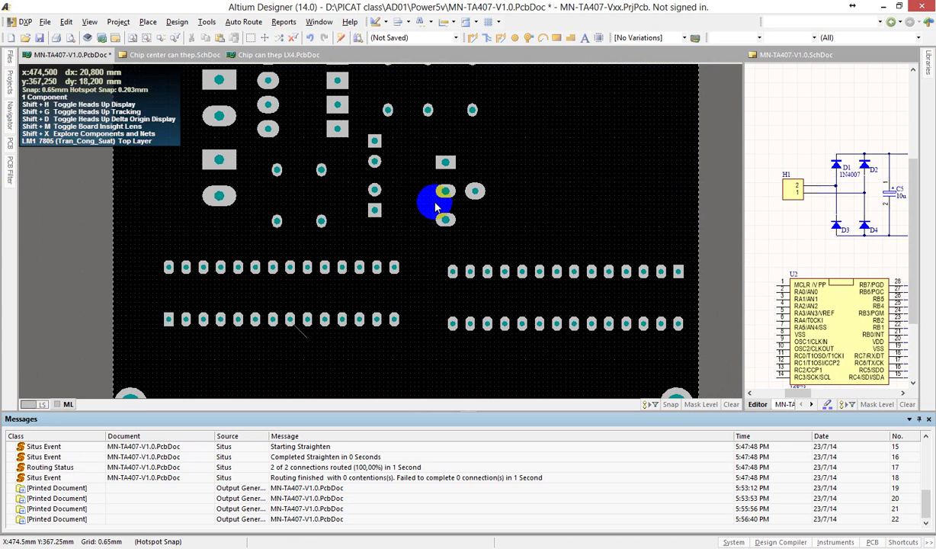
# Show all layers of the board again and look over the layout
pyautogui.click(42, 404)
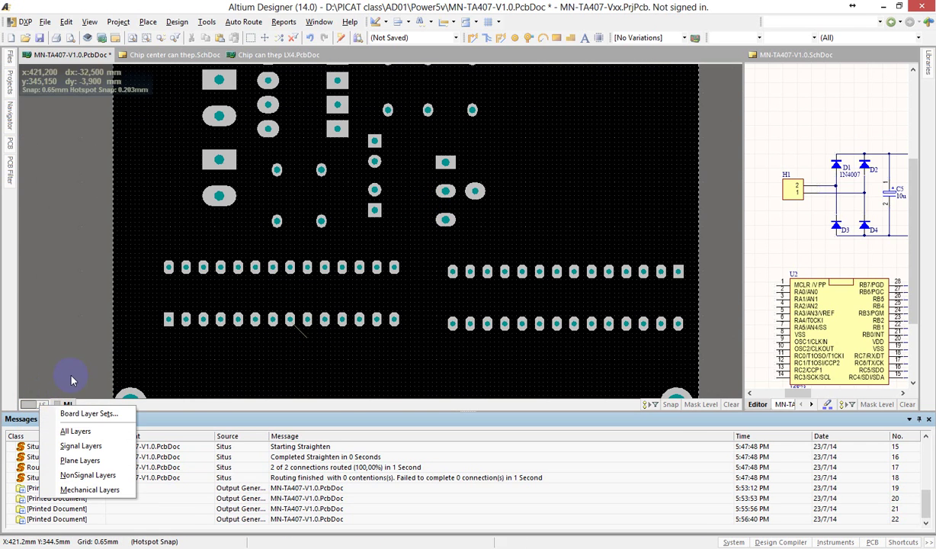
pyautogui.click(65, 431)
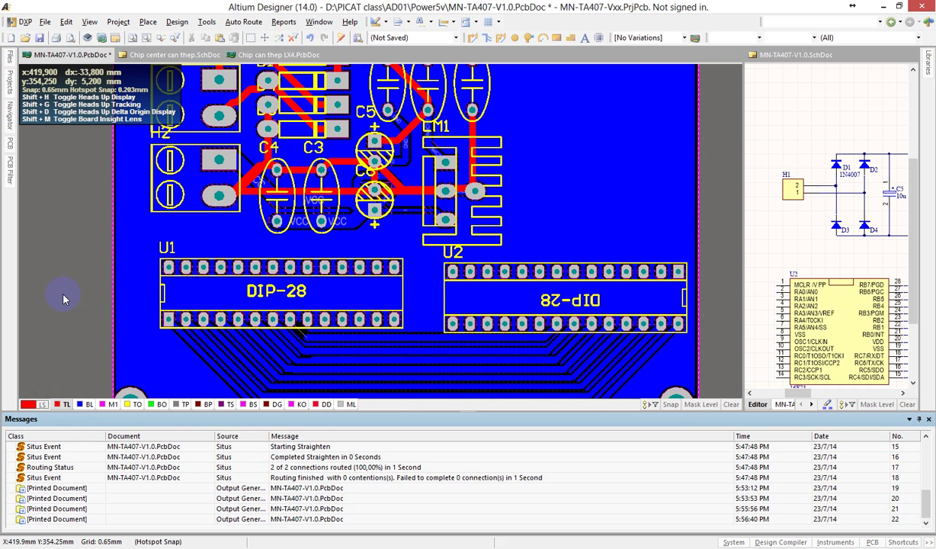
pyautogui.keyDown('ctrl'); pyautogui.scroll(-3, 78, 244); pyautogui.keyUp('ctrl')
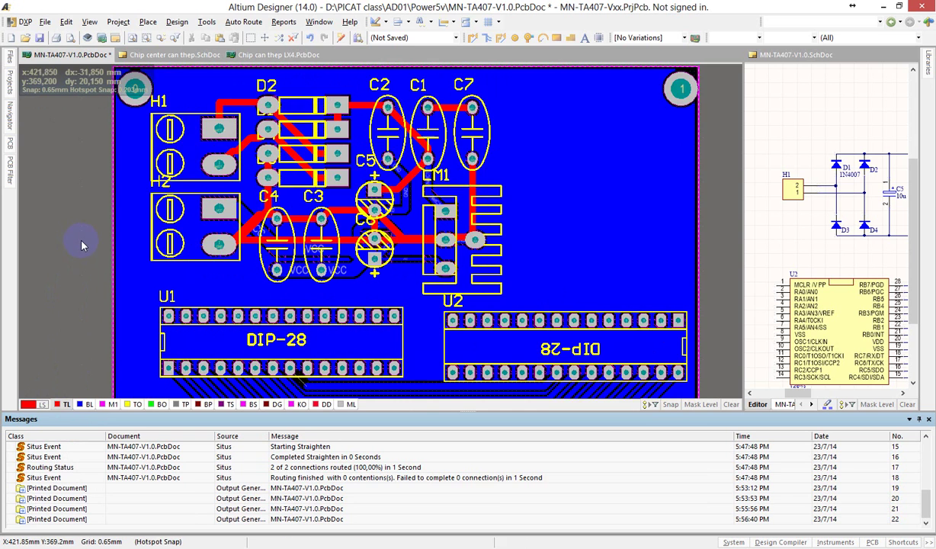
# Save the MN-TA407-V1.0 PCB document
pyautogui.moveTo(161, 240); pyautogui.dragTo(224, 235, button='right')
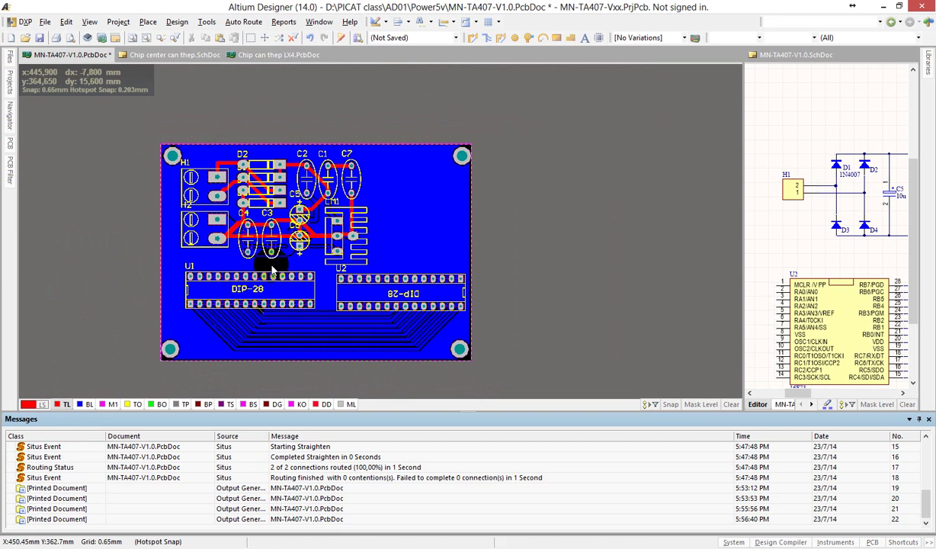
pyautogui.moveTo(160, 152); pyautogui.dragTo(195, 142, button='right')
pyautogui.click(39, 37)
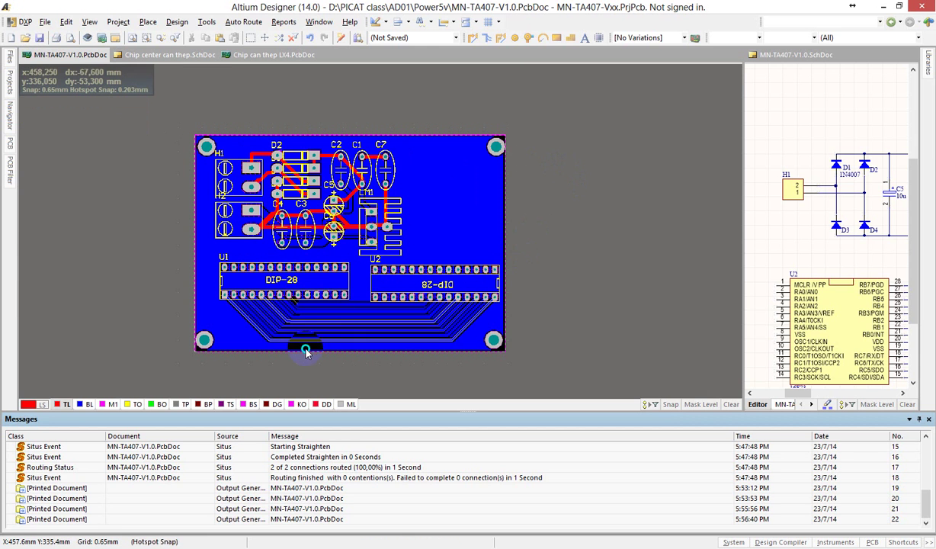
# Select every component on the board with Find Similar Objects from capacitor C7, matching only the Component object kind
pyautogui.moveTo(307, 345); pyautogui.dragTo(328, 328, button='right')
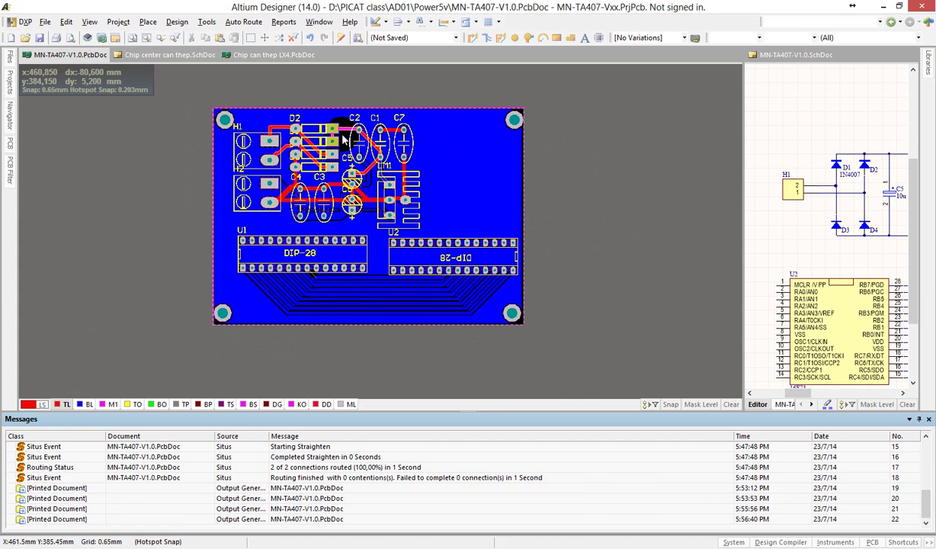
pyautogui.keyDown('ctrl'); pyautogui.scroll(3, 357, 109); pyautogui.keyUp('ctrl')
pyautogui.keyDown('ctrl'); pyautogui.scroll(2, 357, 109); pyautogui.keyUp('ctrl')
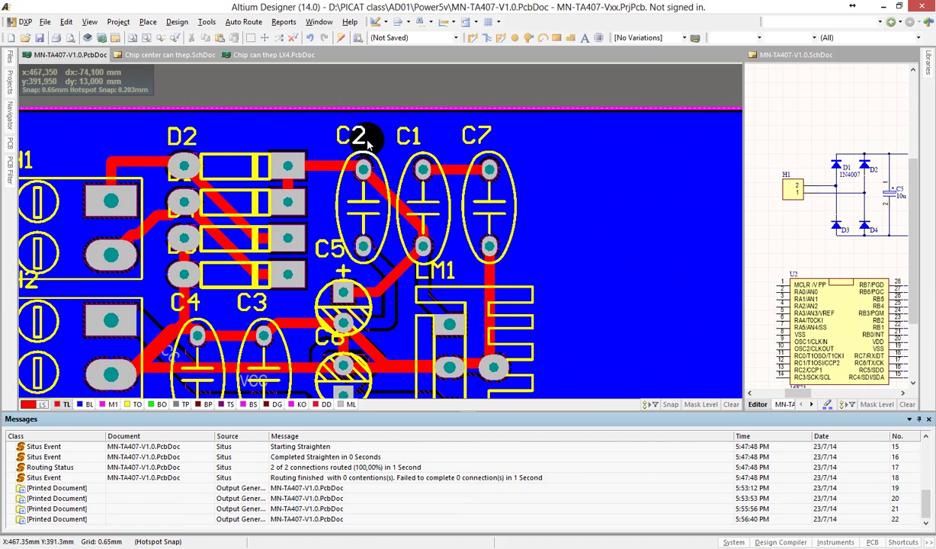
pyautogui.click(492, 190)
pyautogui.press('shift')
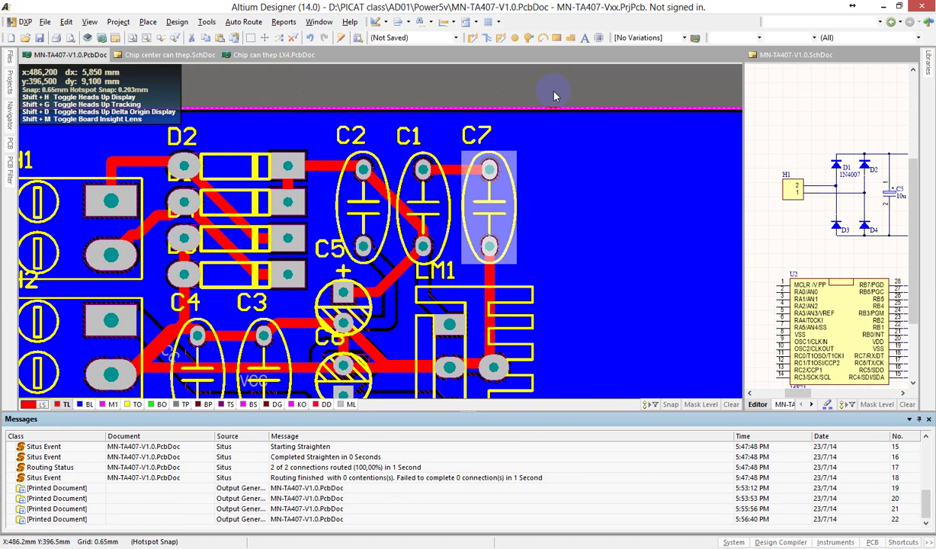
pyautogui.keyDown('ctrl'); pyautogui.scroll(-2, 499, 179); pyautogui.keyUp('ctrl')
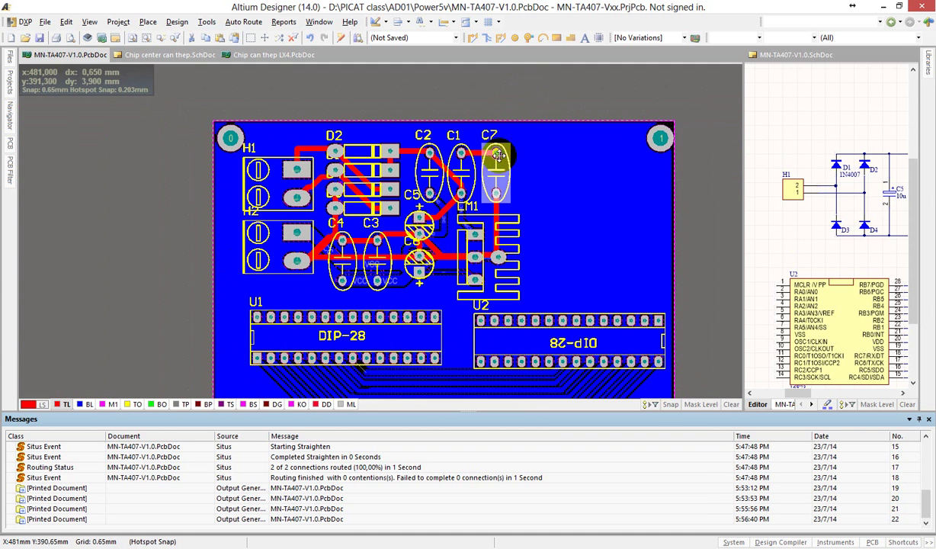
pyautogui.moveTo(496, 173); pyautogui.dragTo(420, 152, button='right')
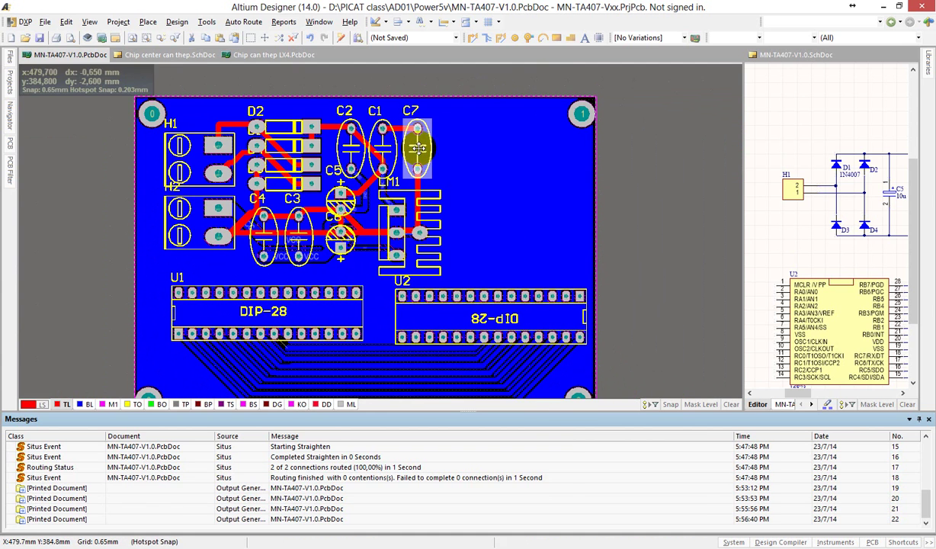
pyautogui.rightClick(419, 152)
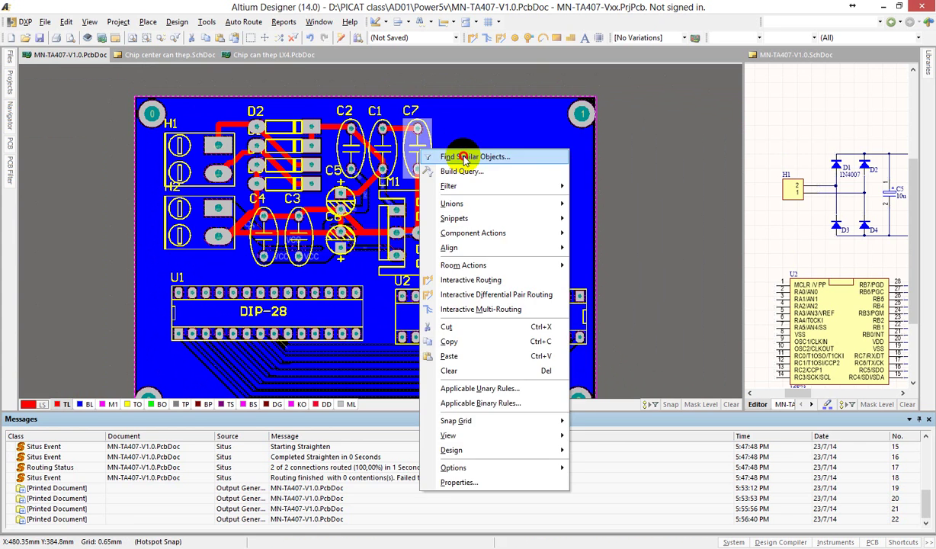
pyautogui.click(445, 156)
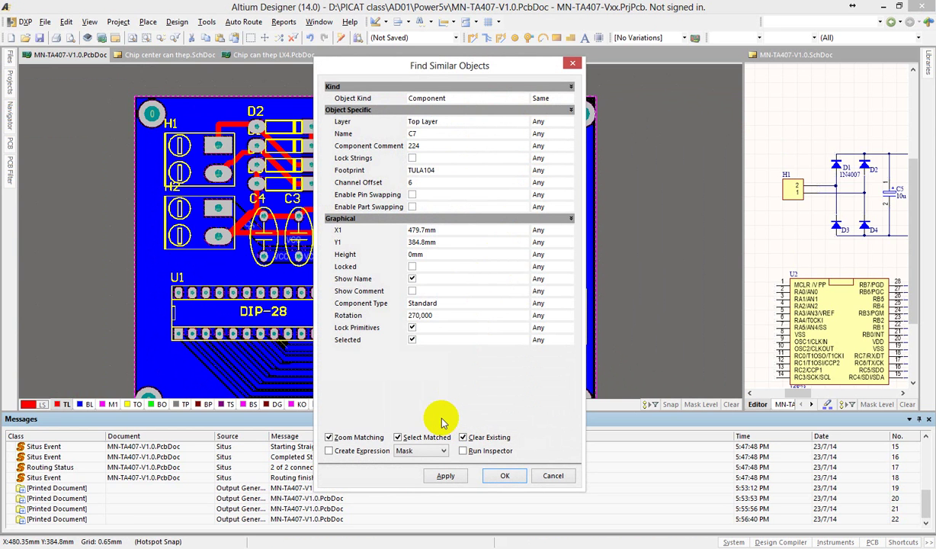
pyautogui.click(501, 477)
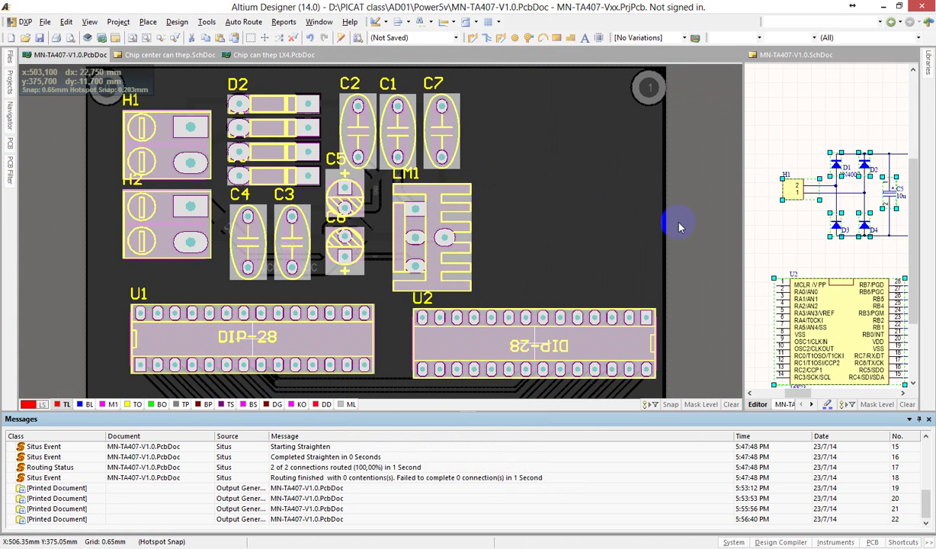
# Bring up the PCB Inspector for the selected components and dock it as a collapsed side panel beside Libraries
pyautogui.click(872, 542)
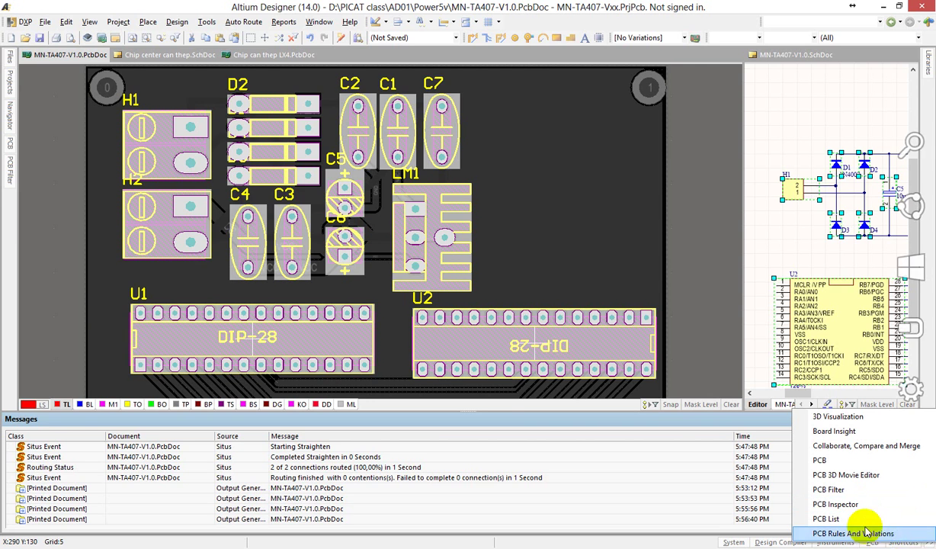
pyautogui.click(838, 504)
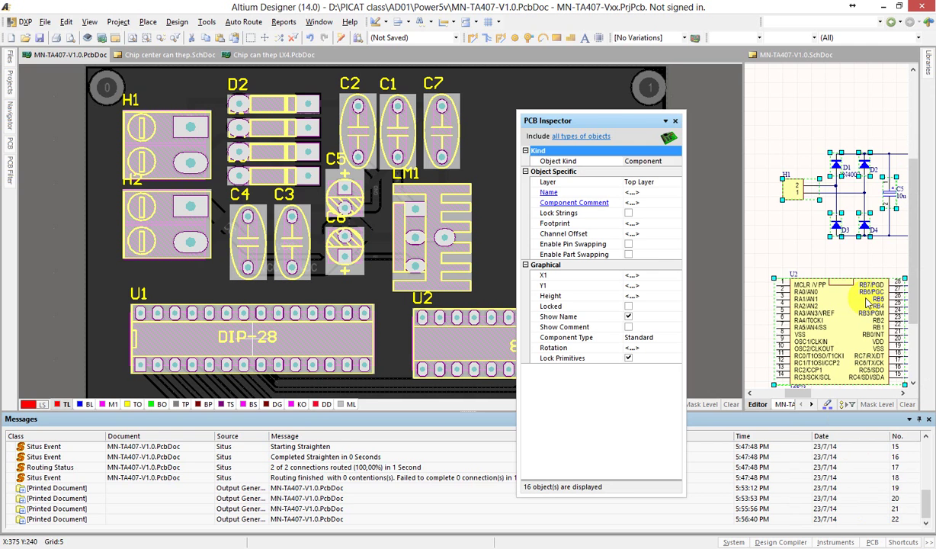
pyautogui.moveTo(606, 121); pyautogui.dragTo(930, 113)
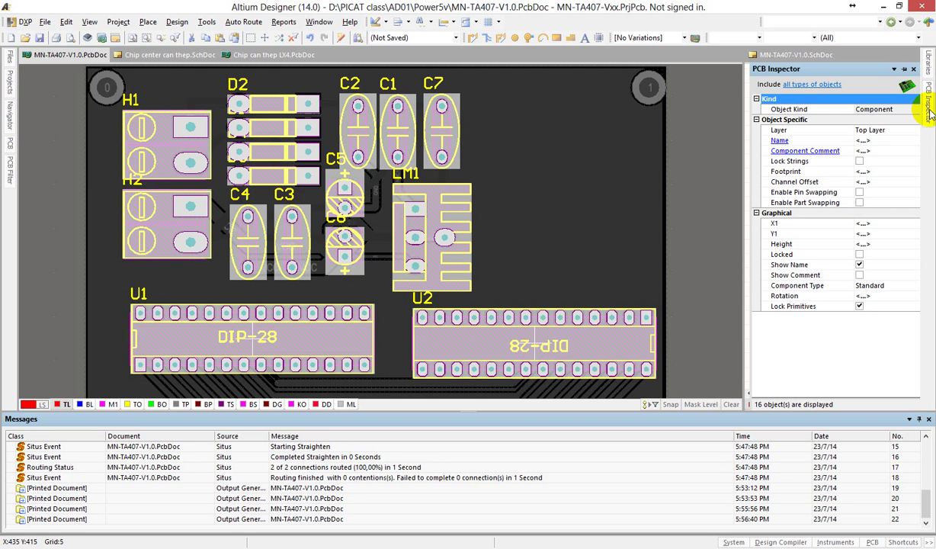
# Enable Show Comment for all selected components and clear the selection mask
pyautogui.click(862, 276)
pyautogui.click(860, 275)
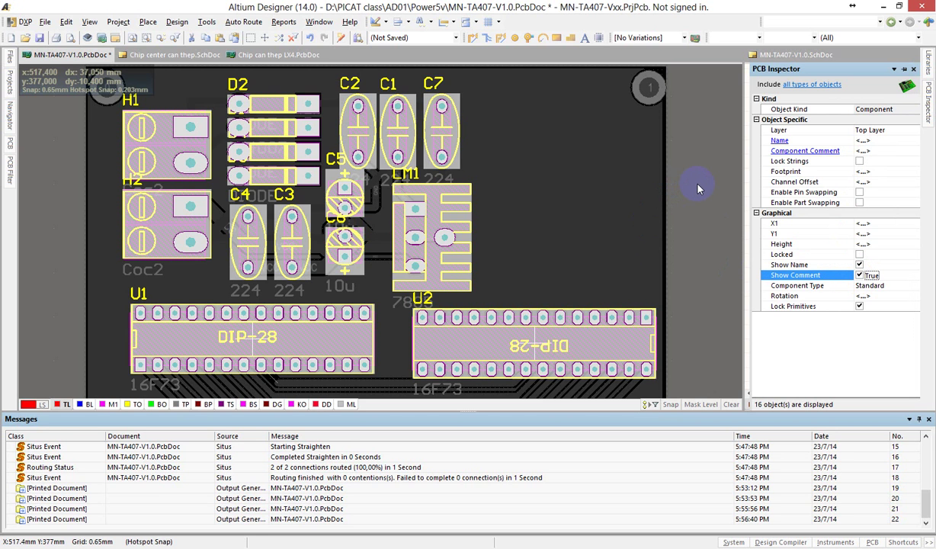
pyautogui.click(731, 404)
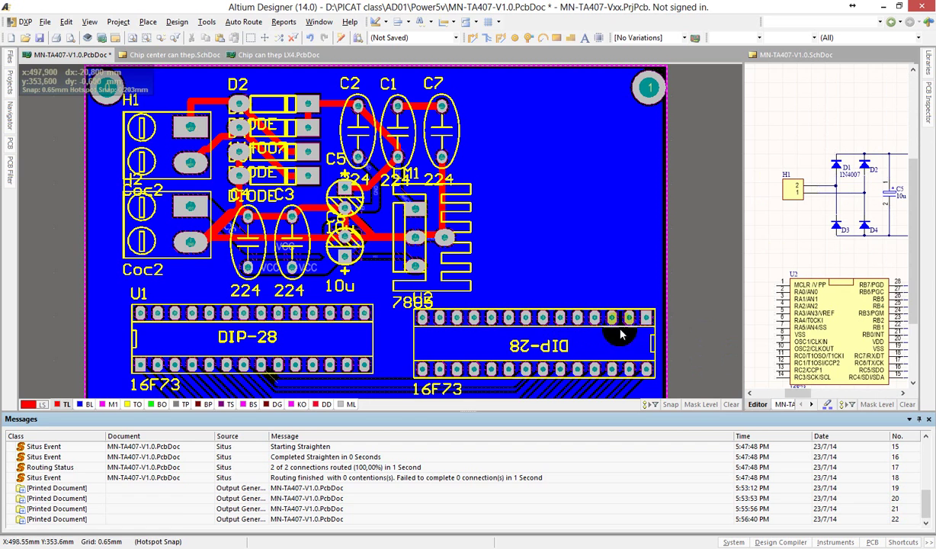
# Show only the NonSignal layers of the board and look over the whole silkscreen
pyautogui.click(28, 404)
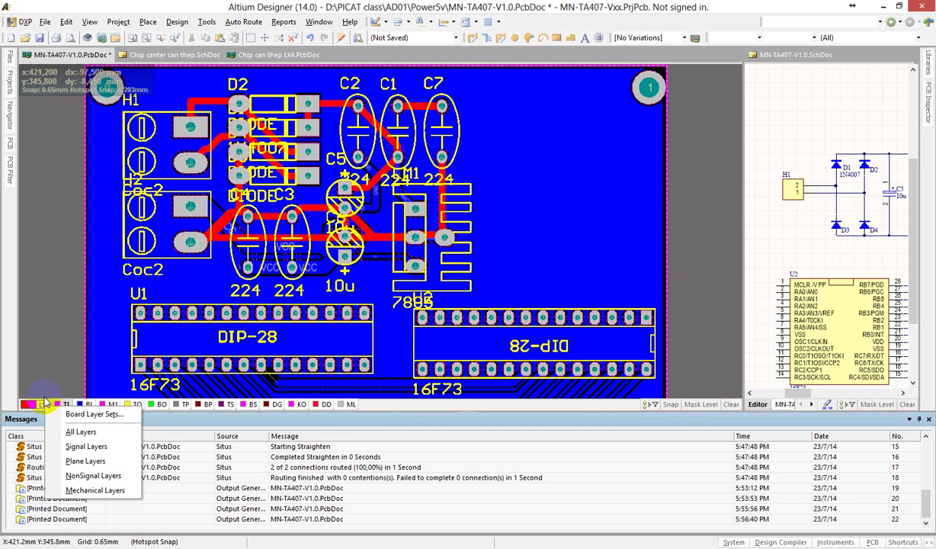
pyautogui.click(47, 309)
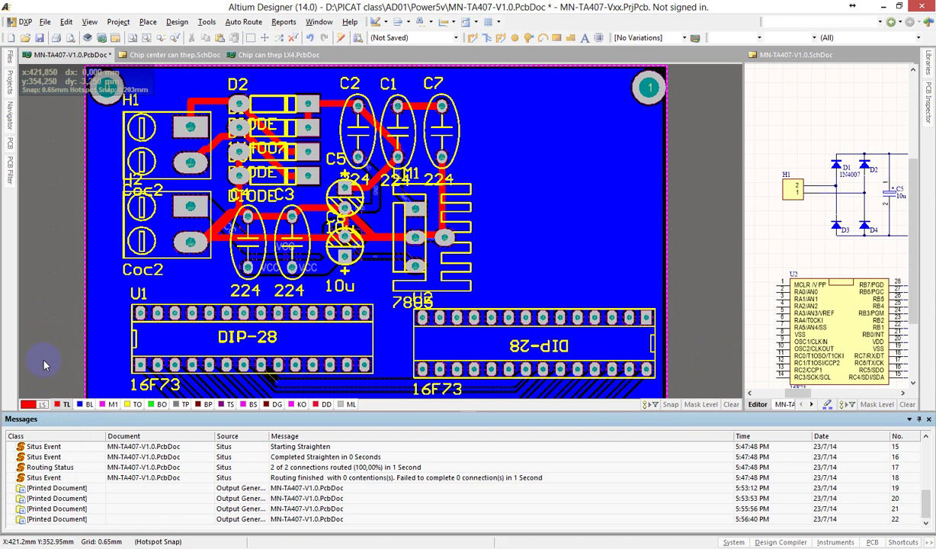
pyautogui.click(44, 408)
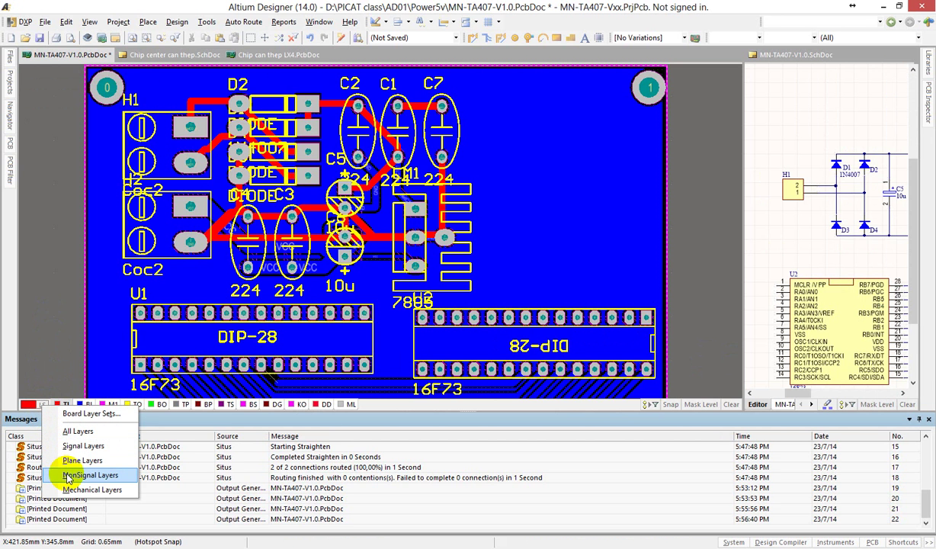
pyautogui.click(68, 475)
pyautogui.moveTo(533, 243); pyautogui.dragTo(587, 241, button='right')
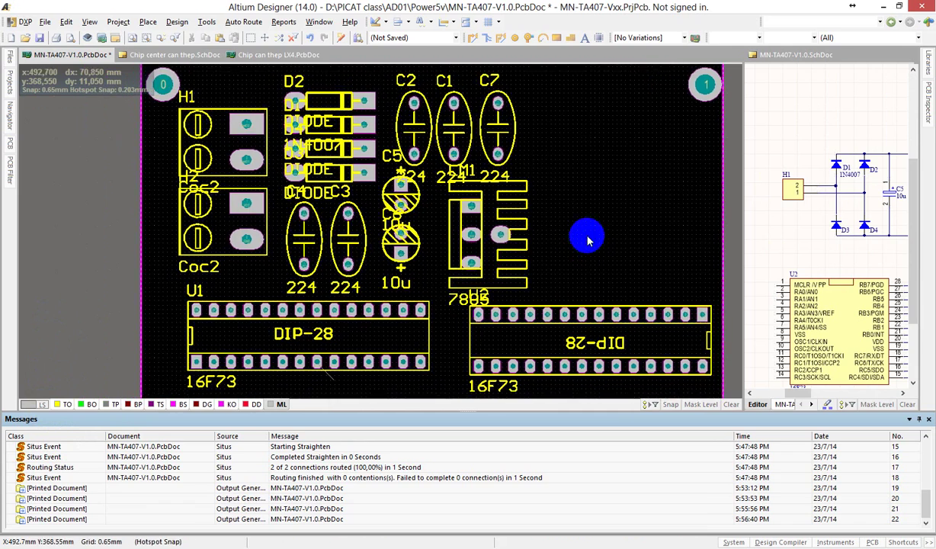
pyautogui.keyDown('ctrl'); pyautogui.scroll(-2, 587, 241); pyautogui.keyUp('ctrl')
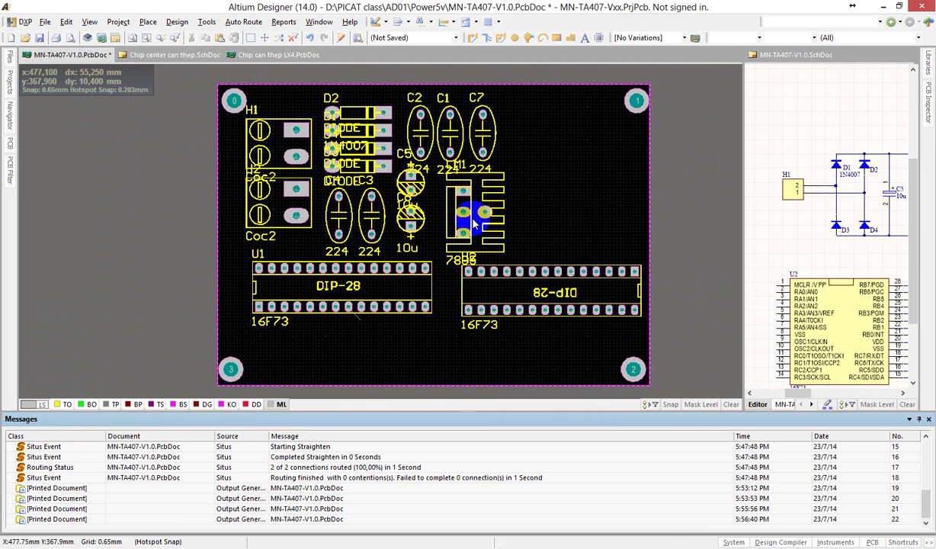
pyautogui.moveTo(473, 222)
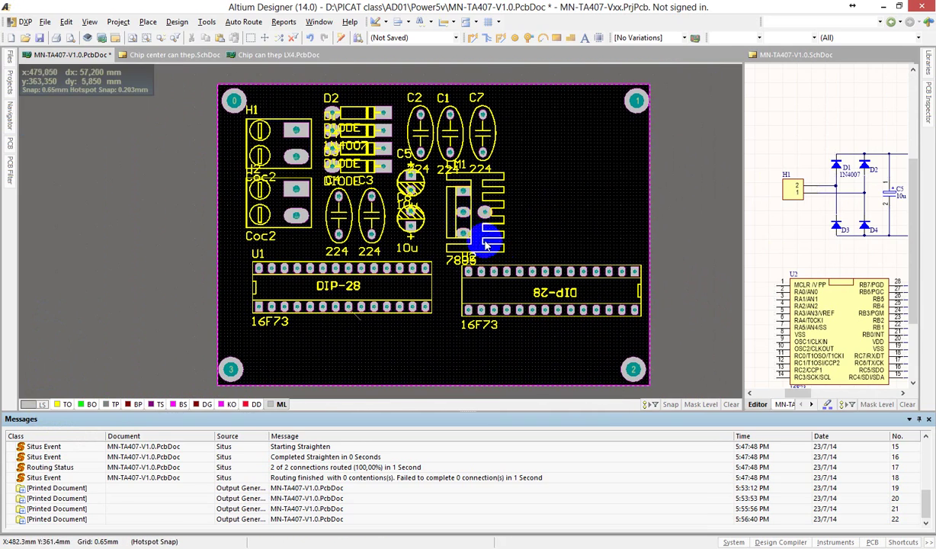
# Select all text on the Top Overlay with Find Similar Objects from diode D3's comment, setting Layer to Same
pyautogui.rightClick(352, 186)
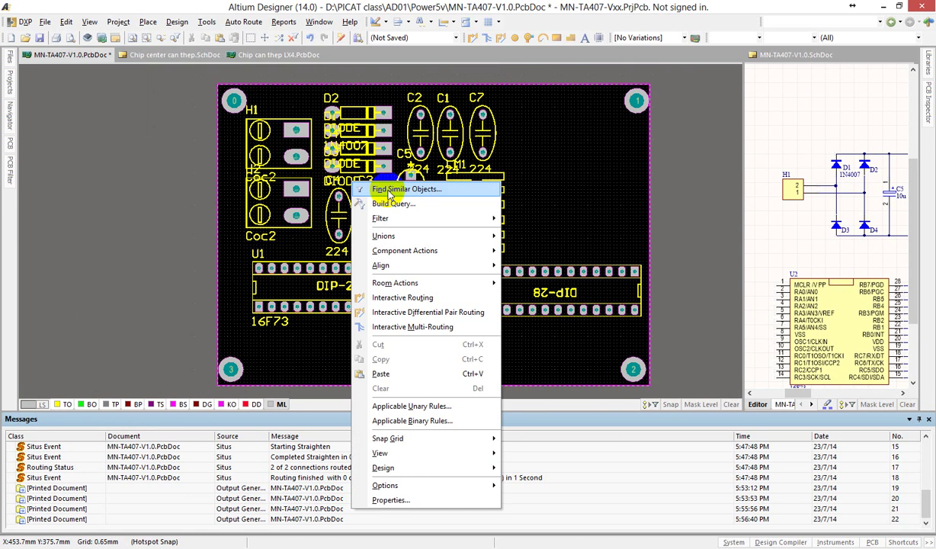
pyautogui.click(390, 190)
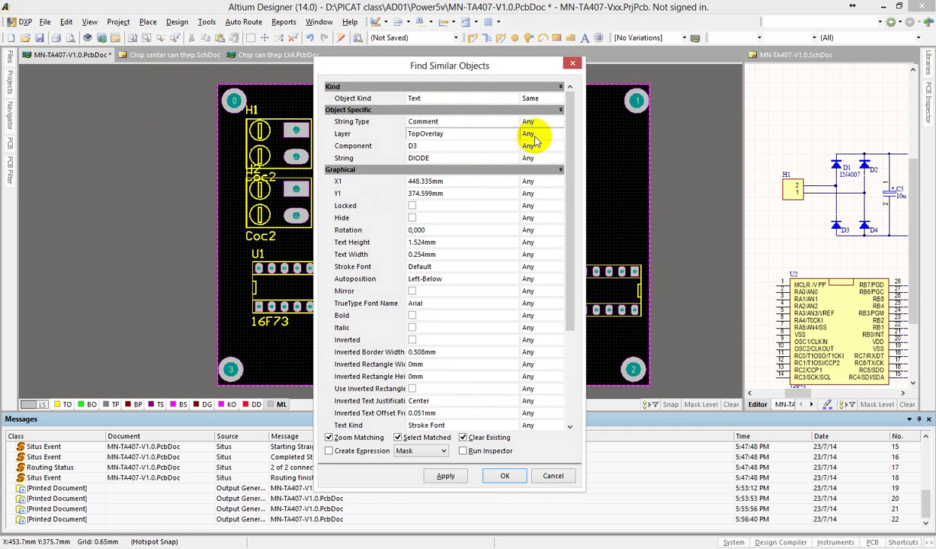
pyautogui.click(534, 138)
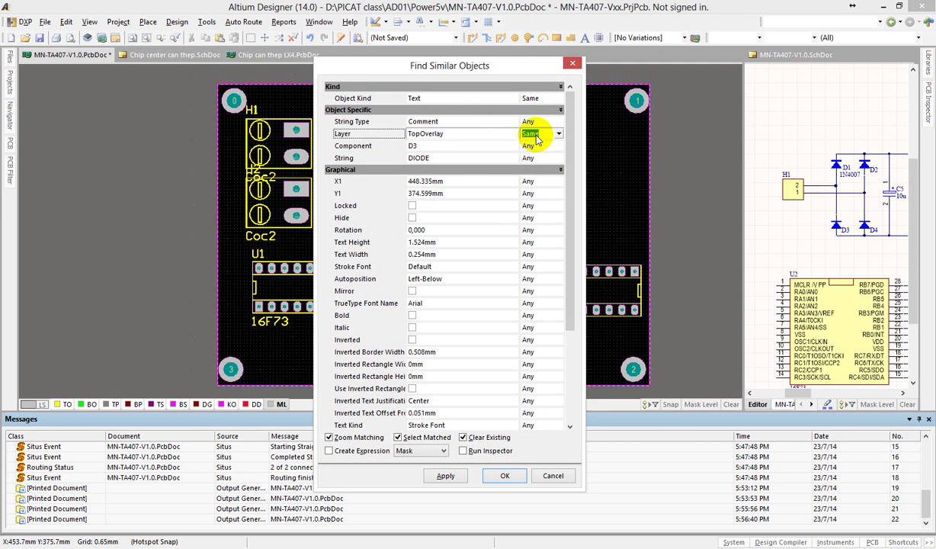
pyautogui.click(499, 473)
pyautogui.click(507, 240)
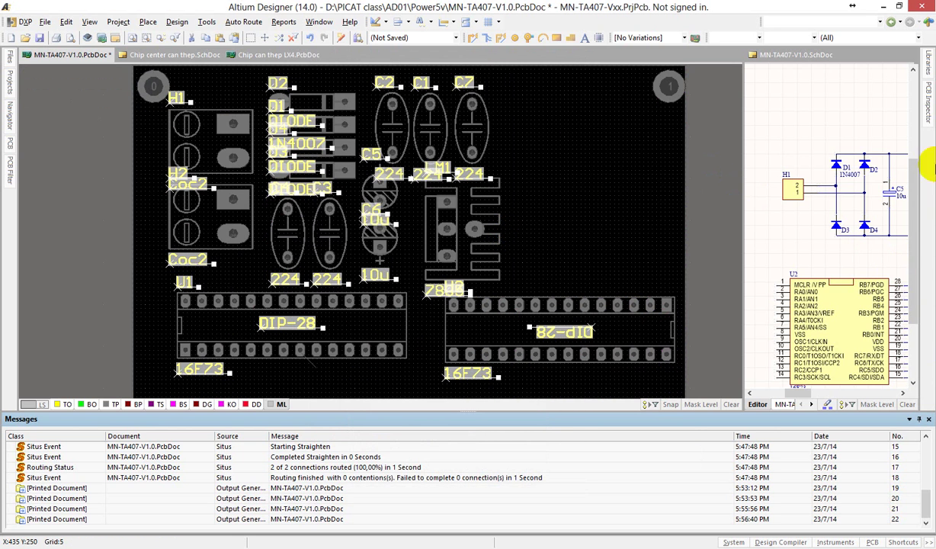
# Set the Text Kind of the selected overlay texts to TrueType Font in the PCB Inspector
pyautogui.click(929, 119)
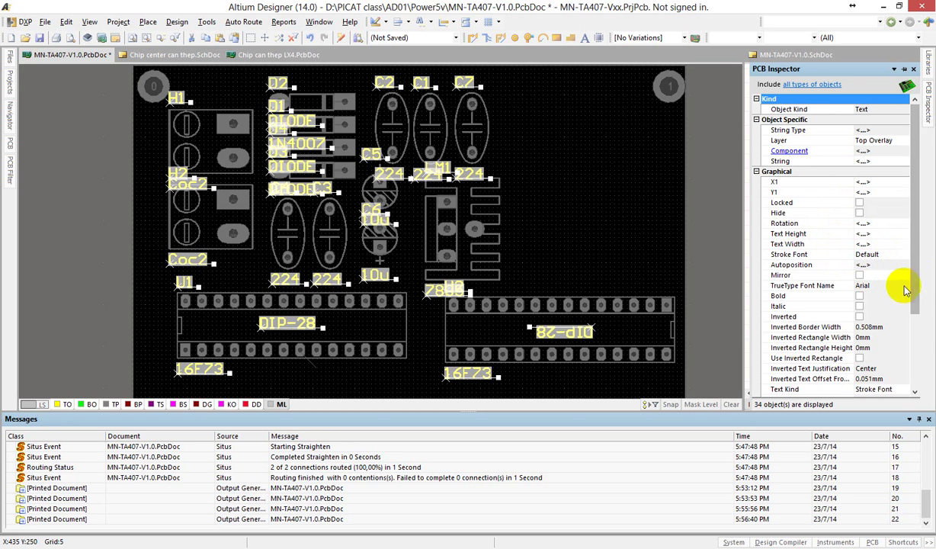
pyautogui.moveTo(914, 286); pyautogui.dragTo(914, 360)
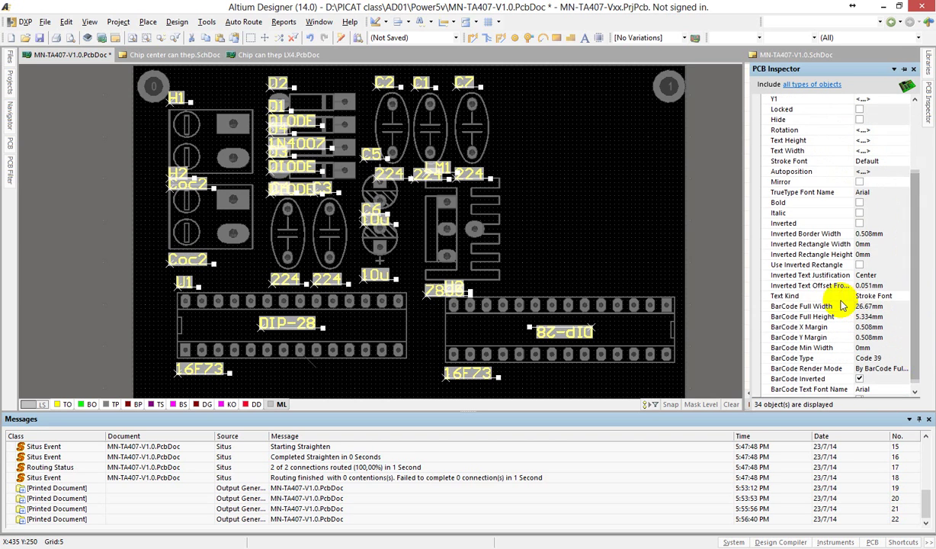
pyautogui.click(878, 299)
pyautogui.click(886, 299)
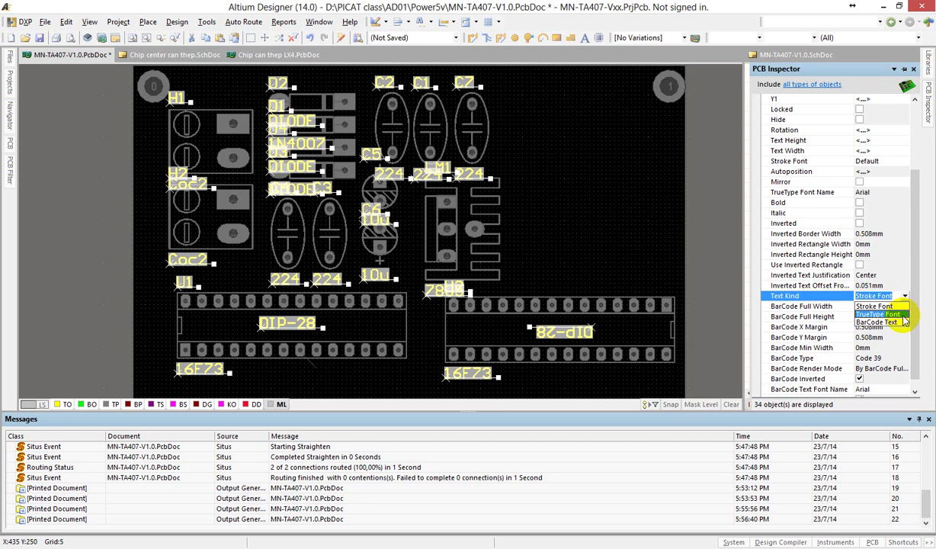
pyautogui.click(903, 315)
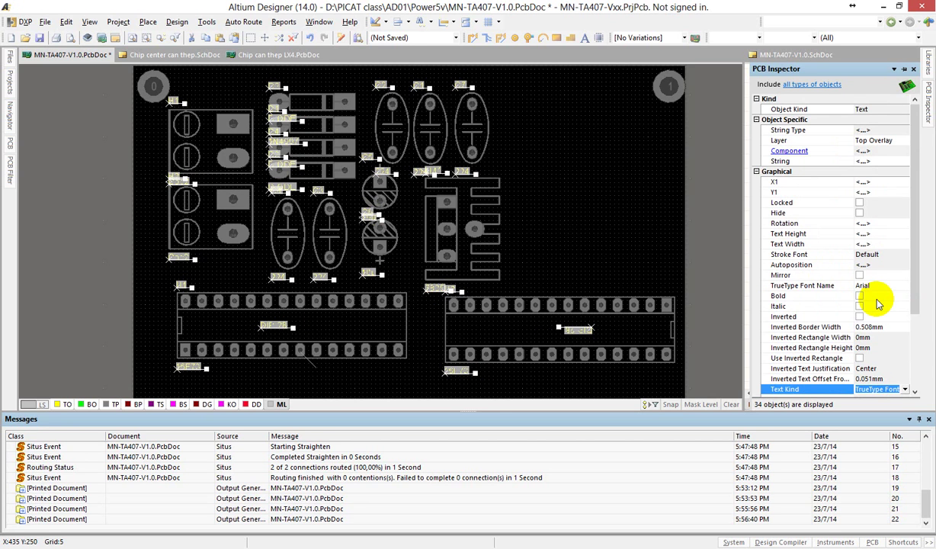
# Set the selected overlay texts to a Text Height of 1 mm and a Text Width of 0.3 mm
pyautogui.click(829, 235)
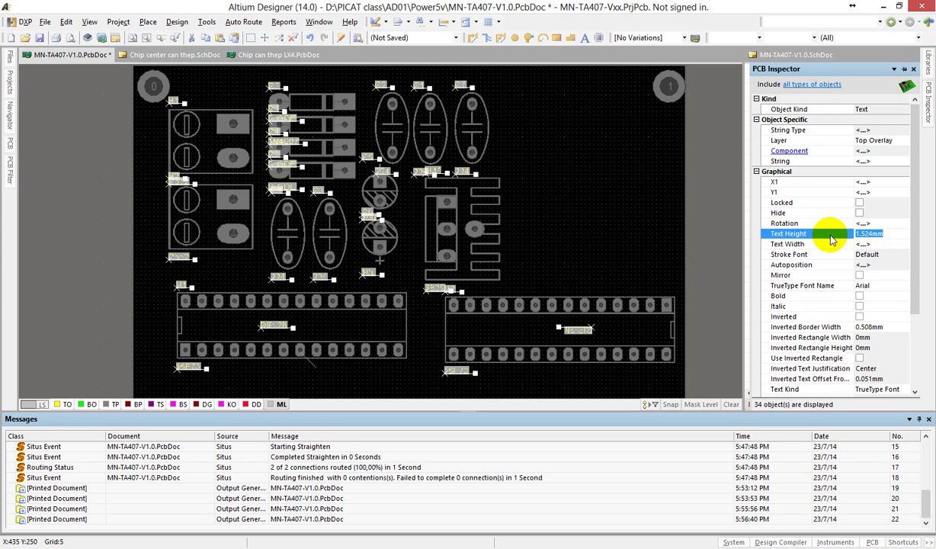
pyautogui.click(871, 234)
pyautogui.moveTo(871, 234); pyautogui.dragTo(845, 239)
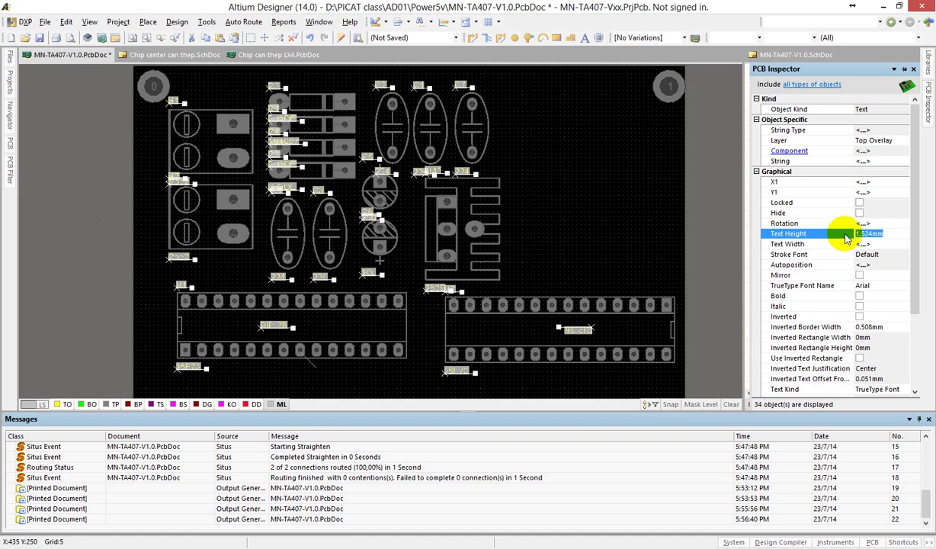
pyautogui.write('1')
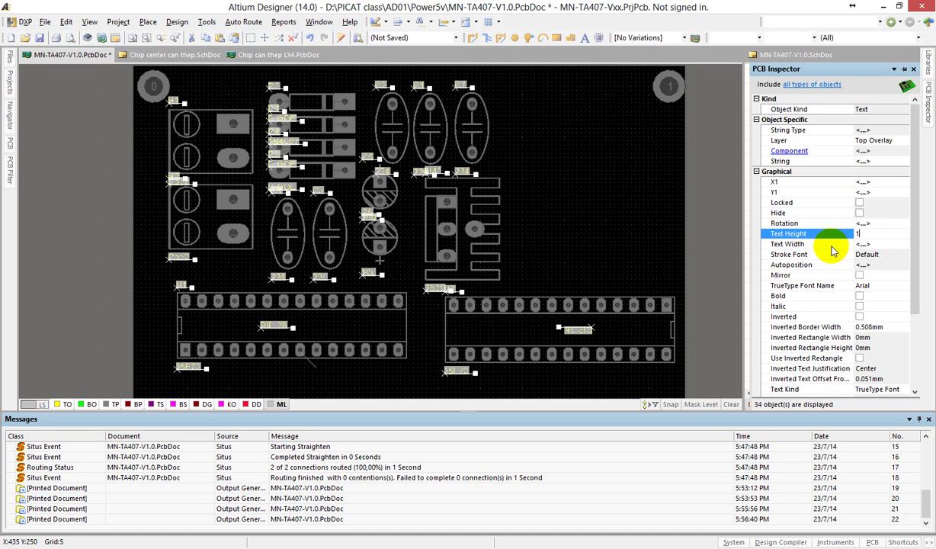
pyautogui.click(833, 250)
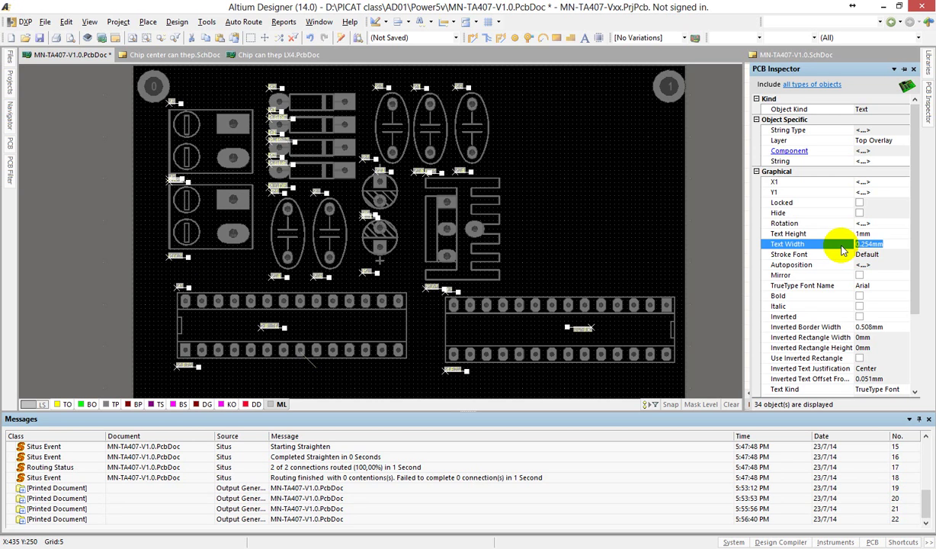
pyautogui.write('3')
pyautogui.press('Return')
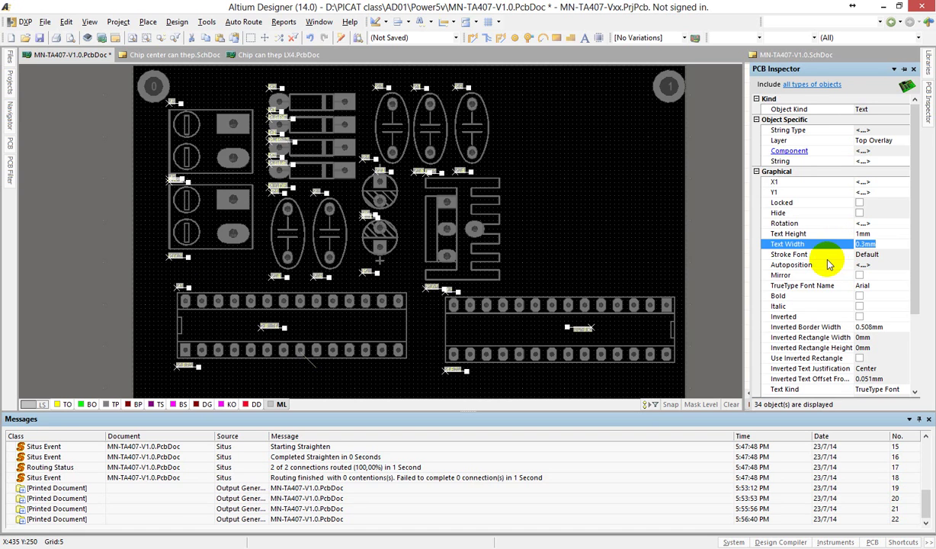
# Check the resized labels around C5 and LM1 up close and make all selected overlay texts bold
pyautogui.keyDown('ctrl'); pyautogui.scroll(4, 402, 158); pyautogui.keyUp('ctrl')
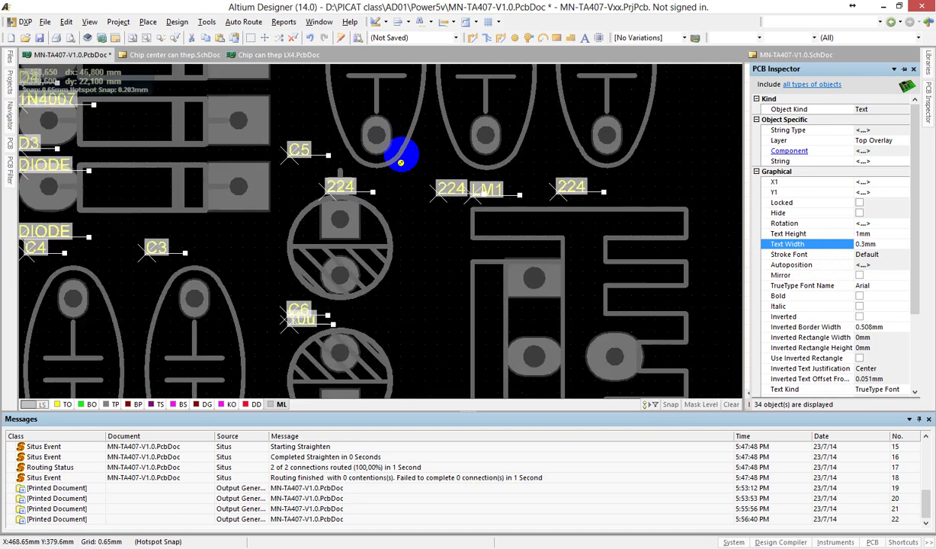
pyautogui.keyDown('ctrl'); pyautogui.scroll(-3, 400, 163); pyautogui.keyUp('ctrl')
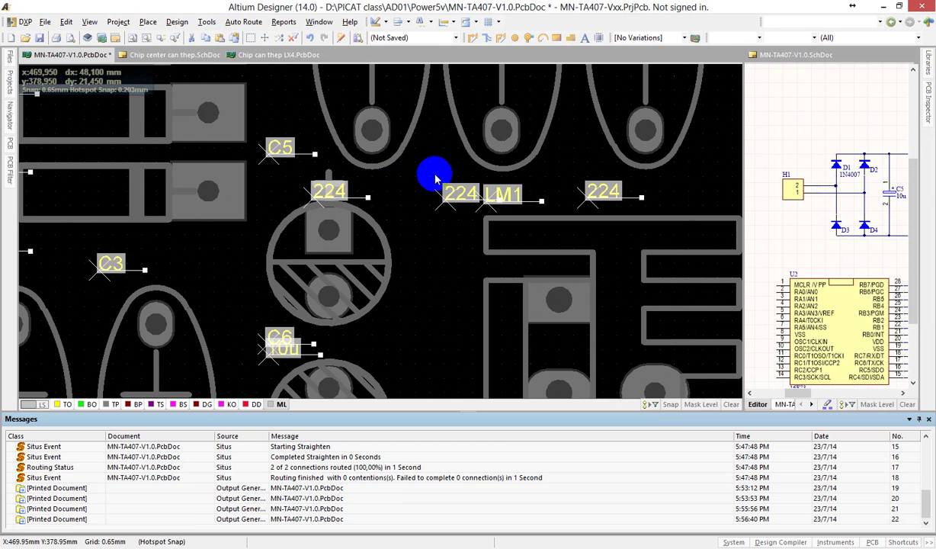
pyautogui.keyDown('ctrl'); pyautogui.scroll(2, 452, 178); pyautogui.keyUp('ctrl')
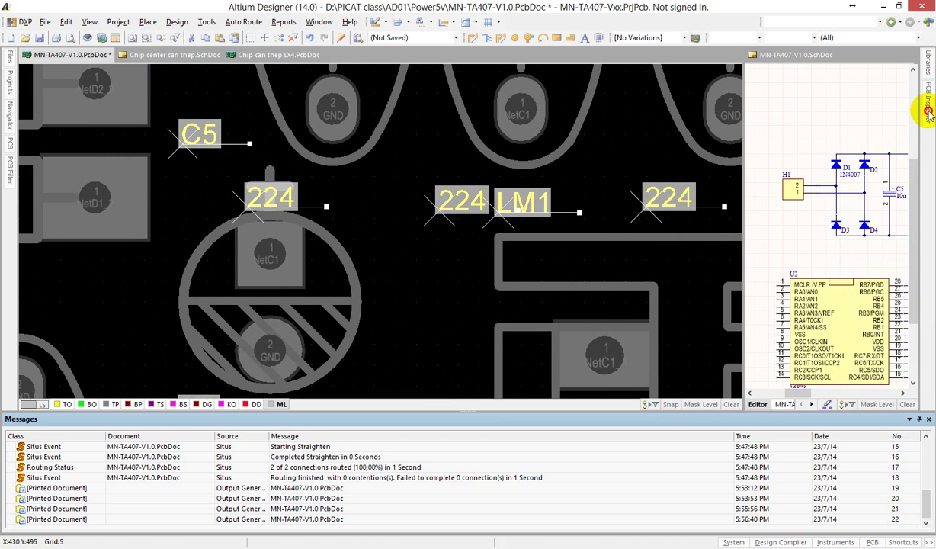
pyautogui.moveTo(926, 108)
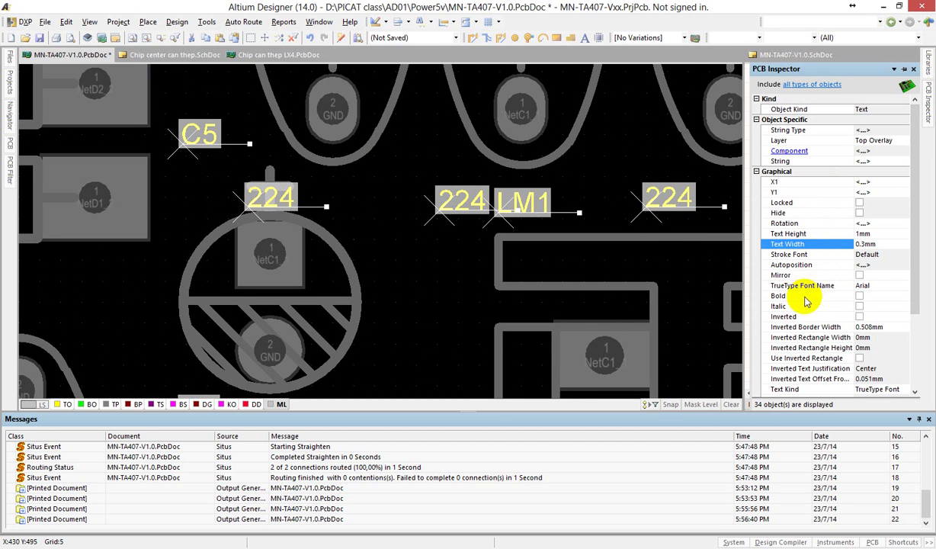
pyautogui.click(860, 297)
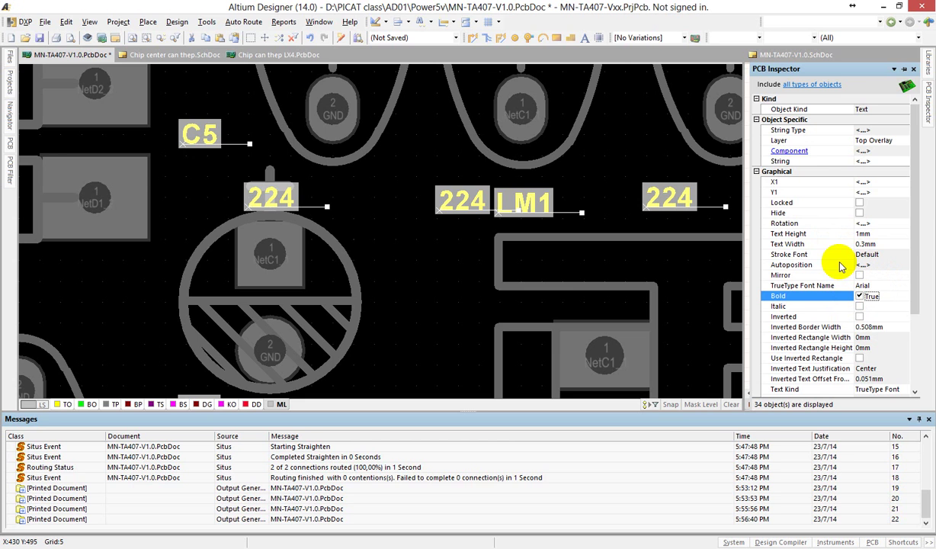
pyautogui.click(917, 257)
pyautogui.moveTo(917, 256)
pyautogui.mouseDown()
pyautogui.moveTo(909, 310)
pyautogui.moveTo(916, 326)
pyautogui.mouseUp()
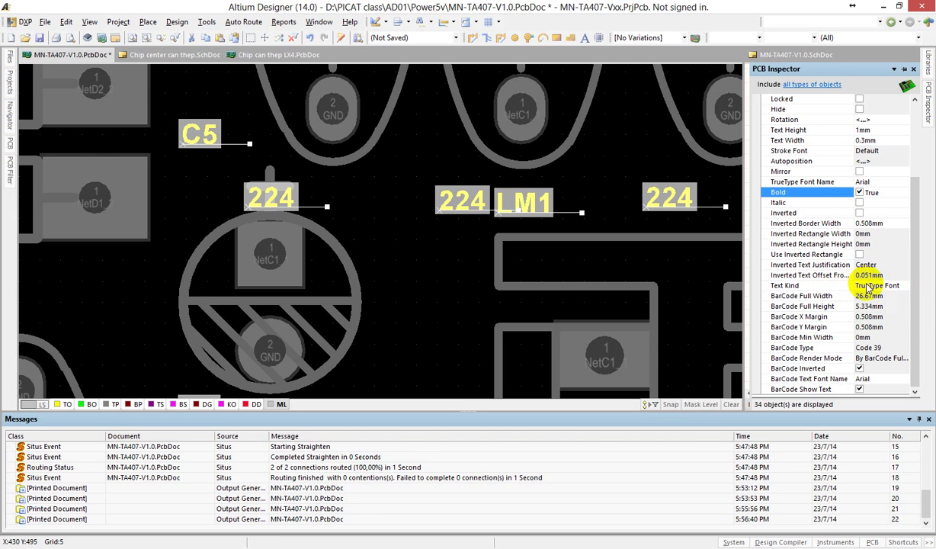
# Browse the available TrueType fonts for the selected overlay texts, keep the existing font, and deselect the texts
pyautogui.click(897, 183)
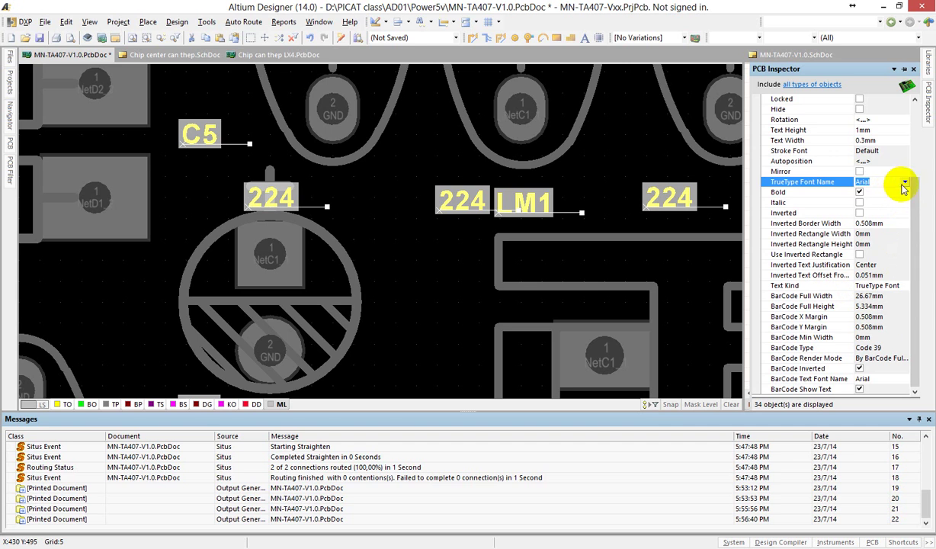
pyautogui.hotkey('alt', 'Down')
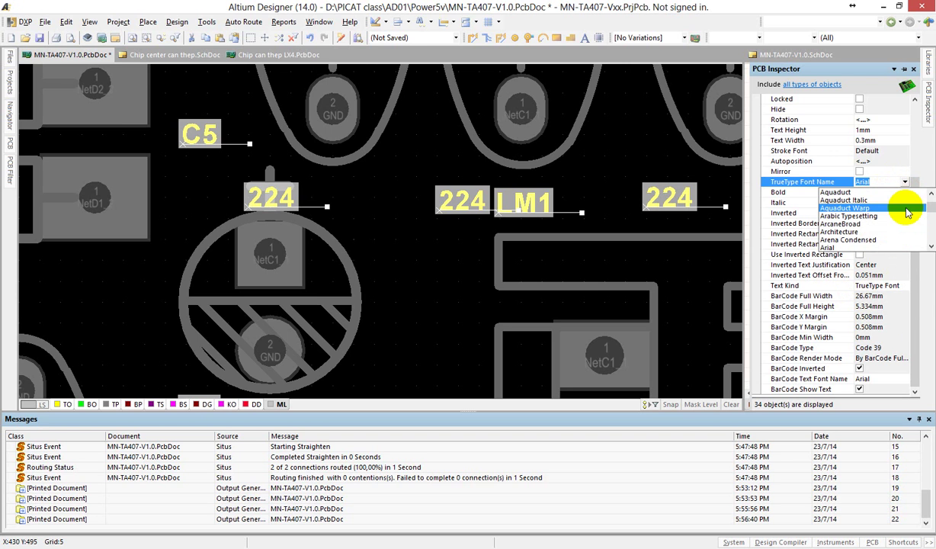
pyautogui.moveTo(931, 210); pyautogui.dragTo(931, 202)
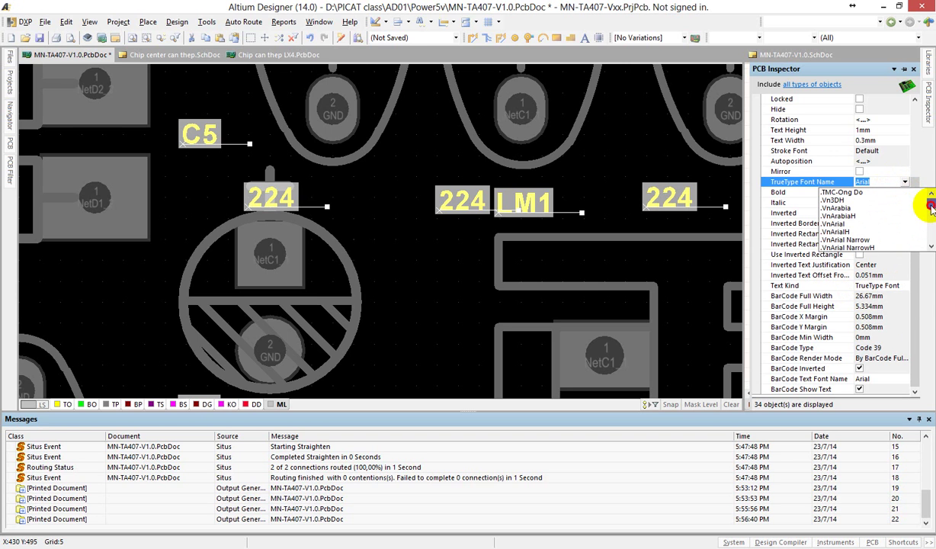
pyautogui.scroll(-3, 907, 218)
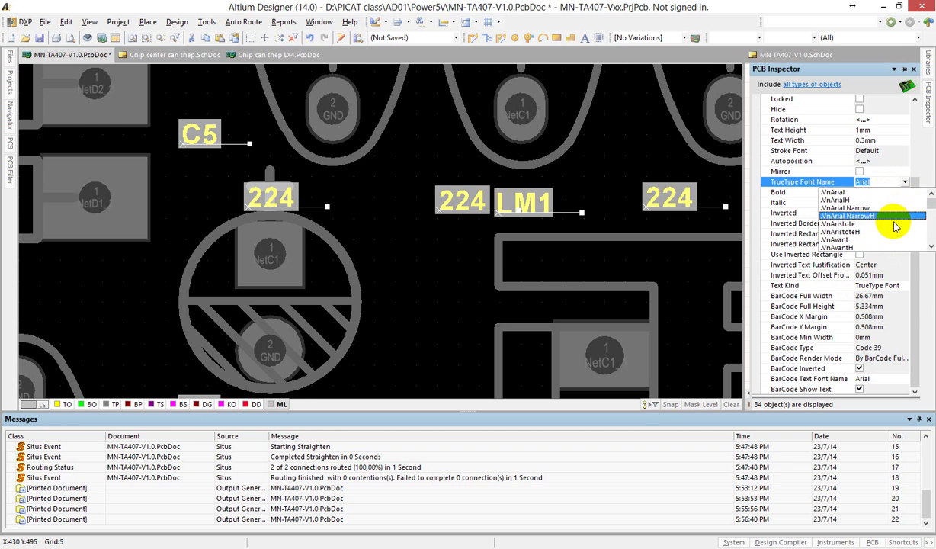
pyautogui.moveTo(931, 200); pyautogui.dragTo(931, 242)
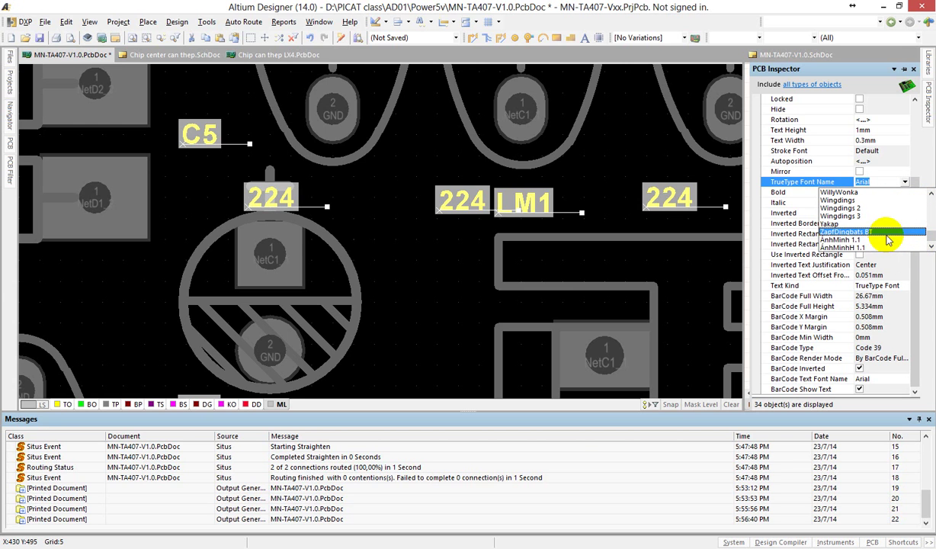
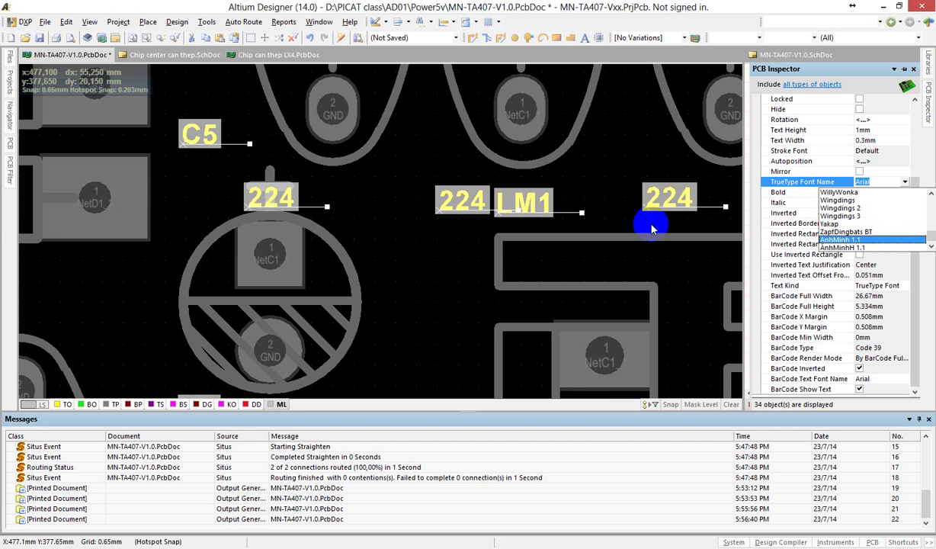
pyautogui.click(627, 218)
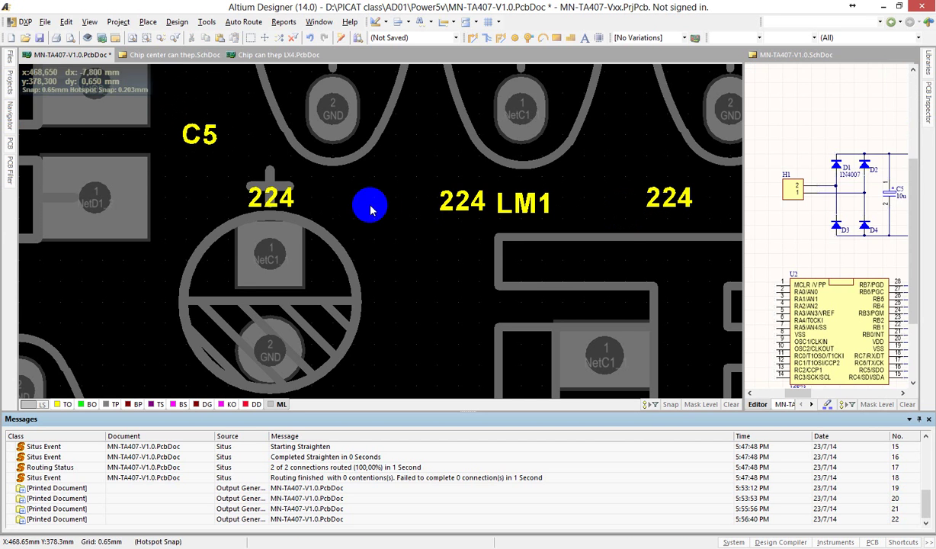
# Set the Messages panel to auto-hide so the board gets more room
pyautogui.keyDown('ctrl'); pyautogui.scroll(-2, 373, 202); pyautogui.keyUp('ctrl')
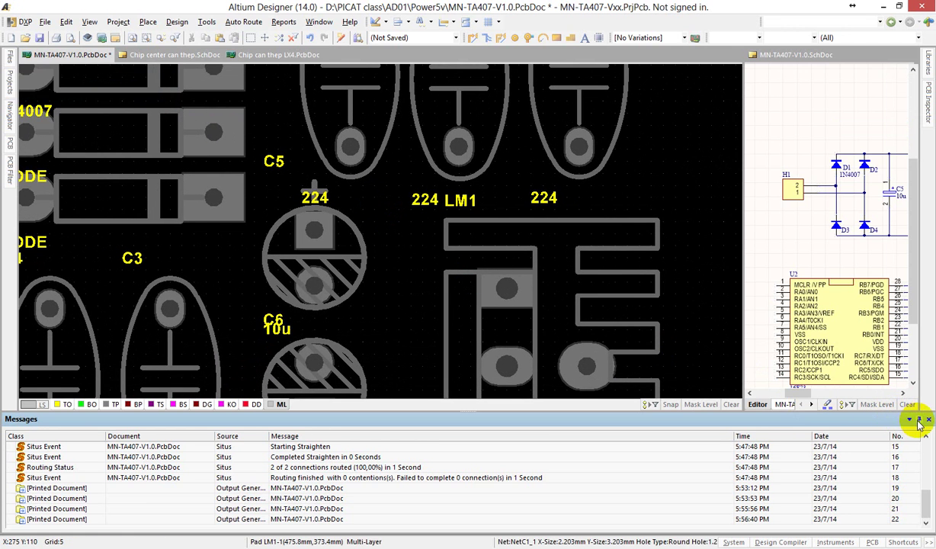
pyautogui.moveTo(919, 416); pyautogui.dragTo(762, 293)
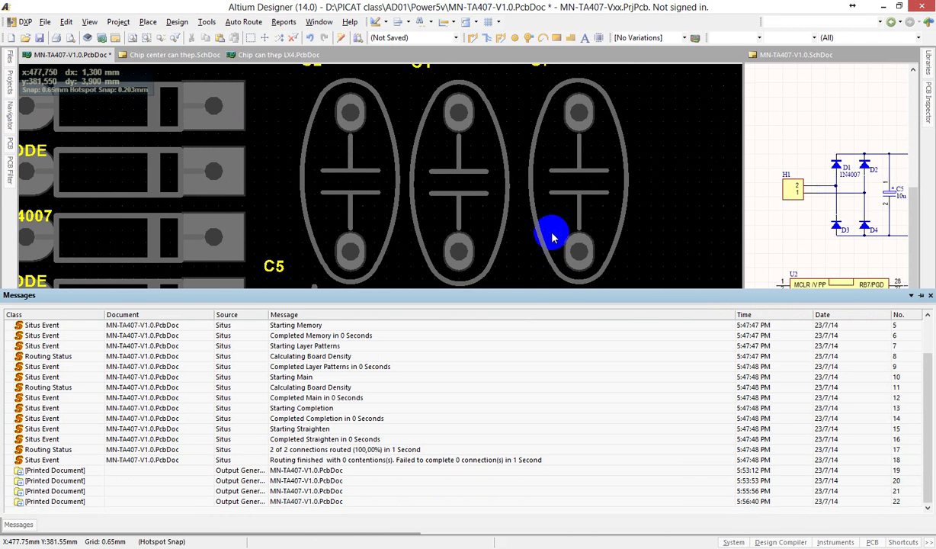
pyautogui.click(674, 215)
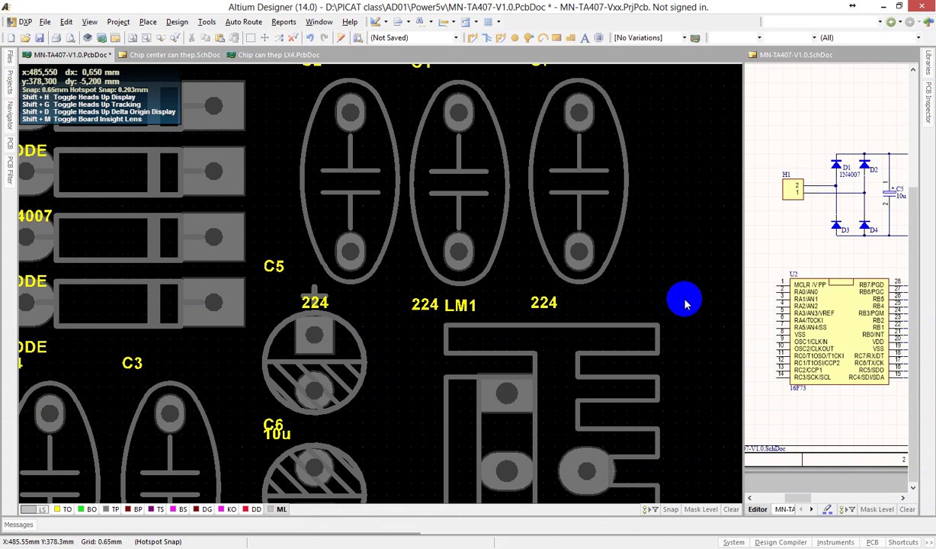
# Move the DIODE and 1N4007 comment texts of diodes D2, D1, D4 and D3 inside their body outlines
pyautogui.keyDown('ctrl'); pyautogui.scroll(-2, 663, 158); pyautogui.keyUp('ctrl')
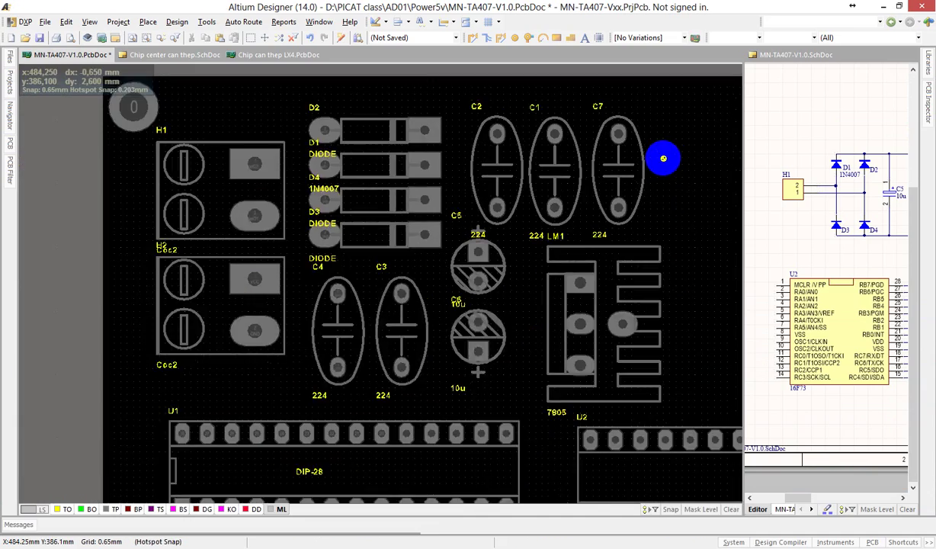
pyautogui.keyDown('ctrl'); pyautogui.scroll(2, 408, 99); pyautogui.keyUp('ctrl')
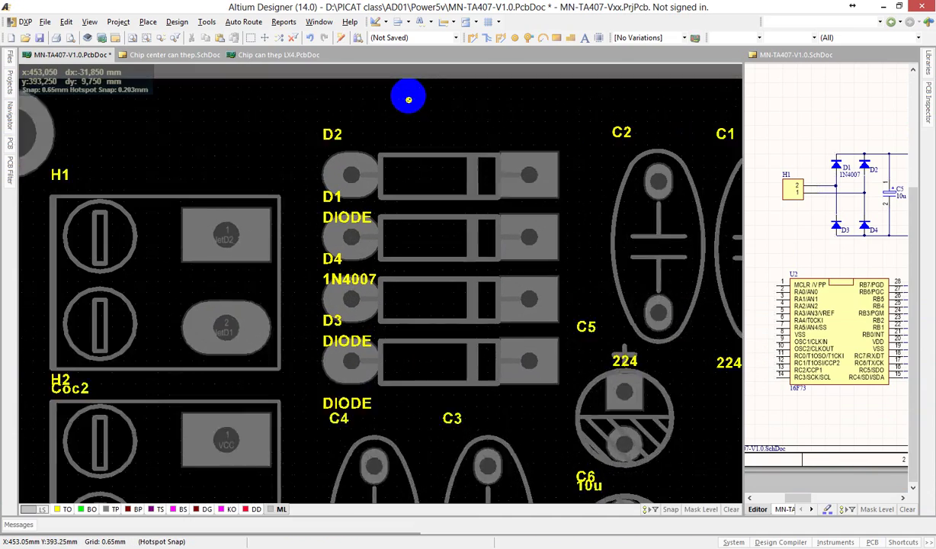
pyautogui.keyDown('ctrl'); pyautogui.scroll(-1, 327, 136); pyautogui.keyUp('ctrl')
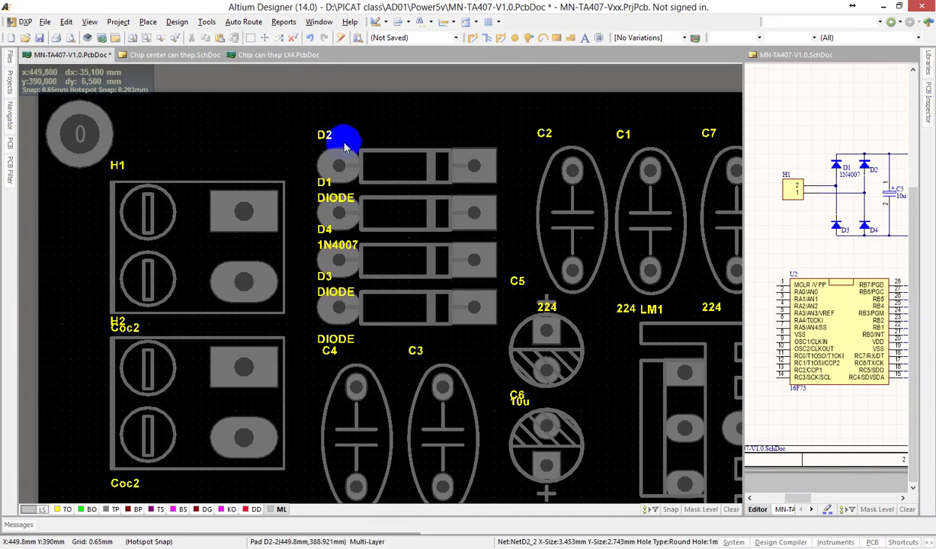
pyautogui.moveTo(324, 195); pyautogui.dragTo(376, 169)
pyautogui.moveTo(345, 244); pyautogui.dragTo(373, 216)
pyautogui.moveTo(335, 290); pyautogui.dragTo(366, 261)
pyautogui.moveTo(340, 335); pyautogui.dragTo(323, 181)
# Move the designators and 224 values of capacitors C2 and C1 beside the upper left of their outlines
pyautogui.keyDown('shift'); pyautogui.hscroll(4, 501, 211); pyautogui.keyUp('shift')
pyautogui.moveTo(339, 137); pyautogui.dragTo(322, 163)
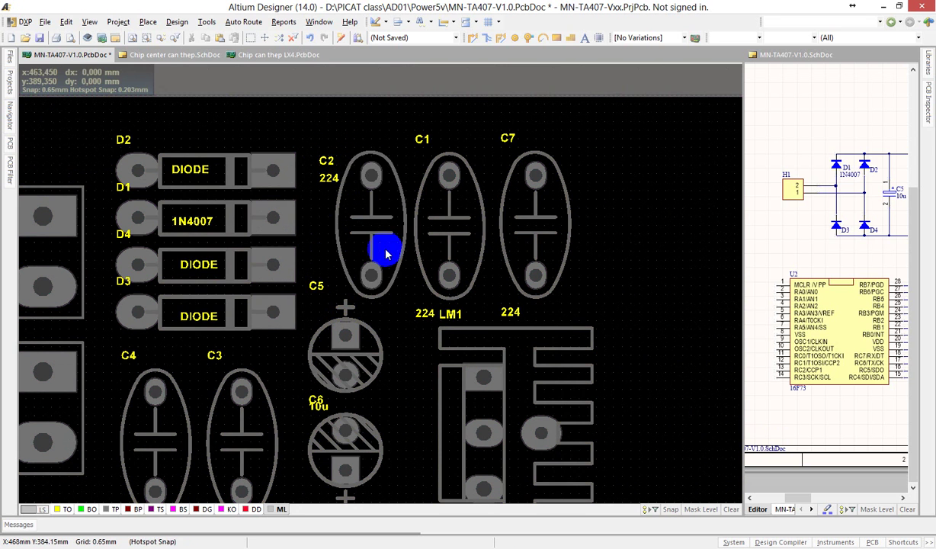
pyautogui.moveTo(420, 313); pyautogui.dragTo(406, 175)
pyautogui.moveTo(424, 138); pyautogui.dragTo(409, 157)
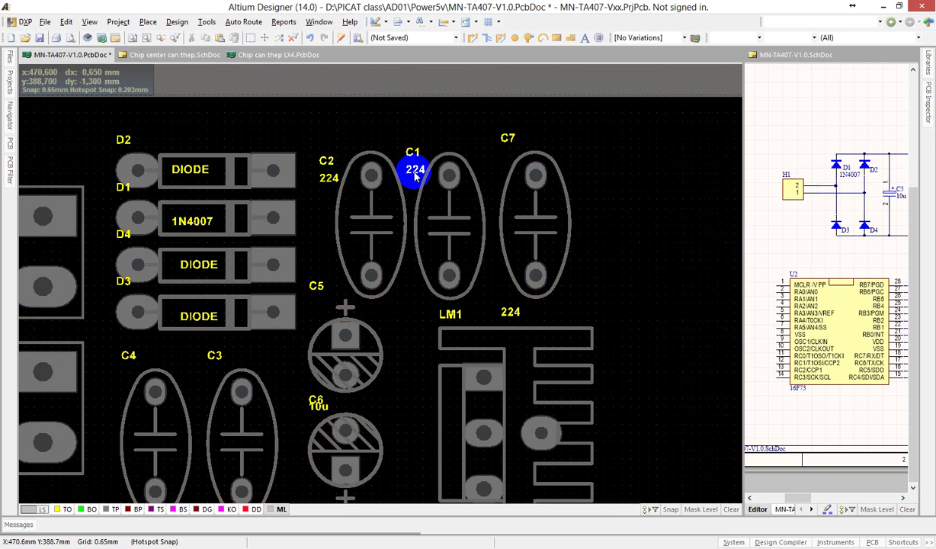
# Move C7's designator and 224 value to the upper left of its outline, and shift the LM1 label to the right above the regulator
pyautogui.click(928, 114)
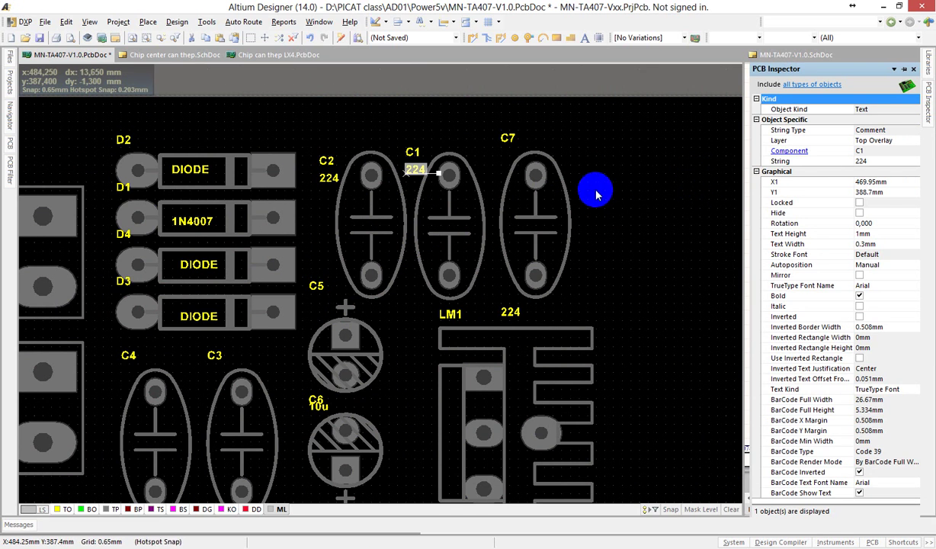
pyautogui.moveTo(454, 319); pyautogui.dragTo(497, 156)
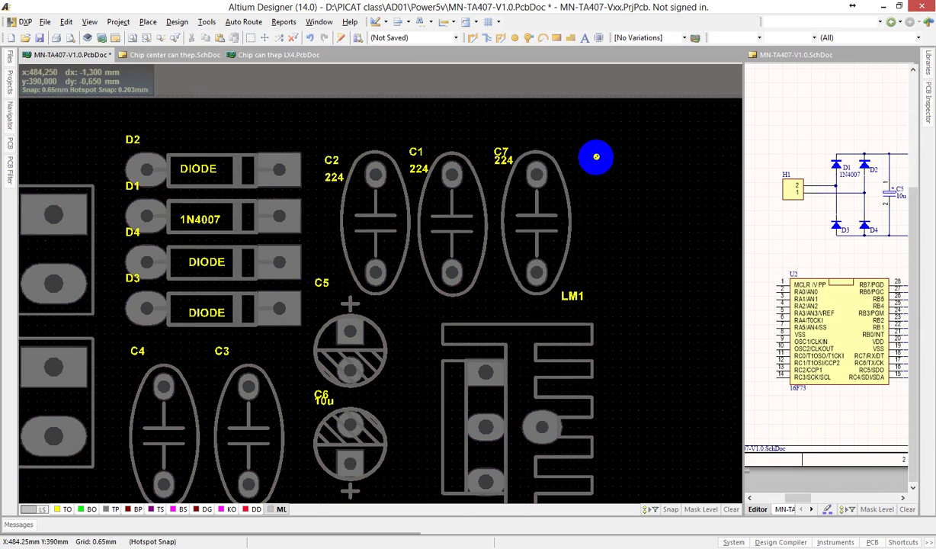
pyautogui.keyDown('ctrl'); pyautogui.scroll(-4, 597, 156); pyautogui.keyUp('ctrl')
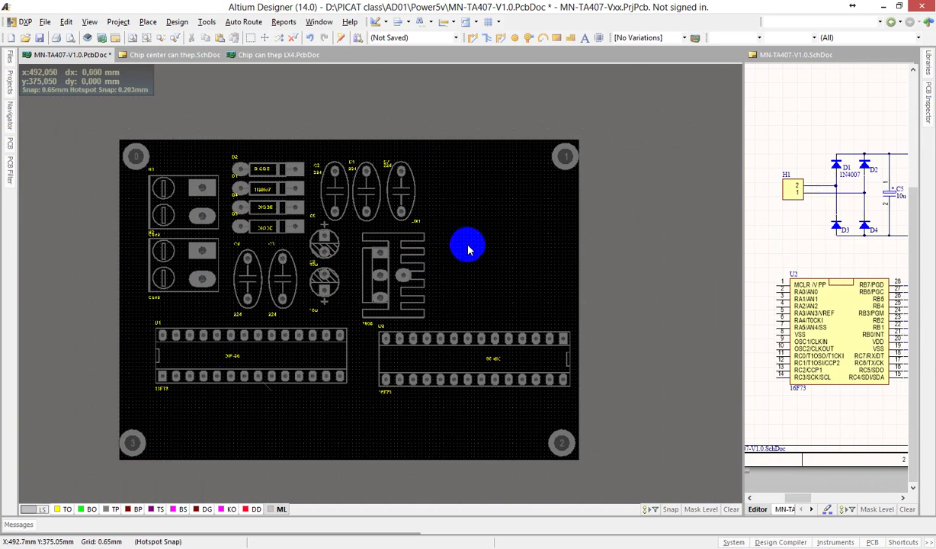
# Switch to the Cốc Cốc browser and search the web for "how to place image into altium"
pyautogui.hotkey('alt', 'Tab')
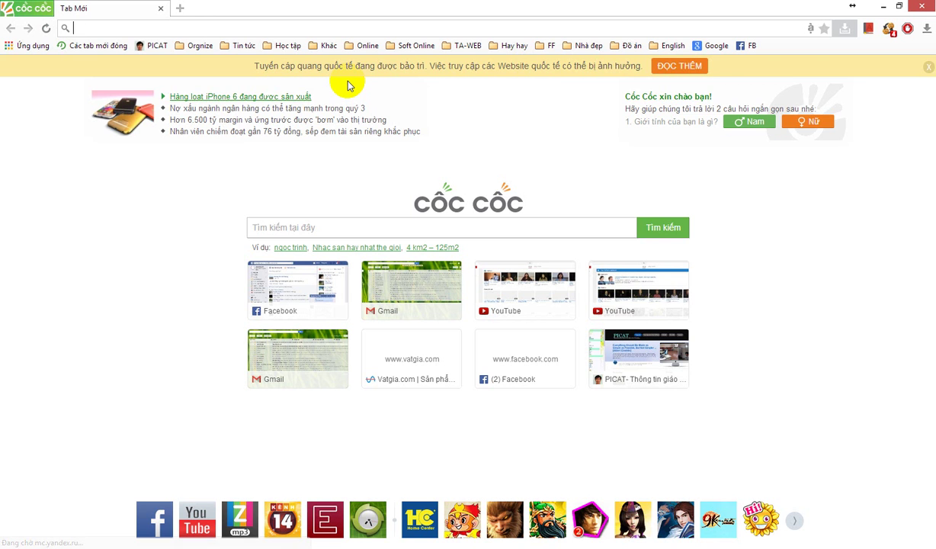
pyautogui.write('how to ')
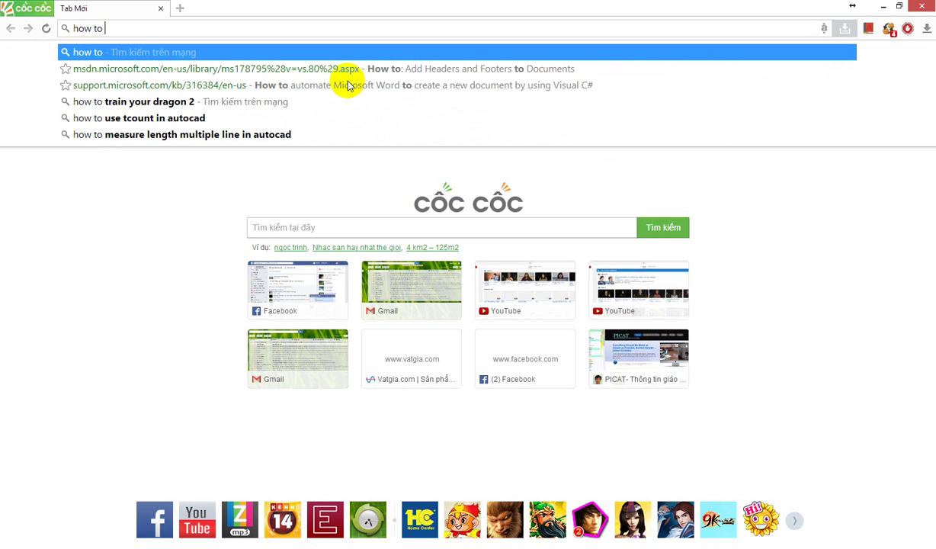
pyautogui.write('pl')
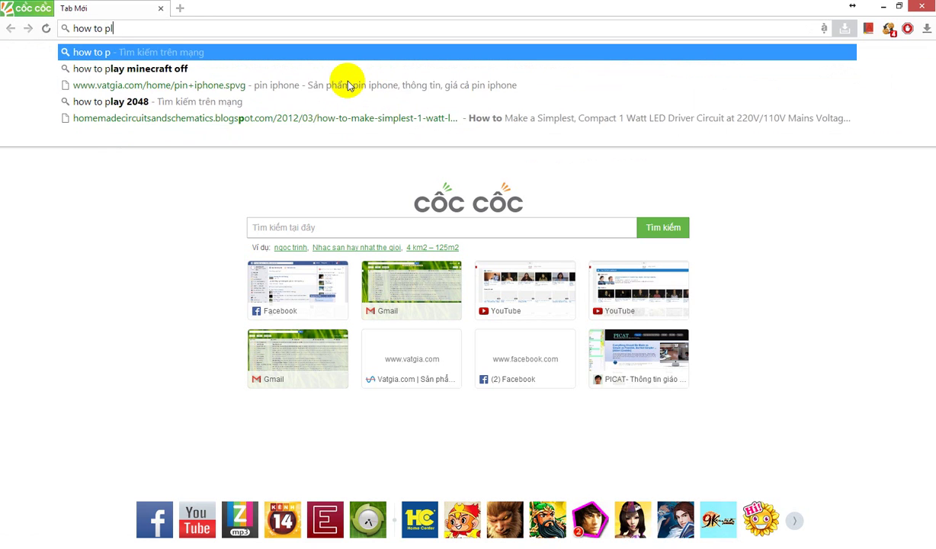
pyautogui.write('ace ')
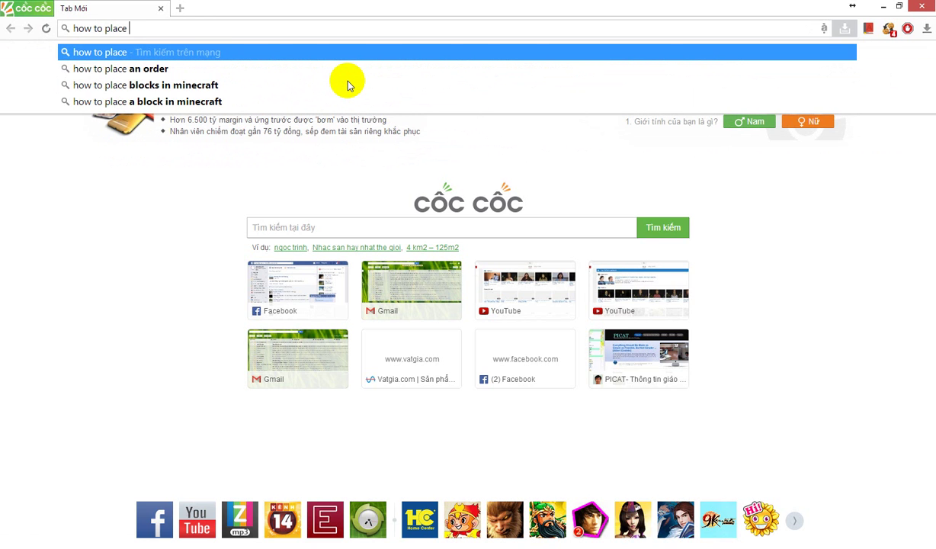
pyautogui.write('p')
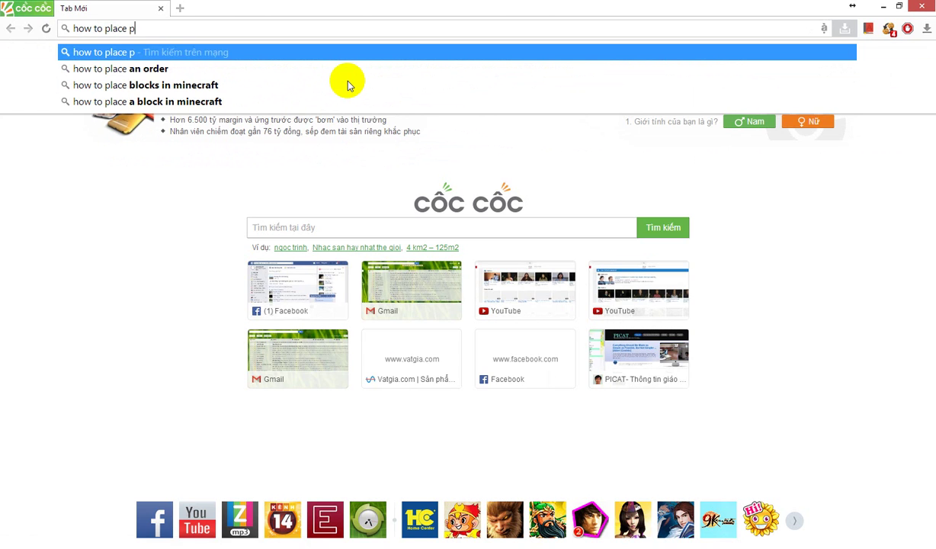
pyautogui.press('BackSpace')
pyautogui.write('image')
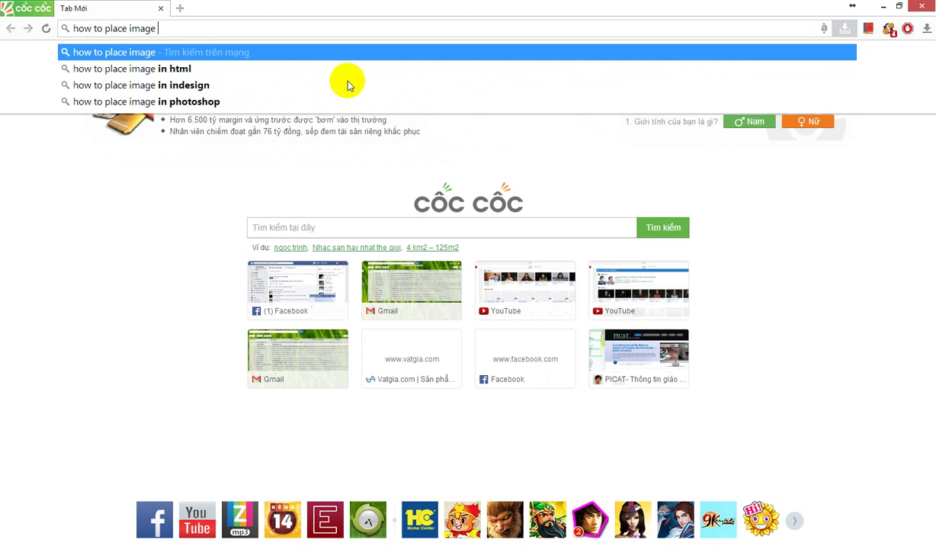
pyautogui.write(' into ')
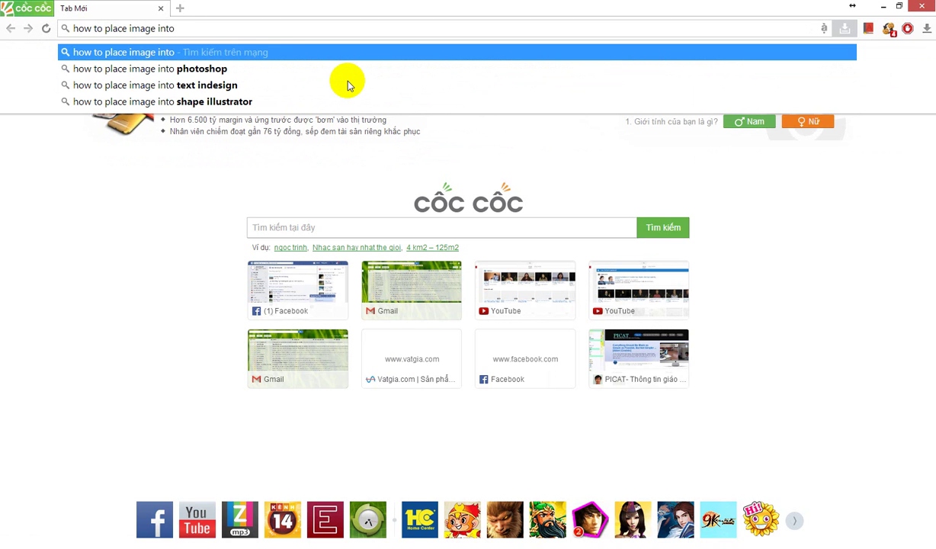
pyautogui.write('altium')
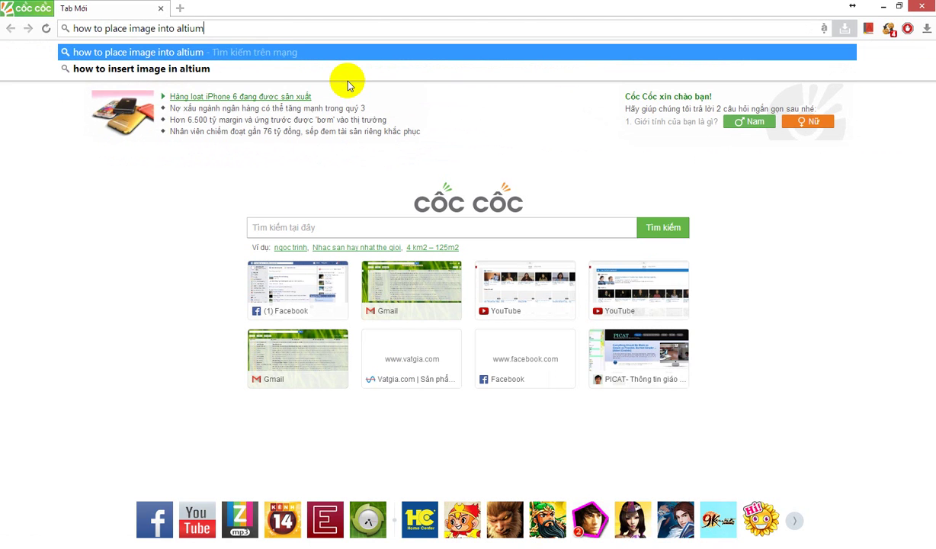
pyautogui.press('Return')
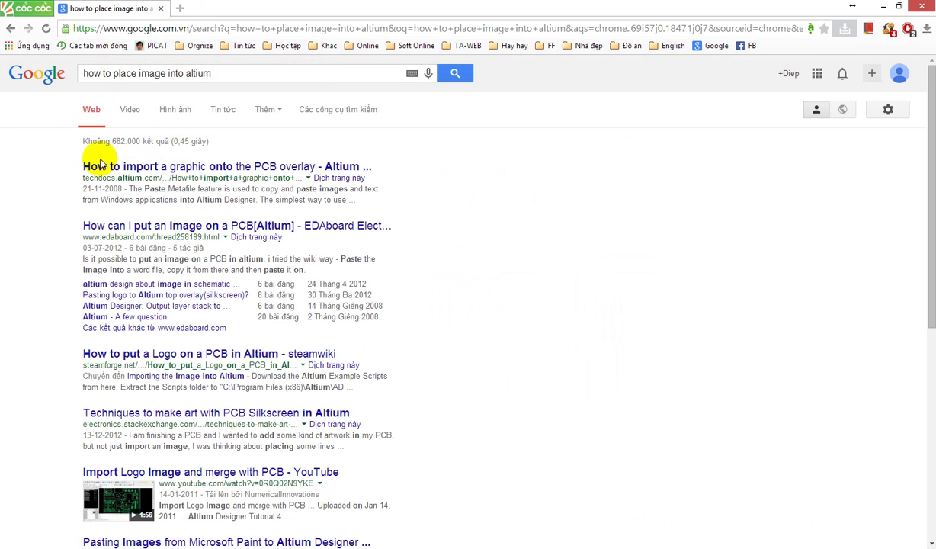
# Open the Altium PCB overlay graphic article and the EDAboard PCB image thread in new tabs, and bring up the Altium article
pyautogui.middleClick(173, 158)
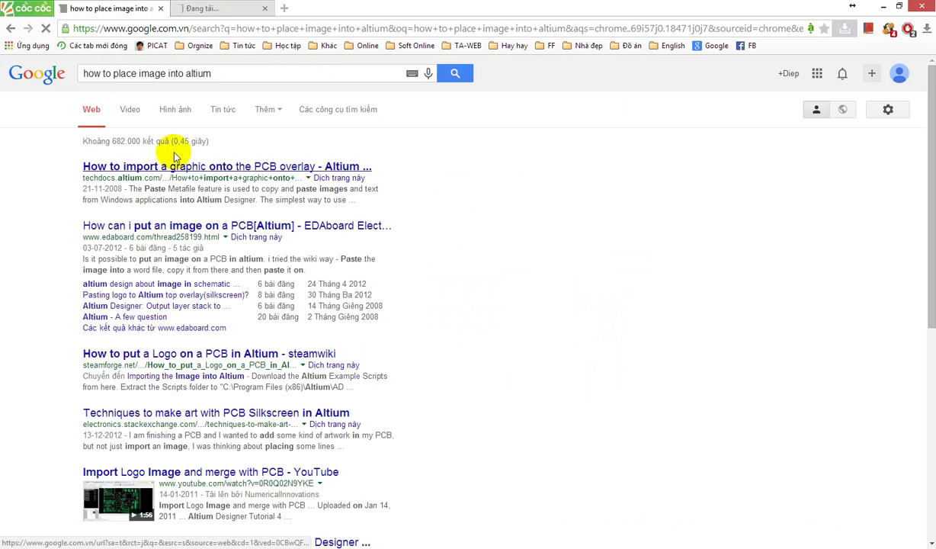
pyautogui.middleClick(143, 226)
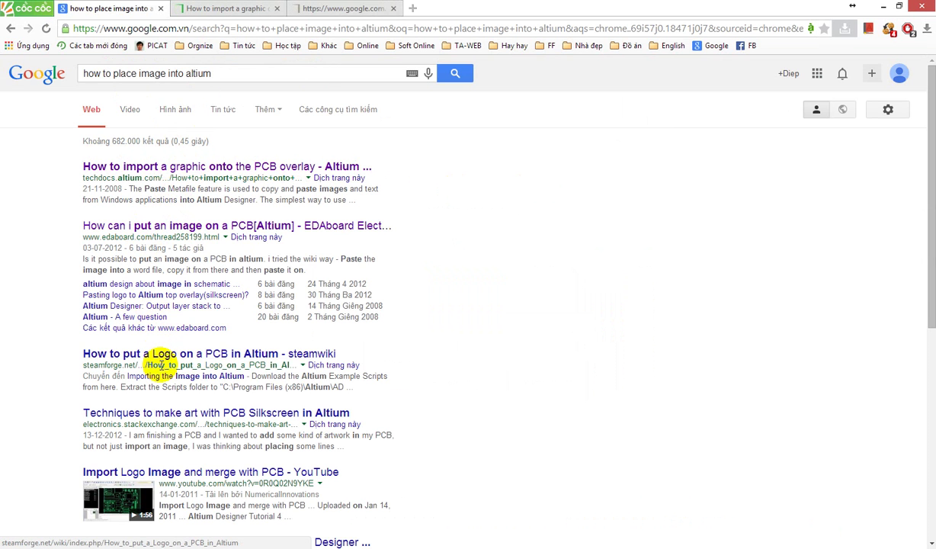
pyautogui.click(190, 9)
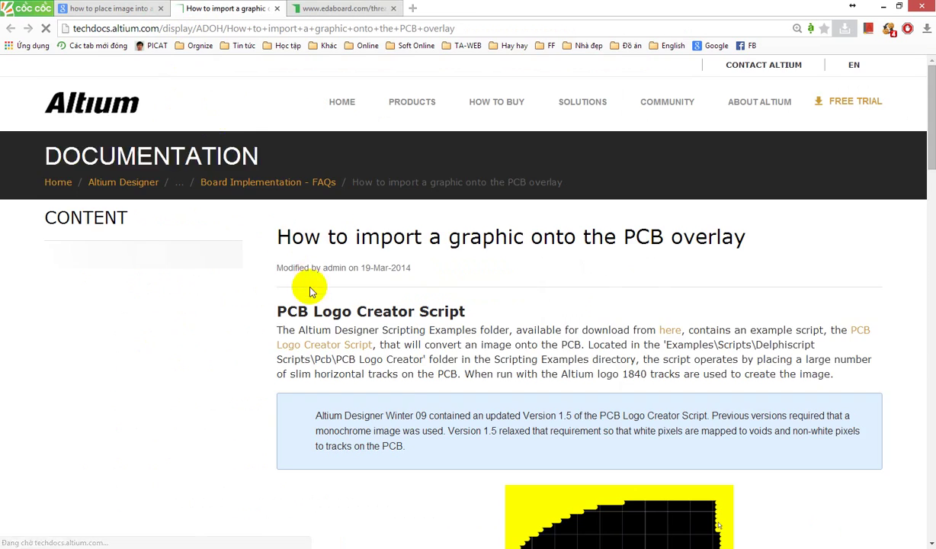
# Read through the article's methods for importing a graphic onto the PCB overlay, including the logo scripts and Paste Metafile
pyautogui.scroll(-6, 297, 282)
pyautogui.rightClick(700, 264)
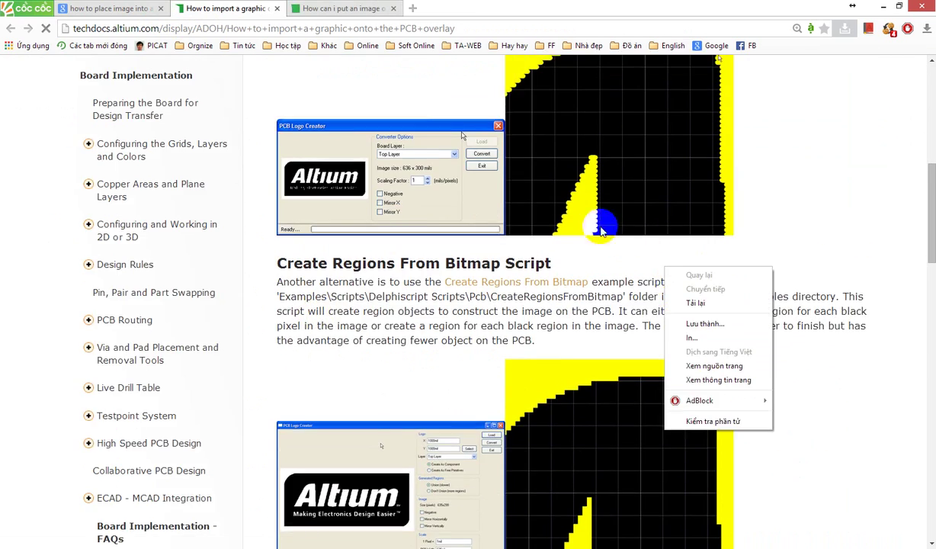
pyautogui.click(459, 189)
pyautogui.scroll(-15, 460, 228)
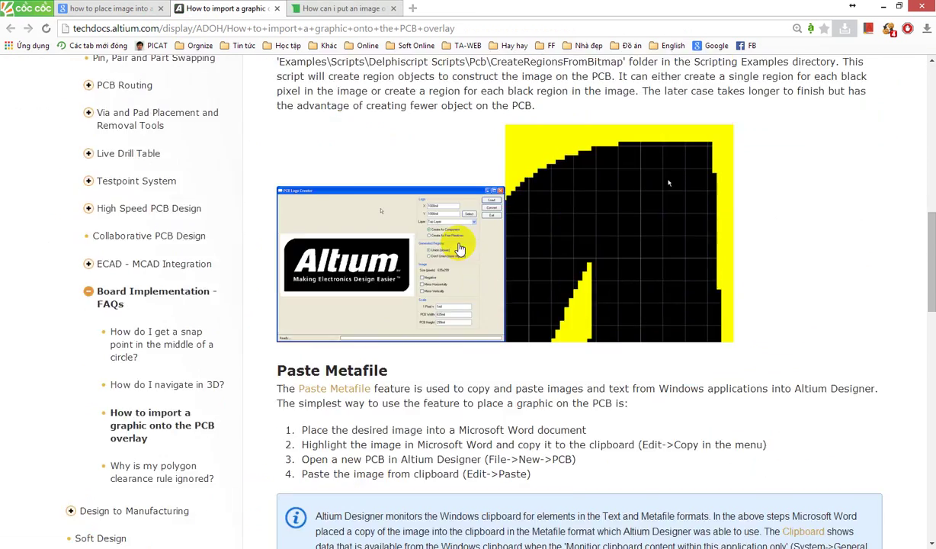
pyautogui.scroll(-1, 475, 234)
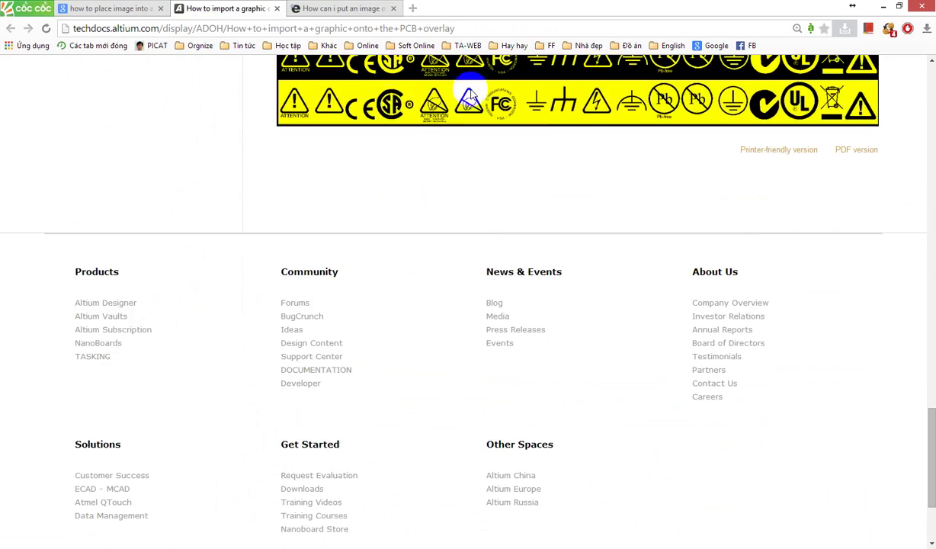
pyautogui.scroll(3, 533, 167)
pyautogui.scroll(4, 615, 239)
pyautogui.scroll(8, 559, 237)
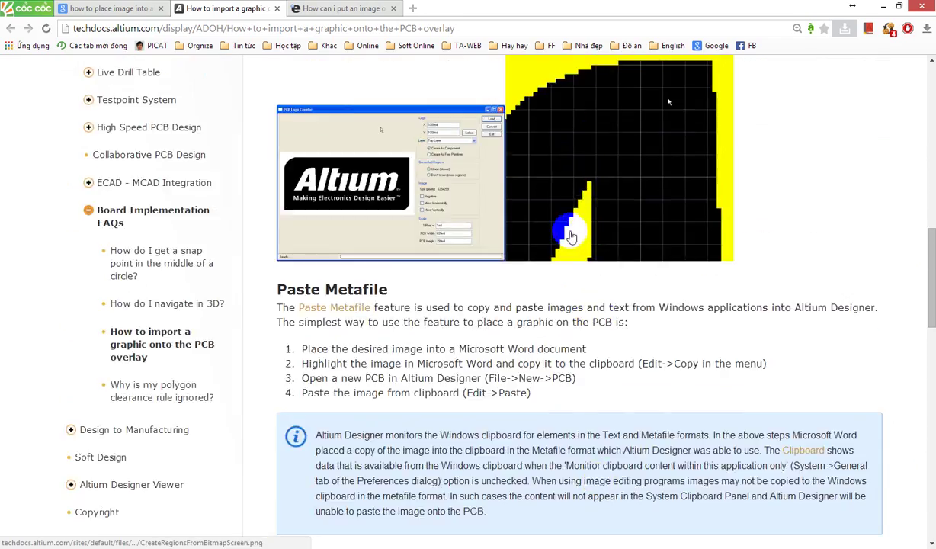
pyautogui.scroll(6, 512, 276)
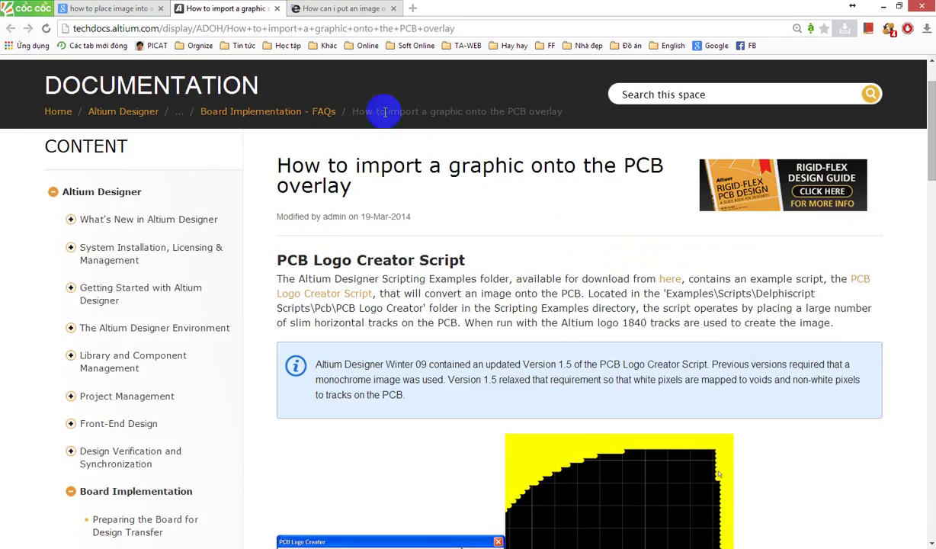
# Read through the EDAboard thread on putting an image on an Altium PCB
pyautogui.click(330, 10)
pyautogui.scroll(-5, 352, 206)
pyautogui.scroll(-5, 354, 222)
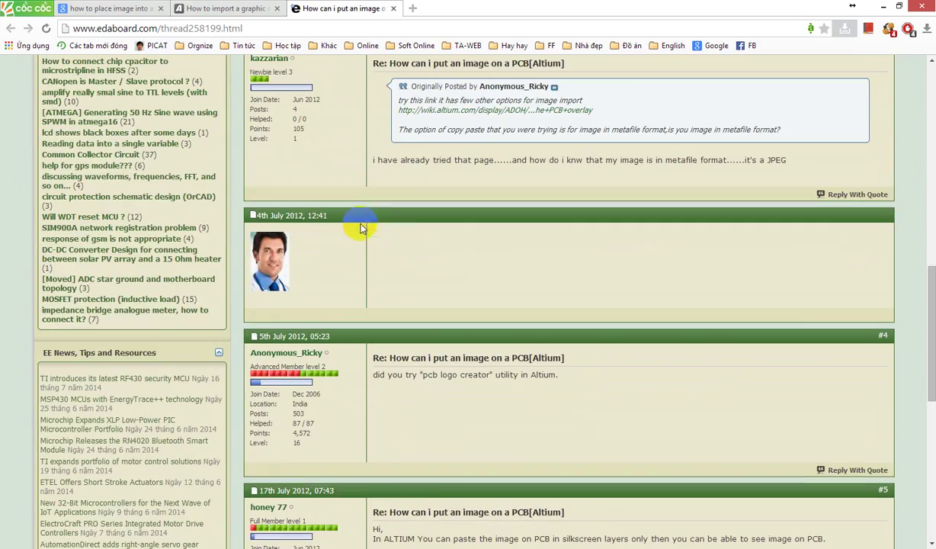
pyautogui.scroll(-5, 504, 243)
pyautogui.scroll(15, 507, 255)
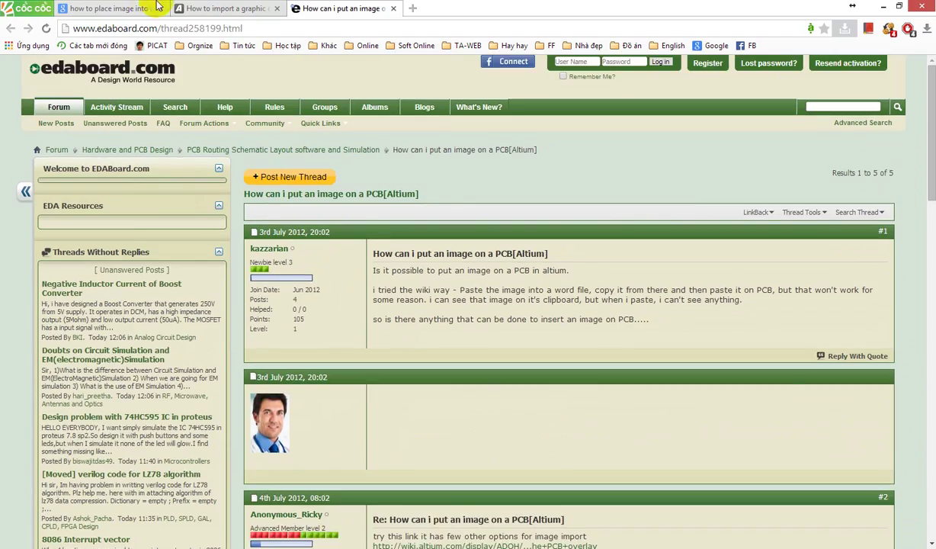
# Search the web for "ảnh trong PCB altium" and look through the results for a logo insertion guide
pyautogui.click(113, 10)
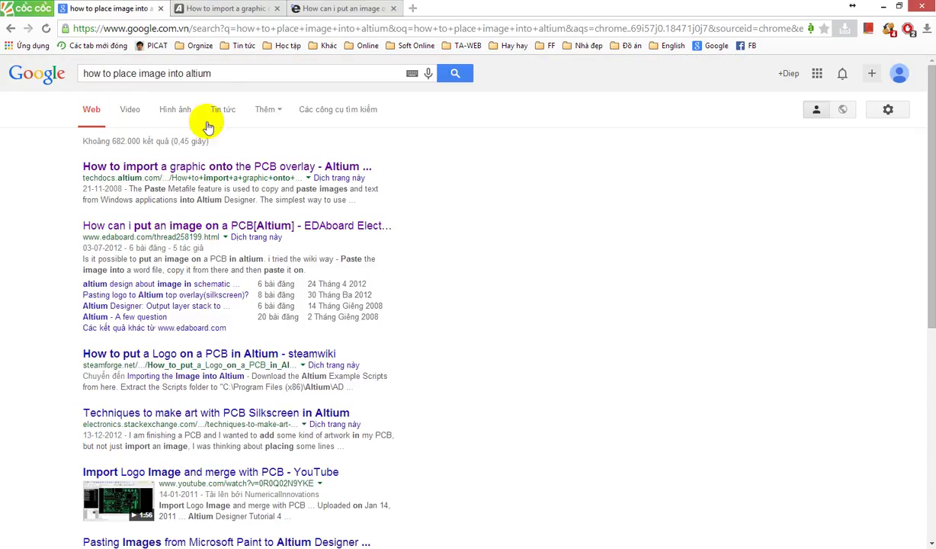
pyautogui.moveTo(216, 74); pyautogui.dragTo(79, 74)
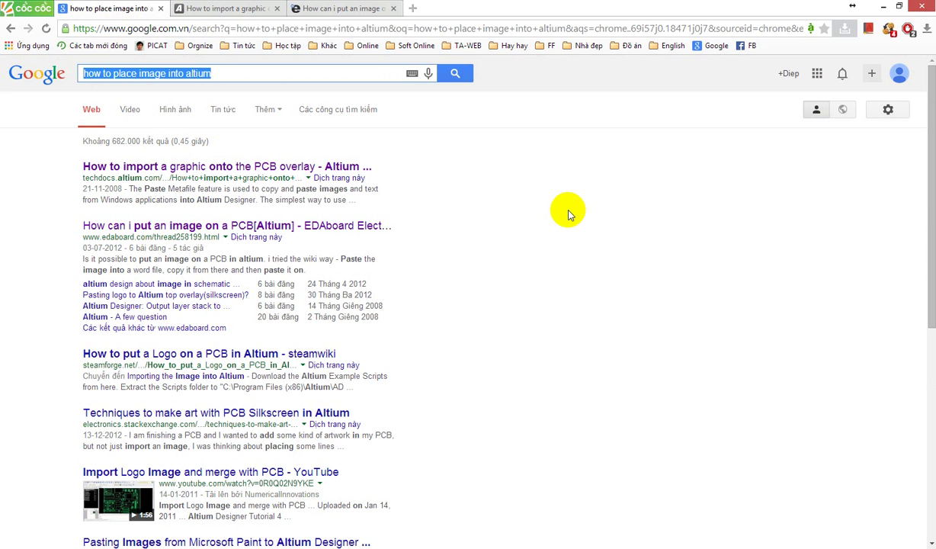
pyautogui.write('anhr')
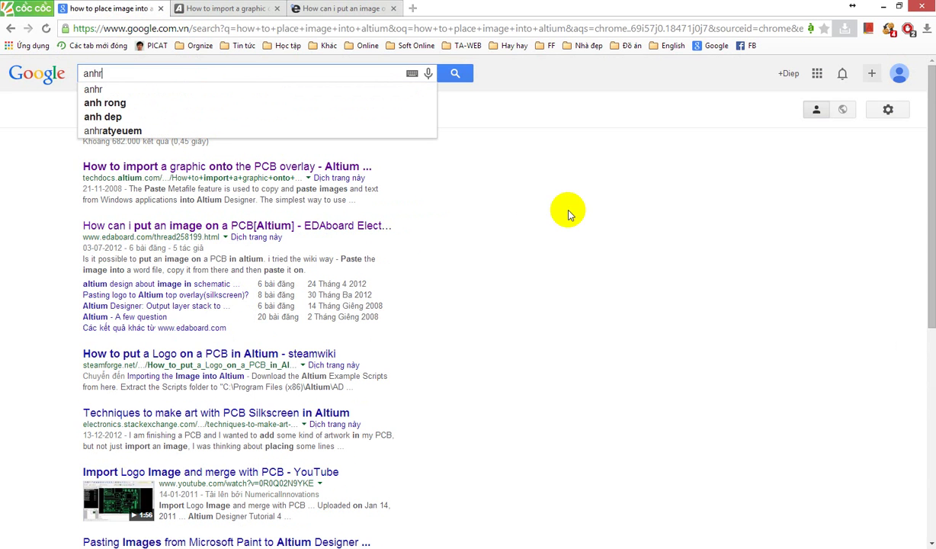
pyautogui.press('BackSpace')
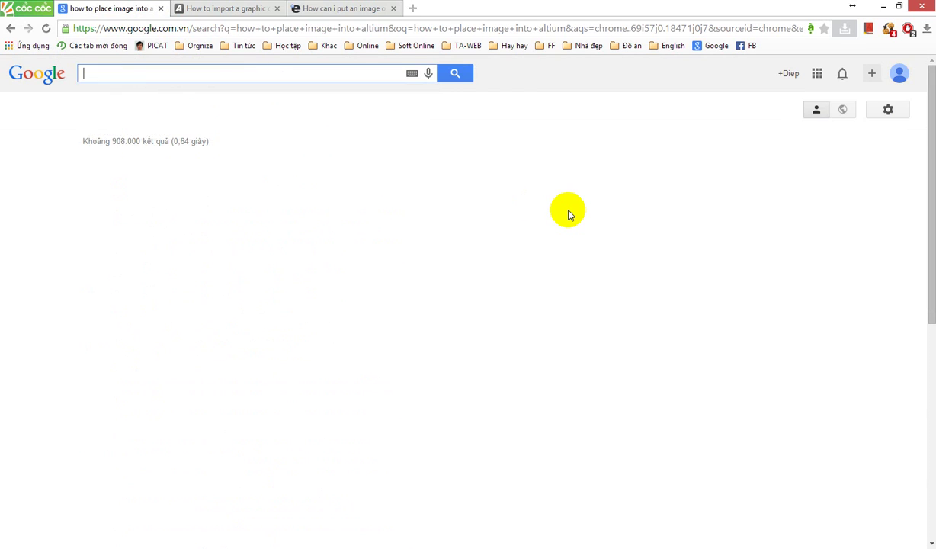
pyautogui.write('r trong ')
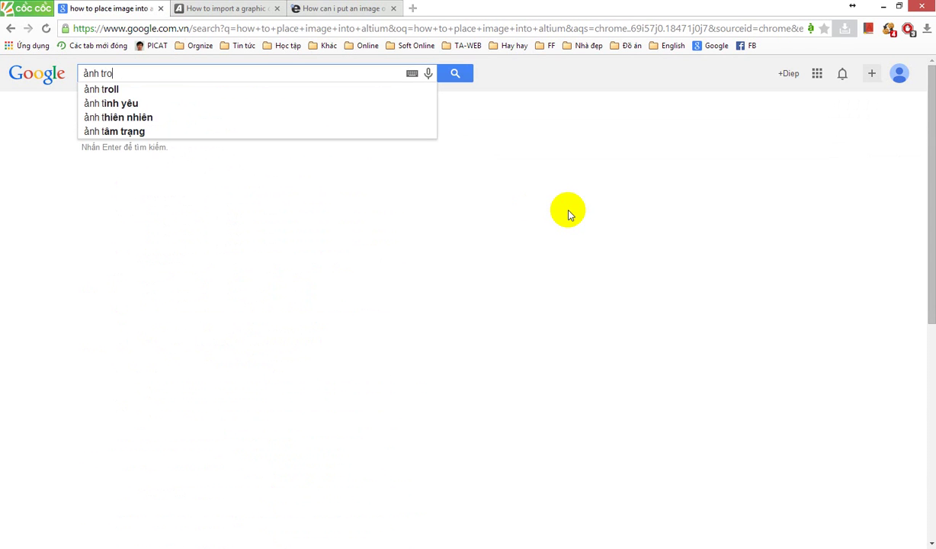
pyautogui.write('PCB altium')
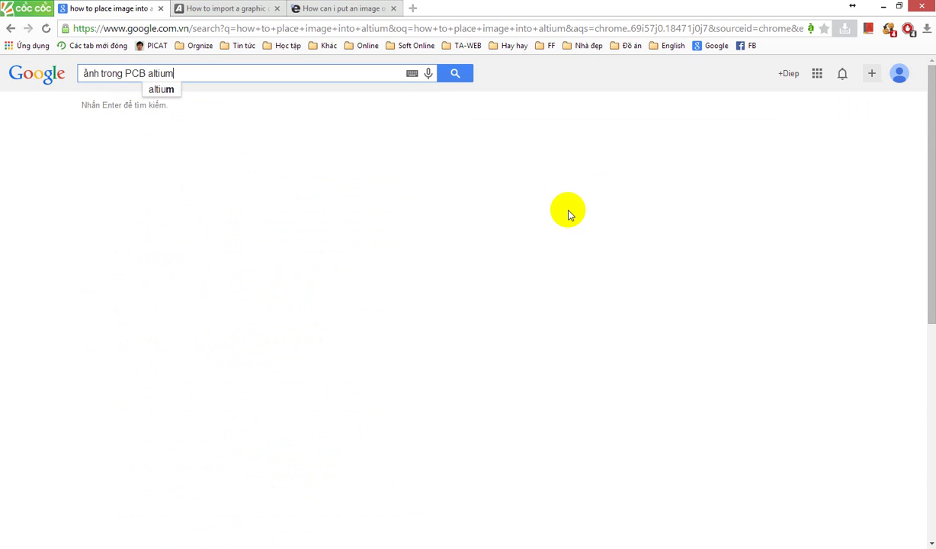
pyautogui.press('Return')
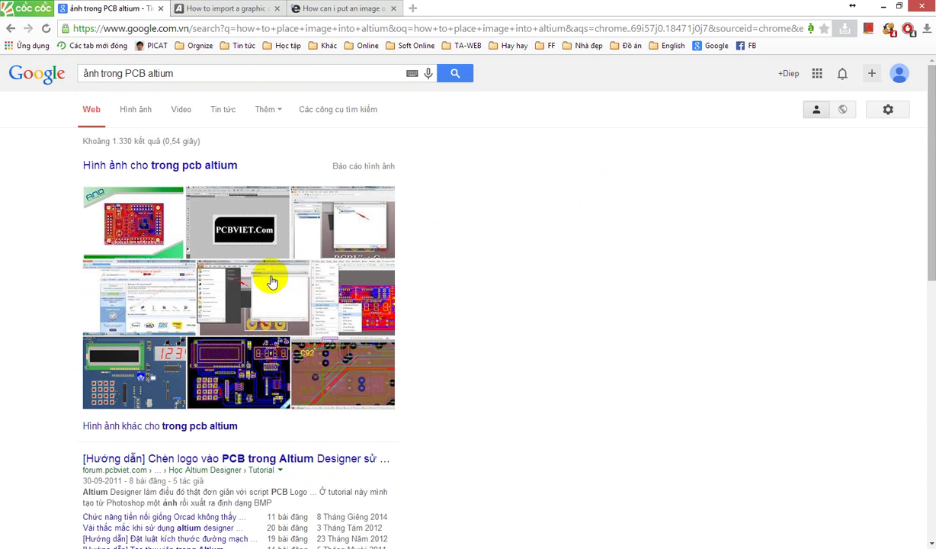
pyautogui.scroll(-1, 135, 412)
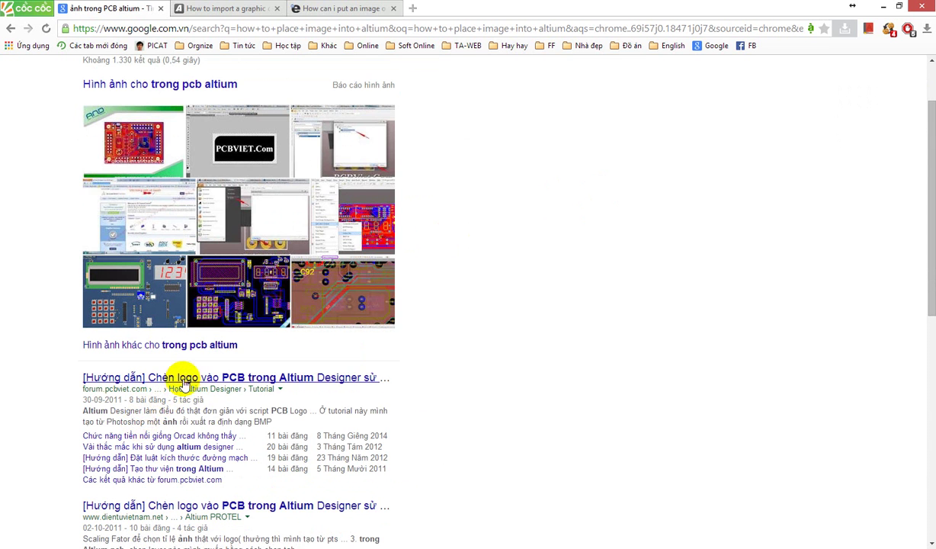
pyautogui.scroll(-2, 263, 376)
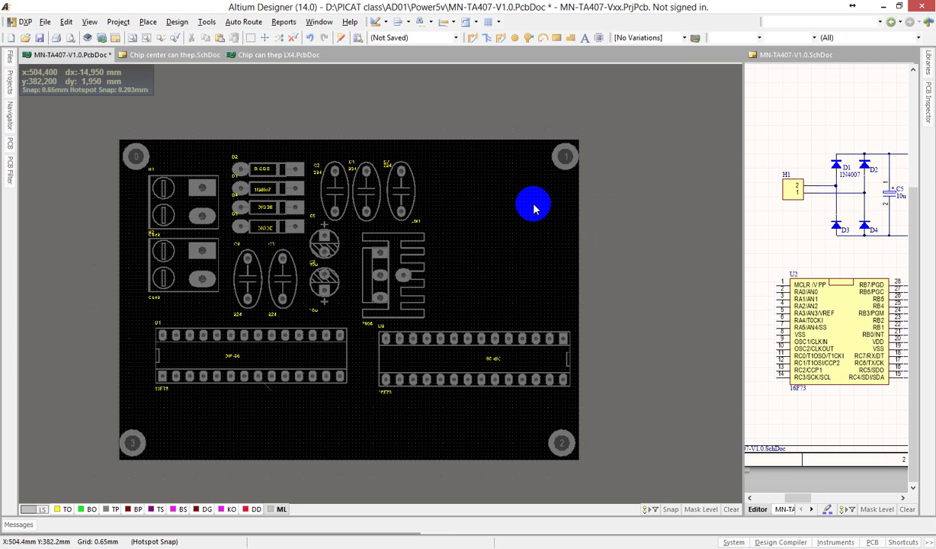
# Switch to Altium Designer, clear the filter on MN-TA407-V1.0.PcbDoc, display all layers, and save the board
pyautogui.click(40, 37)
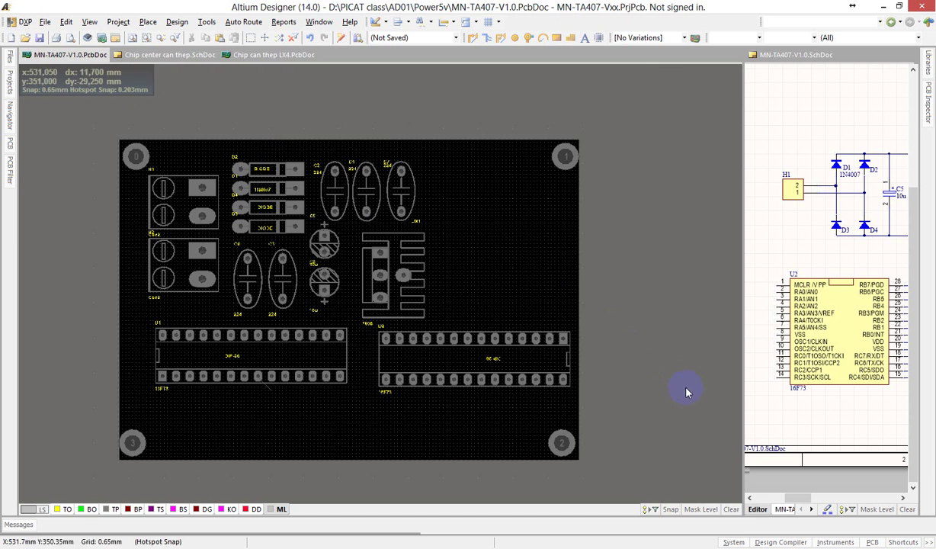
pyautogui.click(731, 509)
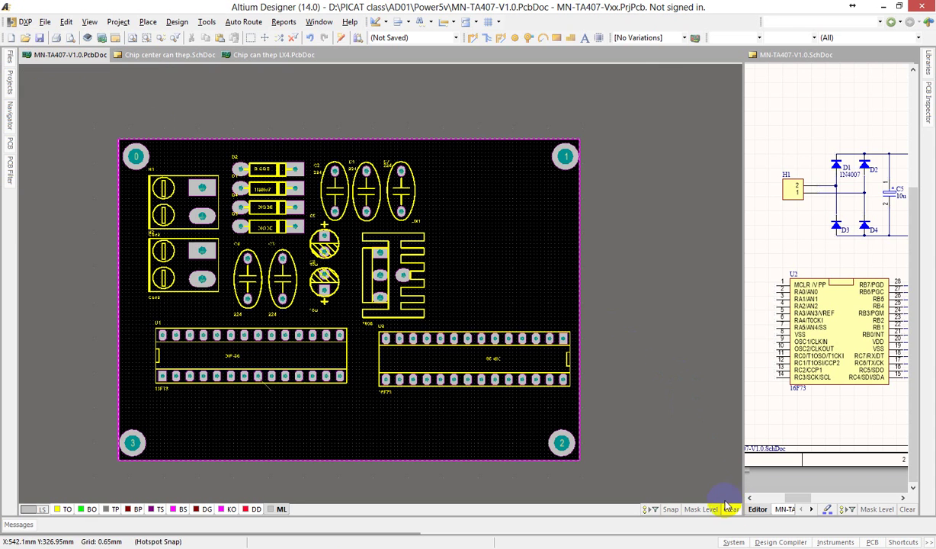
pyautogui.click(42, 515)
pyautogui.click(73, 443)
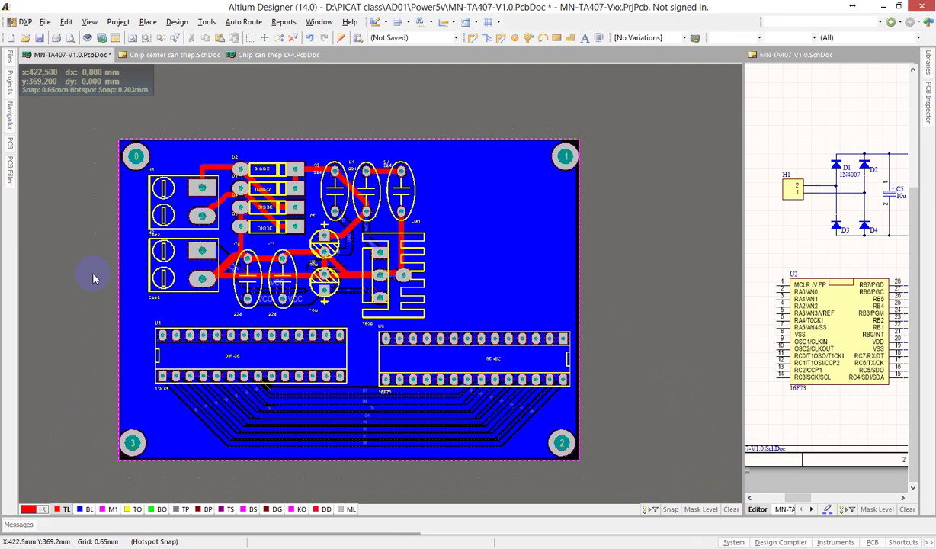
pyautogui.press('shift')
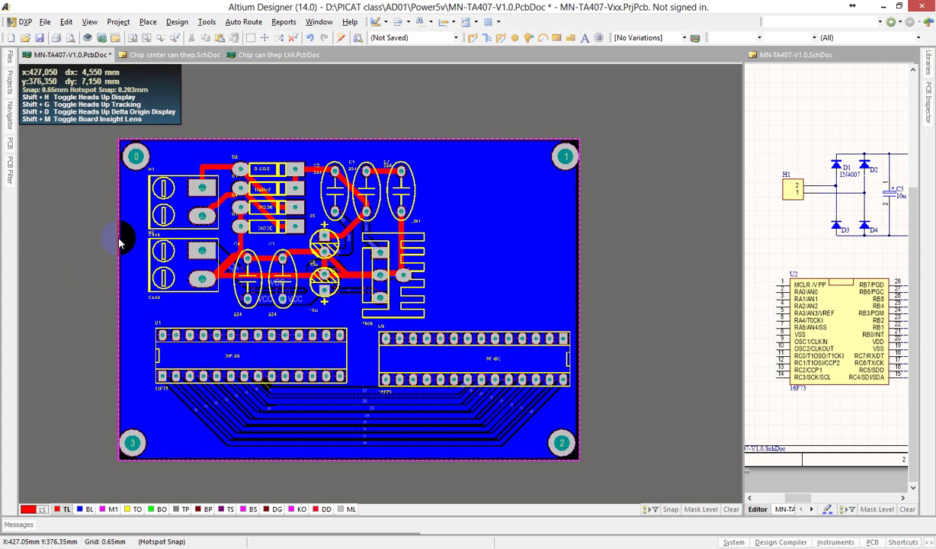
pyautogui.click(38, 37)
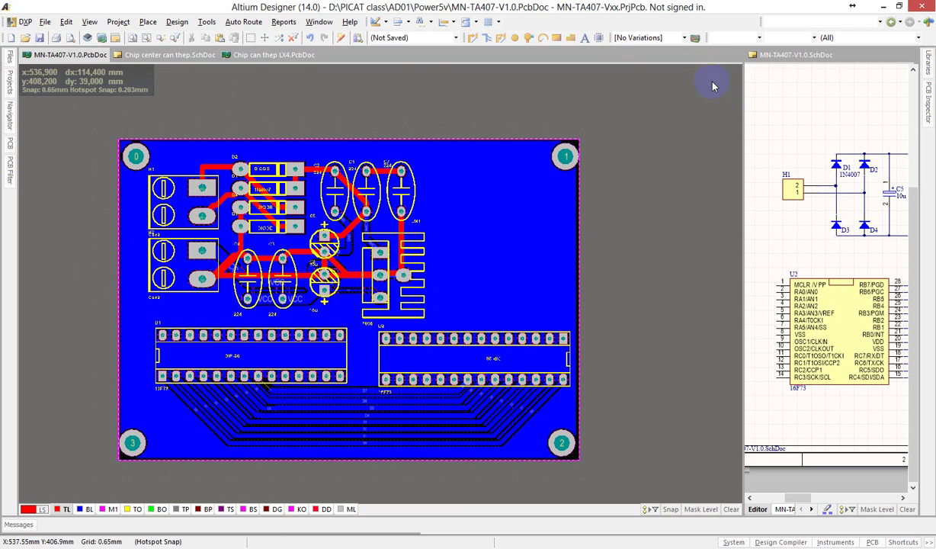
# Show the project tree and close the Chip Can thep LX.PrjPcb project
pyautogui.click(9, 83)
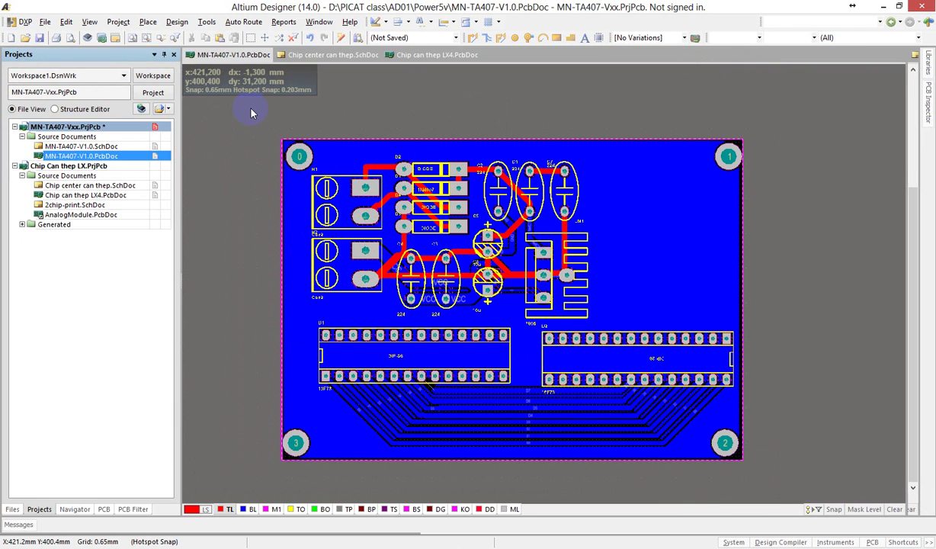
pyautogui.click(90, 166)
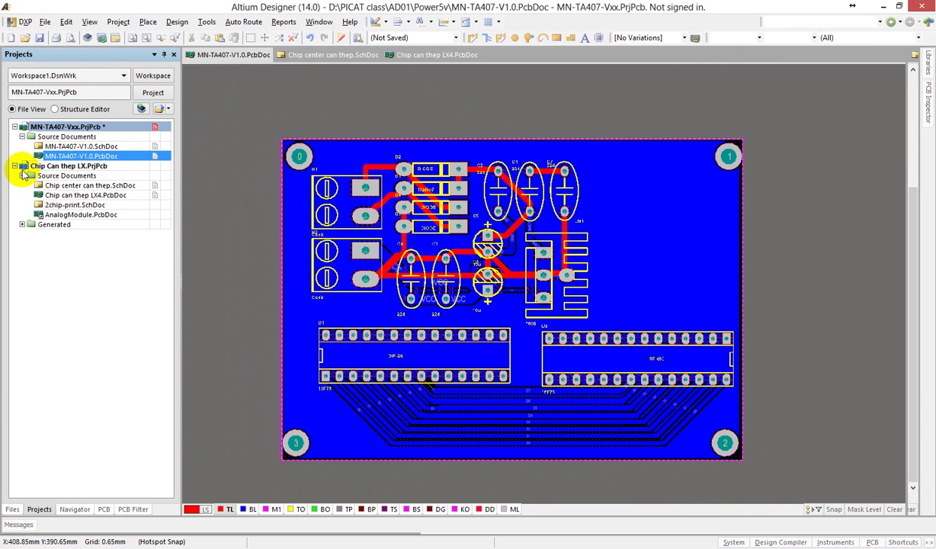
pyautogui.rightClick(40, 167)
pyautogui.click(84, 300)
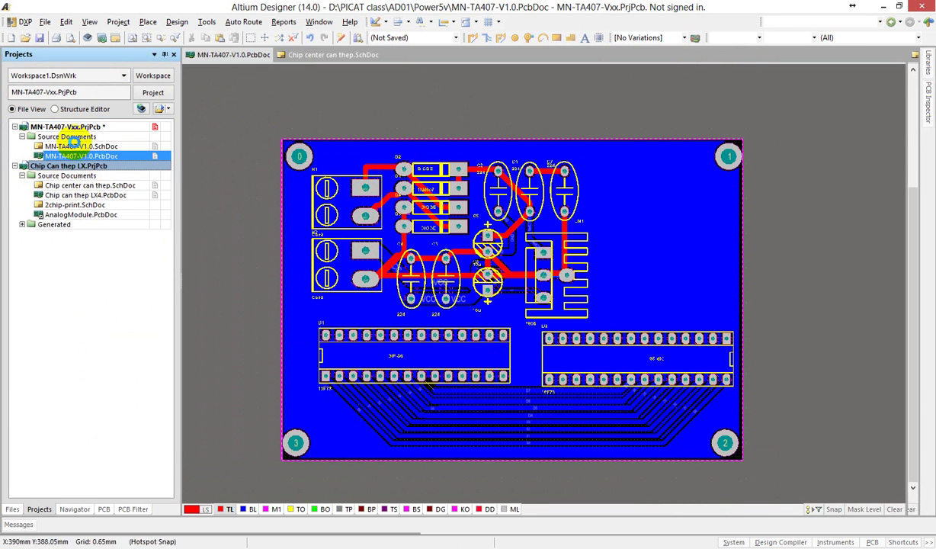
# Add a new schematic library to the MN-TA407-Vxx.PrjPcb project
pyautogui.rightClick(48, 128)
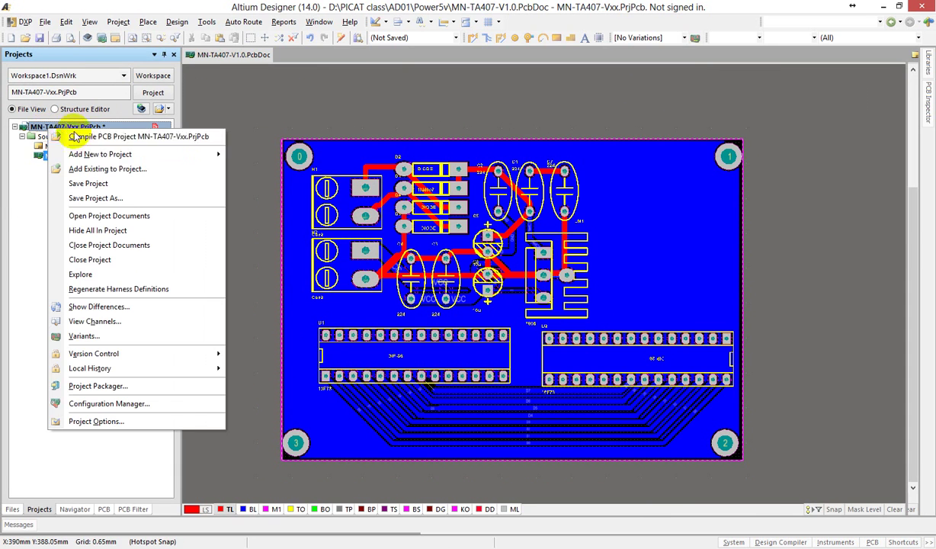
pyautogui.moveTo(120, 154)
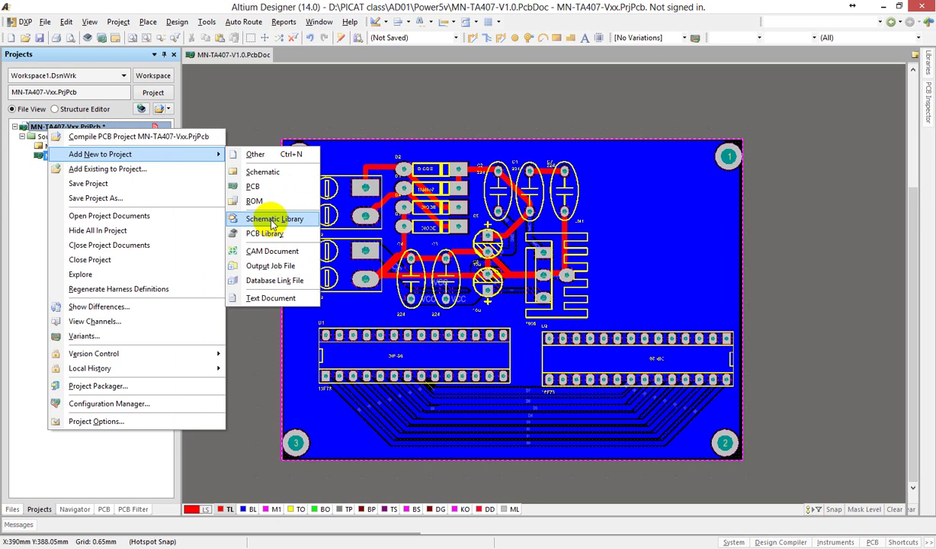
pyautogui.click(271, 220)
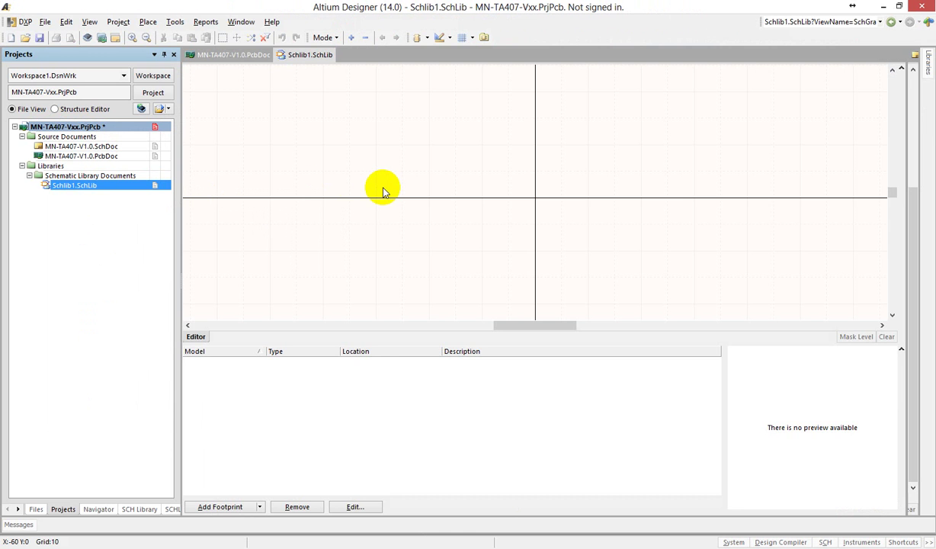
pyautogui.moveTo(573, 238); pyautogui.dragTo(432, 234, button='right')
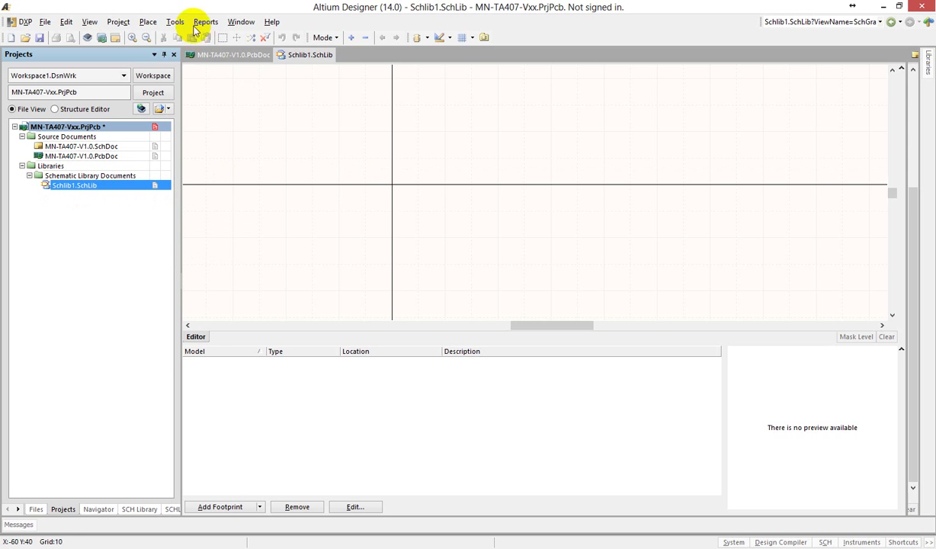
pyautogui.click(147, 23)
pyautogui.click(149, 22)
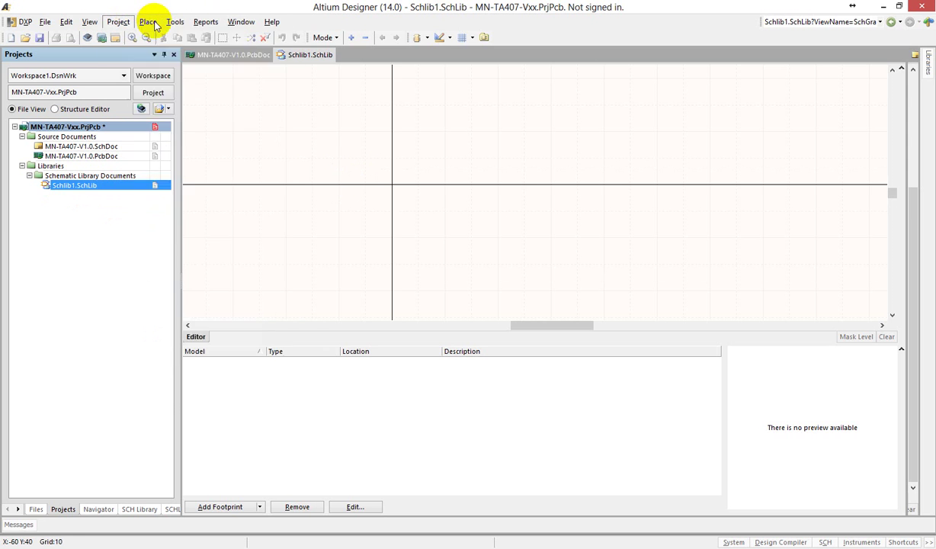
pyautogui.click(176, 25)
pyautogui.click(199, 17)
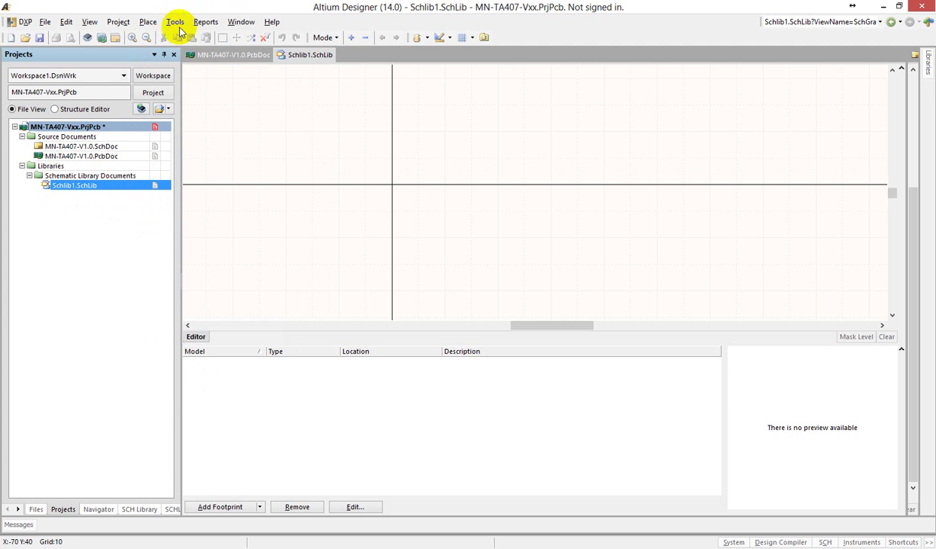
# Bring up the component list of Schlib1.SchLib and make its pane narrower to widen the drawing area
pyautogui.click(144, 510)
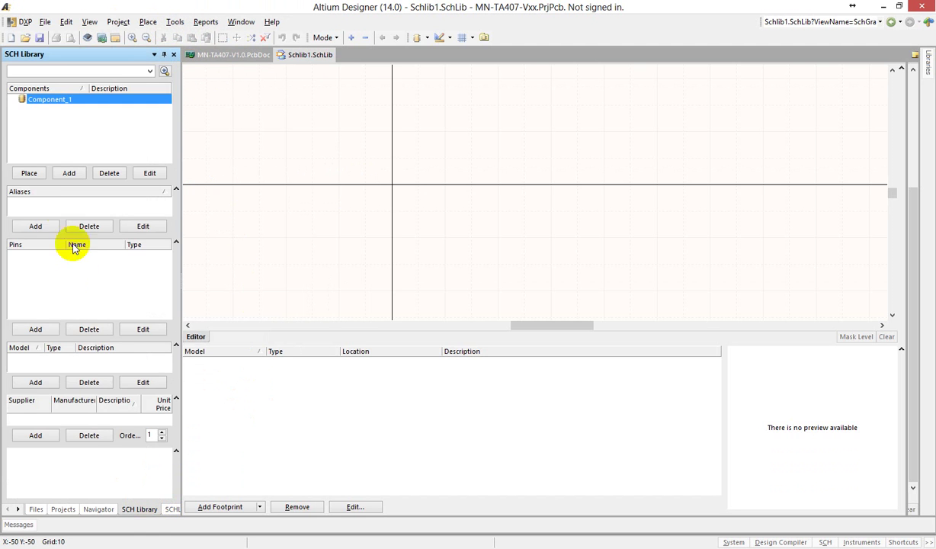
pyautogui.click(55, 103)
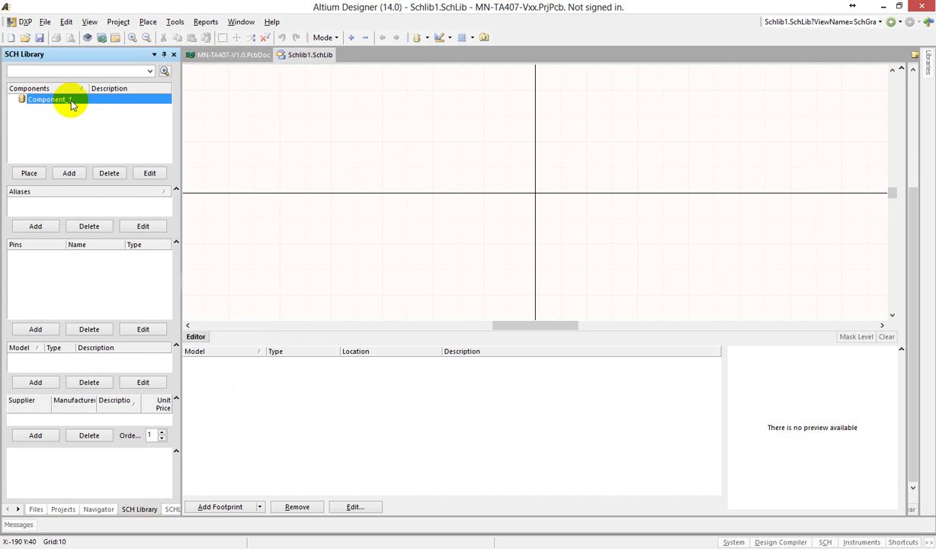
pyautogui.moveTo(177, 99); pyautogui.dragTo(152, 99)
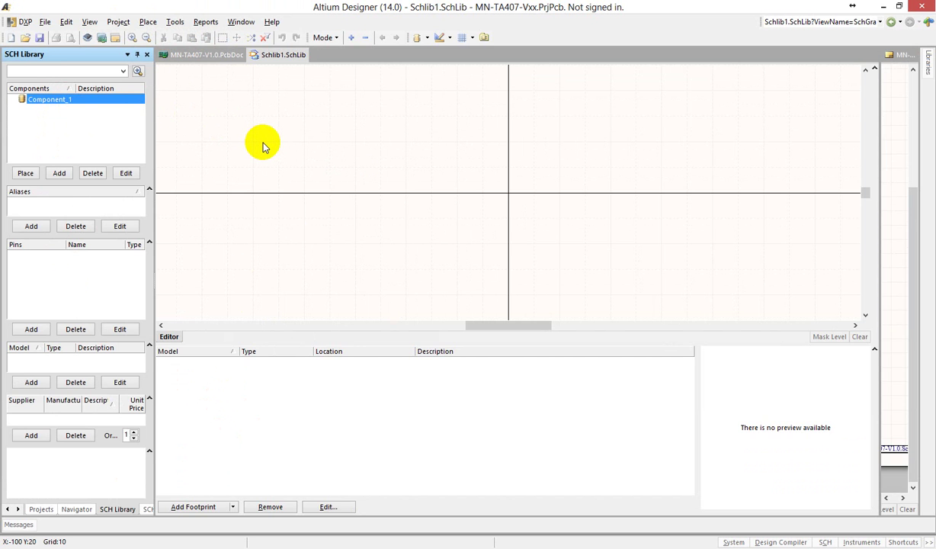
pyautogui.moveTo(526, 211); pyautogui.dragTo(433, 185, button='right')
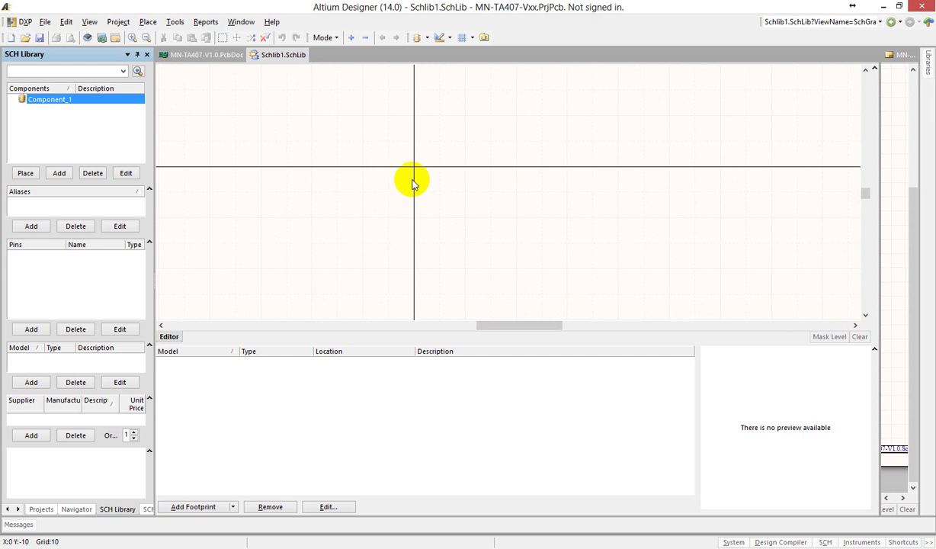
# Rename Component_1 in the schematic library to "Relay 9 pin"
pyautogui.click(48, 107)
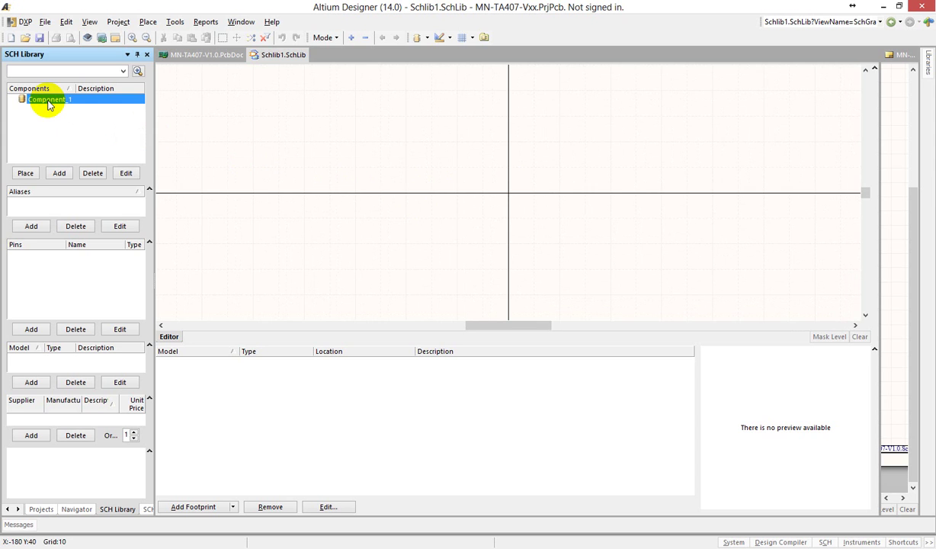
pyautogui.rightClick(48, 106)
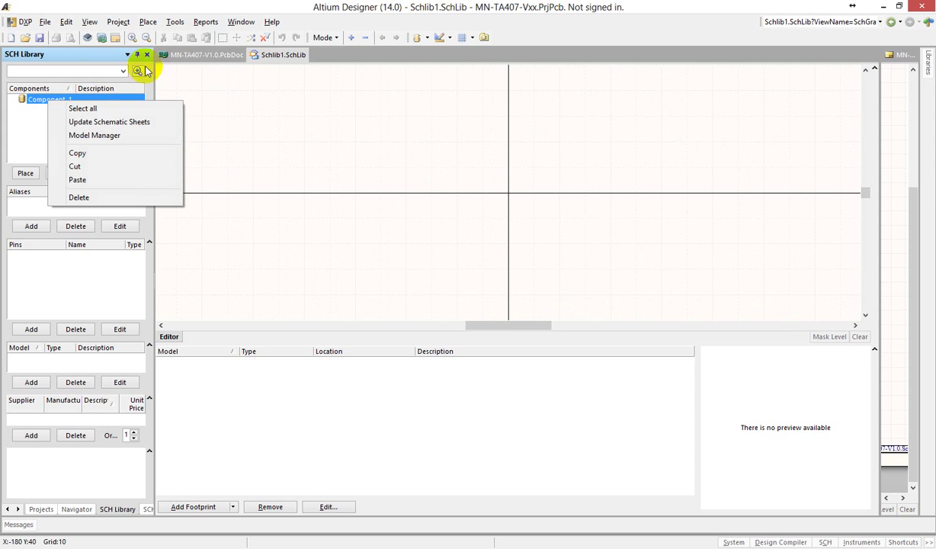
pyautogui.click(298, 119)
pyautogui.click(46, 99)
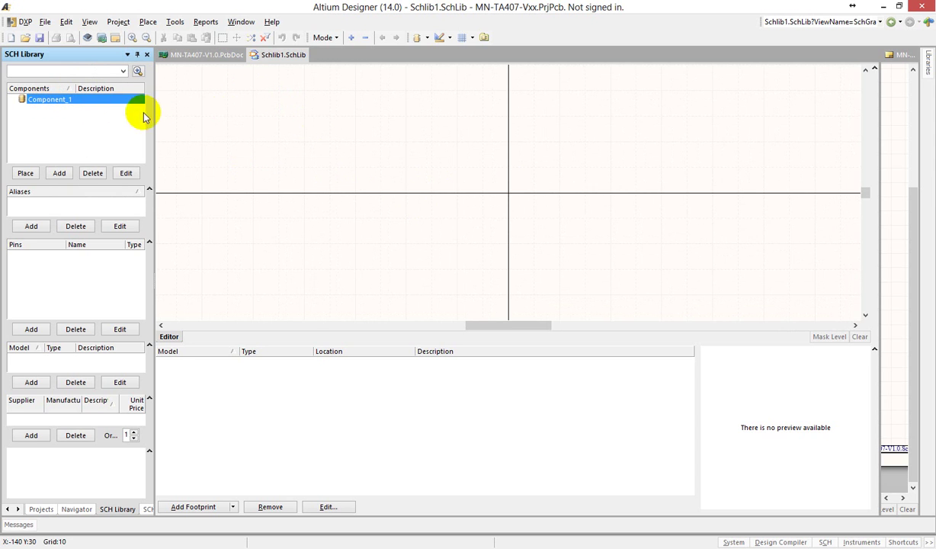
pyautogui.click(173, 21)
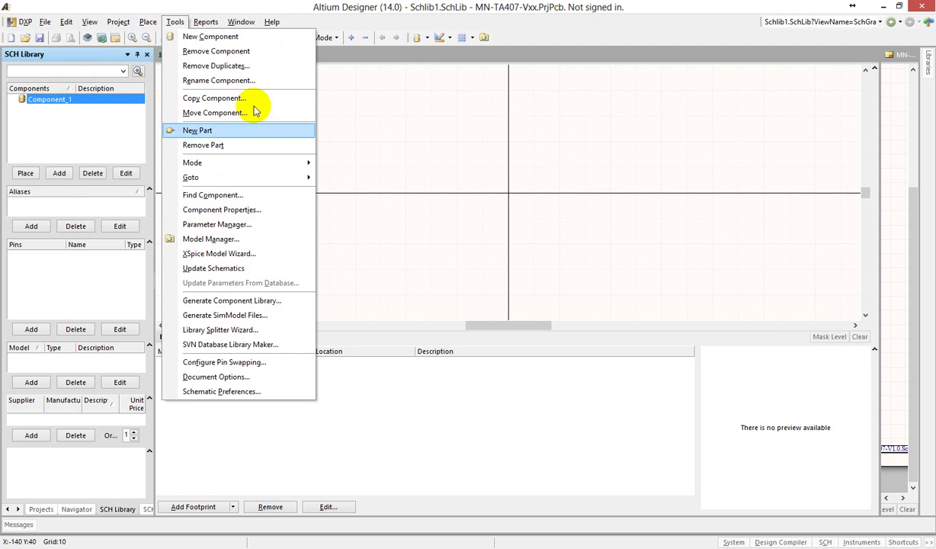
pyautogui.click(252, 81)
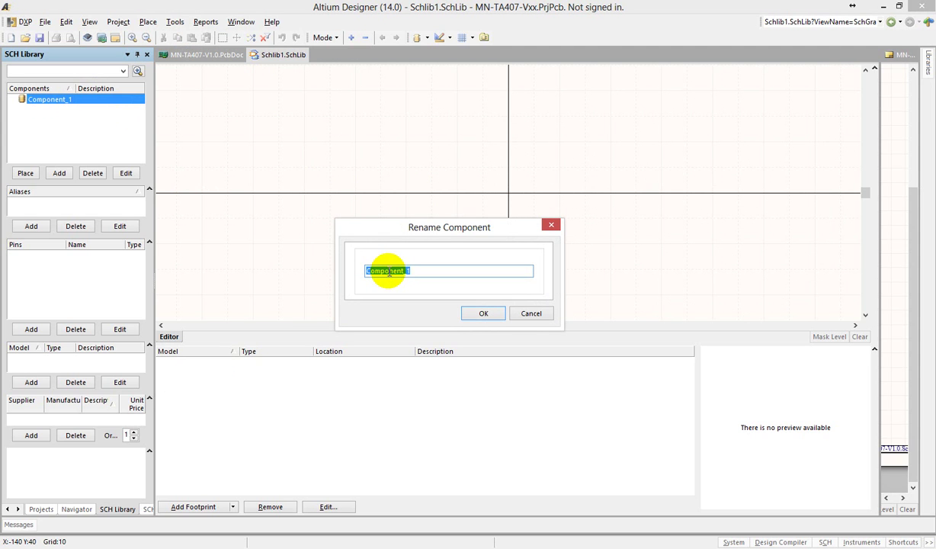
pyautogui.write('Relay 9 pin')
pyautogui.press('Return')
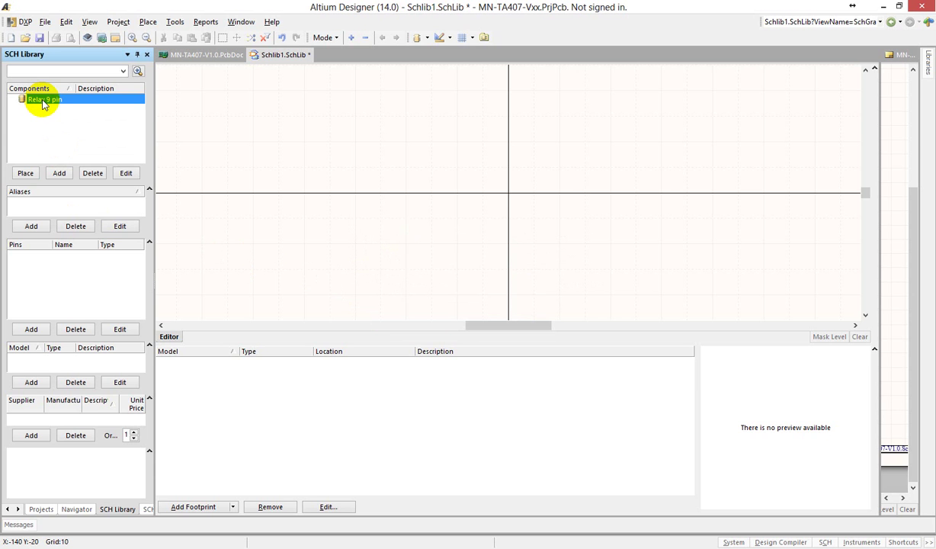
pyautogui.keyDown('shift'); pyautogui.hscroll(2, 376, 194); pyautogui.keyUp('shift')
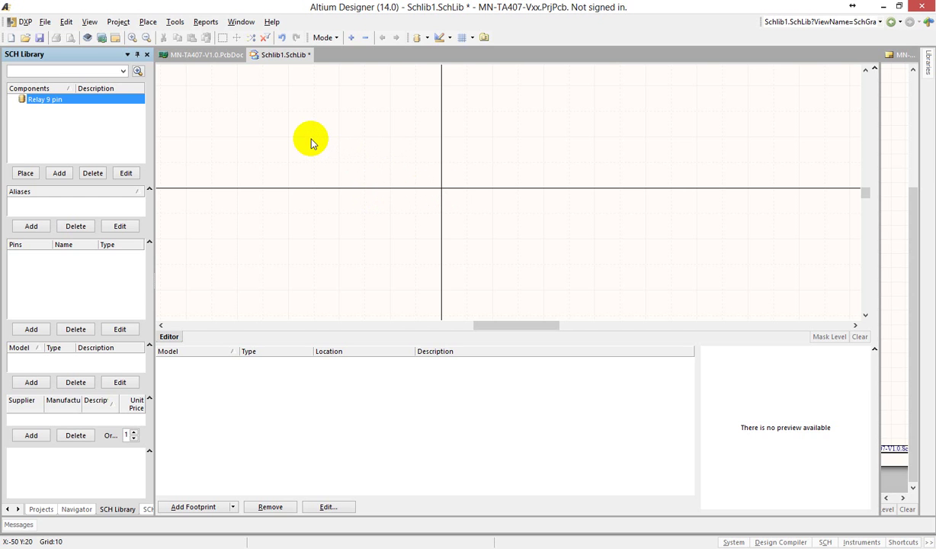
pyautogui.click(439, 38)
pyautogui.click(439, 38)
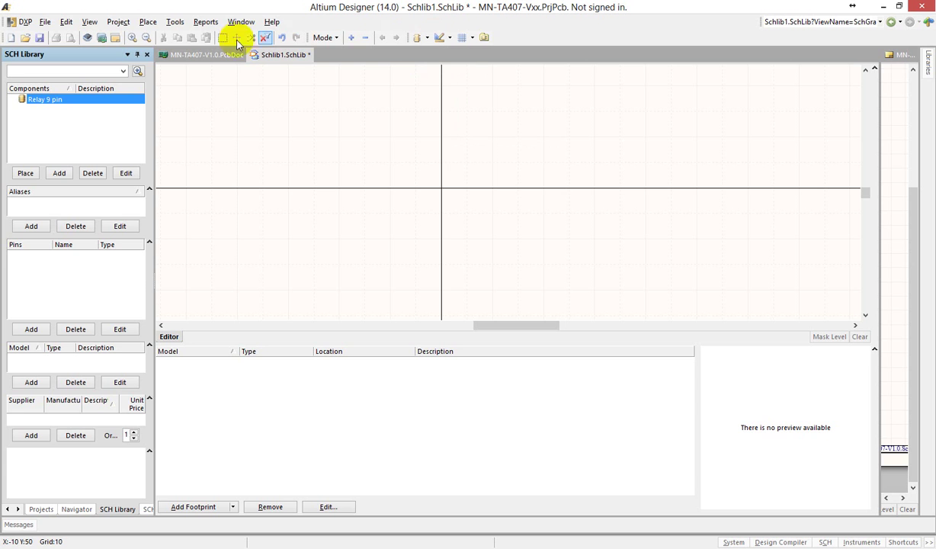
# Start placing a pin with display name 1, designator 1 and length 20
pyautogui.click(148, 21)
pyautogui.click(160, 52)
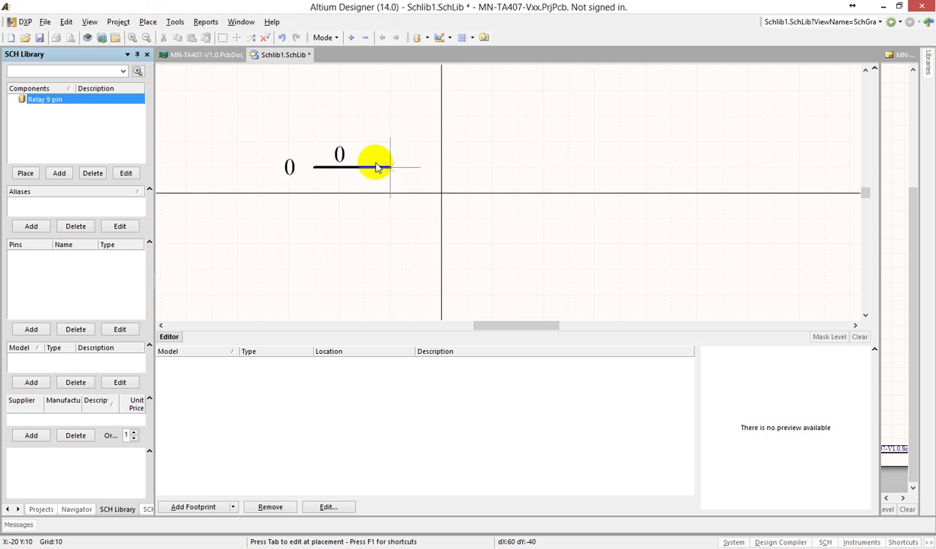
pyautogui.press('pagedown')
pyautogui.press('pagedown')
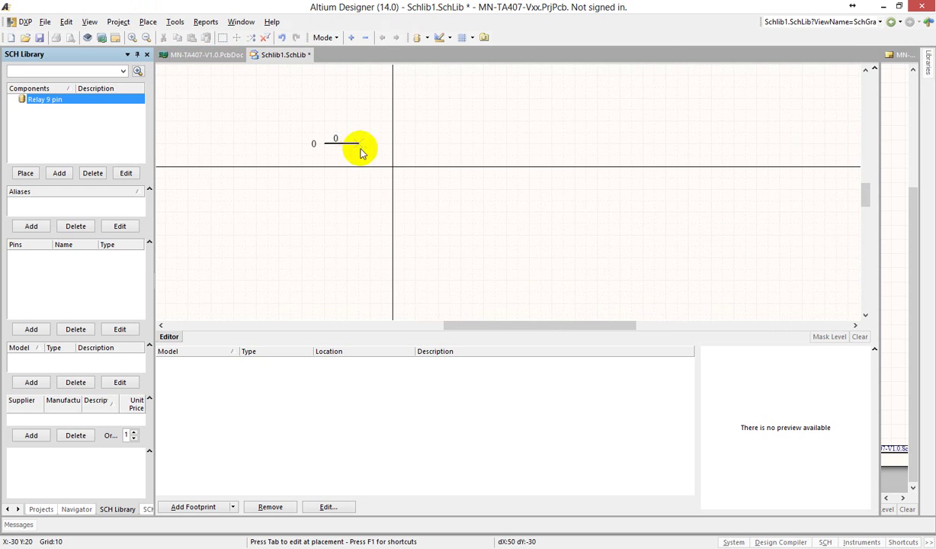
pyautogui.press('Left')
pyautogui.press('Tab')
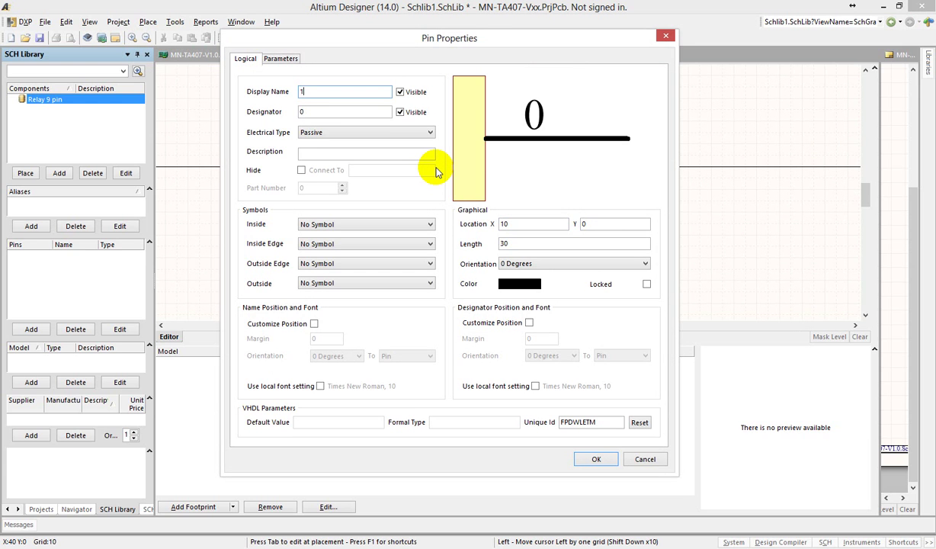
pyautogui.press('Tab')
pyautogui.write('1')
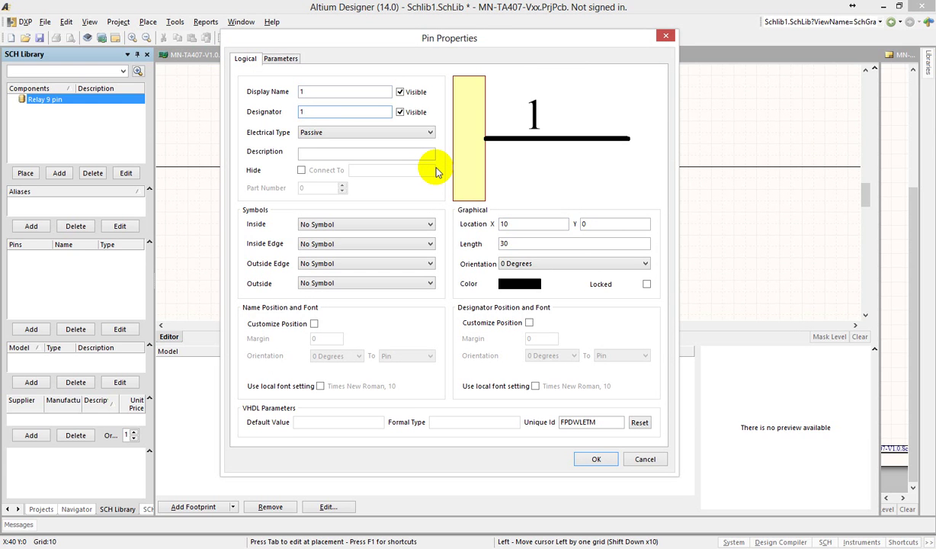
pyautogui.doubleClick(535, 244)
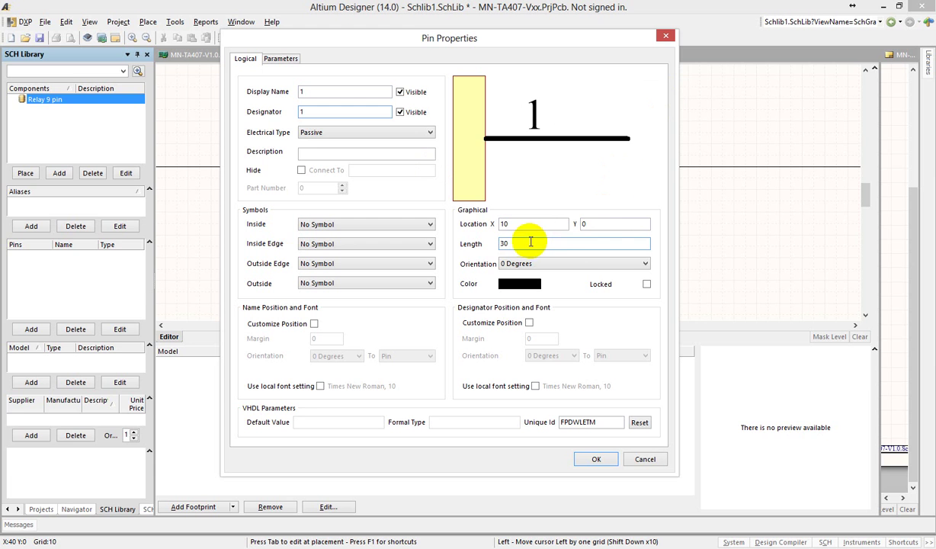
pyautogui.write('20')
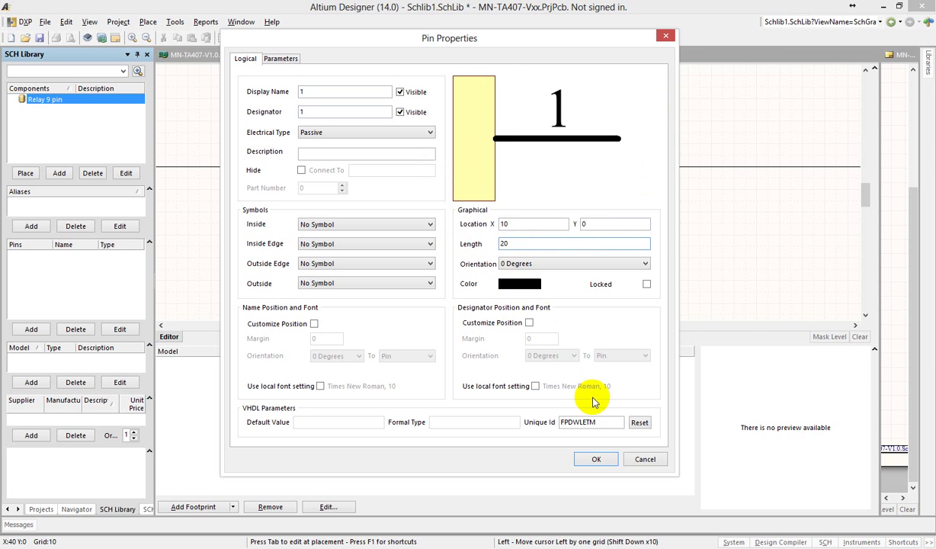
pyautogui.click(602, 464)
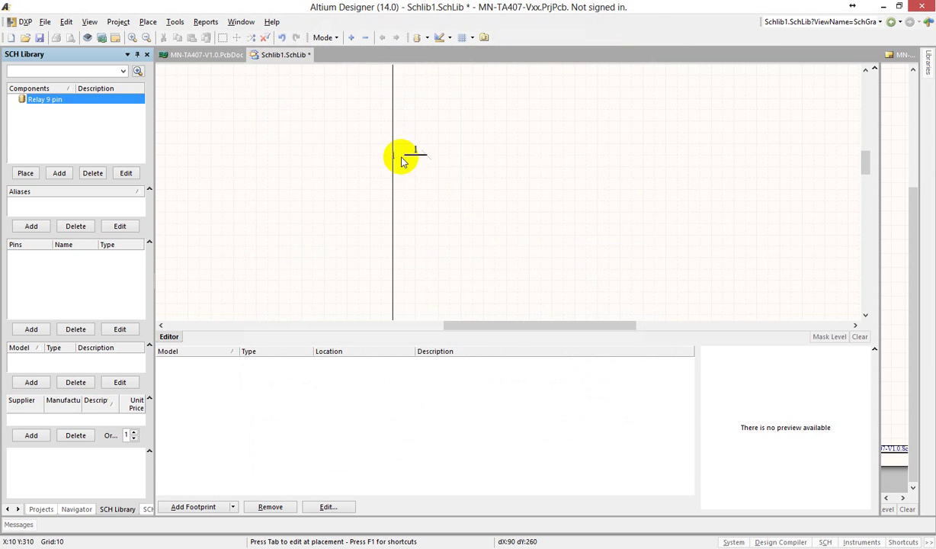
# Place vertical pins 1 and 2 side by side above the horizontal axis and pin 3 below, between them
pyautogui.scroll(-3, 393, 259)
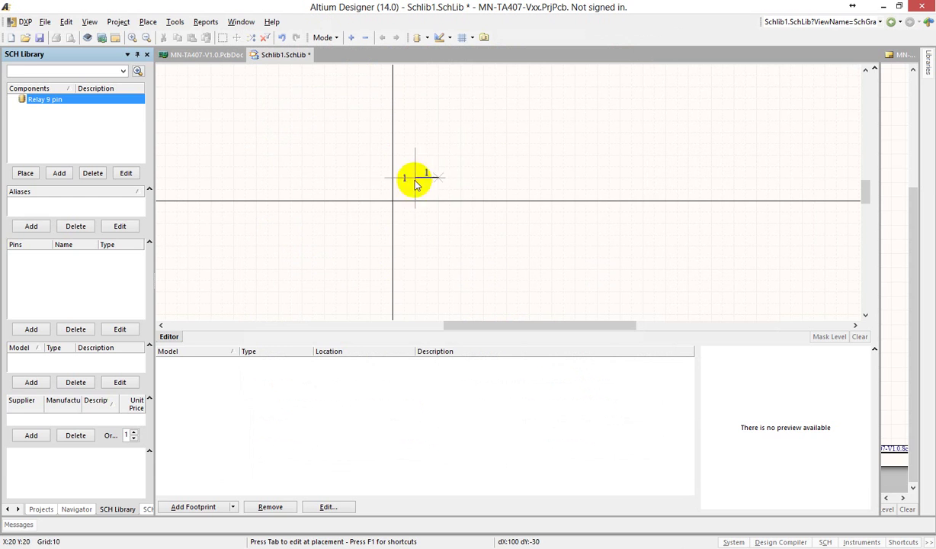
pyautogui.press('space')
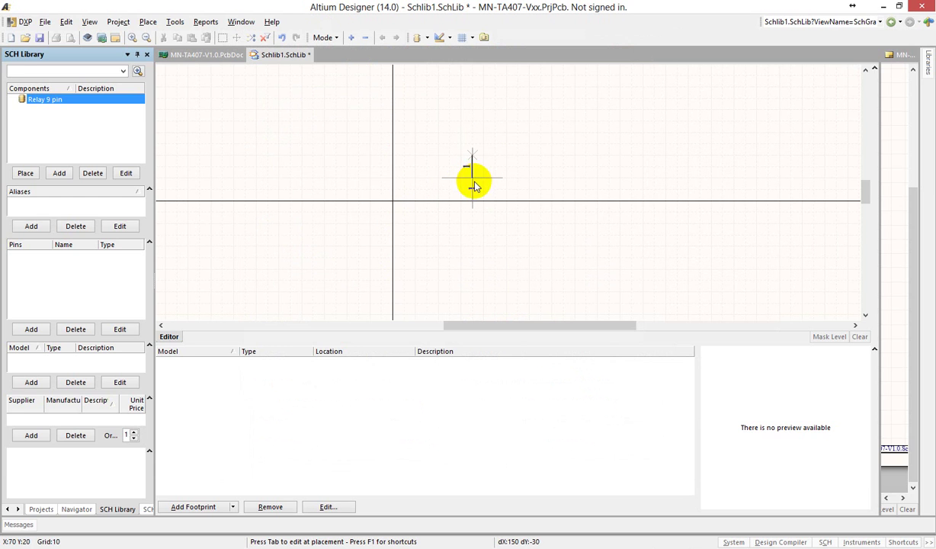
pyautogui.press('space')
pyautogui.press('space')
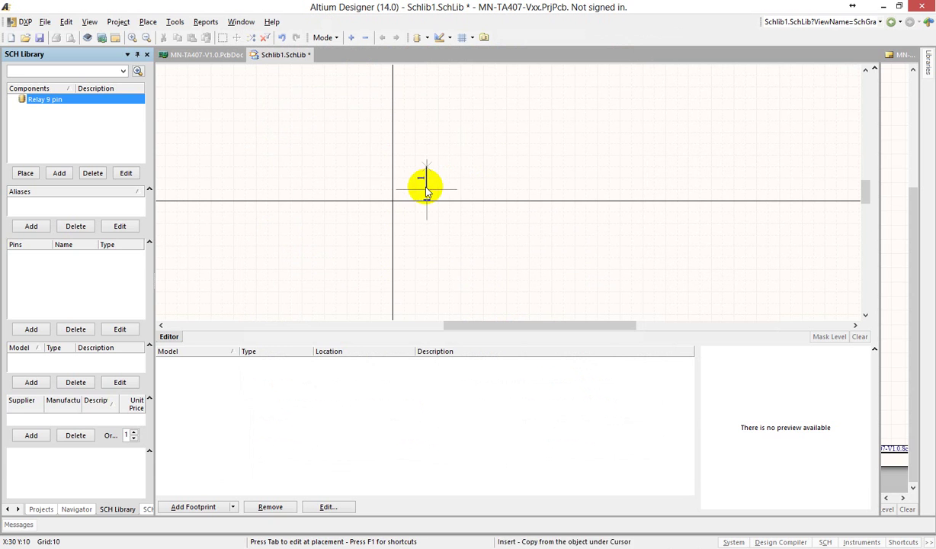
pyautogui.click(426, 181)
pyautogui.click(465, 176)
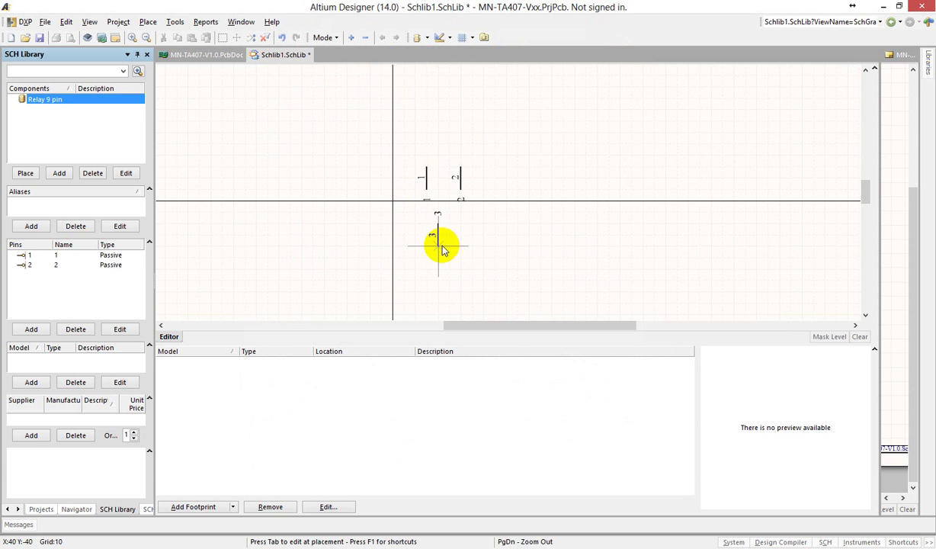
pyautogui.click(448, 245)
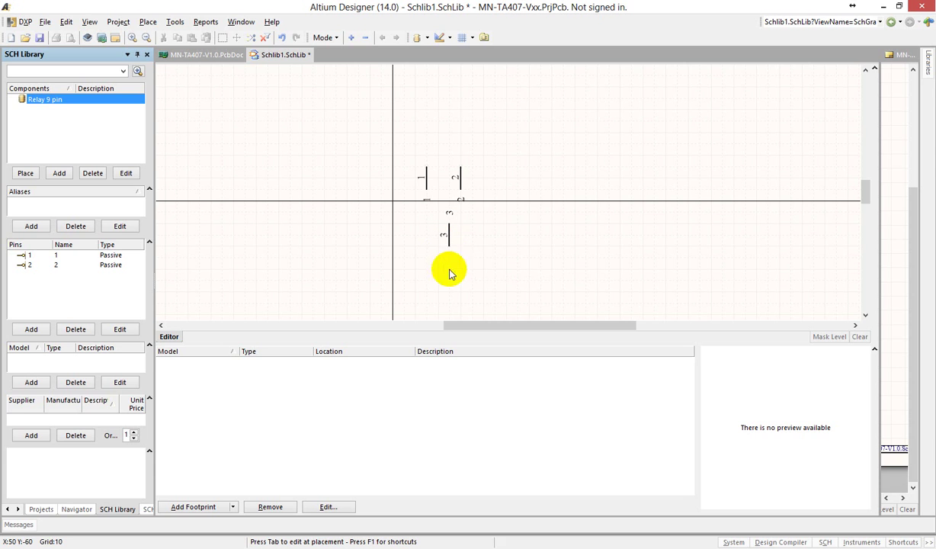
# Place vertical pins 4 and 5 to the right of pin 2 and pin 6 below them
pyautogui.click(516, 173)
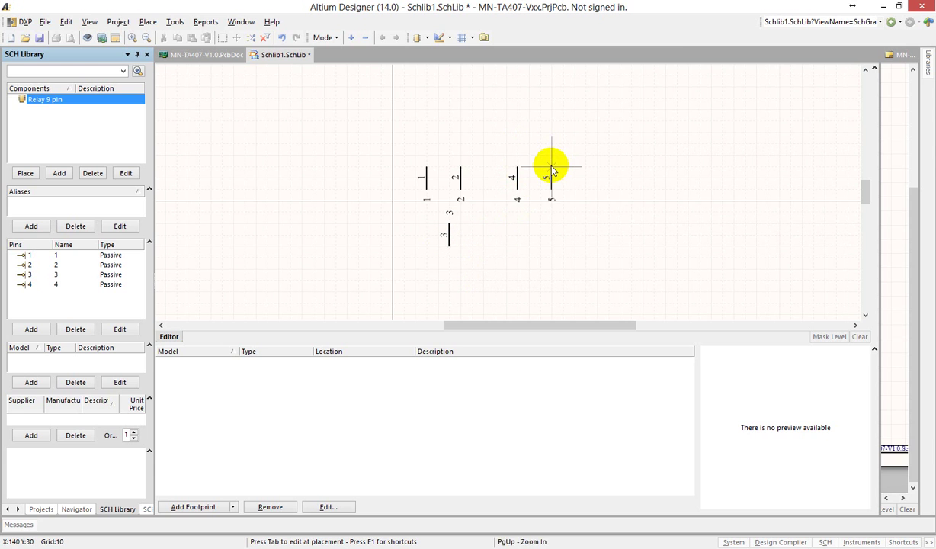
pyautogui.click(550, 168)
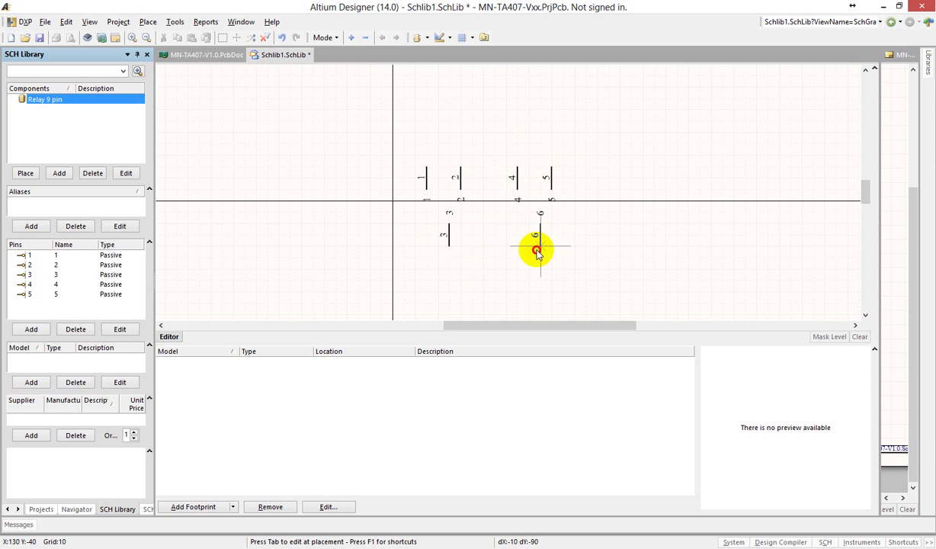
pyautogui.click(537, 250)
# Place horizontal pins 7, 8 and 9 stacked to the left of the vertical axis and end pin placement
pyautogui.press('space')
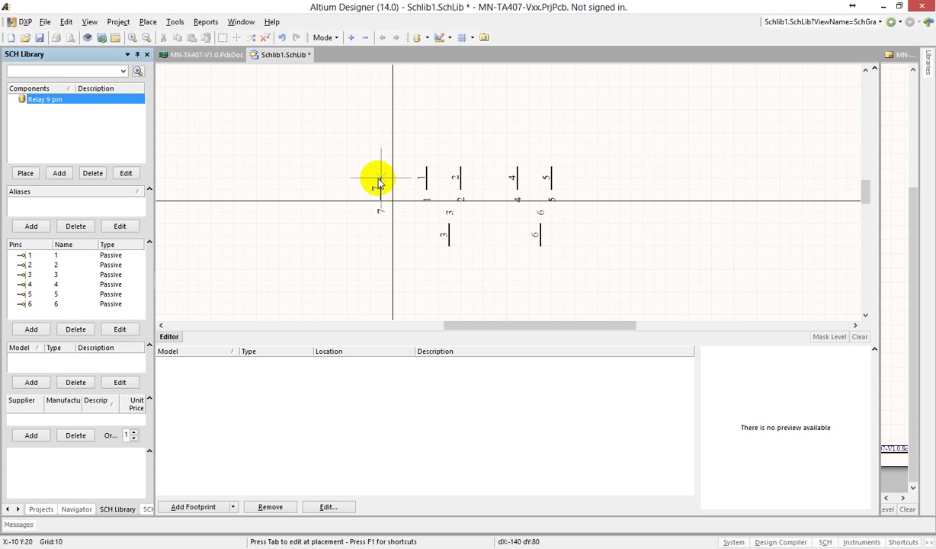
pyautogui.press('space')
pyautogui.click(358, 182)
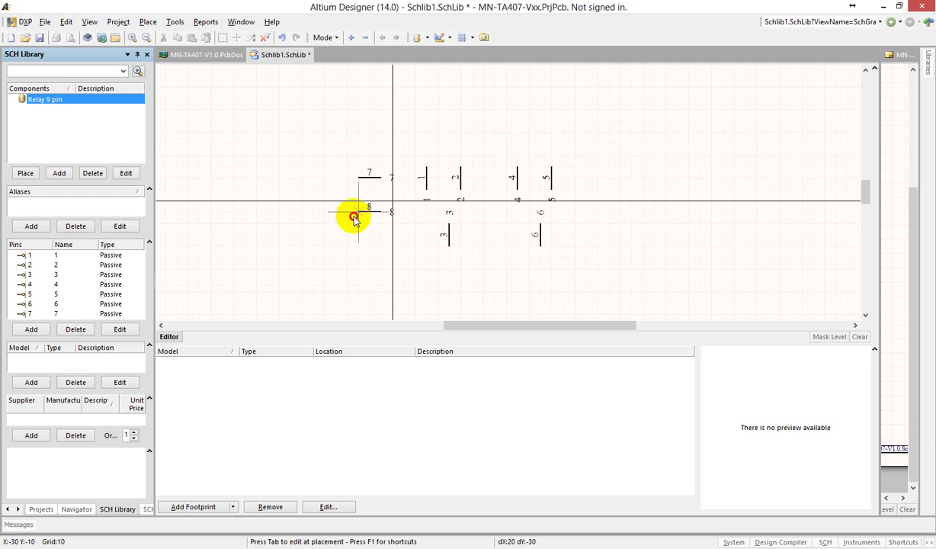
pyautogui.click(359, 212)
pyautogui.click(358, 246)
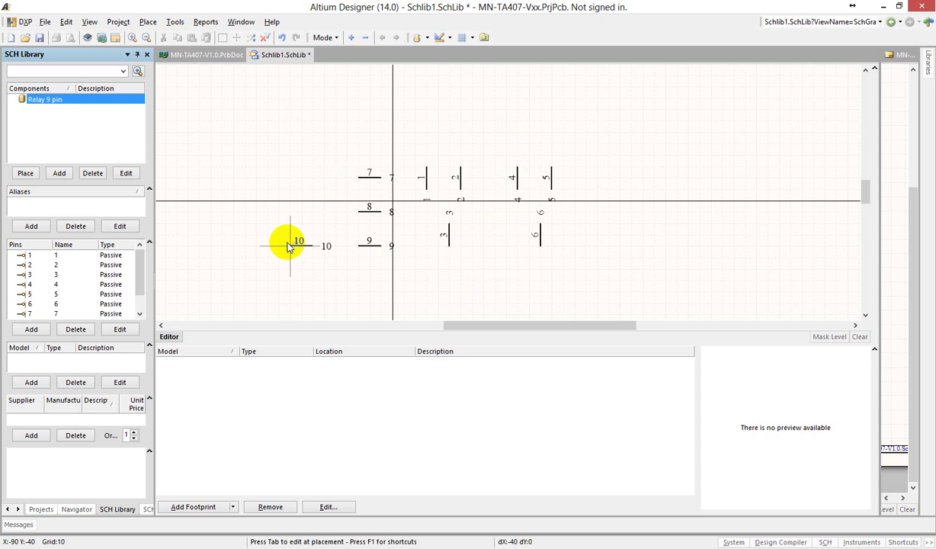
pyautogui.rightClick(285, 245)
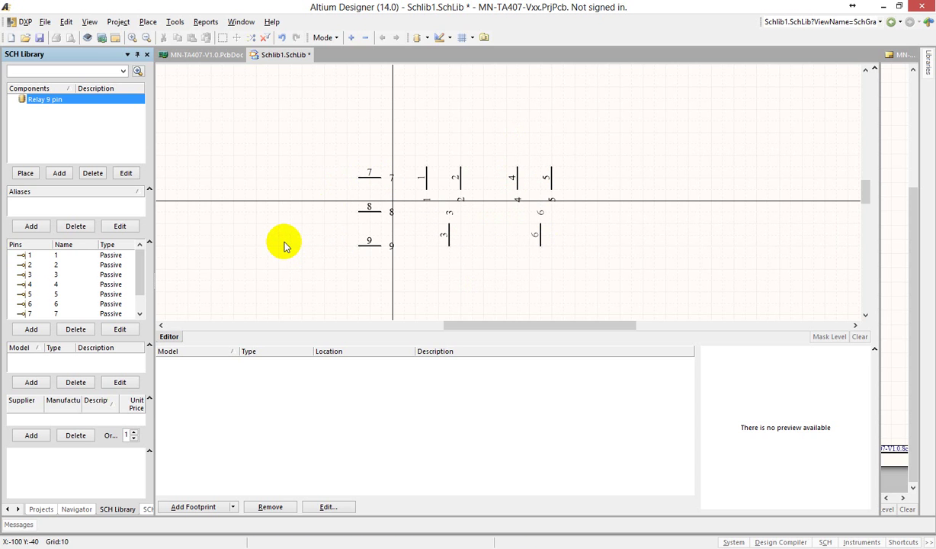
# Move pin 2 one grid step to the right, midway between pins 1 and 4
pyautogui.keyDown('ctrl'); pyautogui.scroll(2, 420, 218); pyautogui.keyUp('ctrl')
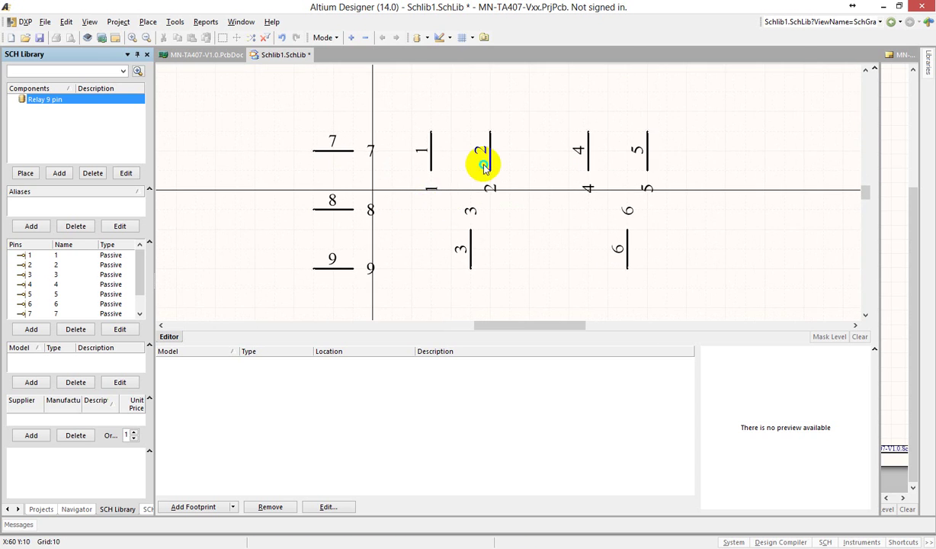
pyautogui.moveTo(483, 168); pyautogui.dragTo(470, 140, button='right')
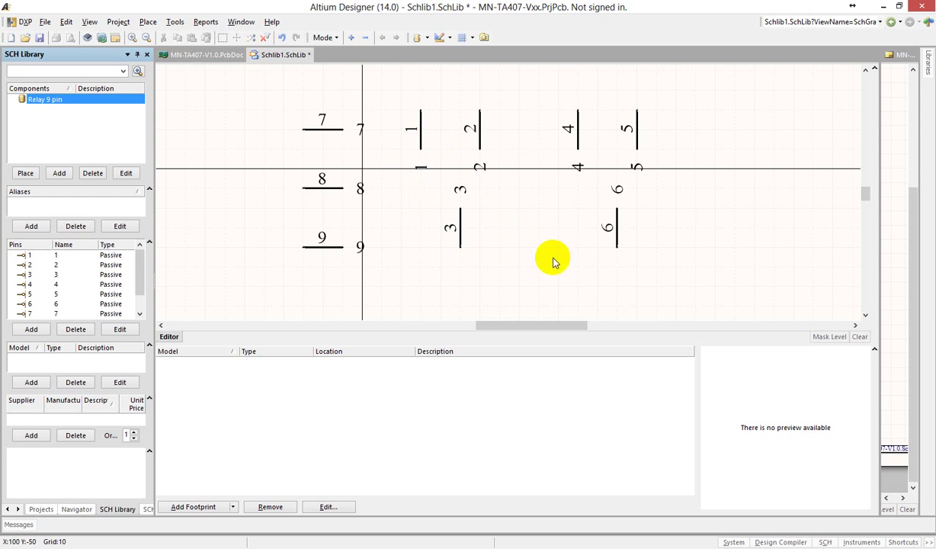
pyautogui.moveTo(480, 142); pyautogui.dragTo(496, 115)
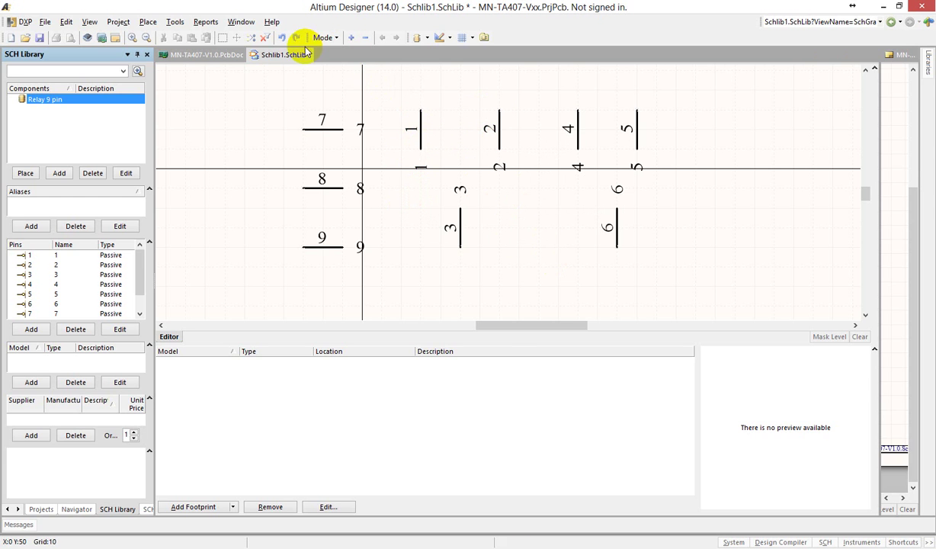
# Draw the relay body rectangle from above pin 7's inner end to X 140, Y -60, and raise its lower edge one grid step
pyautogui.click(424, 38)
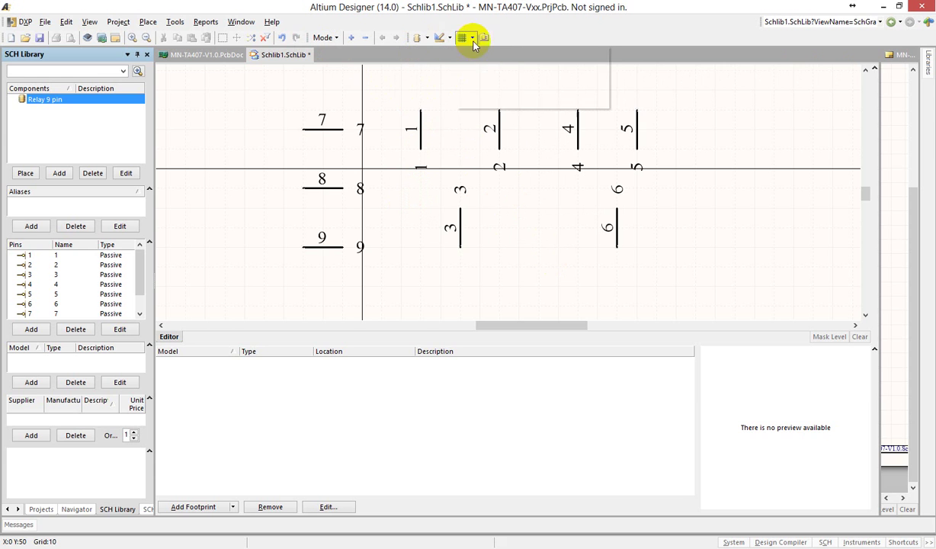
pyautogui.click(452, 116)
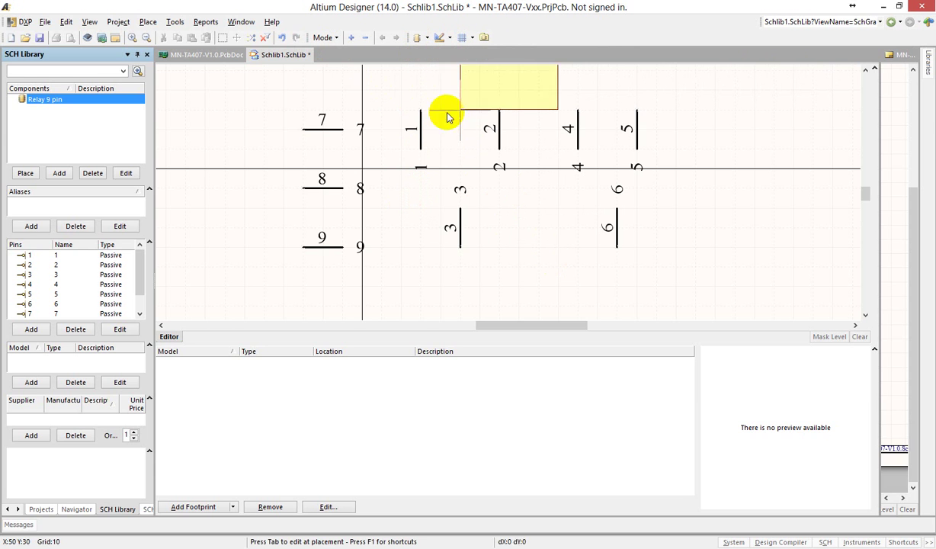
pyautogui.click(322, 111)
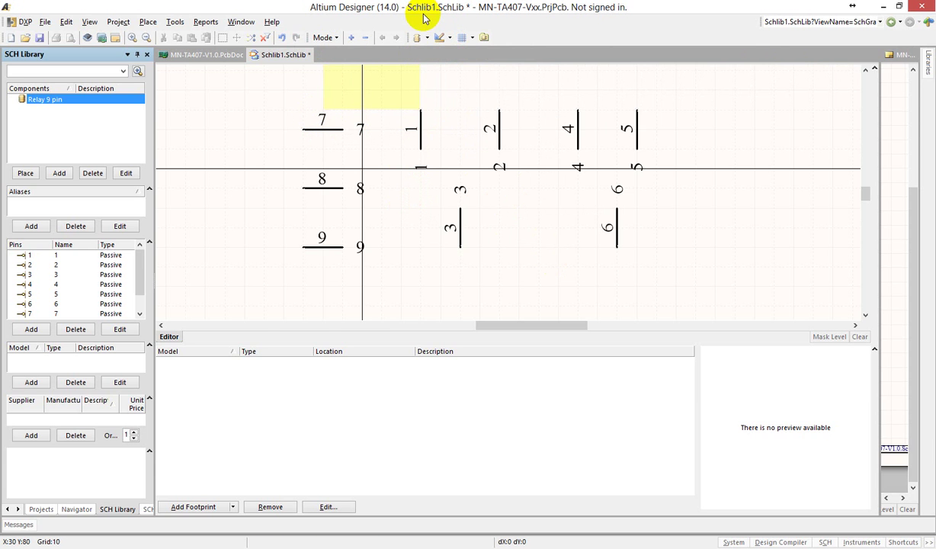
pyautogui.click(342, 110)
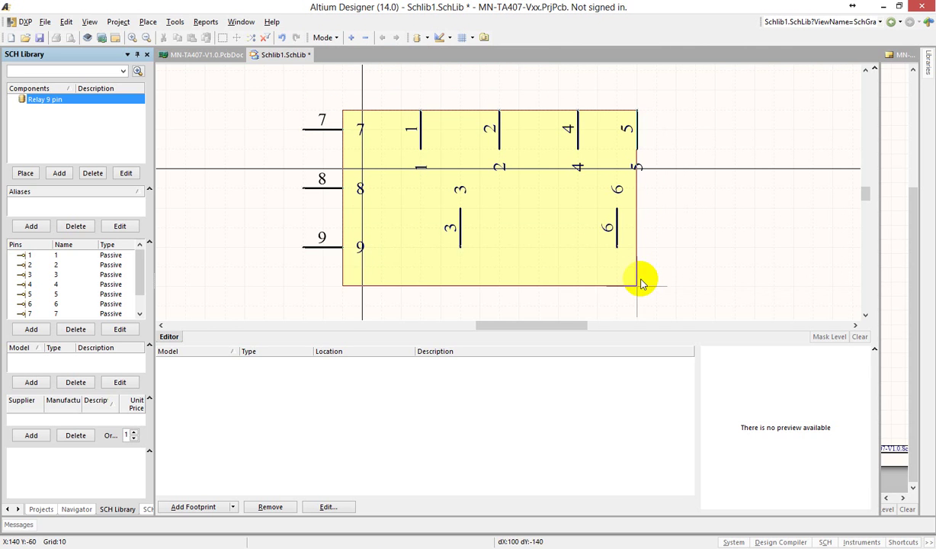
pyautogui.click(638, 286)
pyautogui.rightClick(593, 269)
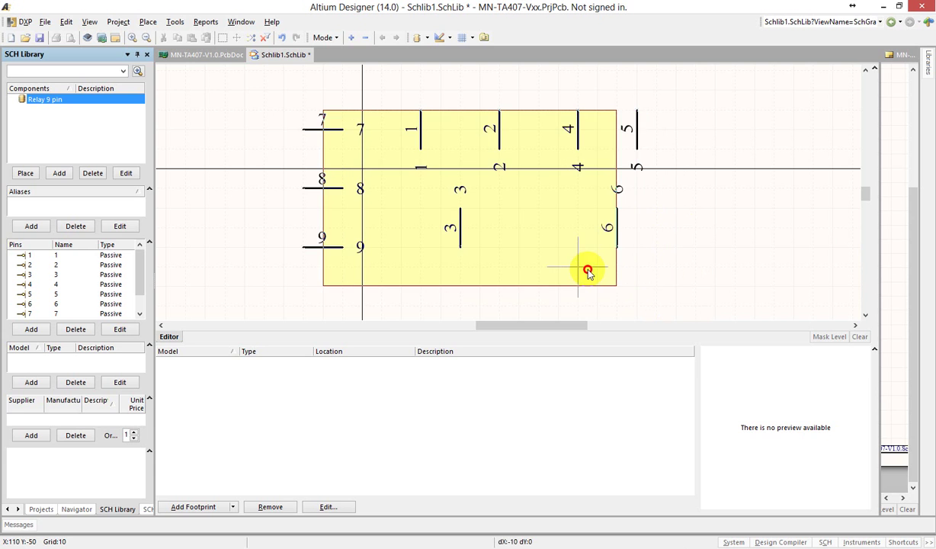
pyautogui.moveTo(600, 268); pyautogui.dragTo(601, 254)
pyautogui.click(602, 261)
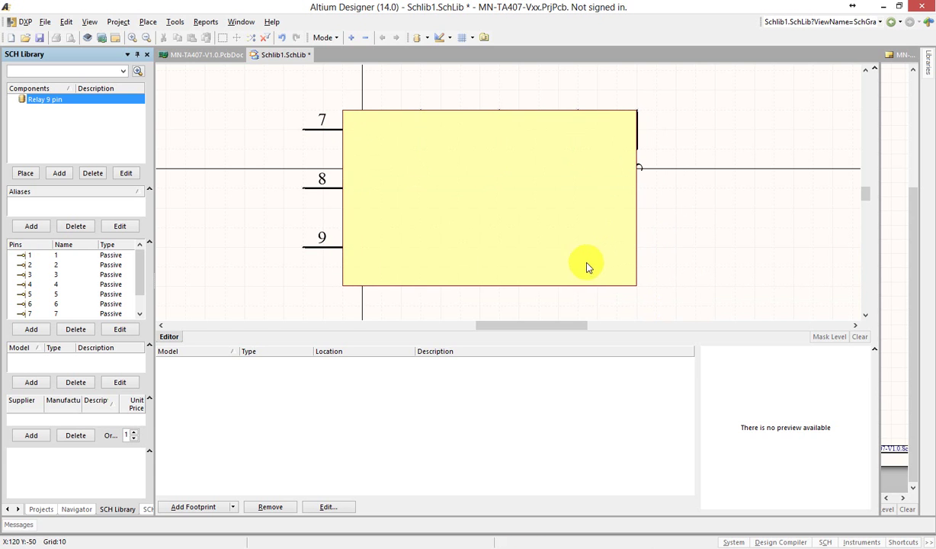
pyautogui.moveTo(491, 285); pyautogui.dragTo(489, 266)
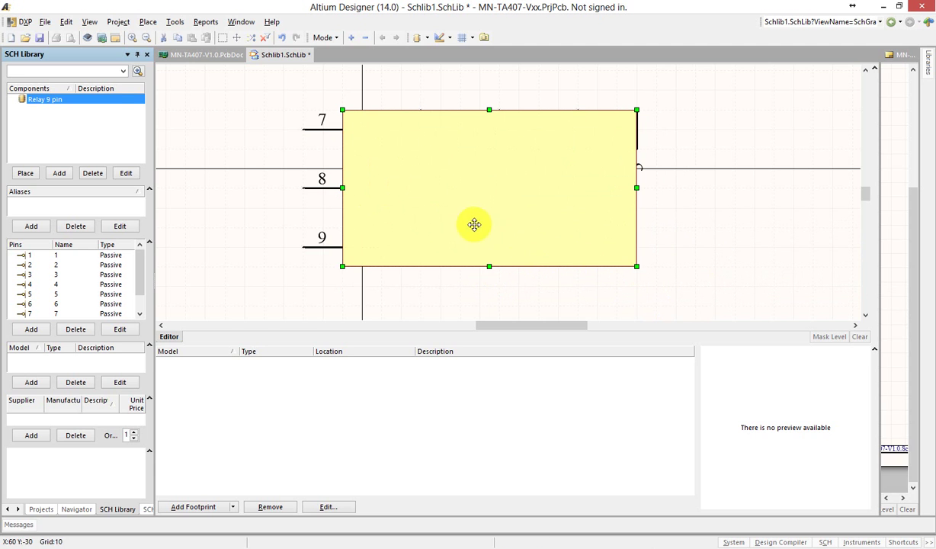
# Send the relay body rectangle to the back, behind the pins
pyautogui.click(66, 22)
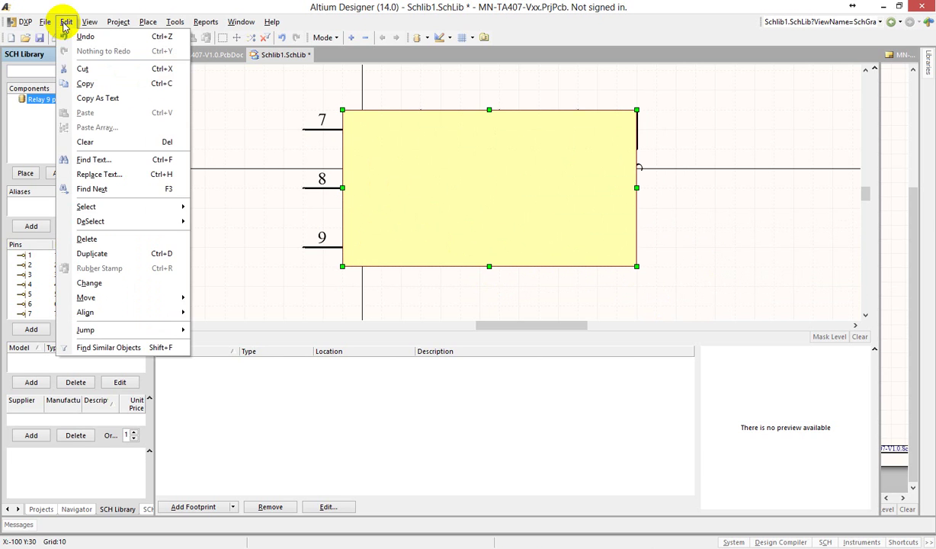
pyautogui.moveTo(126, 297)
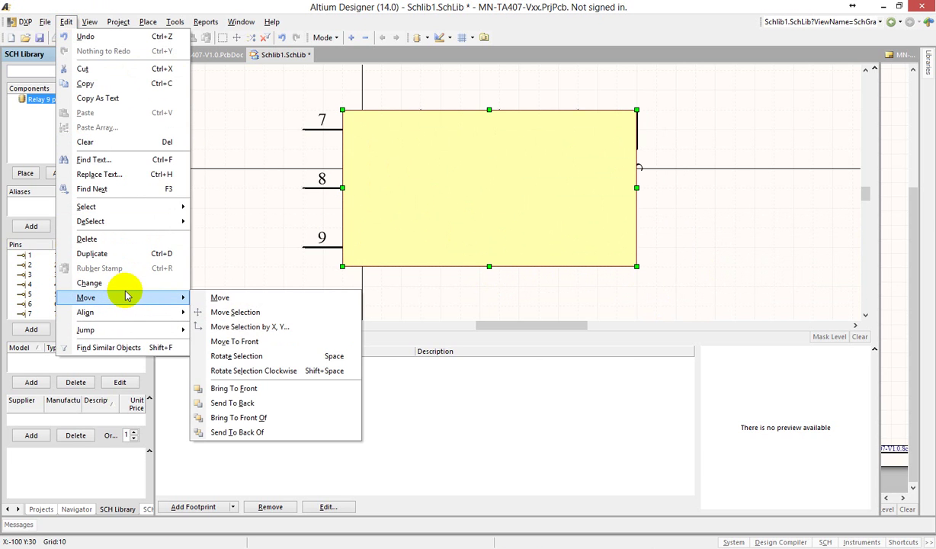
pyautogui.click(251, 404)
pyautogui.click(570, 246)
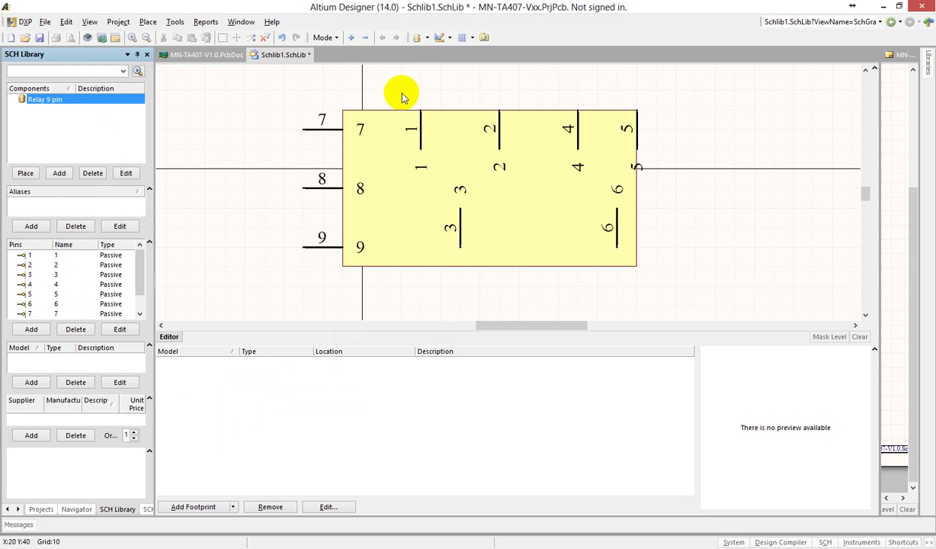
# Move pins 1, 2, 4 and 5 up onto the outside of the body's upper edge, shifting pins 4 and 5 one grid step left
pyautogui.click(422, 144)
pyautogui.moveTo(421, 144); pyautogui.dragTo(423, 78)
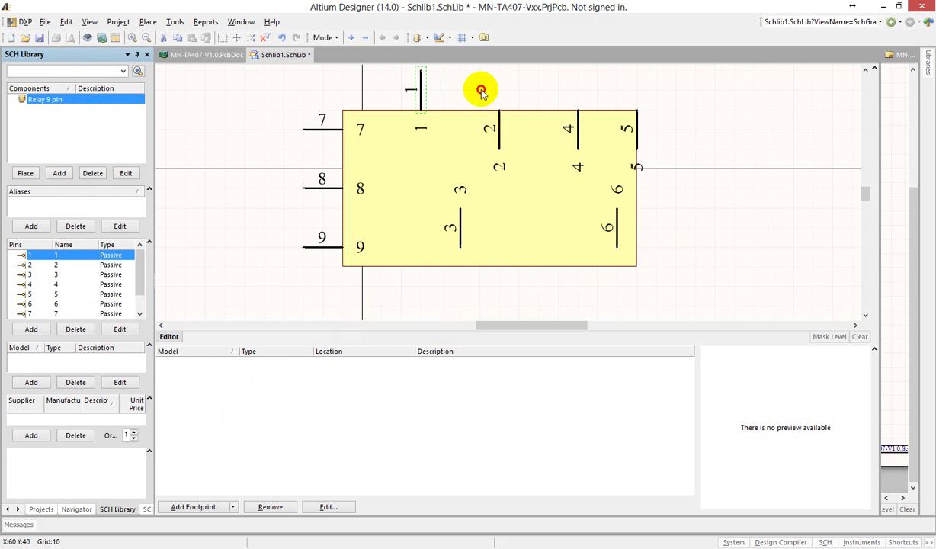
pyautogui.moveTo(501, 141); pyautogui.dragTo(501, 90)
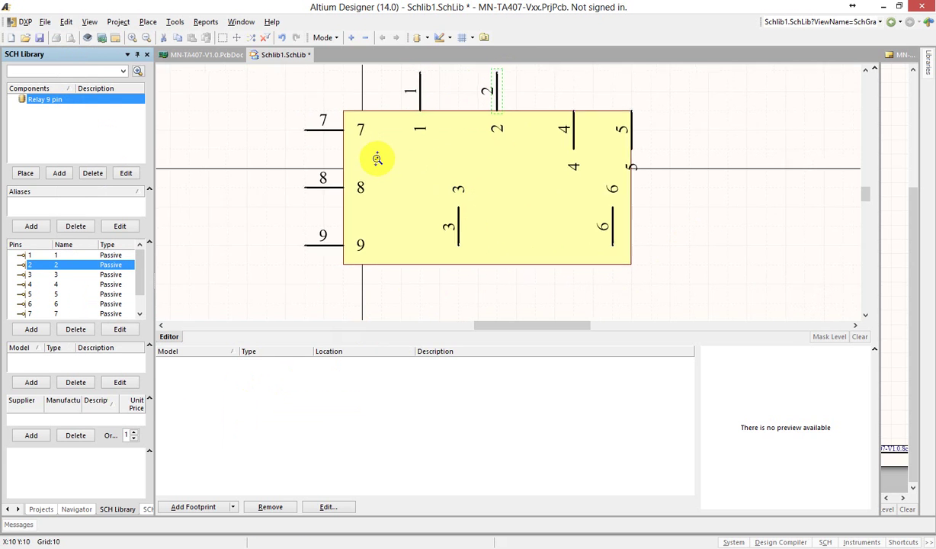
pyautogui.keyDown('ctrl'); pyautogui.scroll(-2, 377, 158); pyautogui.keyUp('ctrl')
pyautogui.keyDown('ctrl'); pyautogui.scroll(1, 376, 159); pyautogui.keyUp('ctrl')
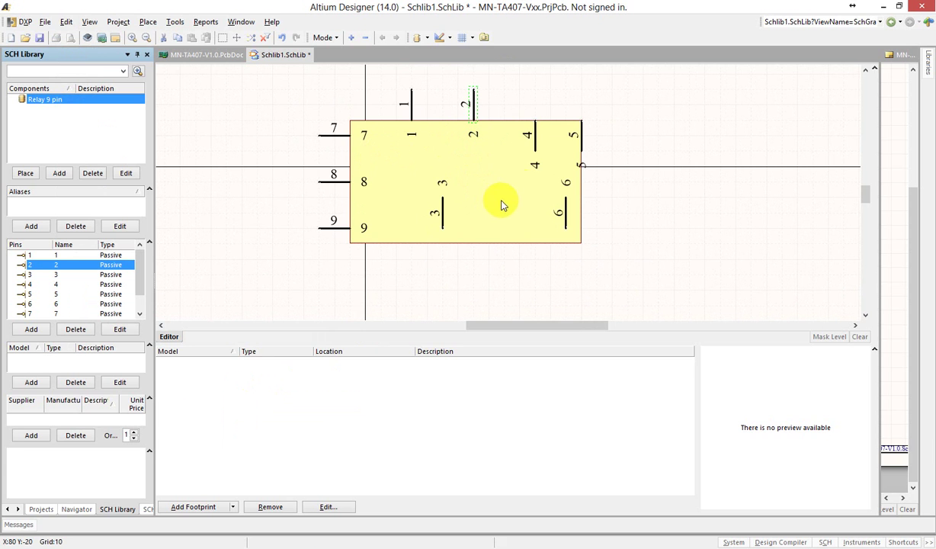
pyautogui.moveTo(502, 95); pyautogui.dragTo(566, 91)
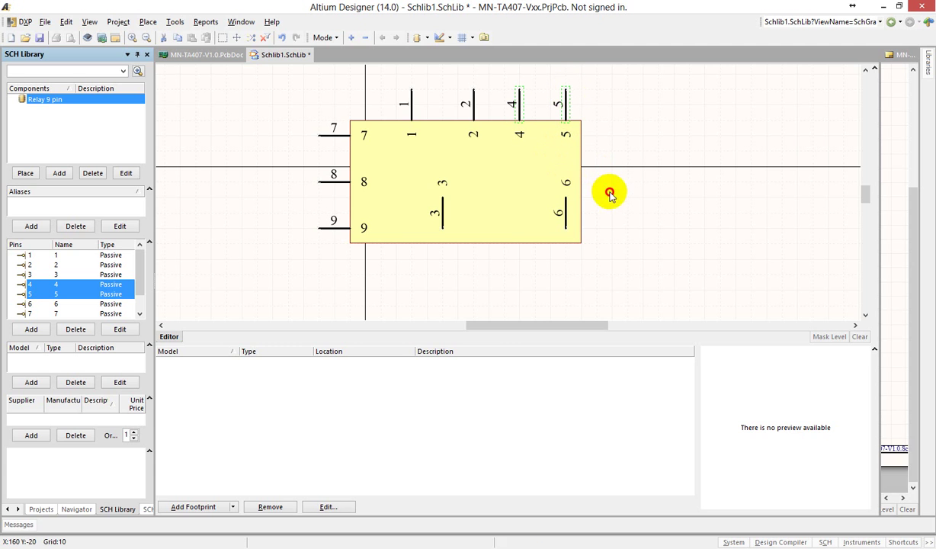
# Move pins 3 and 6 down onto the outside of the body's lower edge, shifting both one grid step left
pyautogui.moveTo(606, 192); pyautogui.dragTo(427, 256)
pyautogui.moveTo(443, 217); pyautogui.dragTo(429, 263)
pyautogui.click(528, 259)
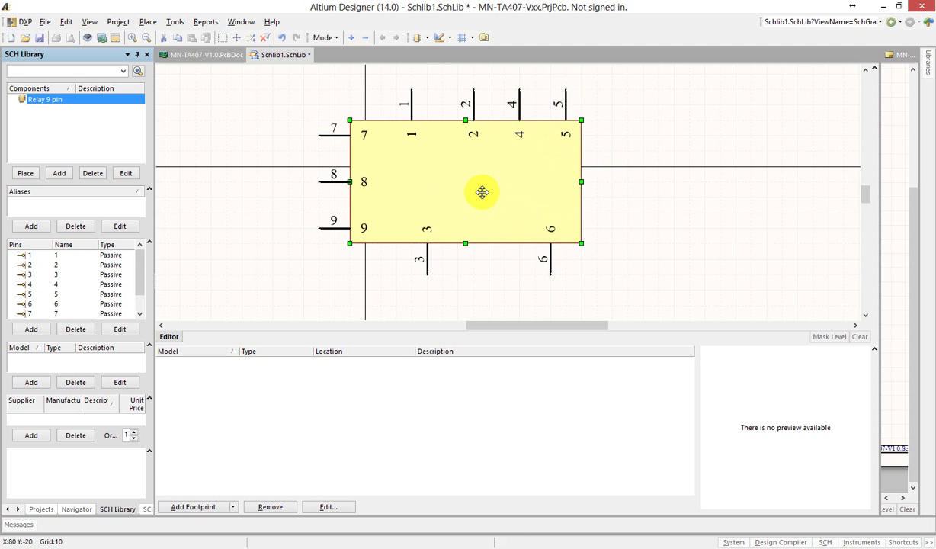
# Enable the Transparent option for the relay body rectangle
pyautogui.doubleClick(507, 188)
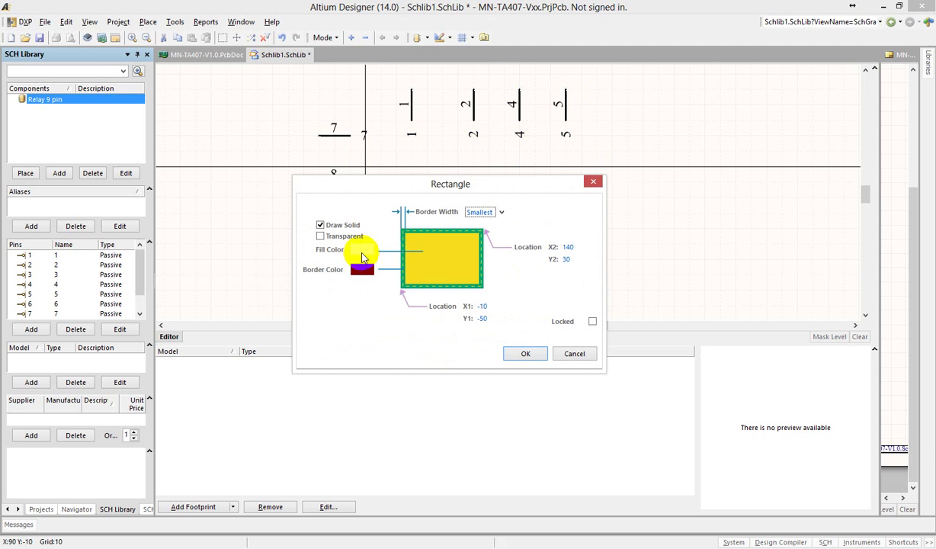
pyautogui.click(320, 236)
pyautogui.click(511, 352)
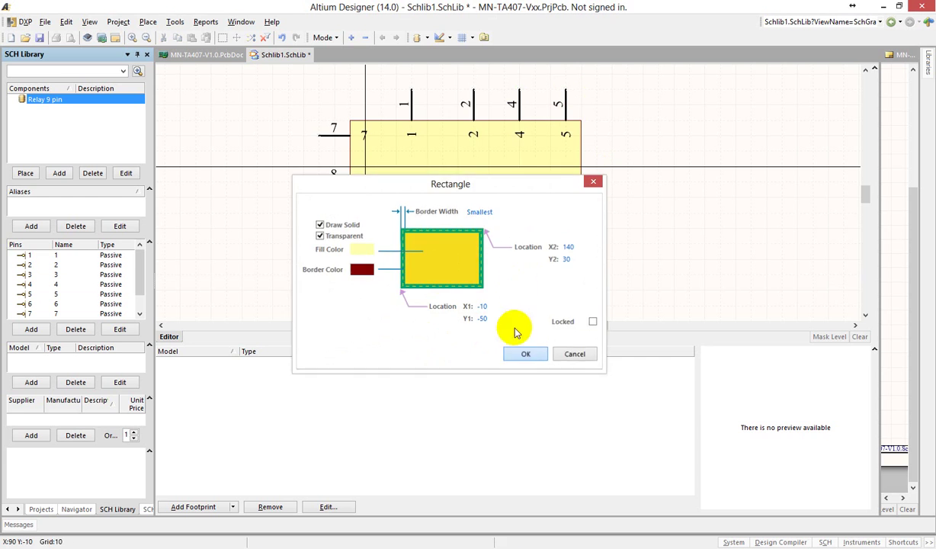
pyautogui.doubleClick(466, 209)
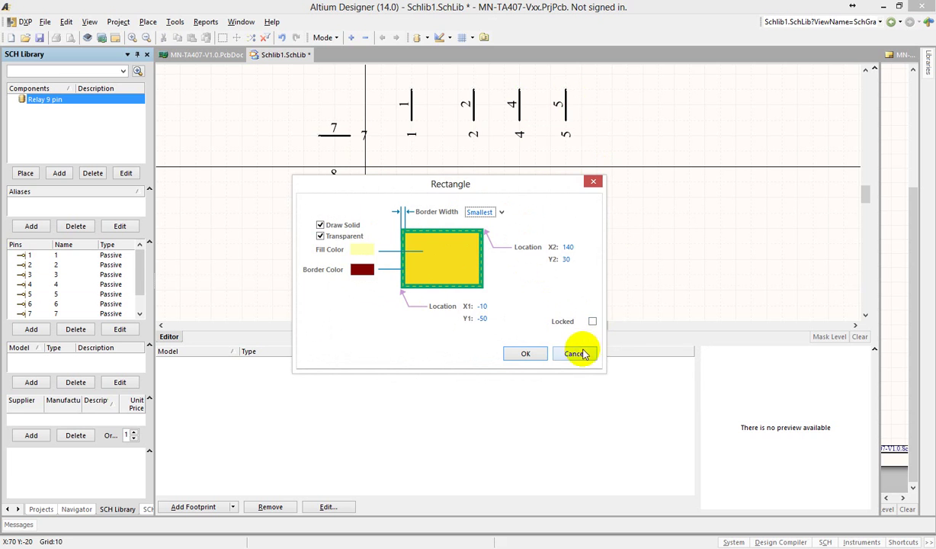
pyautogui.click(579, 353)
# Turn off Draw Solid for the relay body rectangle, keeping its fill and border colors
pyautogui.doubleClick(474, 202)
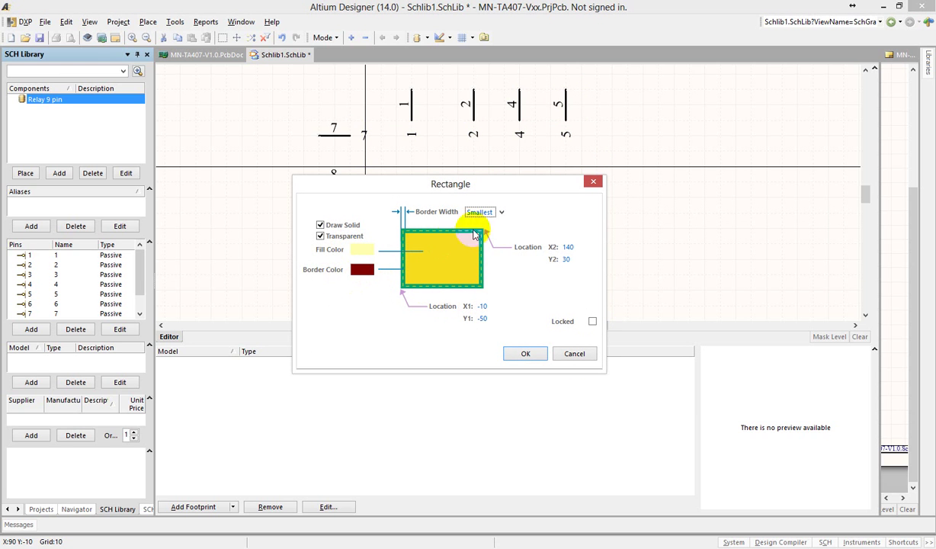
pyautogui.click(338, 263)
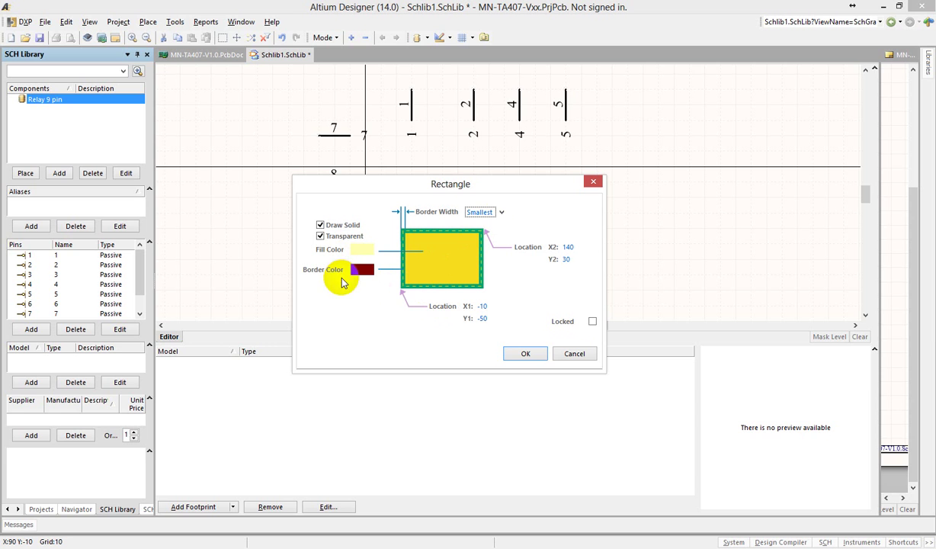
pyautogui.click(362, 250)
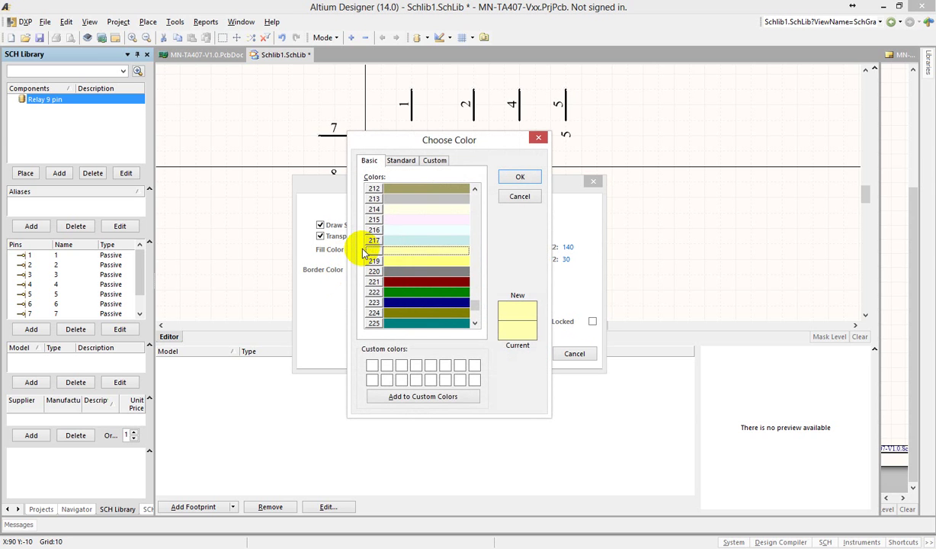
pyautogui.moveTo(474, 293)
pyautogui.mouseDown()
pyautogui.moveTo(475, 181)
pyautogui.moveTo(467, 320)
pyautogui.moveTo(474, 313)
pyautogui.mouseUp()
pyautogui.click(402, 161)
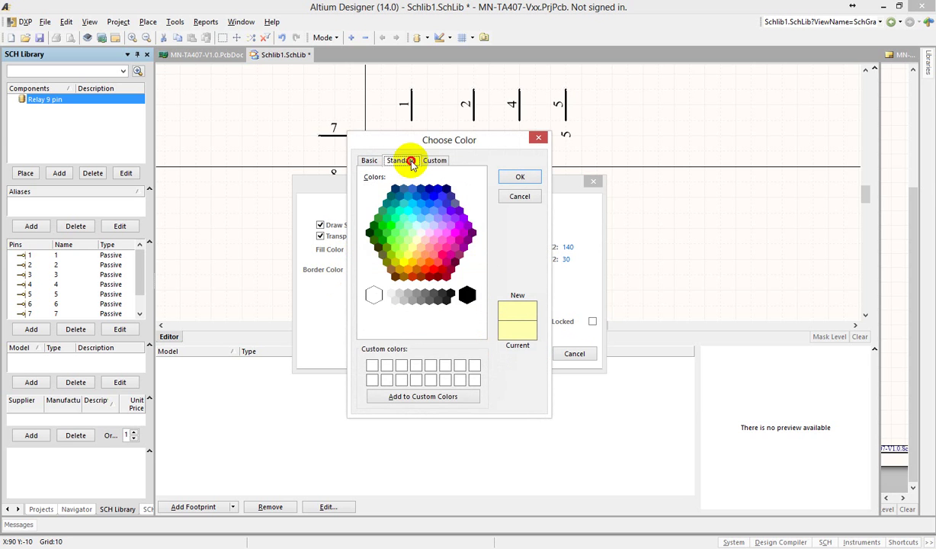
pyautogui.click(435, 161)
pyautogui.press('Escape')
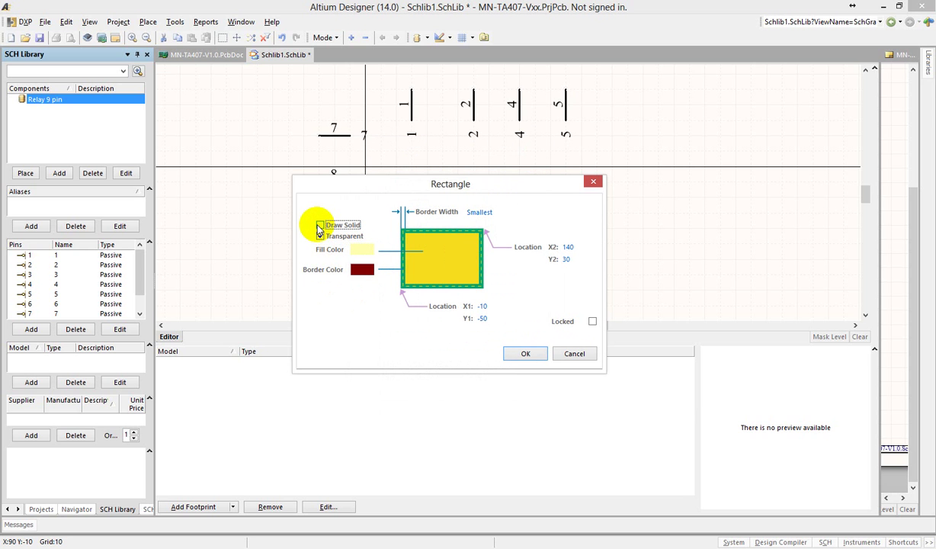
pyautogui.click(525, 353)
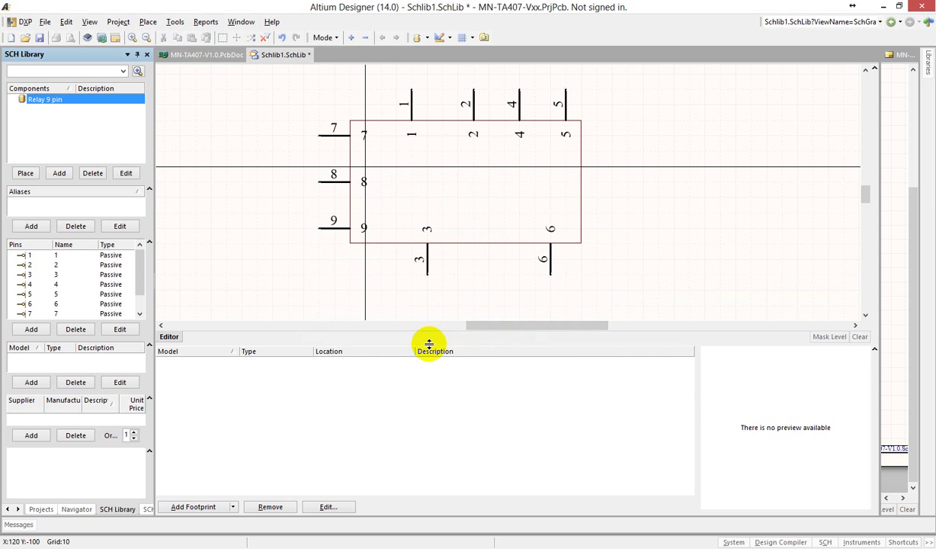
# Move the whole symbol so pins 7 to 9 start at X 0 and pin 8 lies at Y 0, and shift pin 3 one grid step right
pyautogui.moveTo(429, 346); pyautogui.dragTo(418, 420)
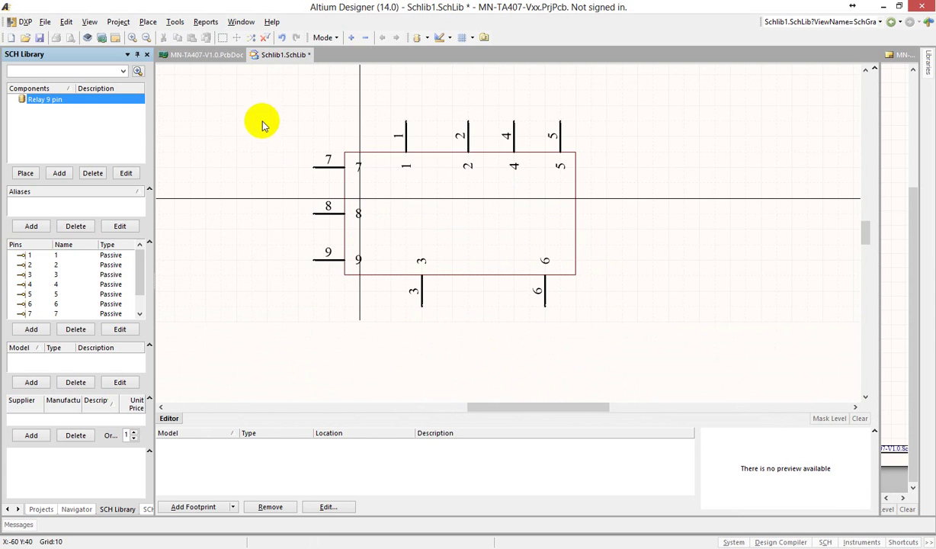
pyautogui.moveTo(686, 114); pyautogui.dragTo(686, 331)
pyautogui.hotkey('ctrl', 'a')
pyautogui.moveTo(372, 151); pyautogui.dragTo(454, 104)
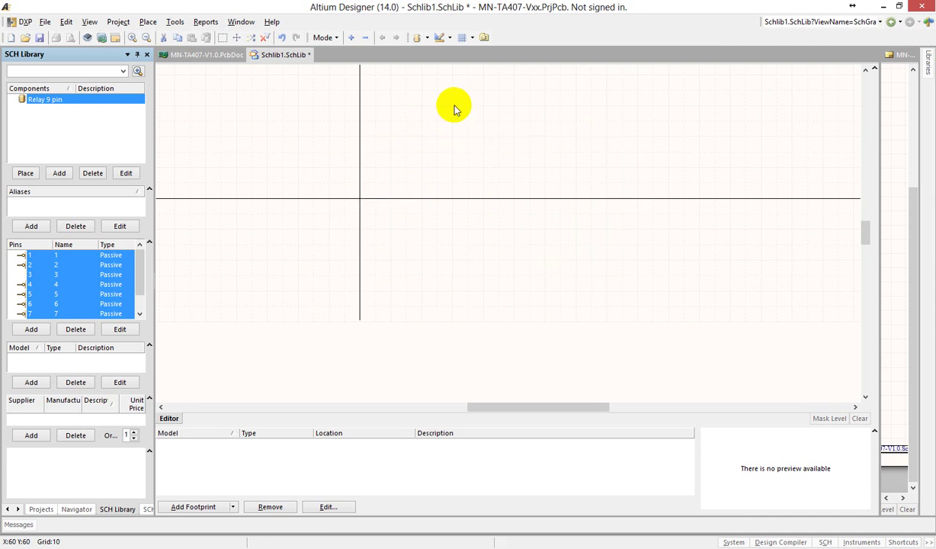
pyautogui.click(665, 153)
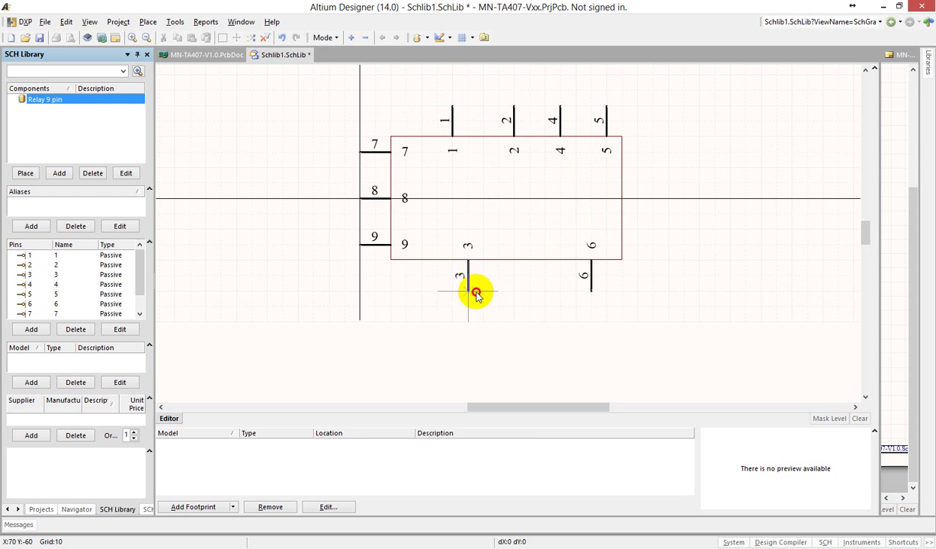
pyautogui.moveTo(480, 297); pyautogui.dragTo(482, 294)
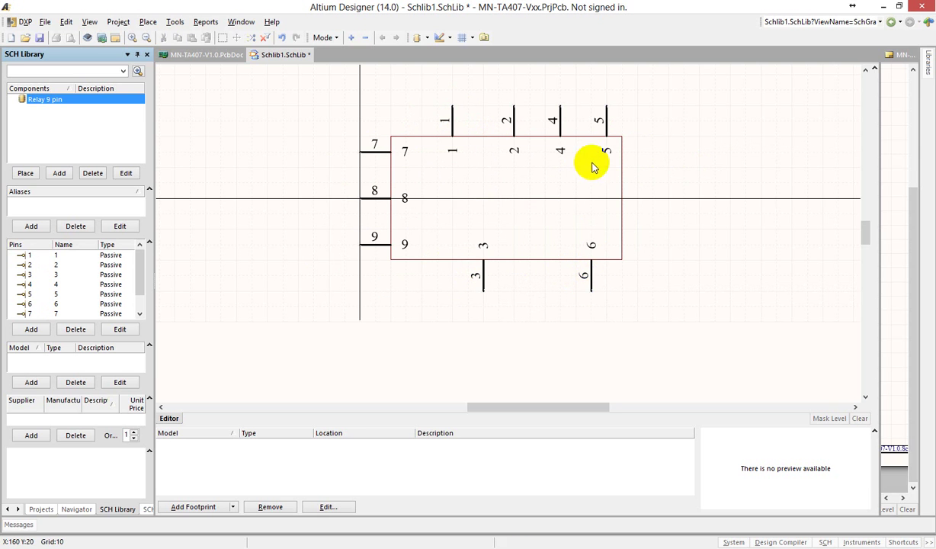
# Draw a line from pin 3's inner end up to X 80, Y -20, and from there diagonally to X 100, Y 10
pyautogui.click(440, 36)
pyautogui.click(444, 53)
pyautogui.keyDown('ctrl'); pyautogui.scroll(2, 487, 209); pyautogui.keyUp('ctrl')
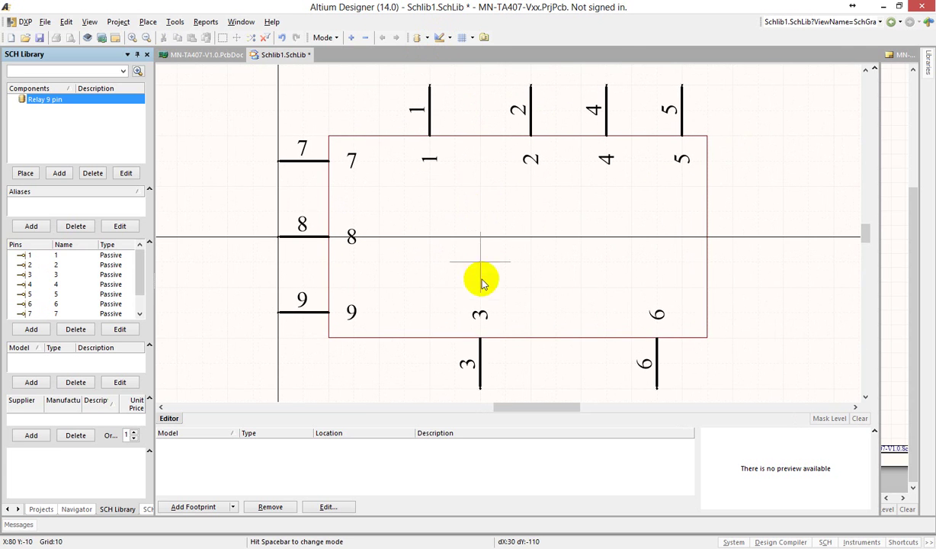
pyautogui.click(480, 337)
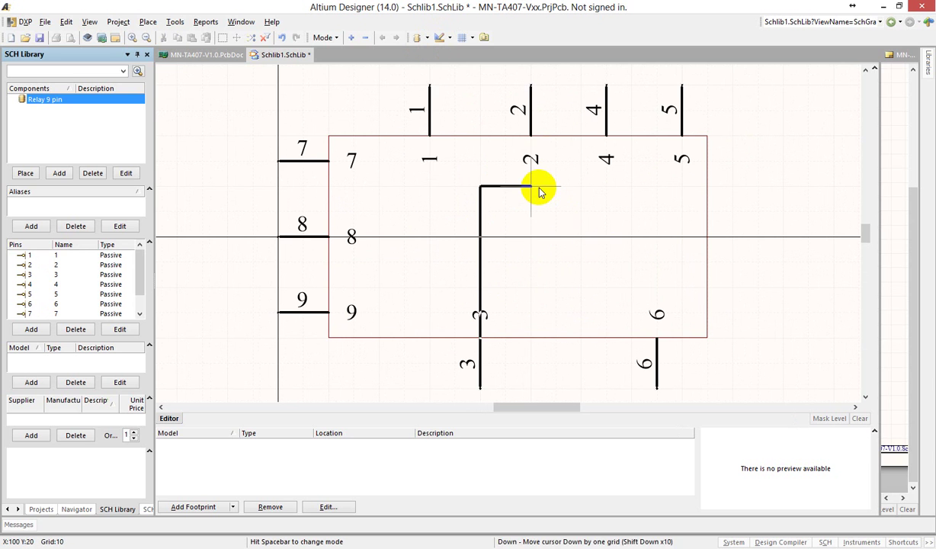
pyautogui.hotkey('shift', 'space')
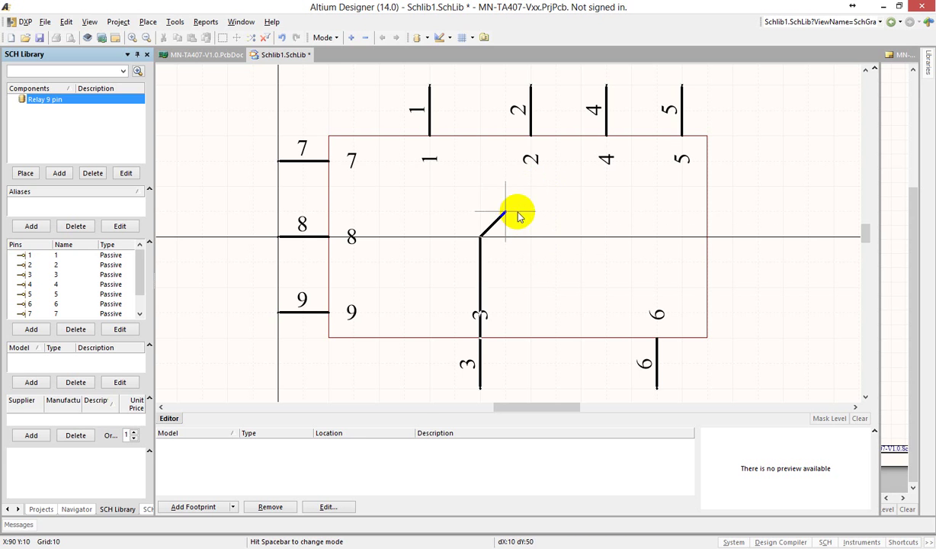
pyautogui.press('space')
pyautogui.hotkey('shift', 'space')
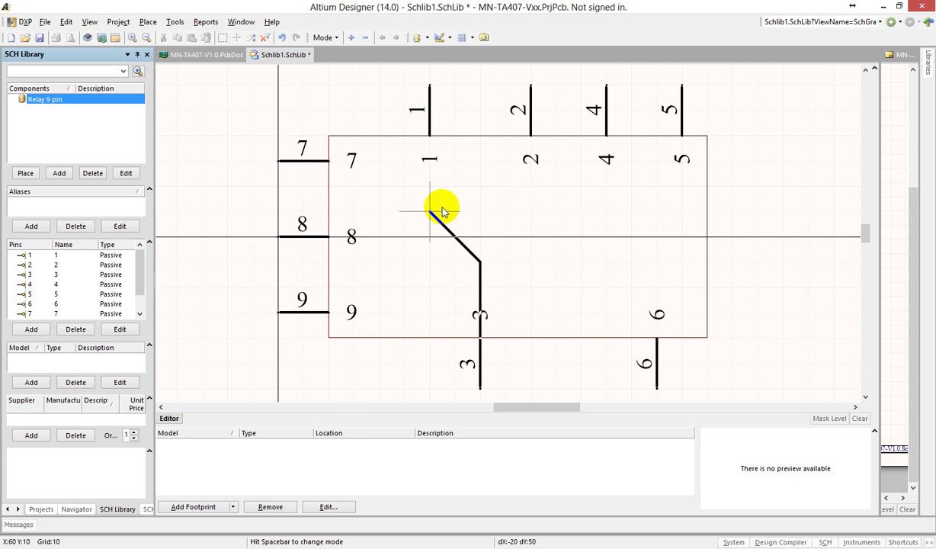
pyautogui.hotkey('shift', 'space')
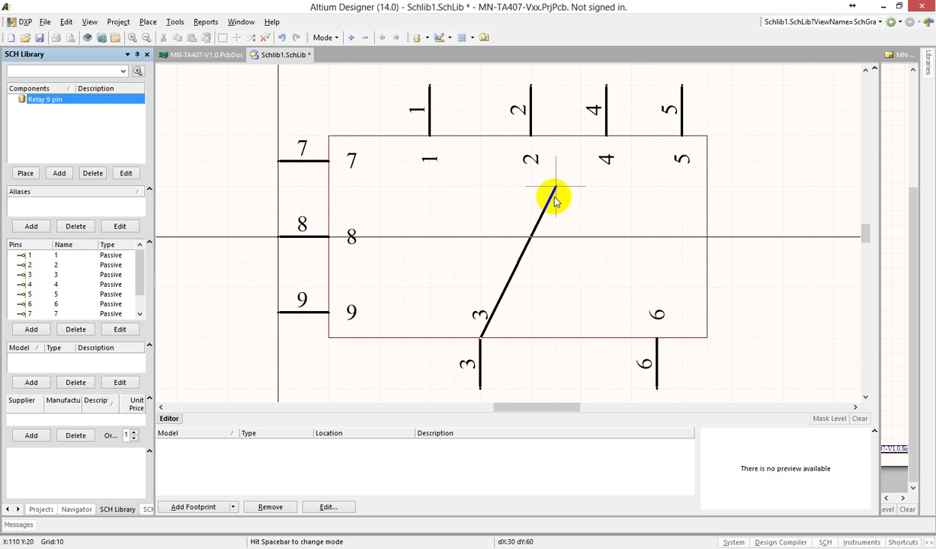
pyautogui.rightClick(521, 222)
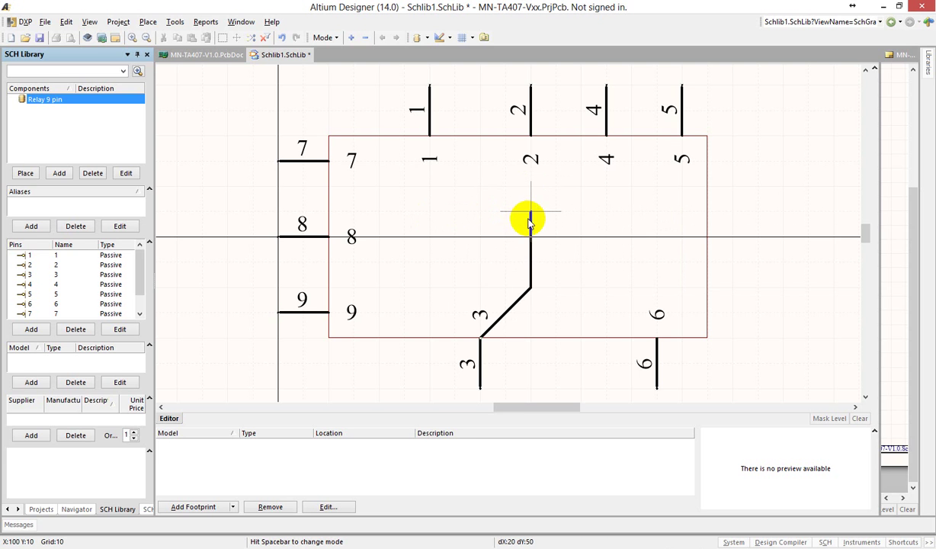
pyautogui.hotkey('shift', 'space')
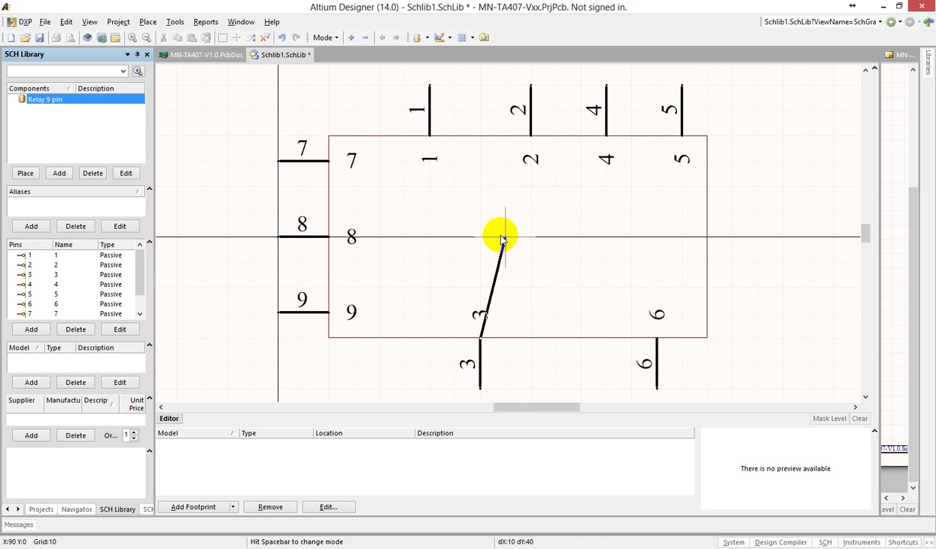
pyautogui.click(480, 289)
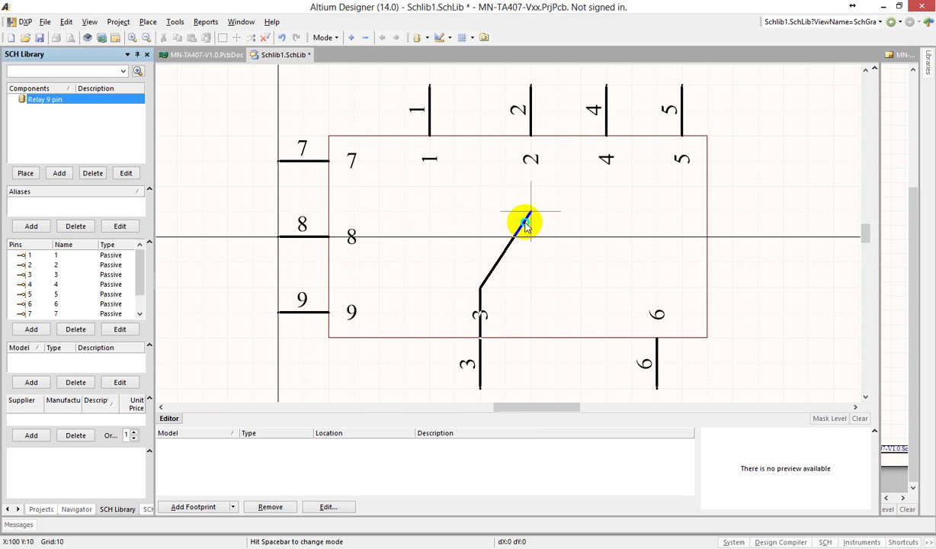
# Draw vertical lines from the inner ends of pins 2 and 1 down to Y 10, and end line placement
pyautogui.click(530, 213)
pyautogui.press('Escape')
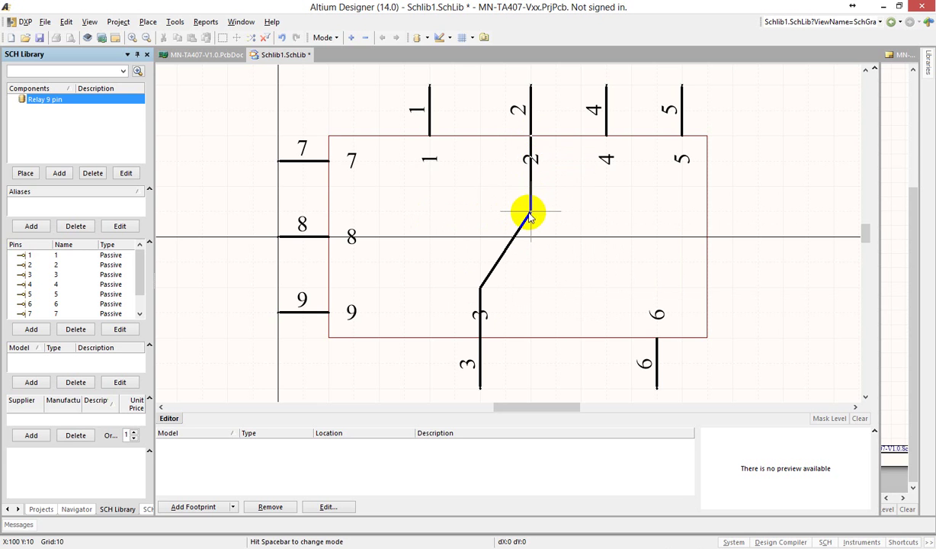
pyautogui.click(430, 136)
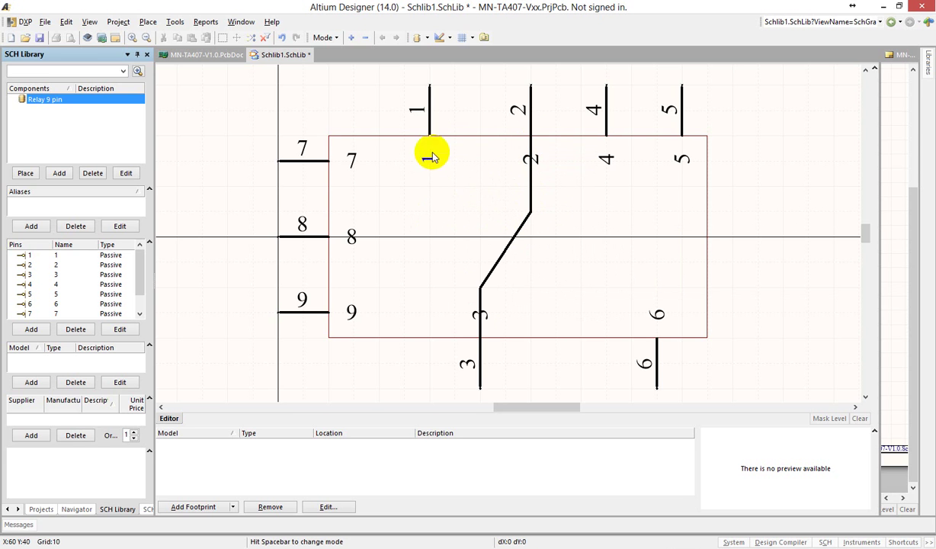
pyautogui.click(447, 212)
pyautogui.press('Escape')
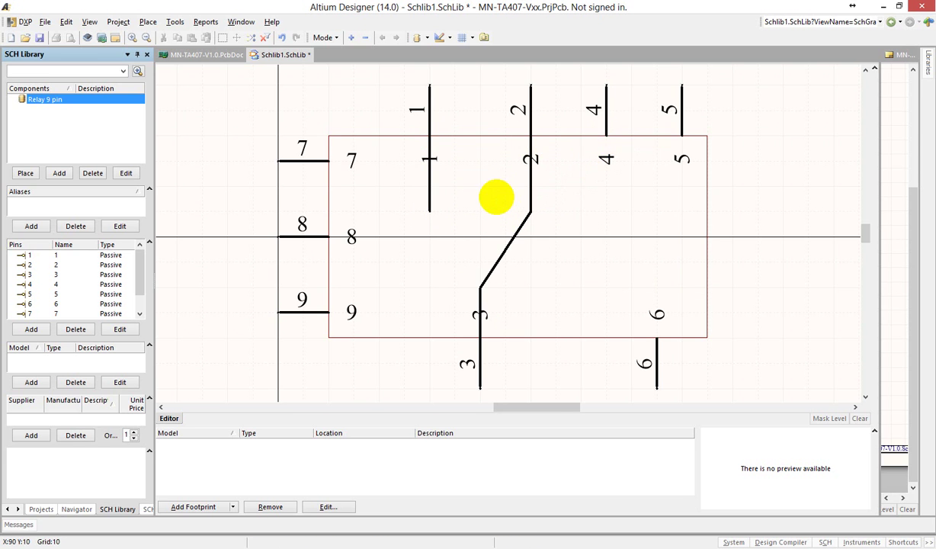
# Place a circle of radius 10 with the Ellipse tool, centred on the lower end of pin 1's line at X 60, Y 10
pyautogui.keyDown('ctrl'); pyautogui.scroll(1, 495, 194); pyautogui.keyUp('ctrl')
pyautogui.keyDown('ctrl'); pyautogui.scroll(2, 386, 232); pyautogui.keyUp('ctrl')
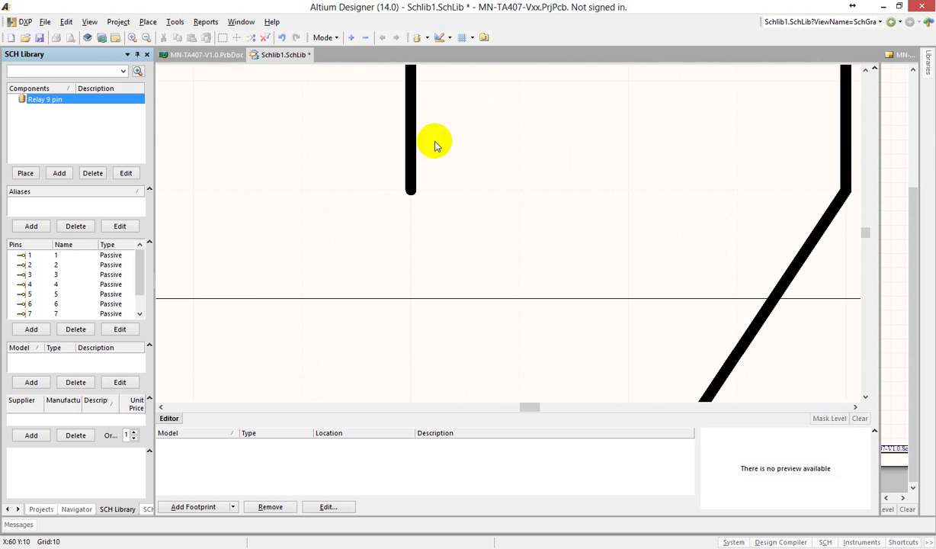
pyautogui.click(440, 37)
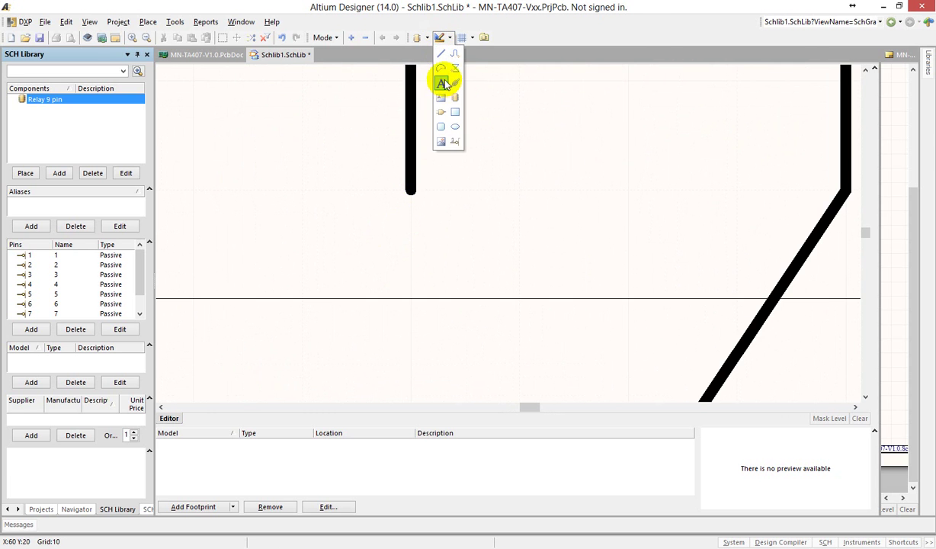
pyautogui.click(455, 126)
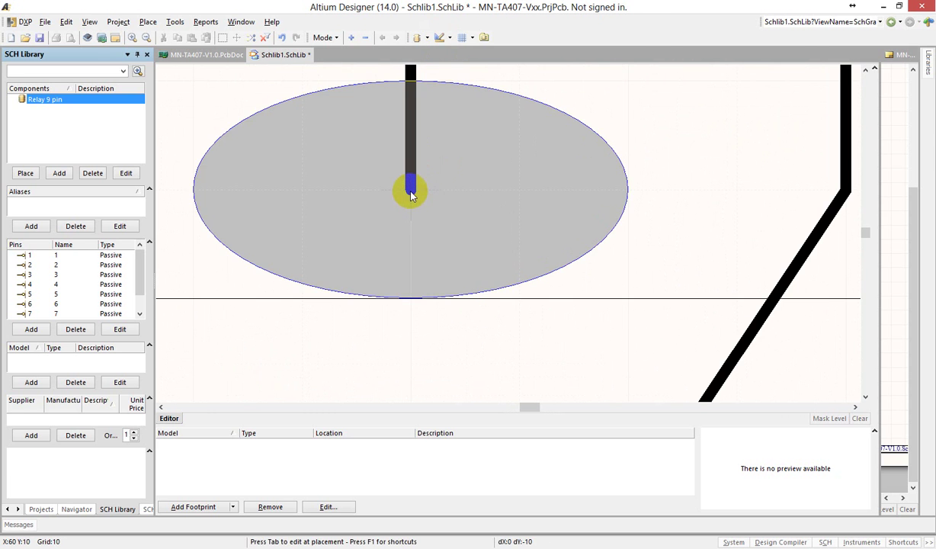
pyautogui.press('Escape')
pyautogui.click(410, 189)
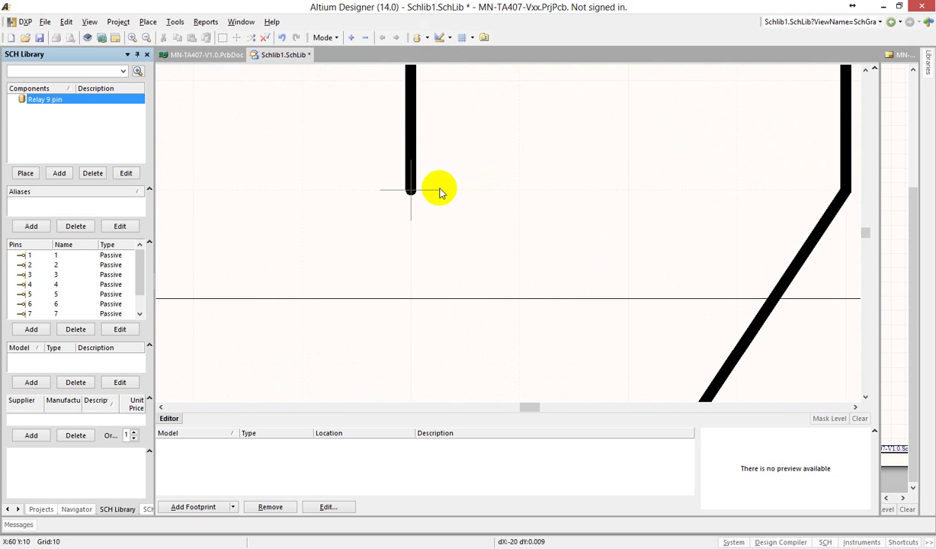
pyautogui.click(511, 191)
pyautogui.click(410, 78)
pyautogui.press('Escape')
# Set the library editor's snap grid to 1 and make the visible grid finer too
pyautogui.keyDown('ctrl'); pyautogui.scroll(-4, 564, 154); pyautogui.keyUp('ctrl')
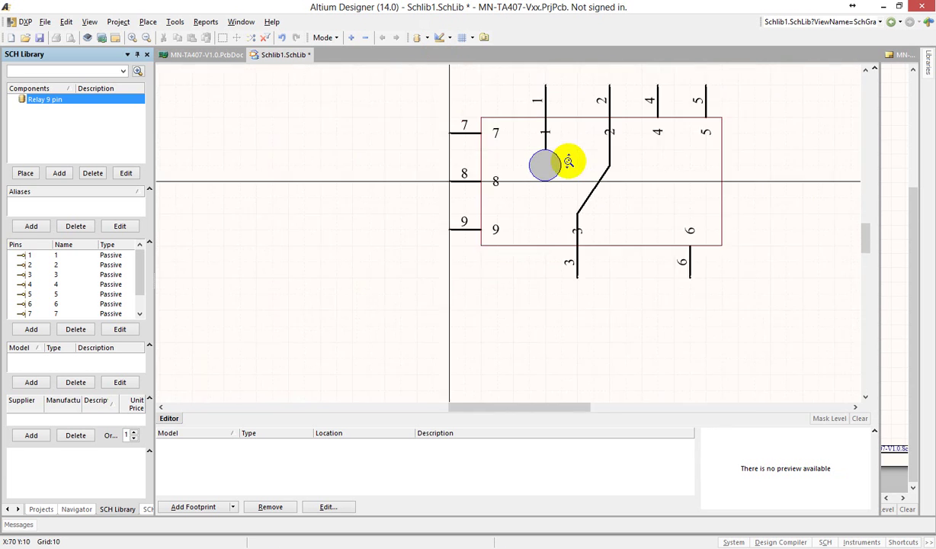
pyautogui.keyDown('ctrl'); pyautogui.scroll(-1, 569, 162); pyautogui.keyUp('ctrl')
pyautogui.moveTo(623, 178); pyautogui.dragTo(449, 226, button='right')
pyautogui.keyDown('ctrl'); pyautogui.scroll(3, 641, 181); pyautogui.keyUp('ctrl')
pyautogui.rightClick(714, 175)
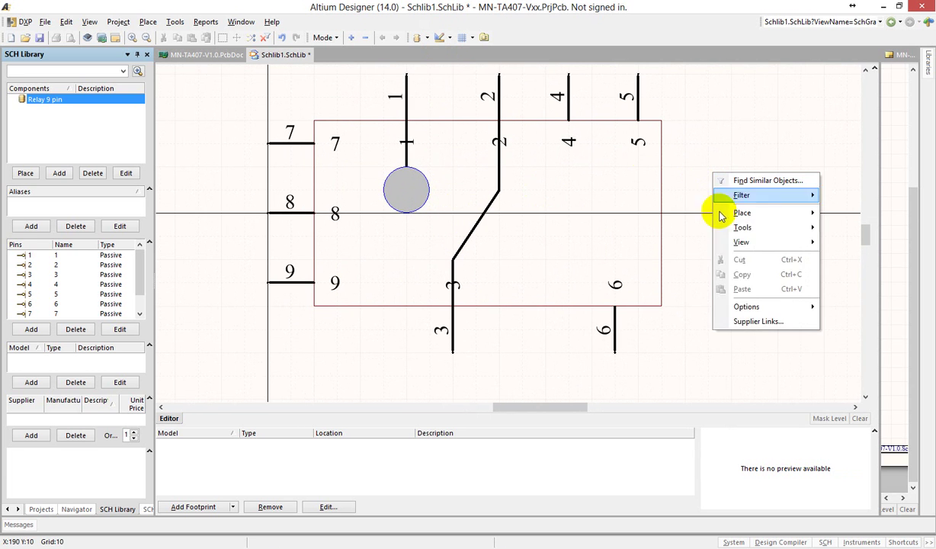
pyautogui.moveTo(778, 308)
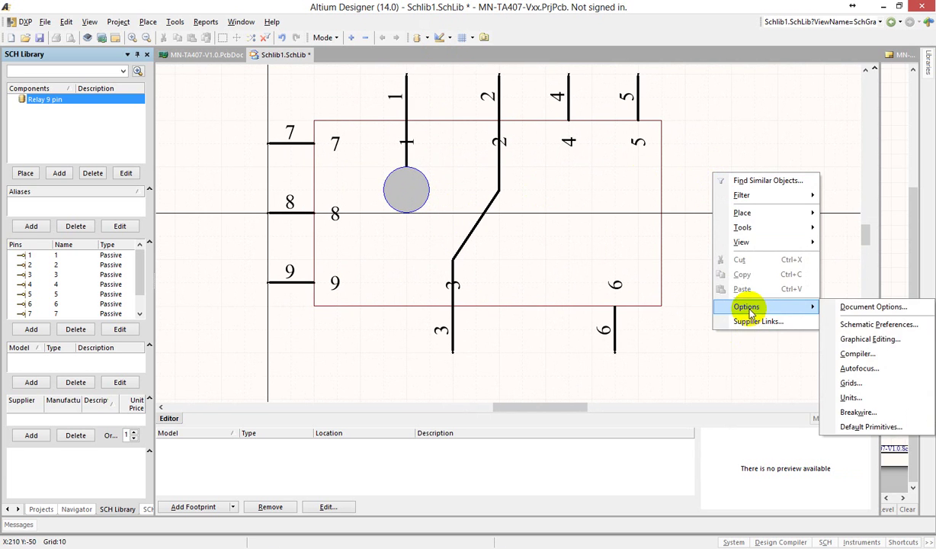
pyautogui.click(831, 308)
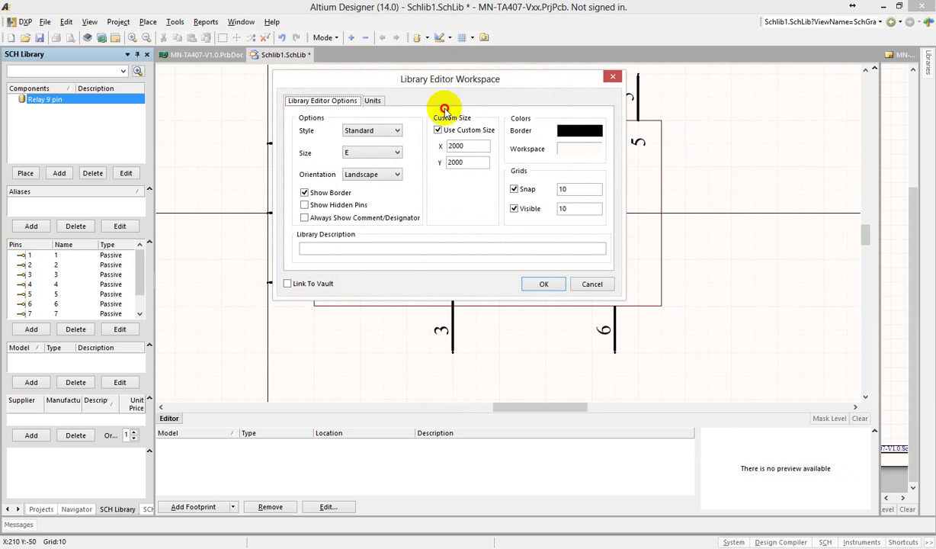
pyautogui.doubleClick(537, 264)
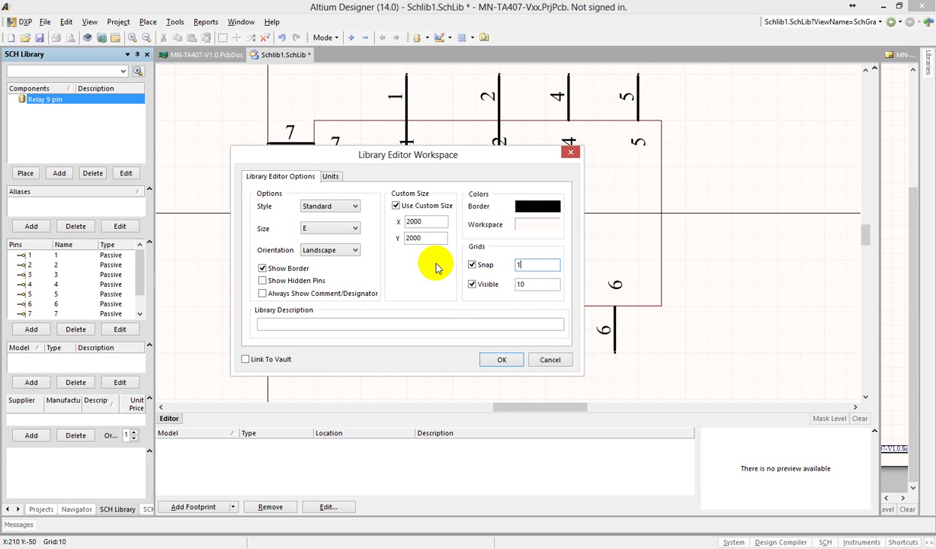
pyautogui.doubleClick(535, 285)
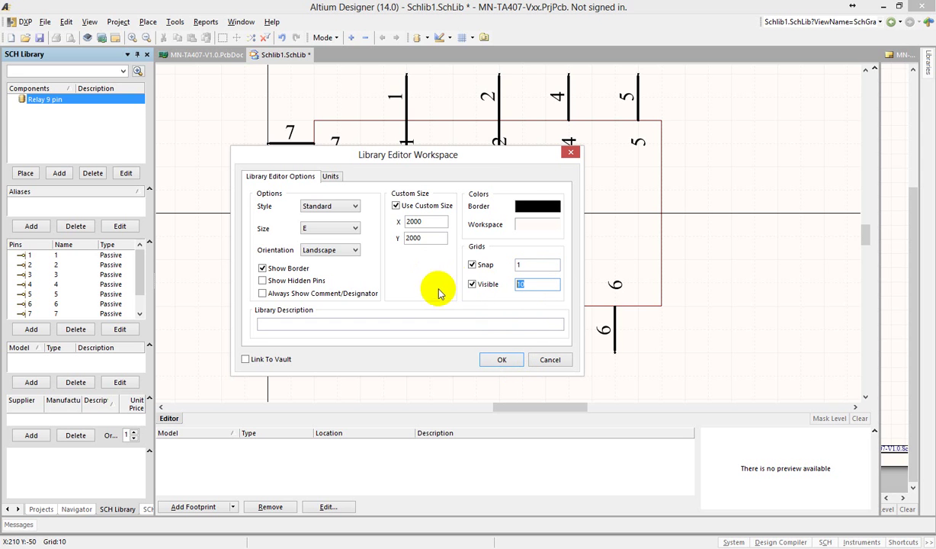
pyautogui.click(496, 353)
# Delete the large circle at the lower end of pin 1's line
pyautogui.keyDown('ctrl'); pyautogui.scroll(2, 468, 191); pyautogui.keyUp('ctrl')
pyautogui.keyDown('ctrl'); pyautogui.scroll(1, 465, 178); pyautogui.keyUp('ctrl')
pyautogui.click(286, 194)
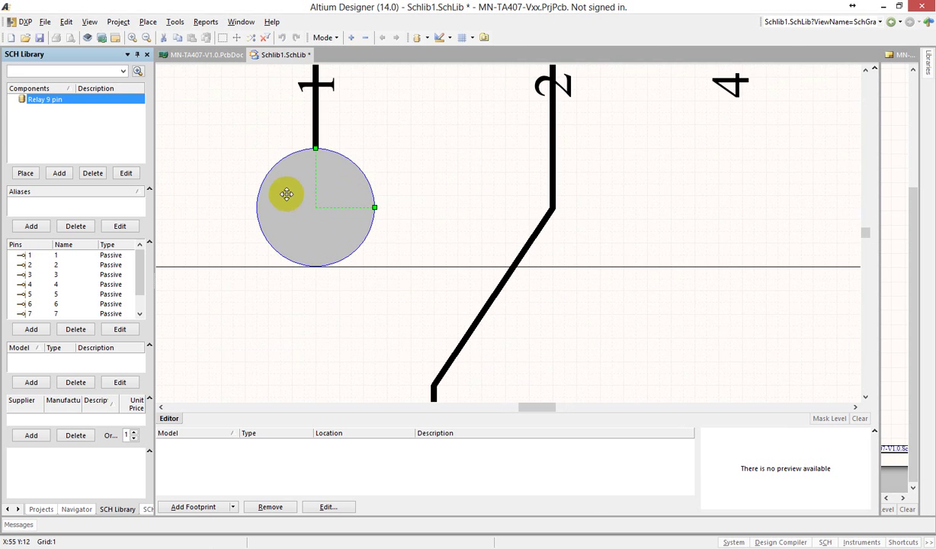
pyautogui.press('Delete')
# Place a circle of radius 2 with the Ellipse tool, centred on the lower end of pin 1's line at X 60, Y 10
pyautogui.keyDown('ctrl'); pyautogui.scroll(2, 304, 200); pyautogui.keyUp('ctrl')
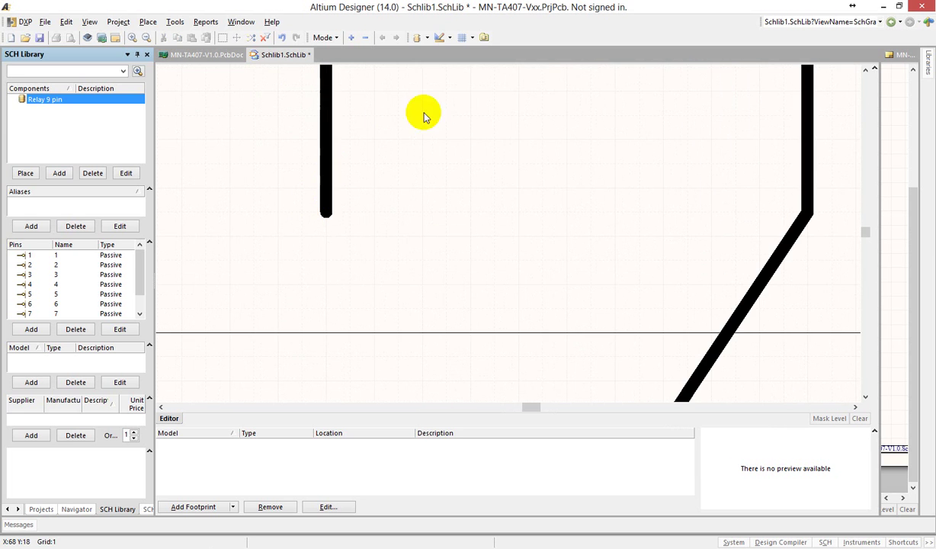
pyautogui.click(444, 38)
pyautogui.click(454, 118)
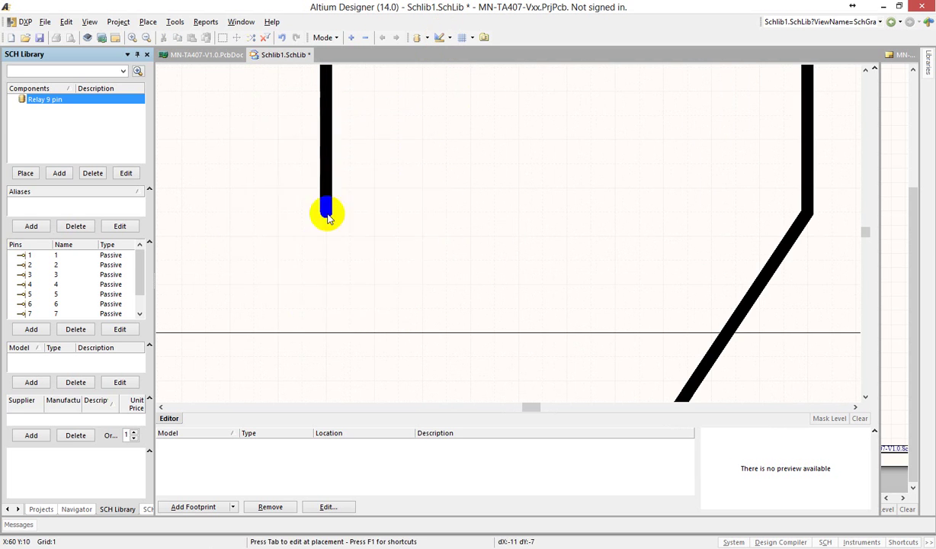
pyautogui.click(327, 213)
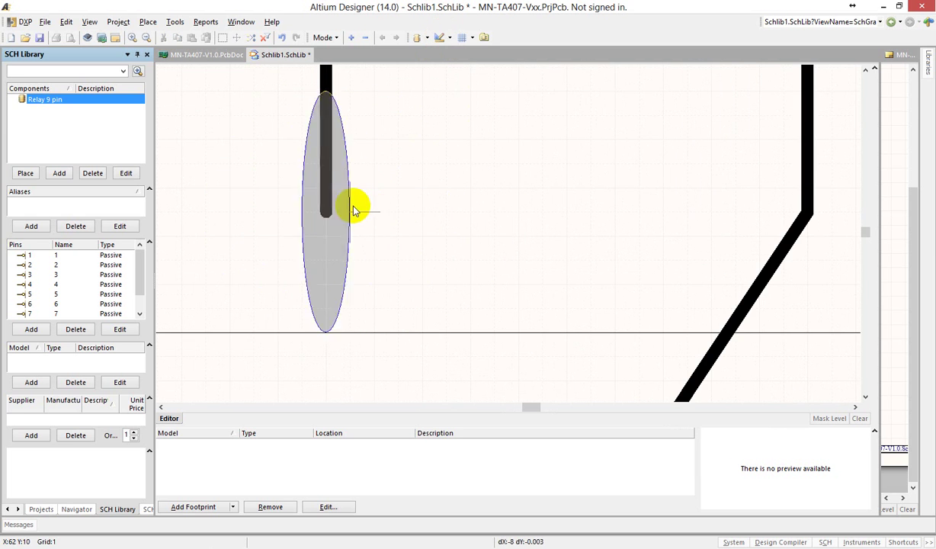
pyautogui.click(350, 214)
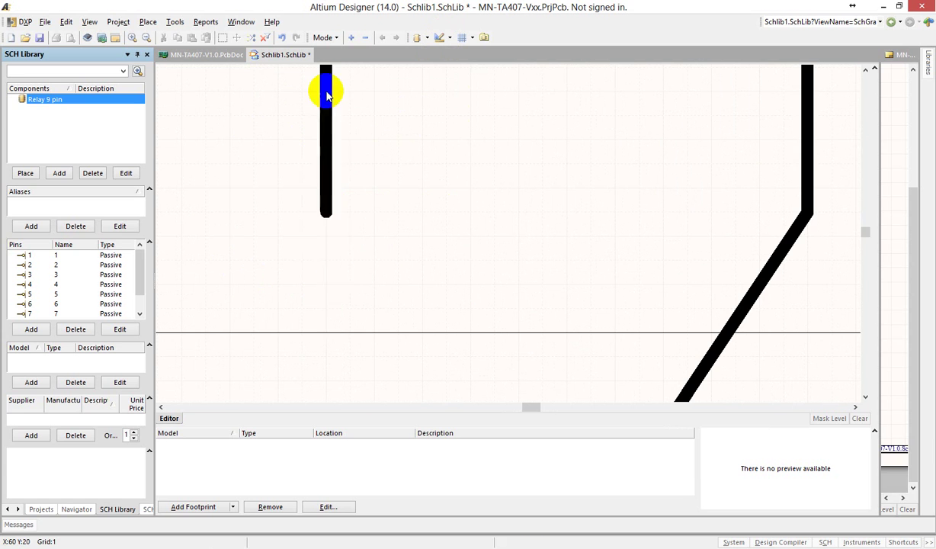
pyautogui.click(329, 187)
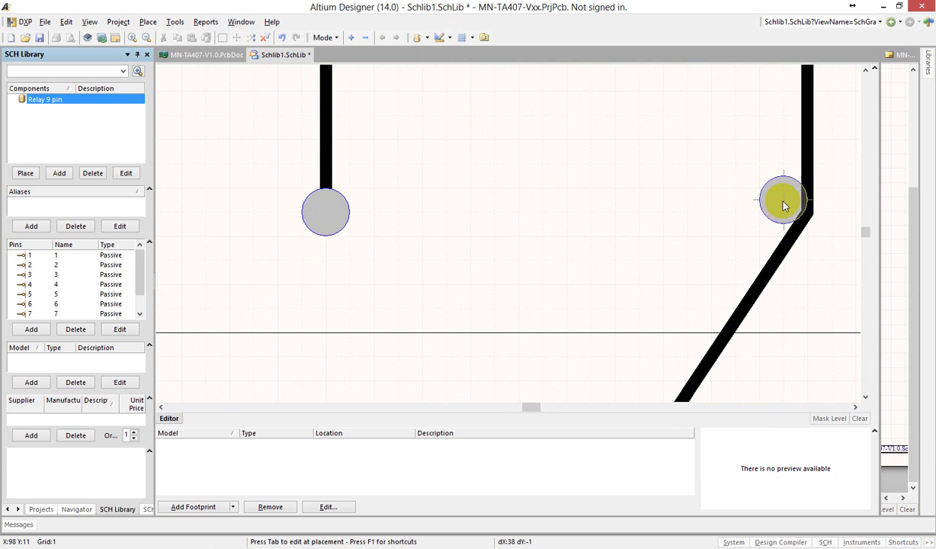
# Place matching circles of radius 2 on the contact line's bends at X 100, Y 10 and X 80, Y -20
pyautogui.click(810, 222)
pyautogui.click(831, 212)
pyautogui.click(809, 187)
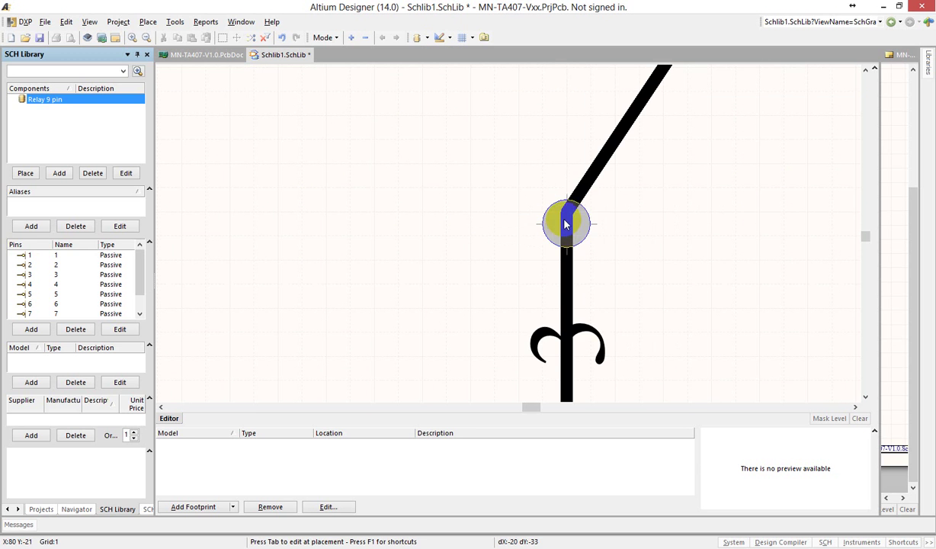
pyautogui.click(564, 211)
pyautogui.click(589, 211)
pyautogui.click(566, 188)
pyautogui.keyDown('ctrl'); pyautogui.scroll(-5, 435, 175); pyautogui.keyUp('ctrl')
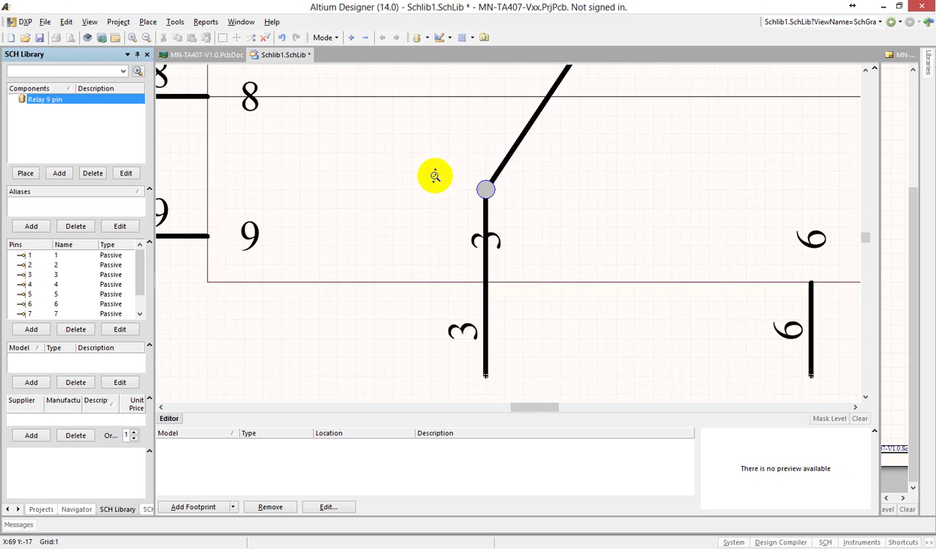
# Change the colour of the contact line running from pin 3 up to pin 2's circle to red
pyautogui.keyDown('ctrl'); pyautogui.scroll(3, 440, 213); pyautogui.keyUp('ctrl')
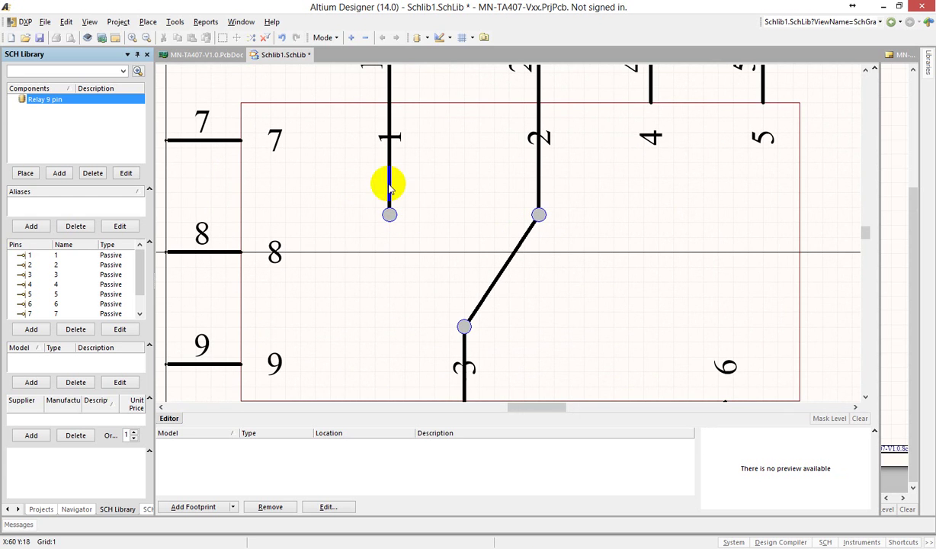
pyautogui.click(389, 182)
pyautogui.keyDown('shift'); pyautogui.click(538, 183); pyautogui.keyUp('shift')
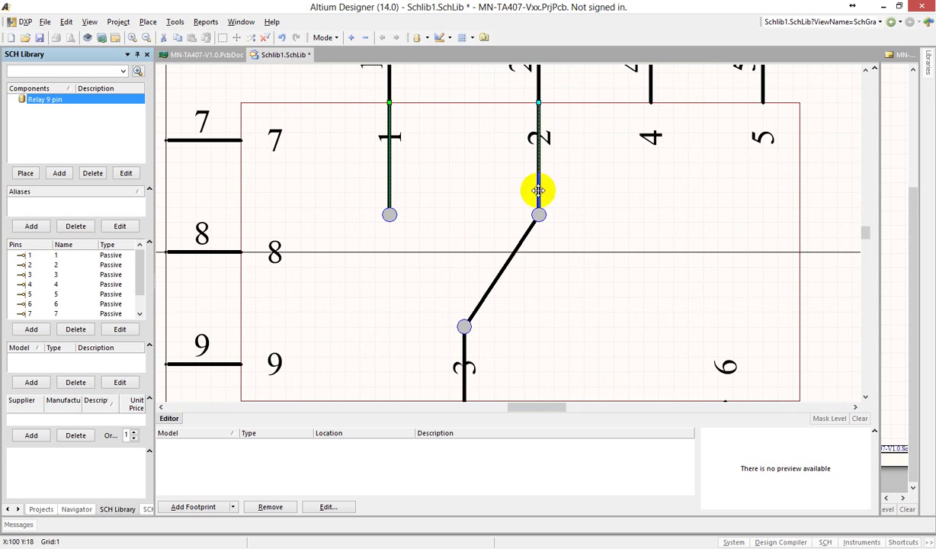
pyautogui.keyDown('shift'); pyautogui.click(505, 263); pyautogui.keyUp('shift')
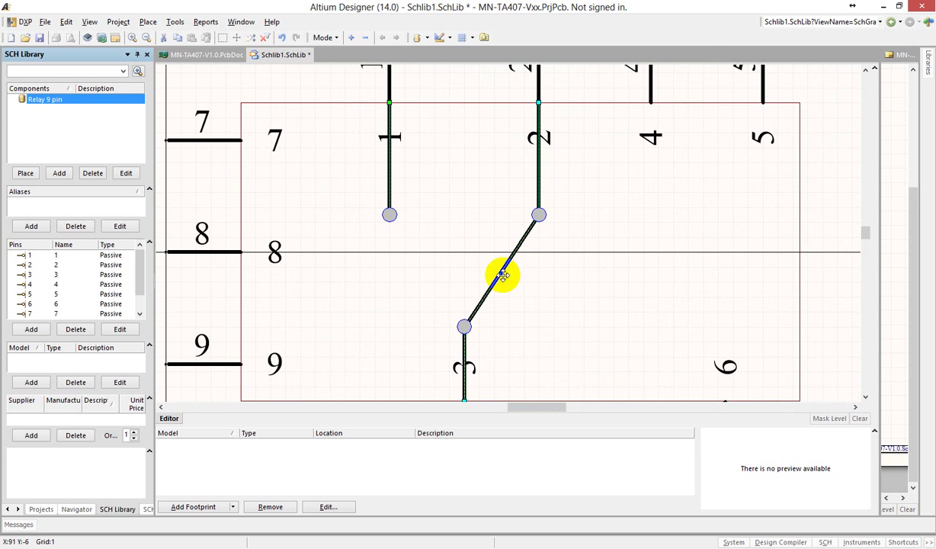
pyautogui.rightClick(525, 233)
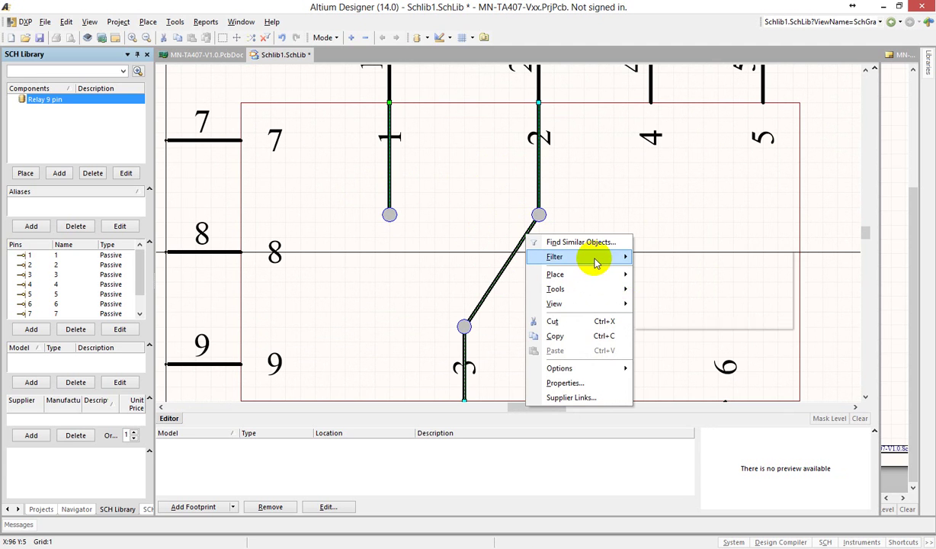
pyautogui.click(563, 383)
pyautogui.click(576, 303)
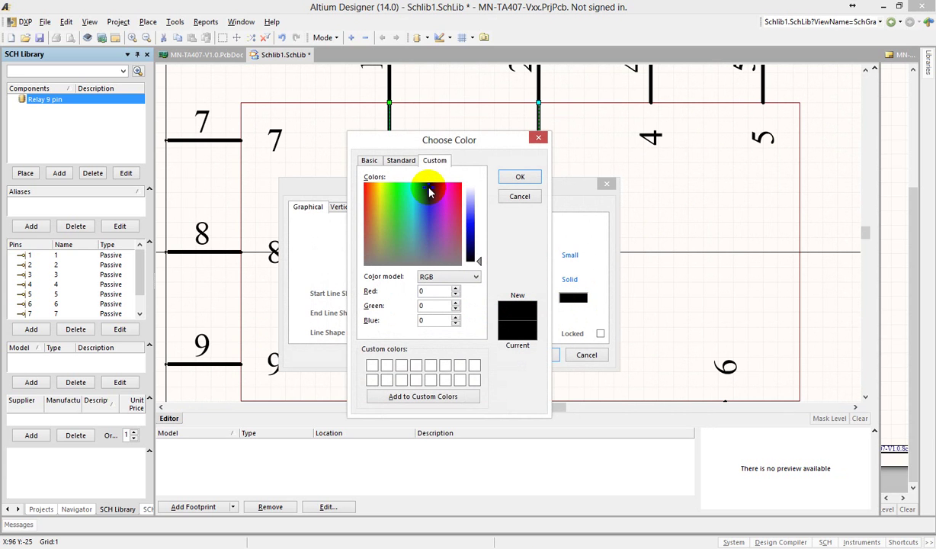
pyautogui.moveTo(425, 200); pyautogui.dragTo(390, 197)
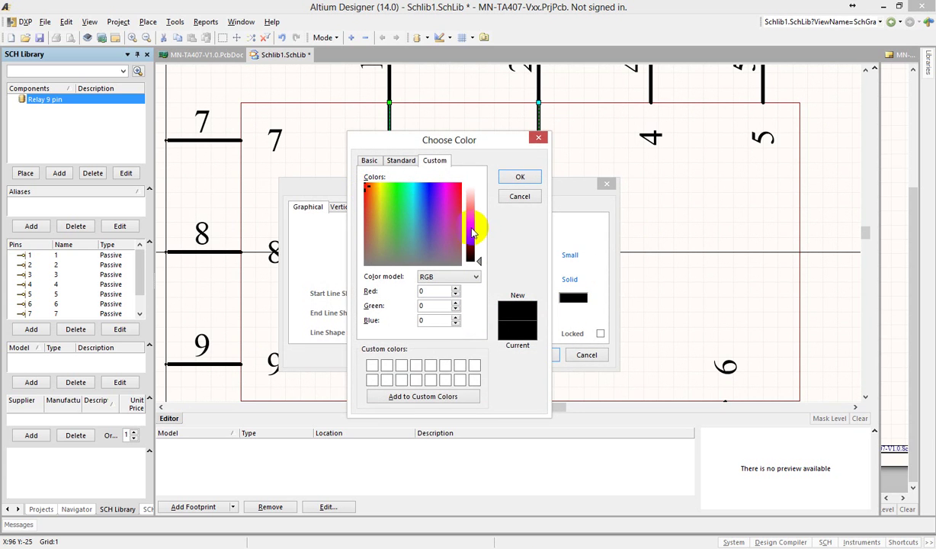
pyautogui.click(519, 177)
pyautogui.press('Return')
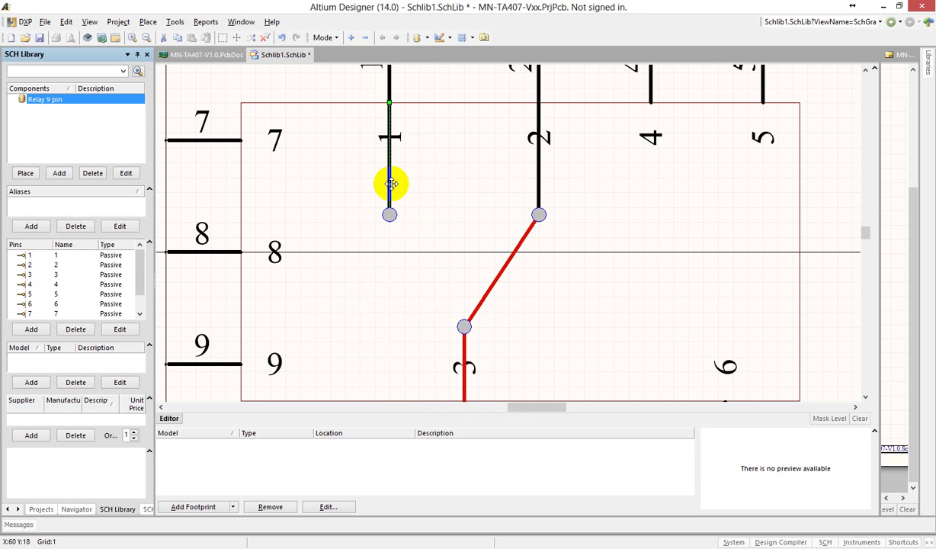
# Change the colour of pin 1's contact line to pink, RGB 221, 29, 124
pyautogui.doubleClick(390, 184)
pyautogui.click(572, 298)
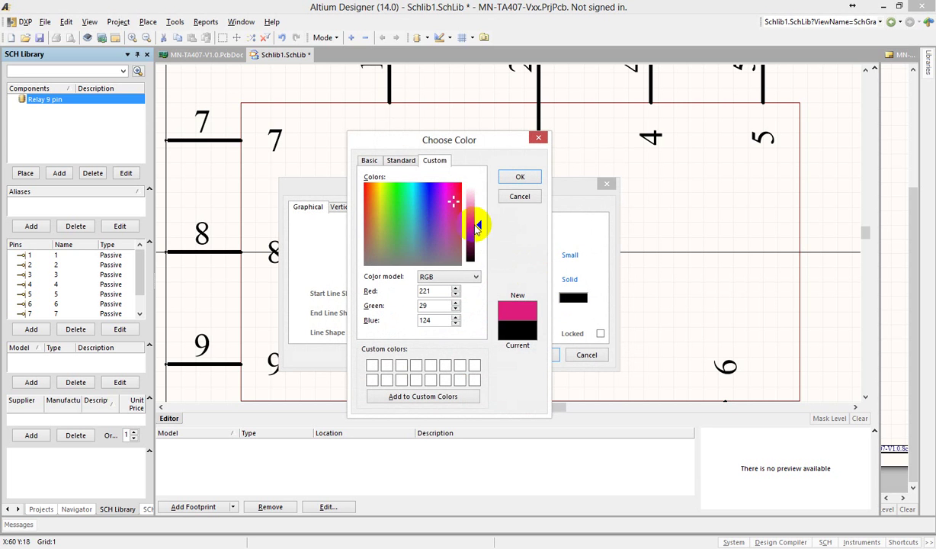
pyautogui.click(520, 177)
pyautogui.click(539, 355)
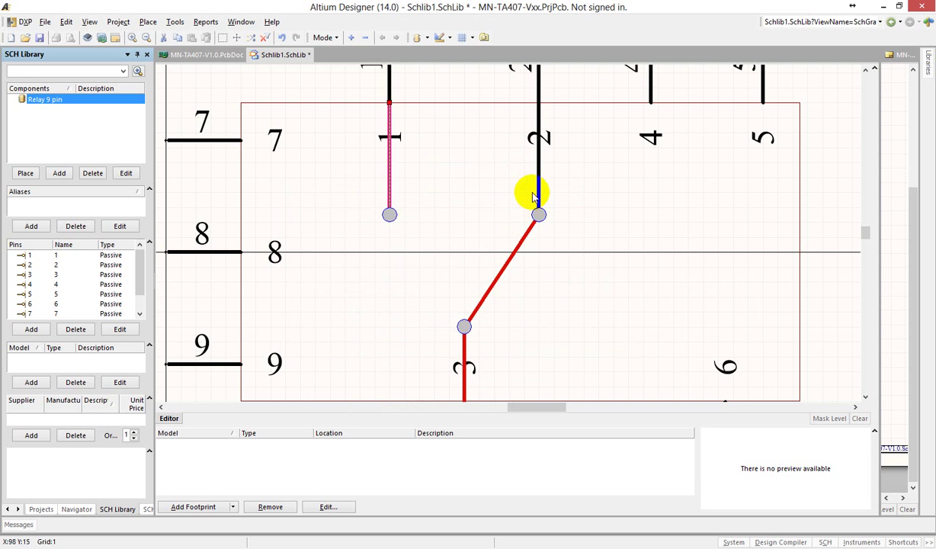
# Change the colour of pin 2's contact line to violet-blue, RGB 86, 68, 224
pyautogui.doubleClick(539, 185)
pyautogui.click(571, 298)
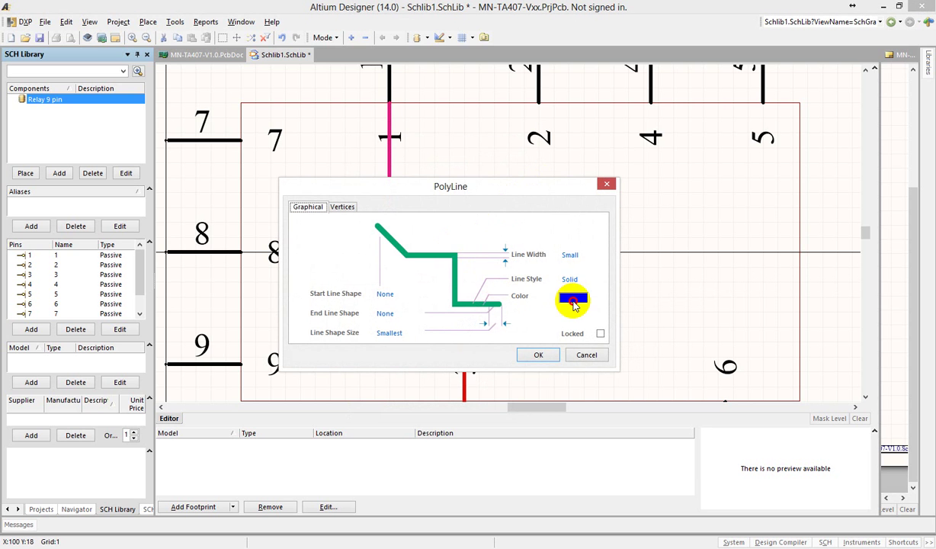
pyautogui.click(430, 206)
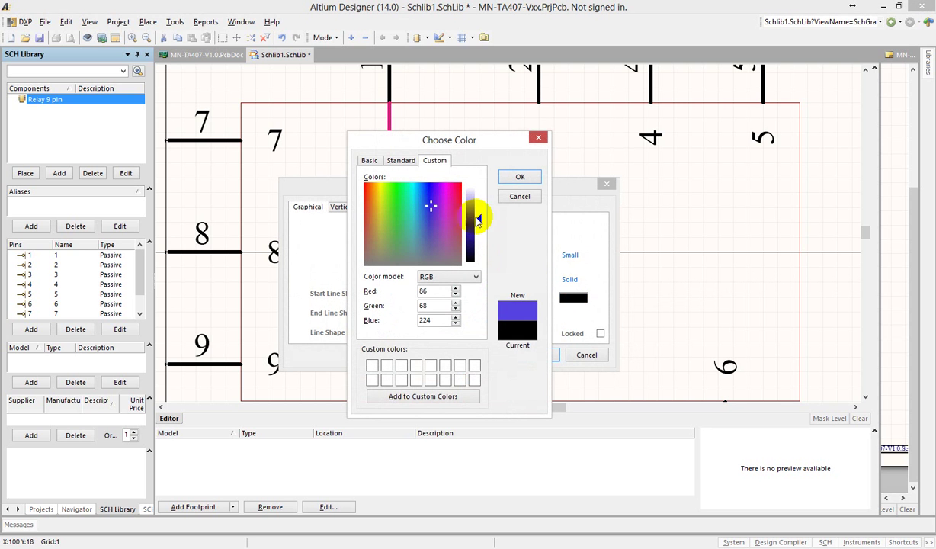
pyautogui.click(520, 177)
pyautogui.click(536, 353)
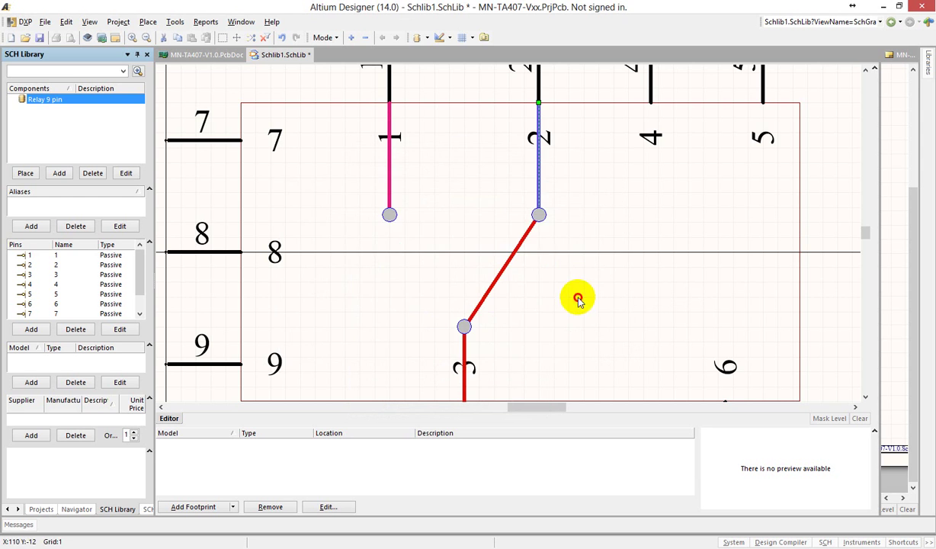
# Copy the coloured contact lines with their three circles and paste the copy near pins 4, 5 and 6
pyautogui.keyDown('ctrl'); pyautogui.scroll(-3, 577, 298); pyautogui.keyUp('ctrl')
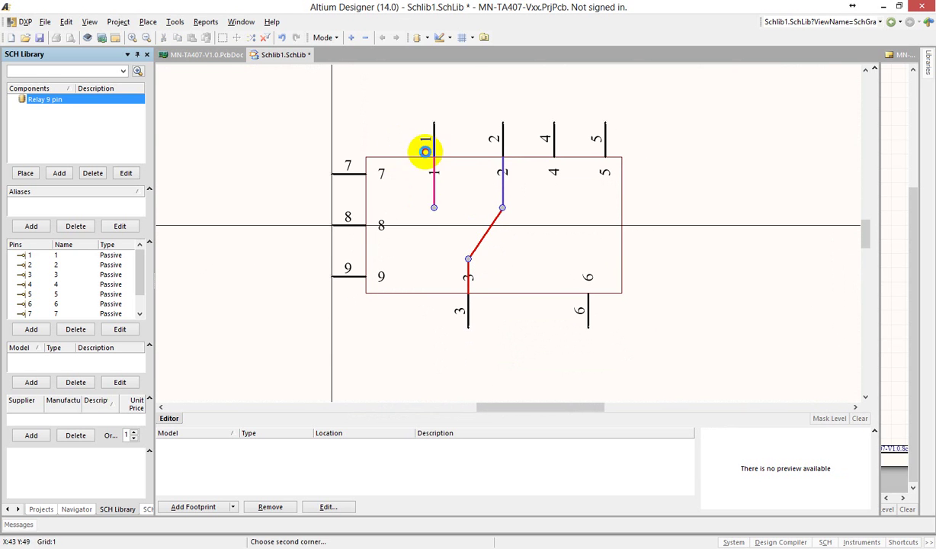
pyautogui.moveTo(424, 150); pyautogui.dragTo(544, 312)
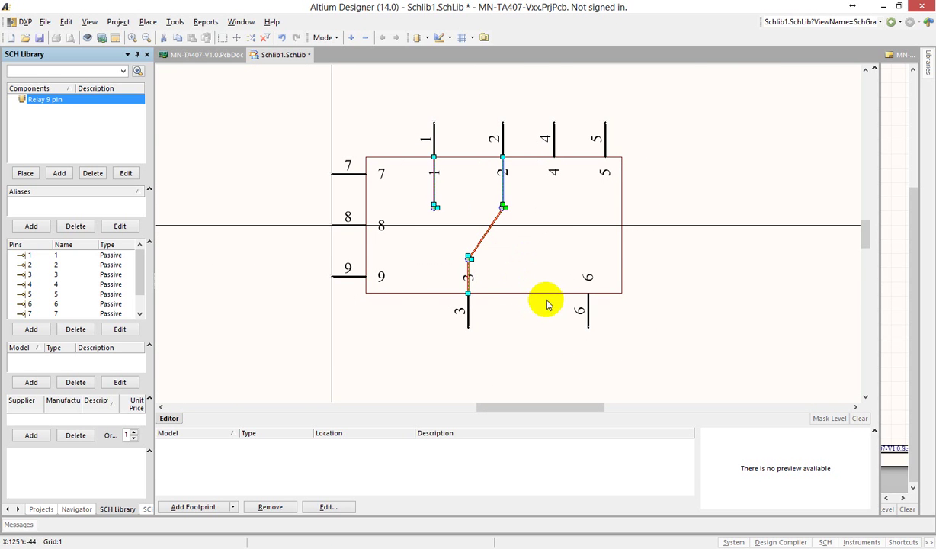
pyautogui.hotkey('ctrl', 'c')
pyautogui.click(469, 293)
pyautogui.hotkey('ctrl', 'v')
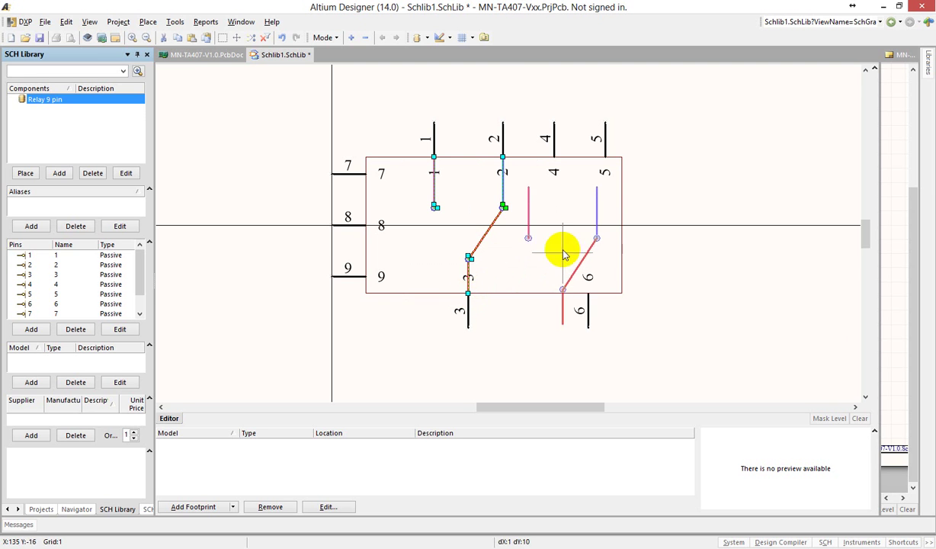
pyautogui.click(573, 224)
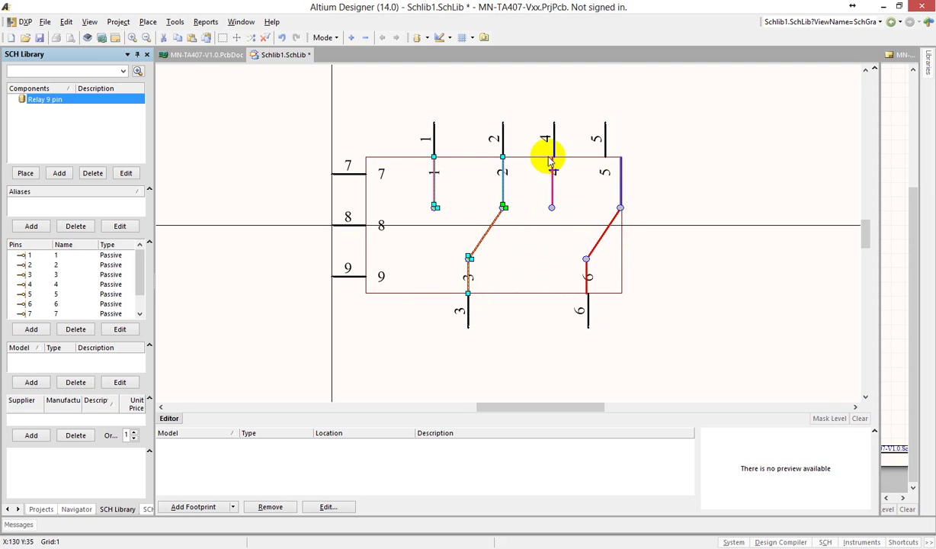
# Select the pasted contact group and move it one grid step right, in line with pins 4 and 6
pyautogui.press('s')
pyautogui.press('i')
pyautogui.click(531, 136)
pyautogui.click(646, 300)
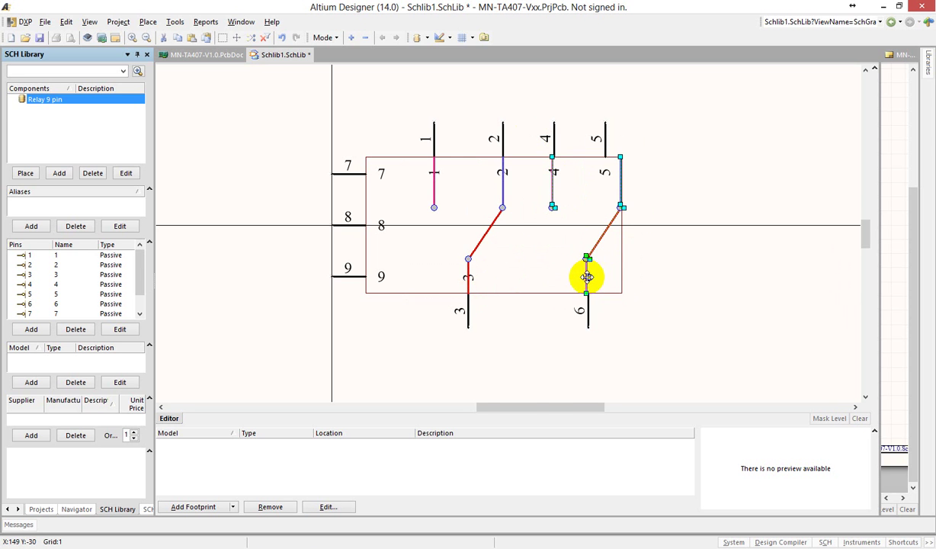
pyautogui.keyDown('ctrl'); pyautogui.scroll(5, 587, 276); pyautogui.keyUp('ctrl')
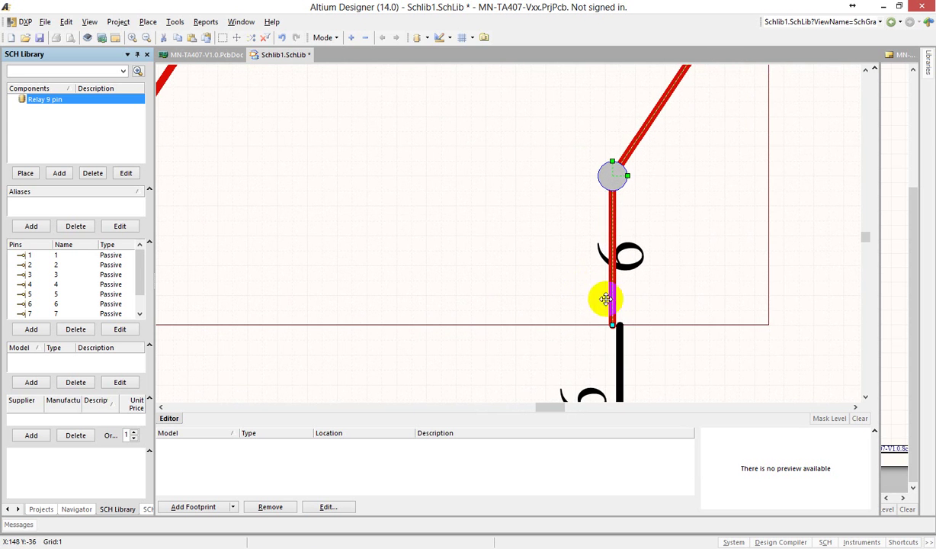
pyautogui.moveTo(612, 296); pyautogui.dragTo(619, 296)
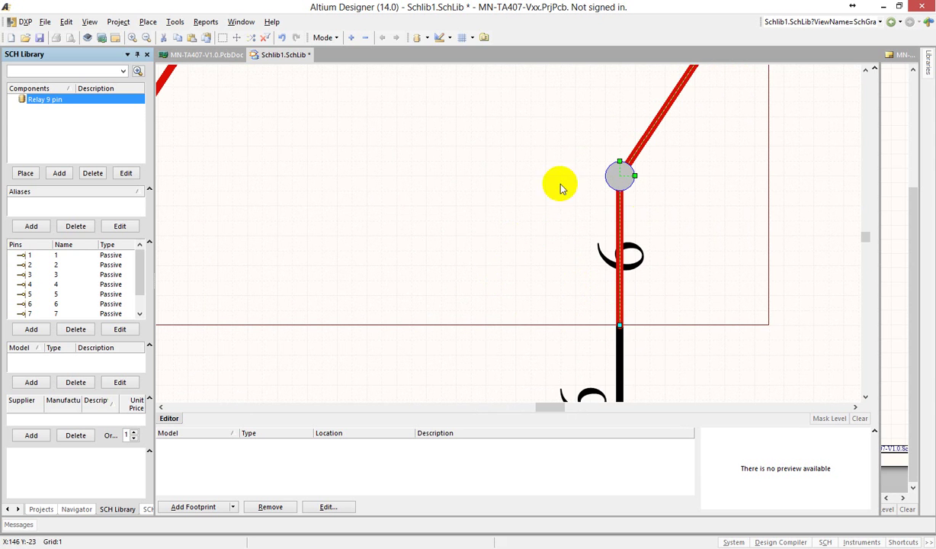
pyautogui.keyDown('ctrl'); pyautogui.scroll(-5, 560, 186); pyautogui.keyUp('ctrl')
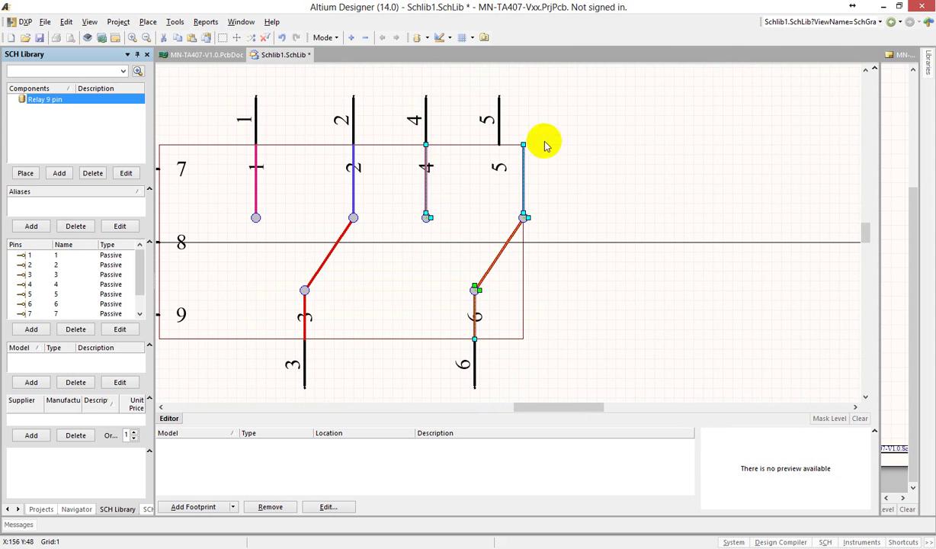
pyautogui.click(551, 186)
pyautogui.keyDown('ctrl'); pyautogui.scroll(1, 553, 203); pyautogui.keyUp('ctrl')
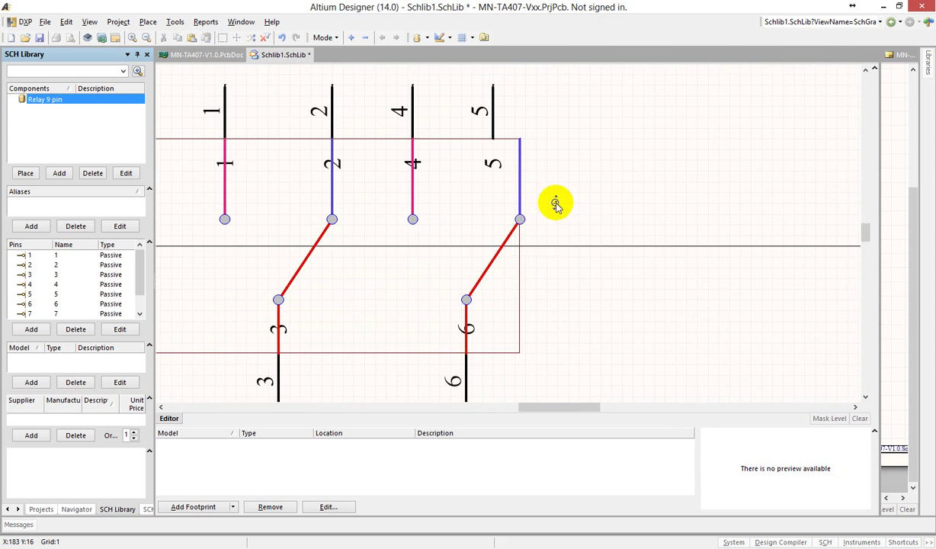
# Widen the relay body rectangle so its right edge lies just beyond the contact line near pin 5
pyautogui.click(518, 287)
pyautogui.moveTo(520, 245); pyautogui.dragTo(544, 246)
pyautogui.click(631, 158)
pyautogui.keyDown('ctrl'); pyautogui.scroll(-2, 630, 156); pyautogui.keyUp('ctrl')
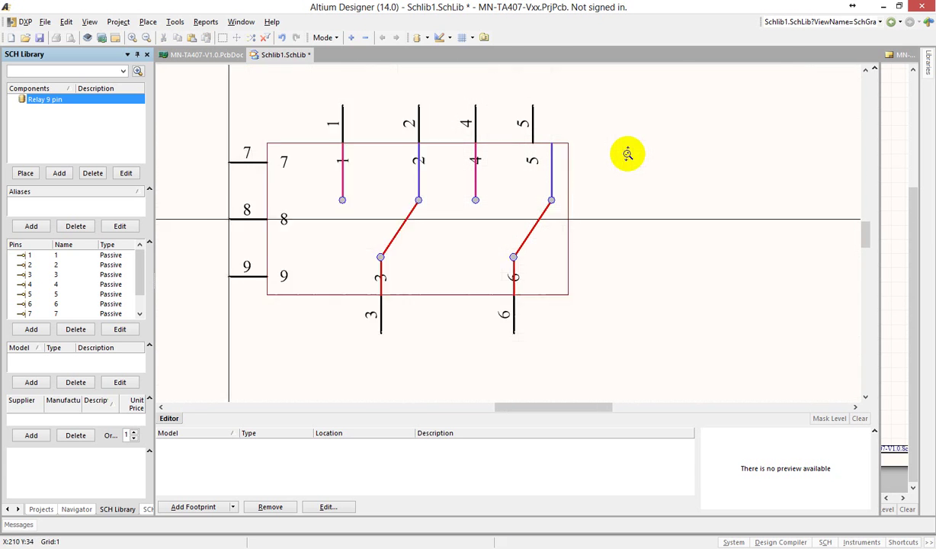
pyautogui.rightClick(626, 156)
pyautogui.click(210, 147)
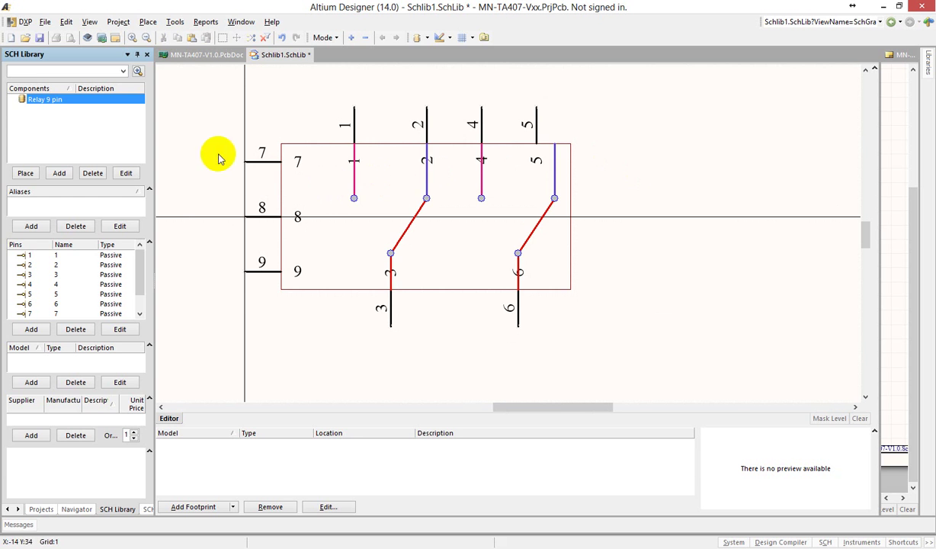
# Draw a small blue elliptical arc inside the relay body beside pin 7
pyautogui.keyDown('ctrl'); pyautogui.scroll(2, 200, 188); pyautogui.keyUp('ctrl')
pyautogui.click(443, 38)
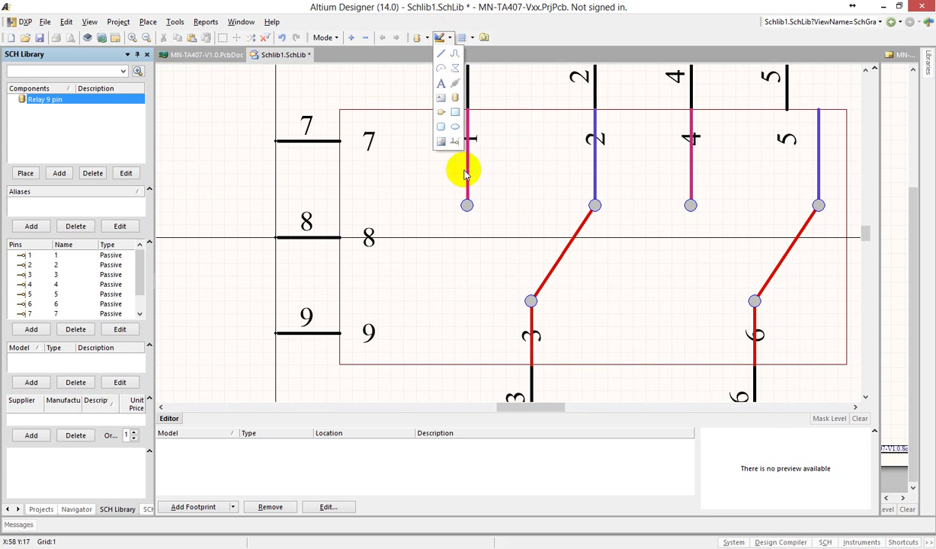
pyautogui.click(438, 68)
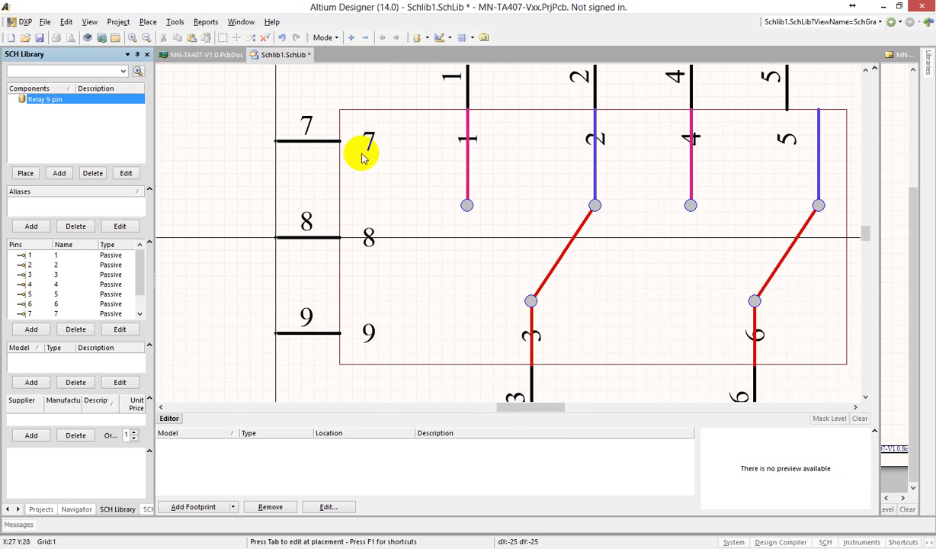
pyautogui.click(371, 163)
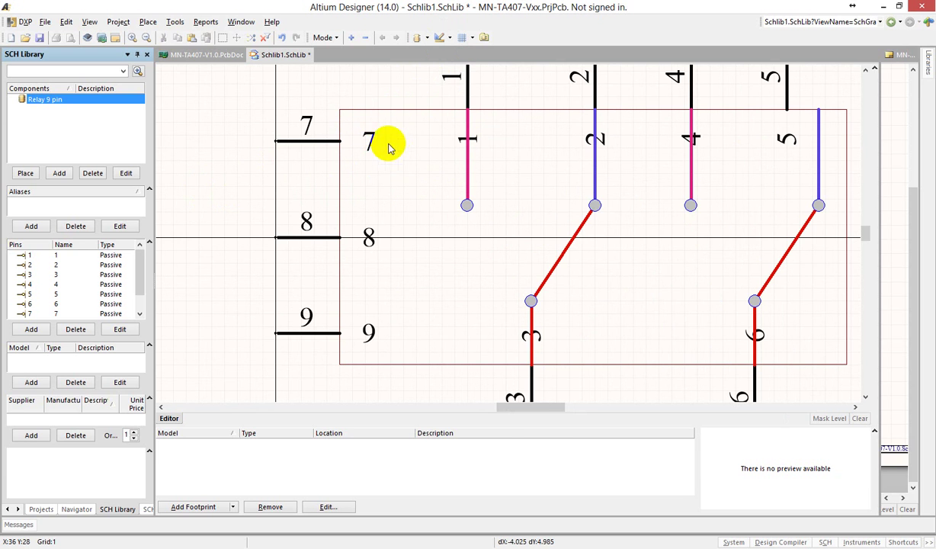
pyautogui.click(390, 158)
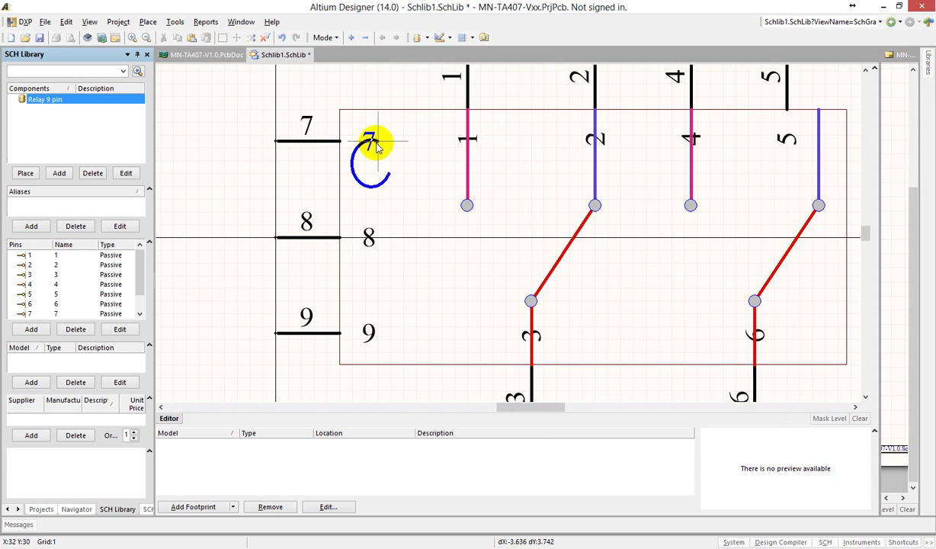
# Adjust the arc's ends to make a half arc, turn it to bulge right and place it just below pin 7's name
pyautogui.press('Escape')
pyautogui.press('Escape')
pyautogui.click(375, 147)
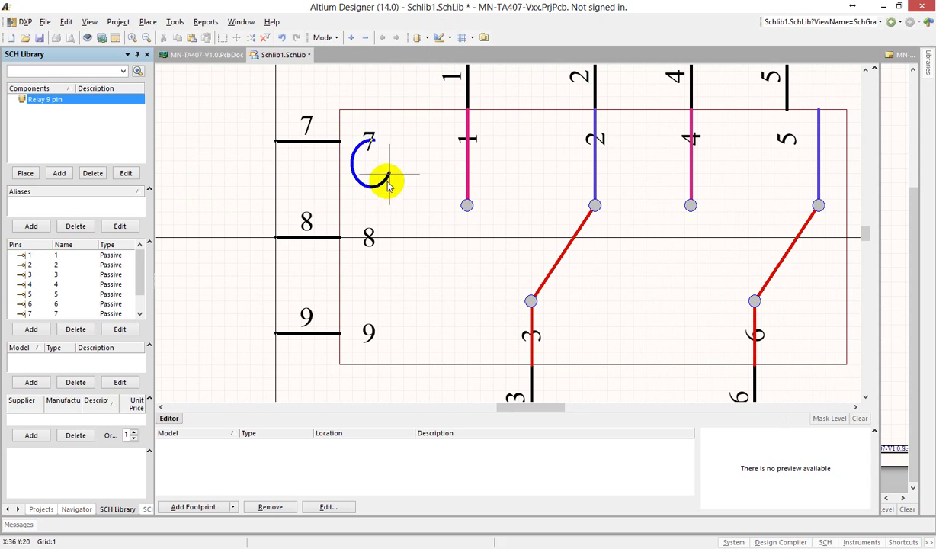
pyautogui.click(379, 187)
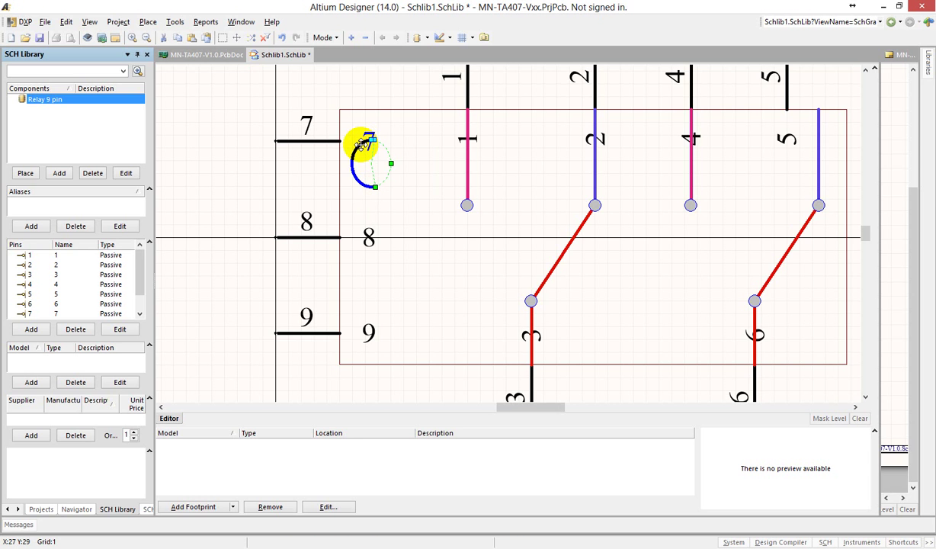
pyautogui.click(334, 192)
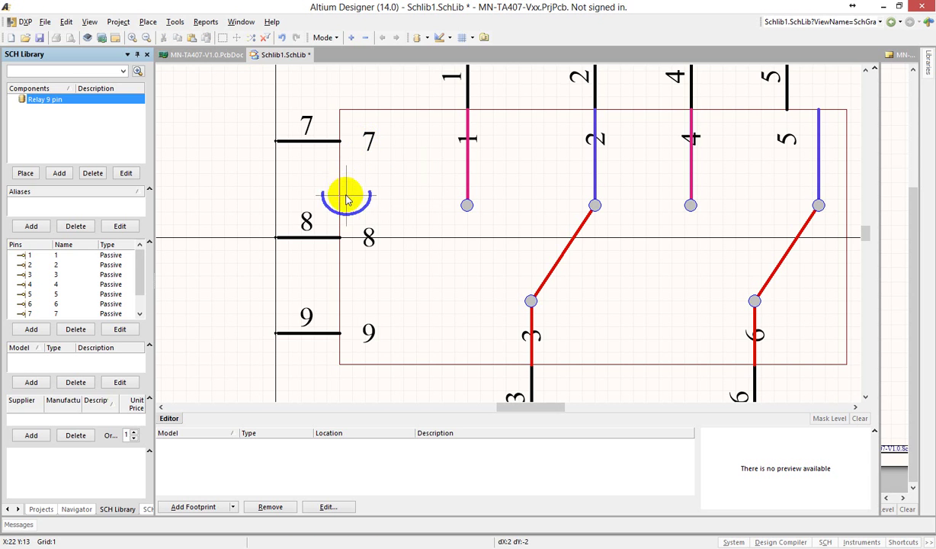
pyautogui.click(372, 183)
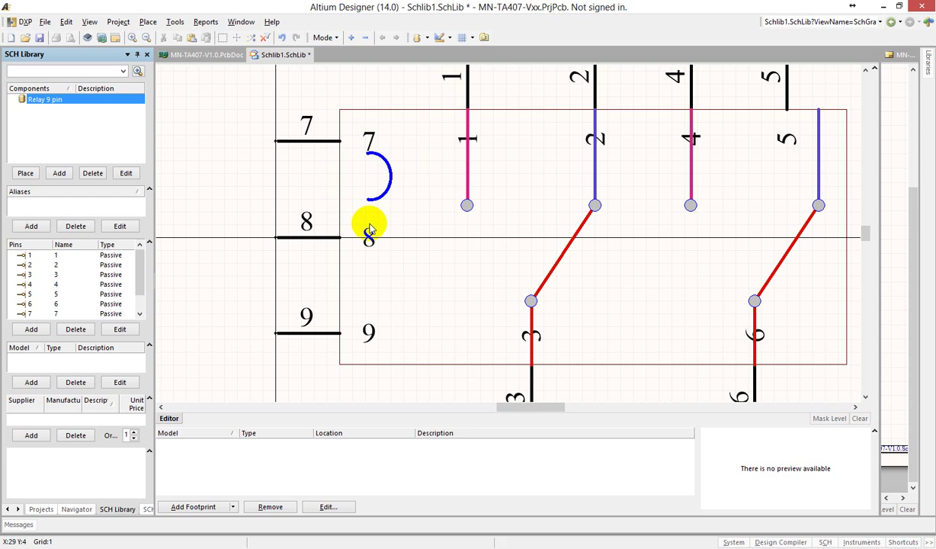
# Copy the half arc and stack three copies below it to form a four-loop coil down to pin 9
pyautogui.click(371, 228)
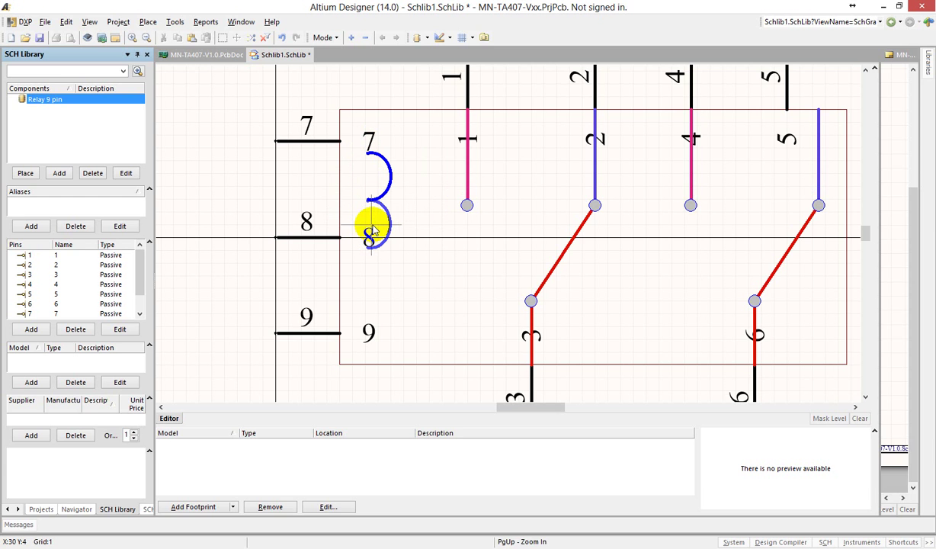
pyautogui.click(373, 228)
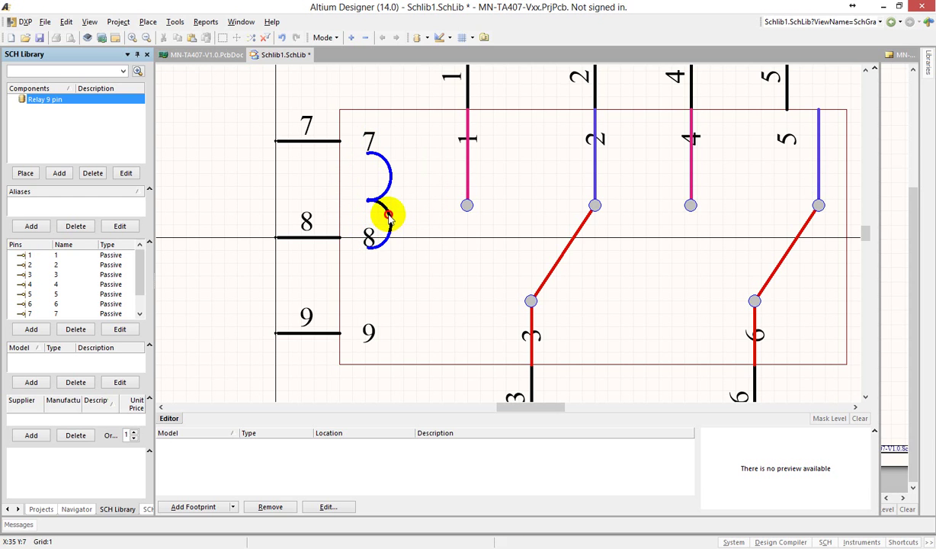
pyautogui.hotkey('ctrl', 'v')
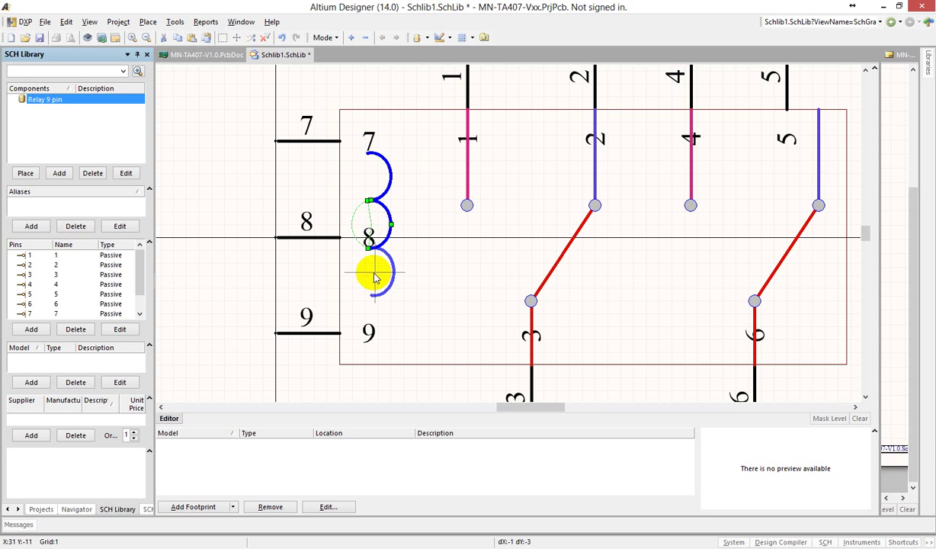
pyautogui.click(372, 323)
# Select all four coil arcs and move them together against the body's left edge, spanning pins 7 to 9
pyautogui.moveTo(345, 130); pyautogui.dragTo(418, 384)
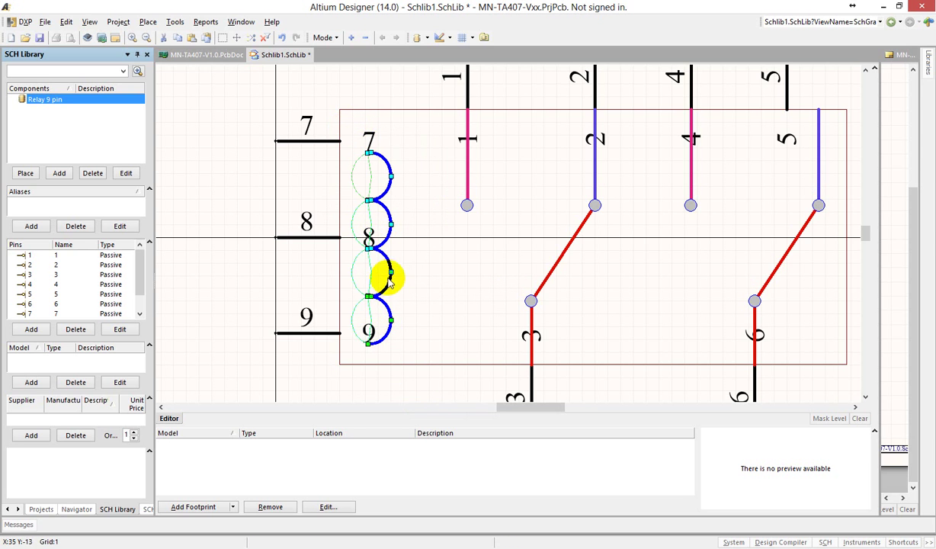
pyautogui.rightClick(384, 293)
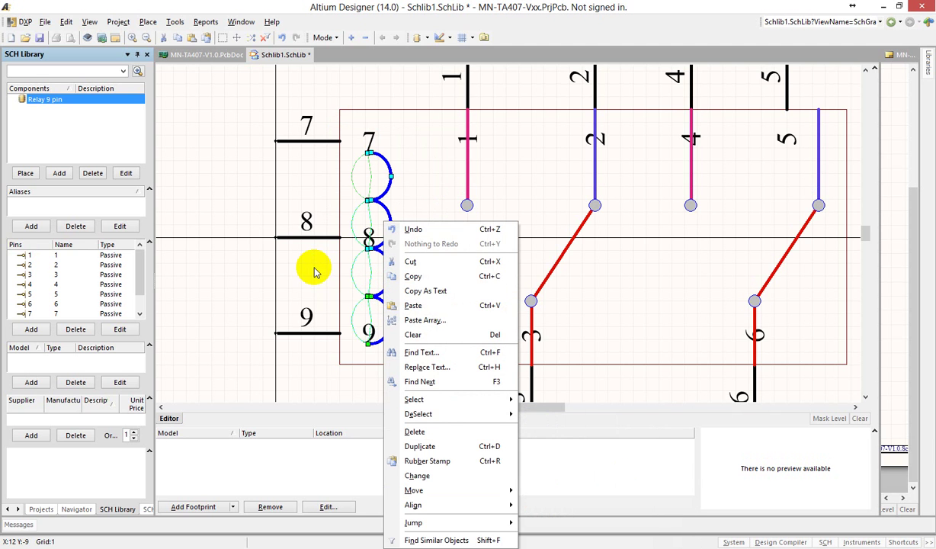
pyautogui.press('m')
pyautogui.press('s')
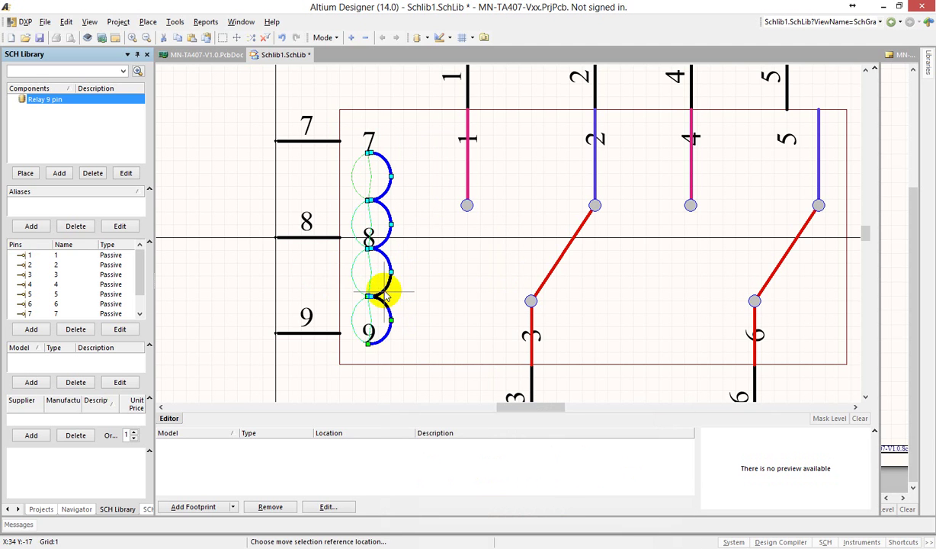
pyautogui.click(382, 298)
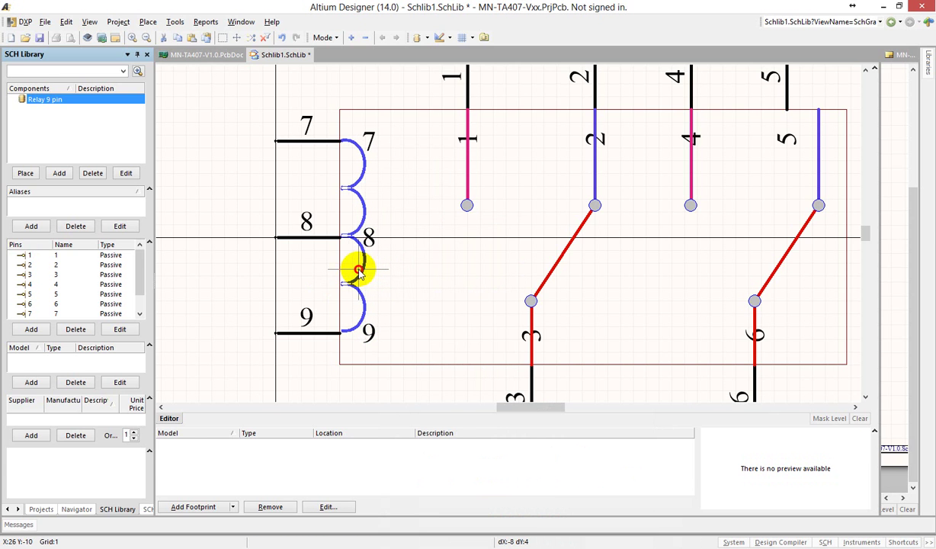
pyautogui.press('Left')
pyautogui.press('Left')
pyautogui.press('Left')
pyautogui.press('Left')
pyautogui.press('Right')
pyautogui.press('Right')
pyautogui.press('Right')
pyautogui.press('Right')
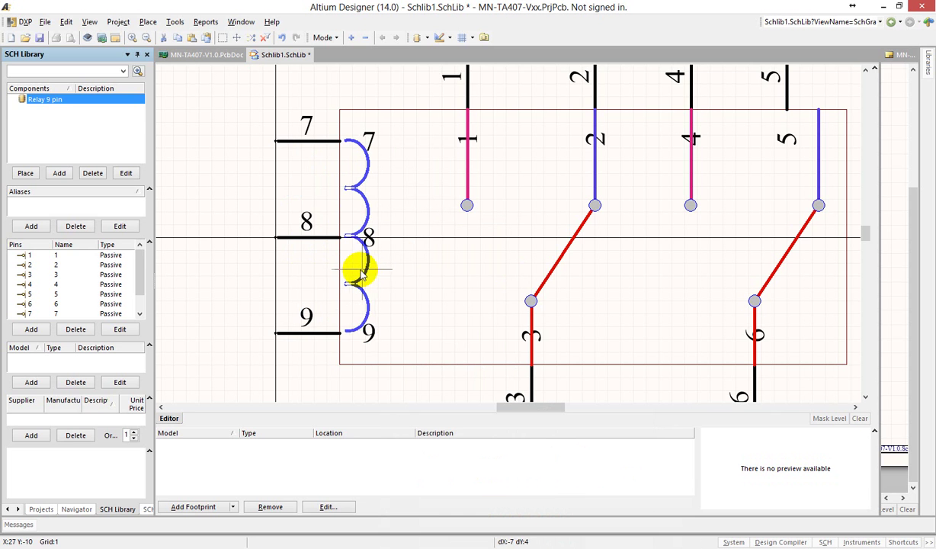
pyautogui.click(360, 273)
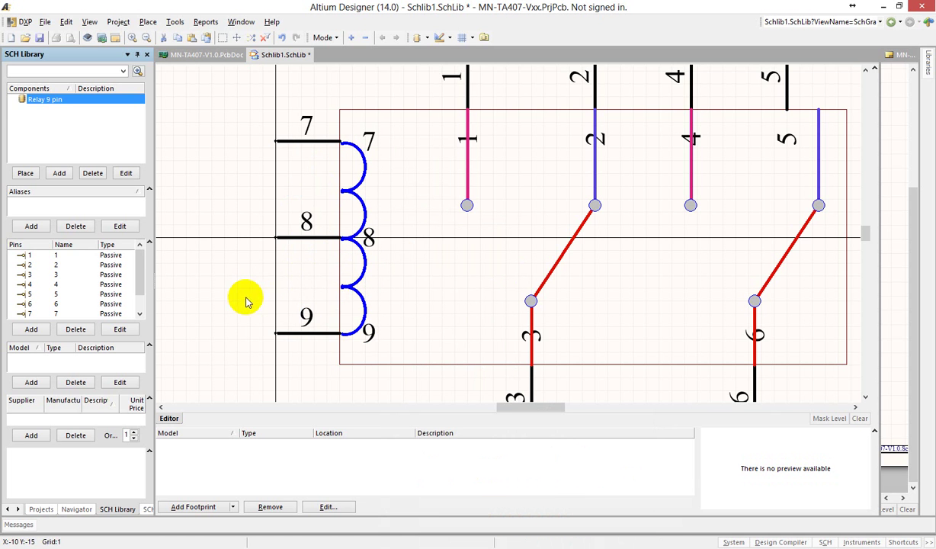
# Set the library editor's snap grid to 5 and its visible grid to 10
pyautogui.keyDown('ctrl'); pyautogui.scroll(-2, 266, 259); pyautogui.keyUp('ctrl')
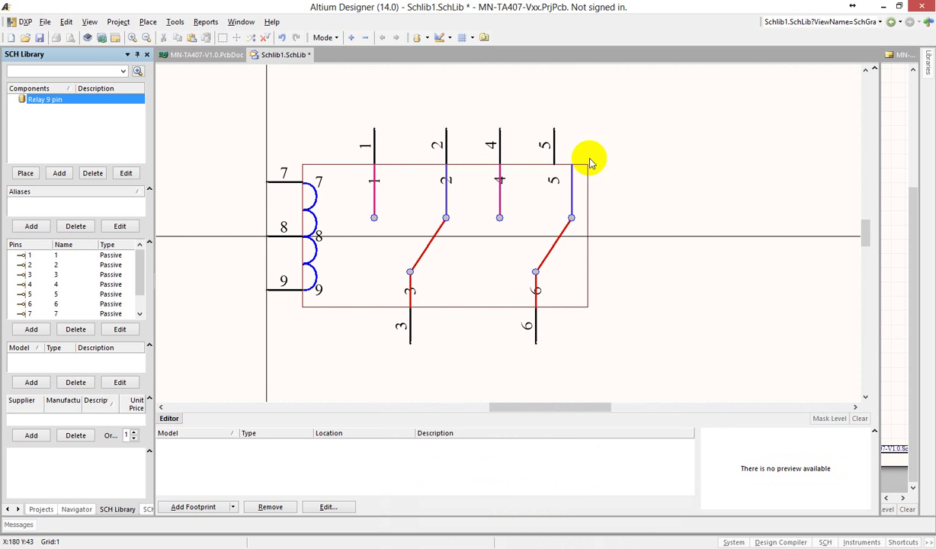
pyautogui.rightClick(687, 310)
pyautogui.moveTo(721, 442)
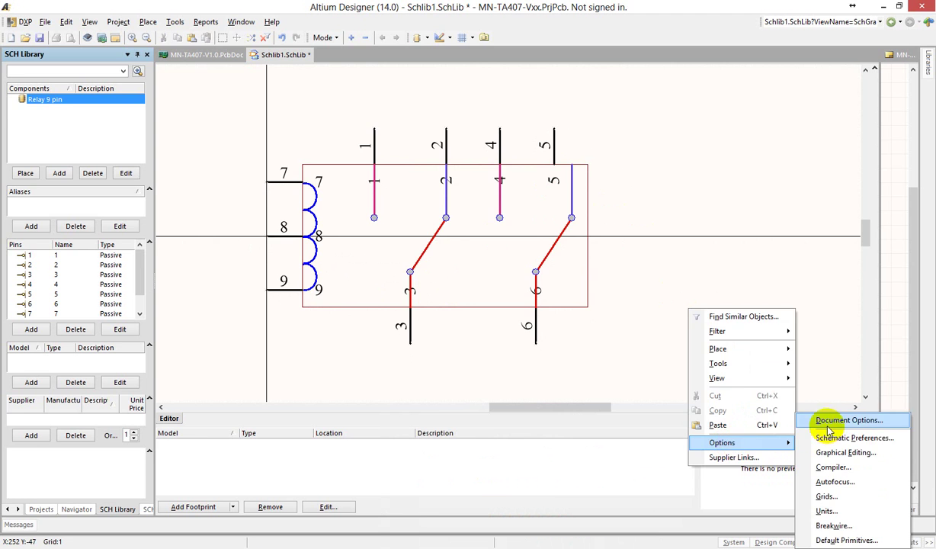
pyautogui.click(819, 362)
pyautogui.doubleClick(568, 189)
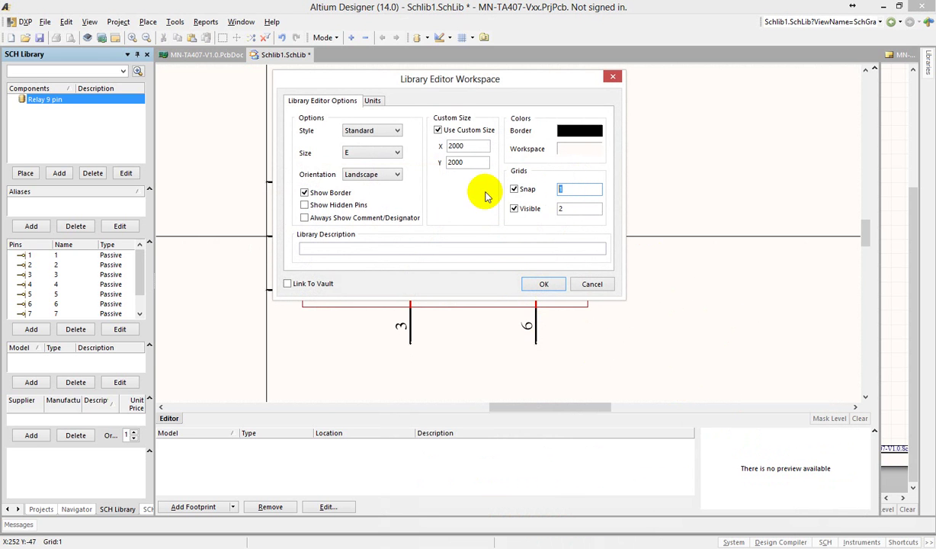
pyautogui.write('5')
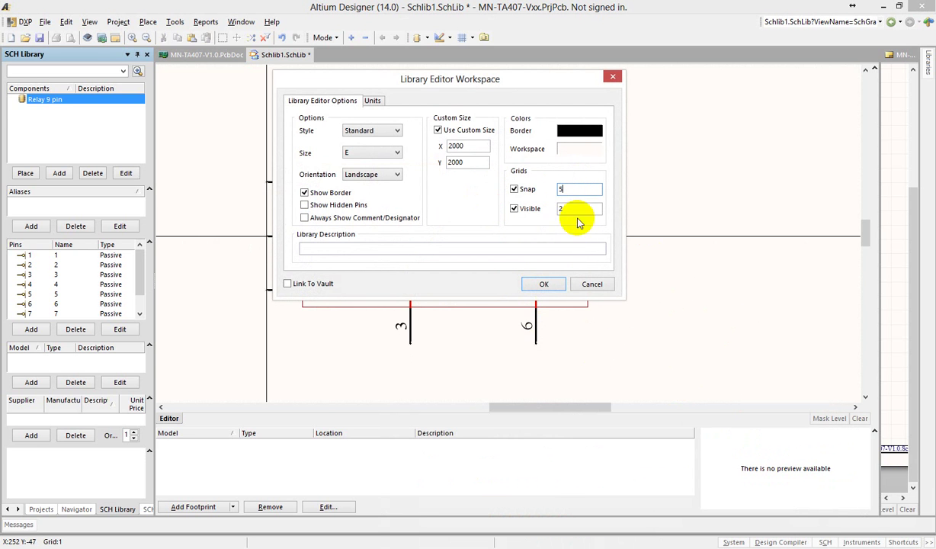
pyautogui.doubleClick(573, 209)
pyautogui.write('10')
pyautogui.press('Return')
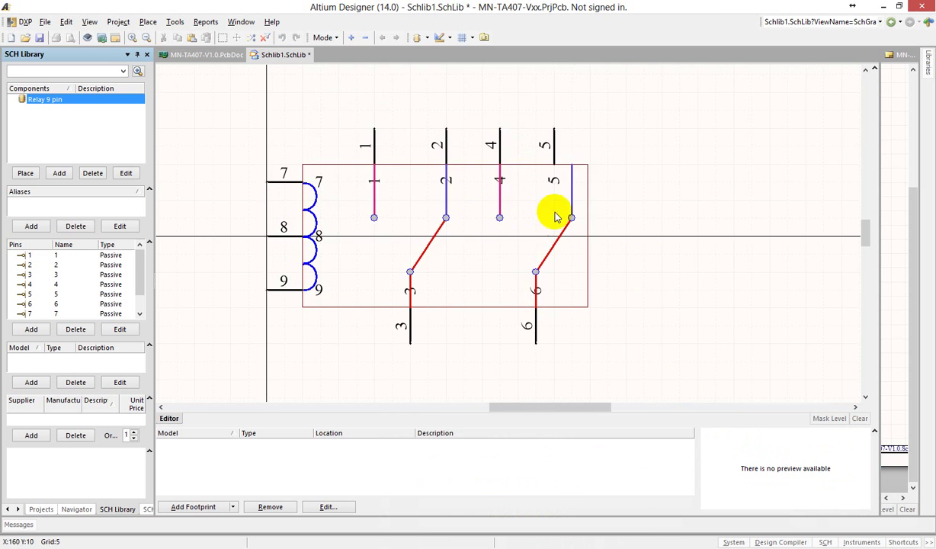
# Move pin 5 to the right, in line with its violet-blue contact line
pyautogui.keyDown('ctrl'); pyautogui.scroll(5, 565, 183); pyautogui.keyUp('ctrl')
pyautogui.moveTo(471, 137); pyautogui.dragTo(536, 74)
pyautogui.keyDown('ctrl'); pyautogui.scroll(-3, 638, 154); pyautogui.keyUp('ctrl')
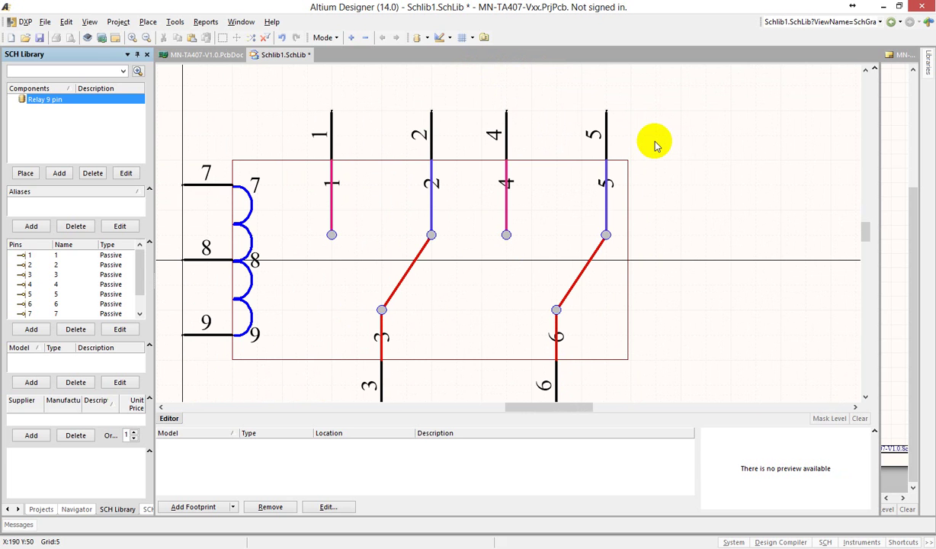
pyautogui.keyDown('ctrl'); pyautogui.scroll(-4, 518, 173); pyautogui.keyUp('ctrl')
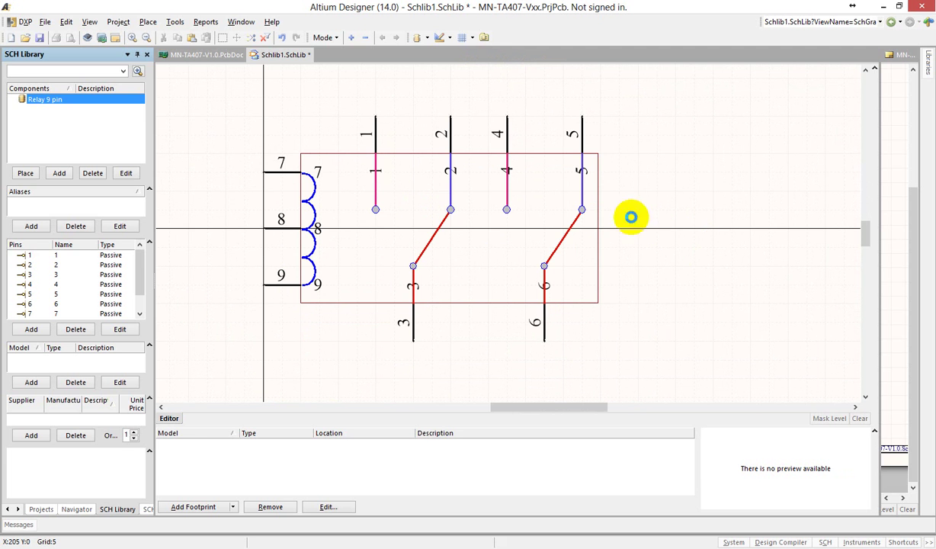
# Save the schematic library as Schlib1 in the folder D:\PICAT class\AD01\Power5v
pyautogui.hotkey('ctrl', 's')
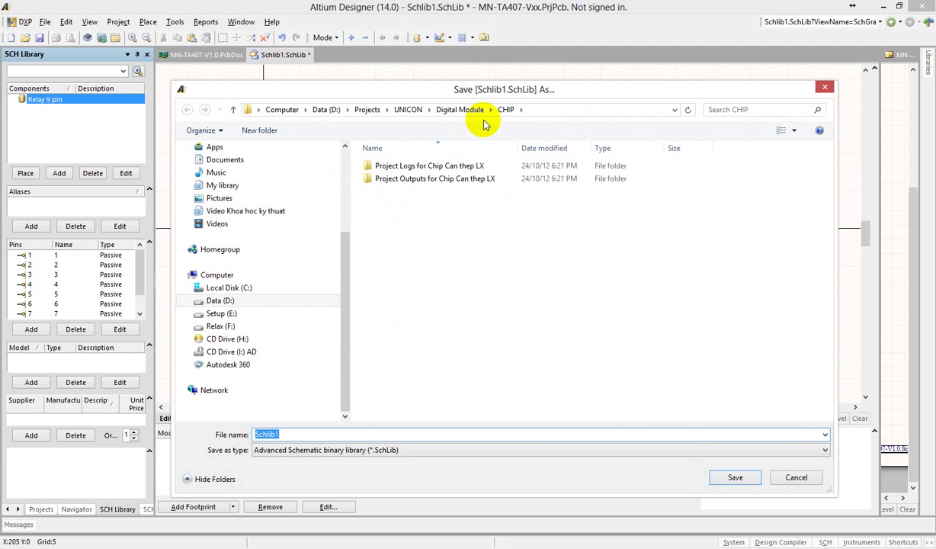
pyautogui.click(221, 301)
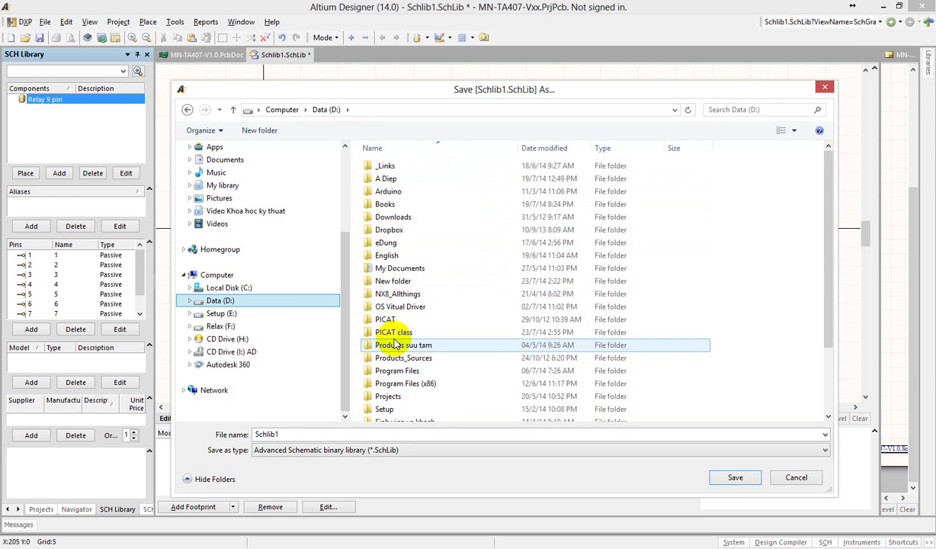
pyautogui.doubleClick(392, 332)
pyautogui.click(389, 167)
pyautogui.doubleClick(390, 168)
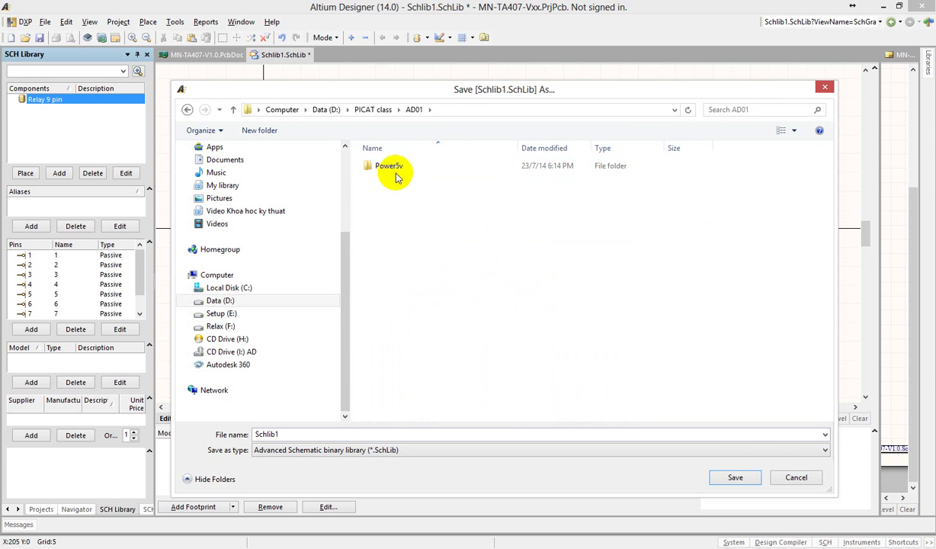
pyautogui.doubleClick(392, 166)
pyautogui.doubleClick(301, 435)
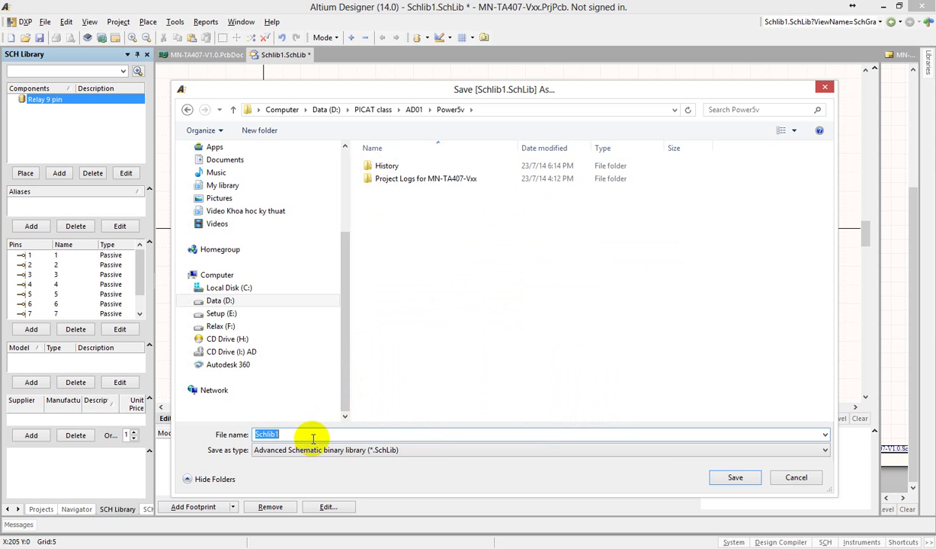
pyautogui.click(735, 479)
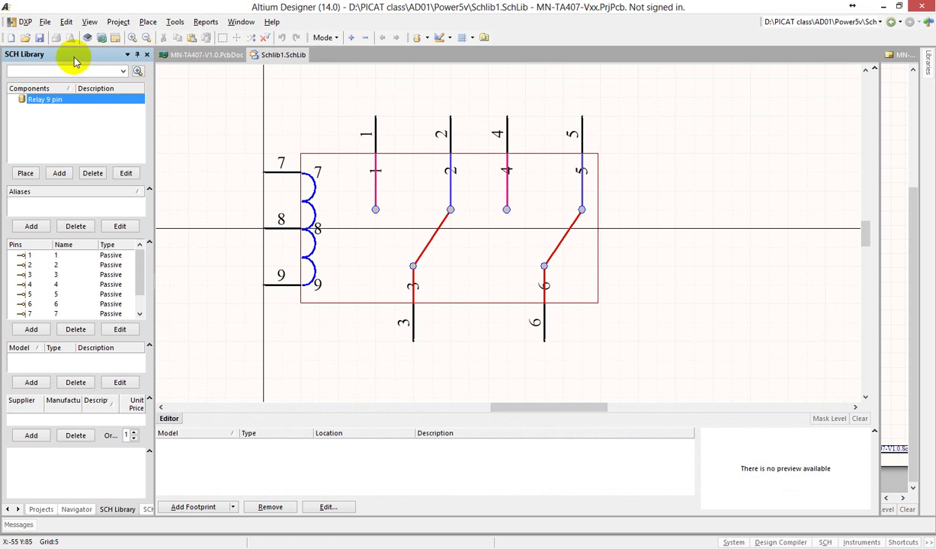
# Add a new PCB library to the MN-TA407-Vxx project and show its component list
pyautogui.click(41, 509)
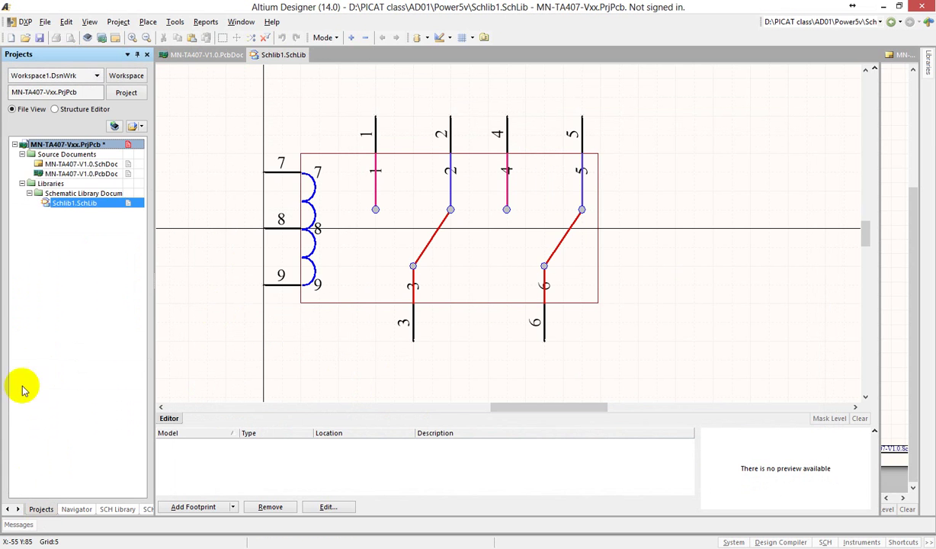
pyautogui.rightClick(47, 146)
pyautogui.moveTo(173, 171)
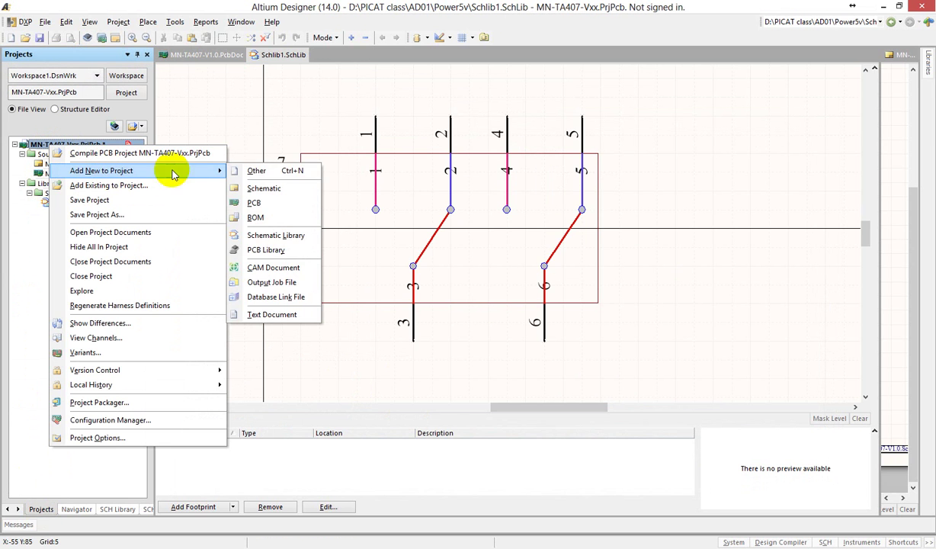
pyautogui.click(268, 251)
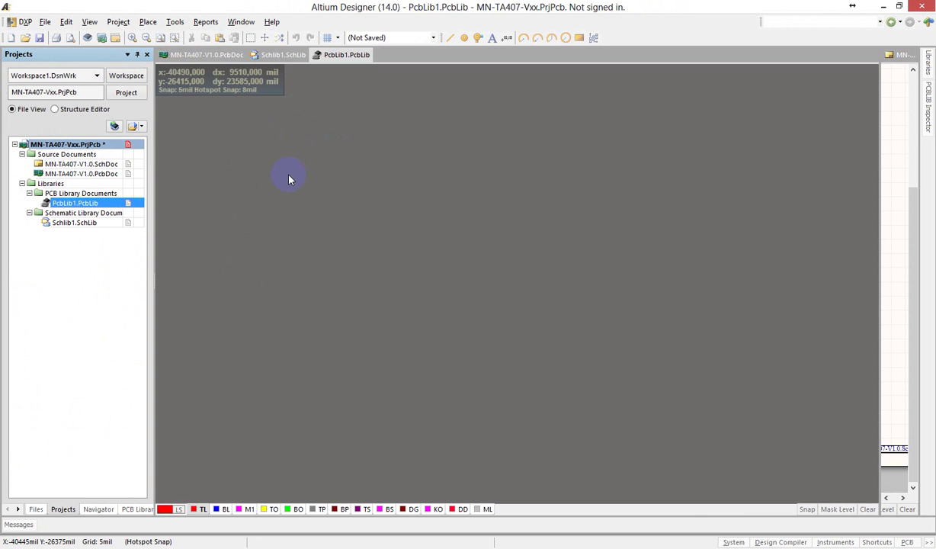
pyautogui.click(134, 509)
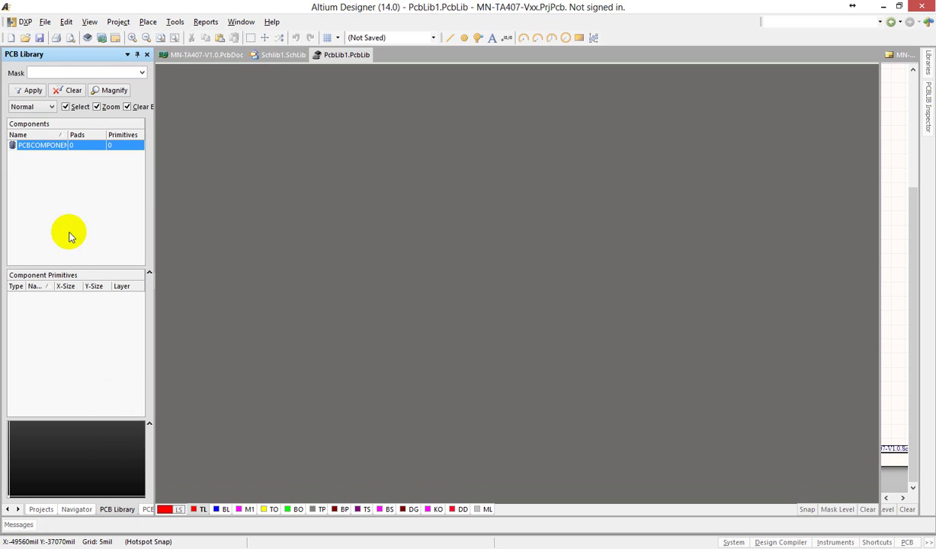
# Rename the new PCB library component as Relay 9 pin
pyautogui.doubleClick(42, 145)
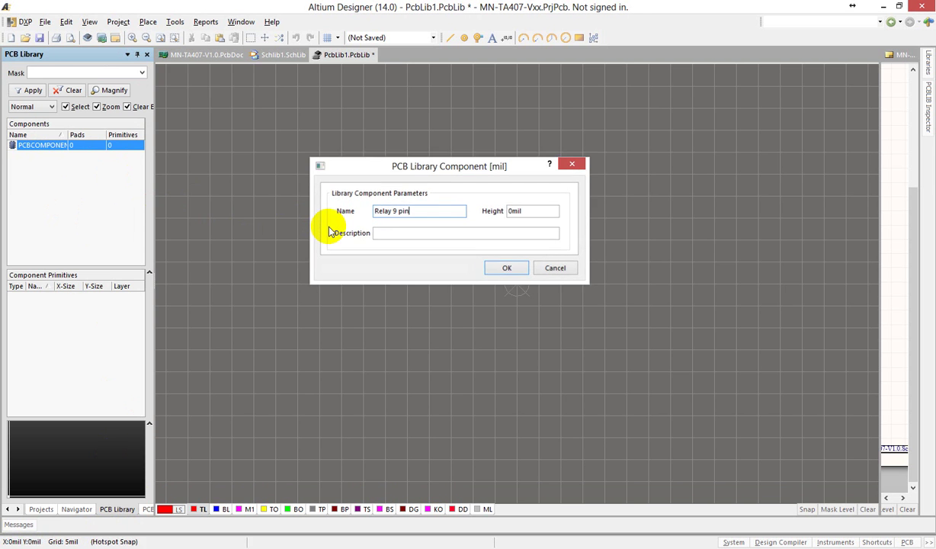
pyautogui.press('Return')
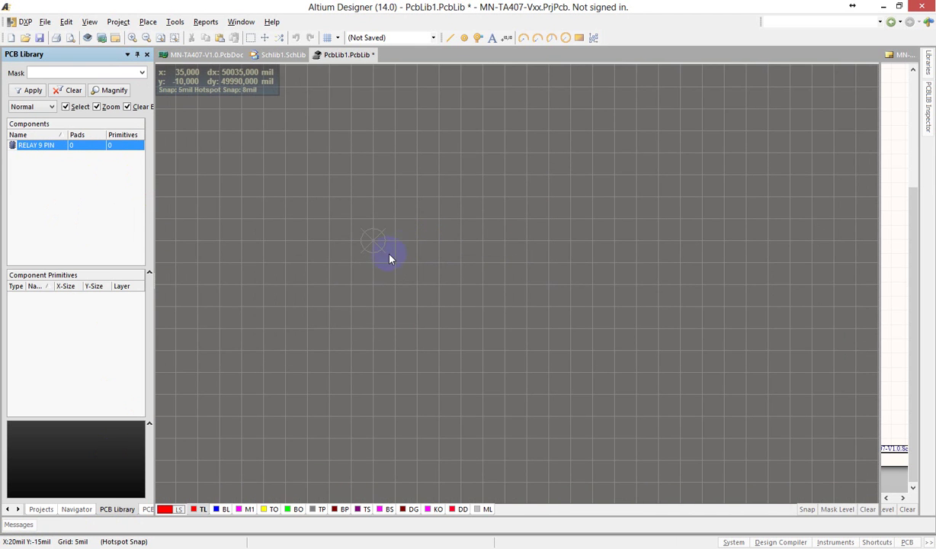
pyautogui.keyDown('ctrl'); pyautogui.scroll(-1, 380, 252); pyautogui.keyUp('ctrl')
pyautogui.keyDown('ctrl'); pyautogui.scroll(1, 383, 256); pyautogui.keyUp('ctrl')
pyautogui.press('shift')
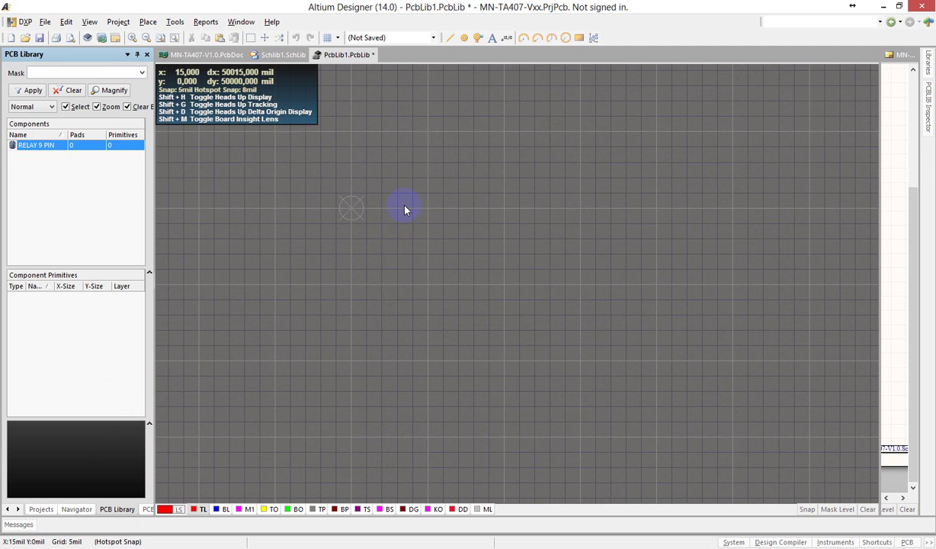
pyautogui.keyDown('ctrl'); pyautogui.scroll(3, 366, 194); pyautogui.keyUp('ctrl')
pyautogui.scroll(2, 391, 286)
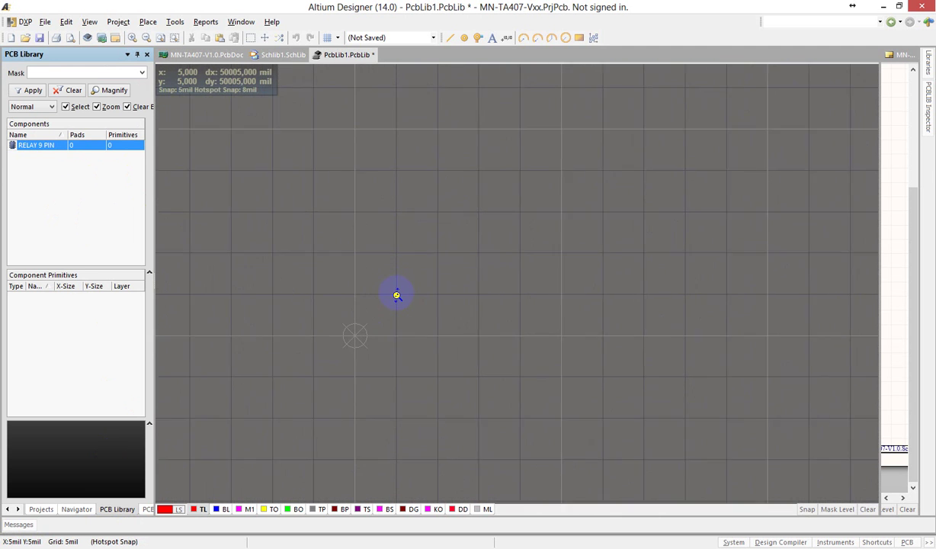
pyautogui.keyDown('ctrl'); pyautogui.scroll(-1, 397, 295); pyautogui.keyUp('ctrl')
pyautogui.press('shift')
pyautogui.keyDown('ctrl'); pyautogui.scroll(1, 427, 263); pyautogui.keyUp('ctrl')
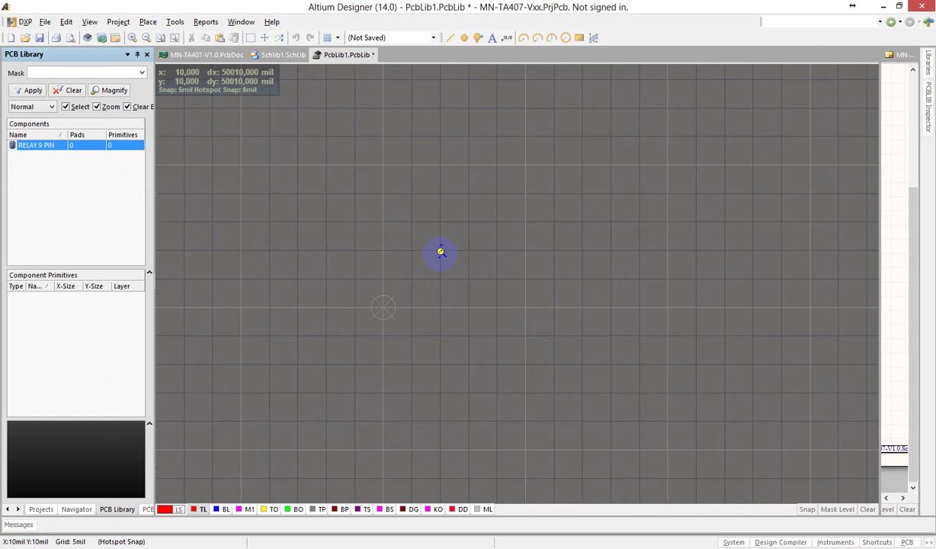
pyautogui.keyDown('ctrl'); pyautogui.scroll(-1, 441, 252); pyautogui.keyUp('ctrl')
pyautogui.press('shift')
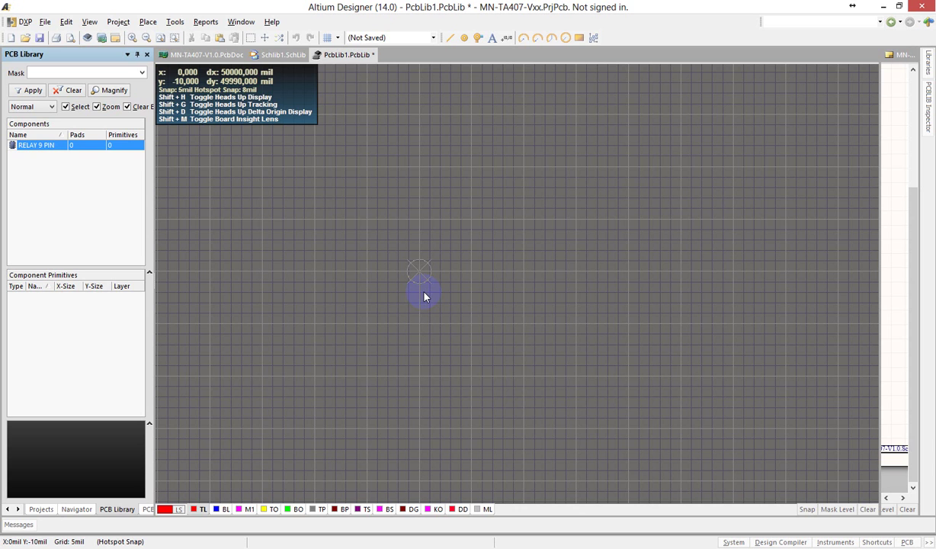
pyautogui.rightClick(467, 228)
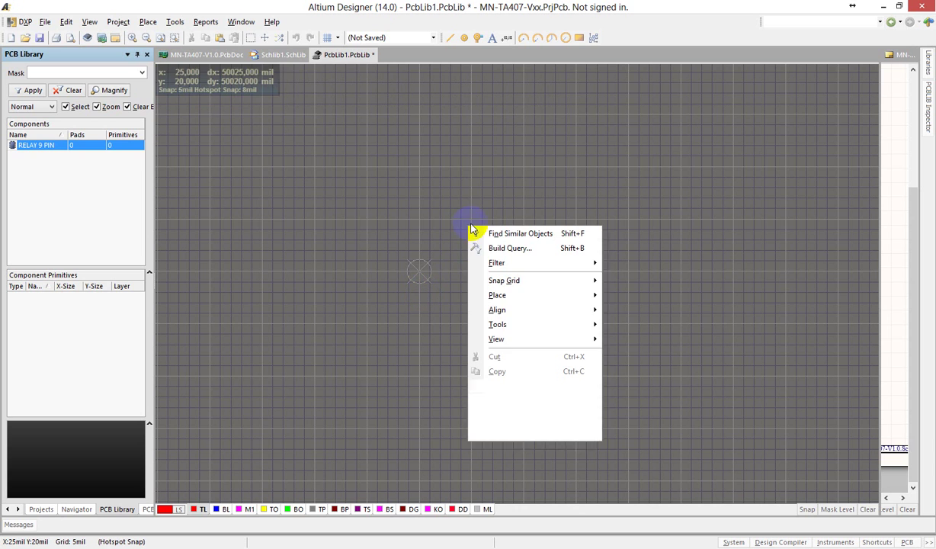
pyautogui.click(519, 418)
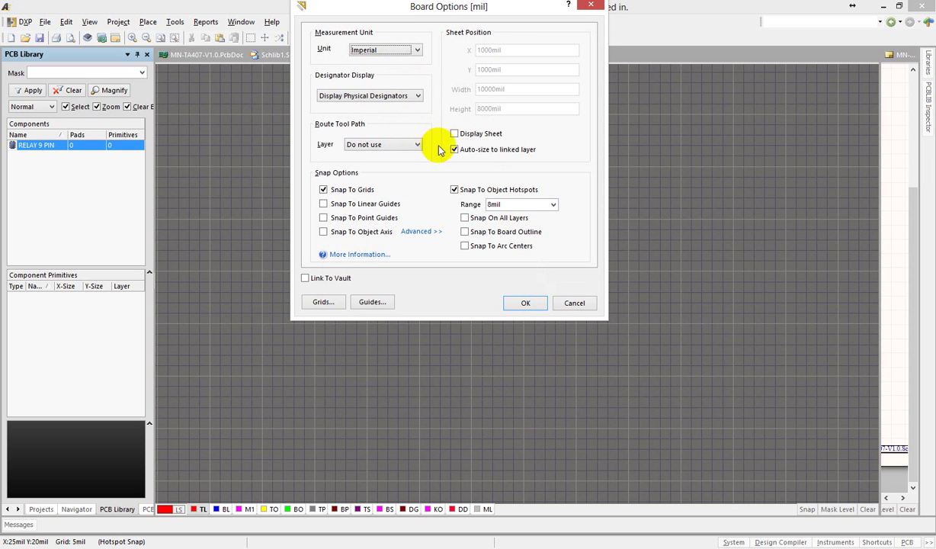
pyautogui.press('Escape')
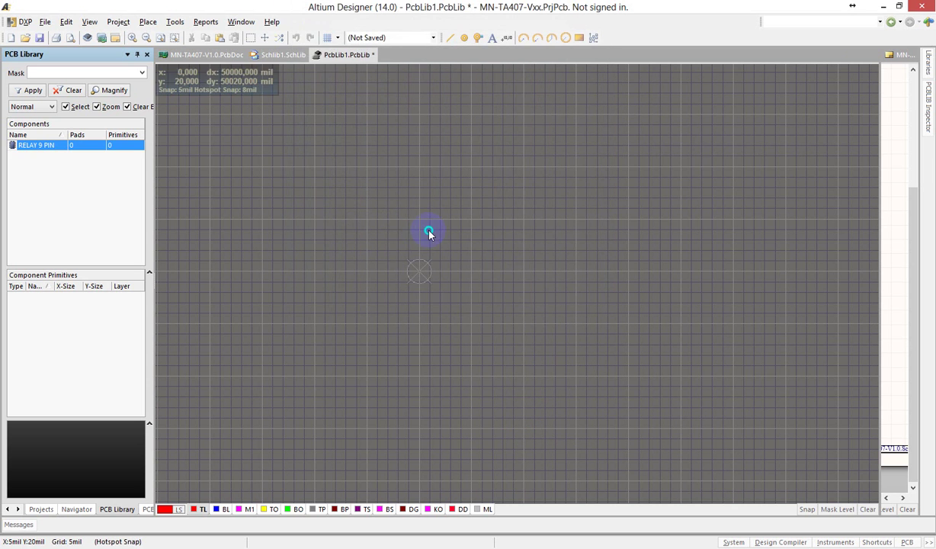
# Set the step of the PCB library's Global Board Snap Grid to 3.5 mm
pyautogui.rightClick(429, 231)
pyautogui.moveTo(497, 439)
pyautogui.click(610, 406)
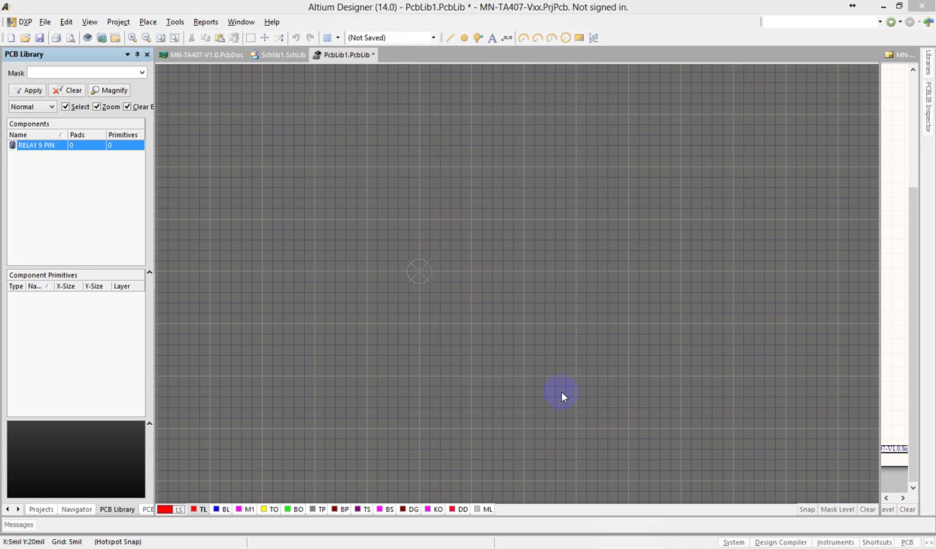
pyautogui.moveTo(400, 16); pyautogui.dragTo(338, 58)
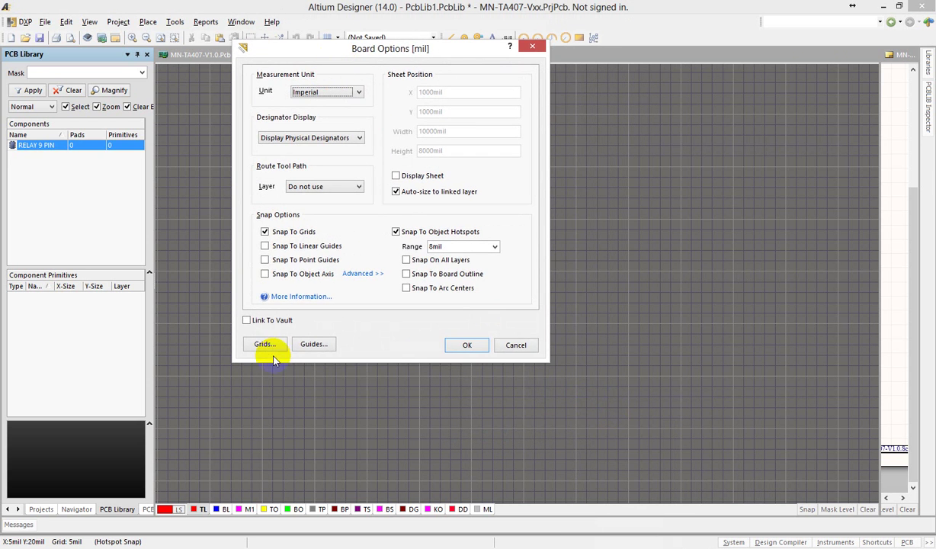
pyautogui.click(265, 343)
pyautogui.doubleClick(428, 154)
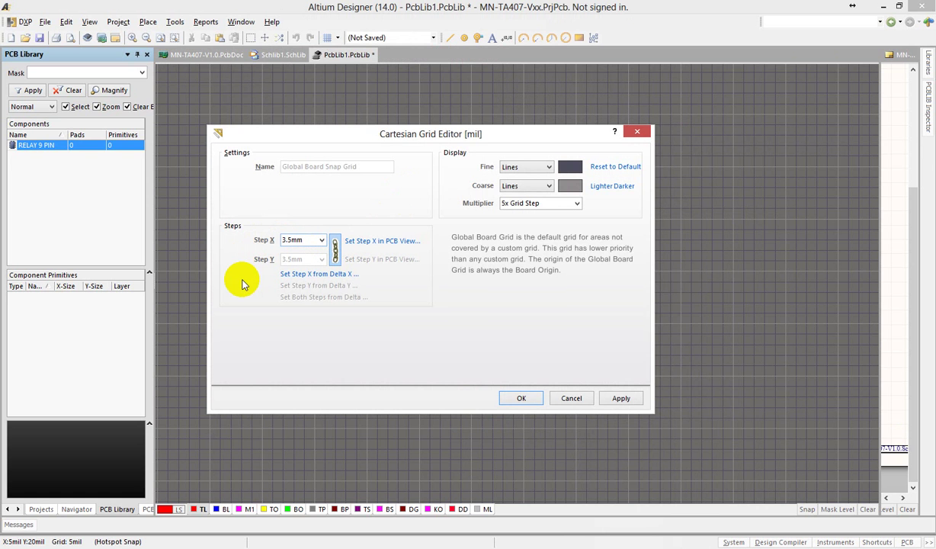
pyautogui.press('Return')
pyautogui.press('Return')
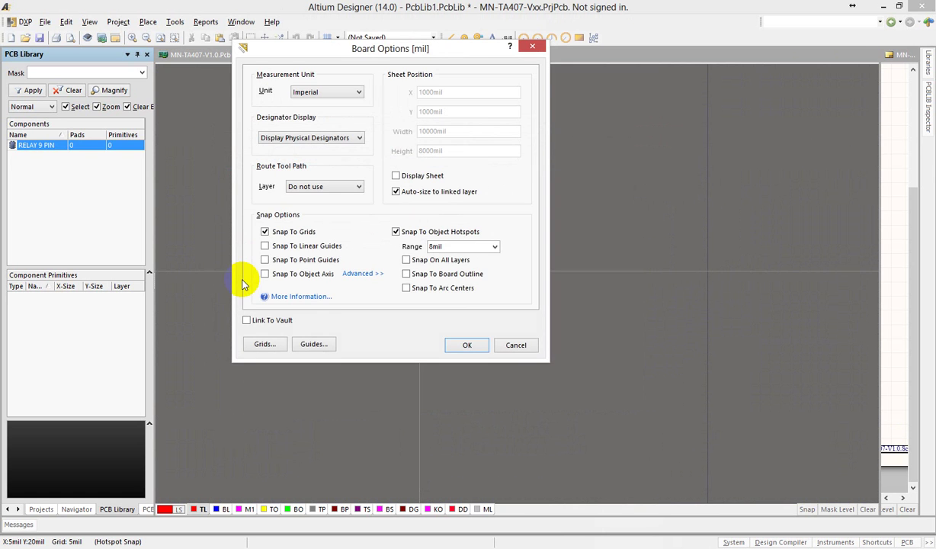
# Switch the PCB library's measurement unit to metric
pyautogui.click(354, 92)
pyautogui.click(321, 102)
pyautogui.click(466, 344)
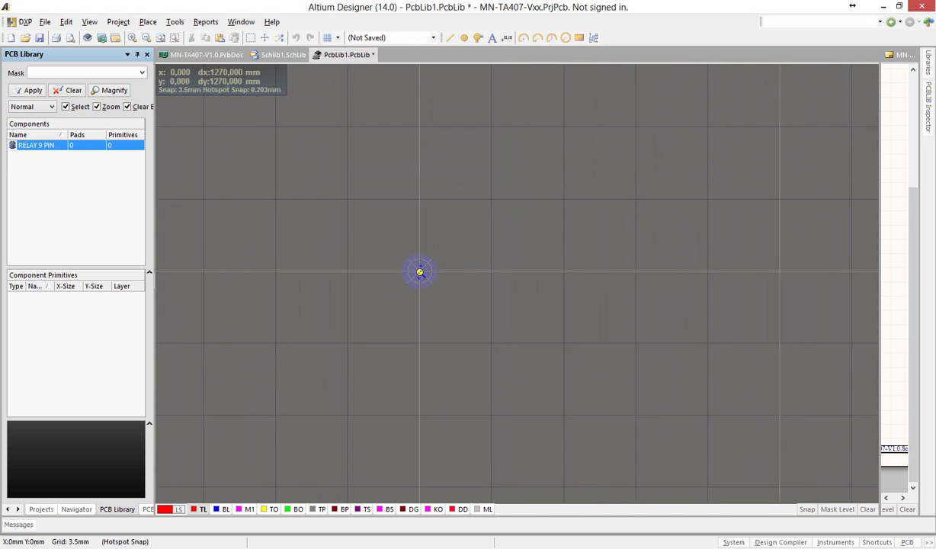
# Start placing a pad and set its round hole size to 1 mm
pyautogui.keyDown('ctrl'); pyautogui.scroll(-1, 420, 271); pyautogui.keyUp('ctrl')
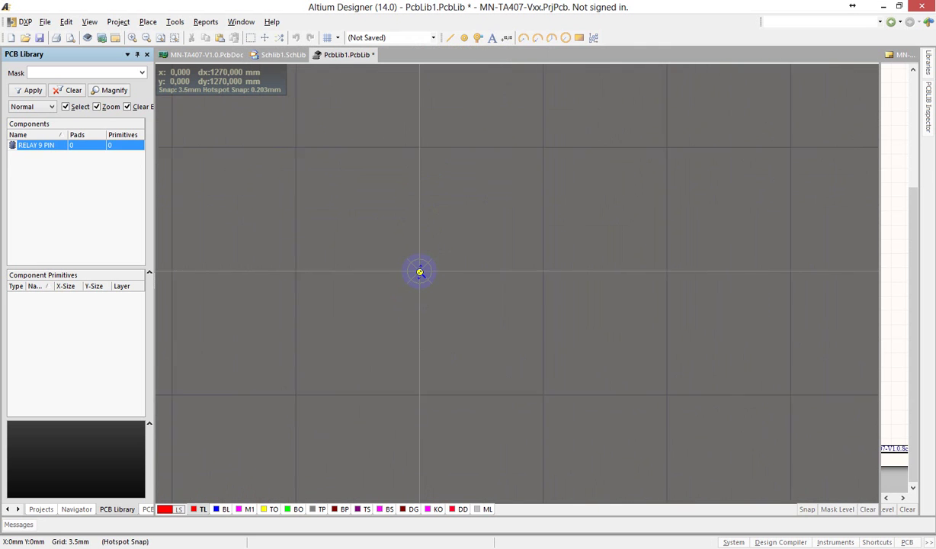
pyautogui.click(464, 38)
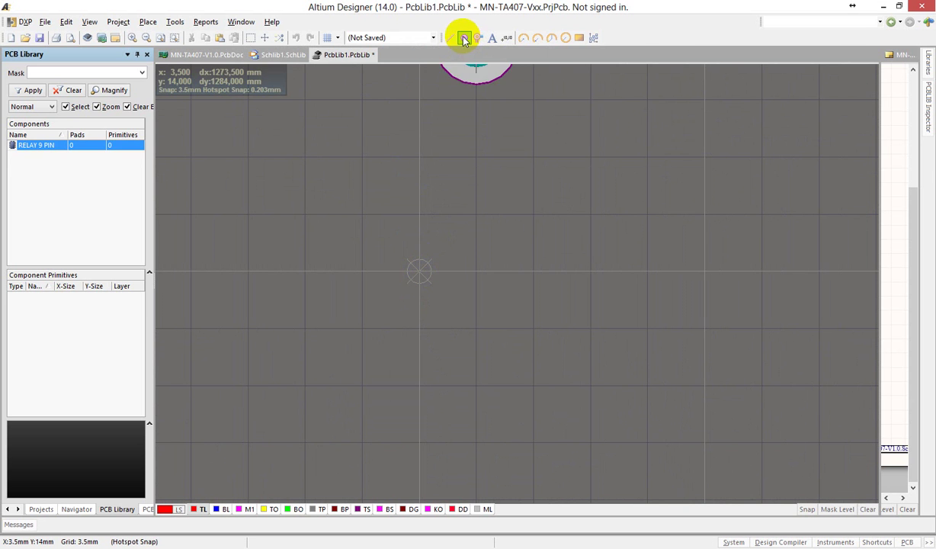
pyautogui.press('Tab')
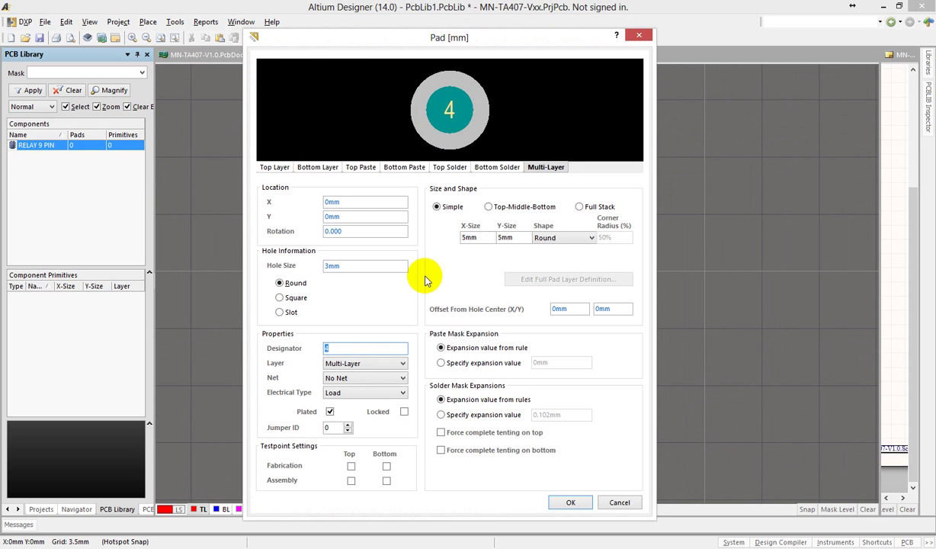
pyautogui.doubleClick(334, 266)
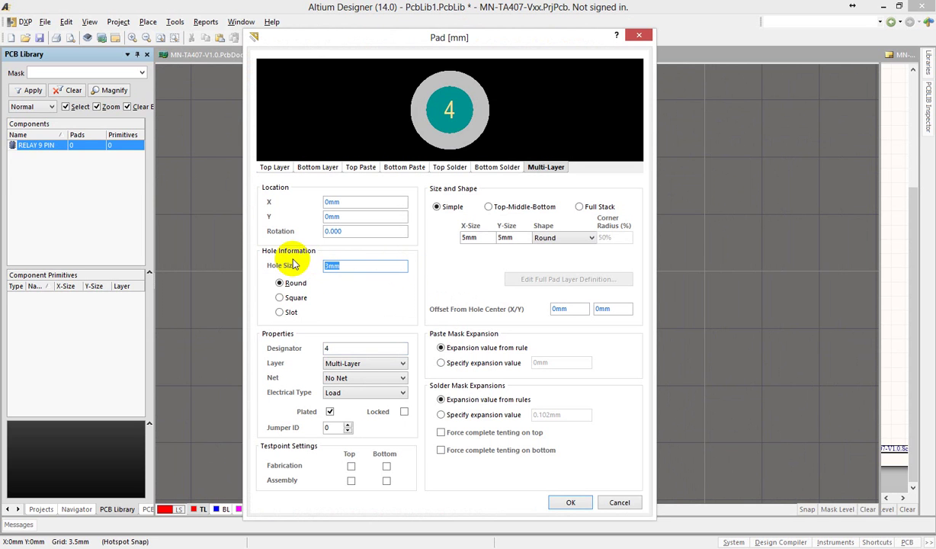
pyautogui.press('BackSpace')
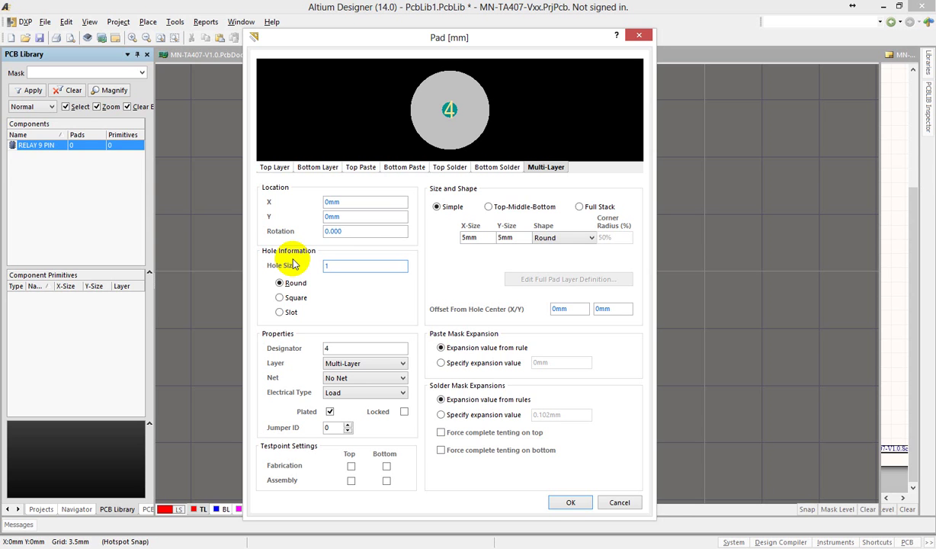
# Set the pad's X-size to 2.8 mm and its Y-size to 2.0 mm
pyautogui.doubleClick(474, 237)
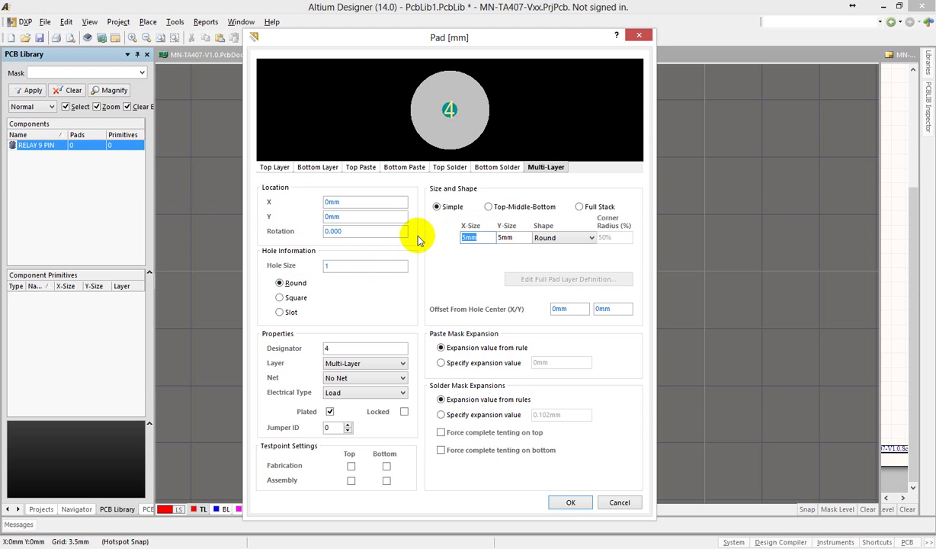
pyautogui.write('2.2')
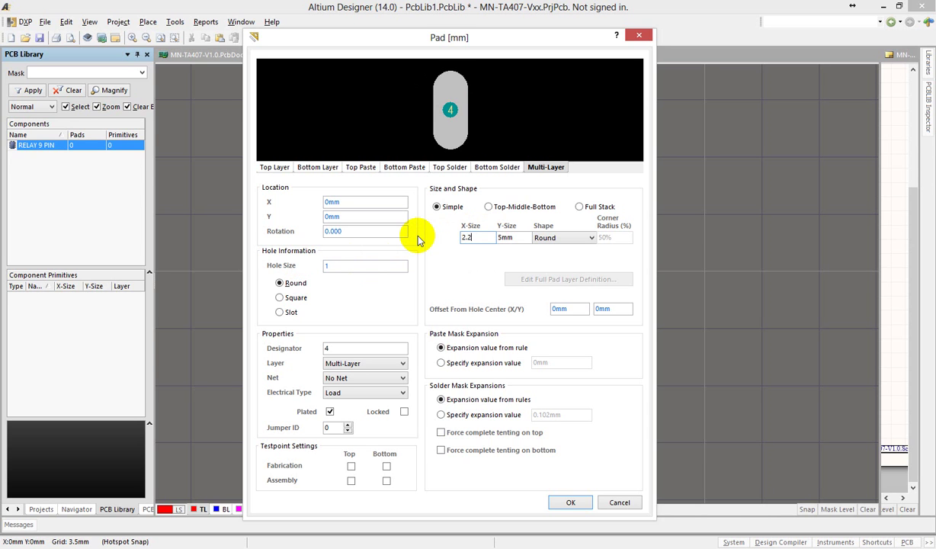
pyautogui.press('BackSpace')
pyautogui.press('BackSpace')
pyautogui.press('BackSpace')
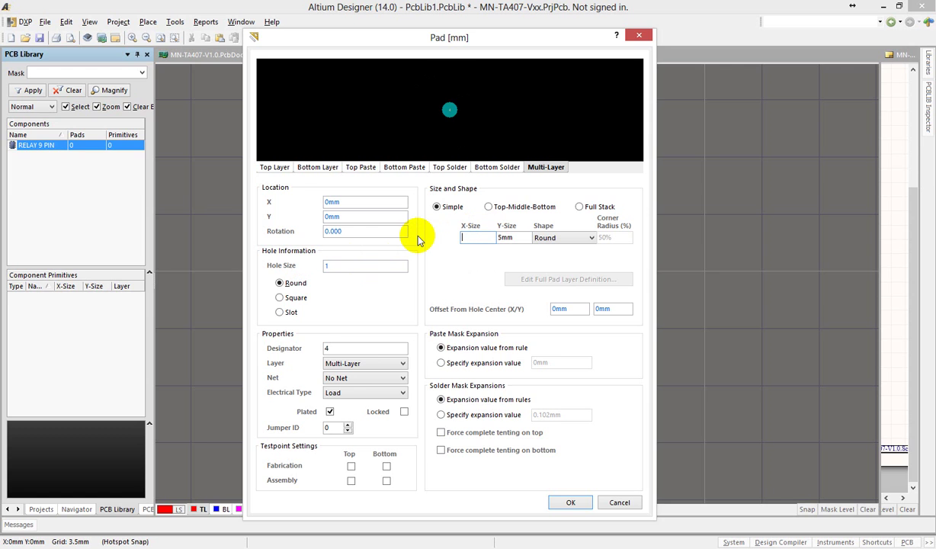
pyautogui.write('2.8')
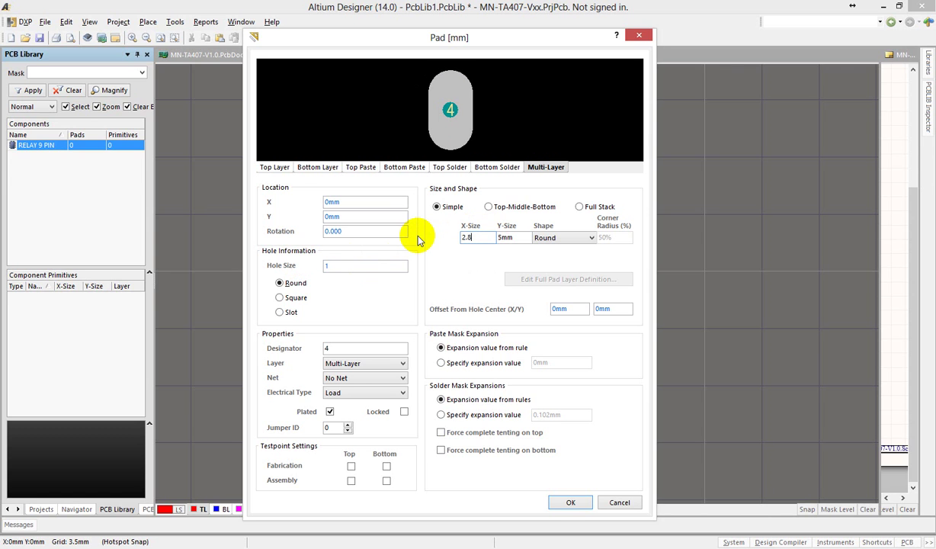
pyautogui.press('Tab')
pyautogui.write('2.')
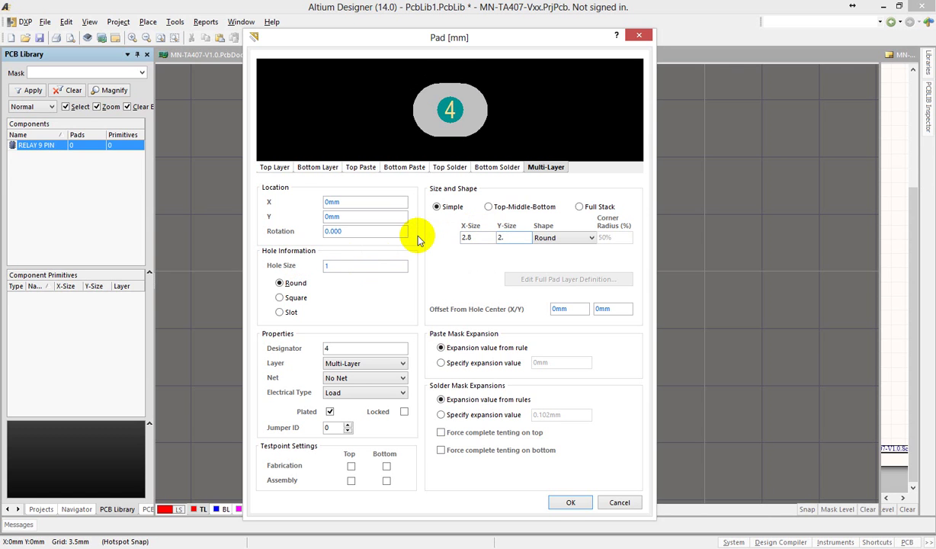
pyautogui.write('2')
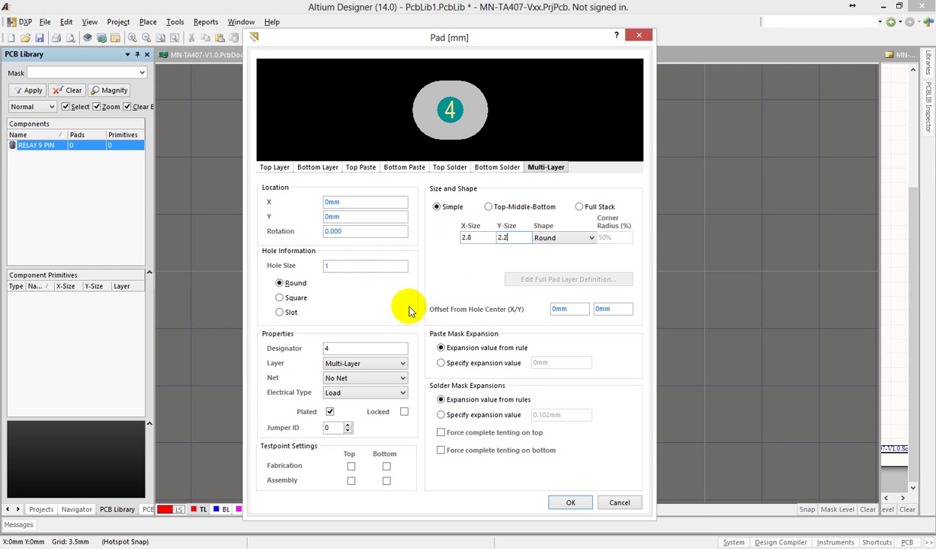
pyautogui.press('BackSpace')
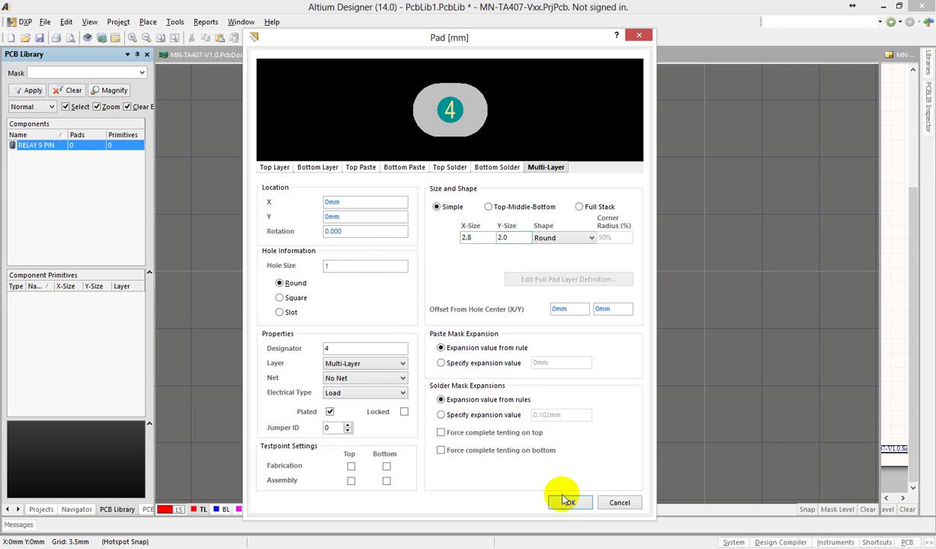
pyautogui.click(567, 502)
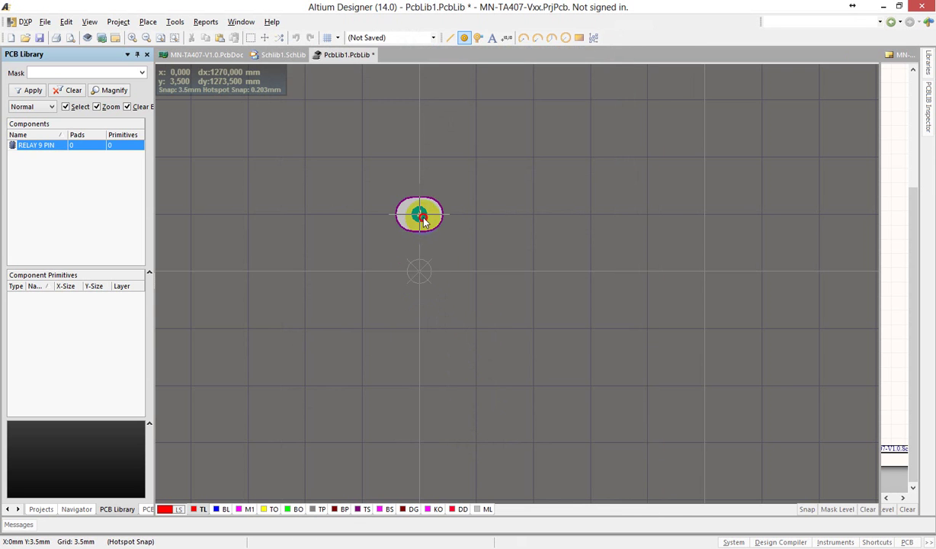
# Place pads 4, 5 and 6 in a vertical column at 3.5 mm spacing, with pad 5 on the origin
pyautogui.click(419, 217)
pyautogui.click(419, 328)
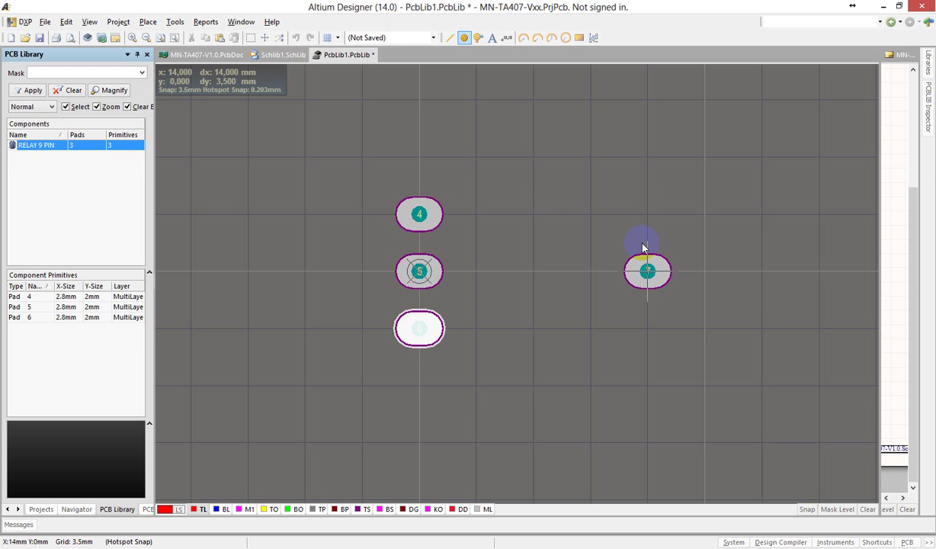
pyautogui.rightClick(644, 249)
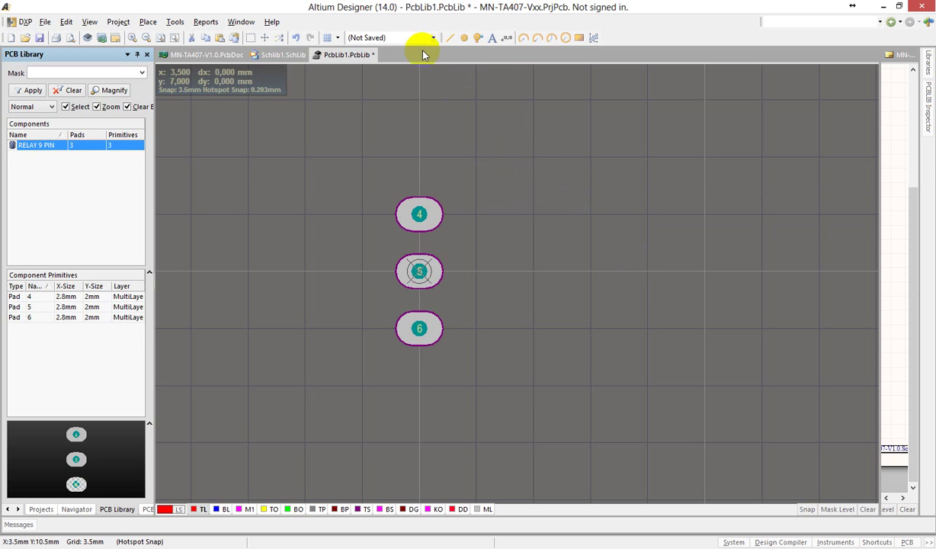
# Set the step of the Global Board Snap Grid to 18 mm
pyautogui.rightClick(416, 166)
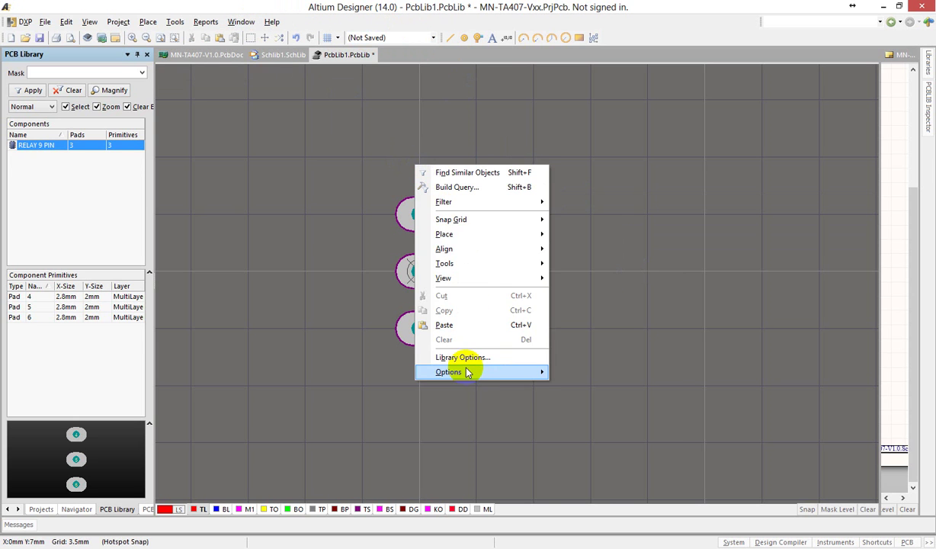
pyautogui.moveTo(467, 372)
pyautogui.click(590, 372)
pyautogui.click(338, 301)
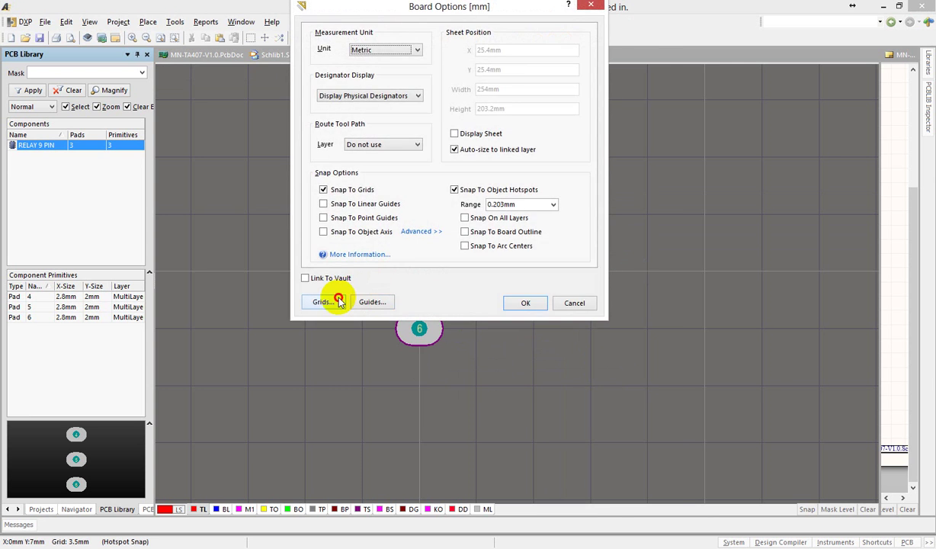
pyautogui.doubleClick(436, 155)
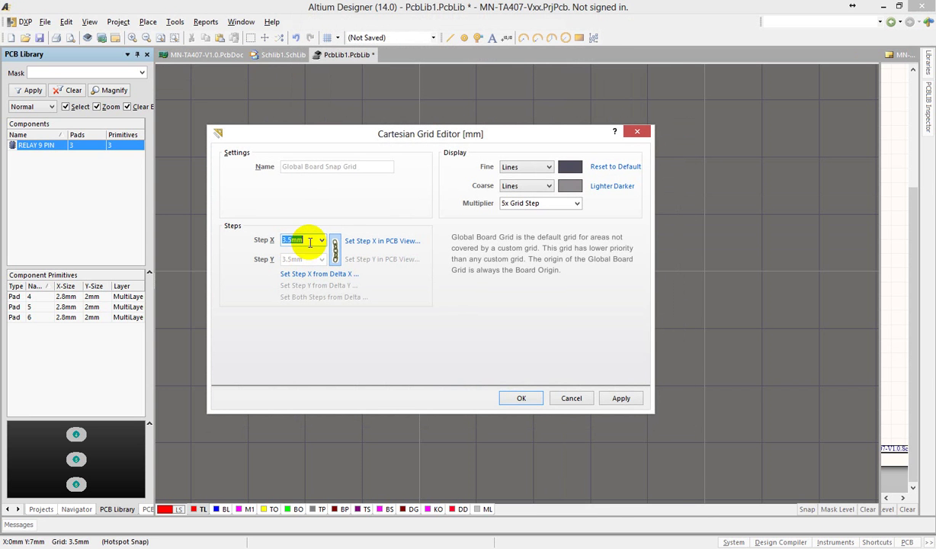
pyautogui.press('Return')
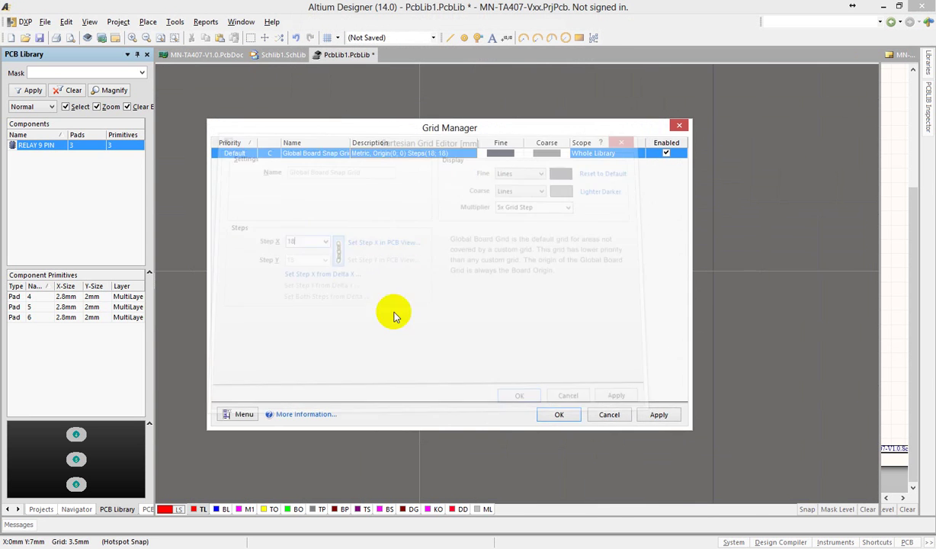
pyautogui.click(558, 411)
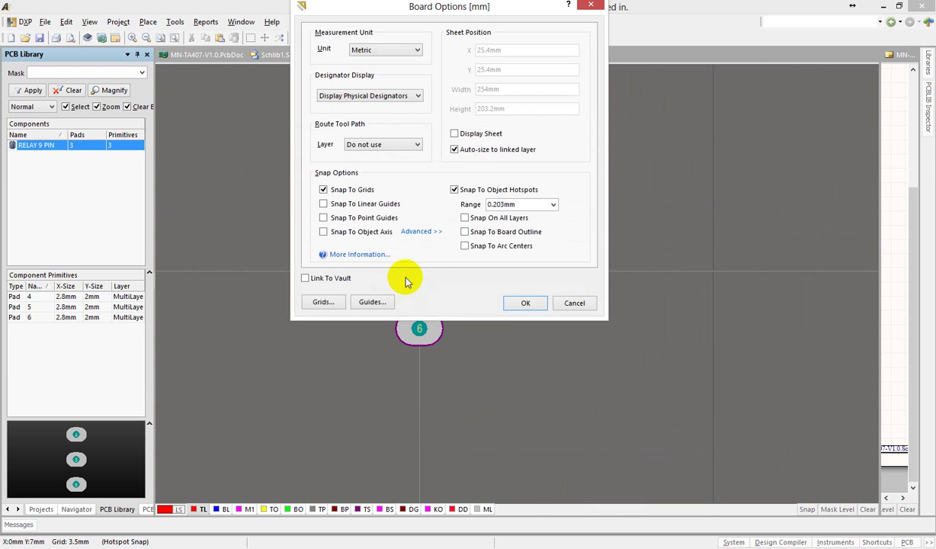
pyautogui.click(525, 303)
pyautogui.moveTo(618, 292); pyautogui.dragTo(489, 308, button='right')
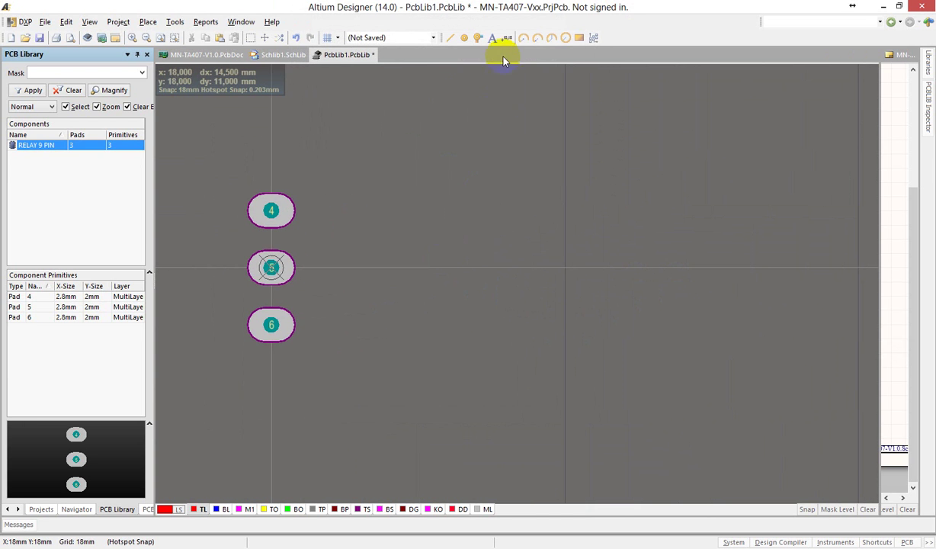
# Place a pad 18 mm to the right of pad 5 on the horizontal axis
pyautogui.click(463, 37)
pyautogui.click(564, 265)
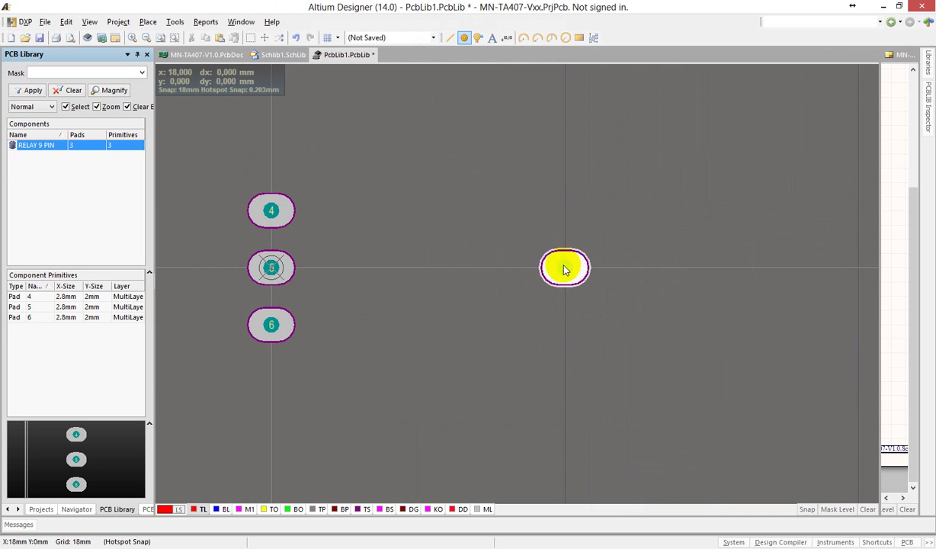
pyautogui.rightClick(512, 236)
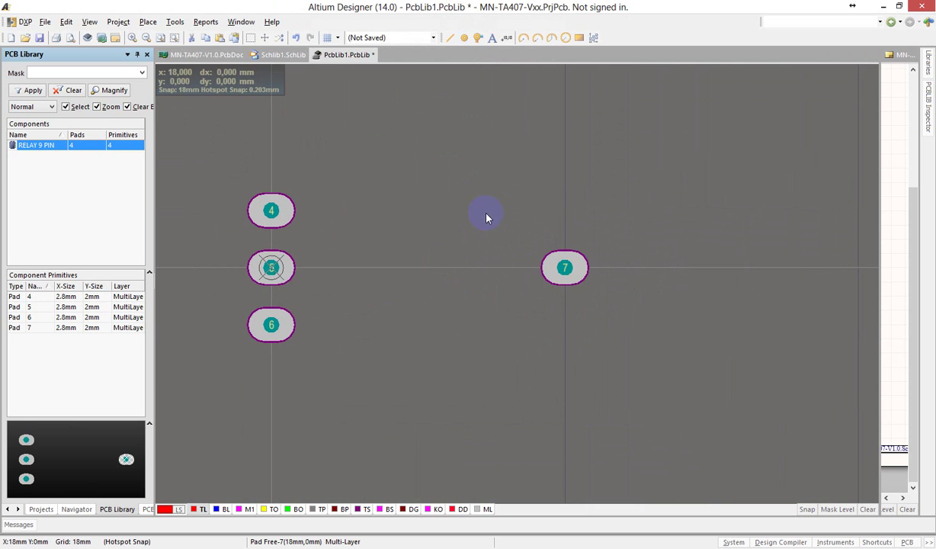
pyautogui.keyDown('shift'); pyautogui.hscroll(3, 500, 221); pyautogui.keyUp('shift')
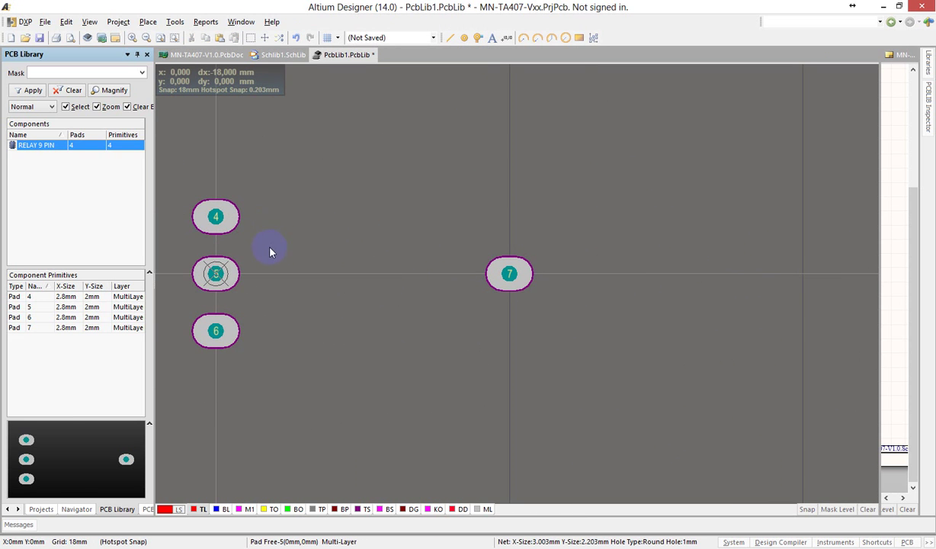
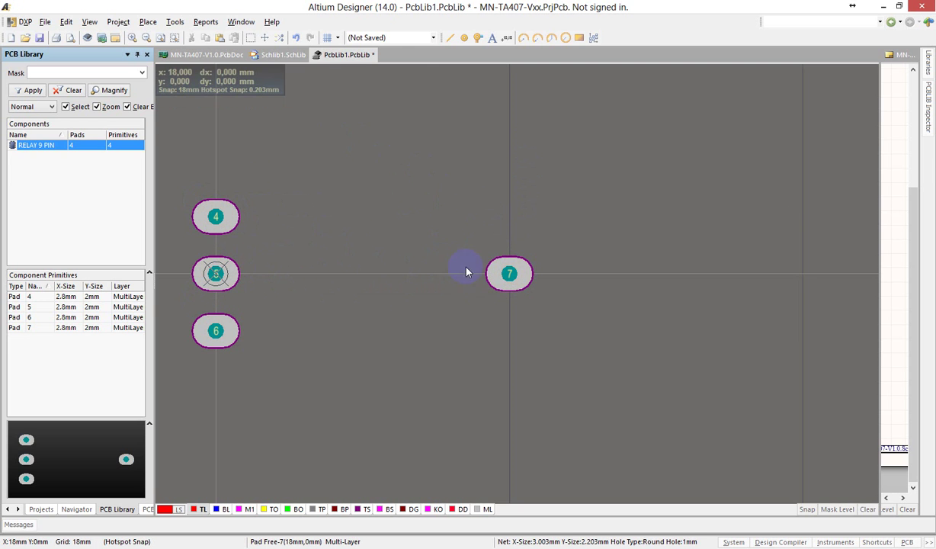
# Change the designator of the newly placed pad to 1
pyautogui.click(508, 274)
pyautogui.click(500, 247)
pyautogui.doubleClick(508, 274)
pyautogui.write('1')
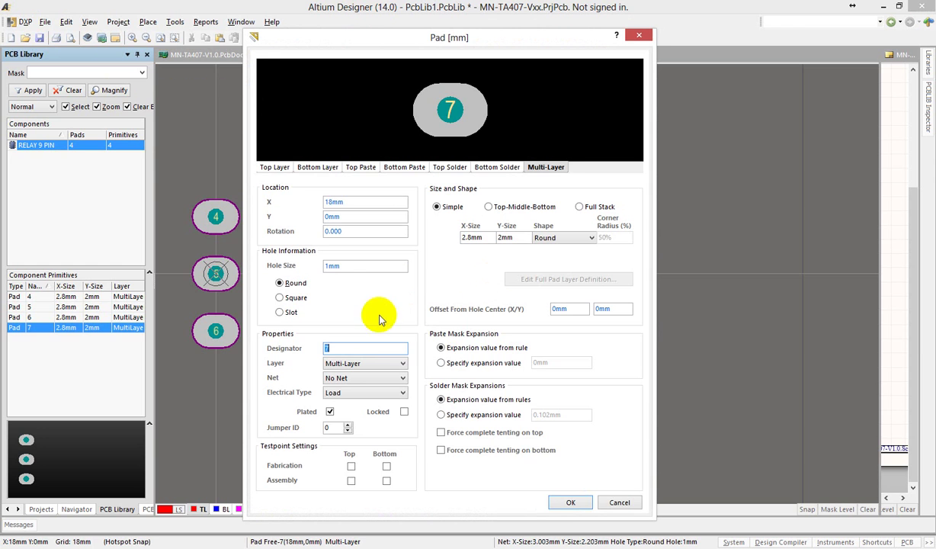
pyautogui.click(568, 501)
pyautogui.click(503, 272)
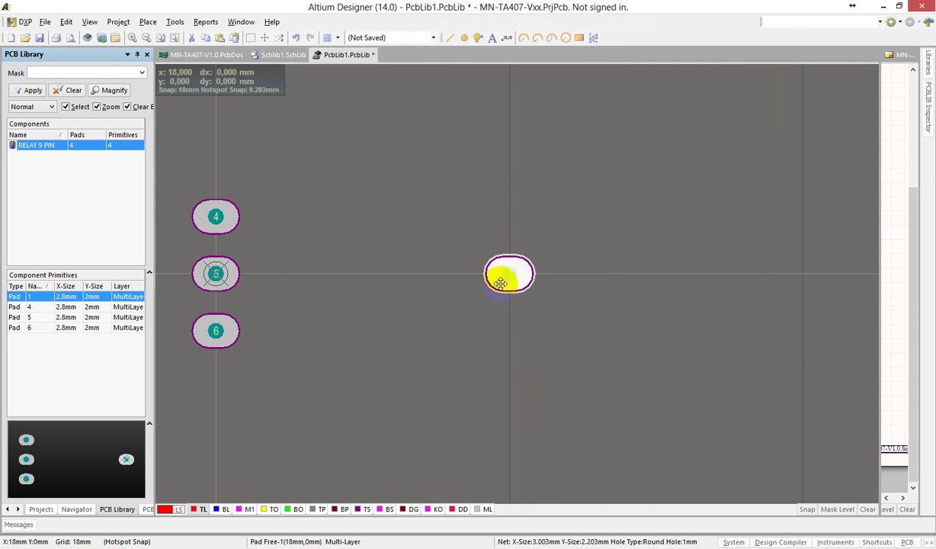
# Set the footprint's reference point to Pin 1
pyautogui.click(67, 21)
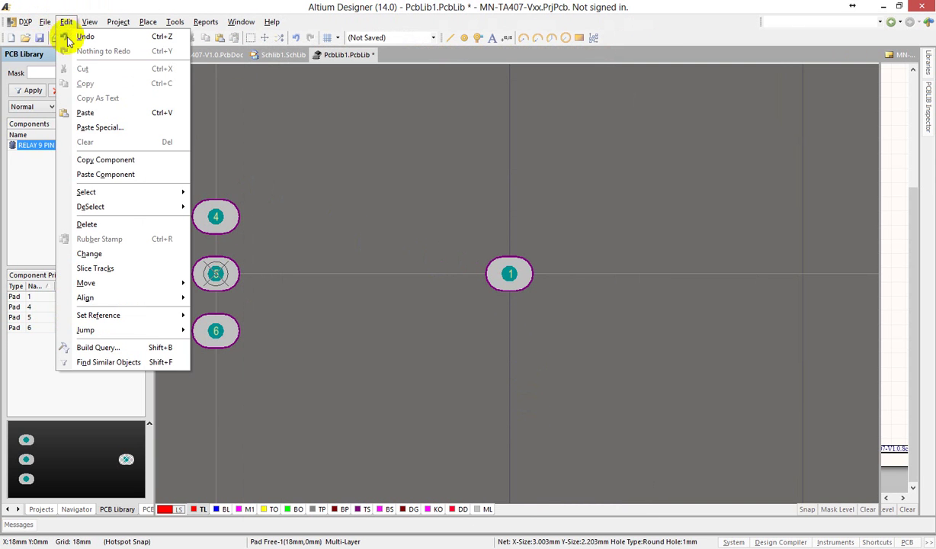
pyautogui.moveTo(141, 317)
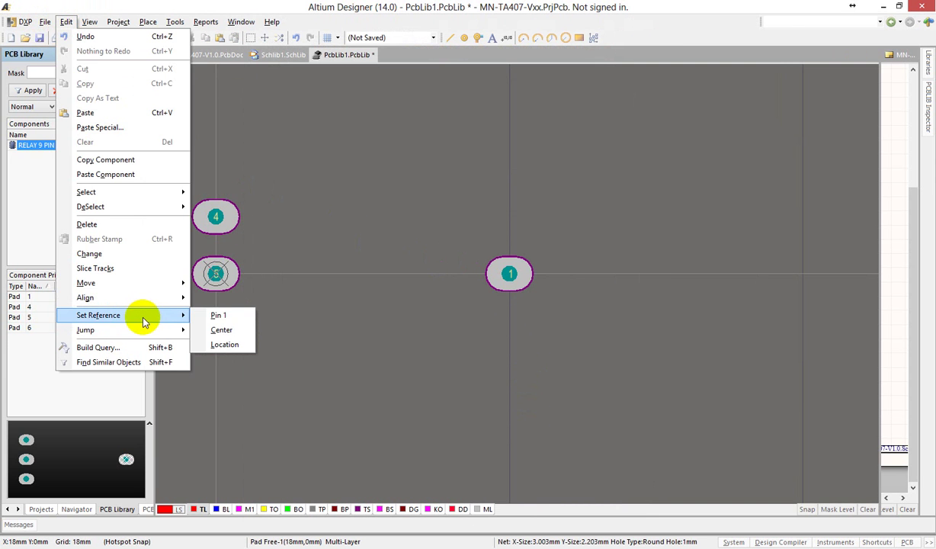
pyautogui.click(218, 315)
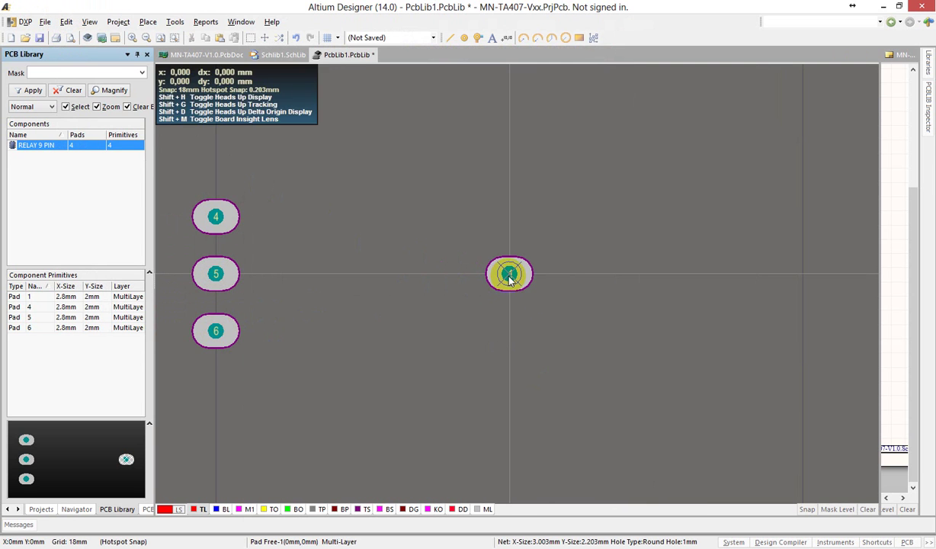
pyautogui.keyDown('ctrl'); pyautogui.scroll(-2, 510, 274); pyautogui.keyUp('ctrl')
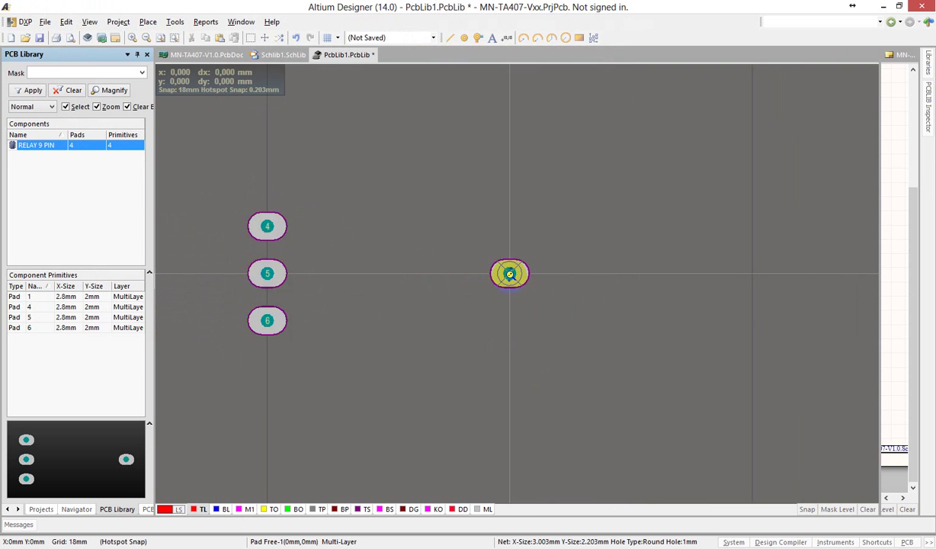
# Set the step of the Global Board Snap Grid to 3.5 mm
pyautogui.rightClick(566, 216)
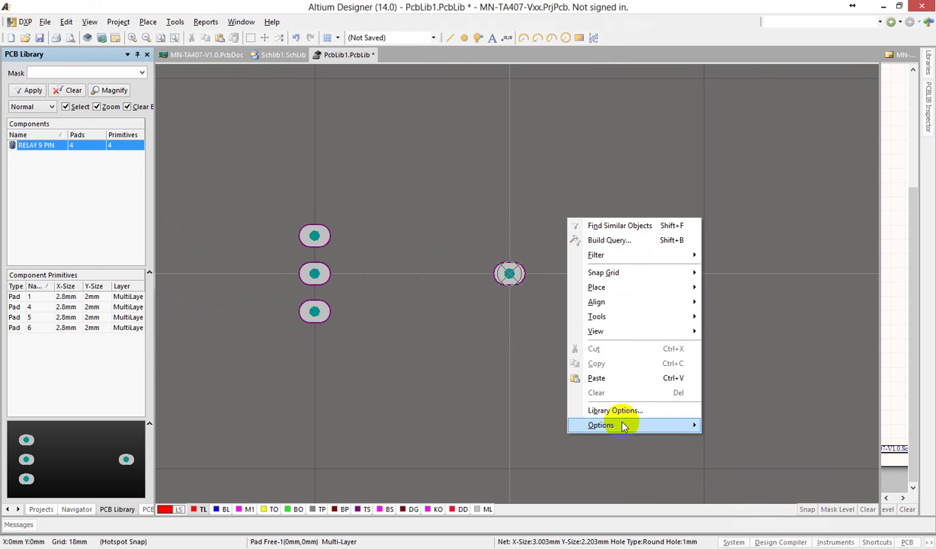
pyautogui.moveTo(601, 424)
pyautogui.click(742, 407)
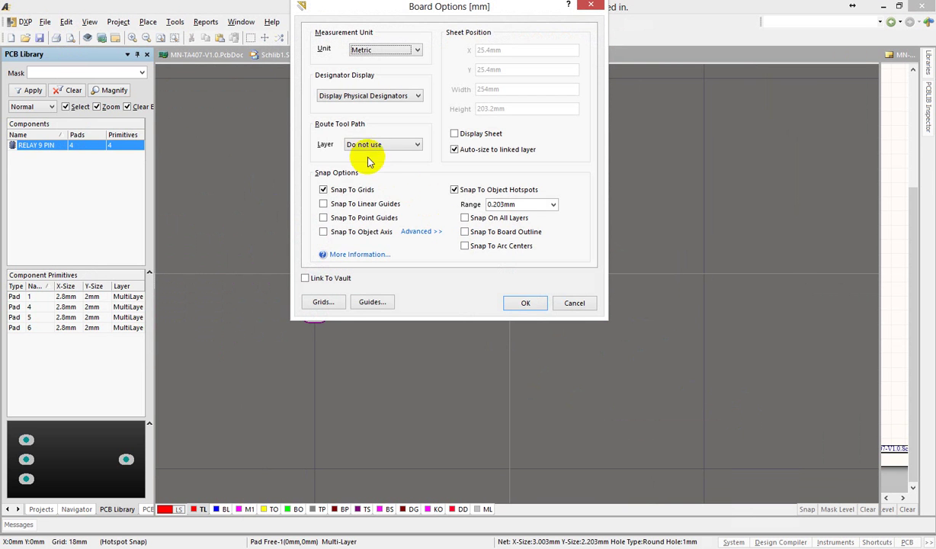
pyautogui.click(326, 294)
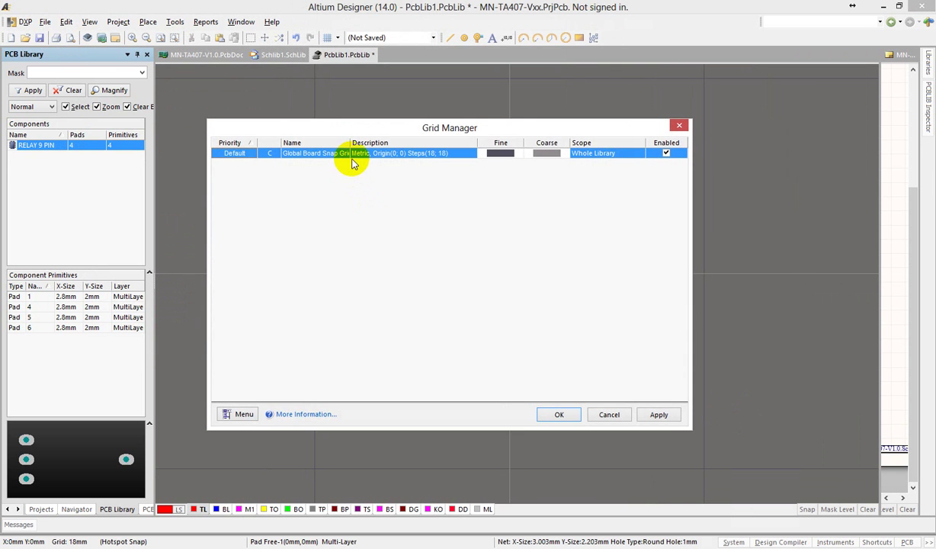
pyautogui.doubleClick(347, 155)
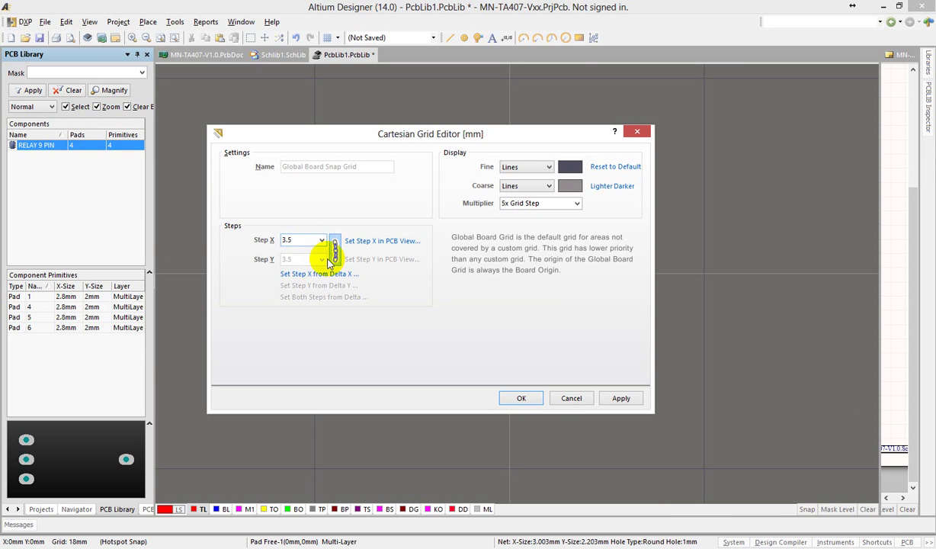
pyautogui.press('Return')
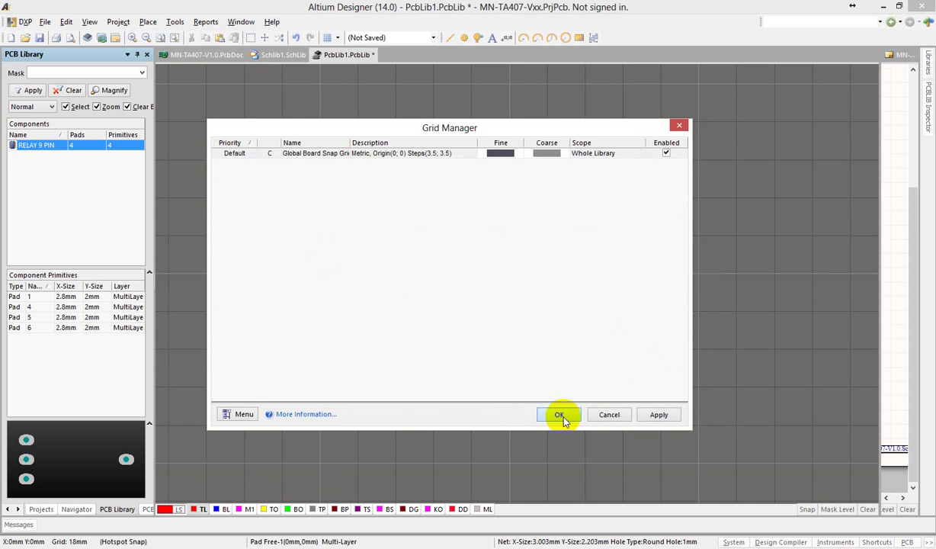
pyautogui.click(561, 415)
pyautogui.click(526, 304)
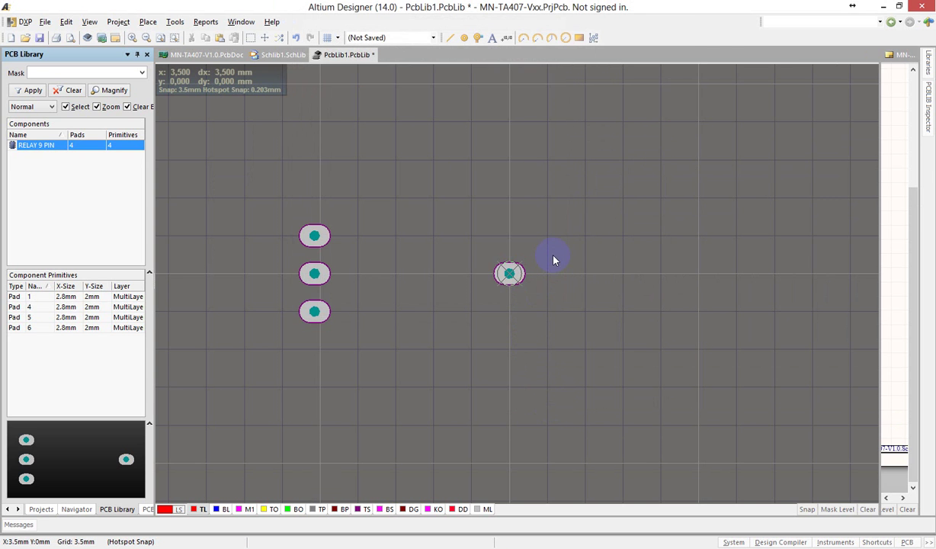
pyautogui.keyDown('ctrl'); pyautogui.scroll(1, 547, 236); pyautogui.keyUp('ctrl')
pyautogui.moveTo(193, 190); pyautogui.dragTo(311, 396)
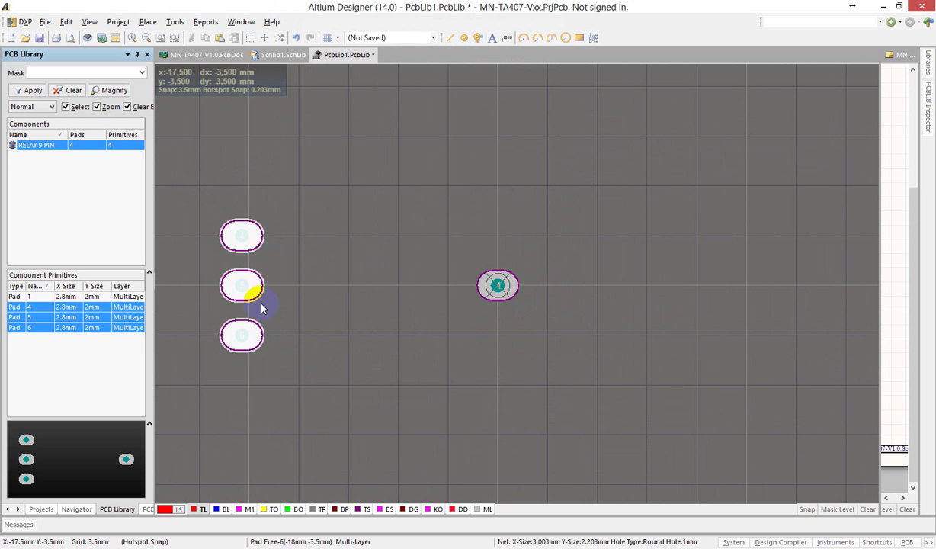
pyautogui.click(267, 255)
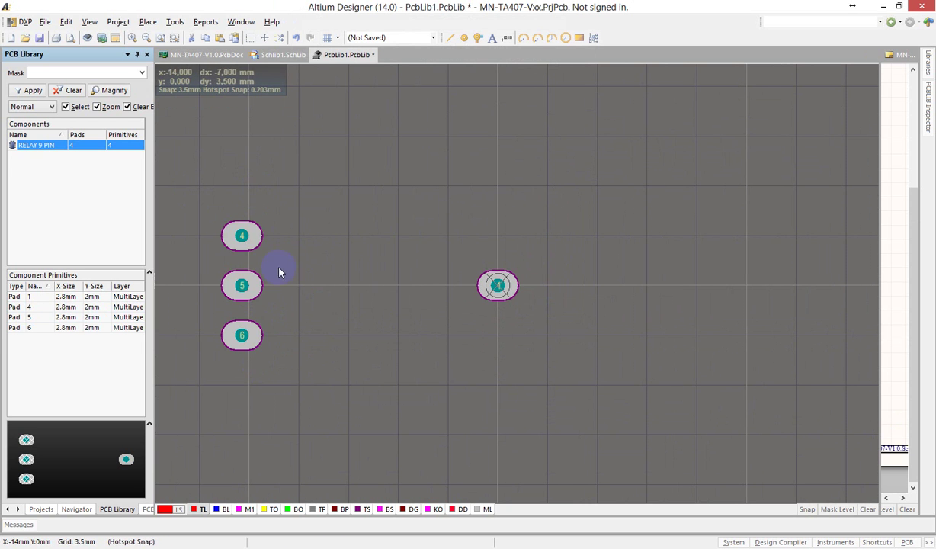
pyautogui.moveTo(238, 235); pyautogui.dragTo(238, 235)
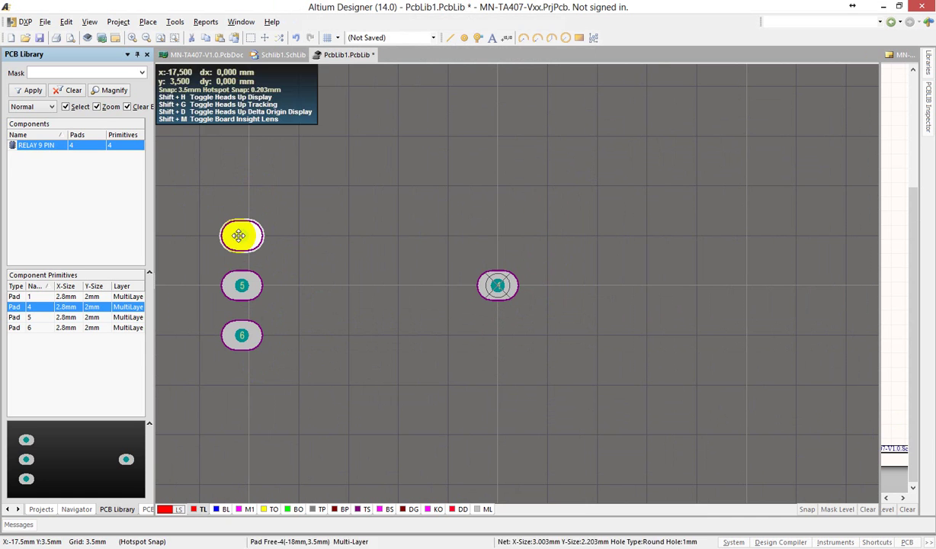
pyautogui.click(496, 226)
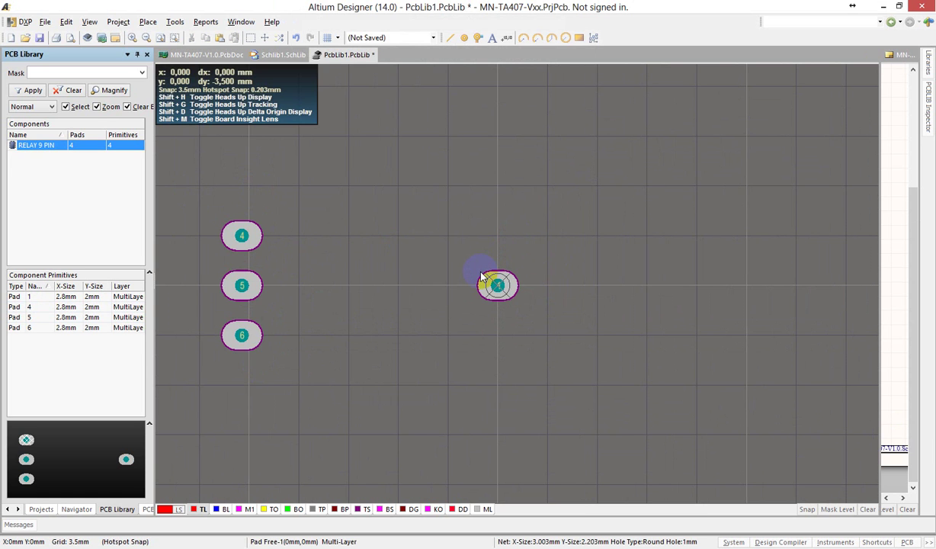
pyautogui.moveTo(482, 277); pyautogui.dragTo(482, 277)
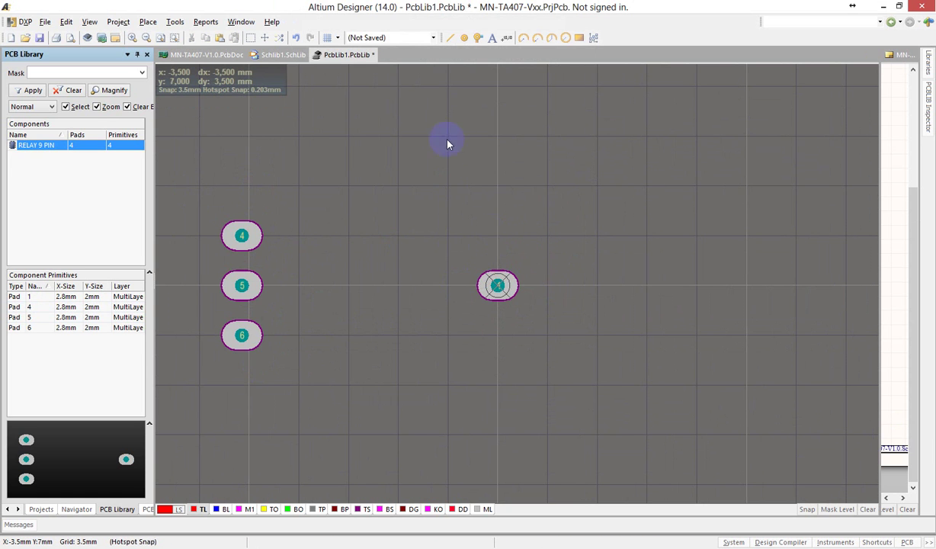
pyautogui.click(463, 38)
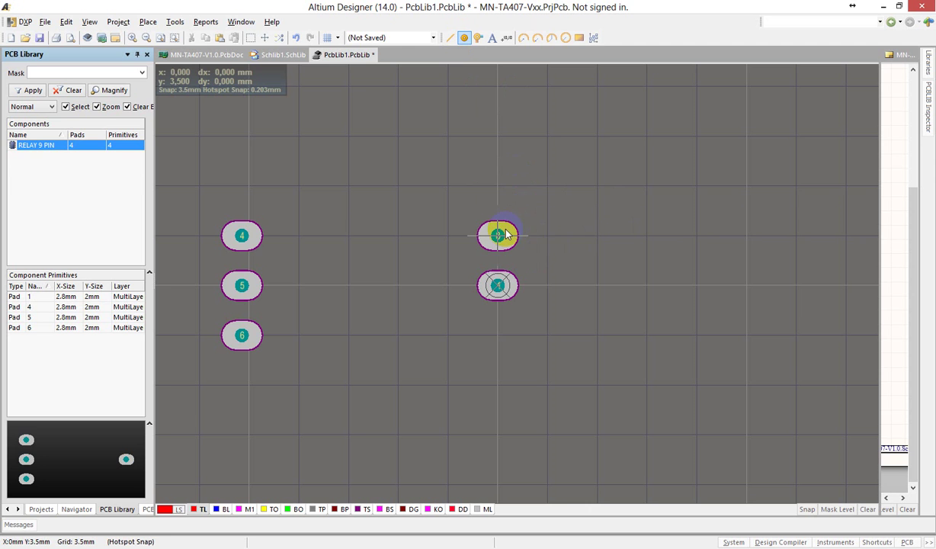
pyautogui.click(505, 230)
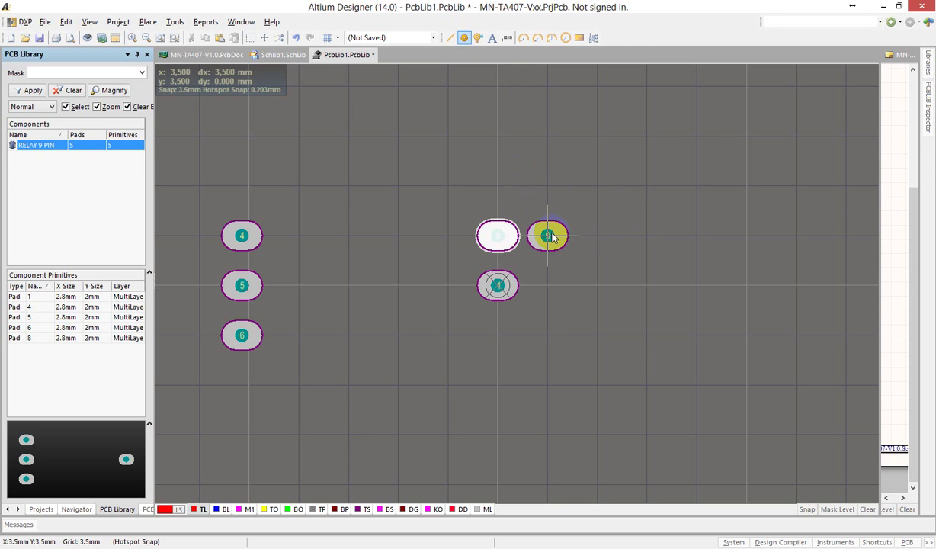
pyautogui.press('Escape')
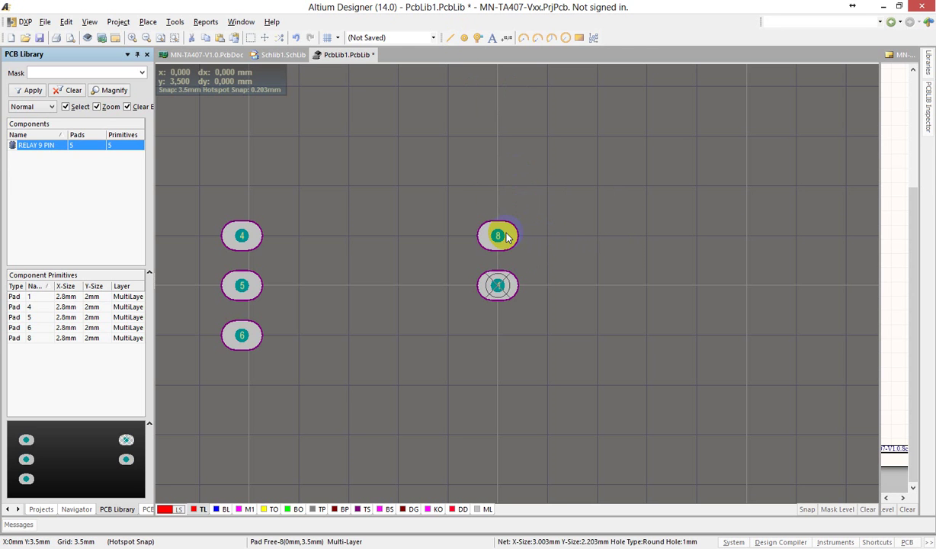
pyautogui.click(504, 238)
pyautogui.press('Delete')
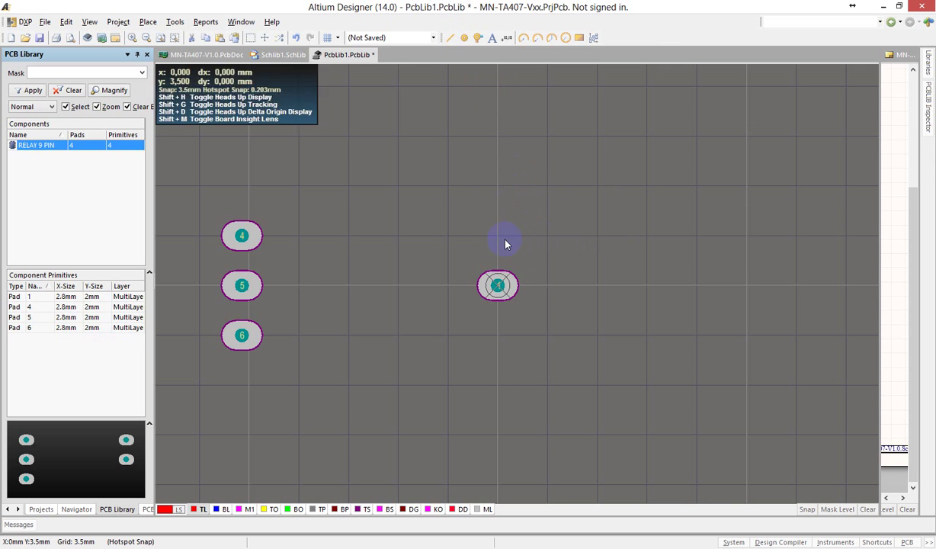
# Start placing a new pad with an X-size of 2.2 mm and a Y-size of 2.8 mm
pyautogui.click(464, 38)
pyautogui.press('Tab')
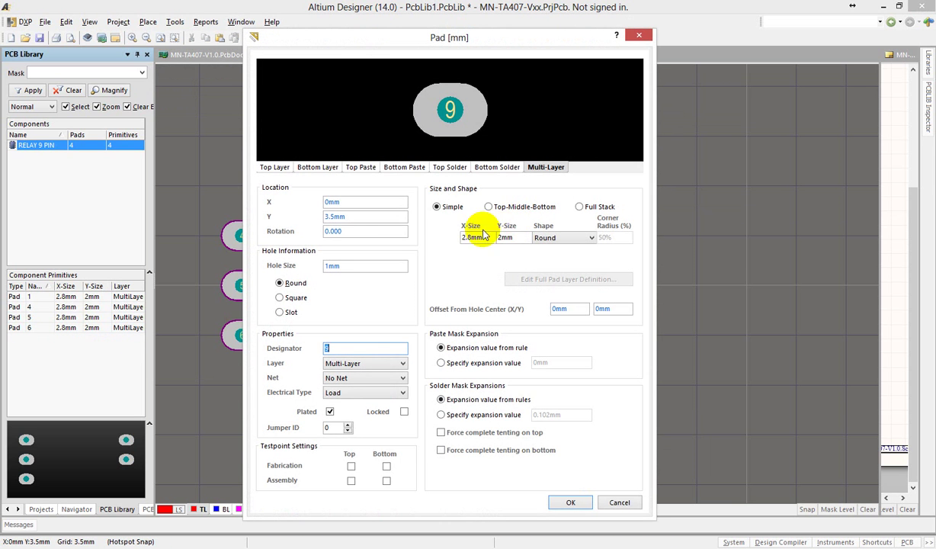
pyautogui.moveTo(503, 236); pyautogui.dragTo(418, 245)
pyautogui.write('2.2')
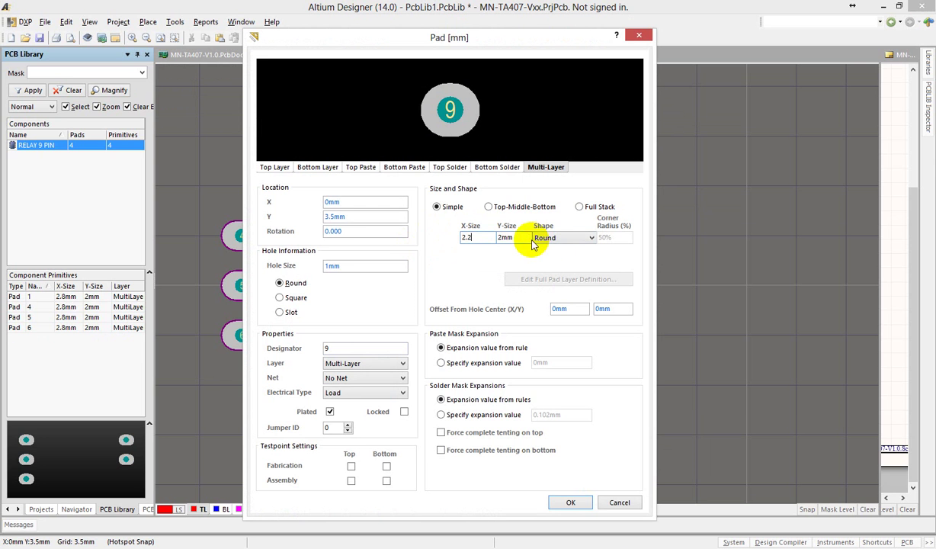
pyautogui.press('Tab')
pyautogui.write('2')
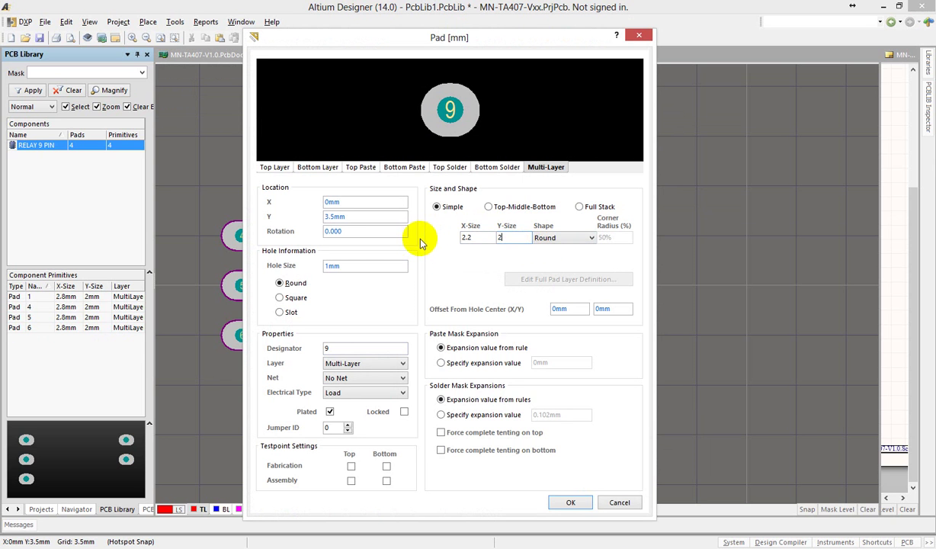
pyautogui.write('.8')
pyautogui.click(568, 501)
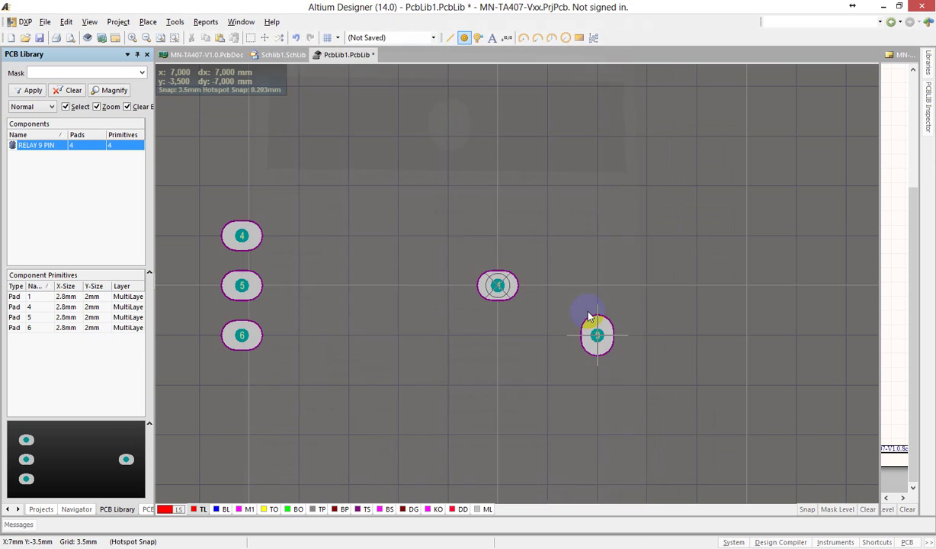
# Place six pads in two rows of three at 3.5 mm spacing, 3.5 mm above and below the axis, starting in line with pad 1
pyautogui.click(498, 236)
pyautogui.click(547, 235)
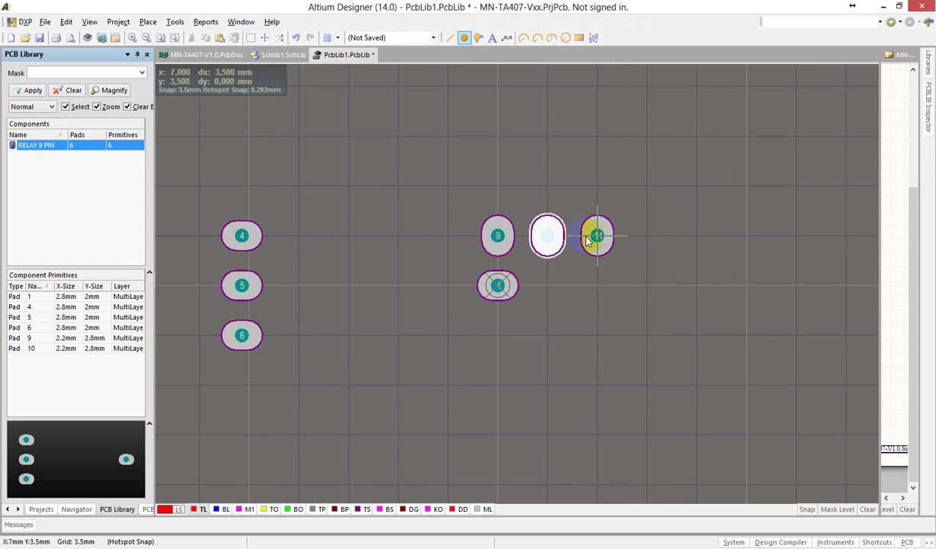
pyautogui.click(597, 235)
pyautogui.click(498, 336)
pyautogui.click(547, 335)
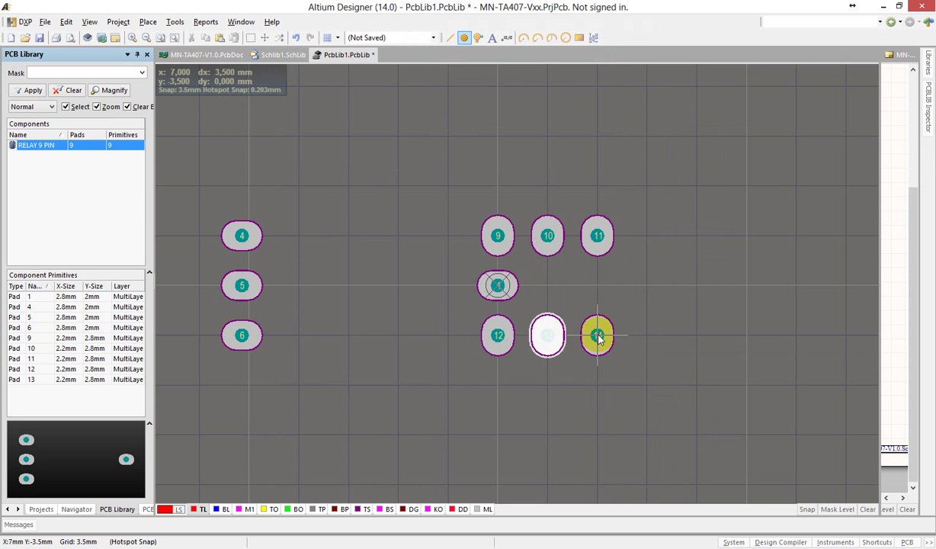
pyautogui.click(597, 336)
pyautogui.press('Escape')
# Delete helper pad 1 at the origin between the two rows of pads
pyautogui.click(488, 293)
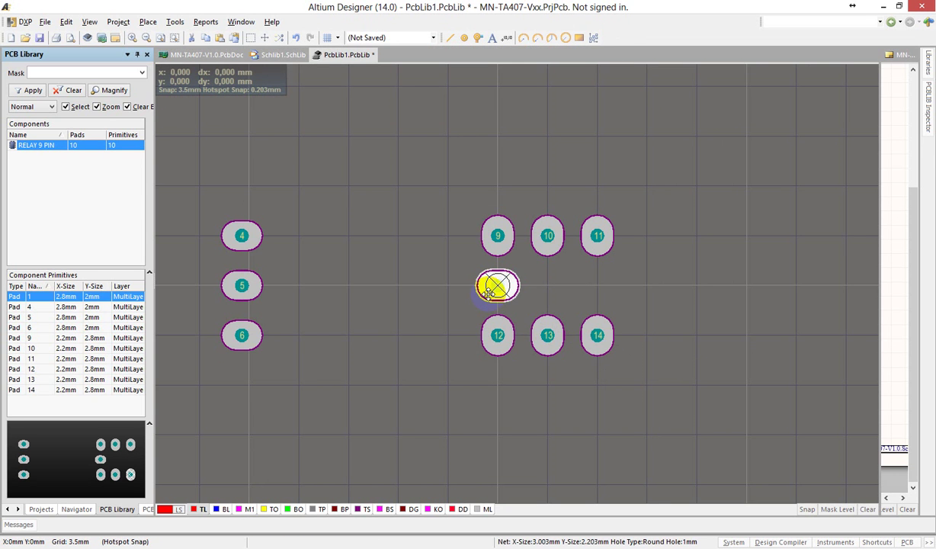
pyautogui.press('Delete')
pyautogui.keyDown('ctrl'); pyautogui.scroll(-2, 350, 237); pyautogui.keyUp('ctrl')
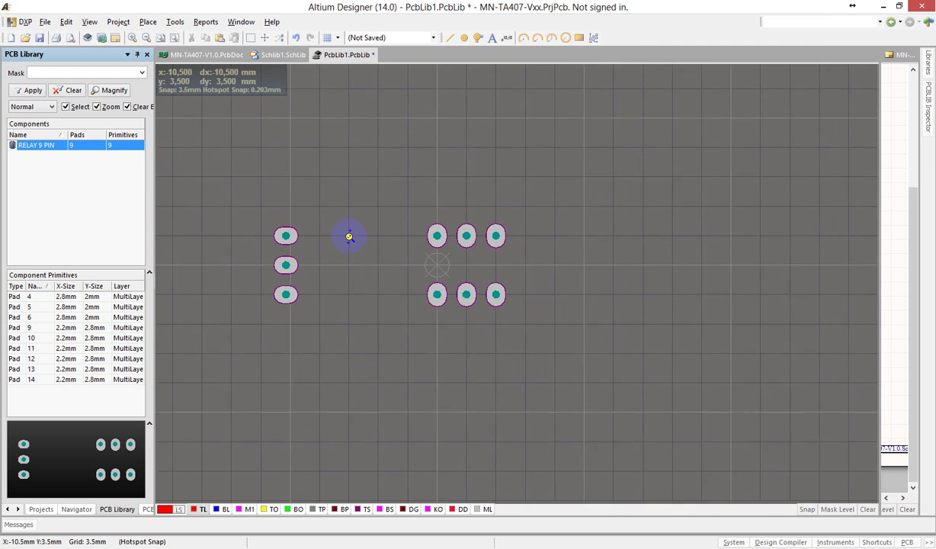
pyautogui.keyDown('ctrl'); pyautogui.scroll(2, 349, 236); pyautogui.keyUp('ctrl')
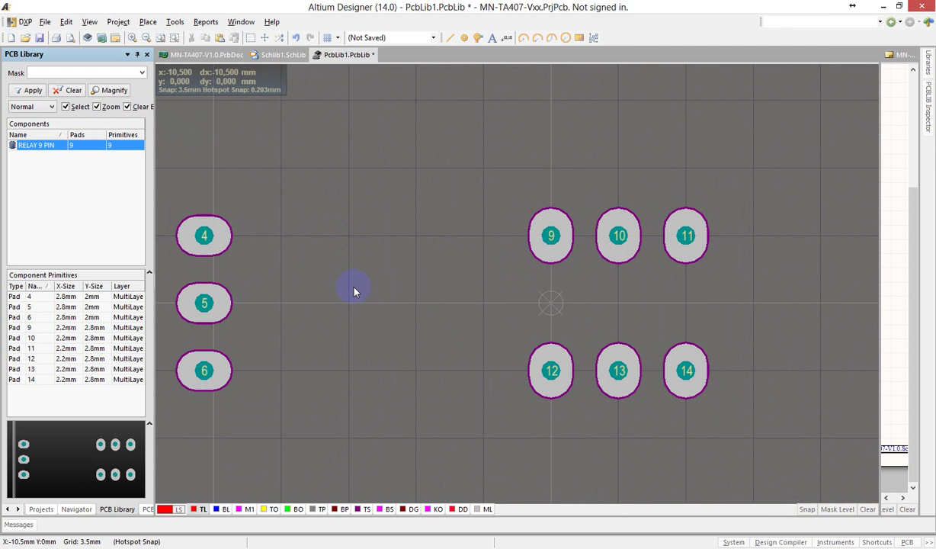
# Check the pin numbering of the relay's schematic symbol, and keep the PCBLIB Inspector pinned open for footprint pad 9
pyautogui.click(274, 58)
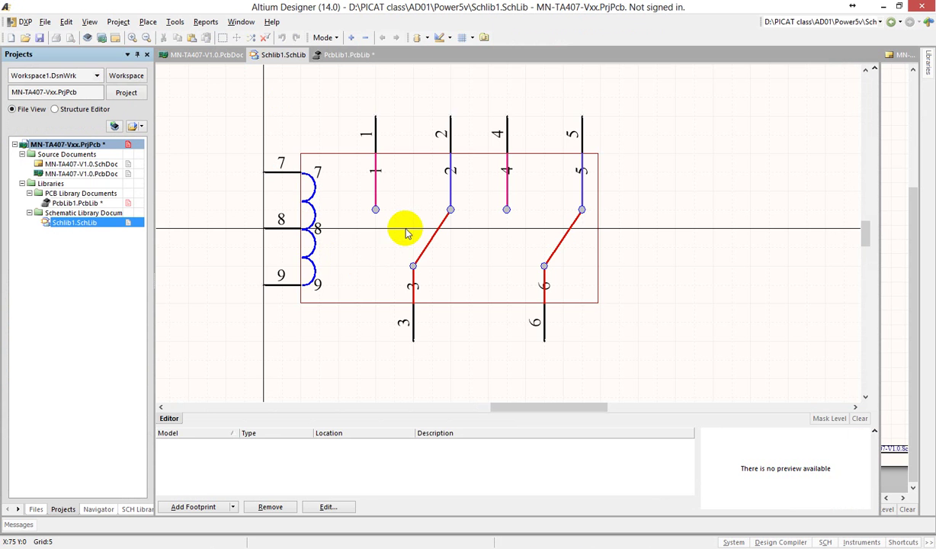
pyautogui.click(341, 56)
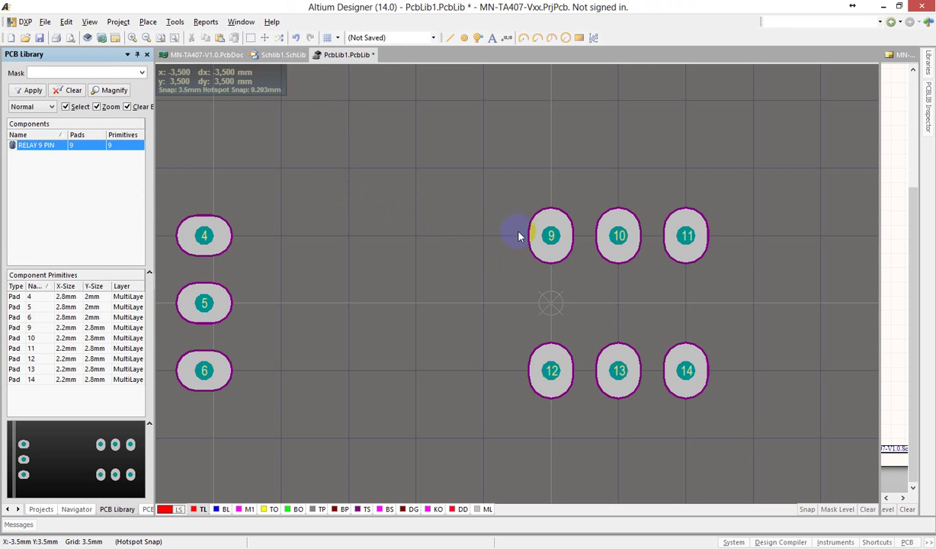
pyautogui.click(546, 237)
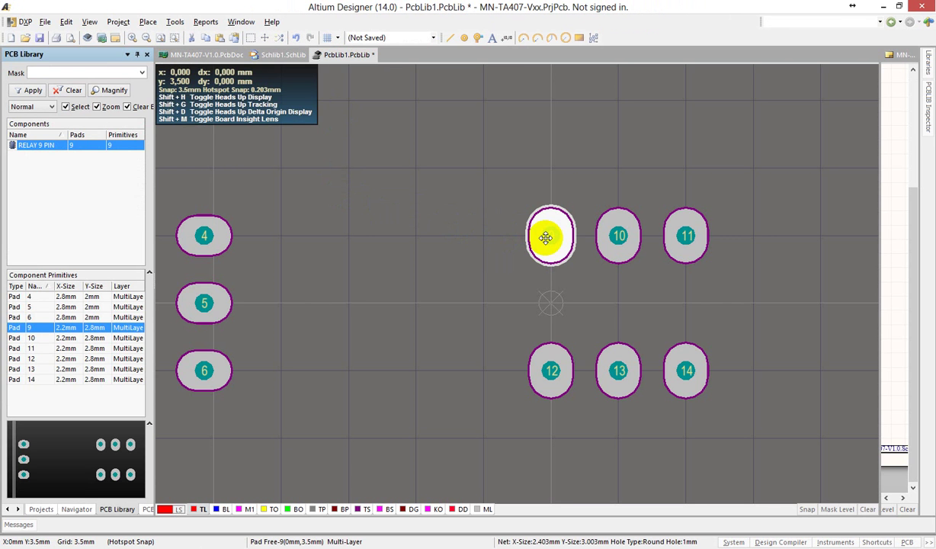
pyautogui.click(928, 95)
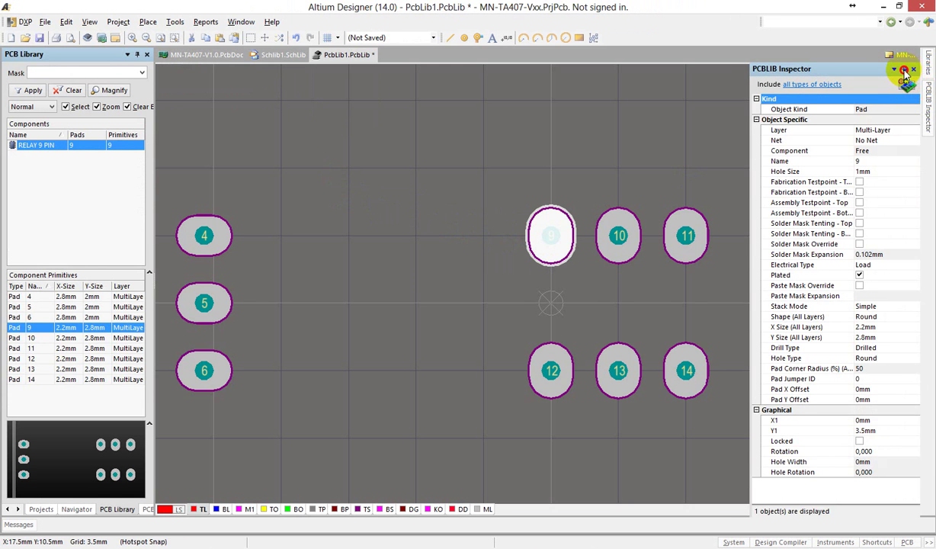
pyautogui.click(918, 54)
pyautogui.moveTo(584, 297); pyautogui.dragTo(497, 287, button='right')
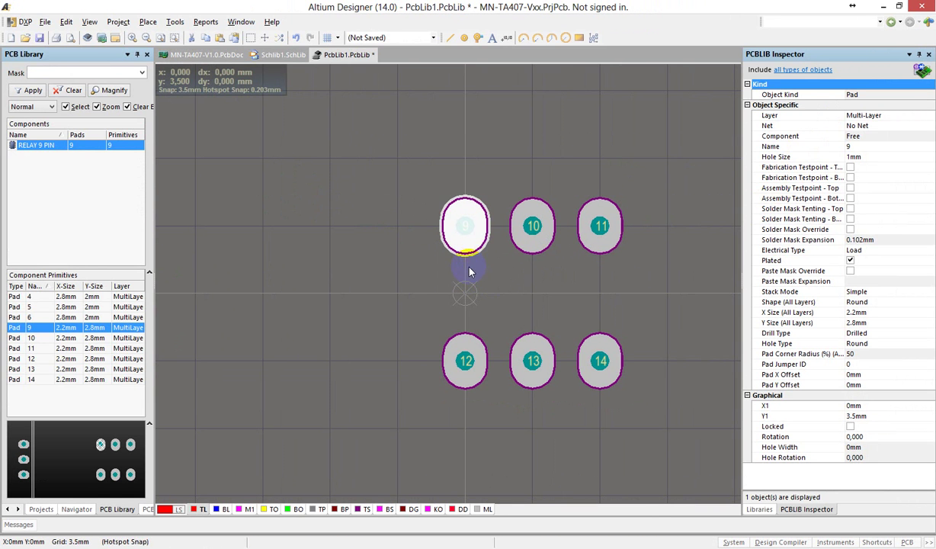
# Rename the upper-row pads 9, 10 and 11 as 1, 2 and 3
pyautogui.click(832, 148)
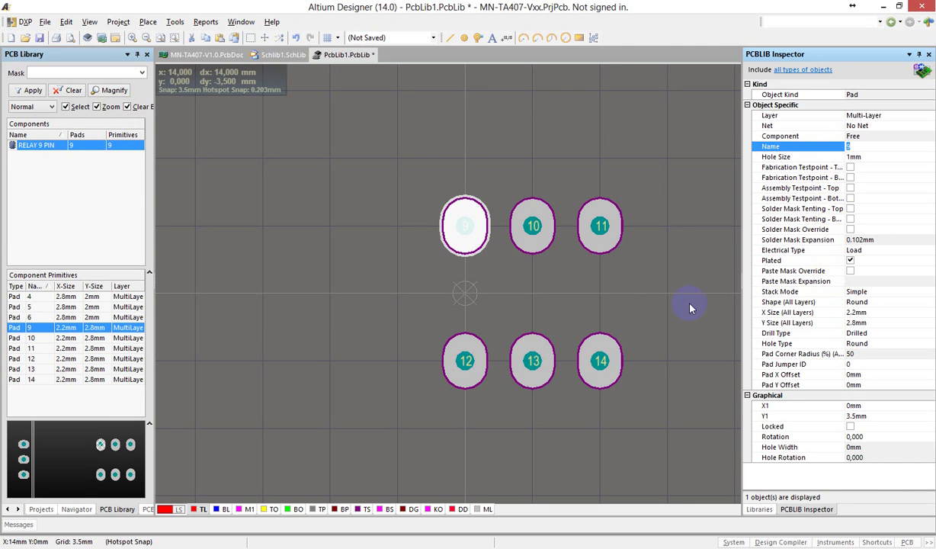
pyautogui.write('1')
pyautogui.press('Return')
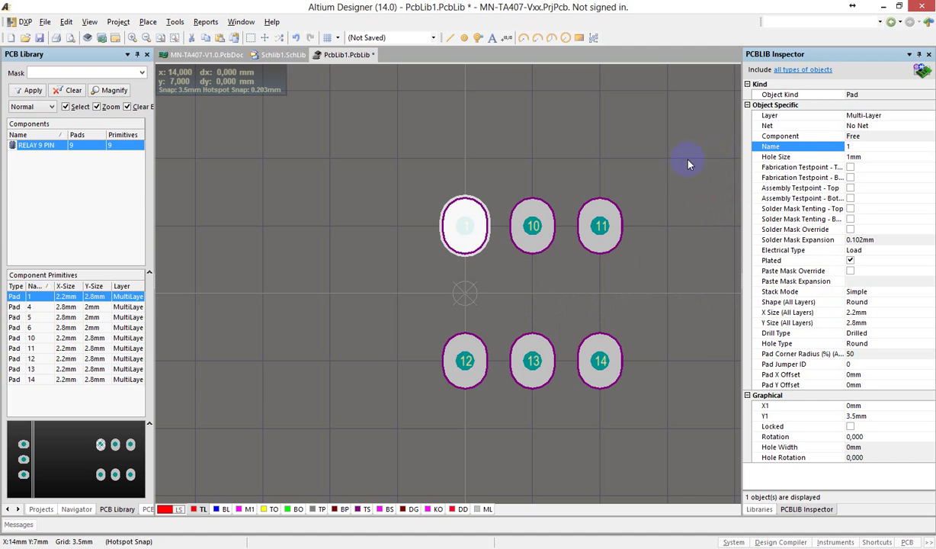
pyautogui.click(533, 226)
pyautogui.click(839, 148)
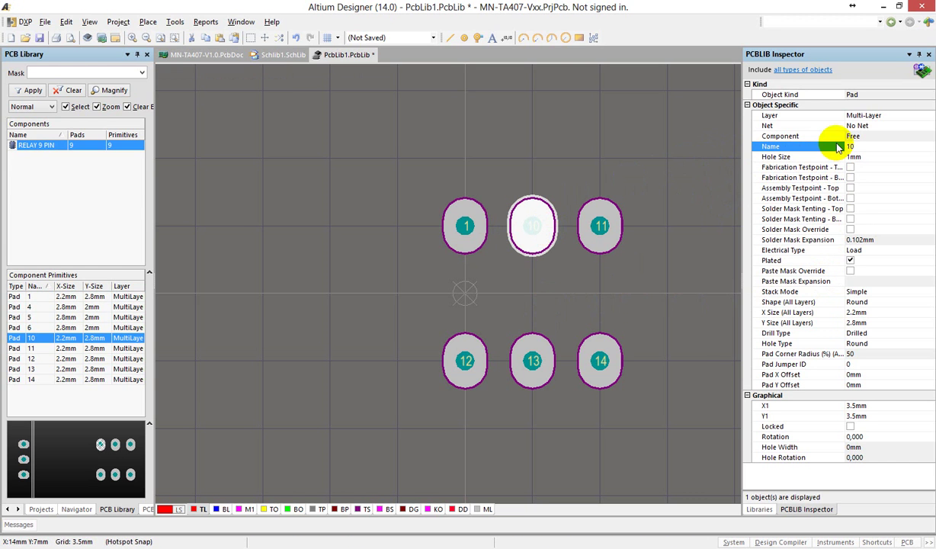
pyautogui.click(811, 151)
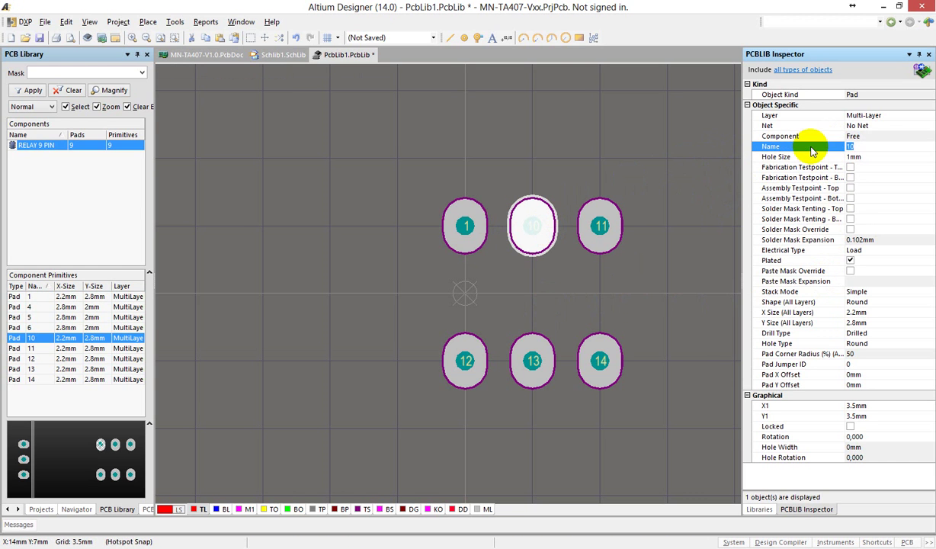
pyautogui.write('2')
pyautogui.press('Return')
pyautogui.click(602, 223)
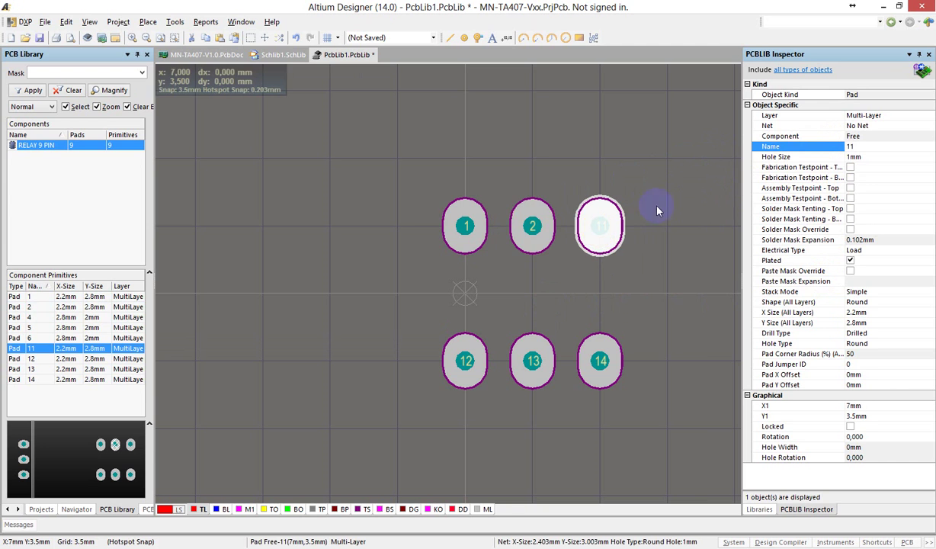
pyautogui.click(819, 141)
pyautogui.click(824, 146)
pyautogui.write('3')
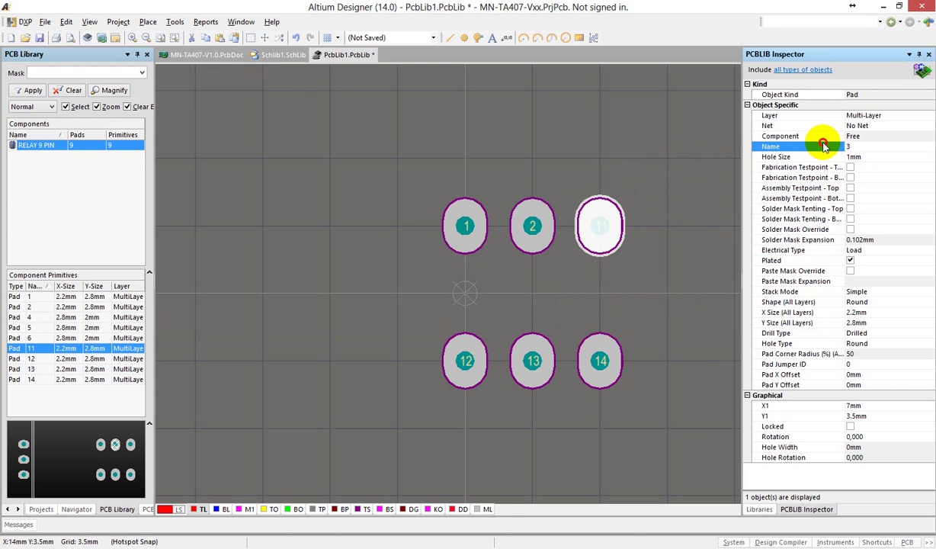
pyautogui.press('Return')
# Rename the lower-row pads 14, 13 and 12 as 4, 5 and 6
pyautogui.click(616, 343)
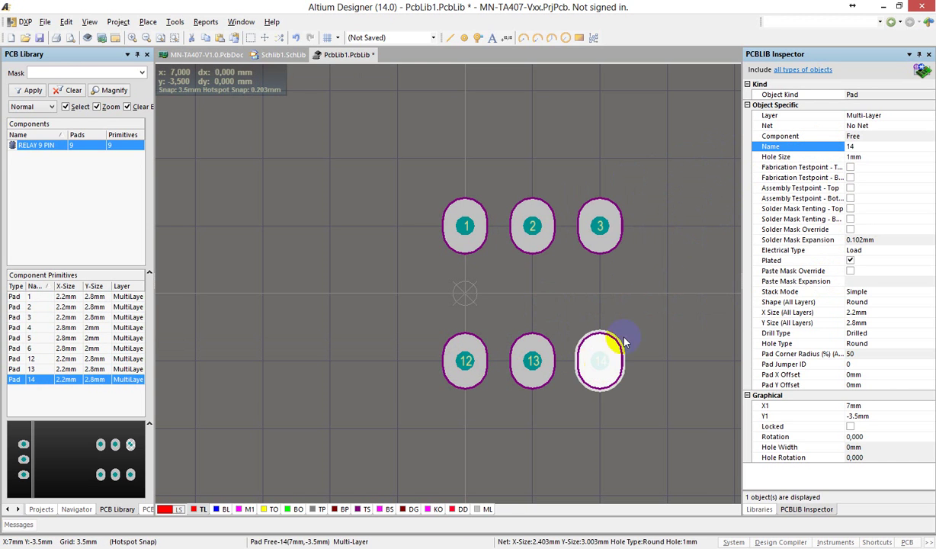
pyautogui.click(811, 147)
pyautogui.write('4')
pyautogui.press('Return')
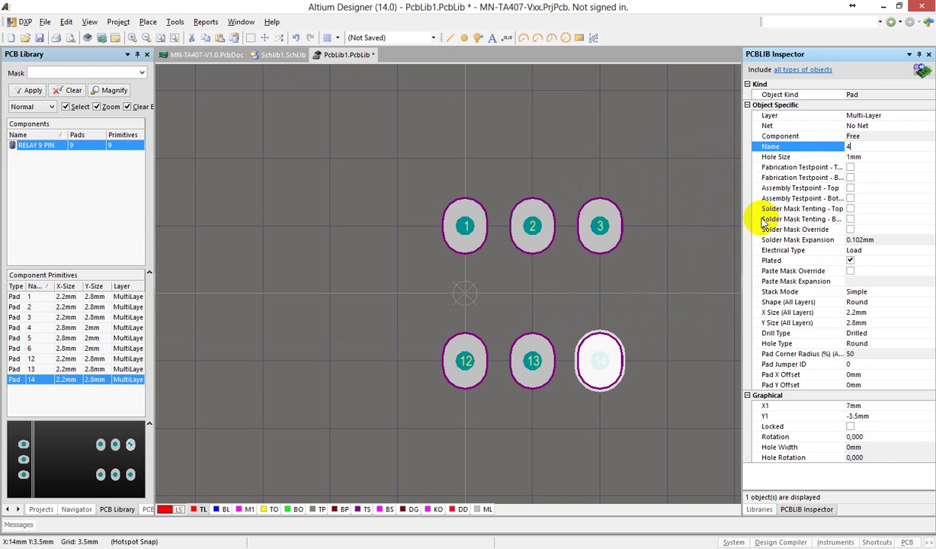
pyautogui.click(533, 360)
pyautogui.click(820, 146)
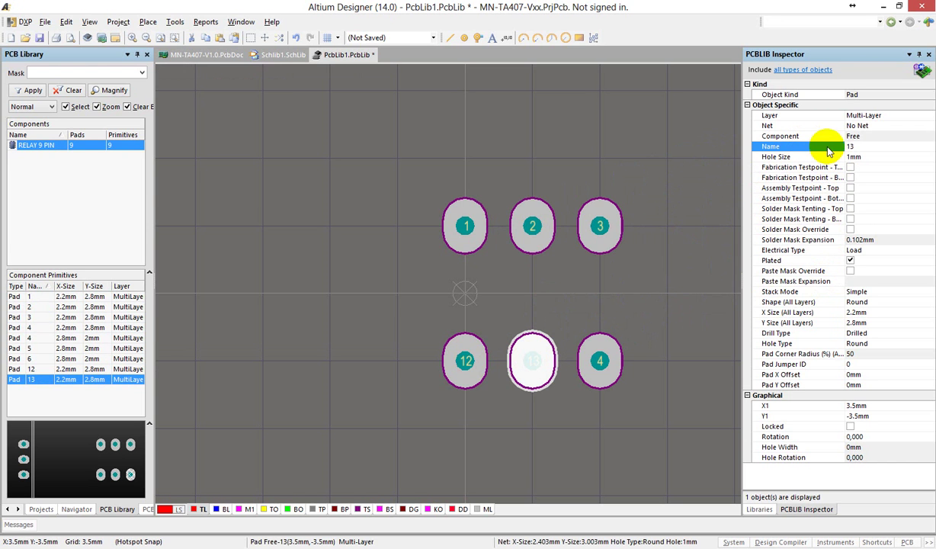
pyautogui.write('5')
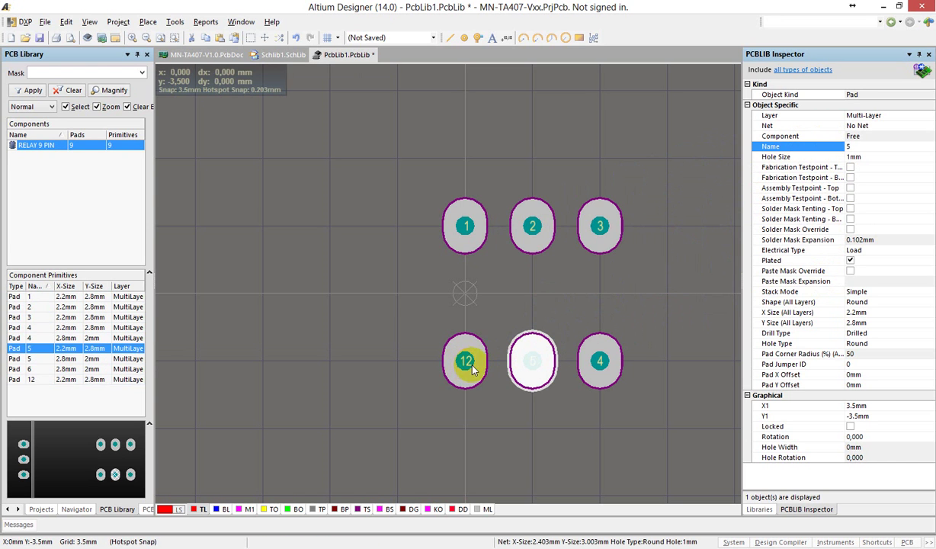
pyautogui.click(461, 366)
pyautogui.click(814, 150)
pyautogui.write('6')
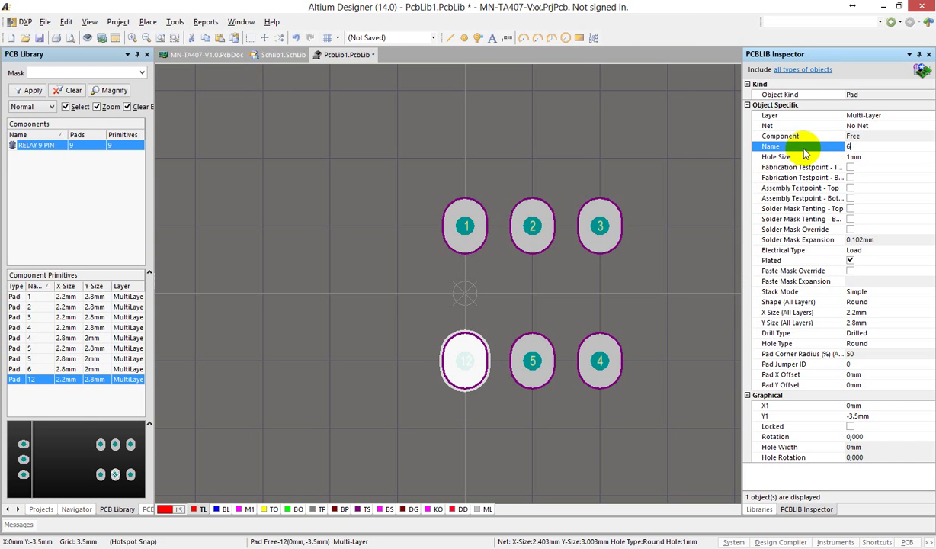
pyautogui.press('Return')
# Rename the three 2.8 x 2 mm pads of the separate column as 7, 8 and 9 from top to bottom
pyautogui.moveTo(288, 283); pyautogui.dragTo(485, 255, button='right')
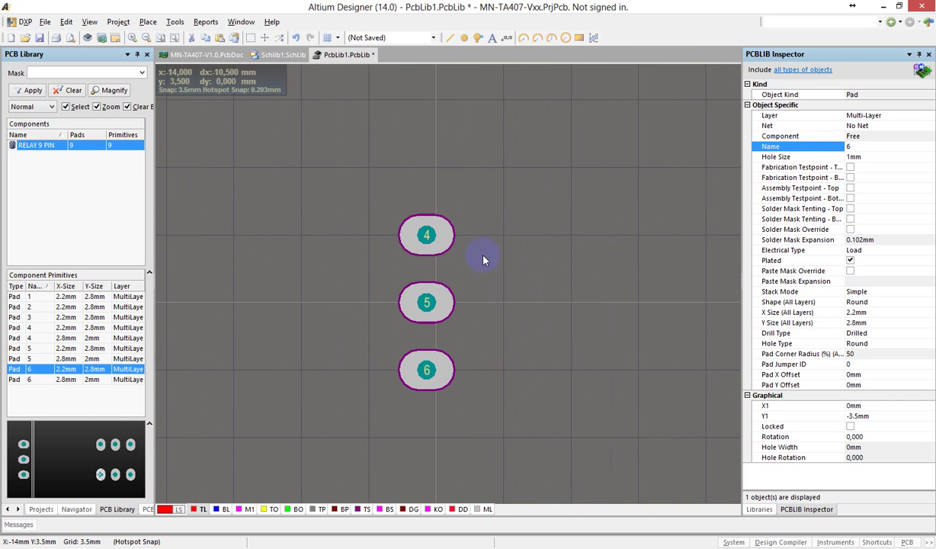
pyautogui.click(446, 235)
pyautogui.click(822, 150)
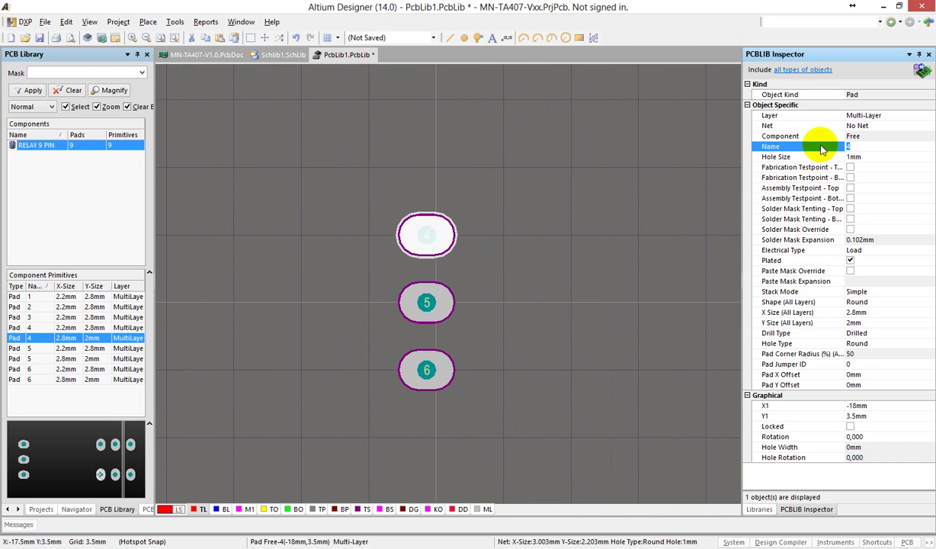
pyautogui.write('7')
pyautogui.press('Return')
pyautogui.click(437, 305)
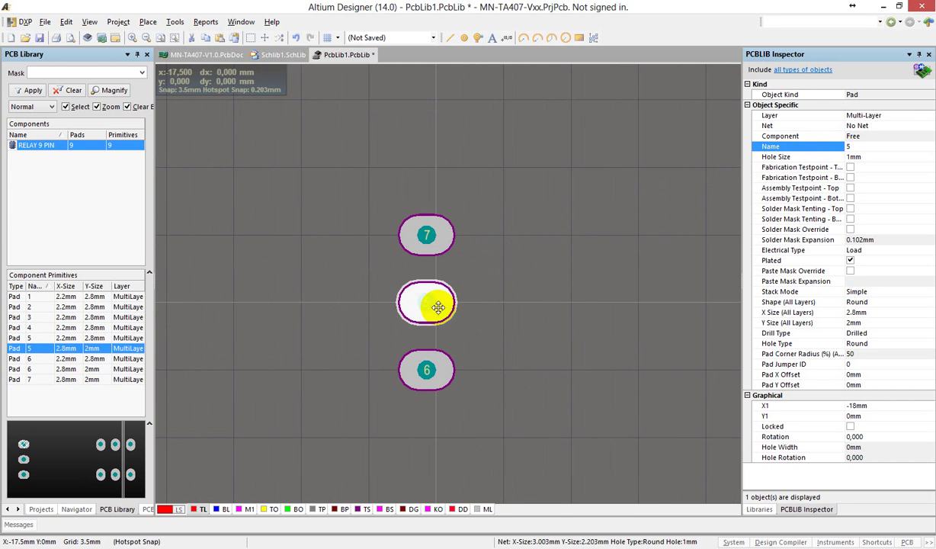
pyautogui.click(803, 149)
pyautogui.write('8')
pyautogui.press('Return')
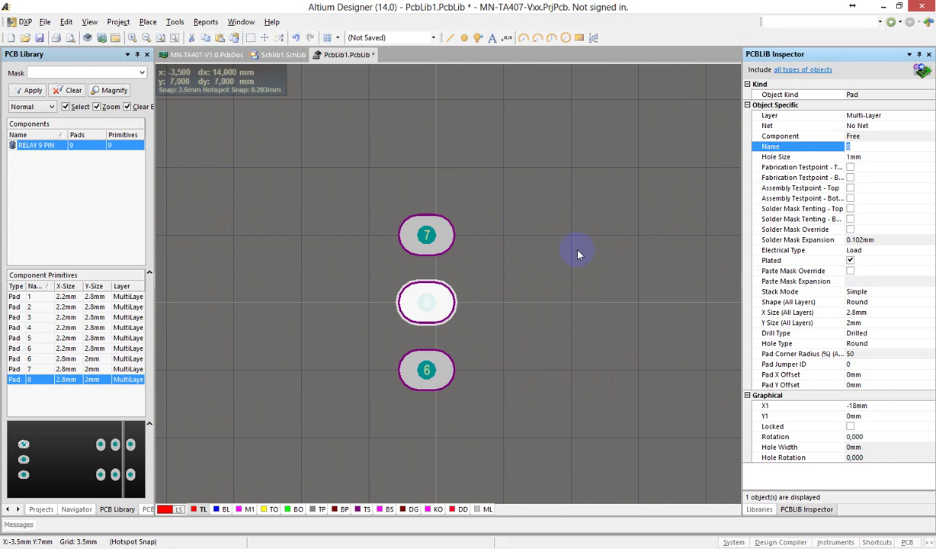
pyautogui.click(429, 369)
pyautogui.click(821, 150)
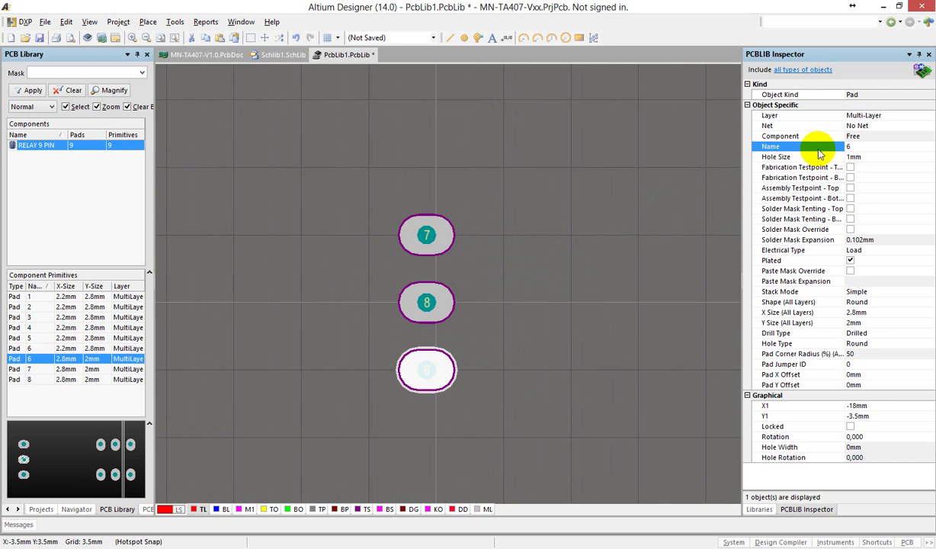
pyautogui.write('9')
pyautogui.press('Return')
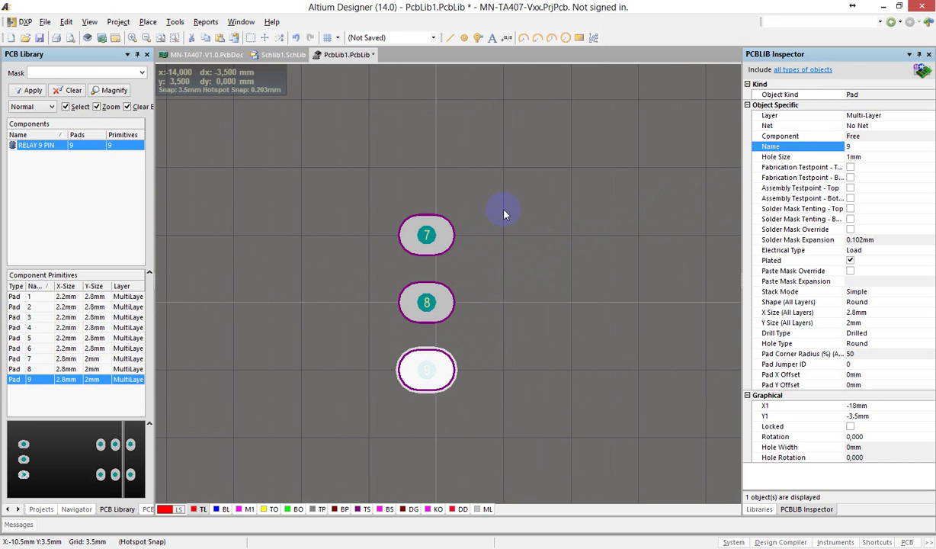
# Set the step of the Global Board Snap Grid to 1.27 mm
pyautogui.keyDown('ctrl'); pyautogui.scroll(-3, 536, 248); pyautogui.keyUp('ctrl')
pyautogui.click(449, 238)
pyautogui.rightClick(418, 206)
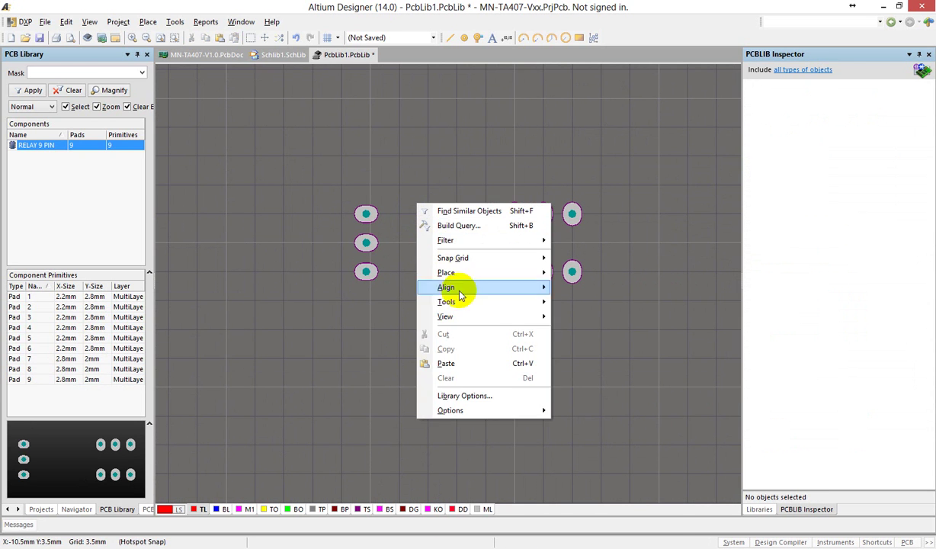
pyautogui.moveTo(466, 412)
pyautogui.click(599, 407)
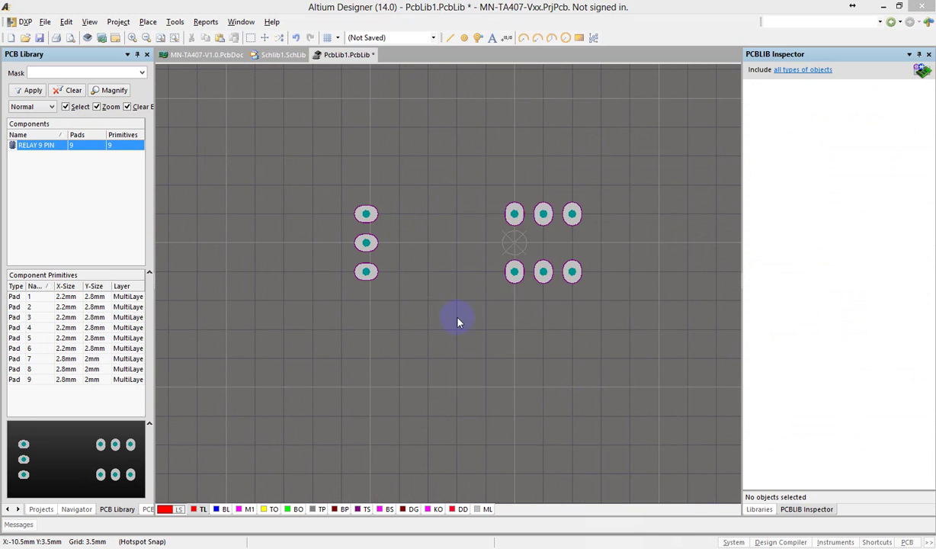
pyautogui.click(330, 305)
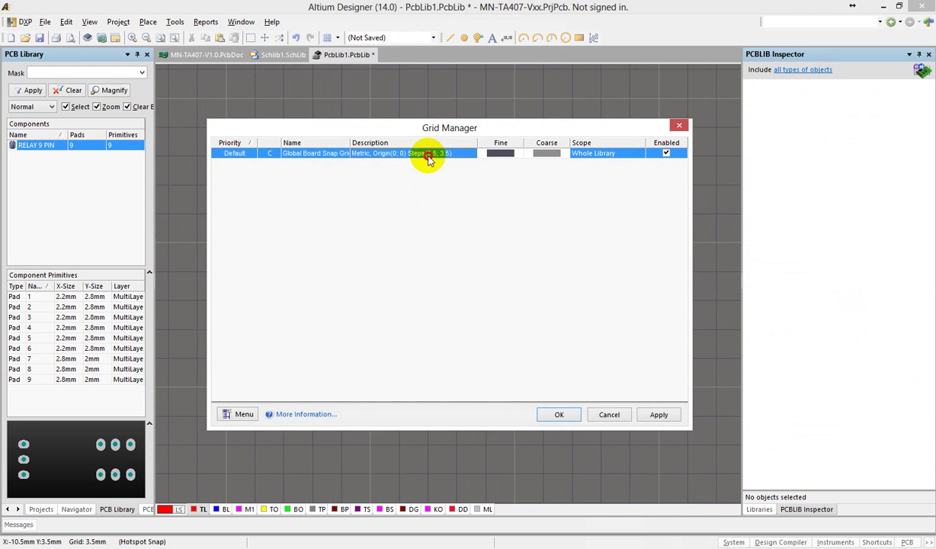
pyautogui.doubleClick(426, 156)
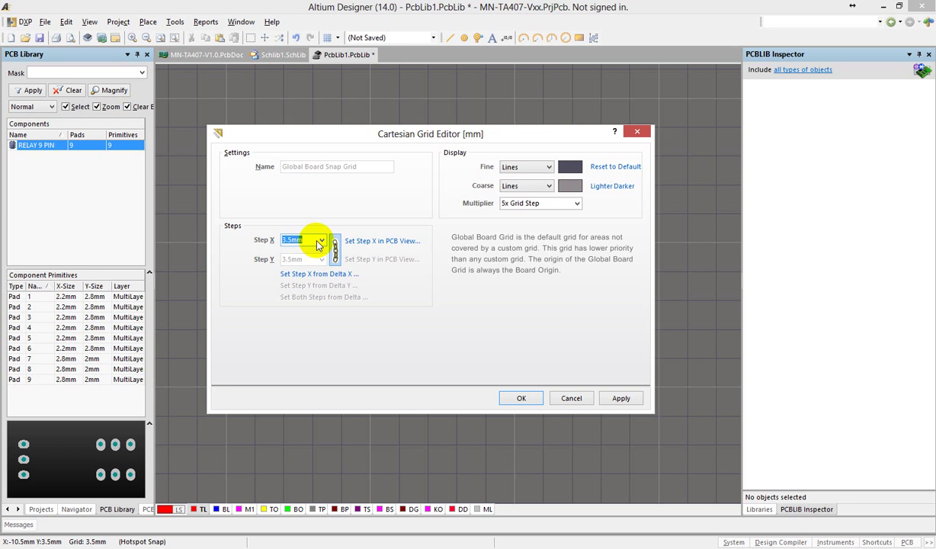
pyautogui.write('1.27')
pyautogui.press('Return')
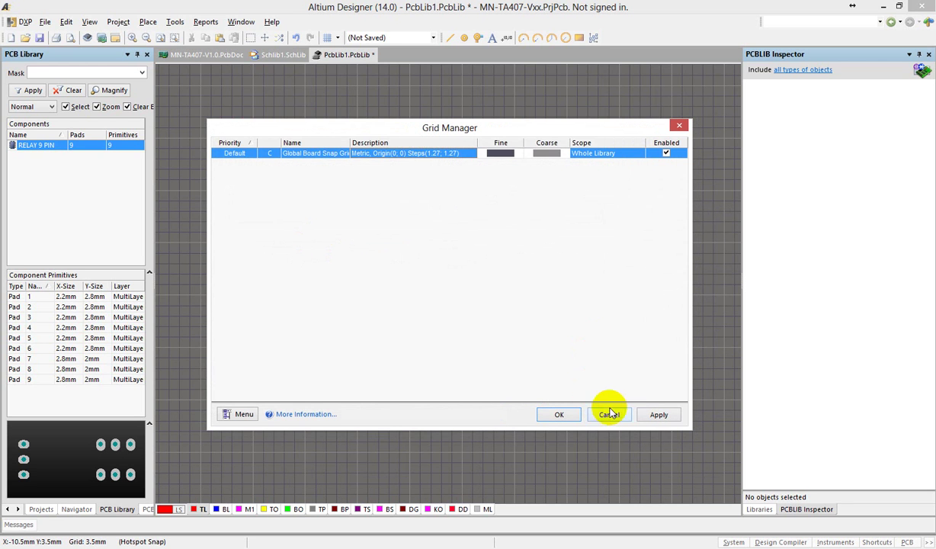
pyautogui.click(562, 414)
pyautogui.click(543, 304)
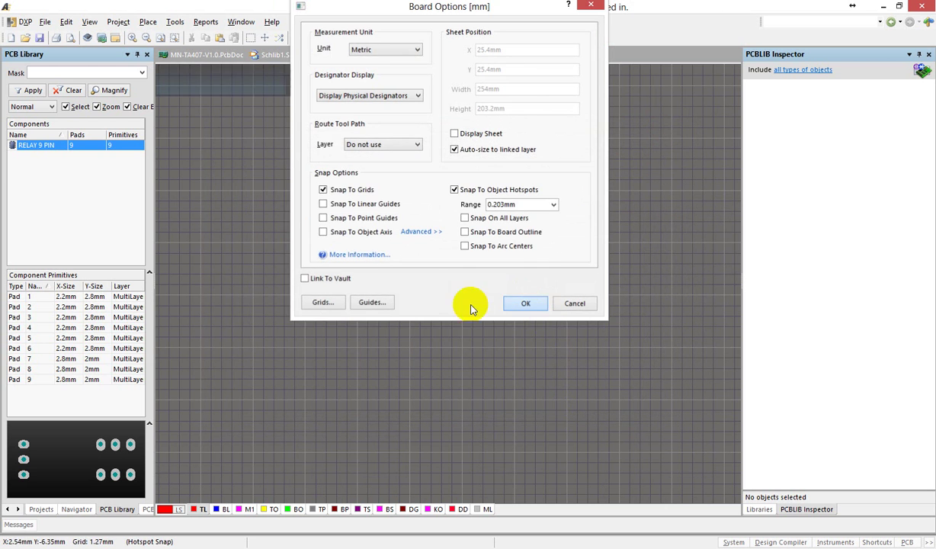
# Set the footprint's reference point to the center of the component
pyautogui.keyDown('ctrl'); pyautogui.scroll(1, 452, 221); pyautogui.keyUp('ctrl')
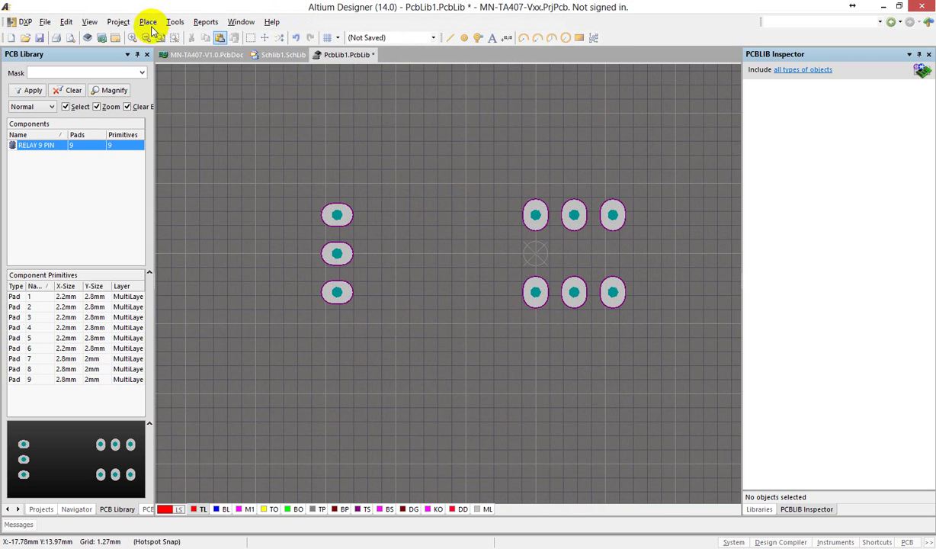
pyautogui.click(67, 22)
pyautogui.moveTo(113, 320)
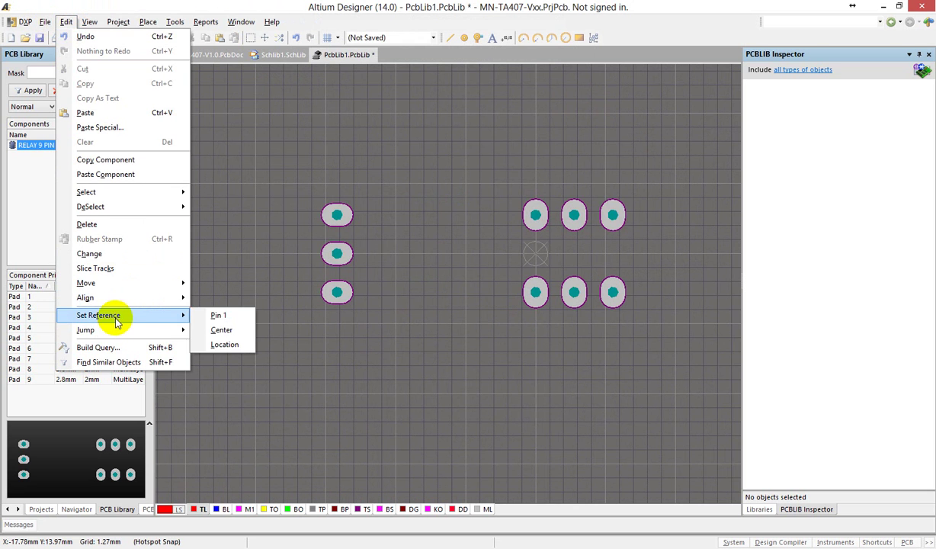
pyautogui.click(217, 330)
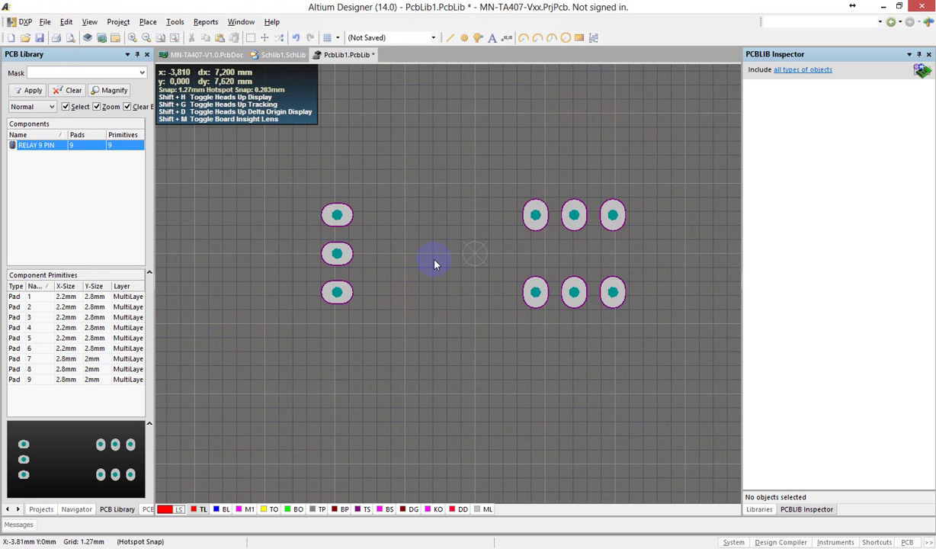
pyautogui.keyDown('ctrl'); pyautogui.scroll(1, 379, 200); pyautogui.keyUp('ctrl')
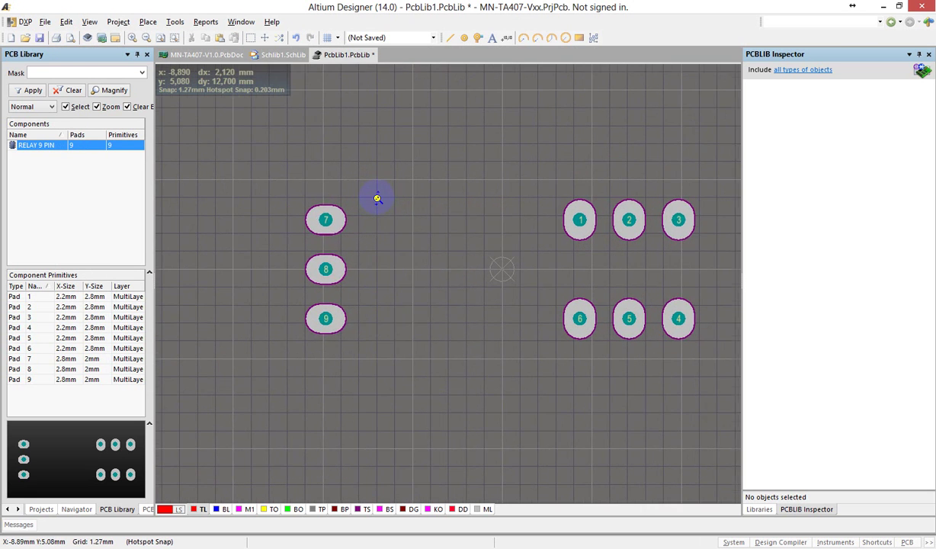
pyautogui.click(448, 38)
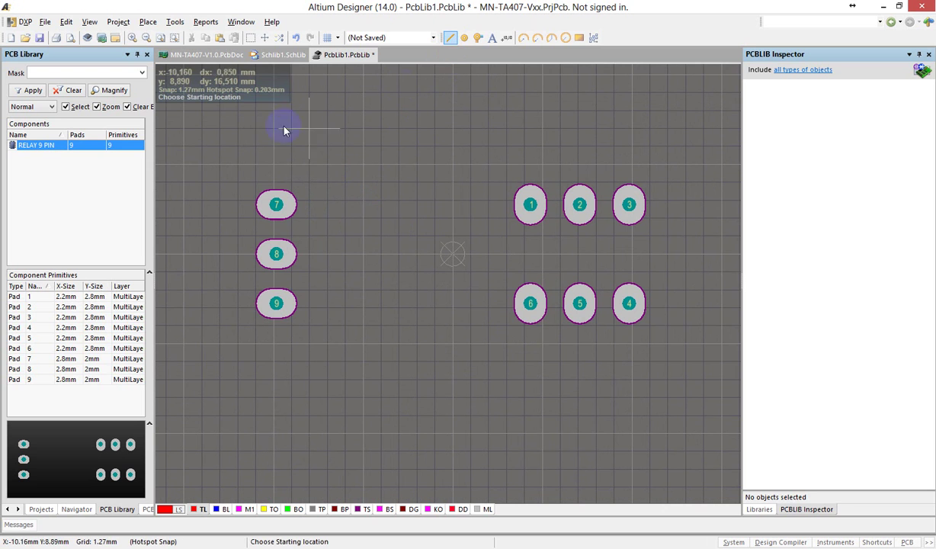
pyautogui.click(242, 164)
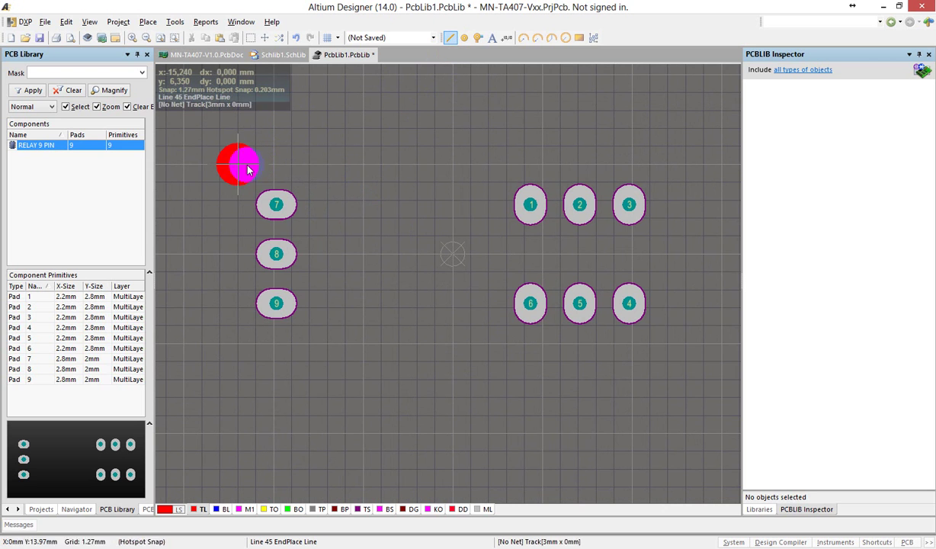
pyautogui.press('Escape')
pyautogui.press('Escape')
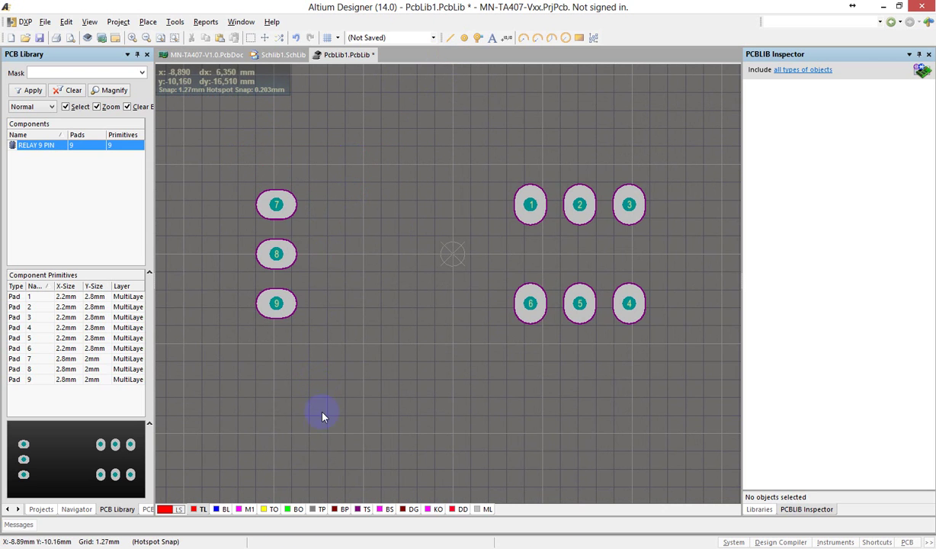
# Draw a closed rectangular body outline about 30.48 x 12.7 mm around all nine pads on Top Overlay with 0.5 mm line width
pyautogui.click(272, 509)
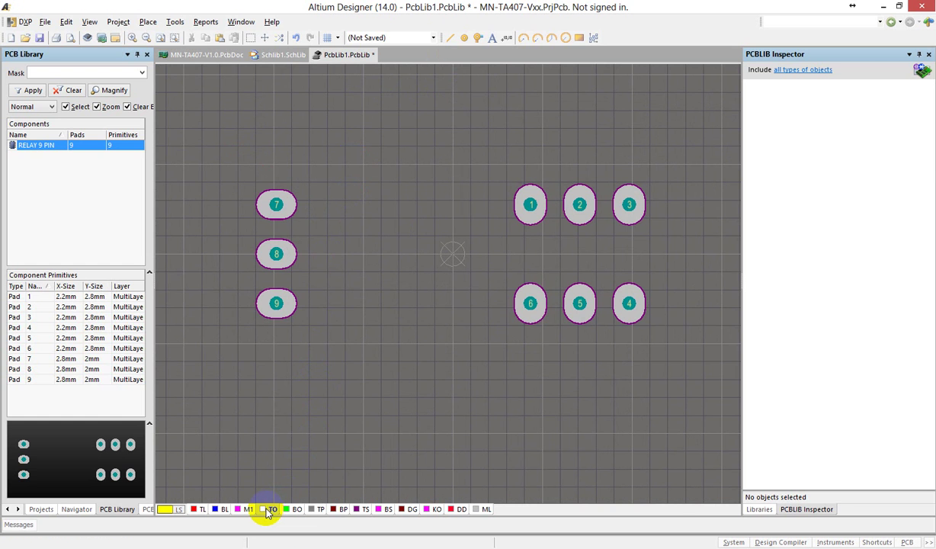
pyautogui.click(450, 37)
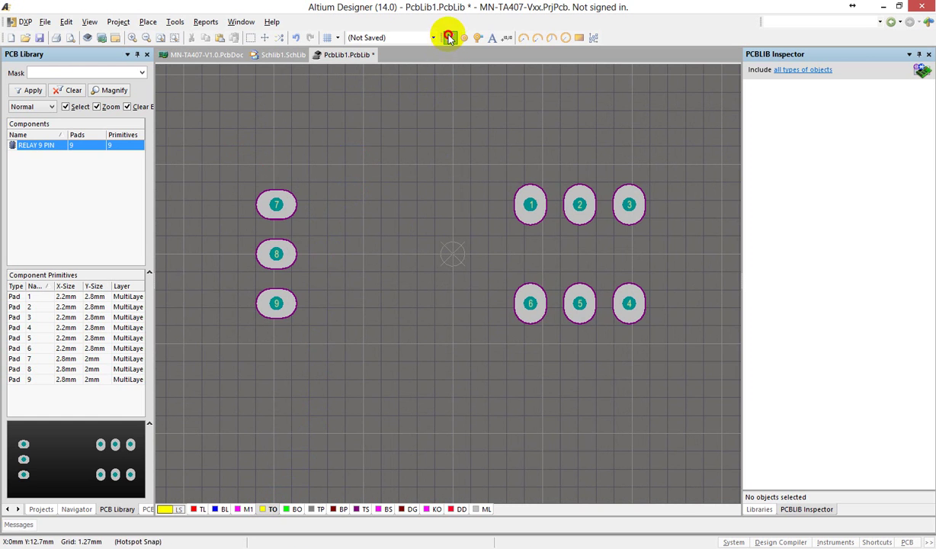
pyautogui.click(238, 163)
pyautogui.press('Tab')
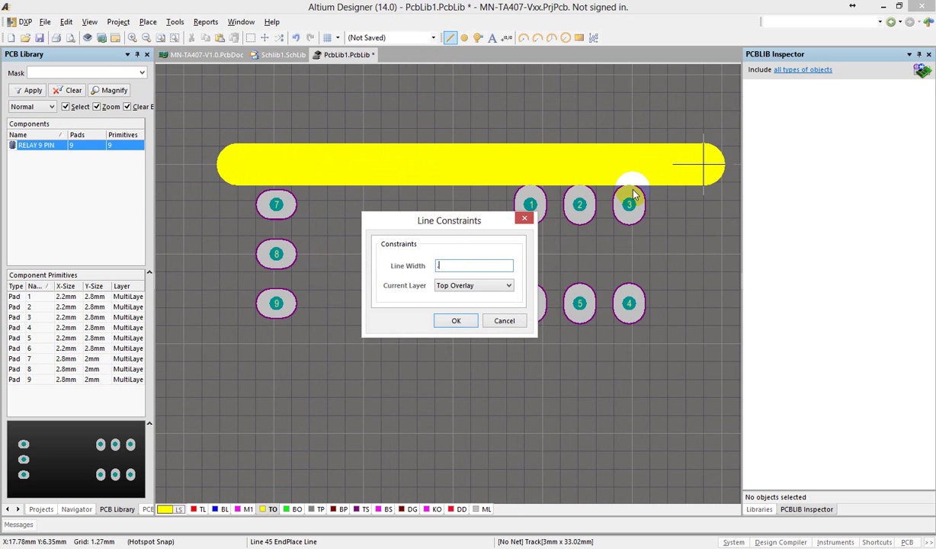
pyautogui.write('.5')
pyautogui.press('Return')
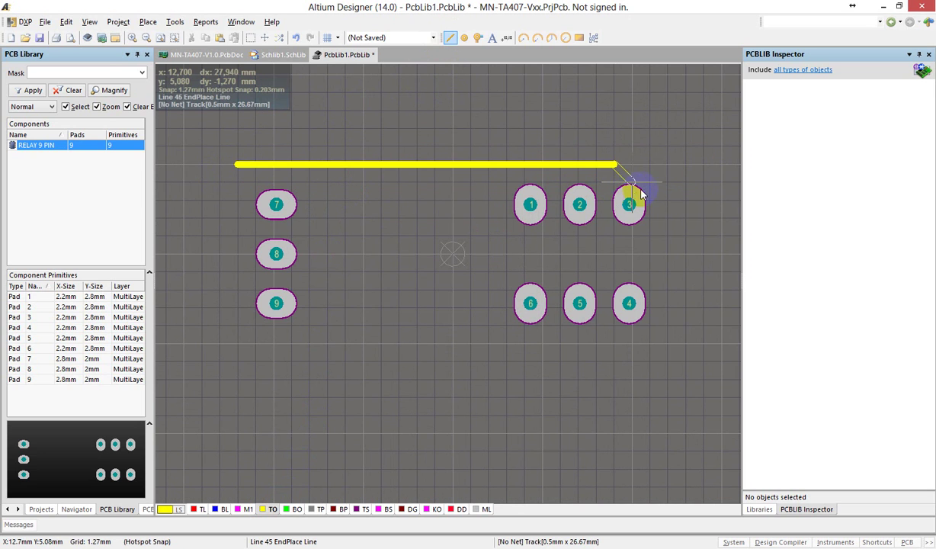
pyautogui.click(669, 164)
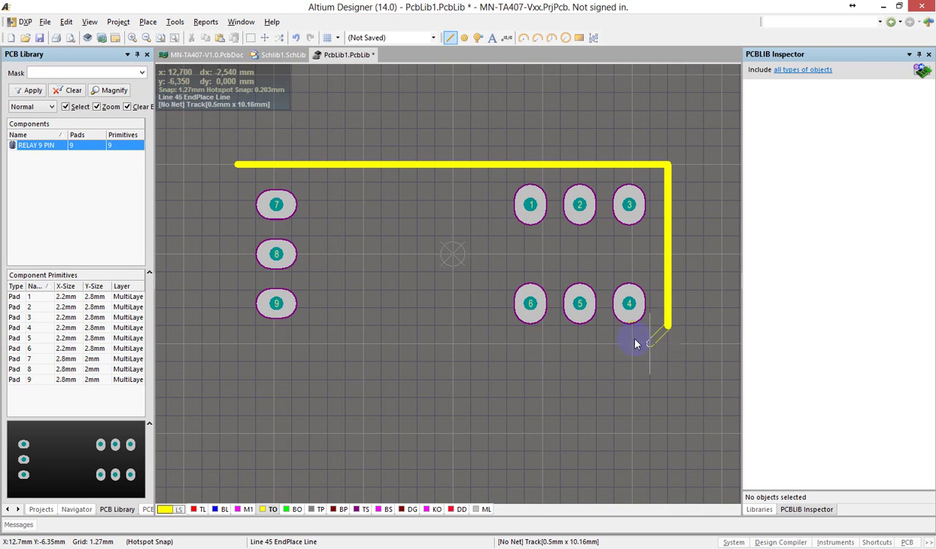
pyautogui.click(668, 343)
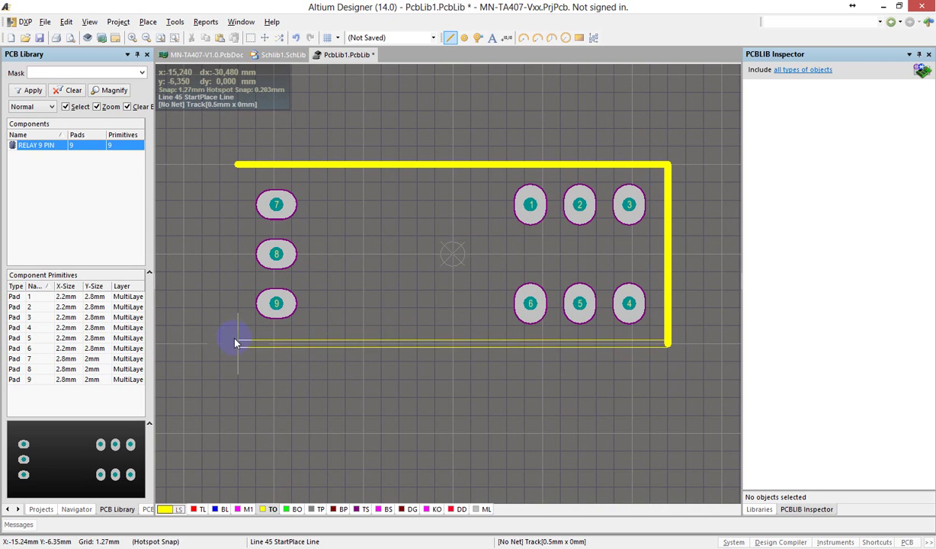
pyautogui.press('space')
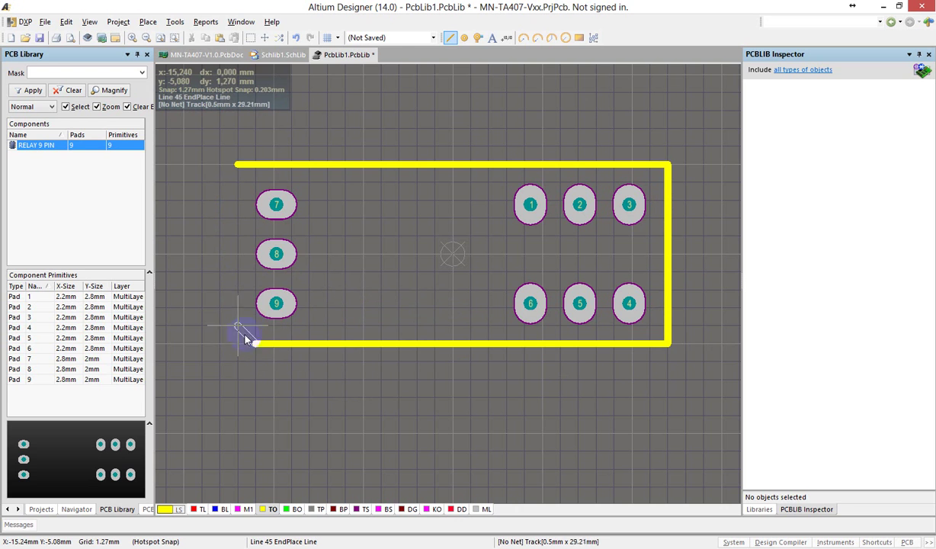
pyautogui.click(236, 343)
pyautogui.click(235, 165)
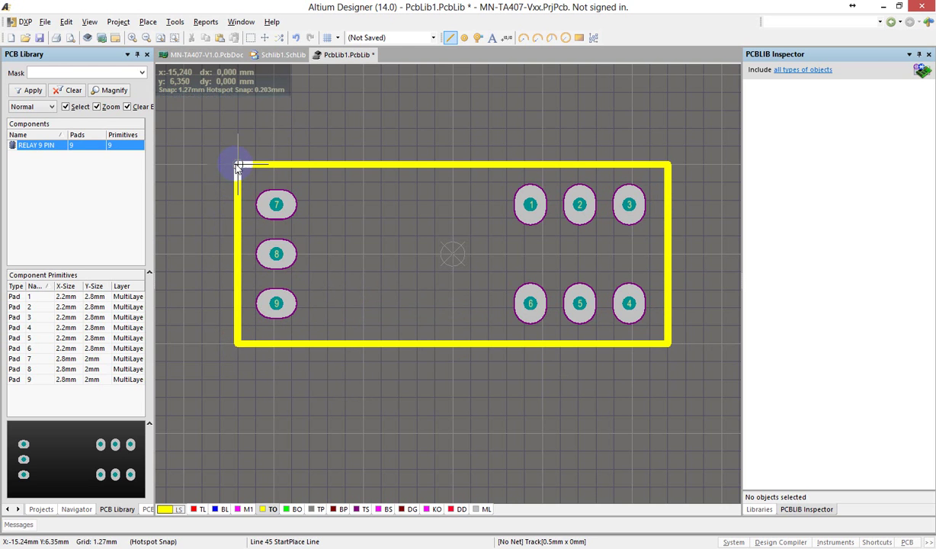
pyautogui.rightClick(187, 232)
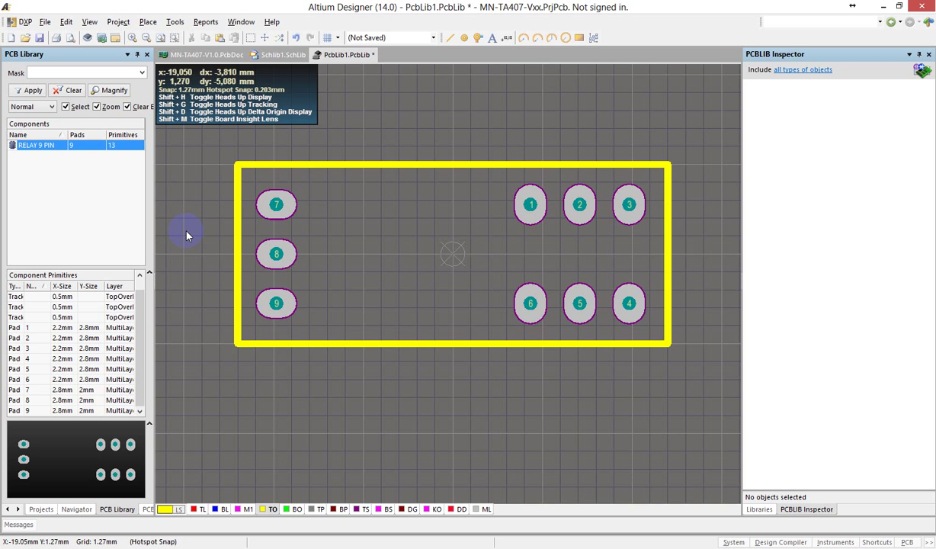
# Draw a bent Top Overlay line from pad 3 into the gap between the two pad rows, ending between pads 1 and 6
pyautogui.keyDown('ctrl'); pyautogui.scroll(1, 507, 237); pyautogui.keyUp('ctrl')
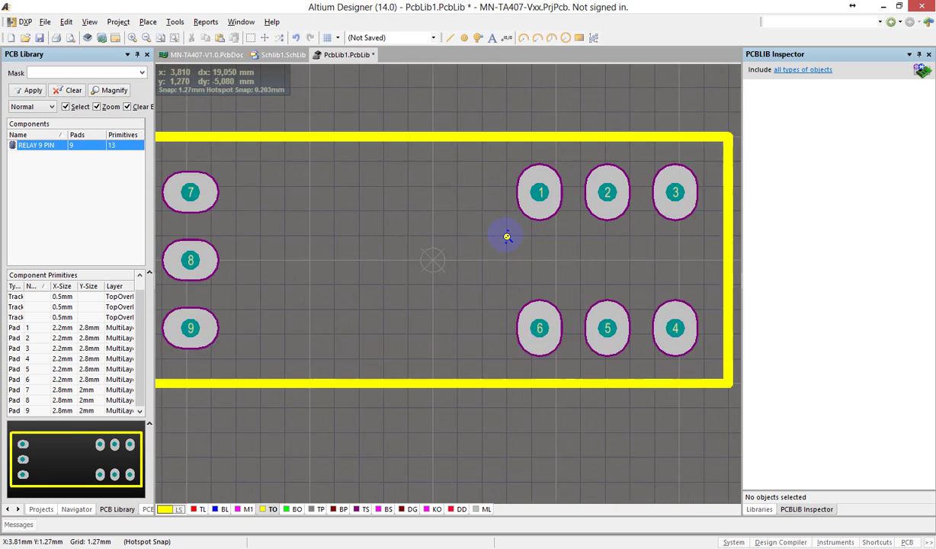
pyautogui.keyDown('ctrl'); pyautogui.scroll(1, 496, 282); pyautogui.keyUp('ctrl')
pyautogui.keyDown('ctrl'); pyautogui.scroll(-2, 458, 278); pyautogui.keyUp('ctrl')
pyautogui.click(452, 39)
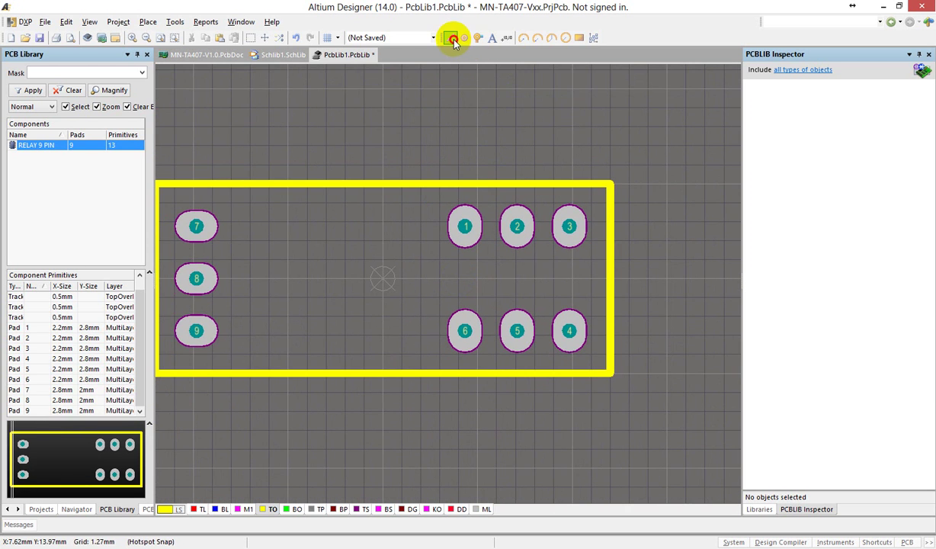
pyautogui.click(569, 225)
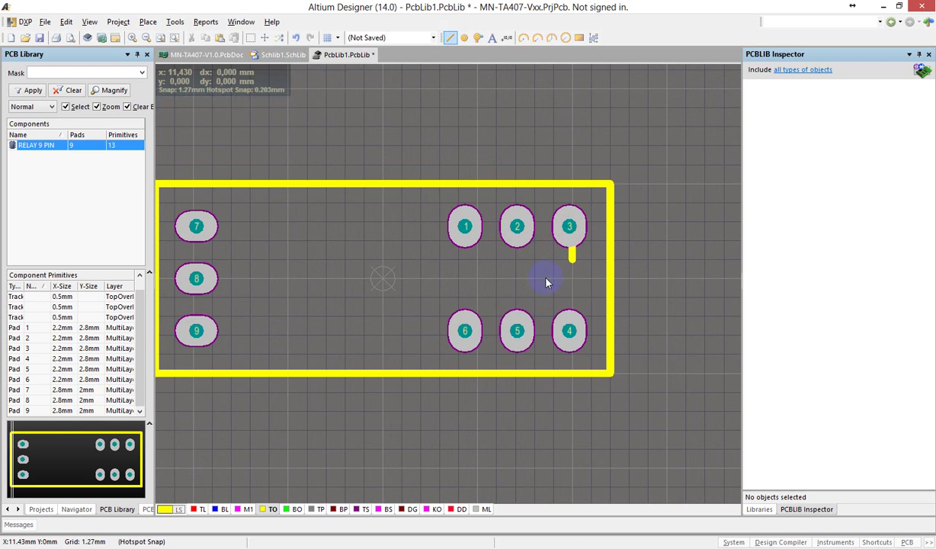
pyautogui.click(553, 279)
pyautogui.click(461, 279)
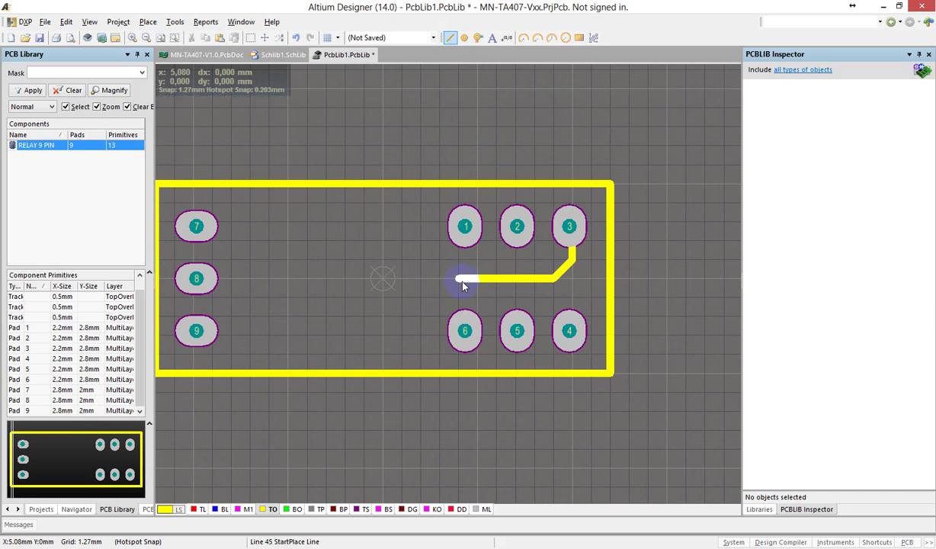
pyautogui.rightClick(443, 270)
# Save the footprint library as PcbLib1 in the Power5v folder
pyautogui.keyDown('ctrl'); pyautogui.scroll(-2, 440, 184); pyautogui.keyUp('ctrl')
pyautogui.keyDown('ctrl'); pyautogui.scroll(-2, 440, 184); pyautogui.keyUp('ctrl')
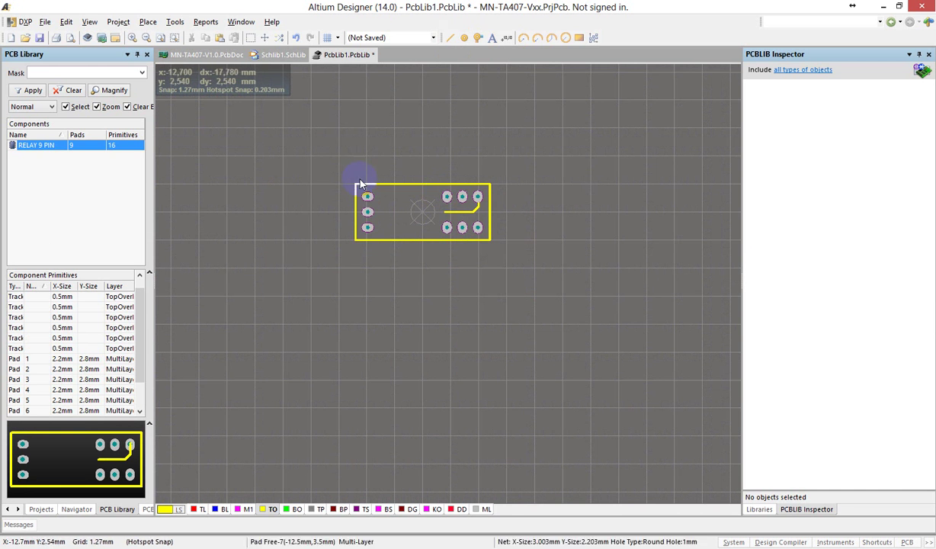
pyautogui.click(38, 38)
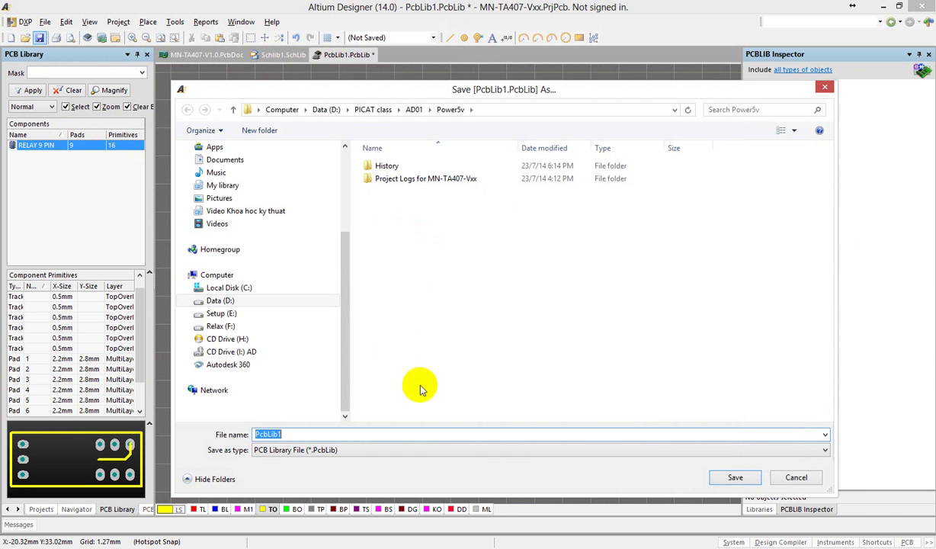
pyautogui.click(735, 478)
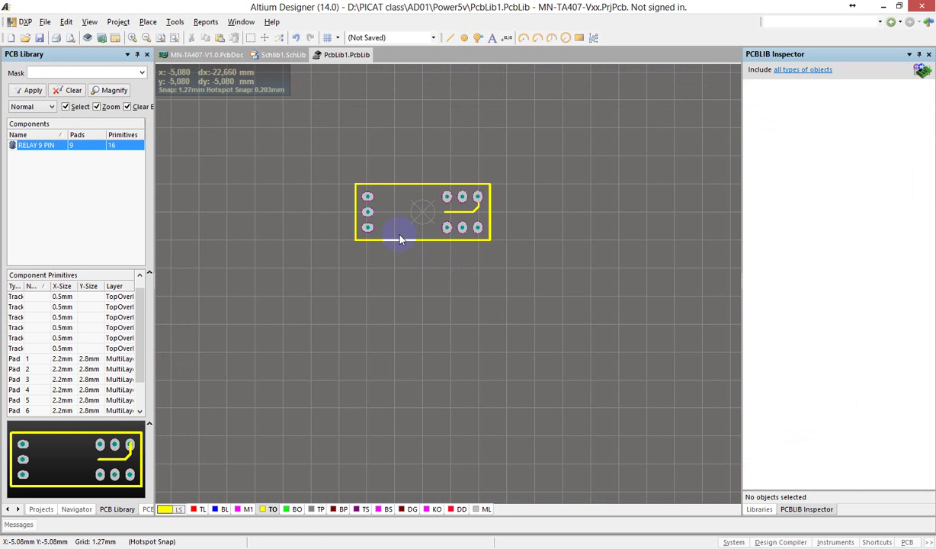
pyautogui.keyDown('ctrl'); pyautogui.scroll(2, 401, 190); pyautogui.keyUp('ctrl')
pyautogui.keyDown('ctrl'); pyautogui.scroll(1, 404, 187); pyautogui.keyUp('ctrl')
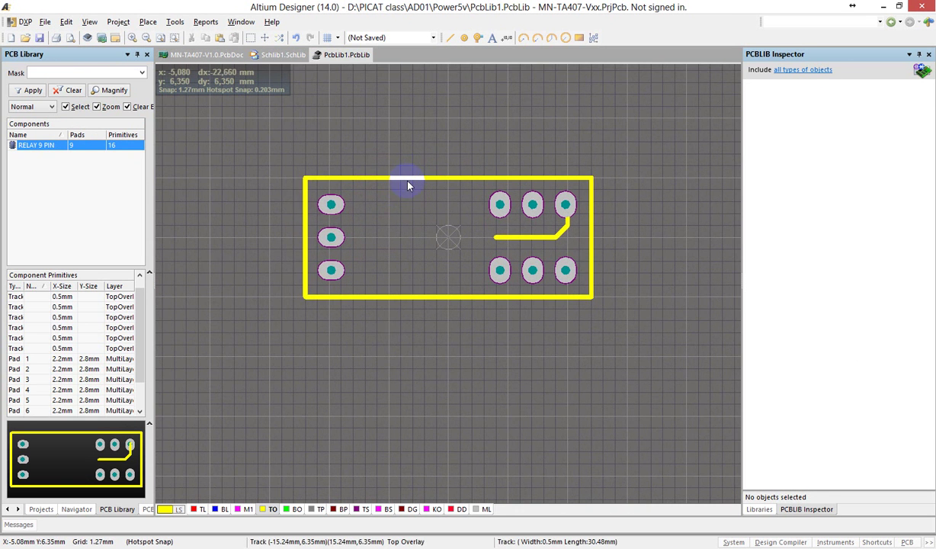
pyautogui.click(417, 180)
pyautogui.click(374, 152)
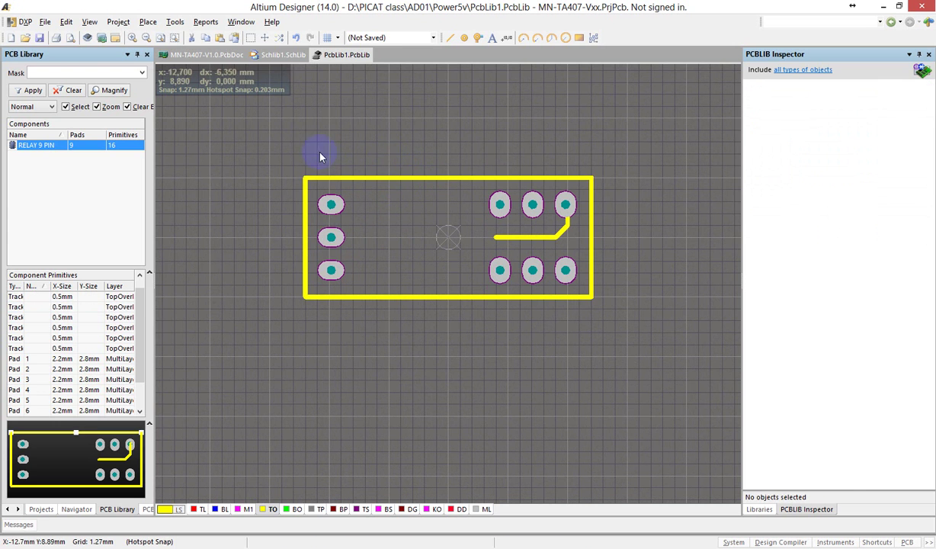
# Add the Relay 9 pin footprint from PcbLib1.PcbLib to the relay symbol in Schlib1.SchLib
pyautogui.click(275, 54)
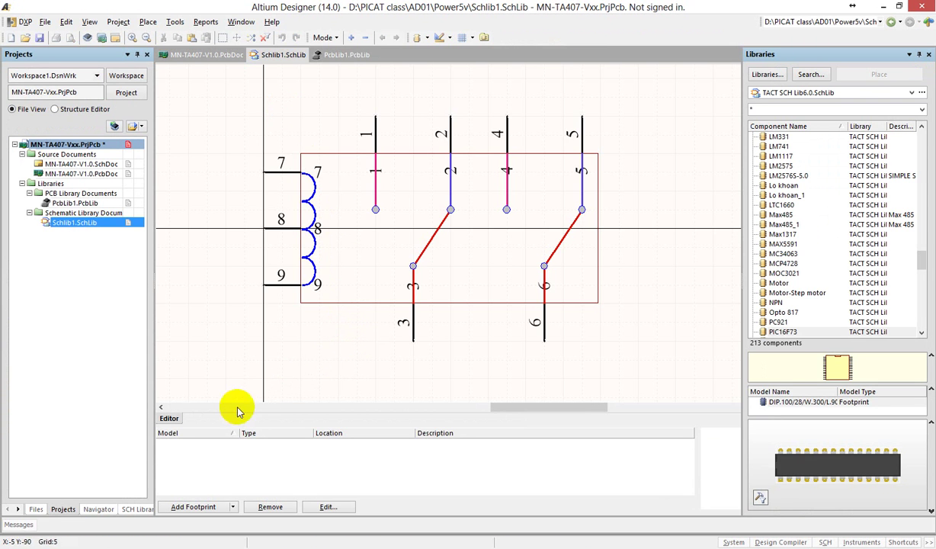
pyautogui.click(213, 507)
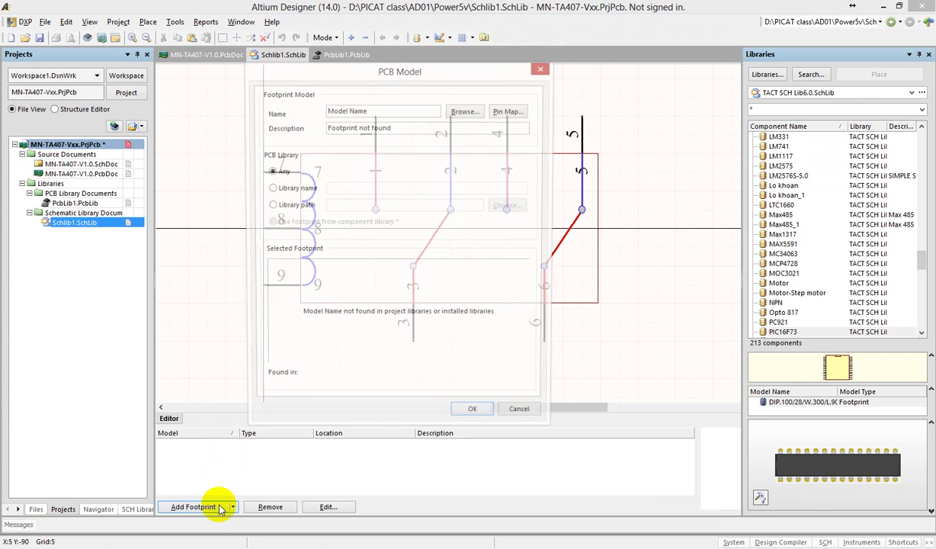
pyautogui.click(455, 113)
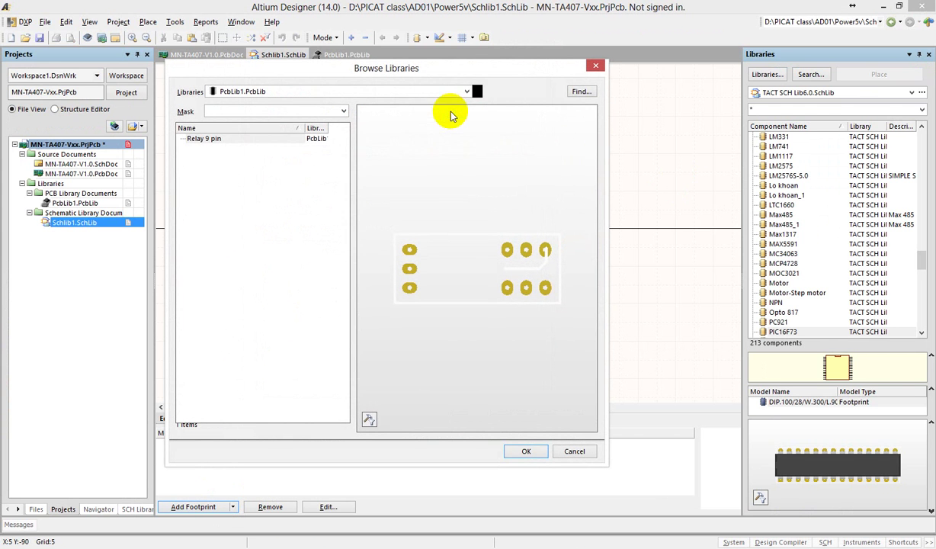
pyautogui.click(219, 142)
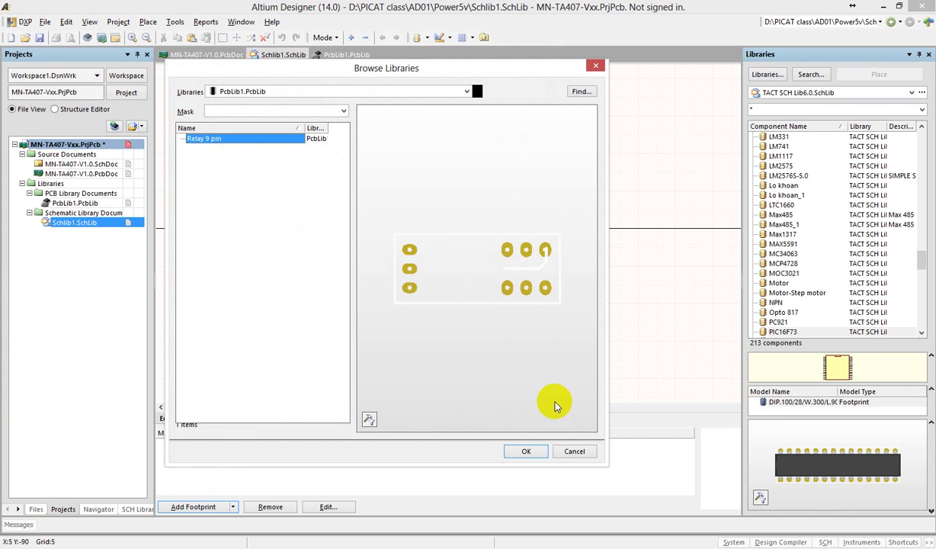
pyautogui.click(525, 451)
pyautogui.click(471, 417)
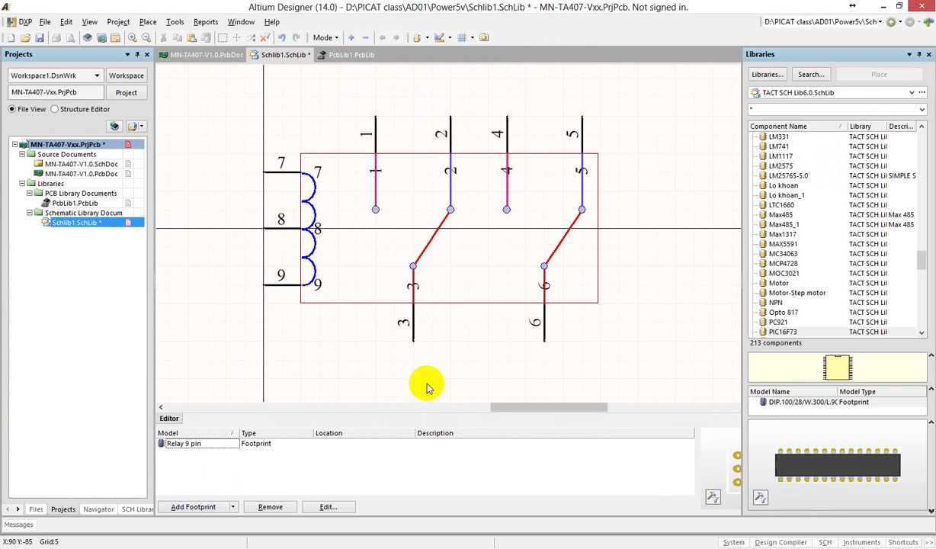
# Save the schematic library and enlarge the footprint preview of the Relay 9 pin model
pyautogui.click(39, 37)
pyautogui.click(183, 443)
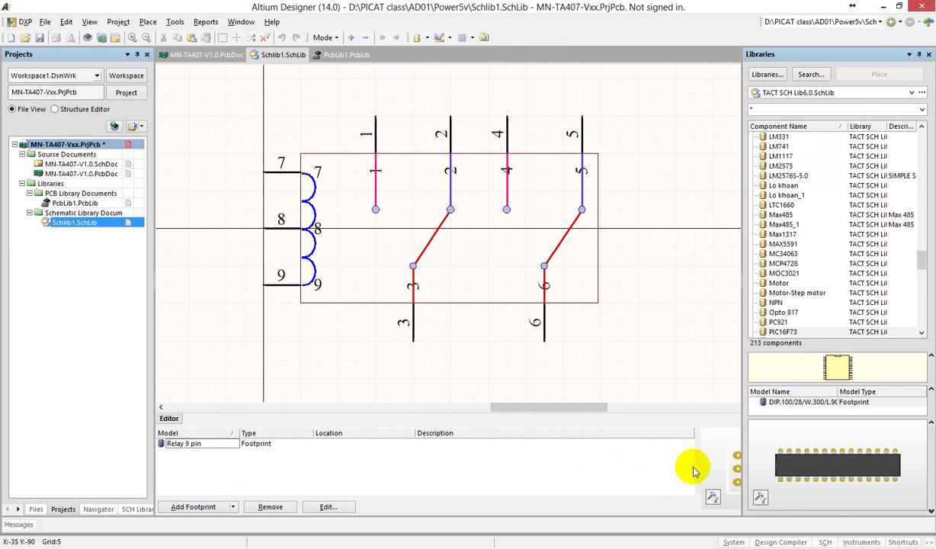
pyautogui.moveTo(695, 468); pyautogui.dragTo(484, 464)
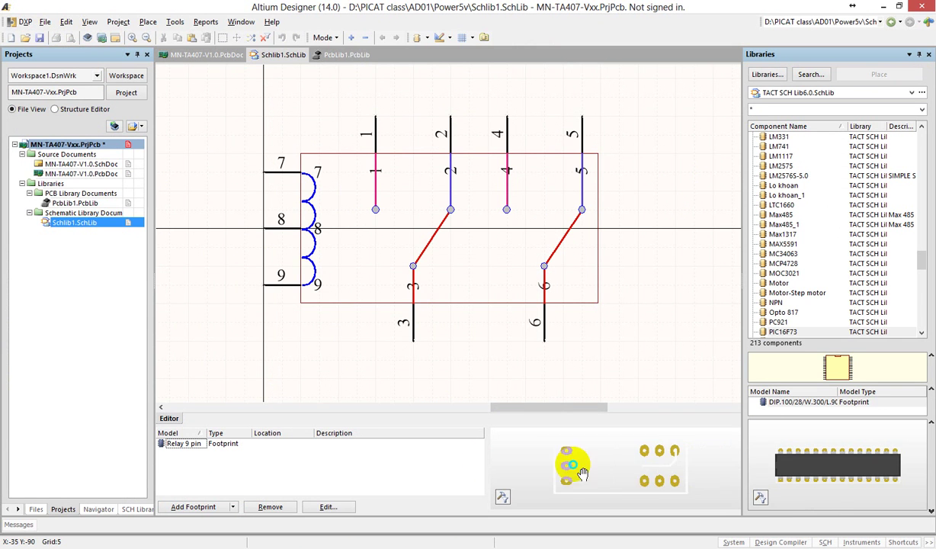
pyautogui.keyDown('ctrl'); pyautogui.scroll(-2, 650, 225); pyautogui.keyUp('ctrl')
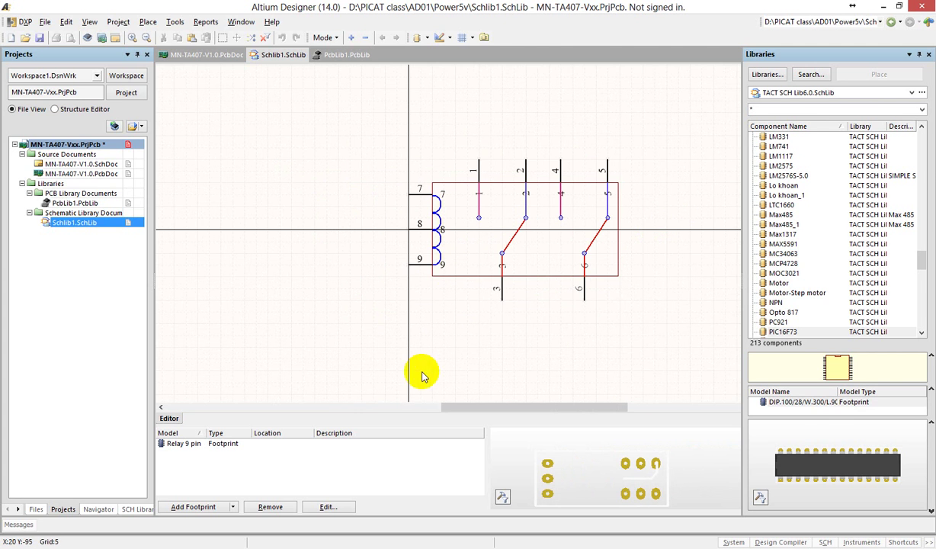
# Switch to the Cốc Cốc web browser and open a new tab
pyautogui.hotkey('alt', 'Tab')
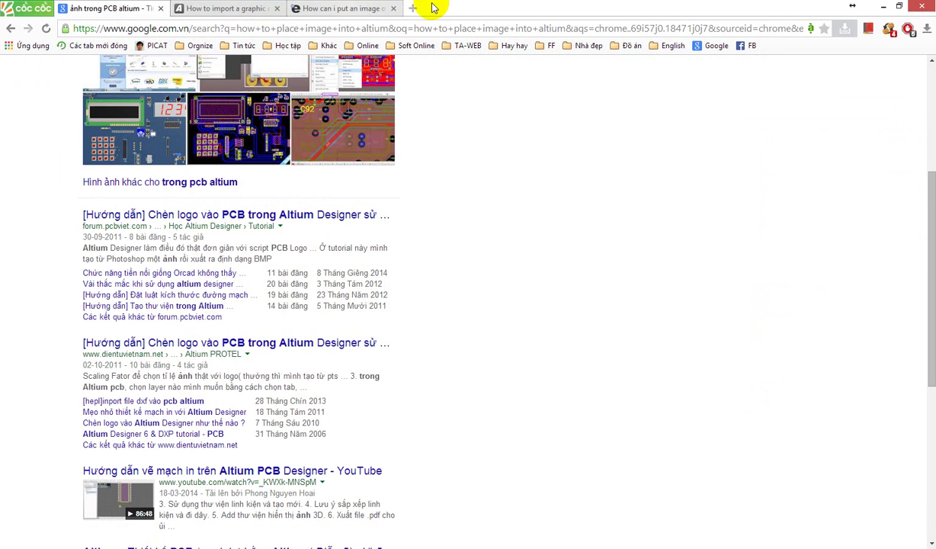
pyautogui.click(413, 8)
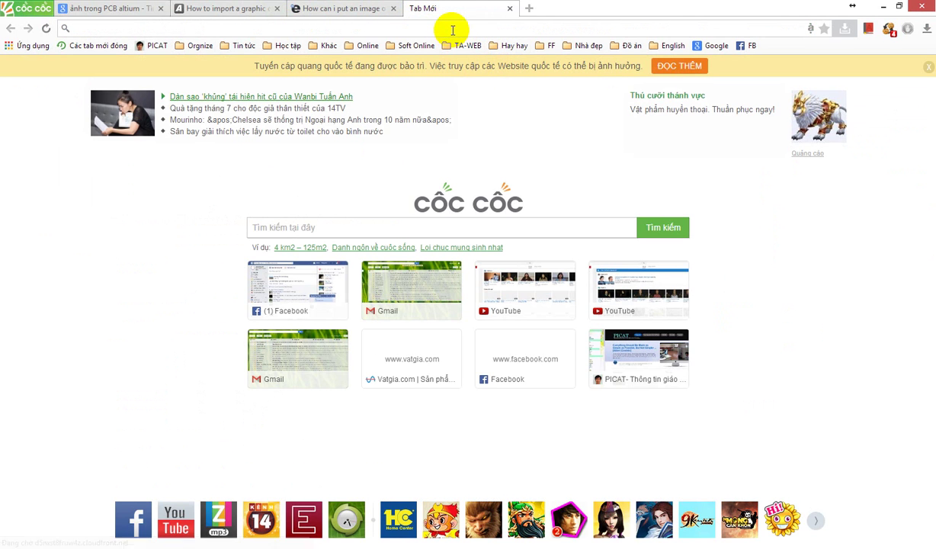
pyautogui.write('ho')
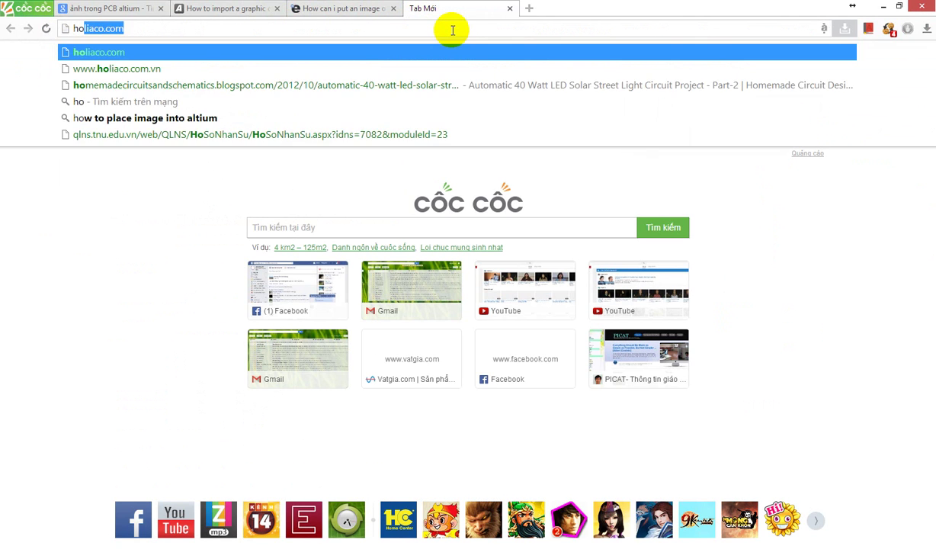
pyautogui.write('w to')
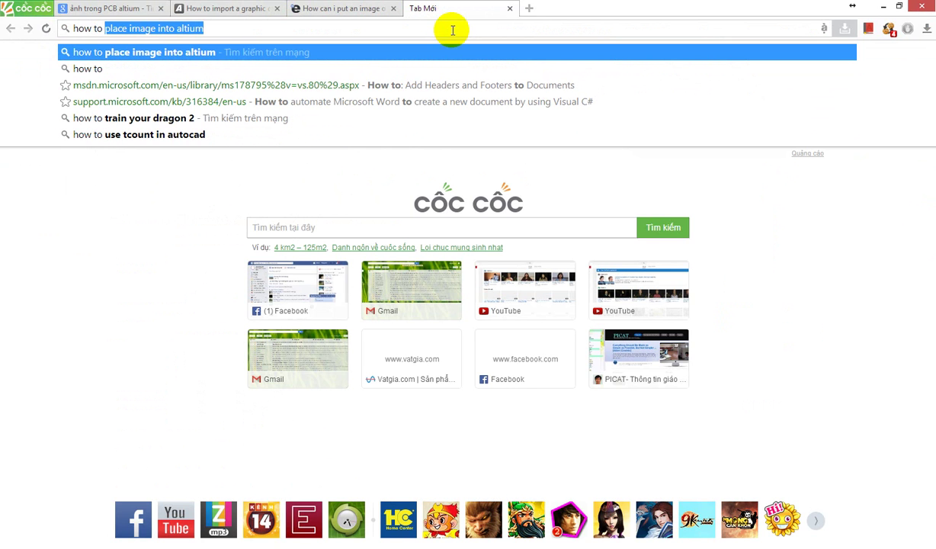
pyautogui.press('BackSpace')
pyautogui.press('BackSpace')
pyautogui.press('BackSpace')
pyautogui.press('BackSpace')
pyautogui.press('BackSpace')
pyautogui.press('BackSpace')
pyautogui.press('BackSpace')
pyautogui.press('BackSpace')
# Search the web for "3d altium library download" and open the PCB 3D result about importing a 3D model into a footprint in a new tab
pyautogui.write('3')
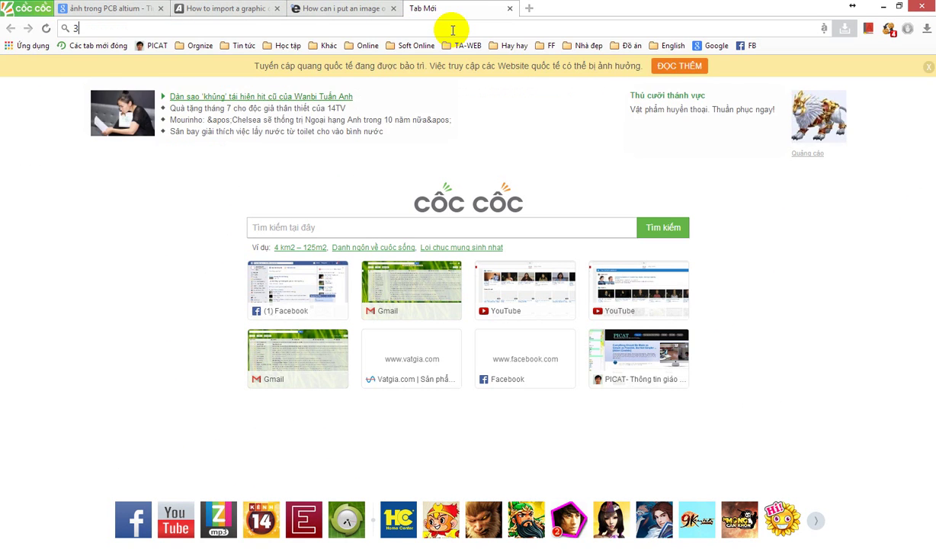
pyautogui.write('d alti')
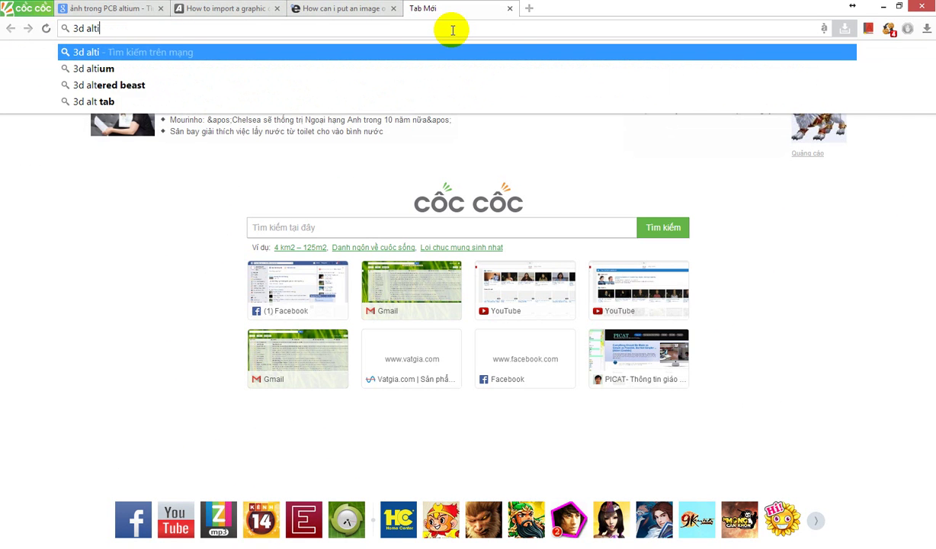
pyautogui.write('um')
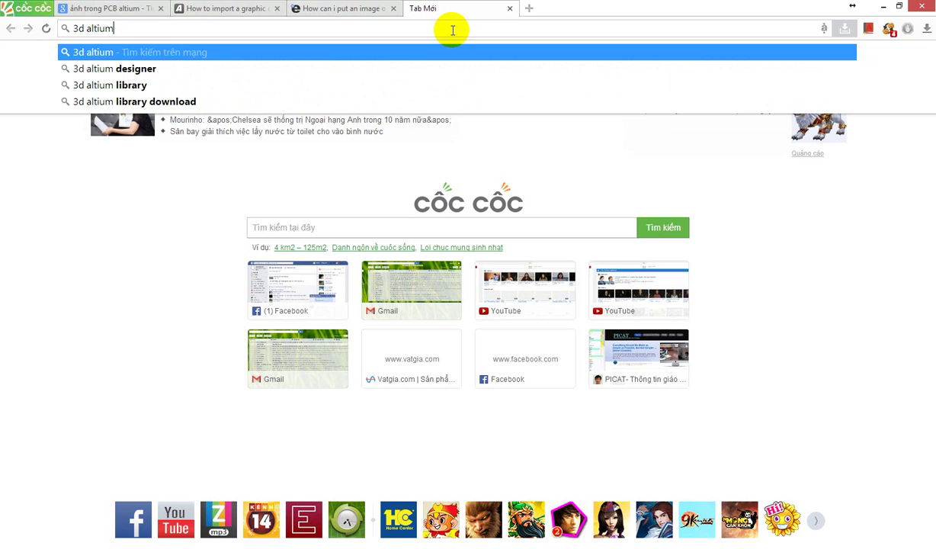
pyautogui.press('Down')
pyautogui.press('Down')
pyautogui.press('Down')
pyautogui.press('Return')
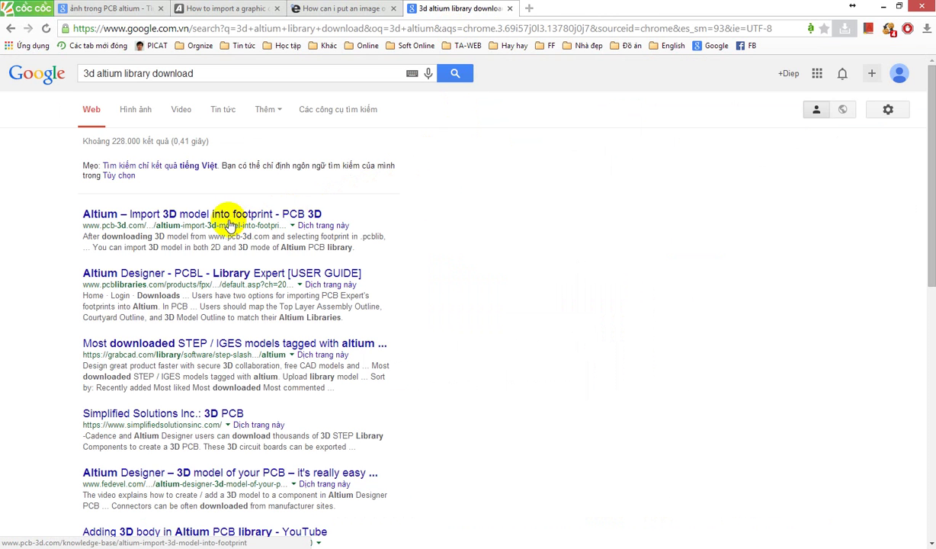
pyautogui.middleClick(227, 217)
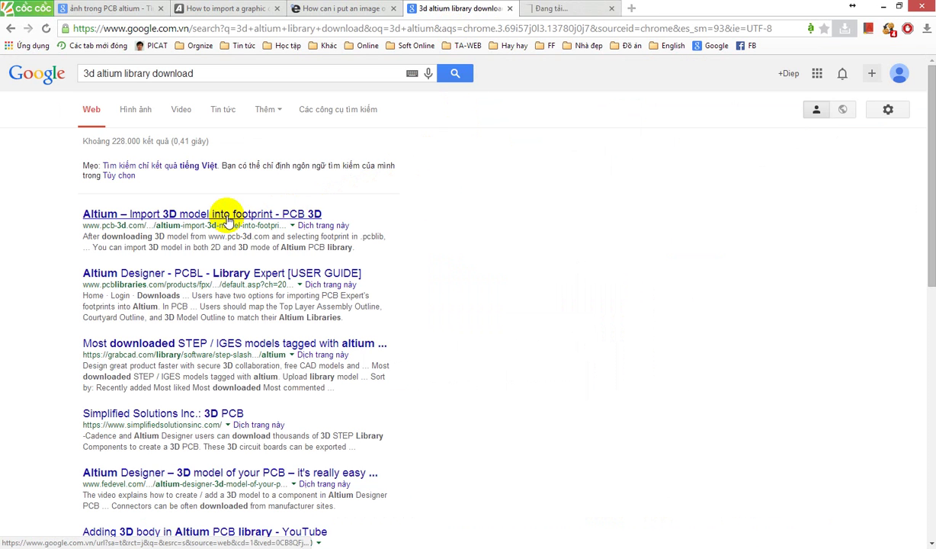
# Open the PCB Library Expert user guide result in a new tab and read the PCB 3D article on importing models into footprints
pyautogui.middleClick(193, 276)
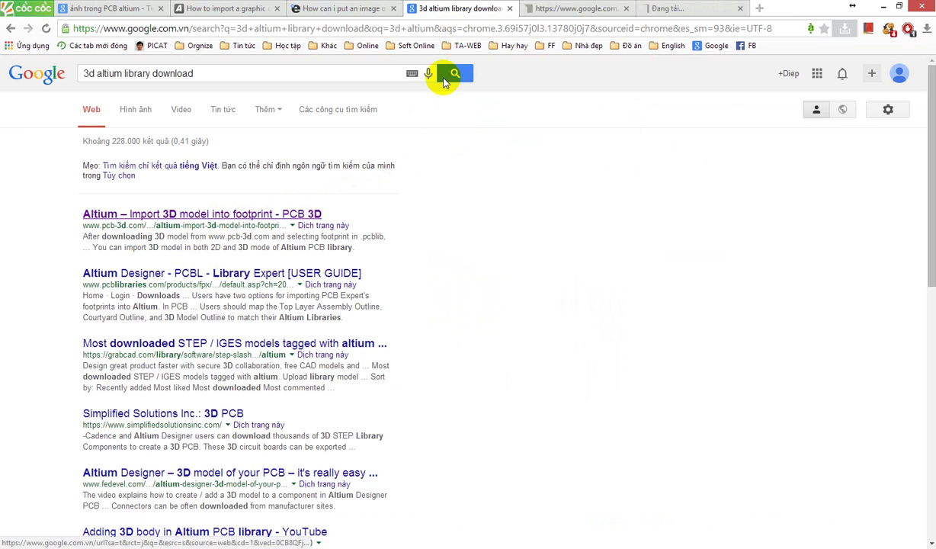
pyautogui.click(555, 8)
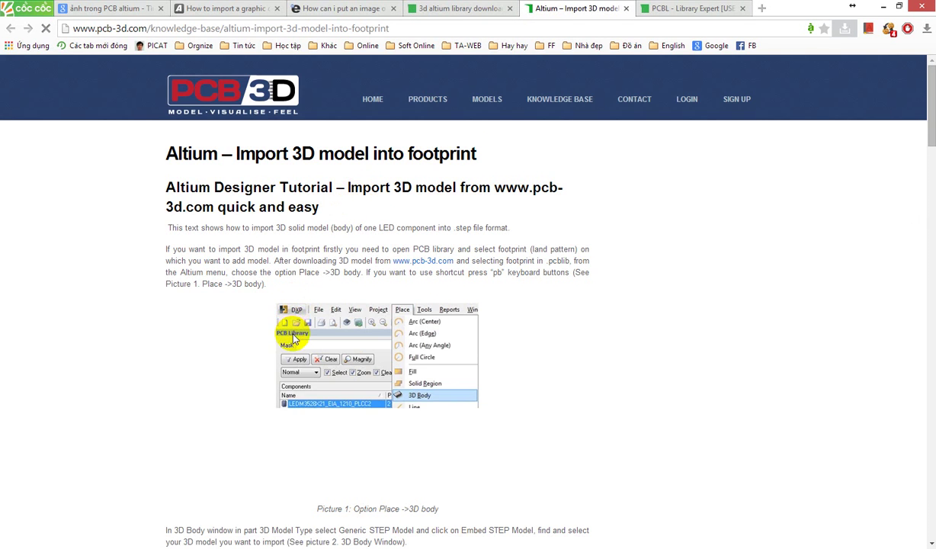
pyautogui.scroll(-2, 290, 305)
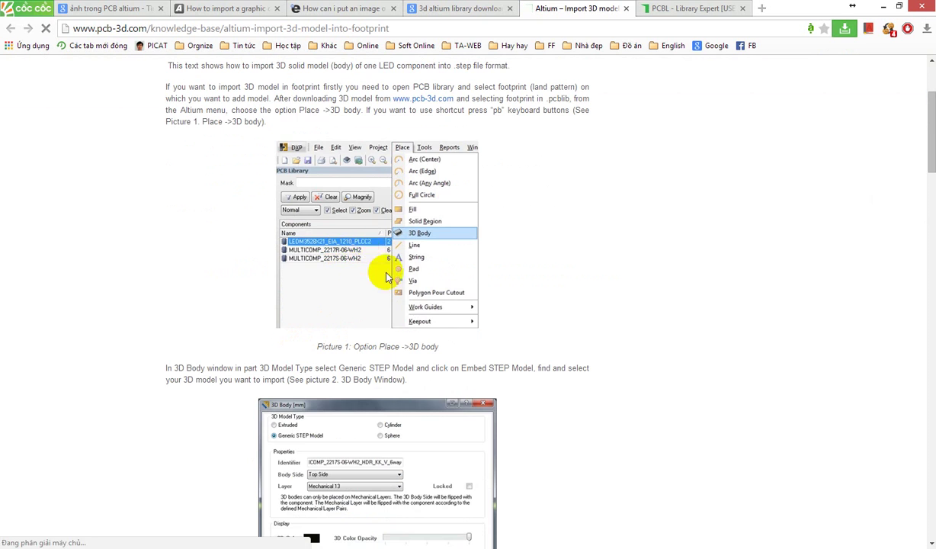
pyautogui.scroll(-3, 386, 278)
pyautogui.scroll(2, 389, 268)
pyautogui.scroll(2, 327, 172)
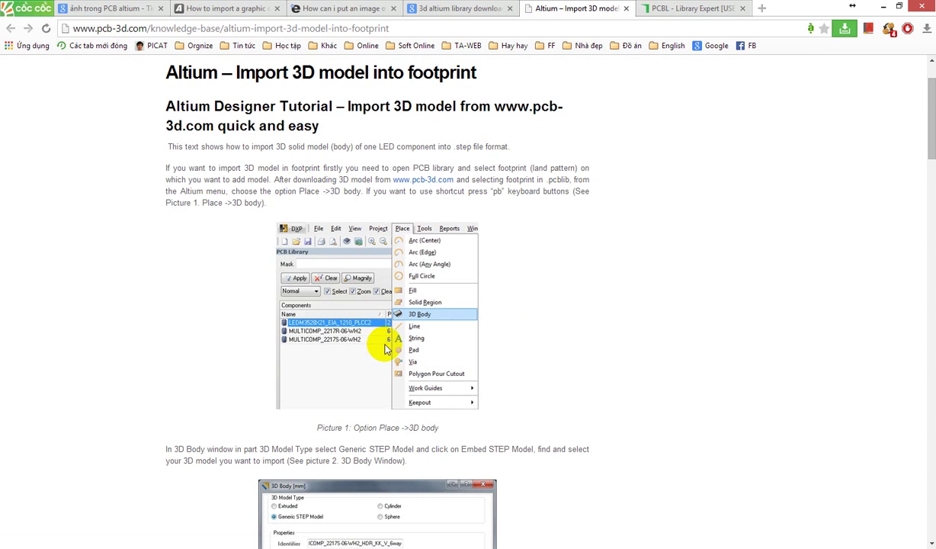
pyautogui.scroll(-7, 381, 343)
pyautogui.scroll(-10, 385, 352)
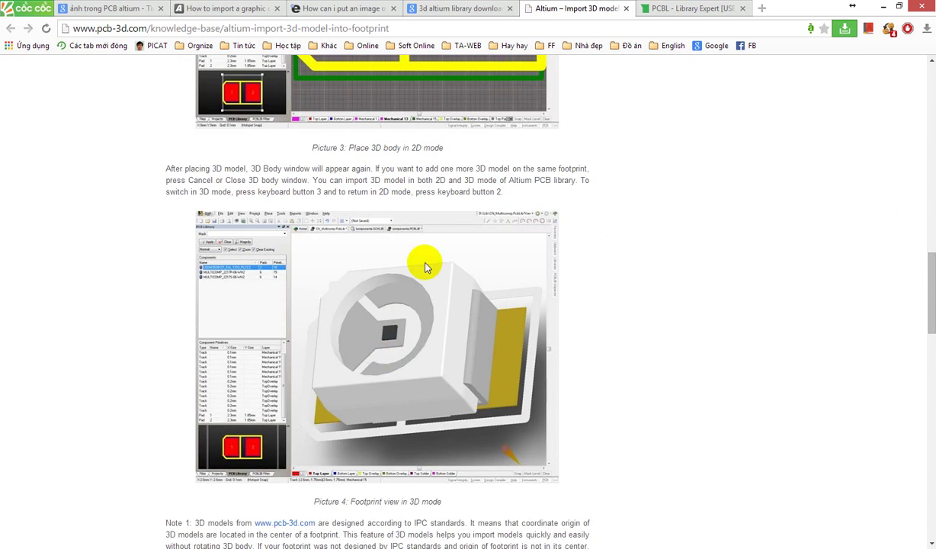
pyautogui.scroll(1, 301, 209)
pyautogui.scroll(-2, 492, 169)
# Examine the PCB Library Expert user guide's instructions for importing footprints into Altium Designer
pyautogui.click(670, 9)
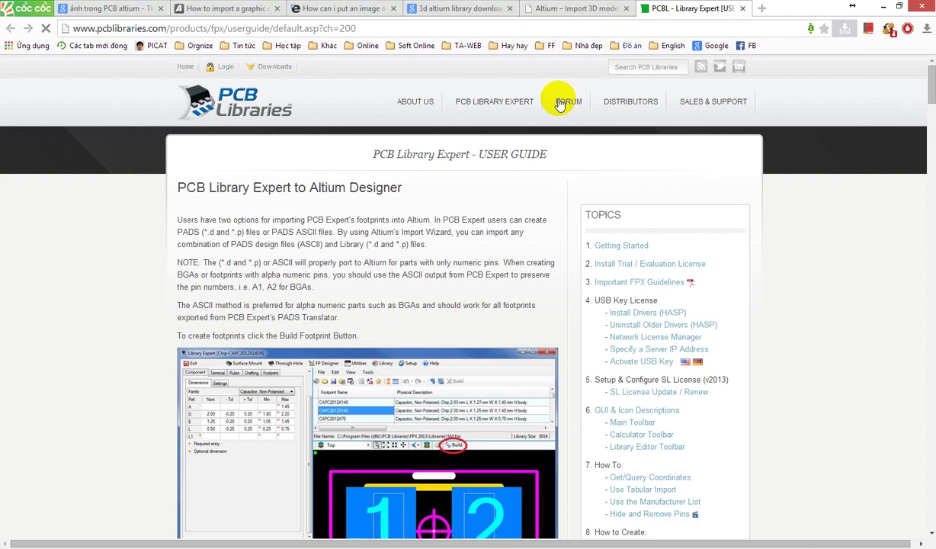
pyautogui.scroll(-2, 354, 252)
pyautogui.scroll(-5, 353, 257)
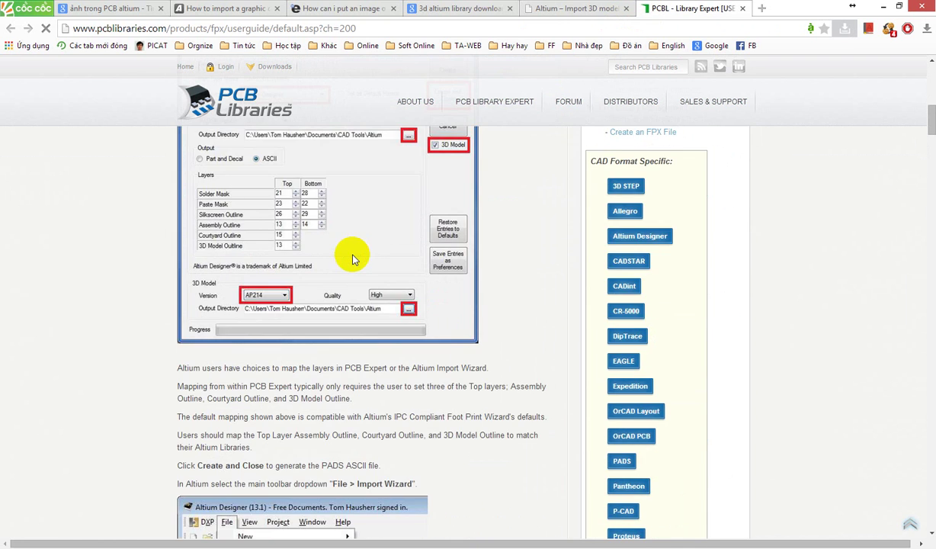
pyautogui.scroll(-8, 355, 261)
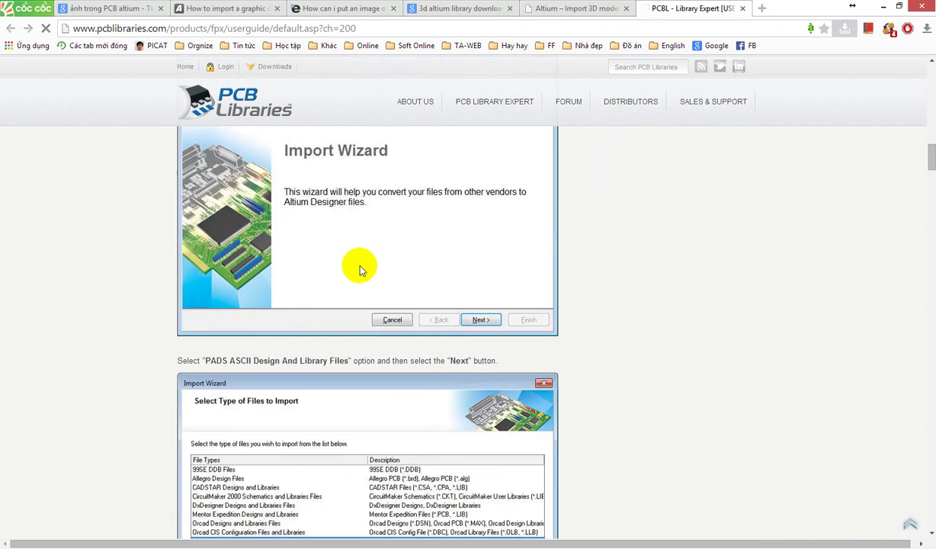
pyautogui.scroll(-10, 361, 270)
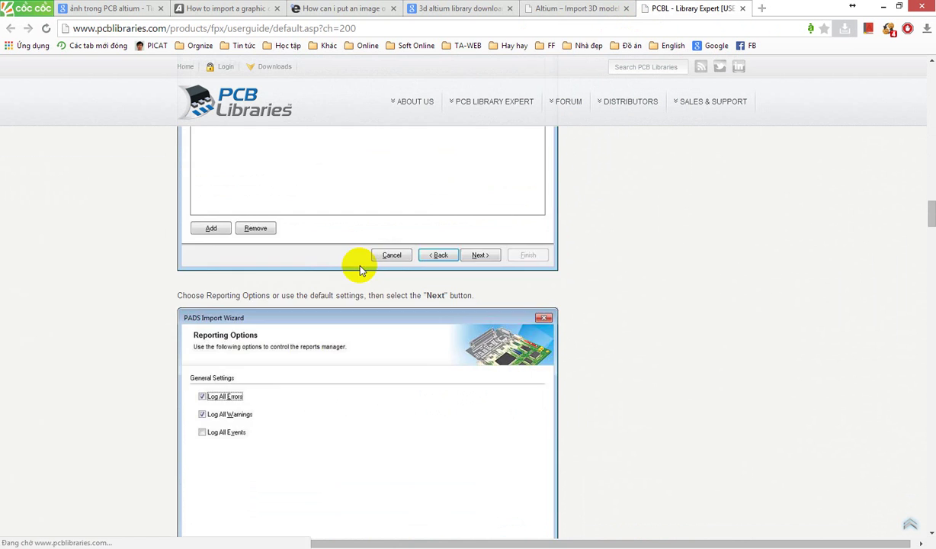
pyautogui.scroll(-8, 360, 268)
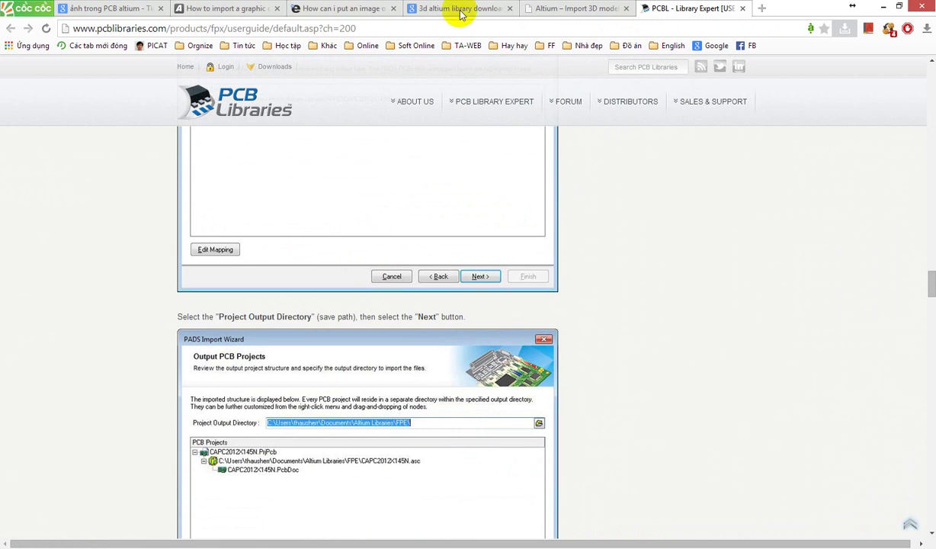
# Search the web for "web page to 3d altium library download" and open the dientuvietnam.net thread on 3D libraries for Altium Designer 6.8
pyautogui.click(539, 9)
pyautogui.click(431, 9)
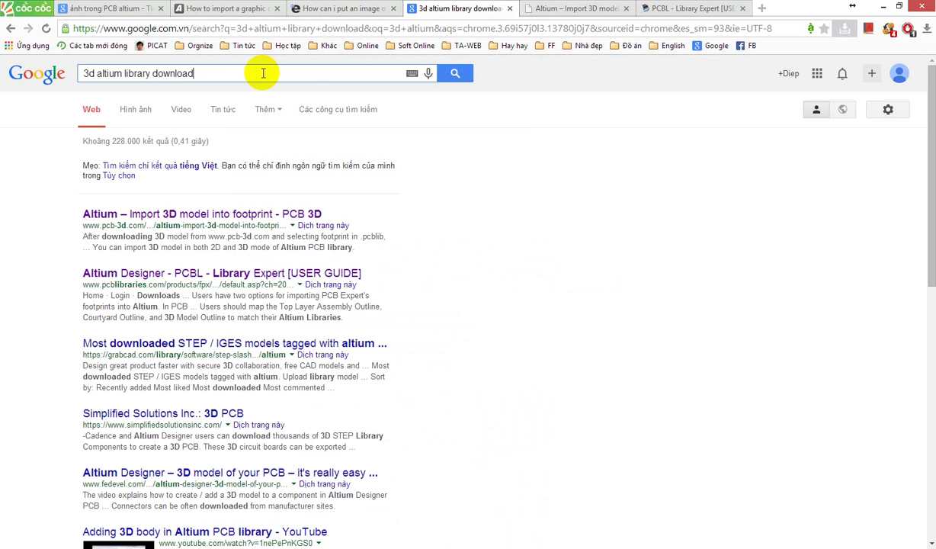
pyautogui.click(196, 73)
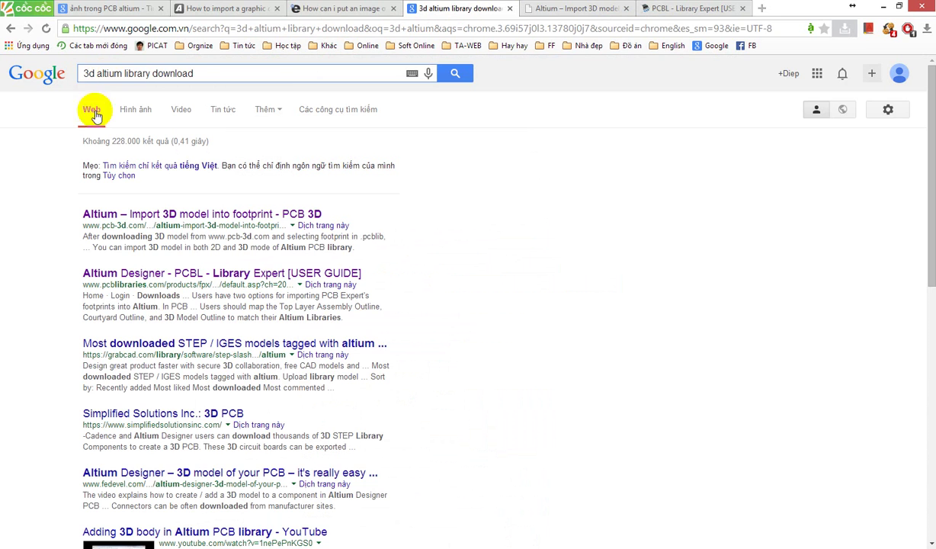
pyautogui.write('eb ')
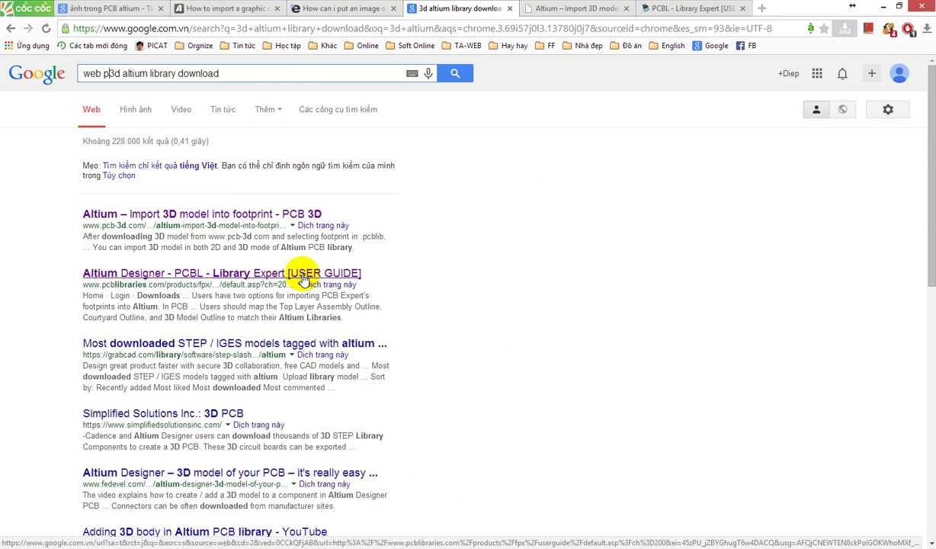
pyautogui.write('page ')
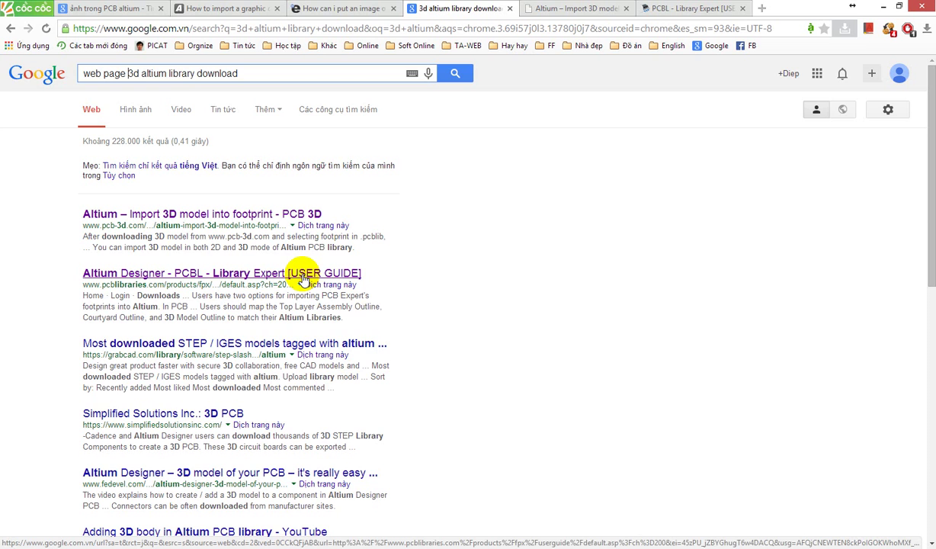
pyautogui.write('to')
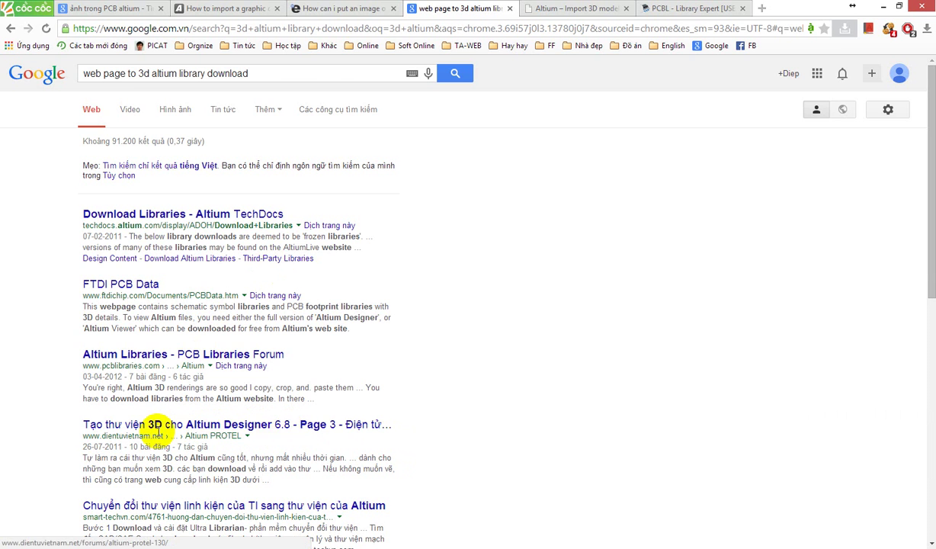
pyautogui.scroll(-2, 156, 431)
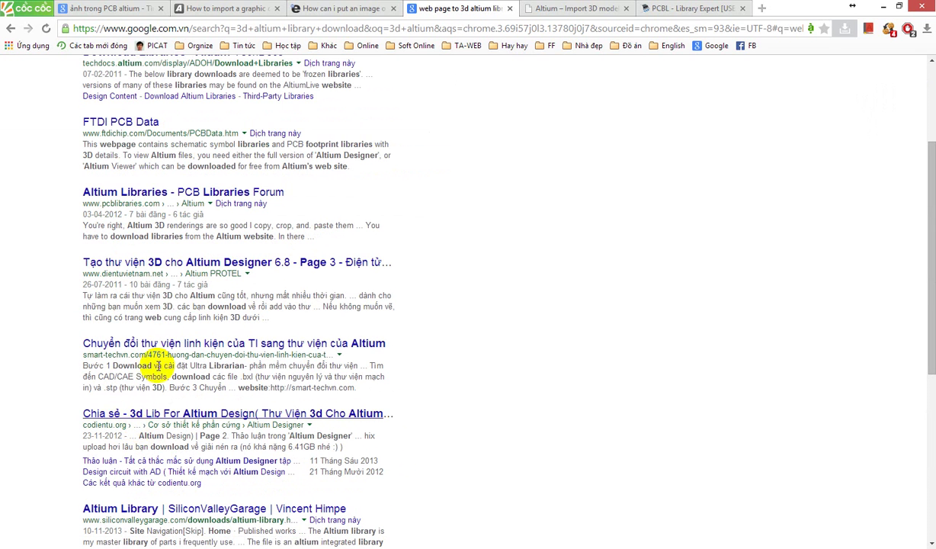
pyautogui.click(312, 272)
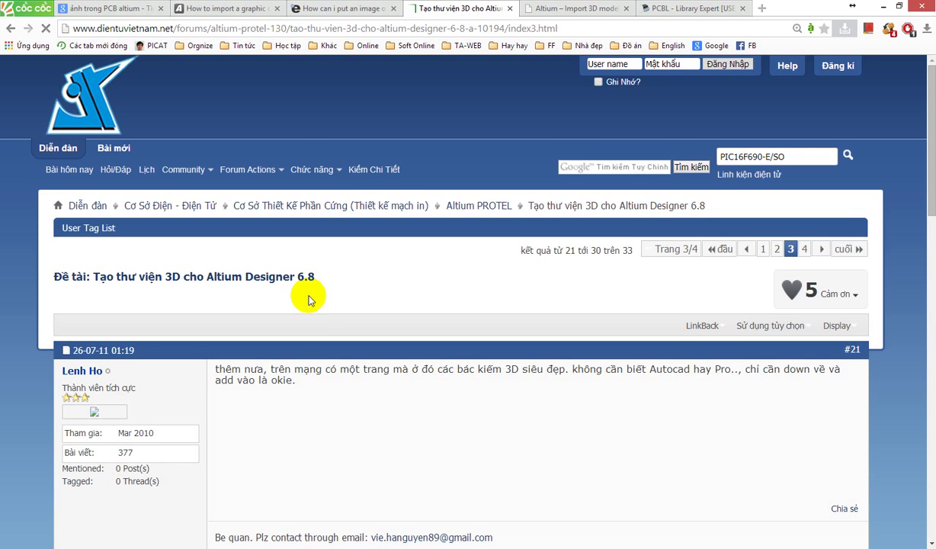
pyautogui.scroll(-6, 309, 300)
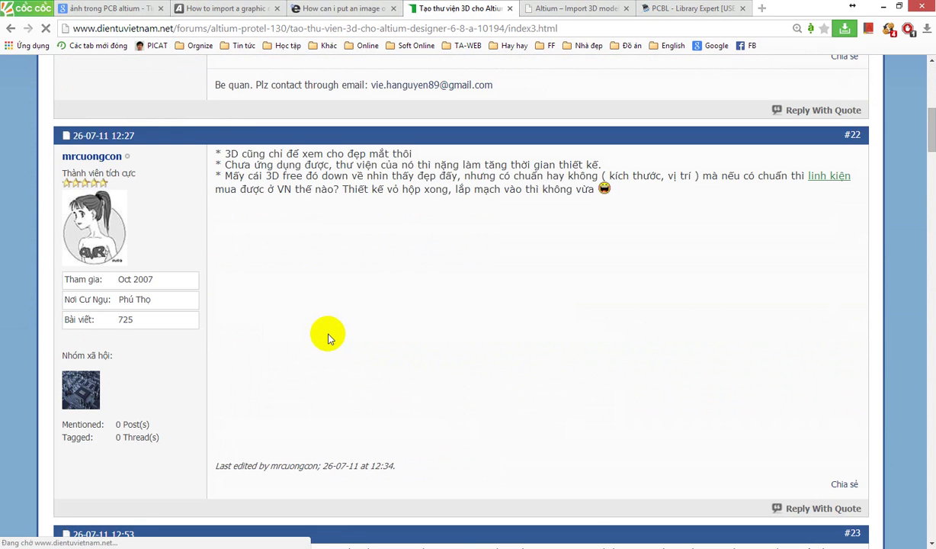
pyautogui.scroll(-4, 476, 263)
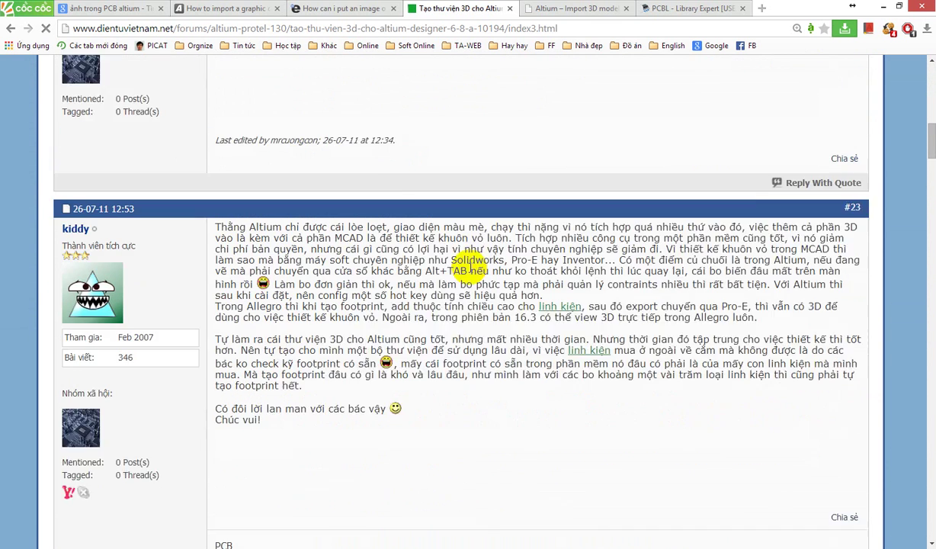
pyautogui.scroll(-4, 466, 265)
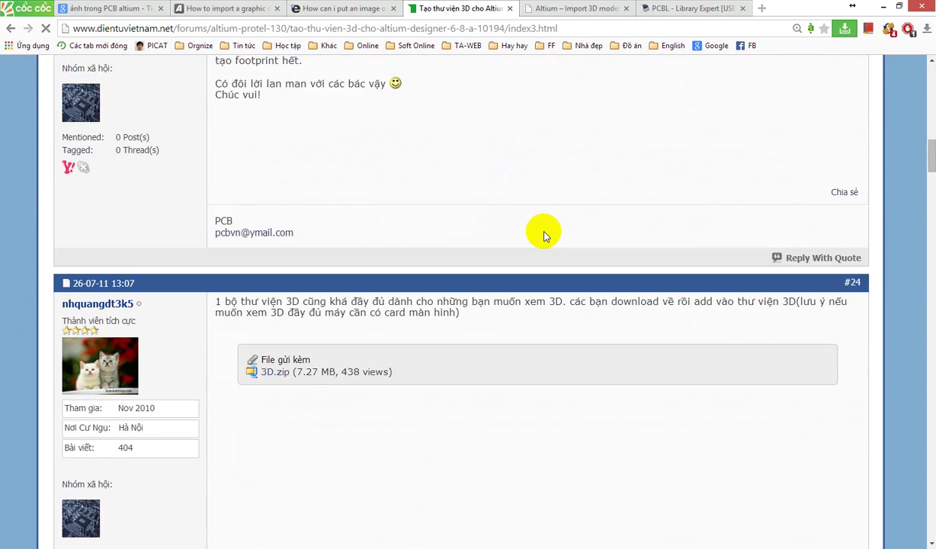
pyautogui.scroll(-2, 544, 236)
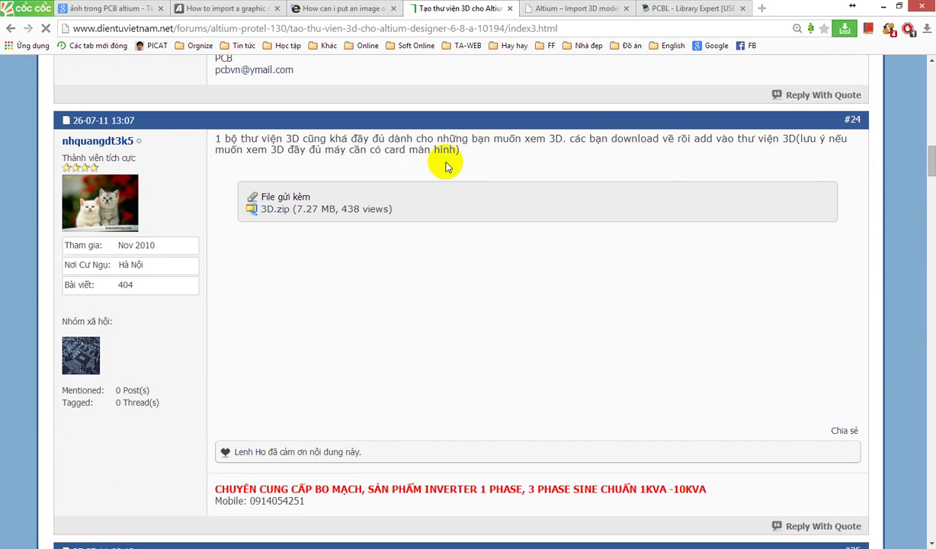
pyautogui.scroll(-4, 454, 183)
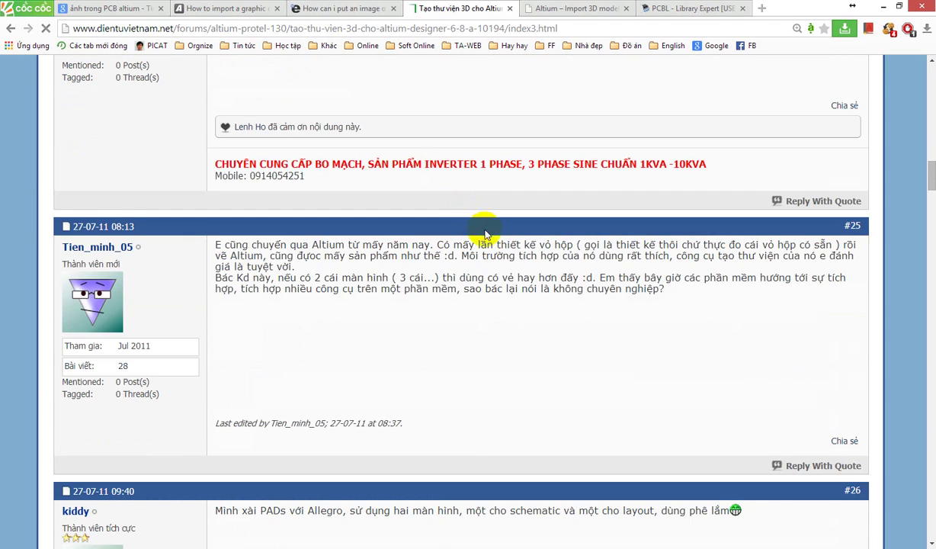
pyautogui.scroll(-9, 485, 234)
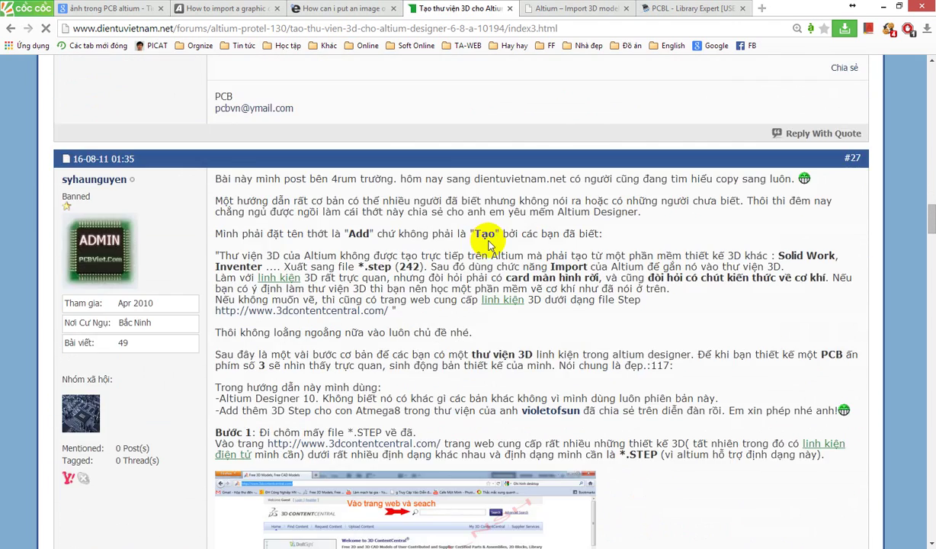
pyautogui.scroll(-2, 488, 244)
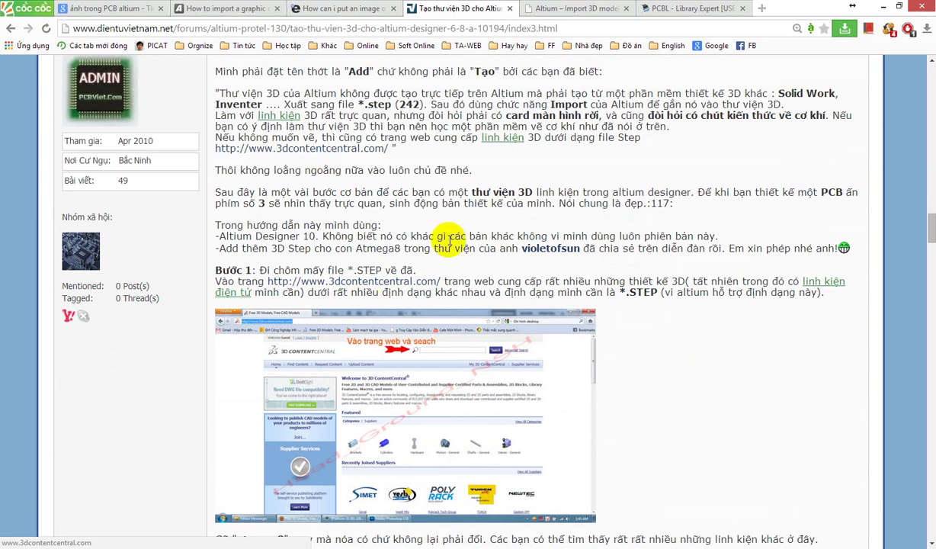
pyautogui.scroll(1, 422, 169)
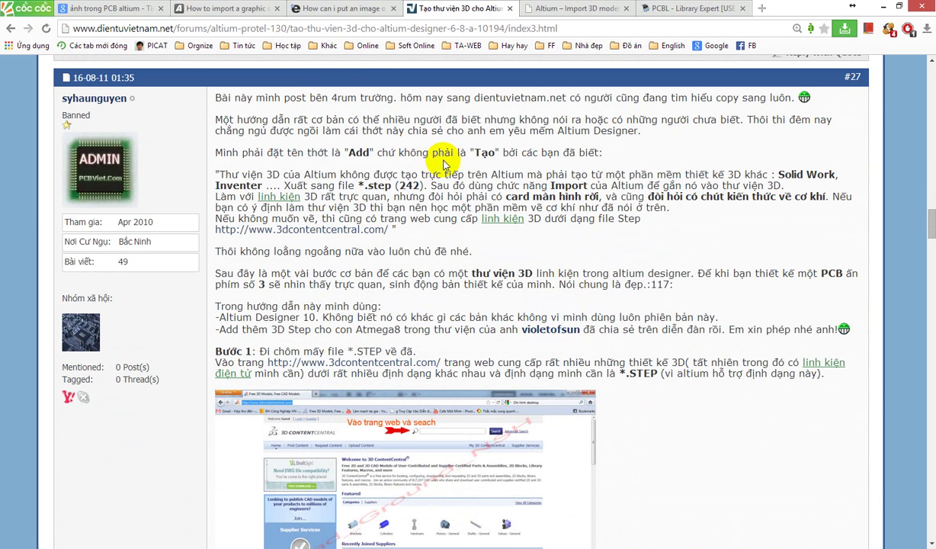
pyautogui.scroll(-1, 369, 237)
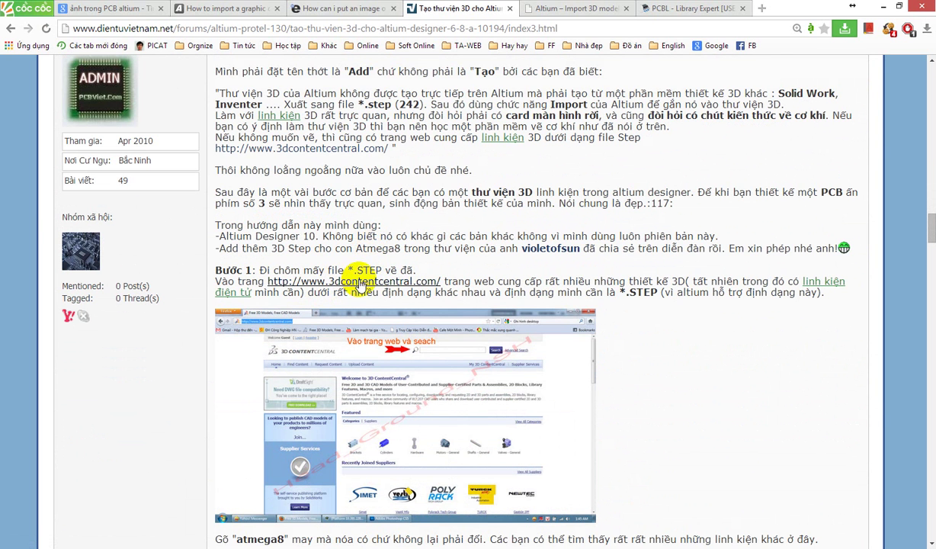
pyautogui.click(381, 286)
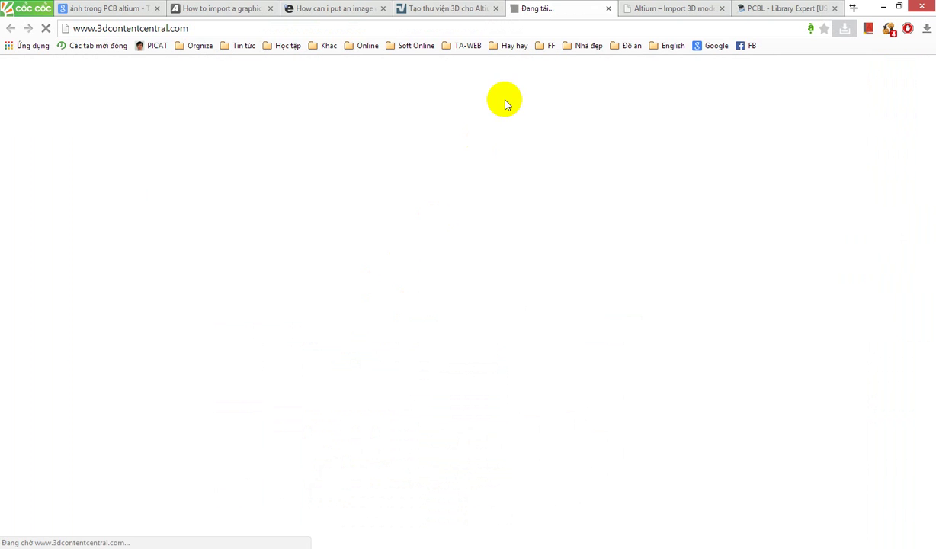